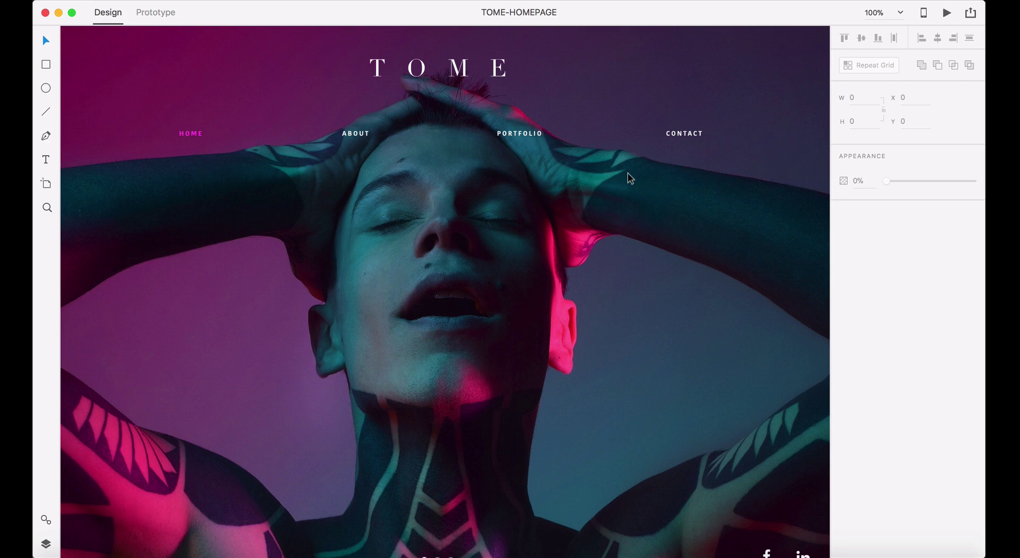
- Look over the Homepage, slider, About, Portfolio and Contact artboards of the site design, ending with an overview of all of them
{"action": "key", "text": "super+minus"}
{"action": "key", "text": "super+minus"}
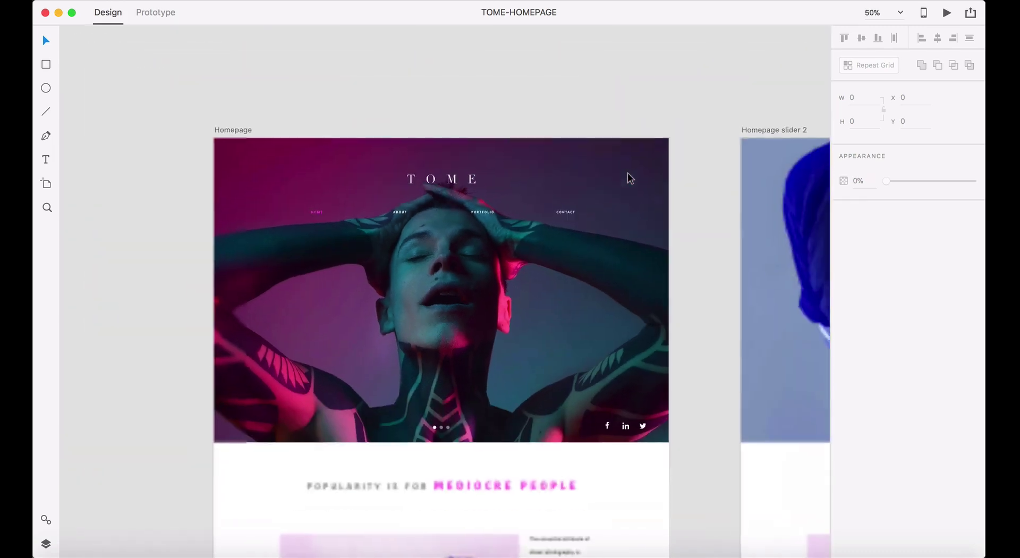
{"action": "scroll", "coordinate": [538, 394], "scroll_direction": "down", "scroll_amount": 10}
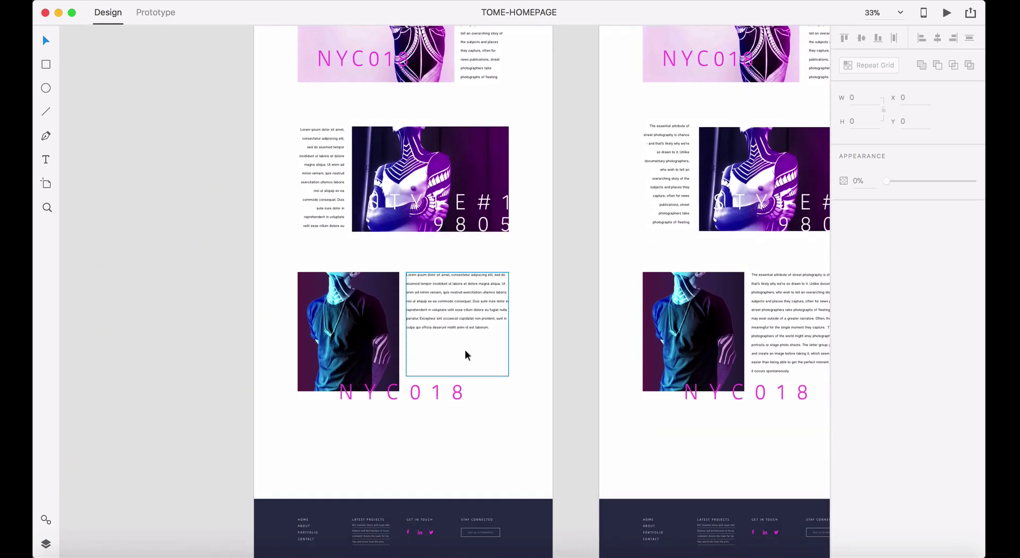
{"action": "scroll", "coordinate": [467, 396], "scroll_direction": "up", "scroll_amount": 10}
{"action": "scroll", "coordinate": [467, 393], "scroll_direction": "right", "scroll_amount": 4}
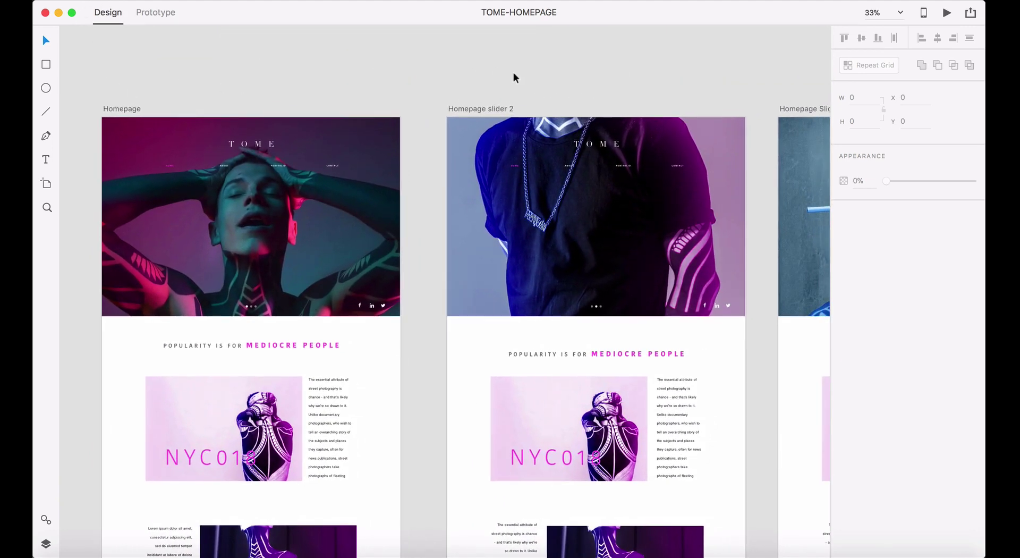
{"action": "scroll", "coordinate": [603, 199], "scroll_direction": "right", "scroll_amount": 1}
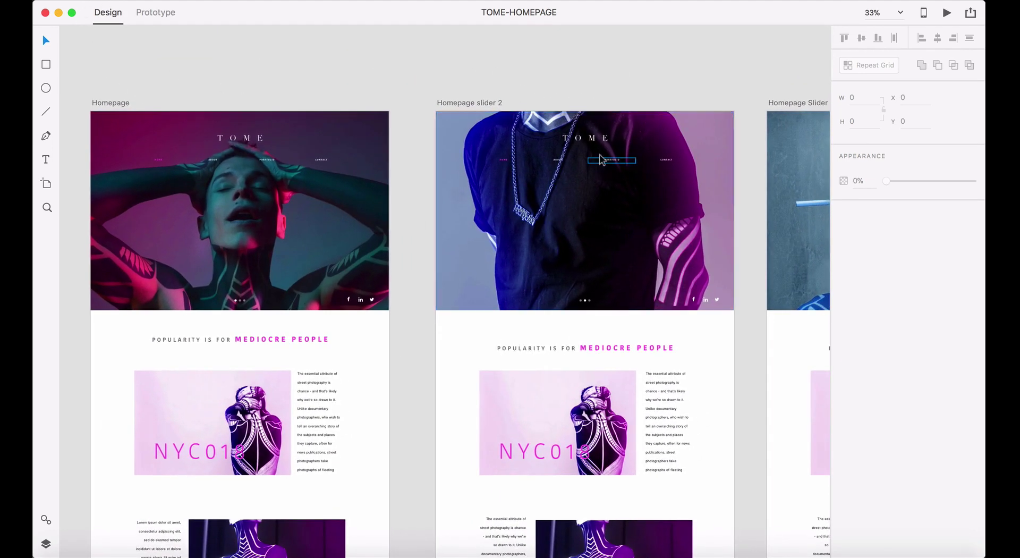
{"action": "scroll", "coordinate": [645, 209], "scroll_direction": "right", "scroll_amount": 4}
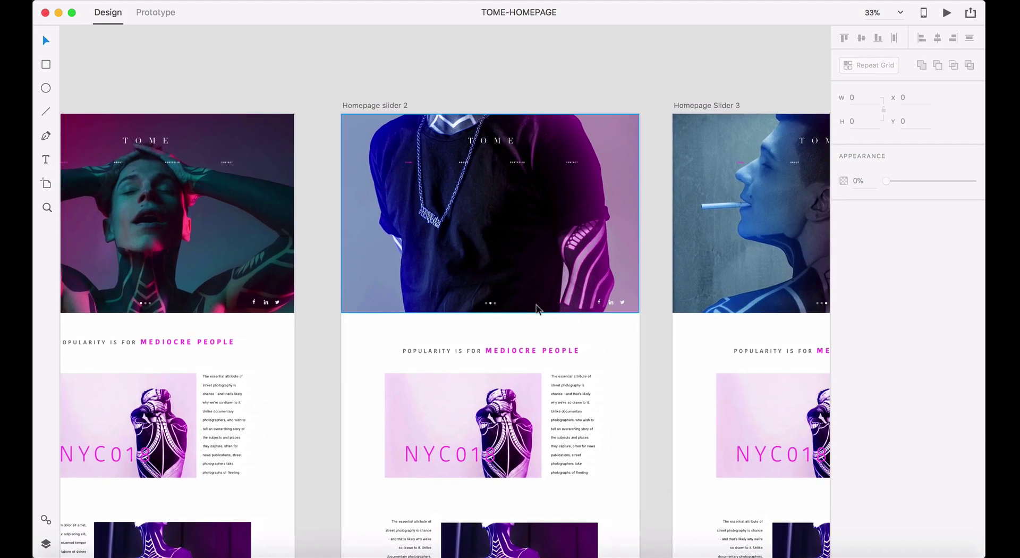
{"action": "scroll", "coordinate": [553, 282], "scroll_direction": "right", "scroll_amount": 10}
{"action": "scroll", "coordinate": [493, 250], "scroll_direction": "right", "scroll_amount": 10}
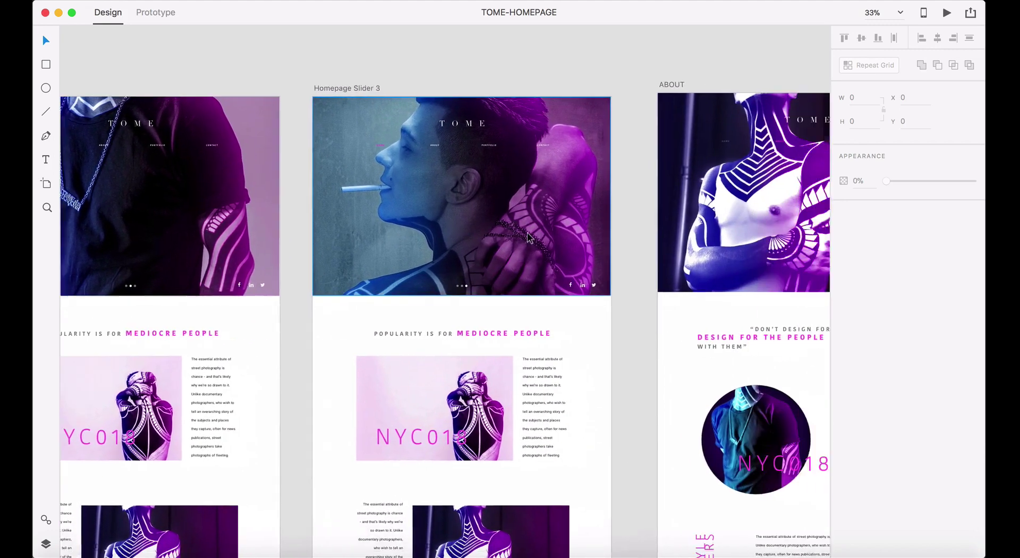
{"action": "scroll", "coordinate": [528, 236], "scroll_direction": "right", "scroll_amount": 10}
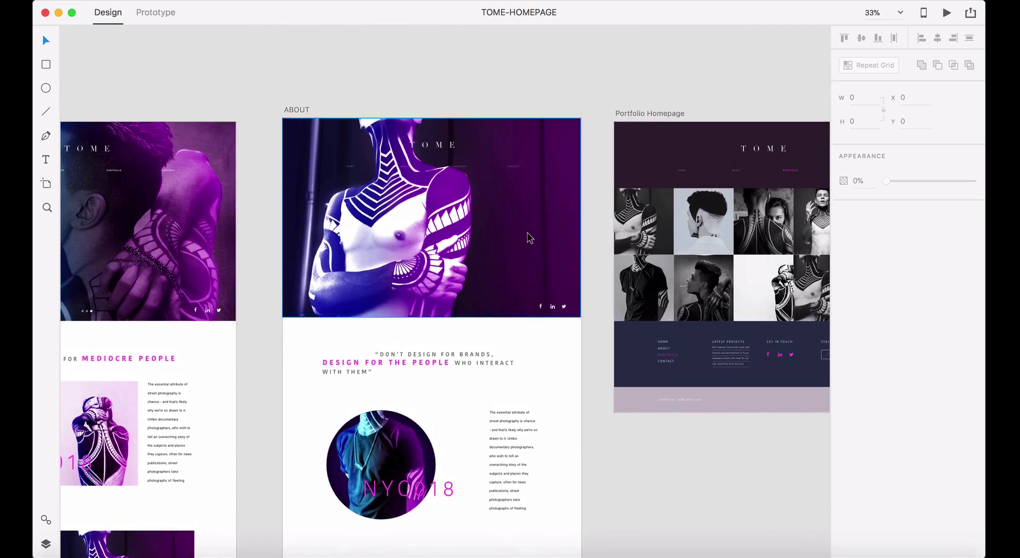
{"action": "scroll", "coordinate": [528, 237], "scroll_direction": "right", "scroll_amount": 4}
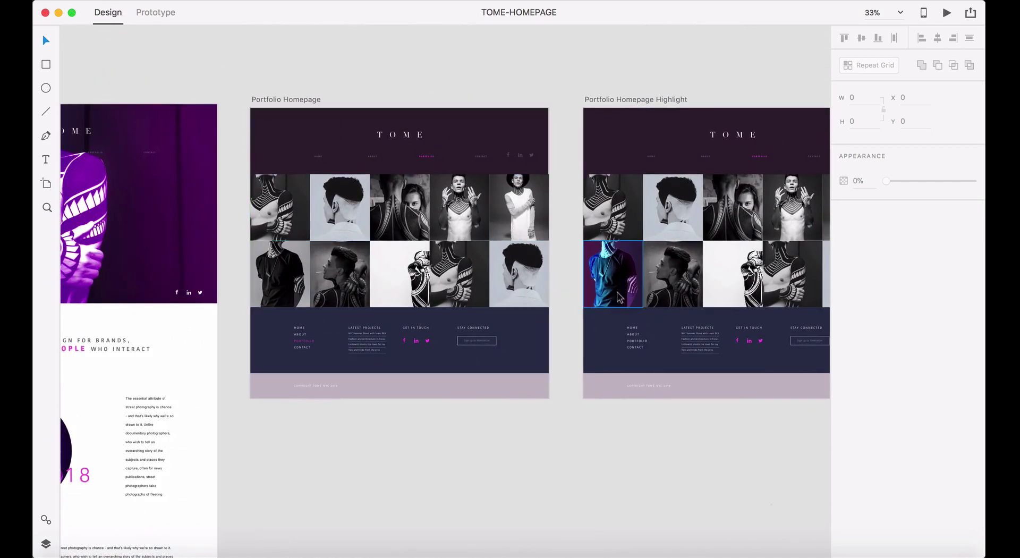
{"action": "scroll", "coordinate": [629, 267], "scroll_direction": "right", "scroll_amount": 7}
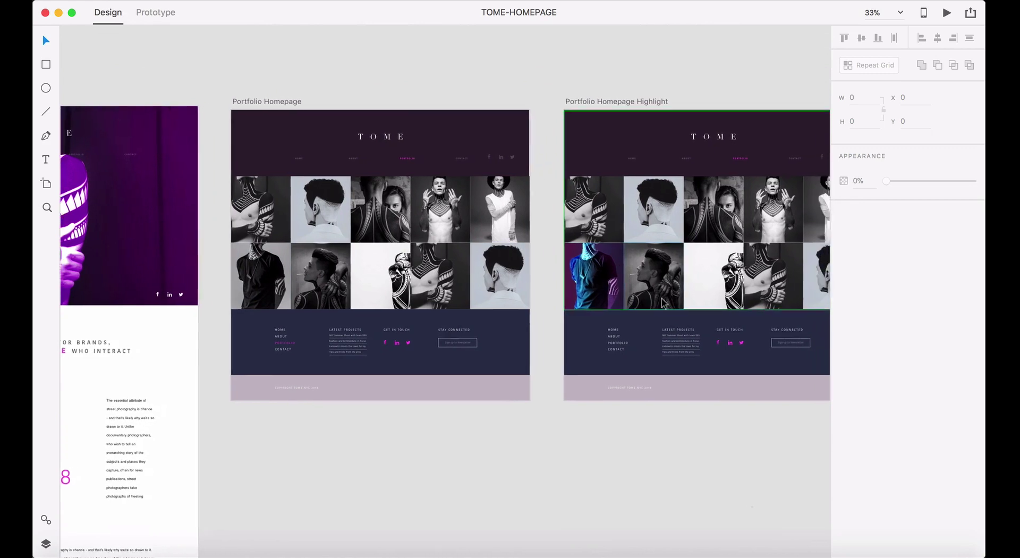
{"action": "scroll", "coordinate": [662, 302], "scroll_direction": "right", "scroll_amount": 14}
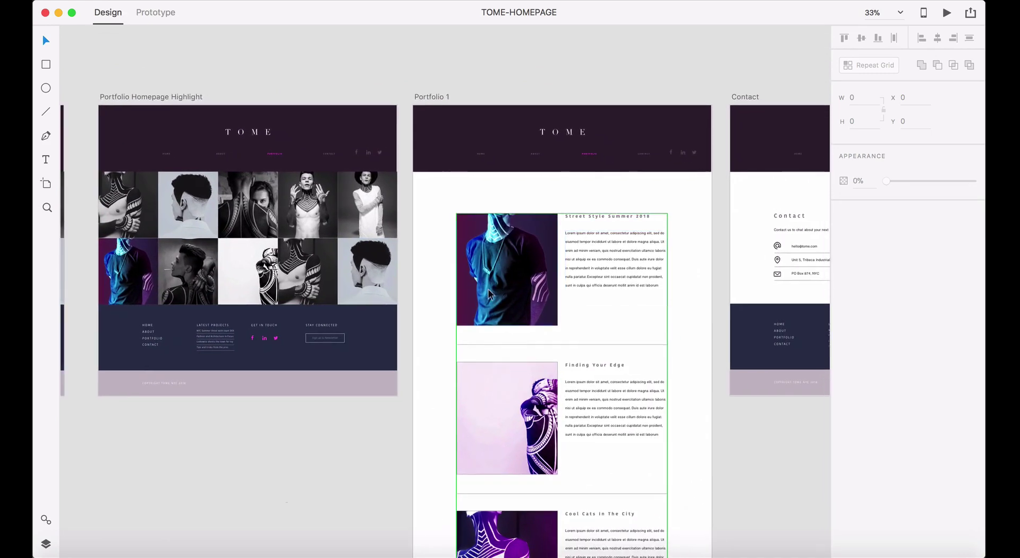
{"action": "scroll", "coordinate": [616, 363], "scroll_direction": "right", "scroll_amount": 16}
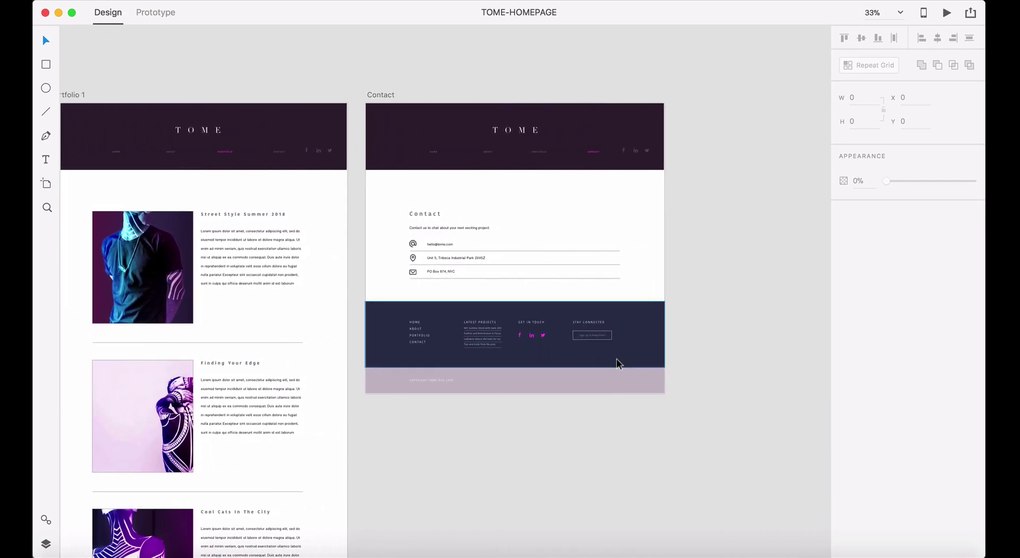
{"action": "key", "text": "super+0"}
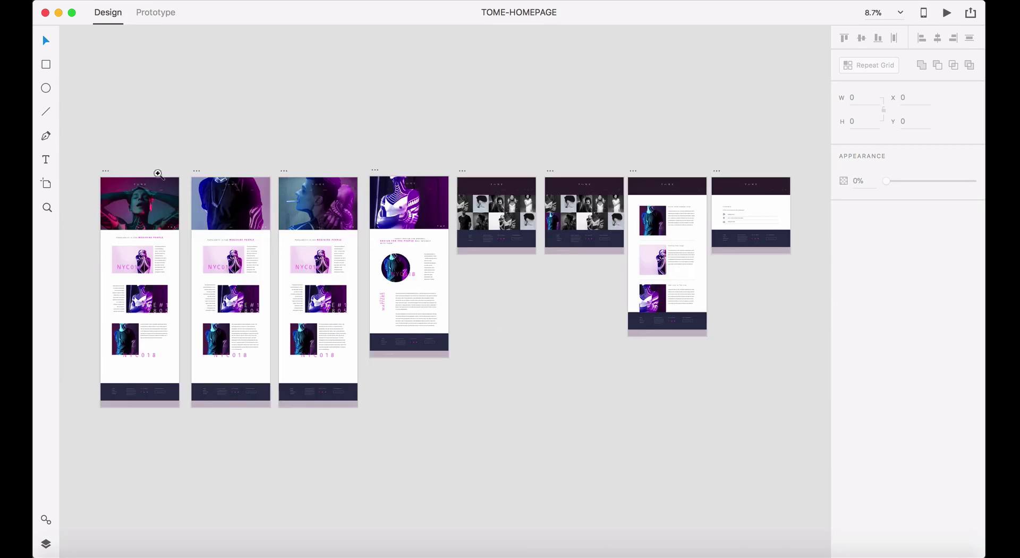
- Switch to Prototype mode and examine the links leading from the Homepage artboard's About item and other navigation elements
{"action": "key", "text": "z"}
{"action": "left_click_drag", "start_coordinate": [93, 166], "coordinate": [179, 233]}
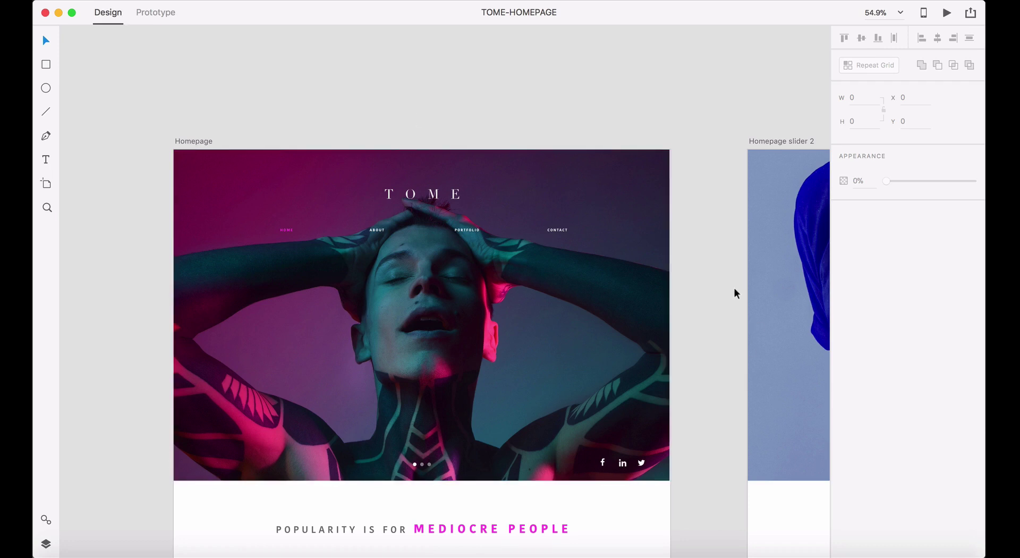
{"action": "left_click", "coordinate": [158, 14]}
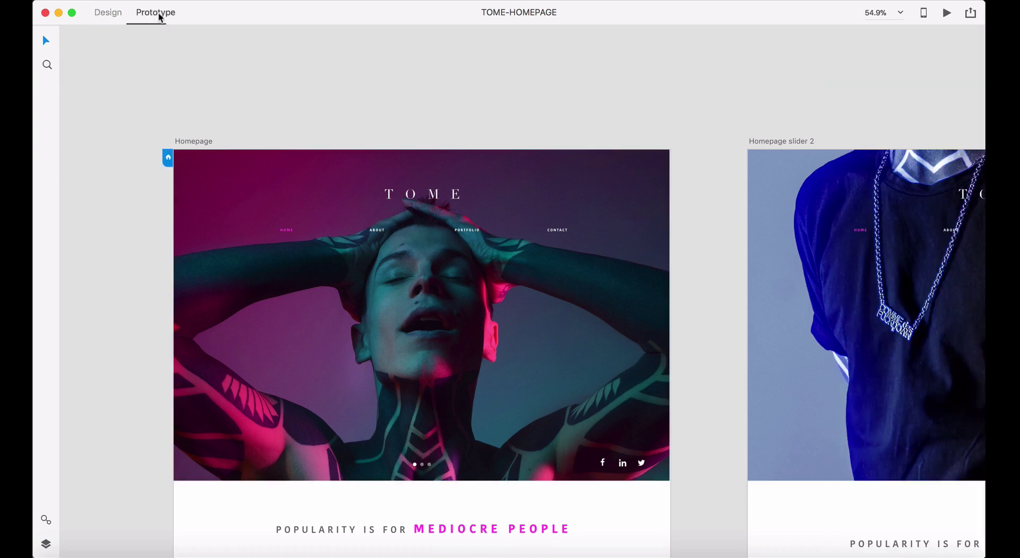
{"action": "left_click", "coordinate": [376, 234]}
{"action": "scroll", "coordinate": [516, 331], "scroll_direction": "down", "scroll_amount": 2}
{"action": "scroll", "coordinate": [515, 330], "scroll_direction": "right", "scroll_amount": 1}
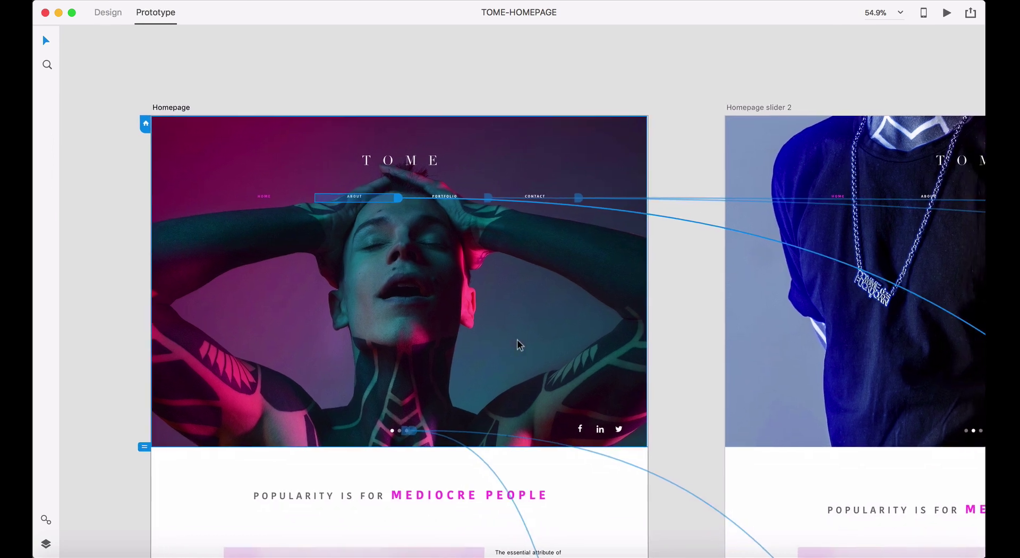
{"action": "scroll", "coordinate": [572, 269], "scroll_direction": "right", "scroll_amount": 10}
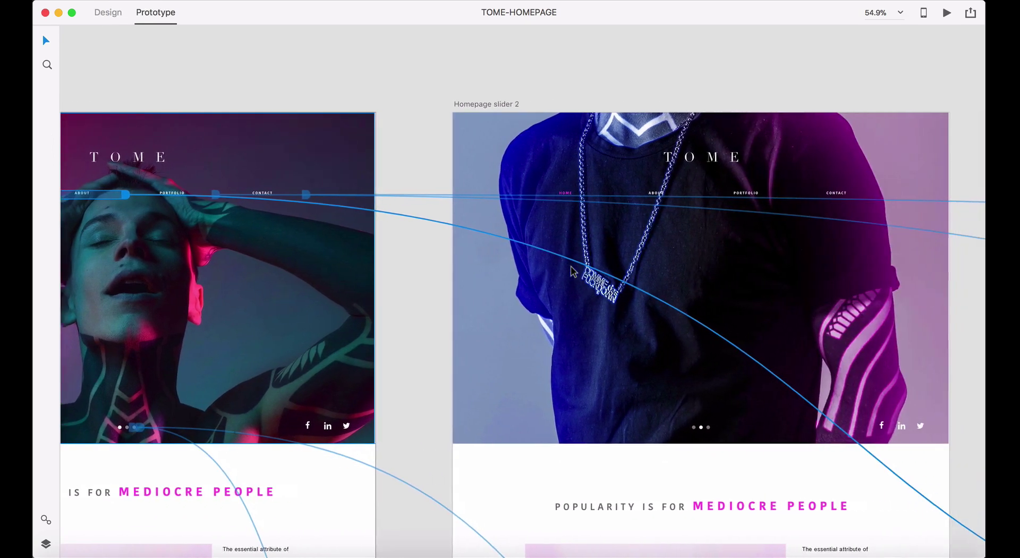
{"action": "scroll", "coordinate": [571, 270], "scroll_direction": "left", "scroll_amount": 10}
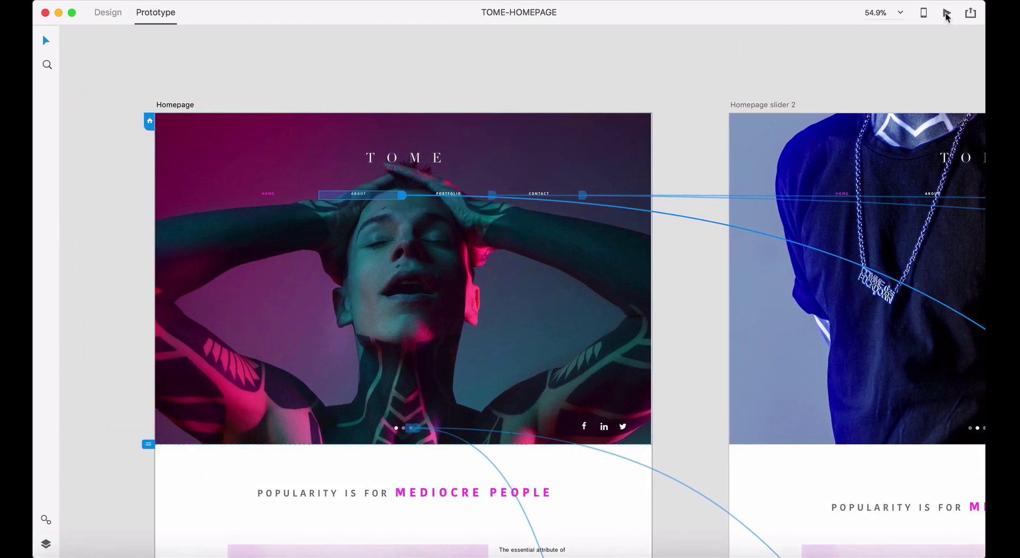
- Preview the prototype and test the About, Portfolio, Contact and Home navigation links
{"action": "left_click", "coordinate": [947, 13]}
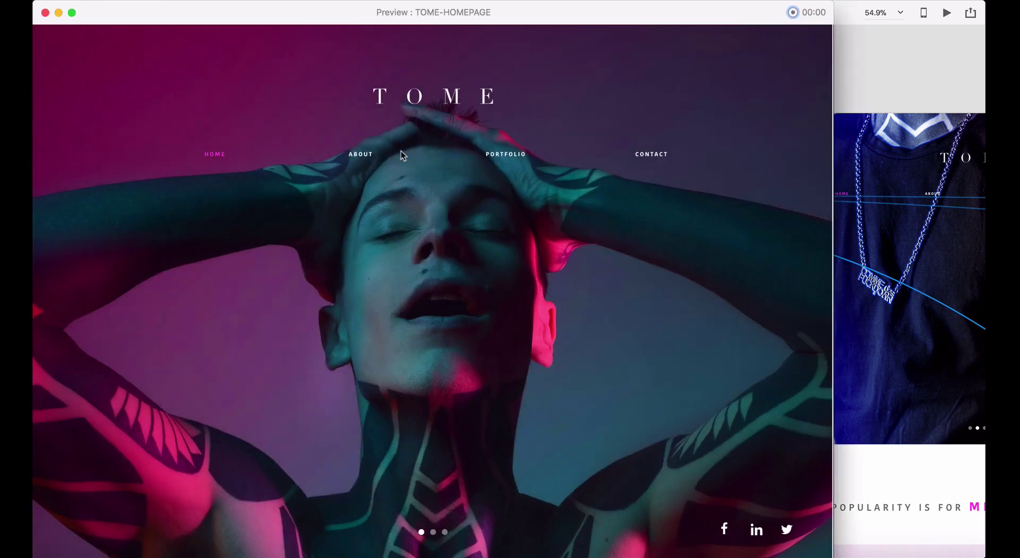
{"action": "left_click", "coordinate": [367, 159]}
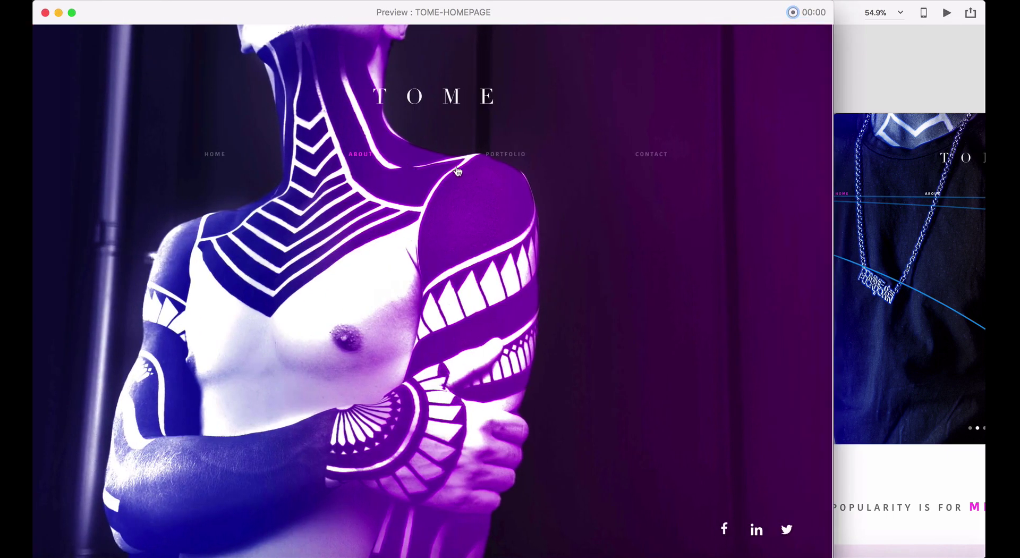
{"action": "left_click", "coordinate": [495, 158]}
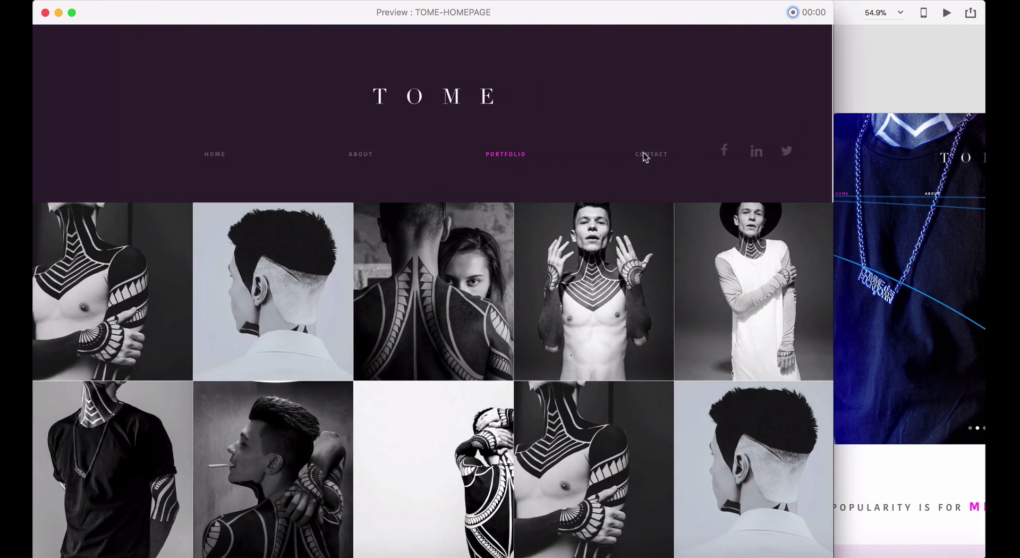
{"action": "left_click", "coordinate": [644, 155]}
{"action": "left_click", "coordinate": [215, 154]}
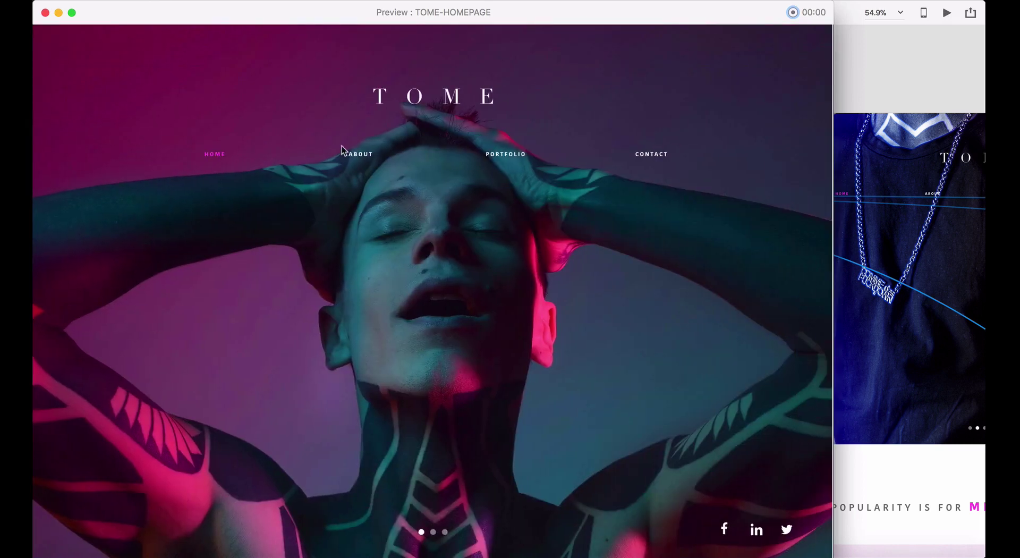
- In the preview, open the black T-shirt project from the Portfolio page and return to Home
{"action": "left_click", "coordinate": [499, 156]}
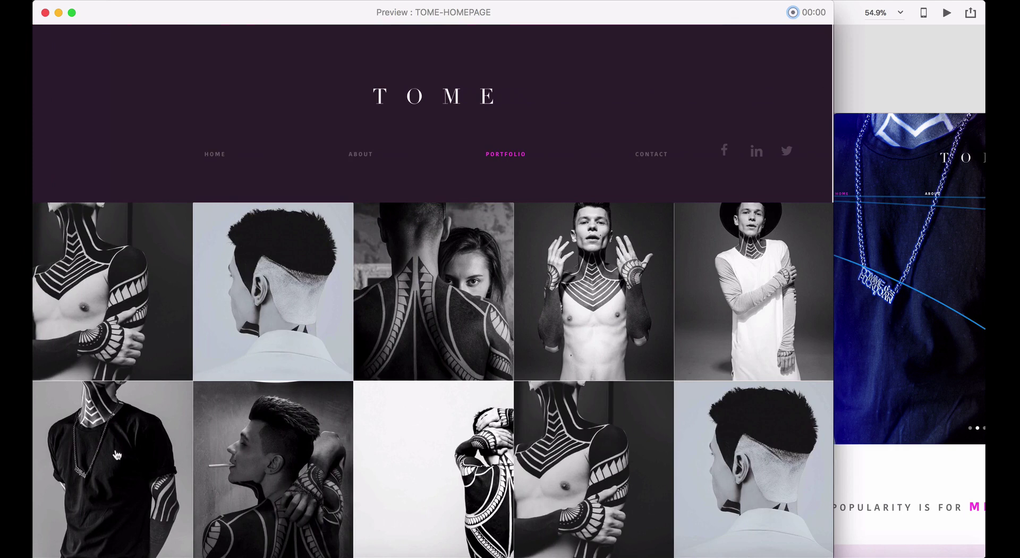
{"action": "left_click", "coordinate": [116, 454]}
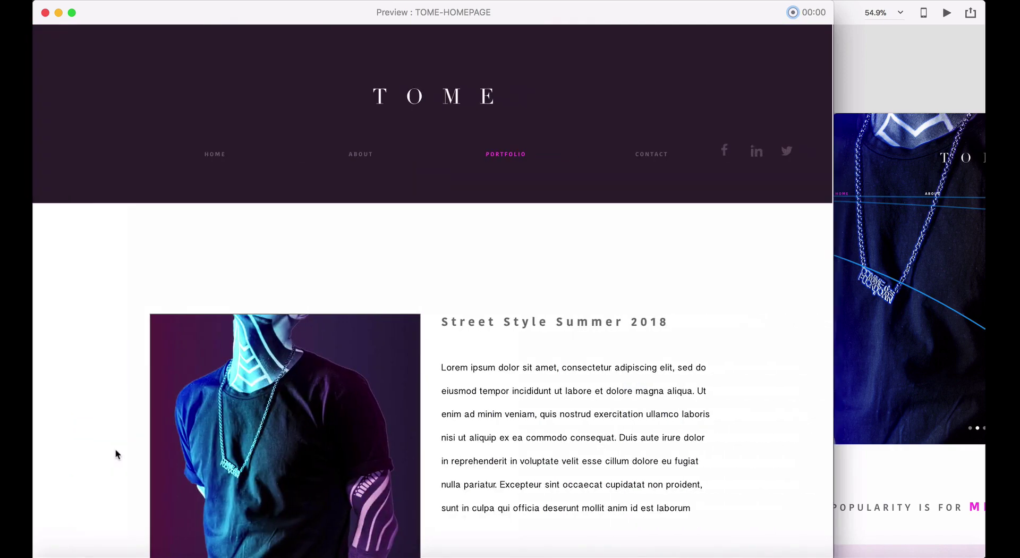
{"action": "left_click", "coordinate": [213, 155]}
- Review the previewed homepage down to its footer and back up, and close the preview
{"action": "scroll", "coordinate": [552, 385], "scroll_direction": "down", "scroll_amount": 10}
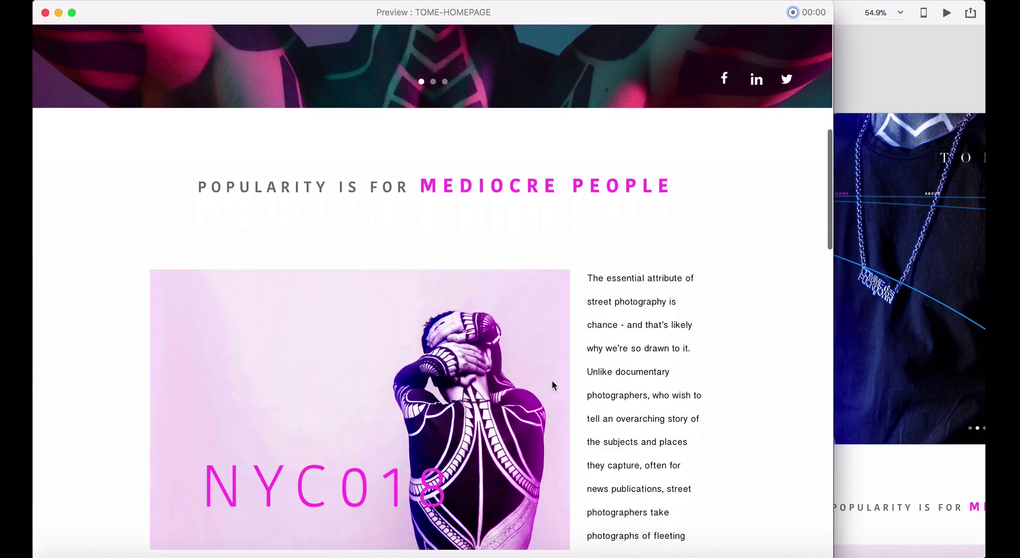
{"action": "scroll", "coordinate": [553, 380], "scroll_direction": "down", "scroll_amount": 15}
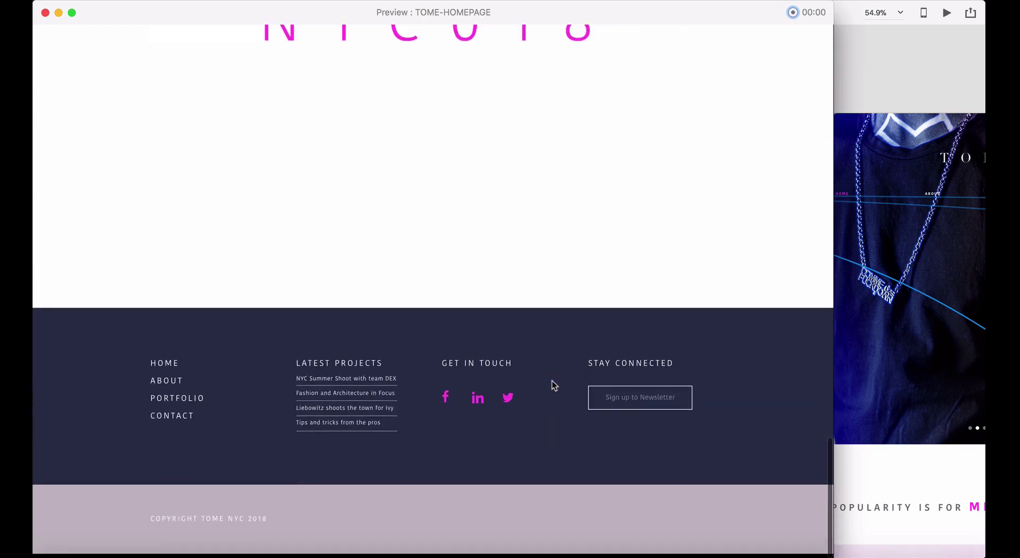
{"action": "scroll", "coordinate": [552, 380], "scroll_direction": "up", "scroll_amount": 5}
{"action": "scroll", "coordinate": [553, 380], "scroll_direction": "up", "scroll_amount": 15}
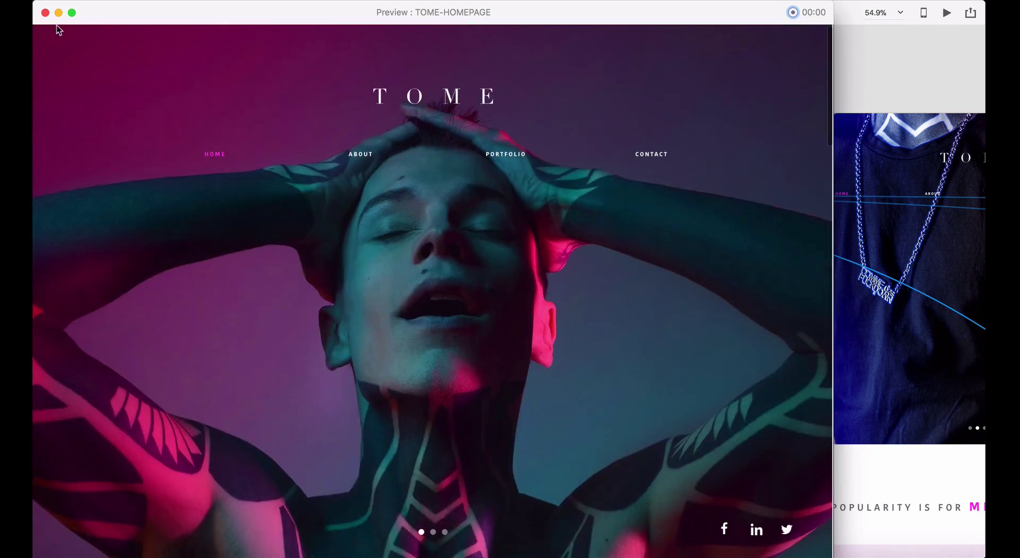
{"action": "left_click", "coordinate": [45, 13]}
{"action": "left_click", "coordinate": [321, 62]}
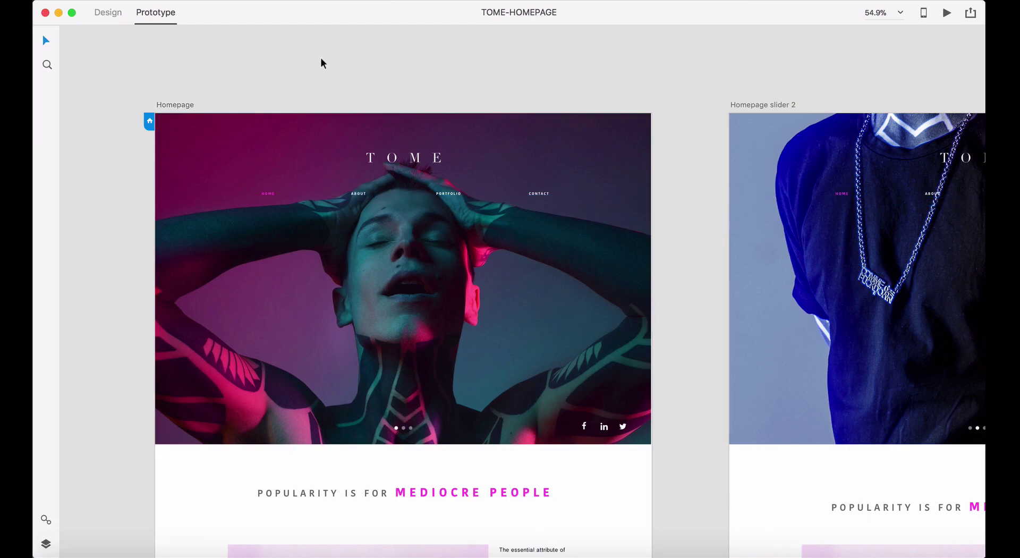
- Start a new document from Design mode and look through the iPhone, iPad and Web size presets, keeping iPhone 6/7/8 and Web 1366
{"action": "left_click", "coordinate": [102, 15]}
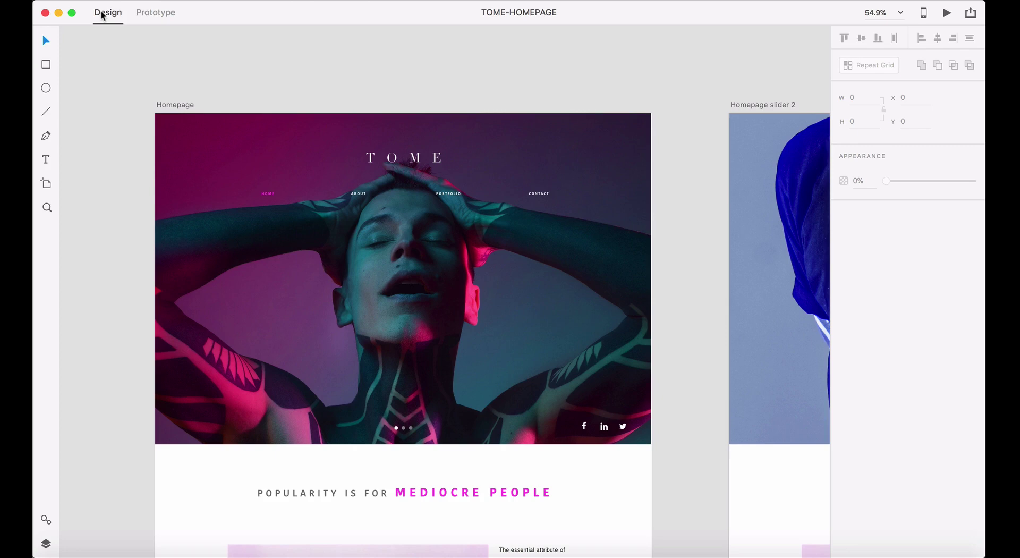
{"action": "key", "text": "super+n"}
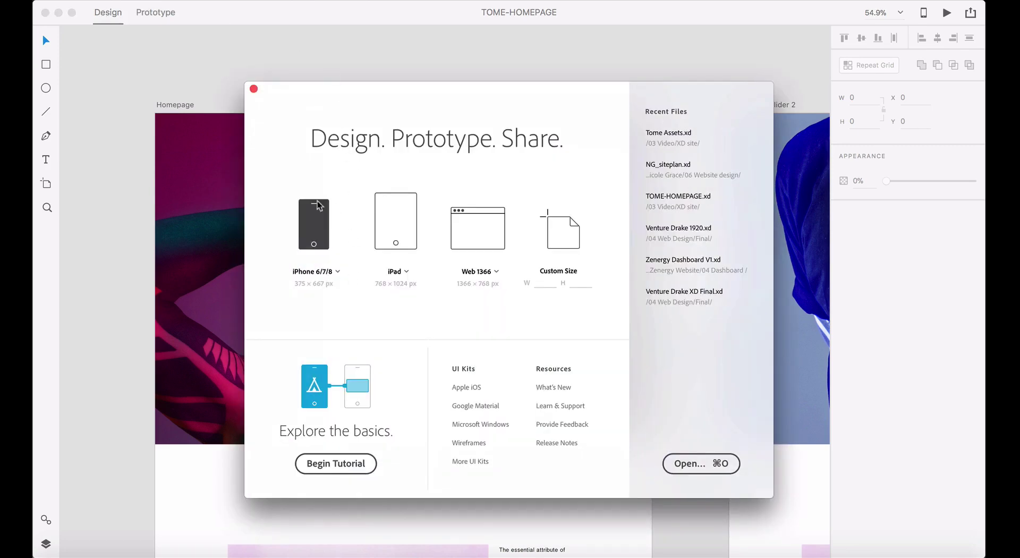
{"action": "left_click", "coordinate": [338, 271]}
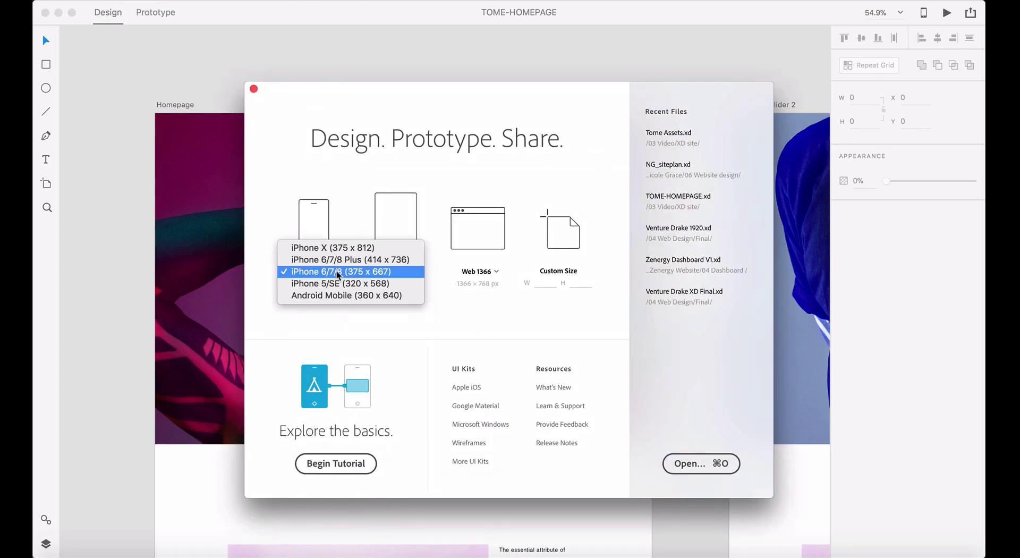
{"action": "left_click", "coordinate": [336, 272]}
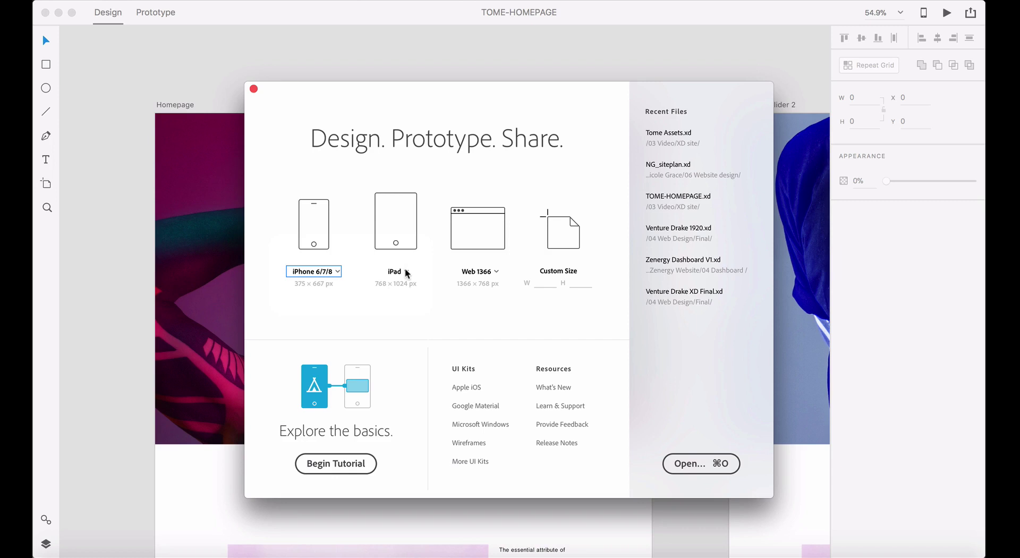
{"action": "left_click", "coordinate": [406, 270]}
{"action": "left_click", "coordinate": [512, 263]}
{"action": "left_click", "coordinate": [490, 272]}
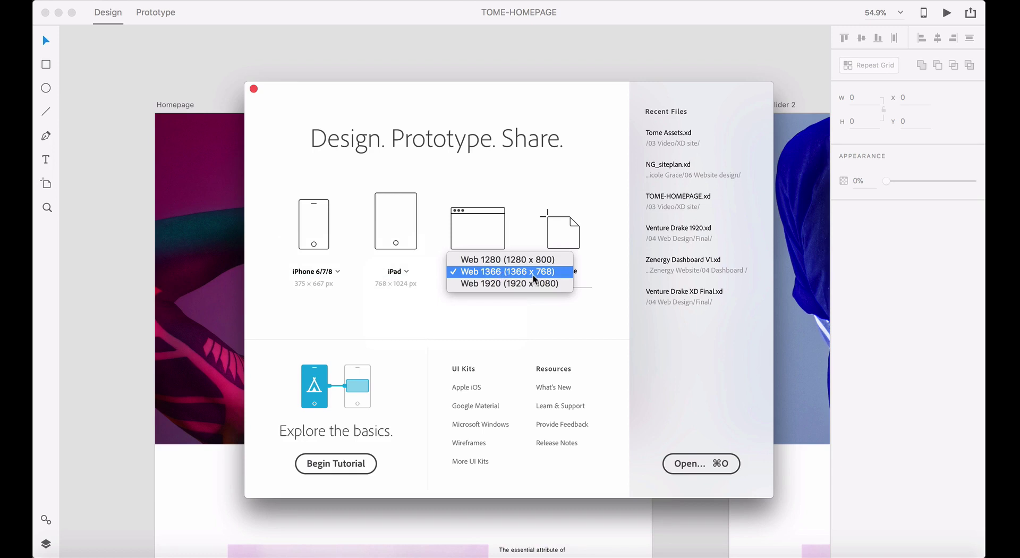
{"action": "left_click", "coordinate": [491, 272]}
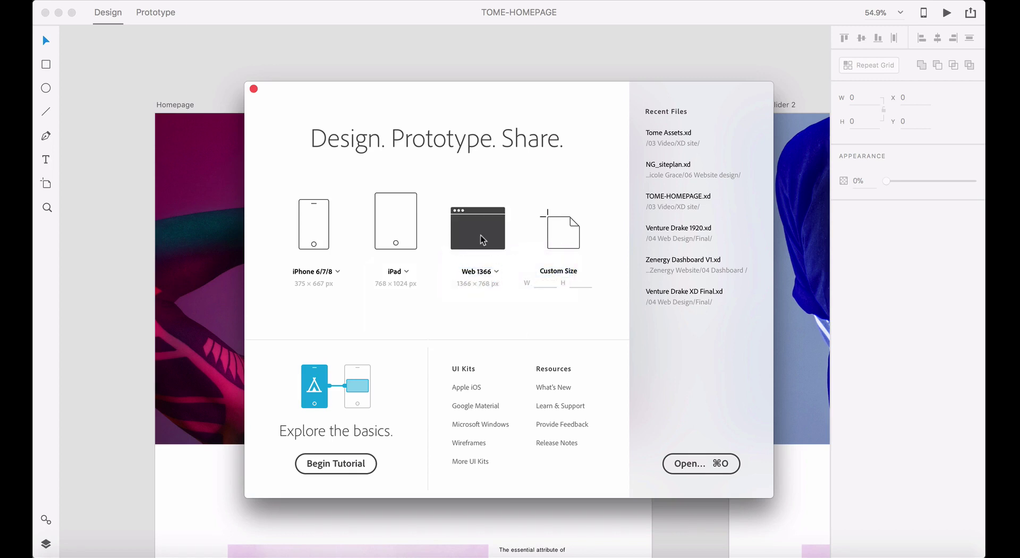
- Create a blank document from the Web 1366 preset
{"action": "left_click", "coordinate": [482, 240]}
{"action": "left_click", "coordinate": [482, 240]}
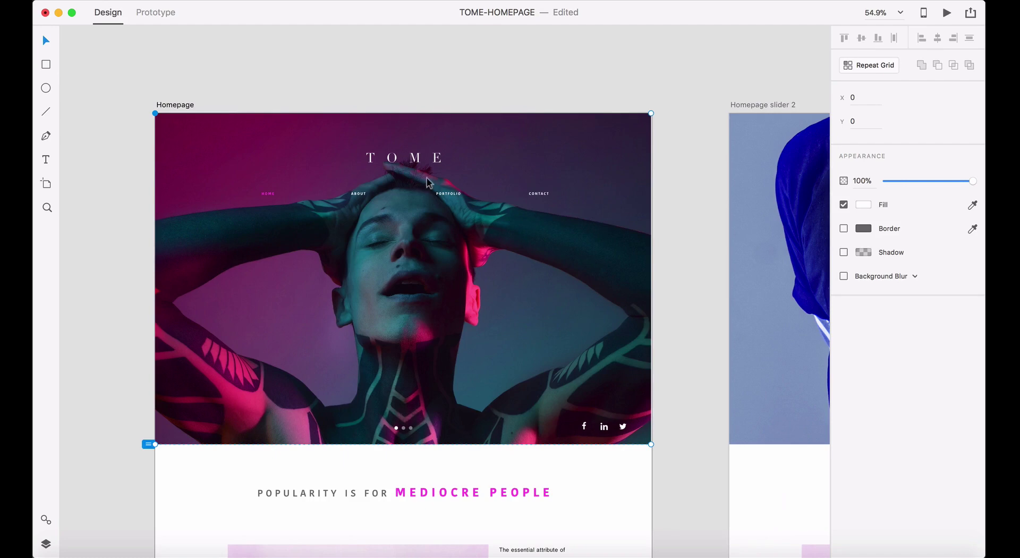
{"action": "key", "text": "super+n"}
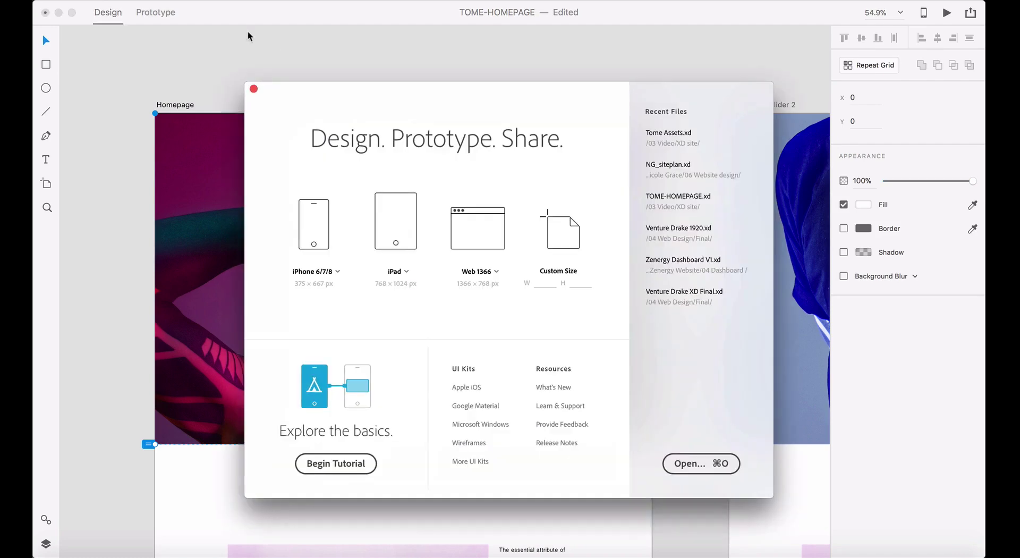
{"action": "left_click", "coordinate": [480, 229]}
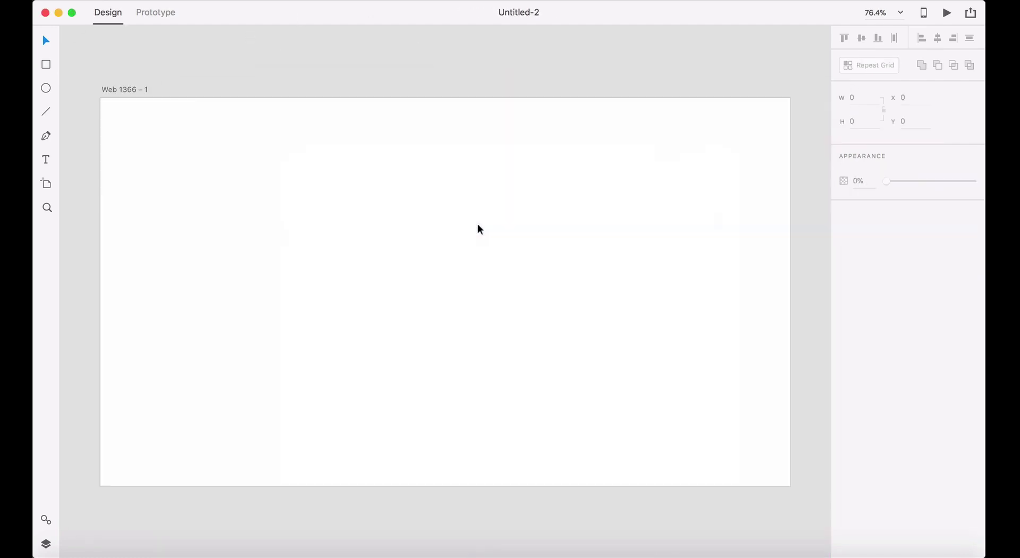
- Move the TOME-HOMEPAGE window out of the way and reposition the new document's window to fill the view
{"action": "left_click_drag", "start_coordinate": [238, 18], "coordinate": [237, 88]}
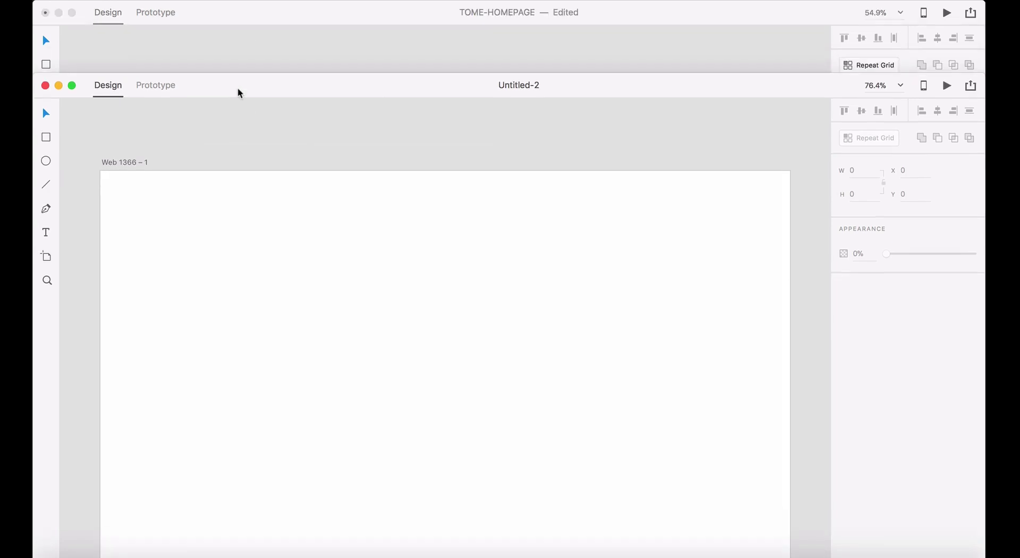
{"action": "left_click", "coordinate": [212, 16]}
{"action": "left_click_drag", "start_coordinate": [212, 16], "coordinate": [984, 61]}
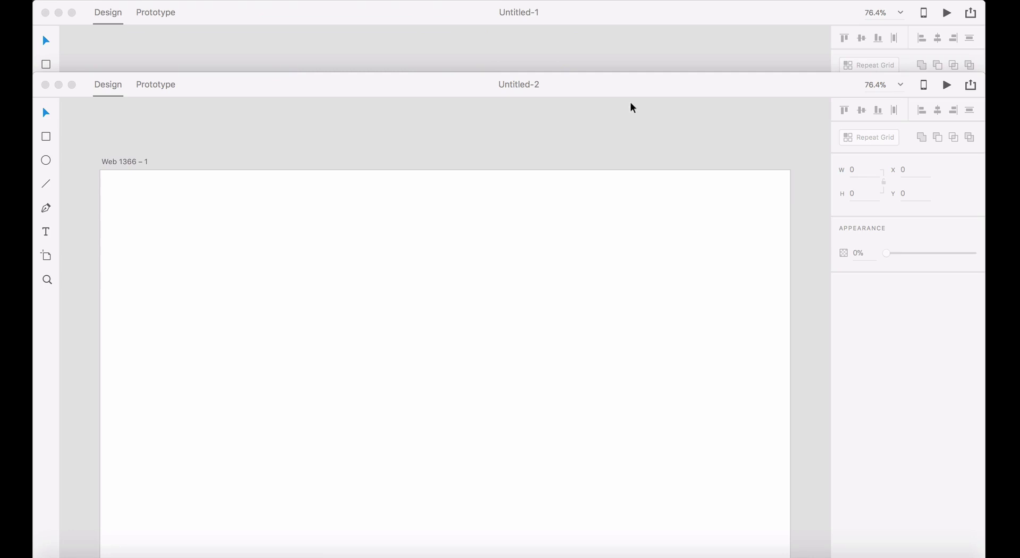
{"action": "left_click_drag", "start_coordinate": [615, 82], "coordinate": [595, 10]}
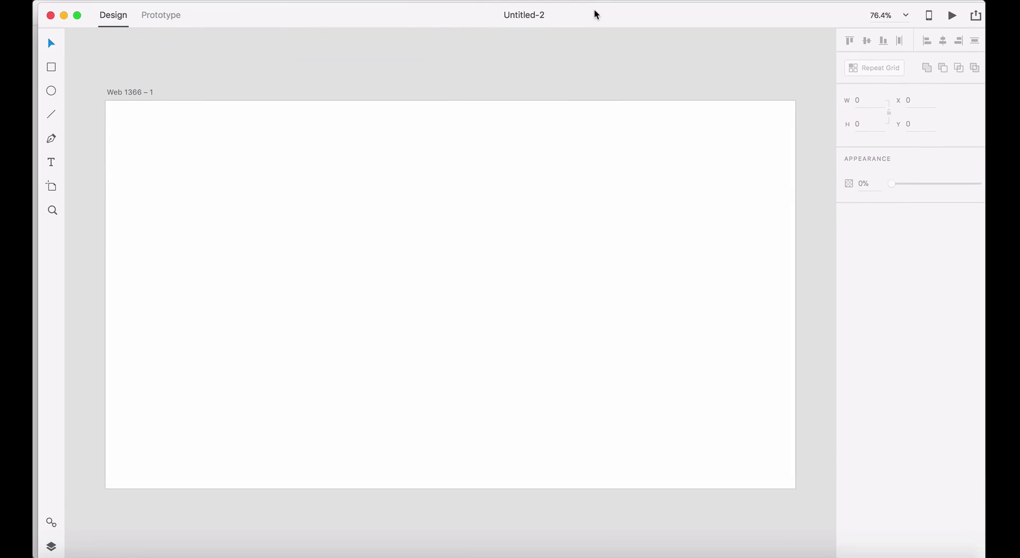
- Save the new document as TOME_website in the XD site folder
{"action": "key", "text": "super+s"}
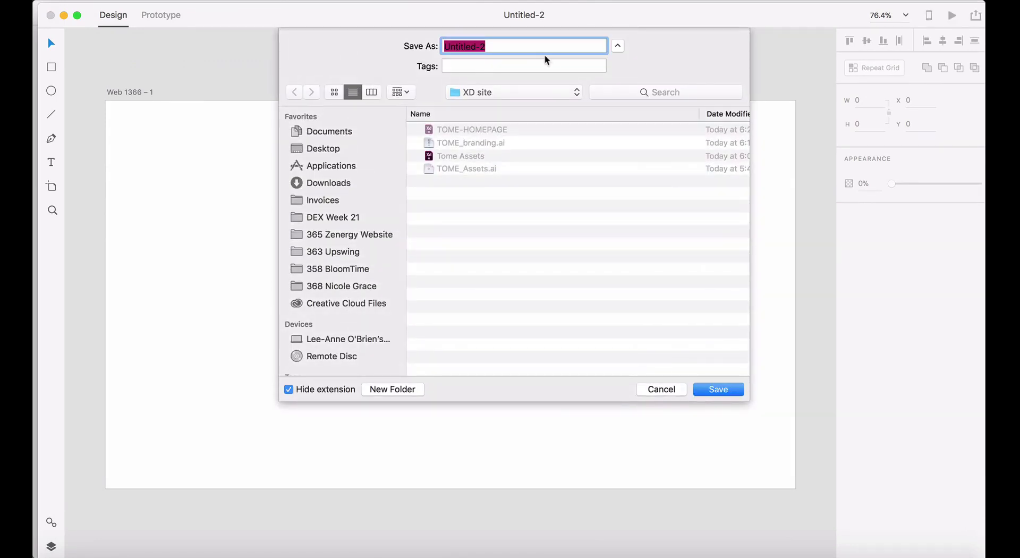
{"action": "type", "text": "TOME_"}
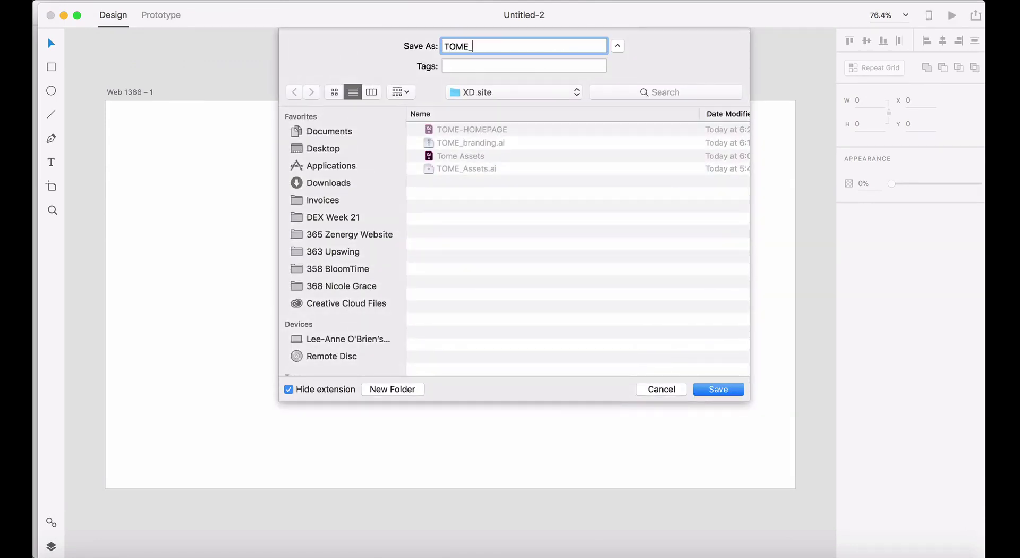
{"action": "type", "text": "website"}
{"action": "key", "text": "Return"}
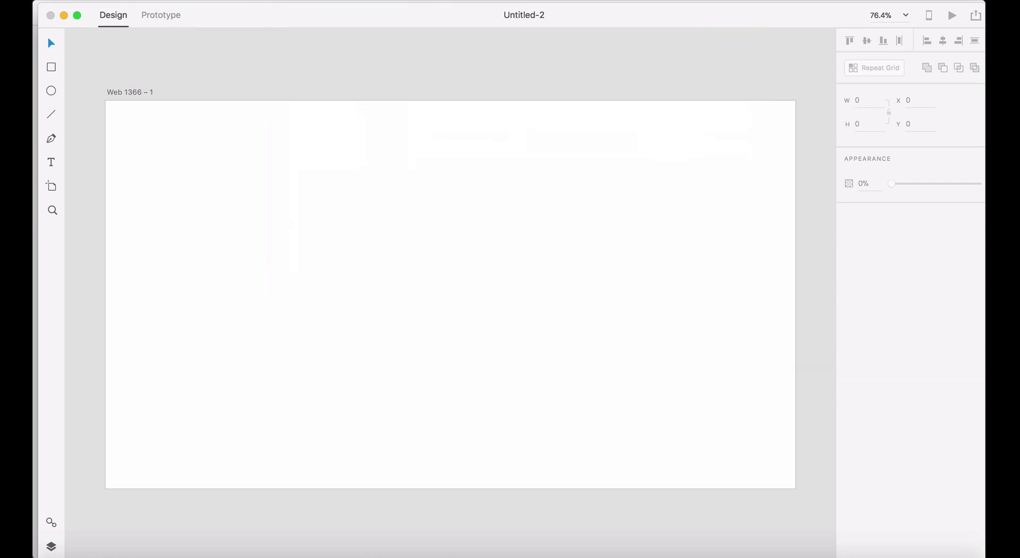
- Rename the Web 1366 artboard as Homepage
{"action": "left_click", "coordinate": [140, 96]}
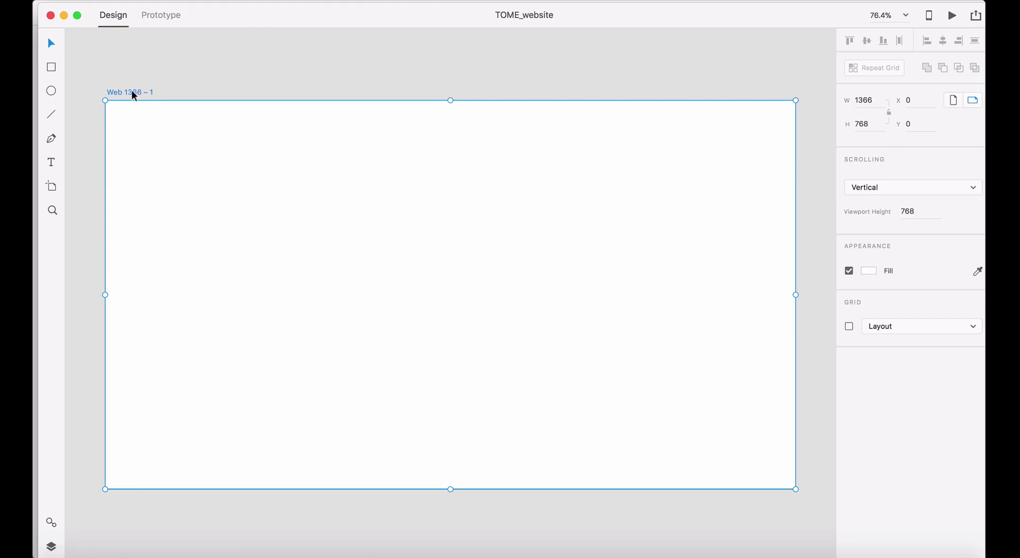
{"action": "double_click", "coordinate": [135, 96]}
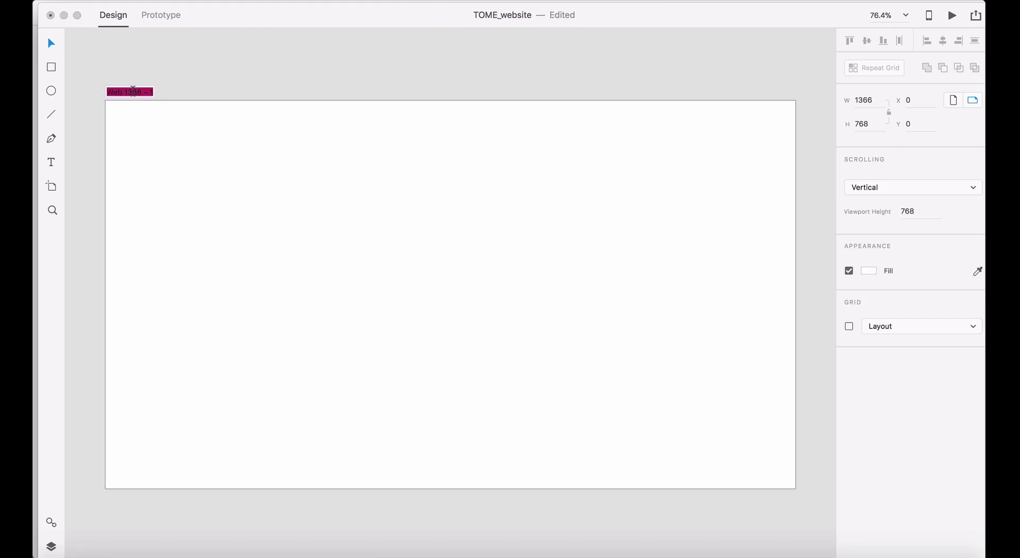
{"action": "type", "text": "Homepga"}
{"action": "key", "text": "BackSpace"}
{"action": "key", "text": "BackSpace"}
{"action": "type", "text": "age"}
{"action": "key", "text": "Return"}
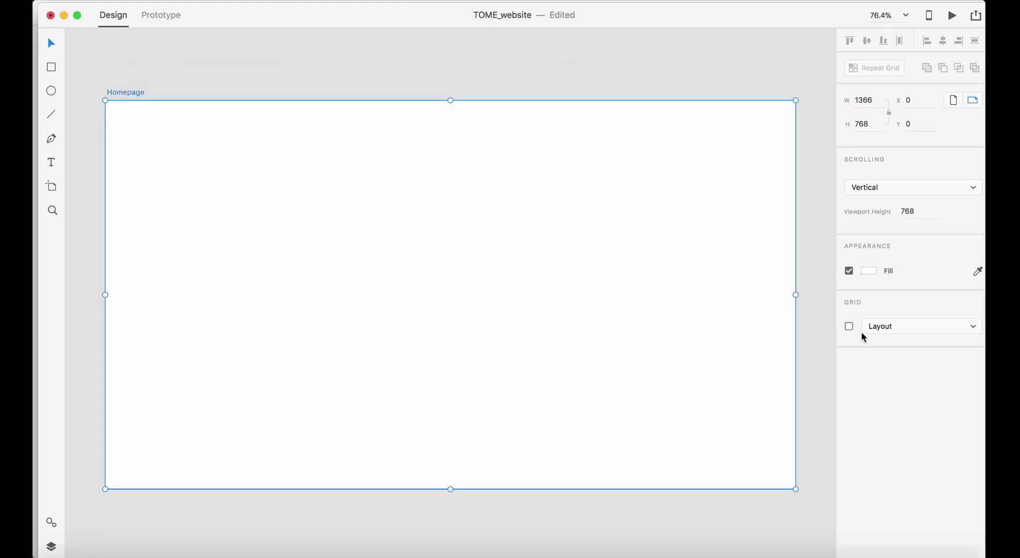
- Keep the Homepage artboard's scrolling set to Vertical and turn on its layout grid
{"action": "left_click_drag", "start_coordinate": [738, 18], "coordinate": [725, 15]}
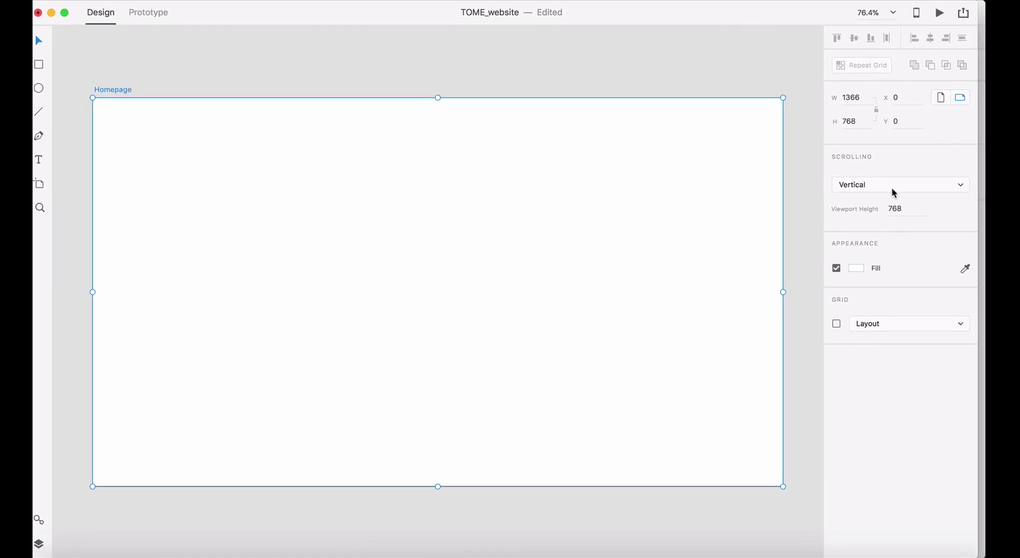
{"action": "left_click", "coordinate": [869, 185]}
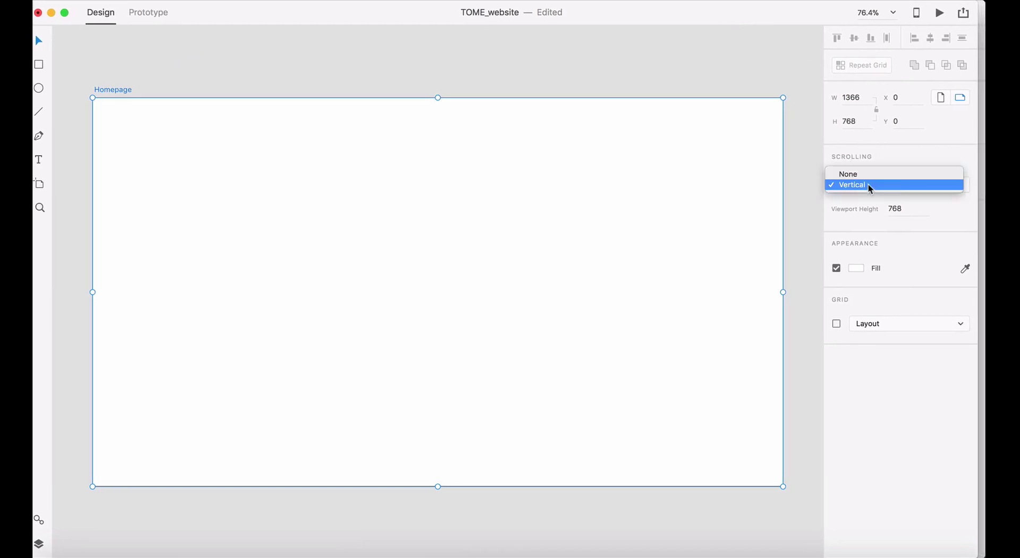
{"action": "left_click", "coordinate": [869, 184]}
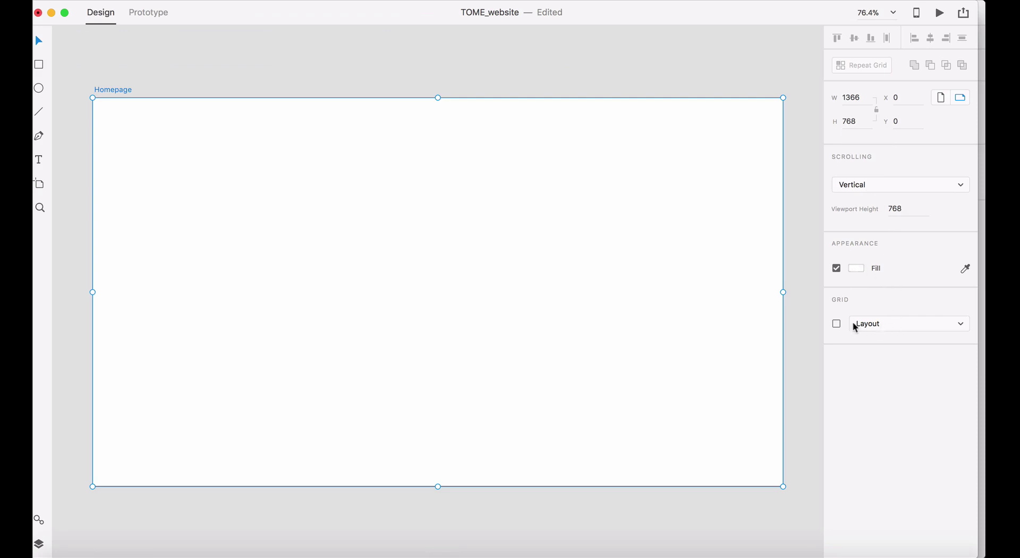
{"action": "left_click", "coordinate": [836, 324]}
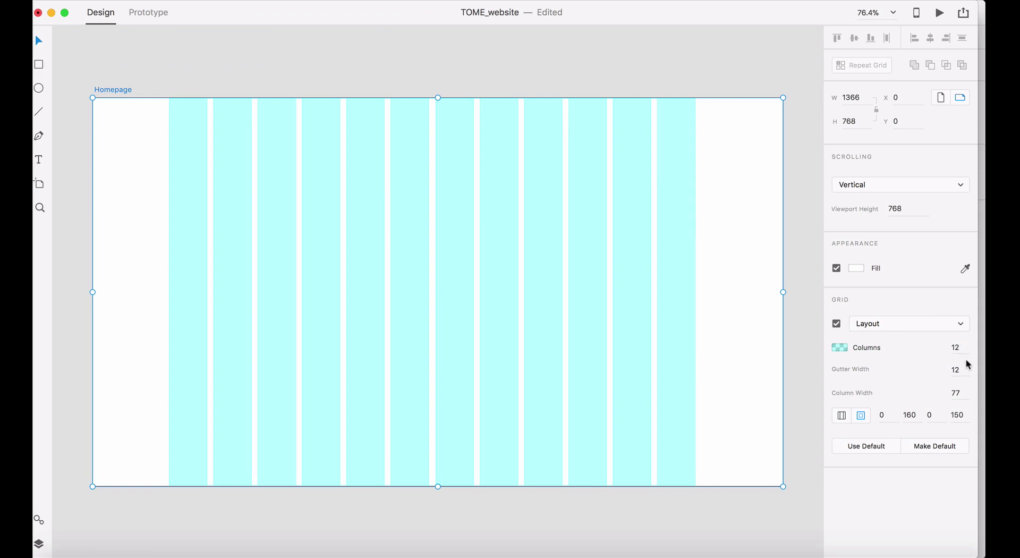
- Try 16 columns in the Homepage layout grid, and set the count back to 12
{"action": "double_click", "coordinate": [956, 347]}
{"action": "type", "text": "16"}
{"action": "key", "text": "Return"}
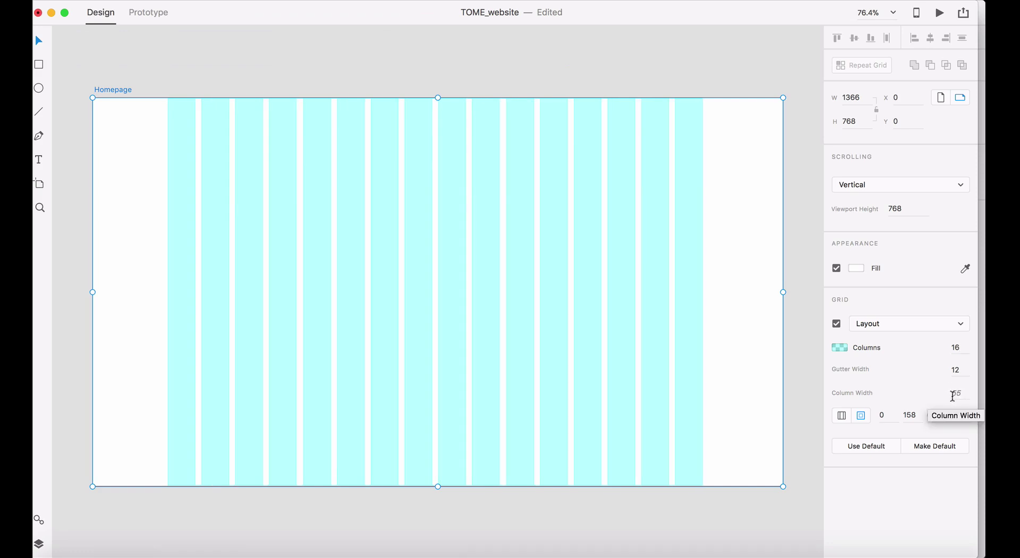
{"action": "left_click", "coordinate": [956, 348]}
{"action": "type", "text": "12"}
{"action": "key", "text": "Return"}
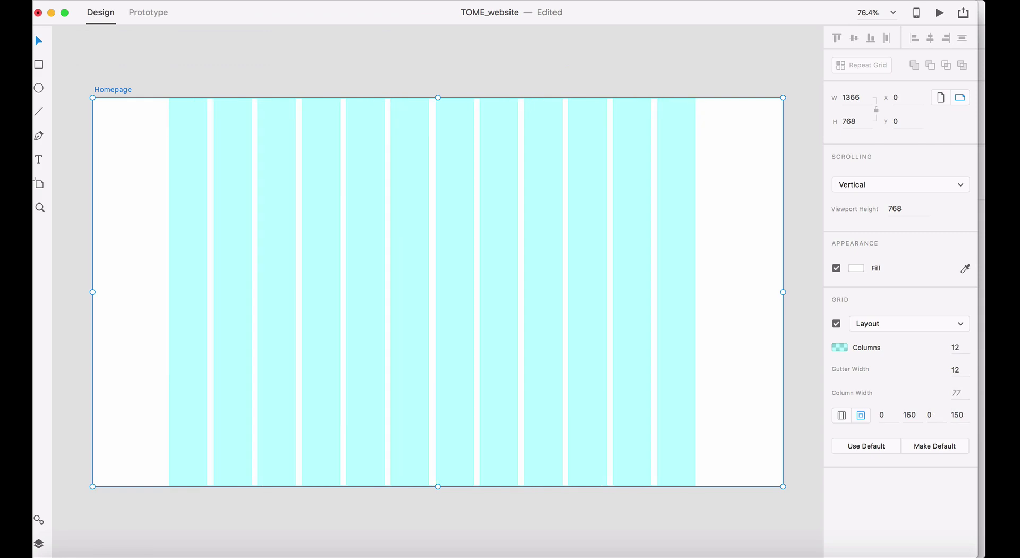
- Try a gutter width of 20 and a left margin of 198 in the layout grid
{"action": "left_click", "coordinate": [963, 371]}
{"action": "type", "text": "20"}
{"action": "key", "text": "Return"}
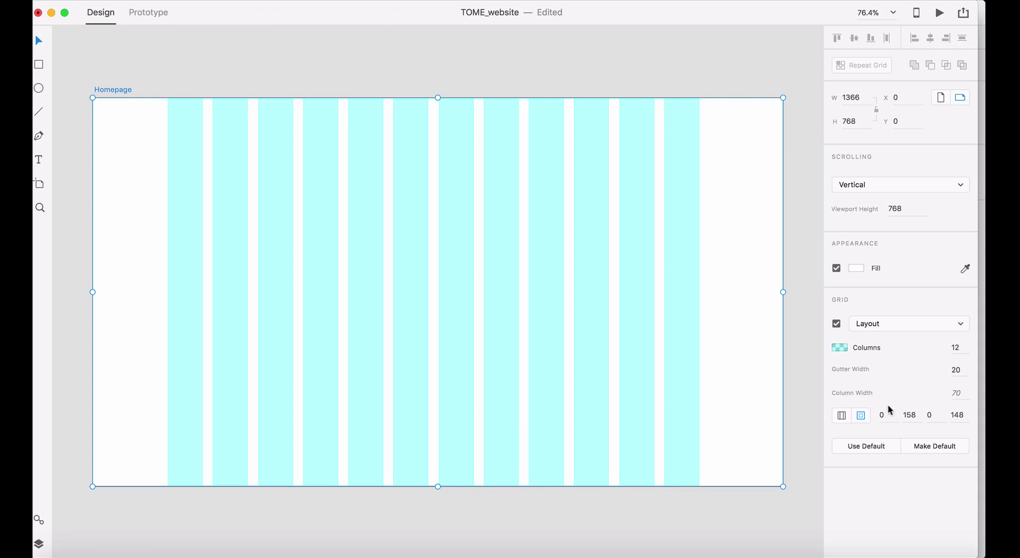
{"action": "left_click", "coordinate": [841, 414]}
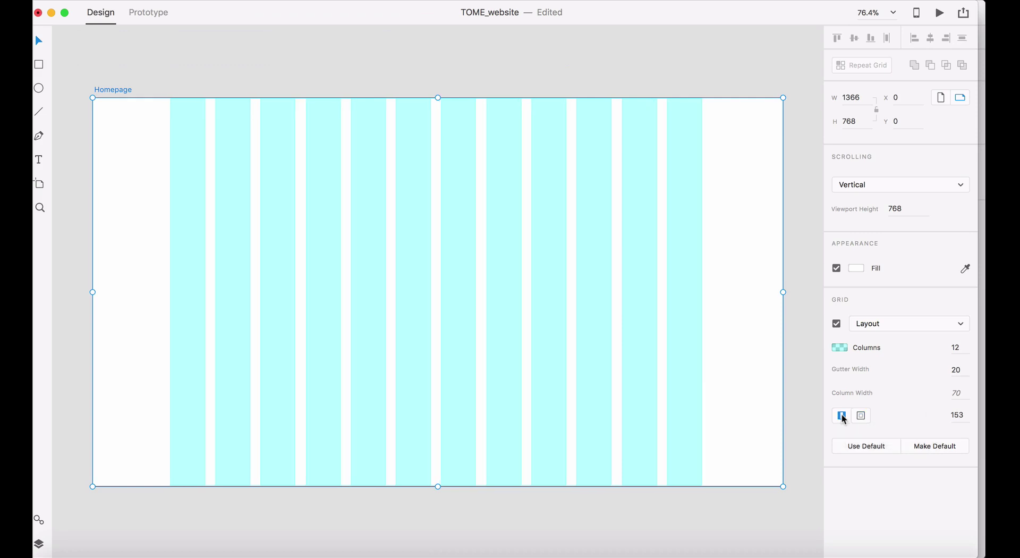
{"action": "left_click", "coordinate": [967, 412]}
{"action": "type", "text": "198"}
{"action": "key", "text": "Return"}
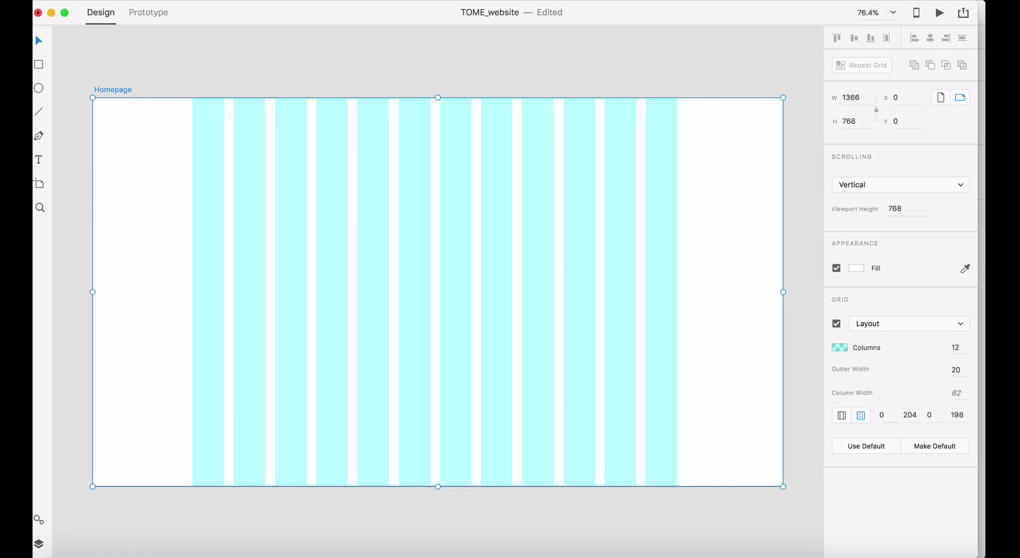
- Restore the layout grid to its default settings and switch it to linked left and right margins
{"action": "left_click", "coordinate": [918, 418]}
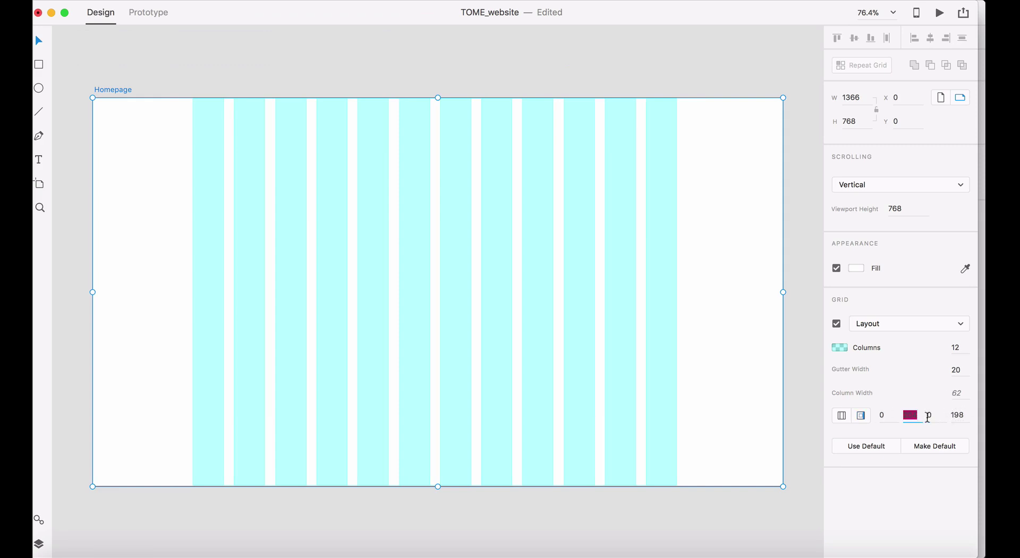
{"action": "left_click", "coordinate": [965, 415]}
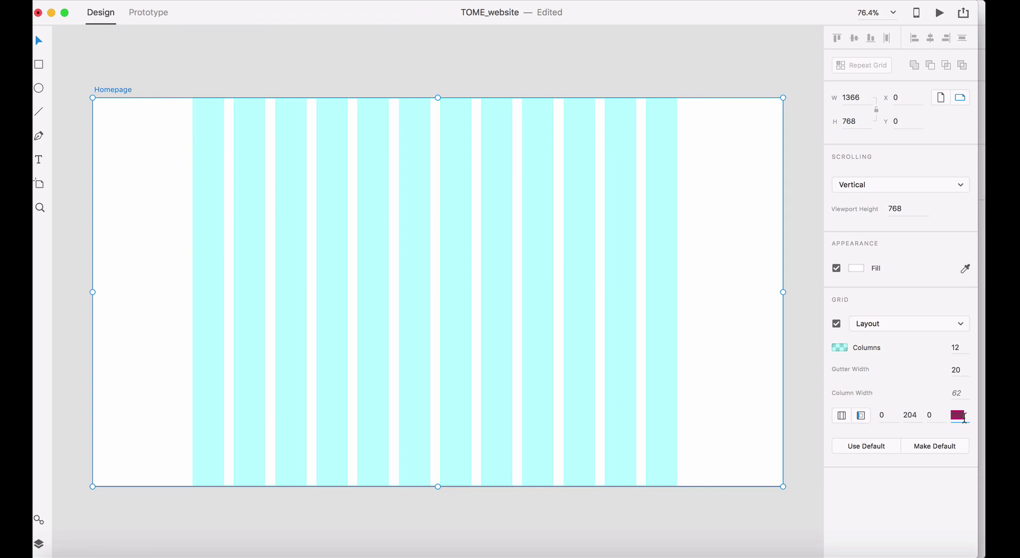
{"action": "left_click", "coordinate": [913, 415]}
{"action": "left_click", "coordinate": [933, 414]}
{"action": "left_click_drag", "start_coordinate": [918, 414], "coordinate": [910, 414]}
{"action": "left_click", "coordinate": [875, 446]}
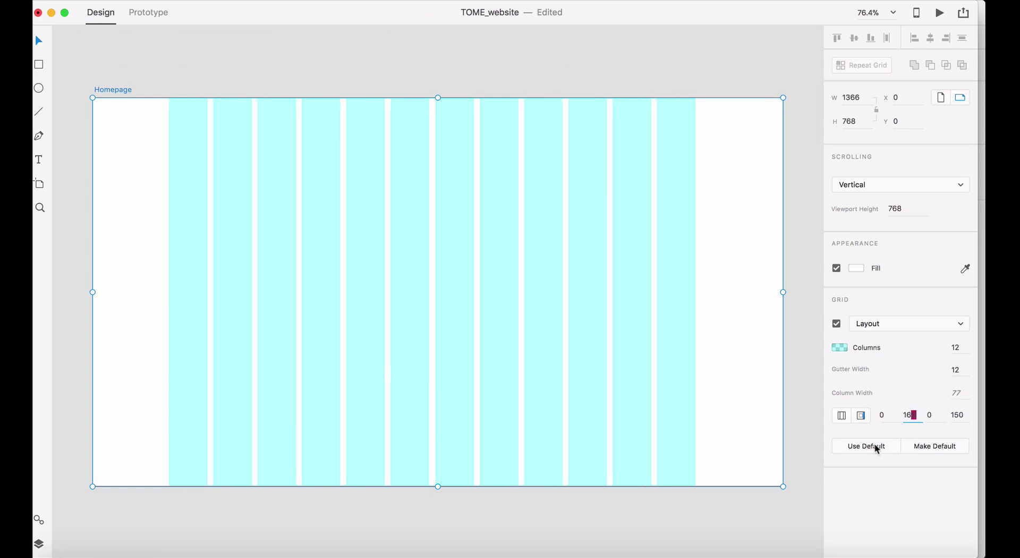
{"action": "left_click", "coordinate": [844, 415]}
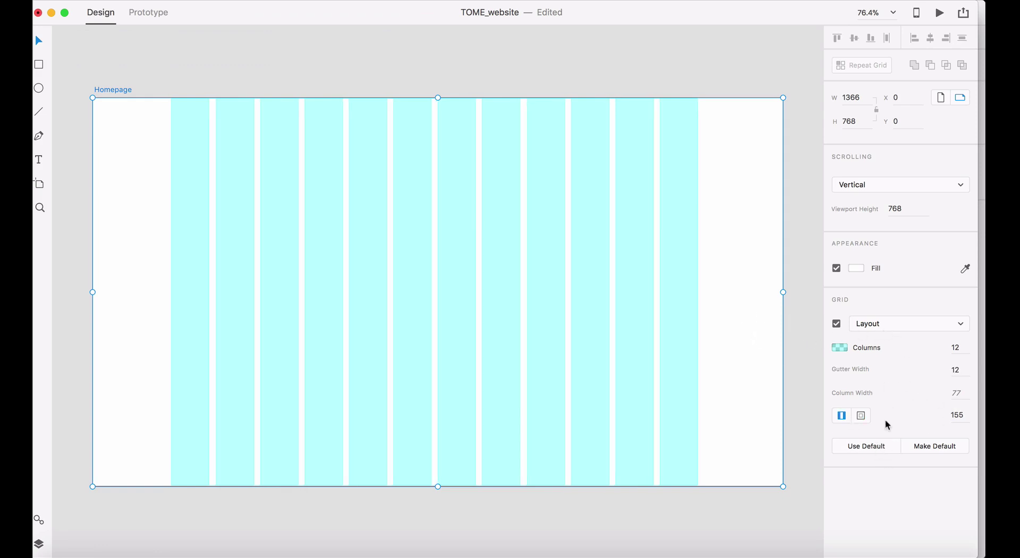
- Look at the document's saved assets and its artboard layers, leaving the assets shown
{"action": "left_click_drag", "start_coordinate": [253, 12], "coordinate": [260, 12]}
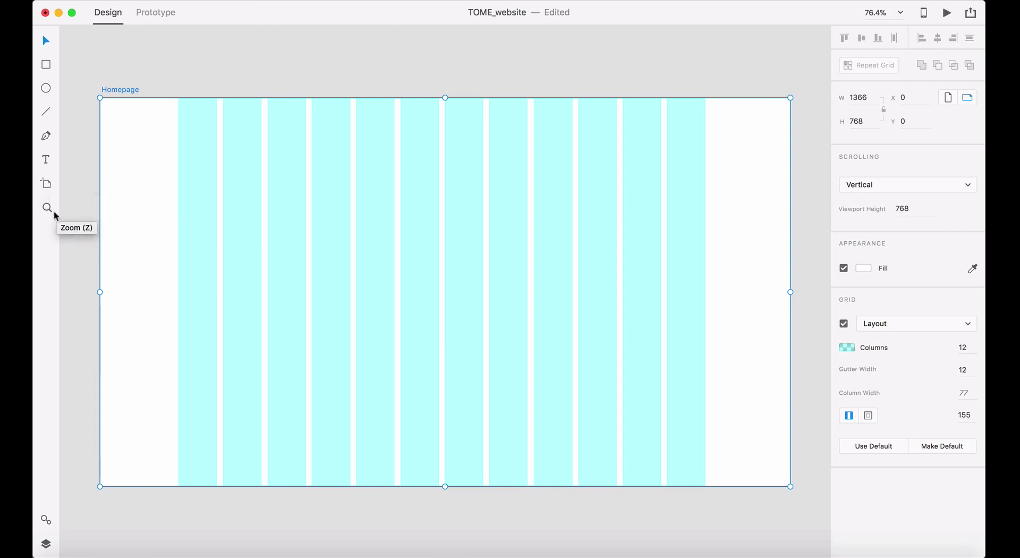
{"action": "left_click", "coordinate": [45, 520]}
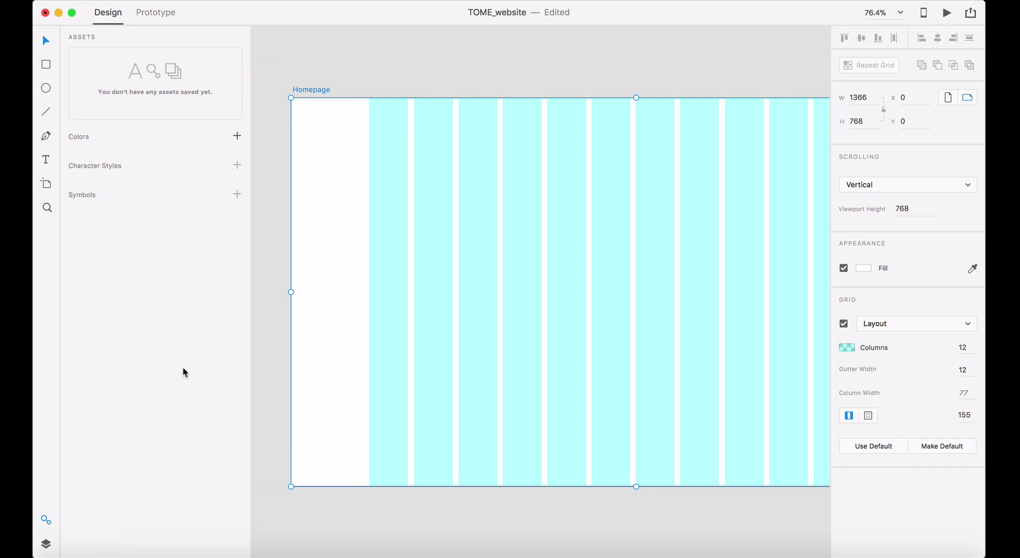
{"action": "left_click", "coordinate": [46, 545]}
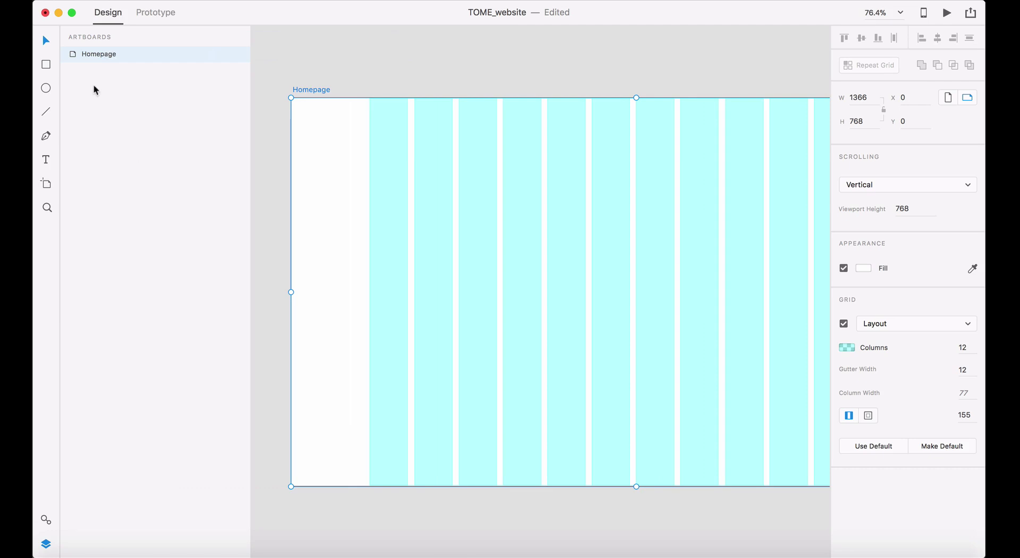
{"action": "left_click", "coordinate": [45, 520]}
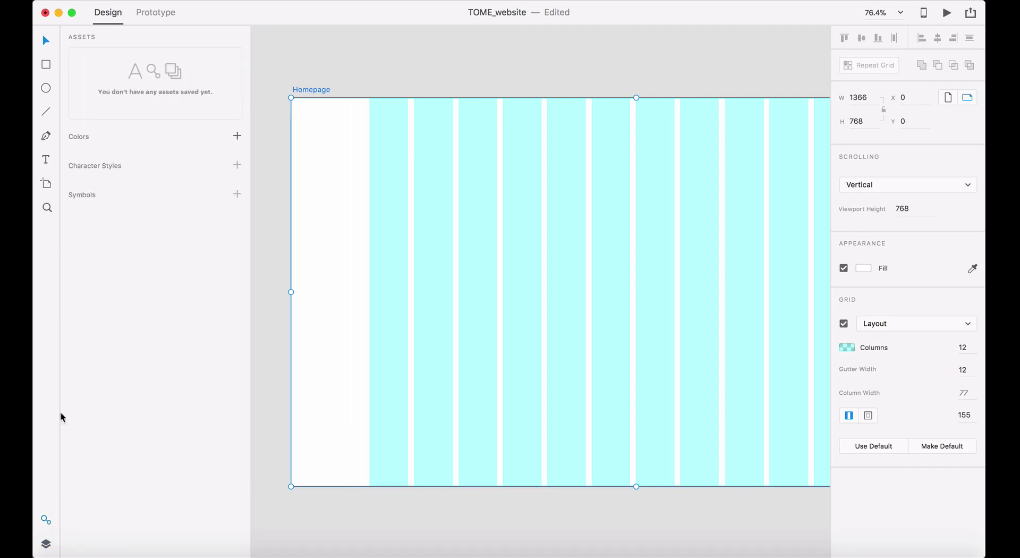
- Draw a 1366 × 768 rectangle covering the whole Homepage artboard
{"action": "scroll", "coordinate": [587, 246], "scroll_direction": "right", "scroll_amount": 3}
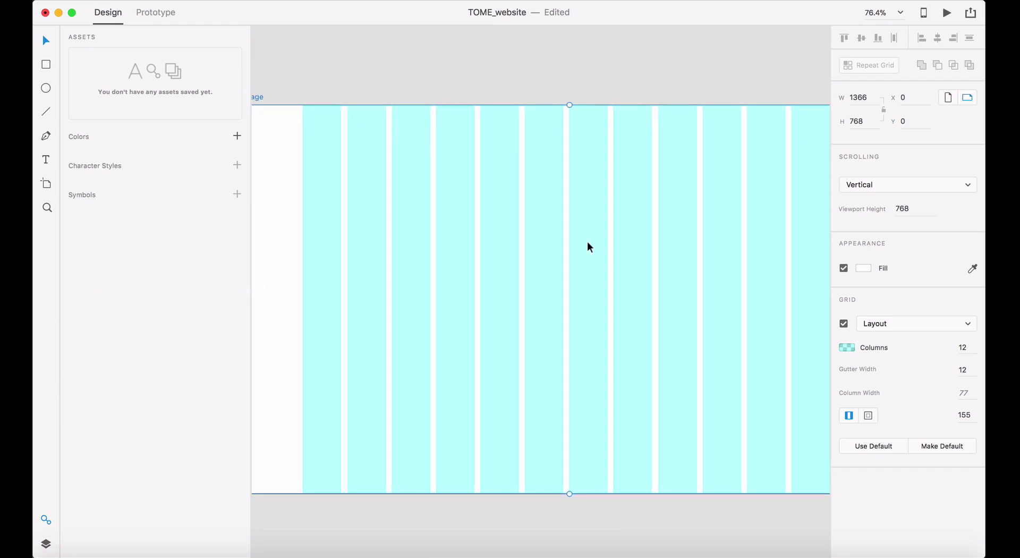
{"action": "key", "text": "super+0"}
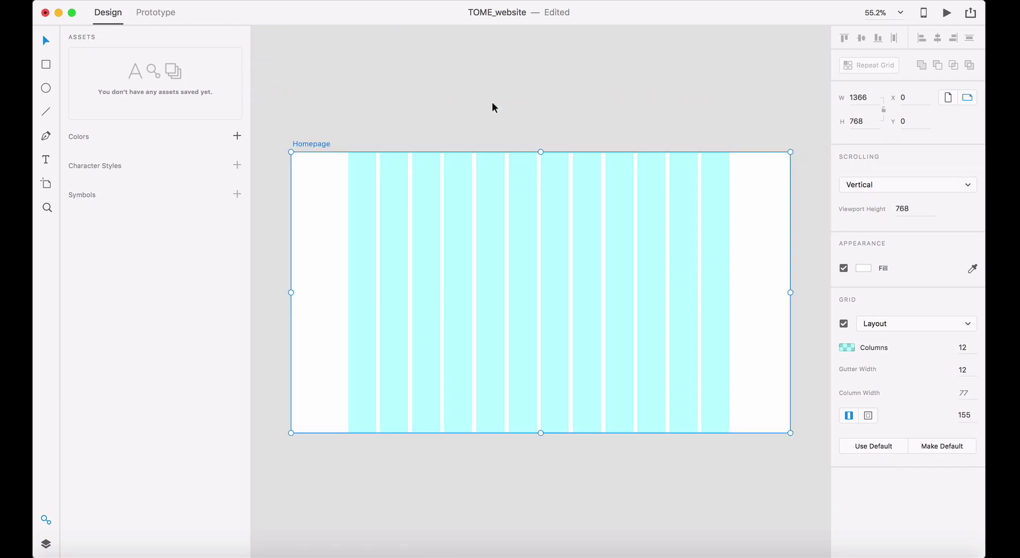
{"action": "left_click", "coordinate": [493, 105]}
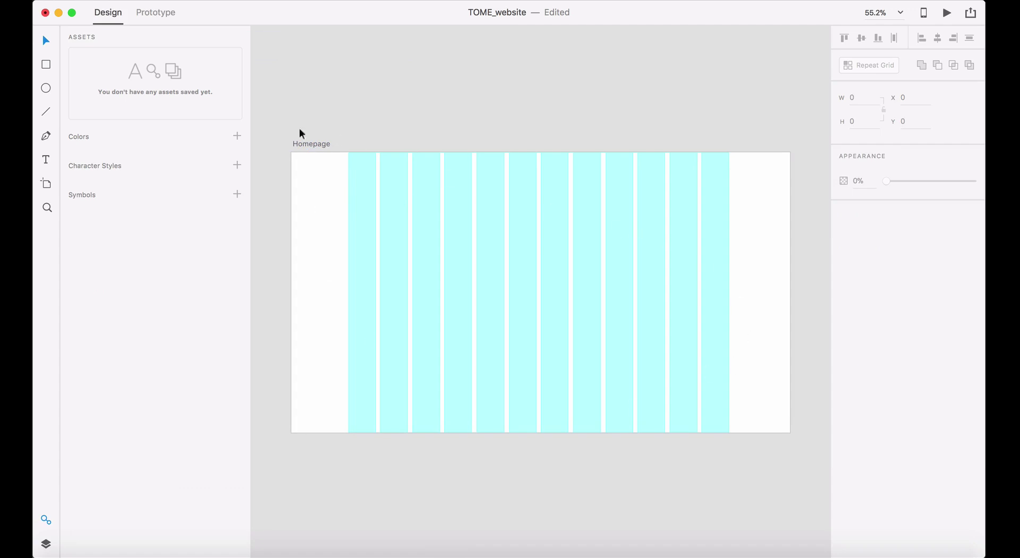
{"action": "left_click", "coordinate": [46, 65]}
{"action": "left_click_drag", "start_coordinate": [292, 153], "coordinate": [539, 329]}
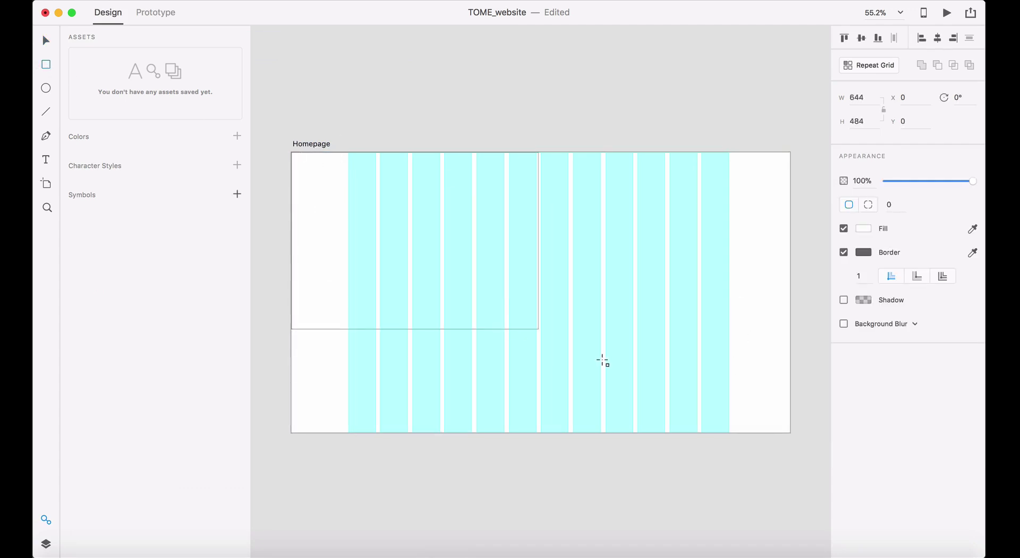
{"action": "mouse_move", "coordinate": [603, 362]}
{"action": "left_mouse_down"}
{"action": "mouse_move", "coordinate": [761, 430]}
{"action": "mouse_move", "coordinate": [791, 432]}
{"action": "left_mouse_up"}
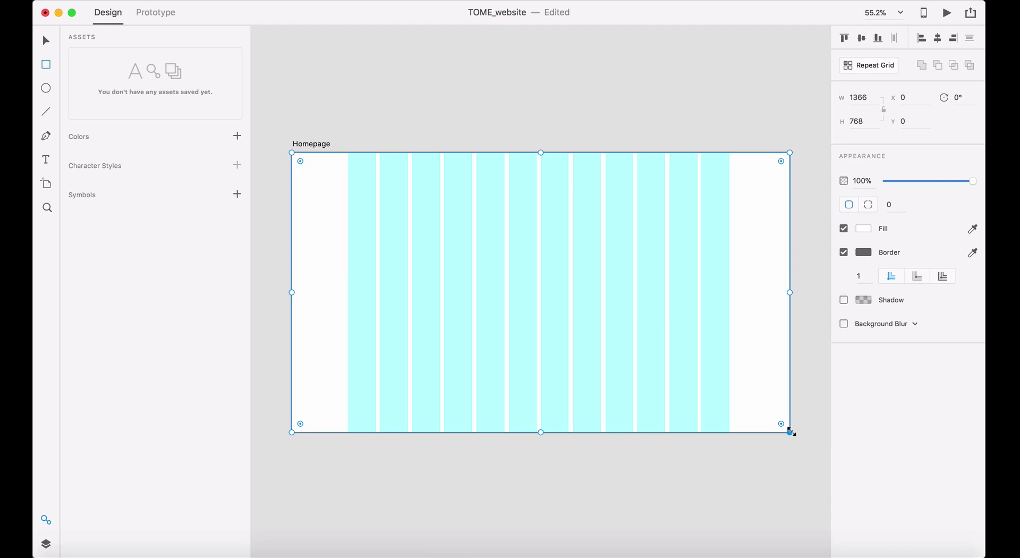
- Look through the Tome Assets document, examining its logos, colours, fonts, design elements and imagery
{"action": "left_click", "coordinate": [234, 5]}
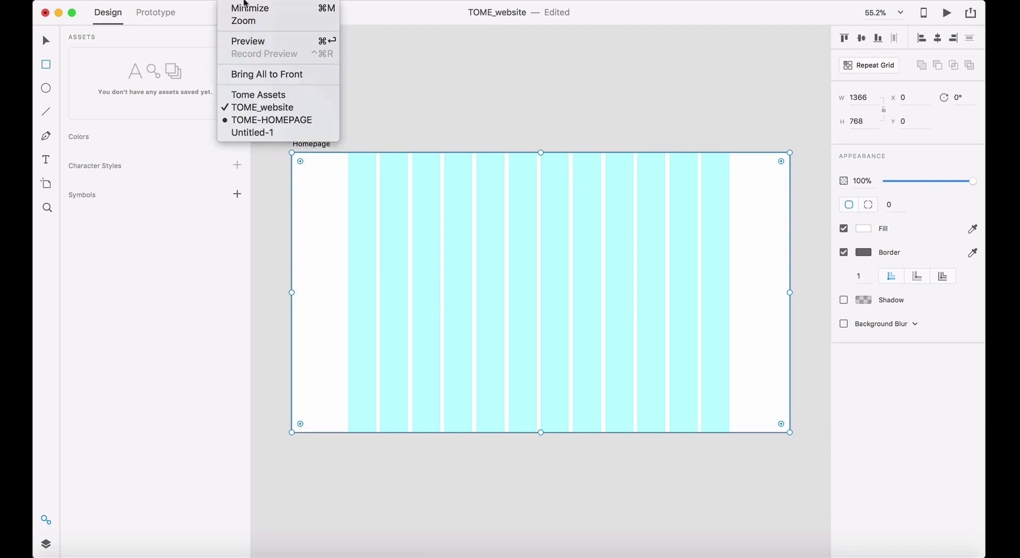
{"action": "left_click", "coordinate": [281, 96]}
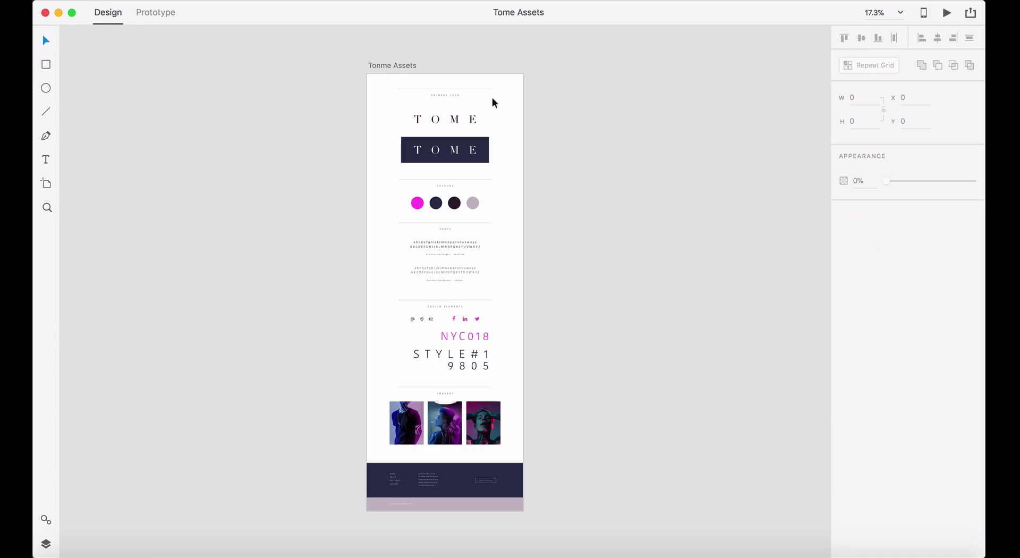
{"action": "key", "text": "z"}
{"action": "left_click_drag", "start_coordinate": [365, 239], "coordinate": [538, 75]}
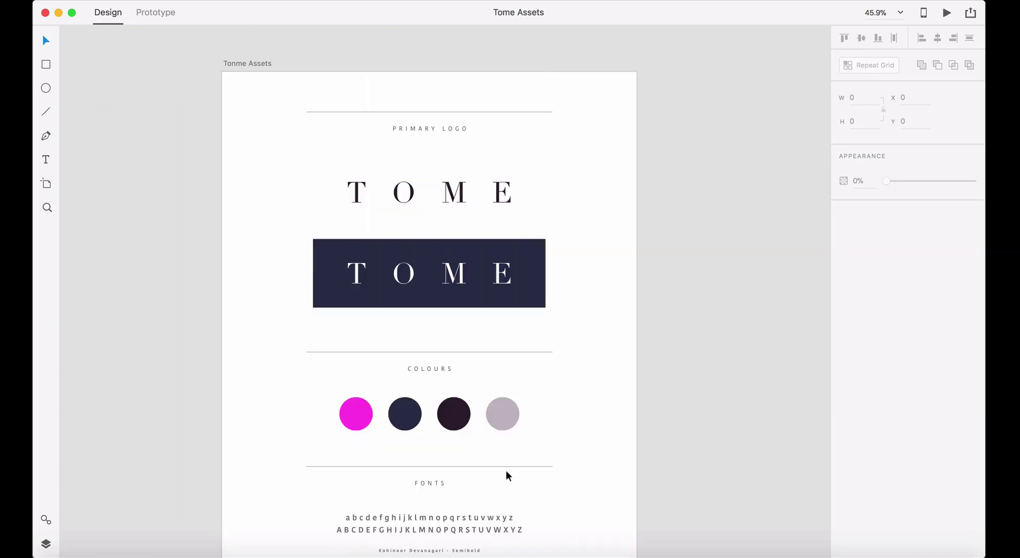
{"action": "scroll", "coordinate": [506, 470], "scroll_direction": "down", "scroll_amount": 6}
{"action": "scroll", "coordinate": [506, 470], "scroll_direction": "down", "scroll_amount": 10}
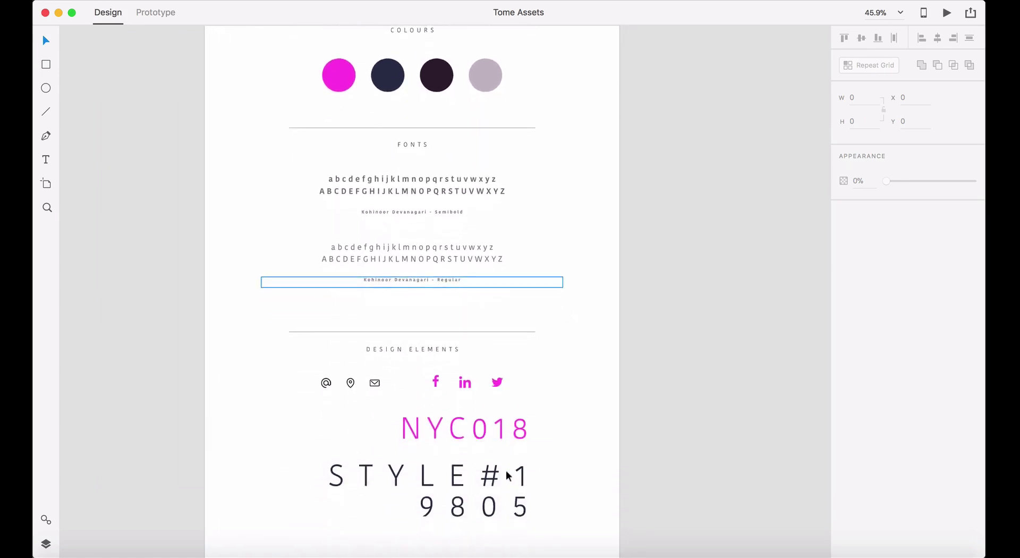
{"action": "scroll", "coordinate": [588, 474], "scroll_direction": "down", "scroll_amount": 5}
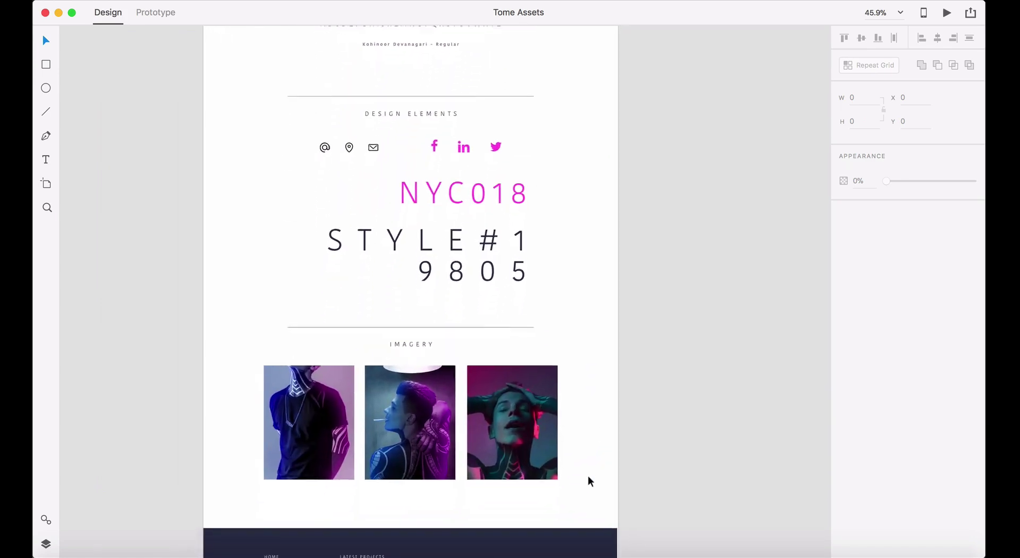
{"action": "scroll", "coordinate": [588, 476], "scroll_direction": "up", "scroll_amount": 3}
{"action": "scroll", "coordinate": [588, 476], "scroll_direction": "up", "scroll_amount": 12}
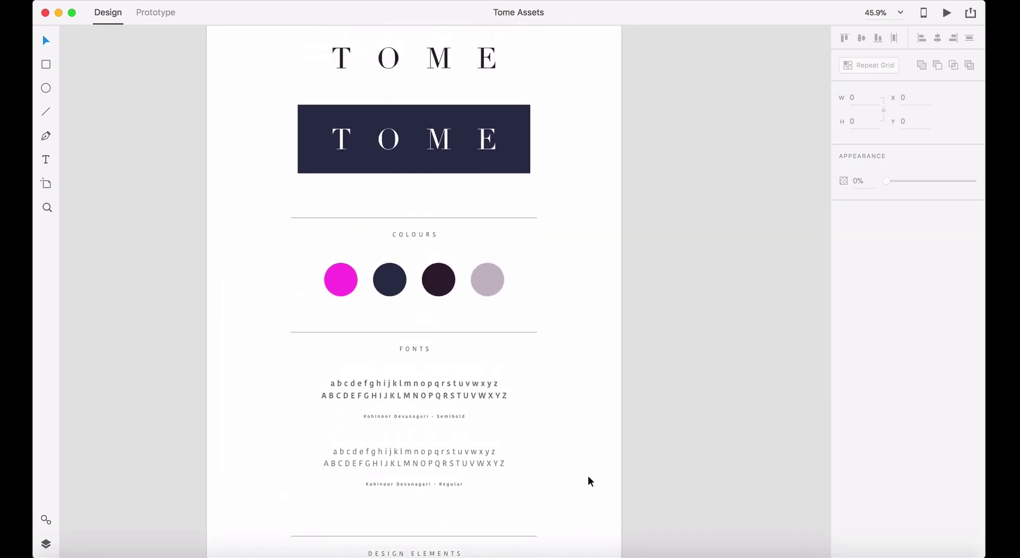
{"action": "scroll", "coordinate": [588, 476], "scroll_direction": "up", "scroll_amount": 2}
{"action": "scroll", "coordinate": [588, 476], "scroll_direction": "up", "scroll_amount": 1}
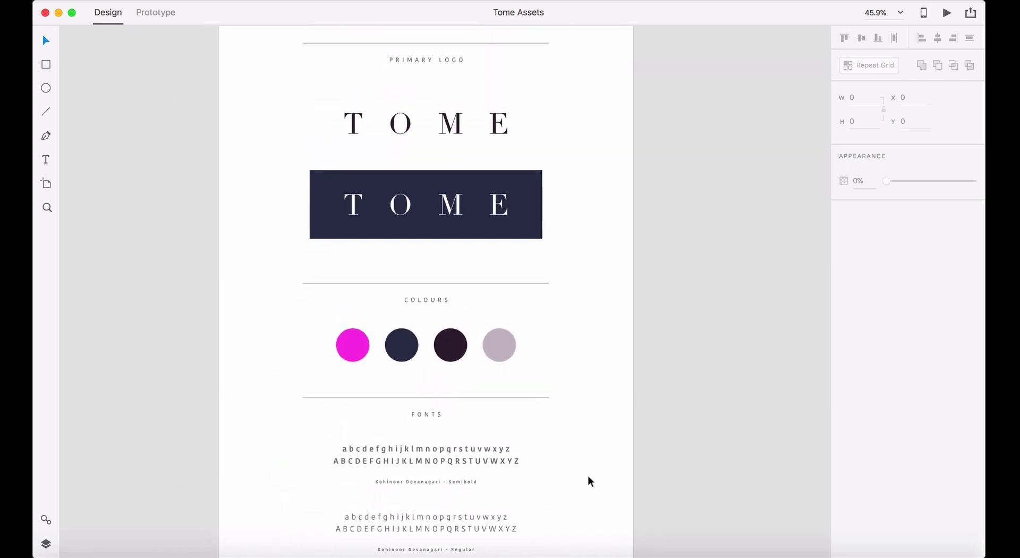
{"action": "scroll", "coordinate": [589, 478], "scroll_direction": "down", "scroll_amount": 2}
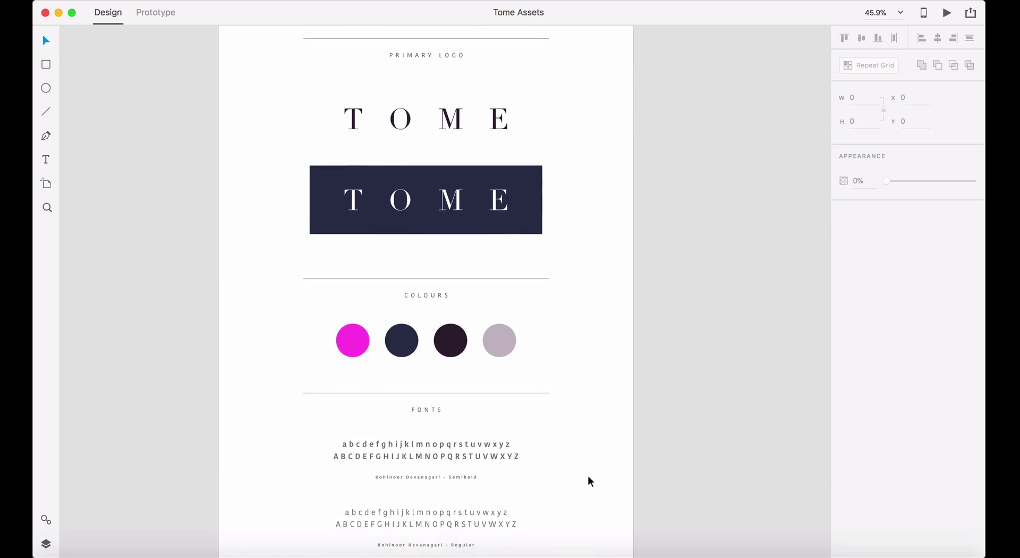
{"action": "scroll", "coordinate": [588, 476], "scroll_direction": "down", "scroll_amount": 1}
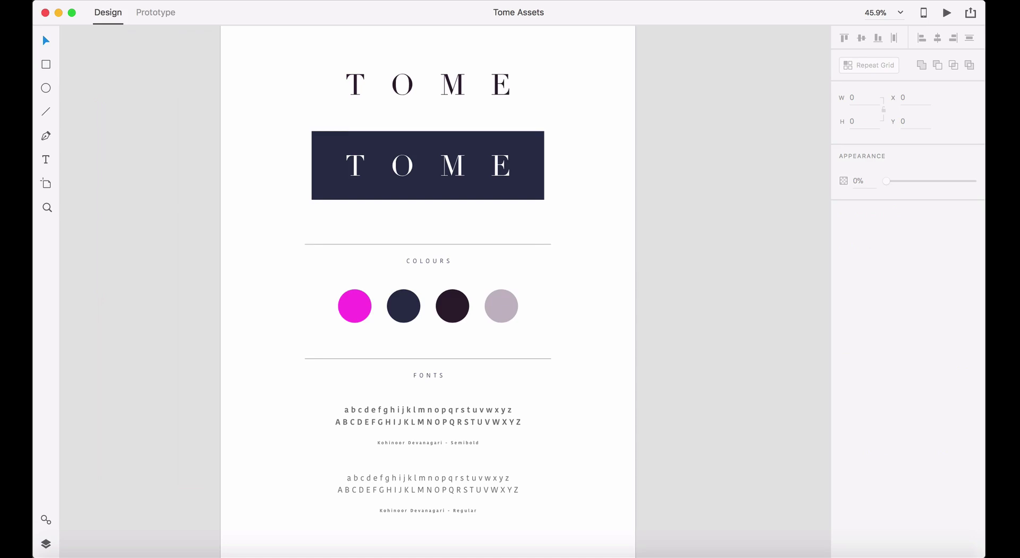
- Back in the TOME_website document, fill the full-size rectangle with TOME_Homepage_1.jpg from the Jpegs folder in Finder
{"action": "left_click", "coordinate": [235, 0]}
{"action": "left_click", "coordinate": [273, 107]}
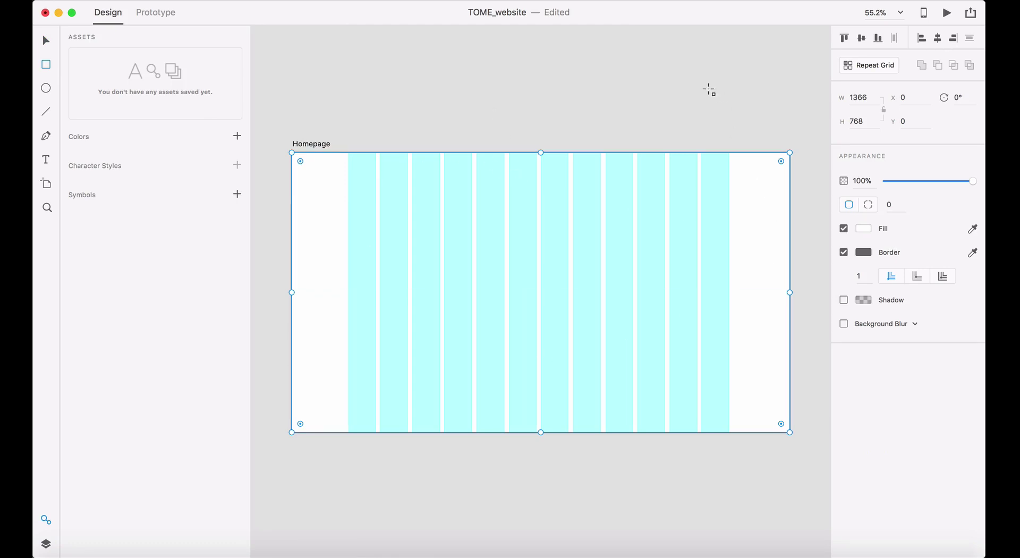
{"action": "key", "text": "super+Tab"}
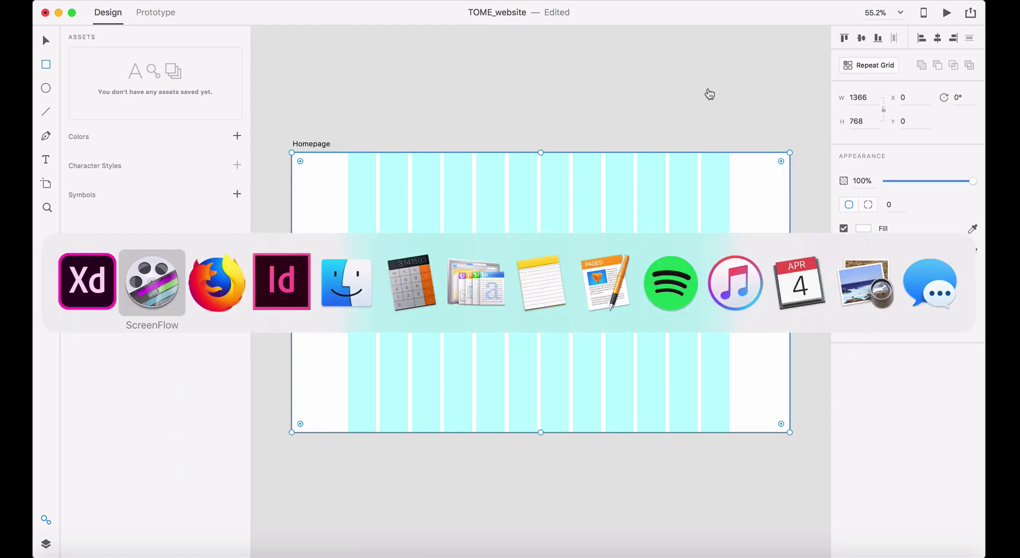
{"action": "key", "text": "super+Tab"}
{"action": "key", "text": "super+Tab"}
{"action": "key", "text": "super+Tab"}
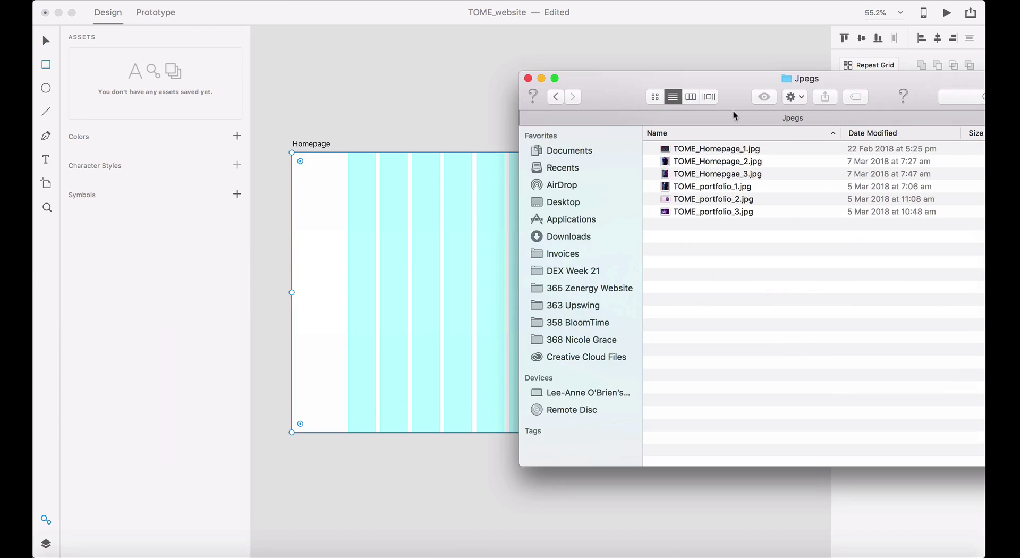
{"action": "left_click_drag", "start_coordinate": [733, 114], "coordinate": [809, 96]}
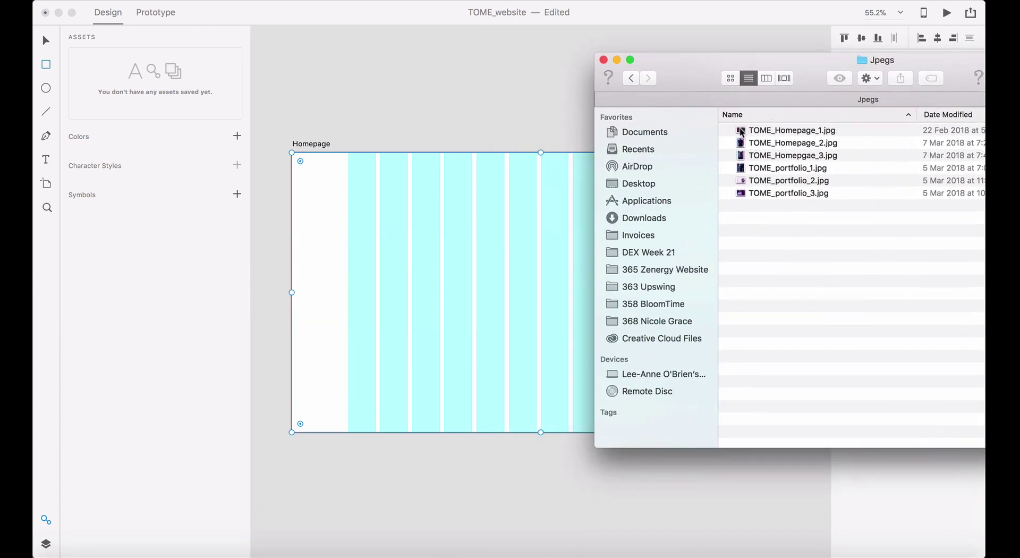
{"action": "left_click_drag", "start_coordinate": [741, 132], "coordinate": [509, 224]}
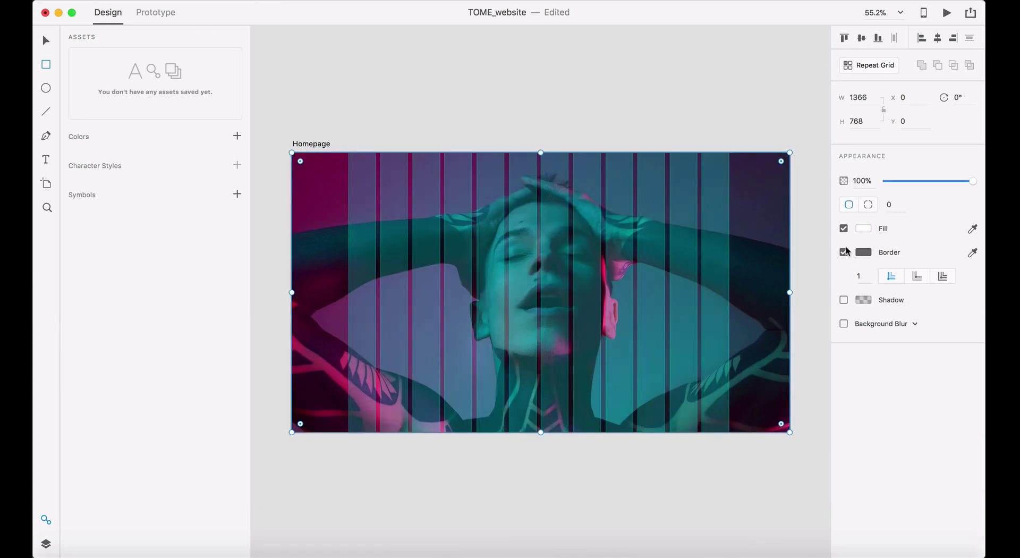
- Check the hero image with the Homepage artboard's layout grid off and back on, and hide the document assets
{"action": "left_click", "coordinate": [317, 143]}
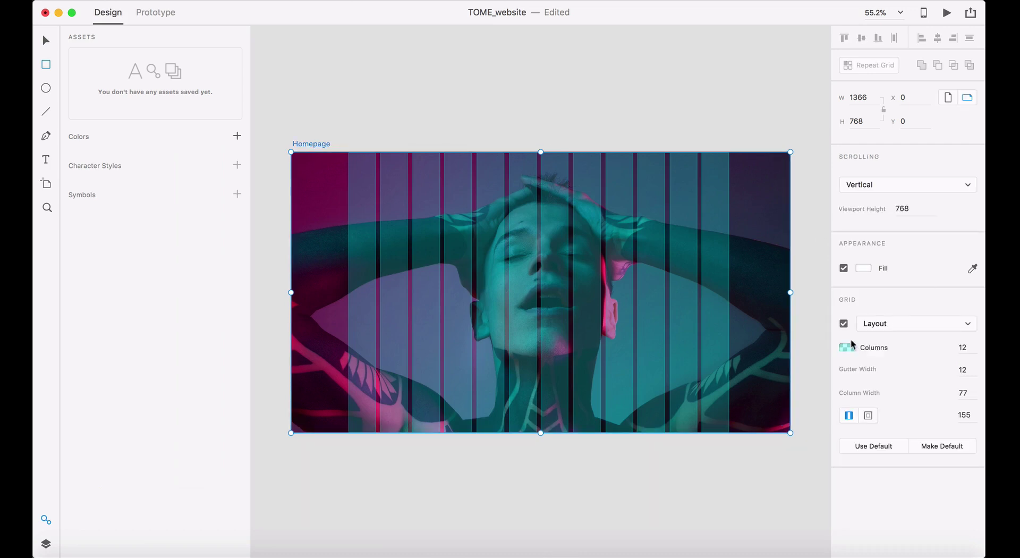
{"action": "left_click", "coordinate": [844, 324]}
{"action": "left_click", "coordinate": [844, 324]}
{"action": "left_click", "coordinate": [46, 520]}
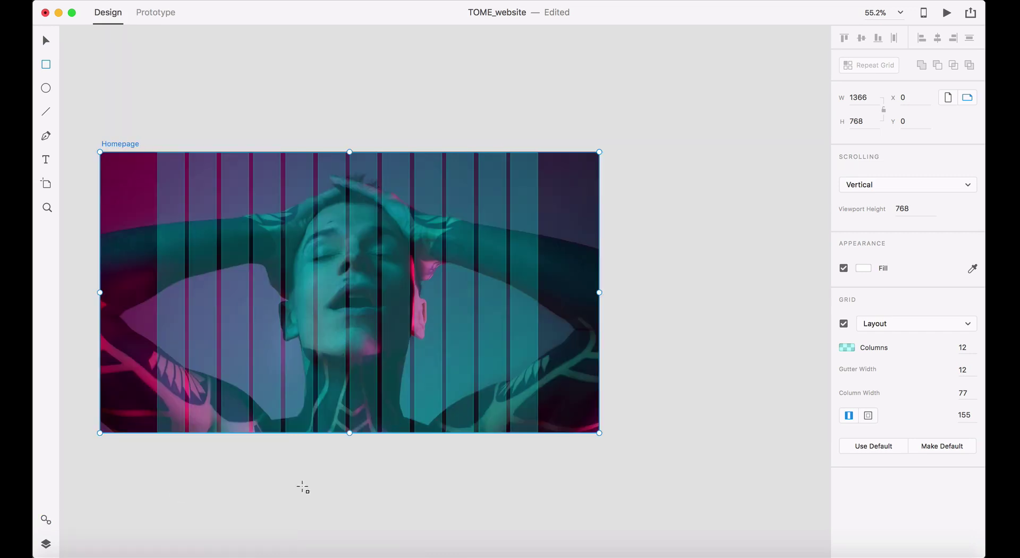
- Copy the white TOME logo from Tome Assets onto the Homepage artboard in TOME_website and shrink it to about 190 × 25
{"action": "left_click", "coordinate": [234, 1]}
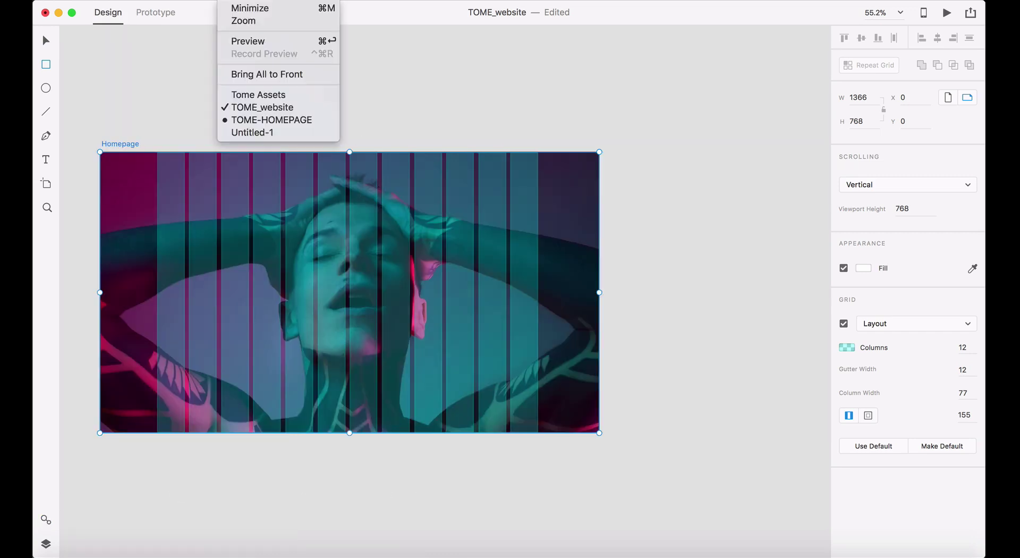
{"action": "left_click", "coordinate": [257, 93]}
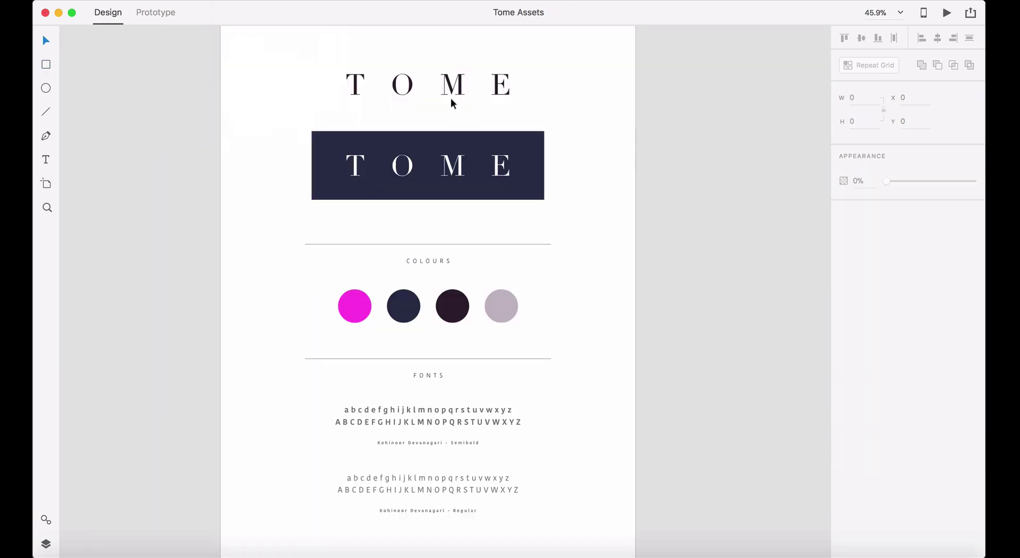
{"action": "left_click", "coordinate": [462, 171]}
{"action": "double_click", "coordinate": [462, 171]}
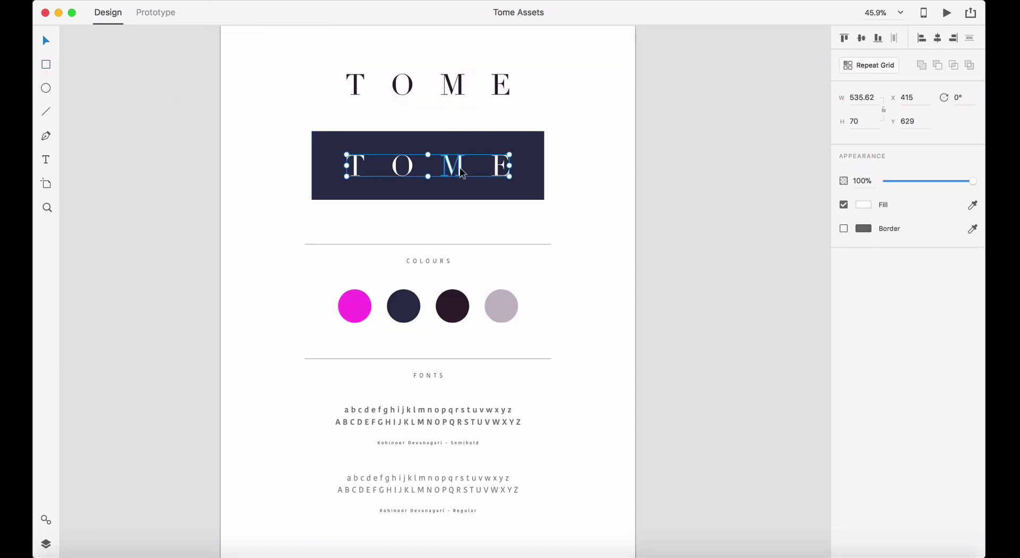
{"action": "left_click", "coordinate": [233, 1]}
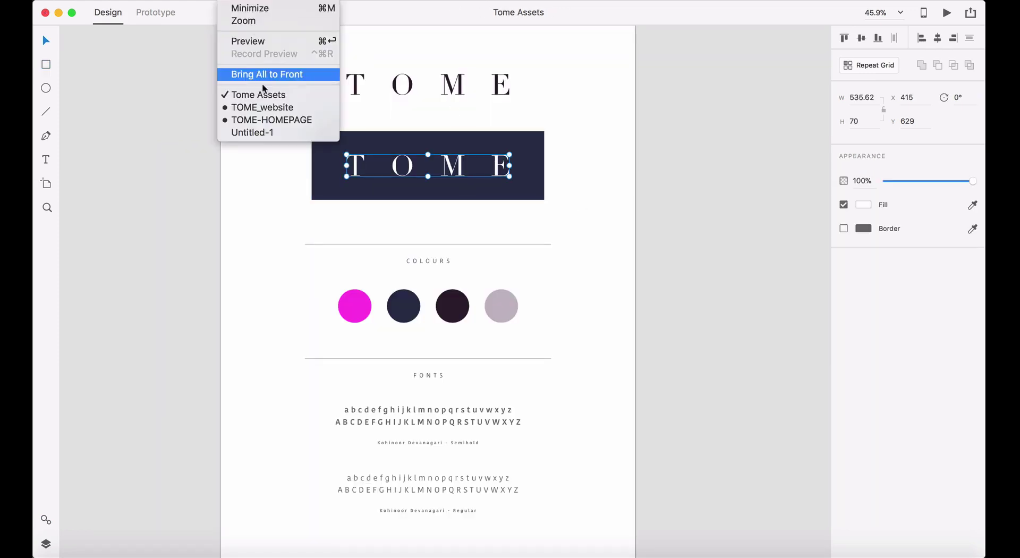
{"action": "left_click", "coordinate": [269, 108]}
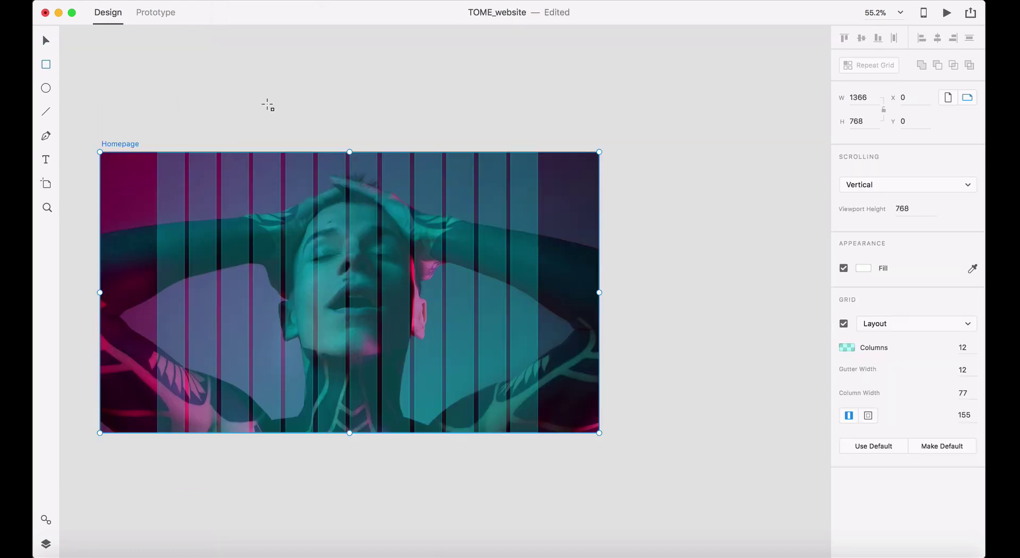
{"action": "key", "text": "super+v"}
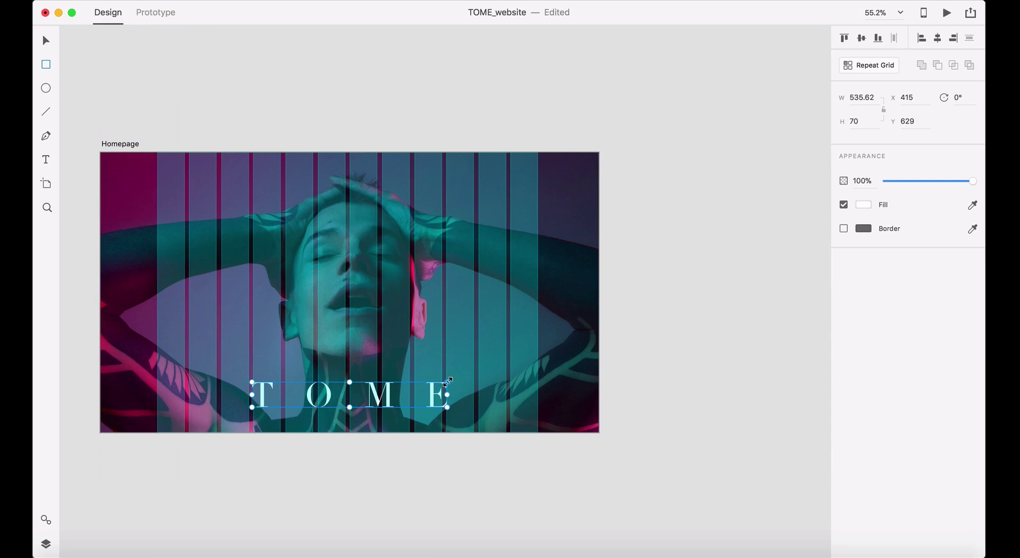
{"action": "left_click_drag", "start_coordinate": [448, 381], "coordinate": [399, 391]}
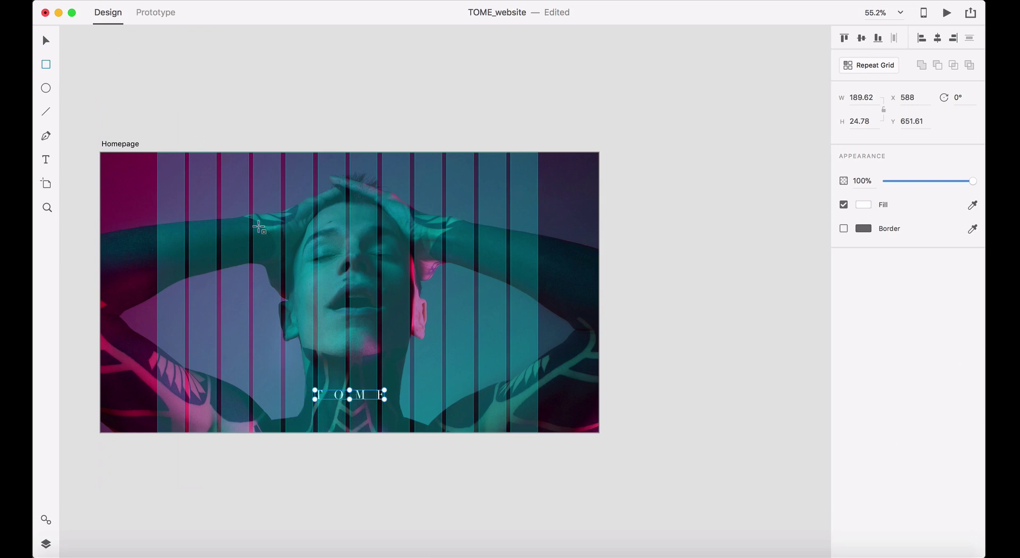
- Try moving the TOME logo straight up the hero image in increments of 10, to Y 261.61
{"action": "key", "text": "shift+Up"}
{"action": "key", "text": "shift+Up"}
{"action": "key", "text": "shift+Up"}
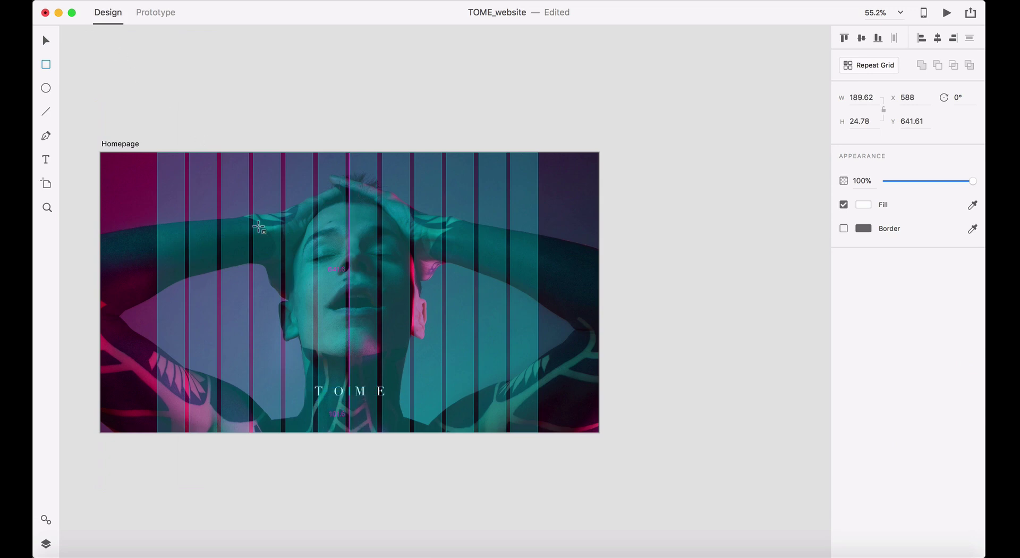
{"action": "key", "text": "shift+Up"}
{"action": "key", "text": "shift+Up"}
{"action": "key", "text": "shift+Up"}
{"action": "key", "text": "shift+Up"}
{"action": "key", "text": "shift+Up"}
{"action": "key", "text": "shift+Up"}
{"action": "key", "text": "shift+Up"}
{"action": "key", "text": "shift+Up"}
{"action": "key", "text": "shift+Up"}
{"action": "key", "text": "shift+Up"}
{"action": "key", "text": "shift+Up"}
{"action": "key", "text": "shift+Up"}
{"action": "key", "text": "shift+Up"}
{"action": "key", "text": "shift+Up"}
{"action": "key", "text": "shift+Up"}
{"action": "key", "text": "shift+Up"}
{"action": "key", "text": "shift+Up"}
{"action": "key", "text": "shift+Up"}
{"action": "key", "text": "shift+Up"}
{"action": "key", "text": "shift+Up"}
{"action": "key", "text": "shift+Up"}
{"action": "key", "text": "shift+Up"}
{"action": "key", "text": "shift+Up"}
{"action": "key", "text": "shift+Up"}
{"action": "key", "text": "shift+Up"}
{"action": "key", "text": "shift+Up"}
{"action": "key", "text": "shift+Up"}
{"action": "key", "text": "shift+Up"}
{"action": "key", "text": "shift+Up"}
{"action": "key", "text": "shift+Up"}
{"action": "key", "text": "shift+Up"}
{"action": "key", "text": "shift+Up"}
{"action": "key", "text": "shift+Up"}
{"action": "key", "text": "shift+Up"}
{"action": "key", "text": "shift+Up"}
{"action": "key", "text": "shift+Up"}
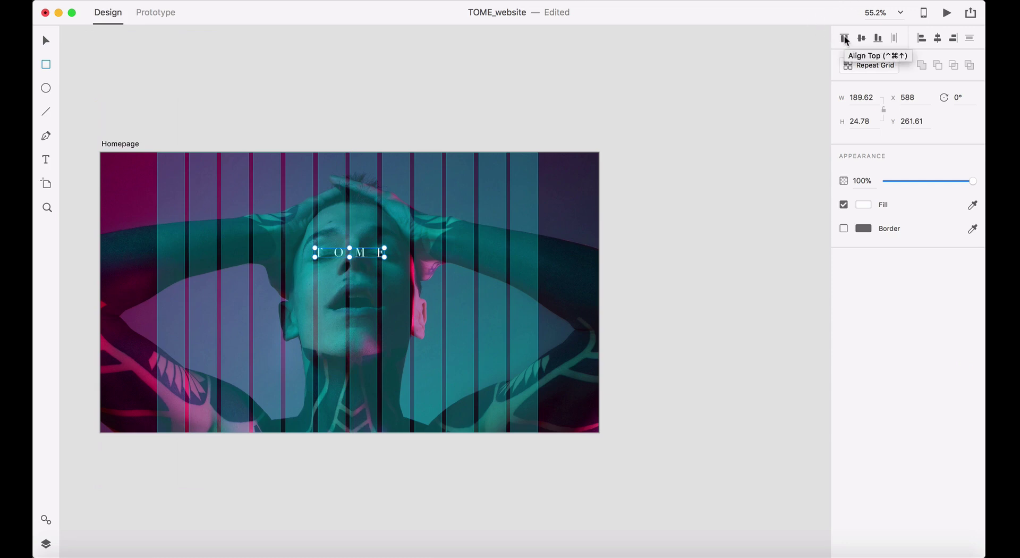
- Align the TOME logo to the artboard's top edge, lower it to Y 40, and centre it horizontally
{"action": "key", "text": "super+0"}
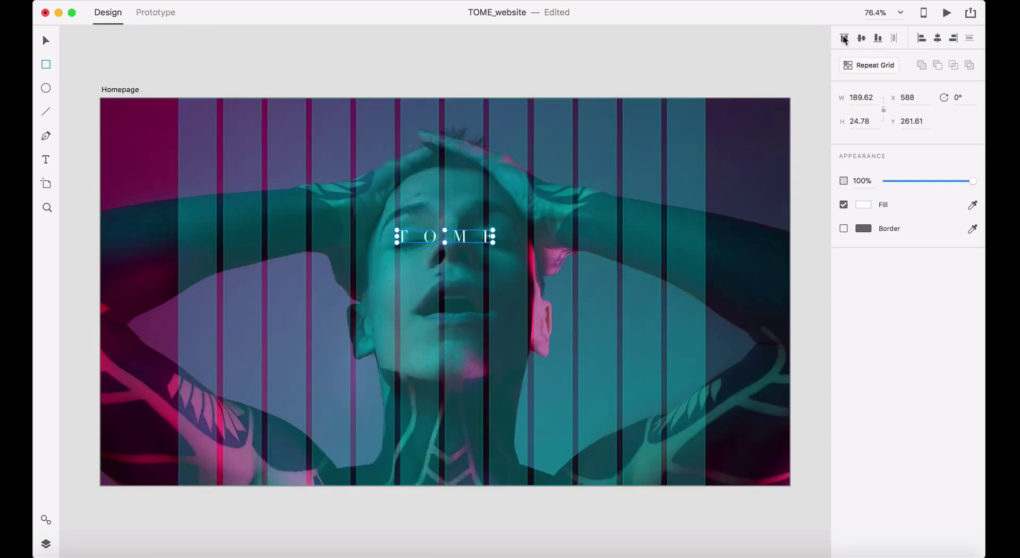
{"action": "left_click", "coordinate": [845, 38]}
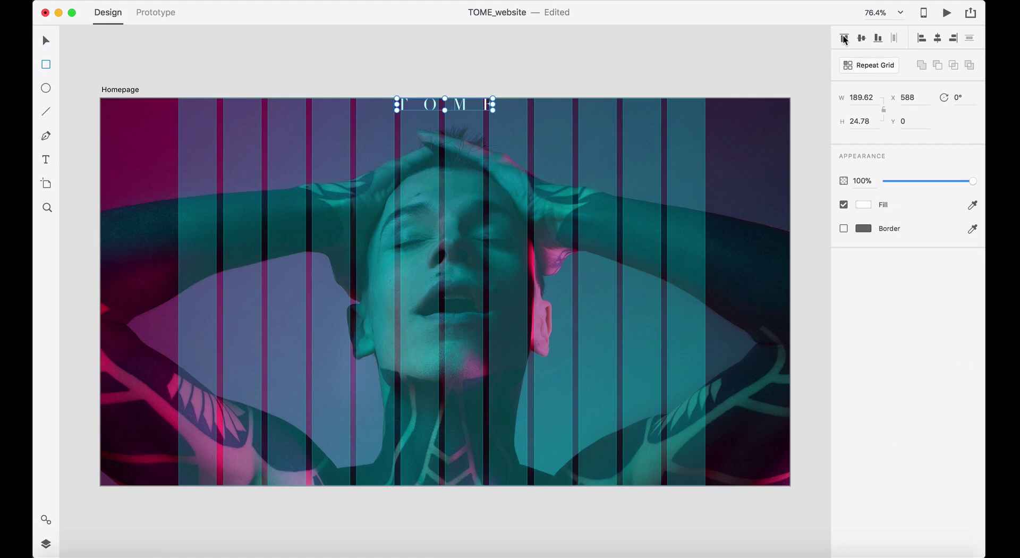
{"action": "key", "text": "shift+Down"}
{"action": "key", "text": "shift+Down"}
{"action": "key", "text": "shift+Down"}
{"action": "key", "text": "shift+Down"}
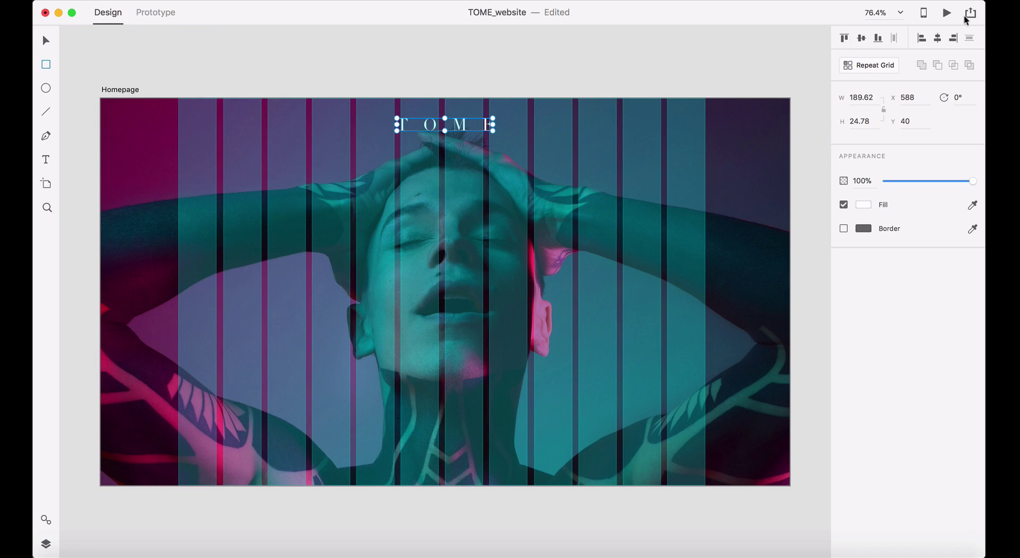
{"action": "left_click", "coordinate": [938, 41]}
{"action": "left_click", "coordinate": [164, 47]}
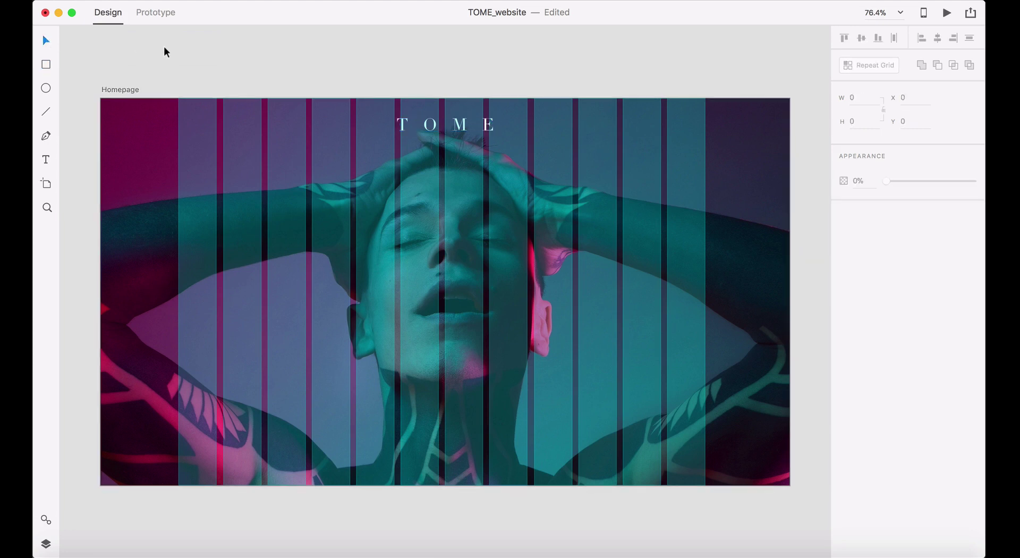
- Copy the Semibold and Regular Kohinoor Devanagari alphabet samples from Tome Assets onto the Homepage artboard in TOME_website
{"action": "left_click", "coordinate": [234, 0]}
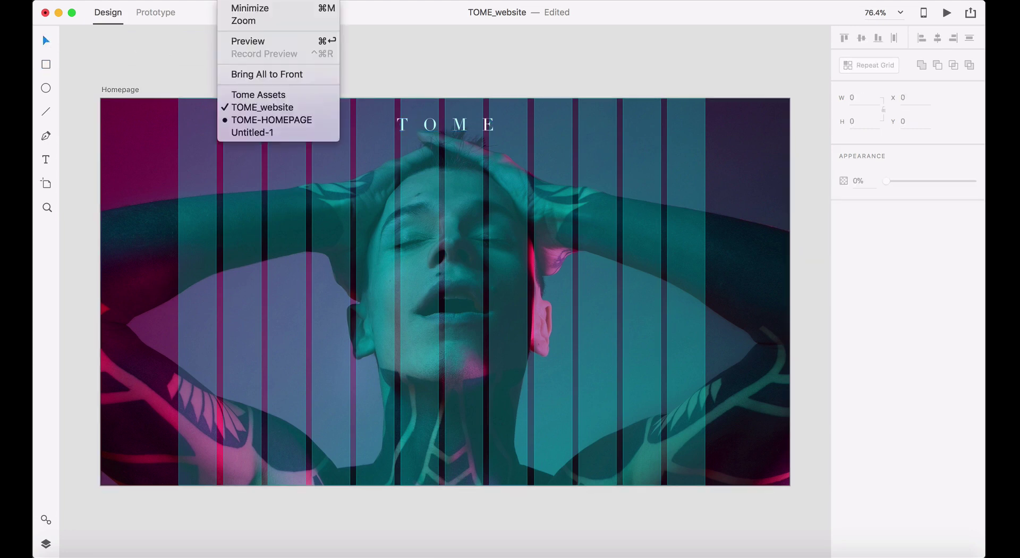
{"action": "left_click", "coordinate": [257, 95]}
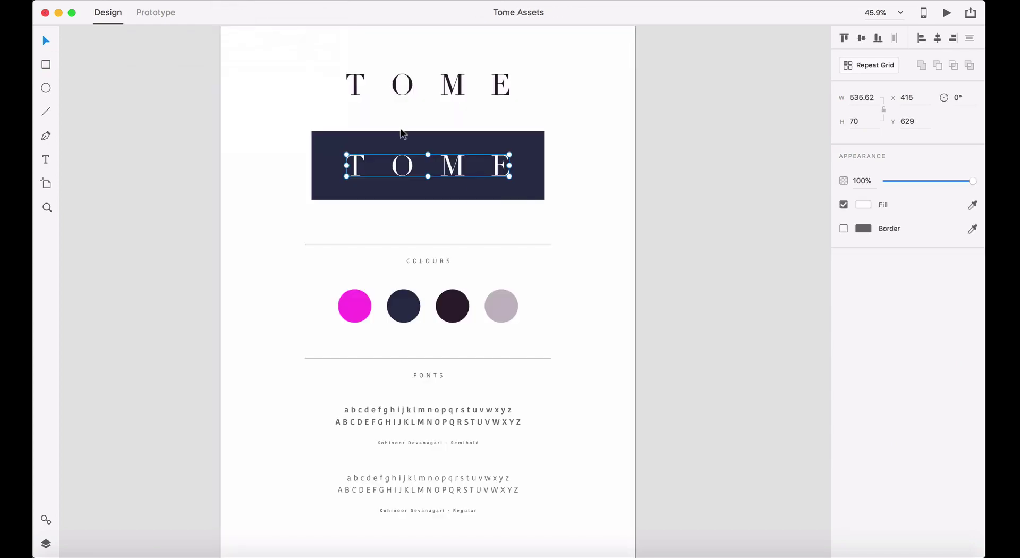
{"action": "scroll", "coordinate": [485, 372], "scroll_direction": "down", "scroll_amount": 2}
{"action": "scroll", "coordinate": [485, 370], "scroll_direction": "down", "scroll_amount": 1}
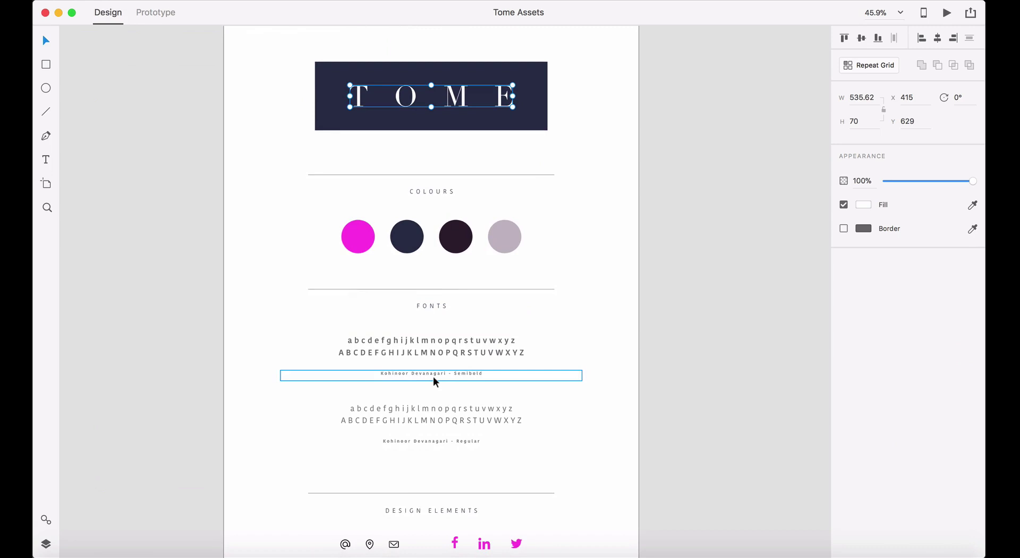
{"action": "left_click", "coordinate": [470, 354]}
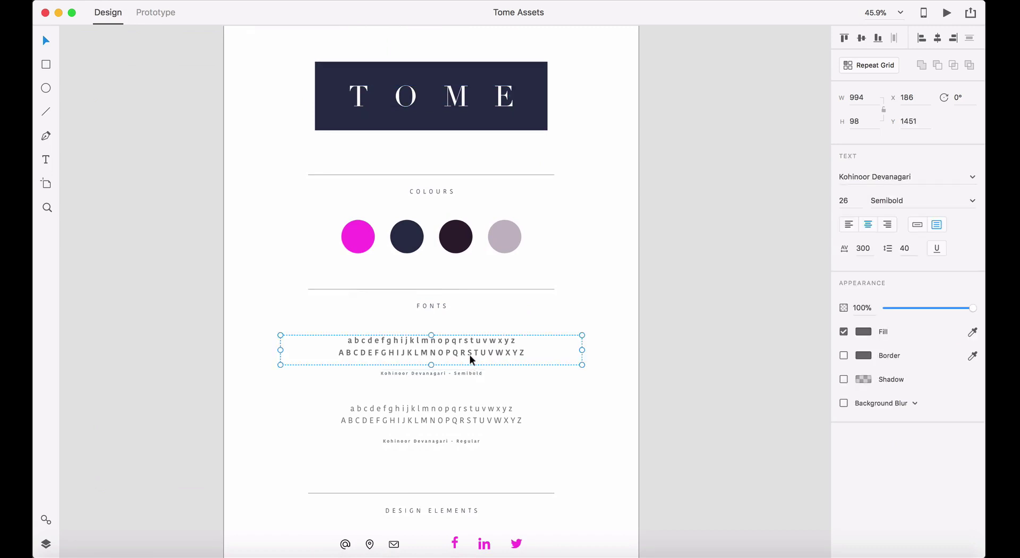
{"action": "left_click", "coordinate": [504, 419], "text": "shift"}
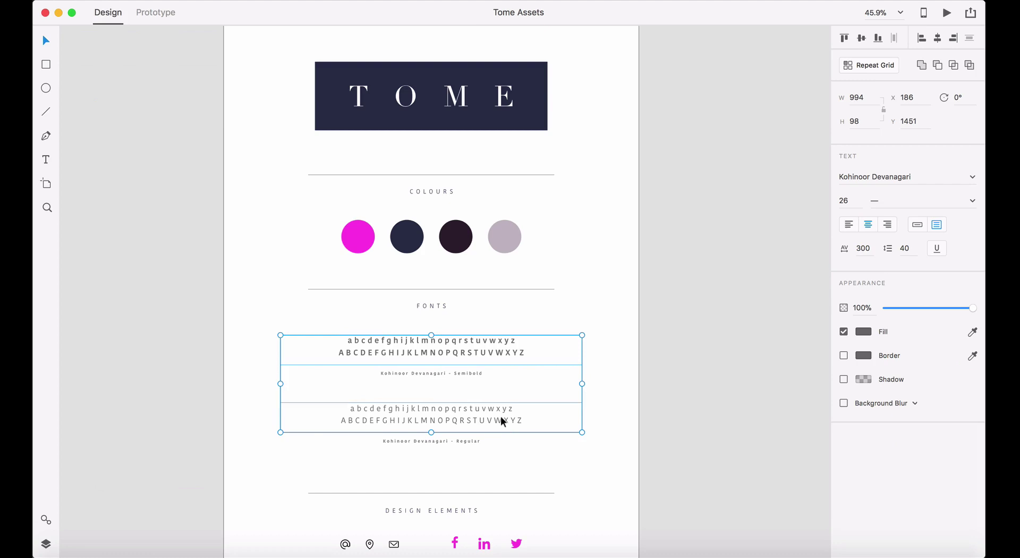
{"action": "left_click", "coordinate": [240, 0]}
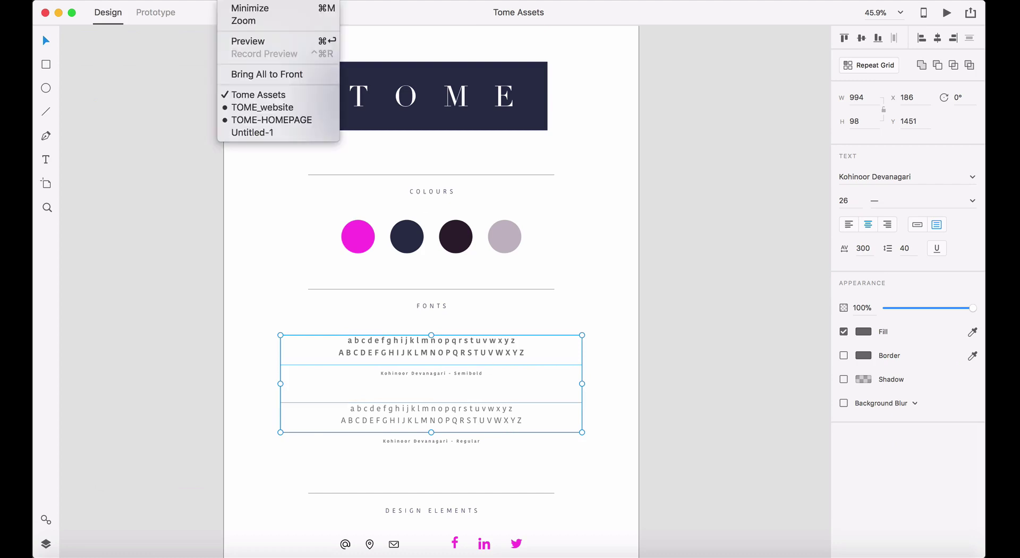
{"action": "left_click", "coordinate": [279, 106]}
{"action": "key", "text": "super+v"}
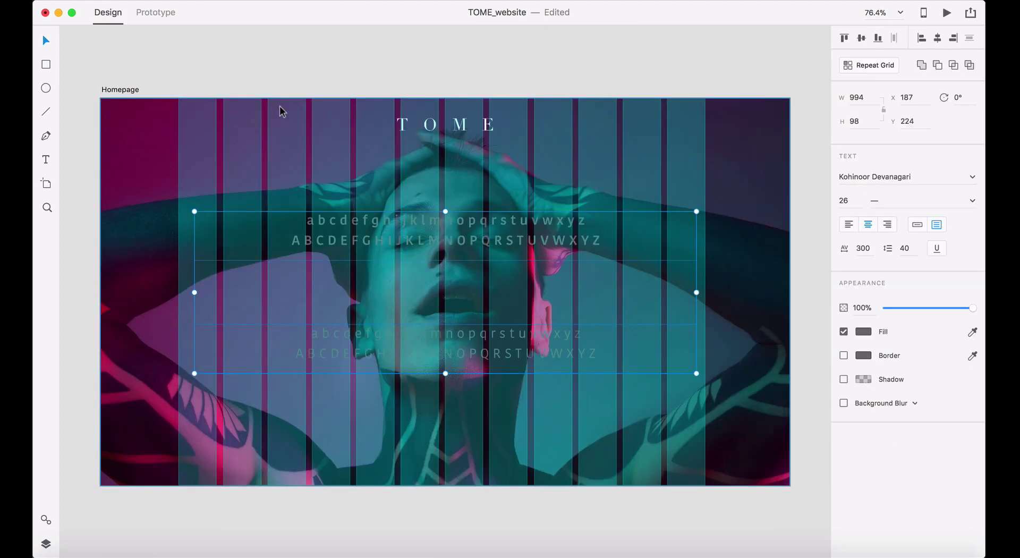
- Duplicate the Semibold alphabet sample directly above the original and set the copy's font weight to Bold
{"action": "left_click", "coordinate": [534, 80]}
{"action": "left_click", "coordinate": [509, 245]}
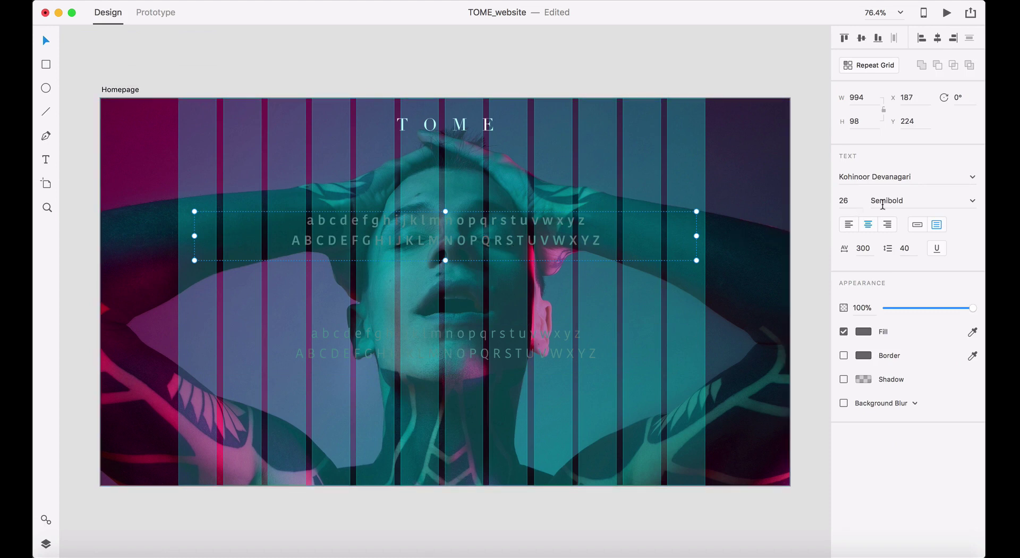
{"action": "left_click", "coordinate": [522, 361]}
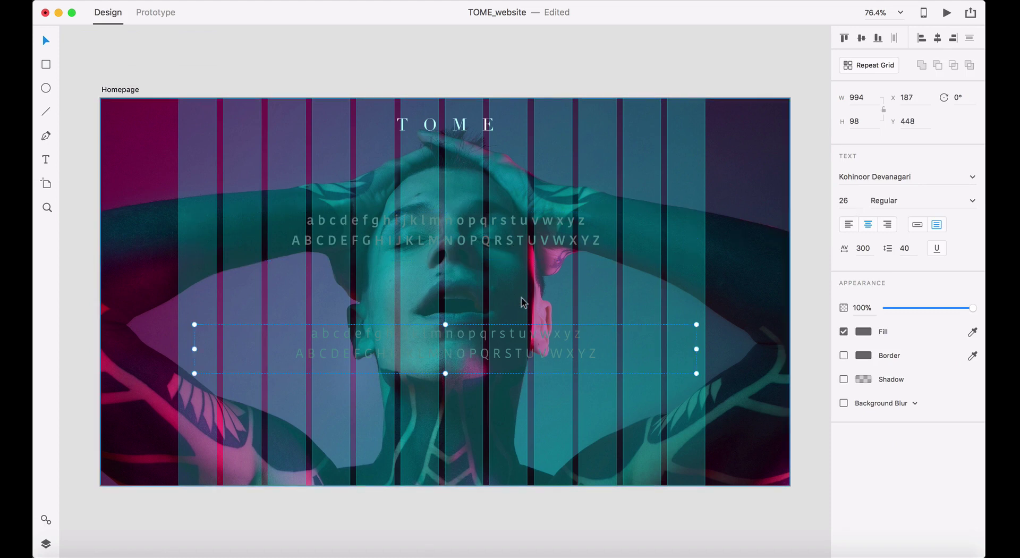
{"action": "left_click", "coordinate": [510, 243]}
{"action": "left_click_drag", "start_coordinate": [512, 243], "coordinate": [502, 189], "text": "alt"}
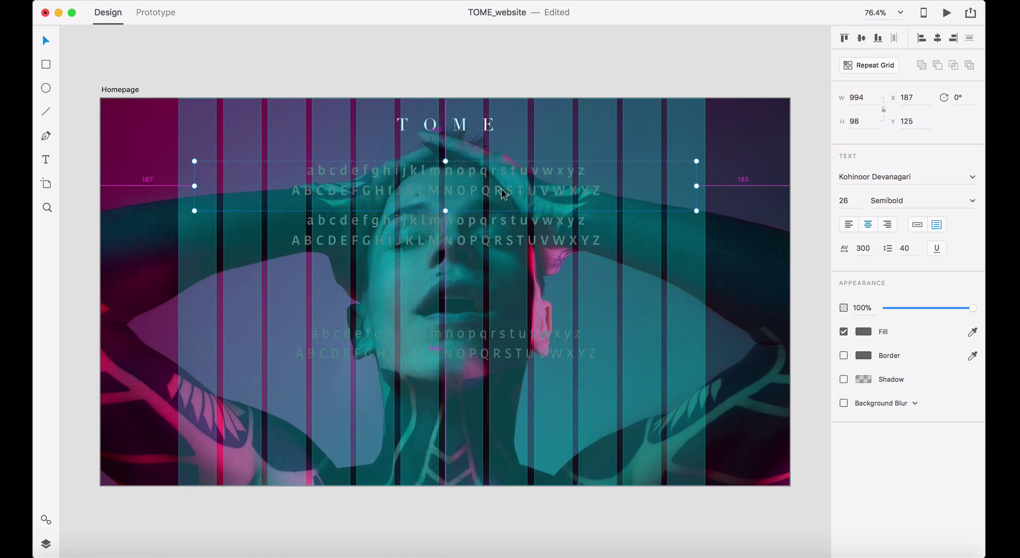
{"action": "left_click", "coordinate": [972, 201]}
{"action": "left_click", "coordinate": [901, 261]}
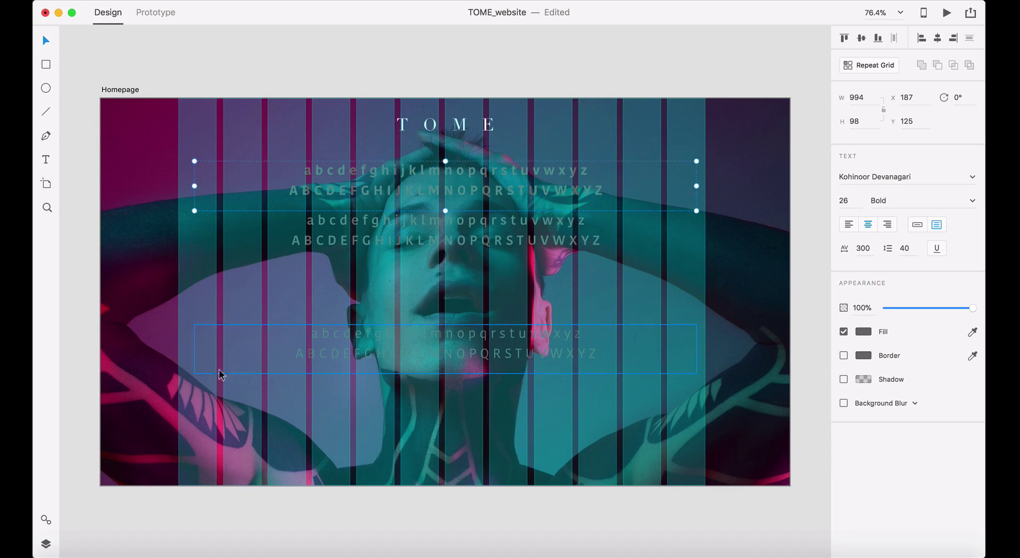
- Show the document assets and save the Bold, Semibold and Regular alphabet samples as character styles
{"action": "left_click", "coordinate": [45, 520]}
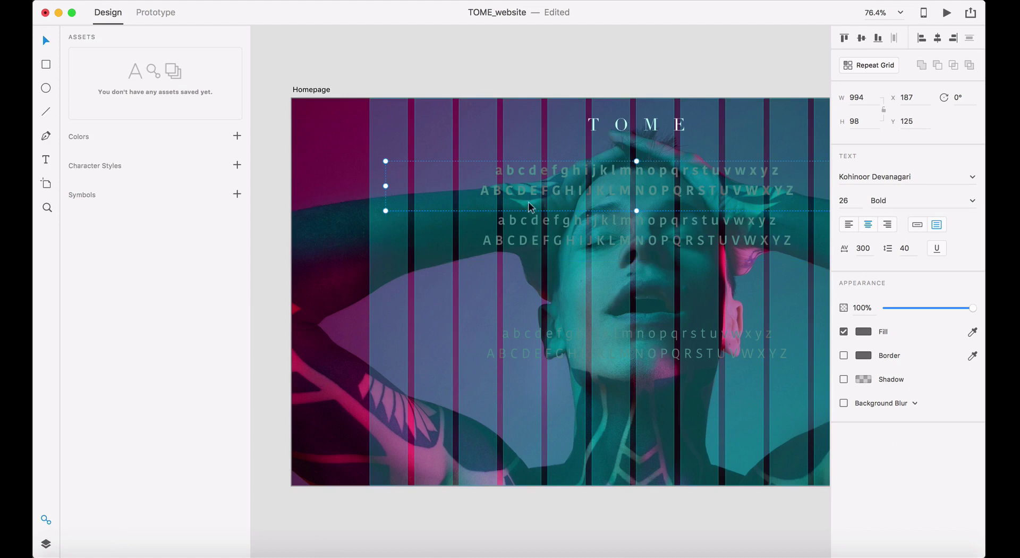
{"action": "left_click", "coordinate": [237, 165]}
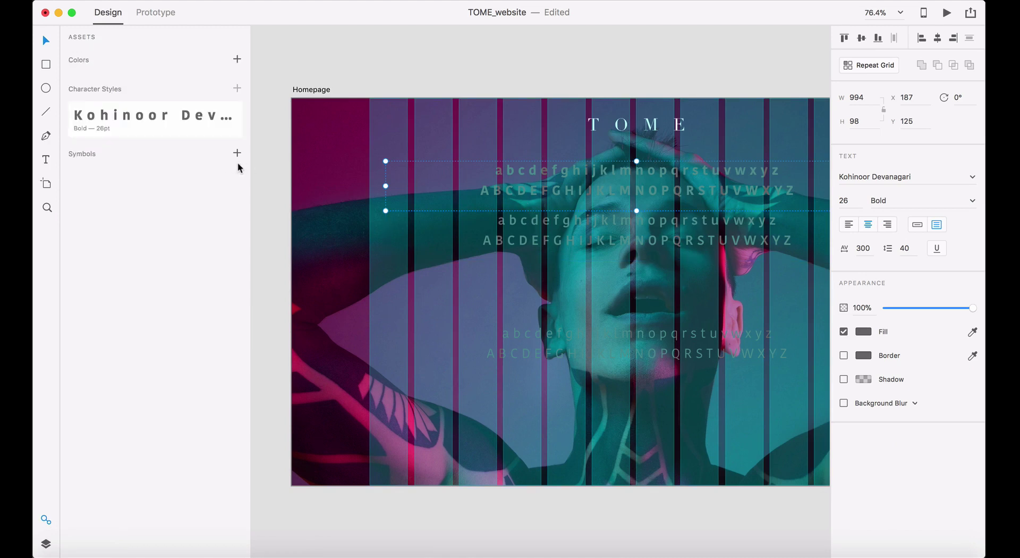
{"action": "left_click", "coordinate": [562, 234]}
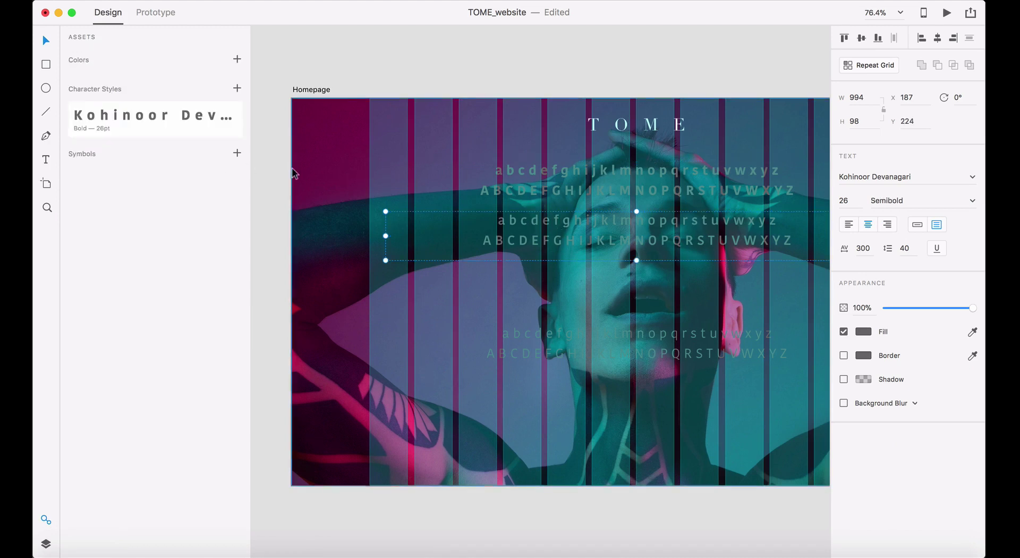
{"action": "left_click", "coordinate": [237, 88]}
{"action": "left_click", "coordinate": [649, 343]}
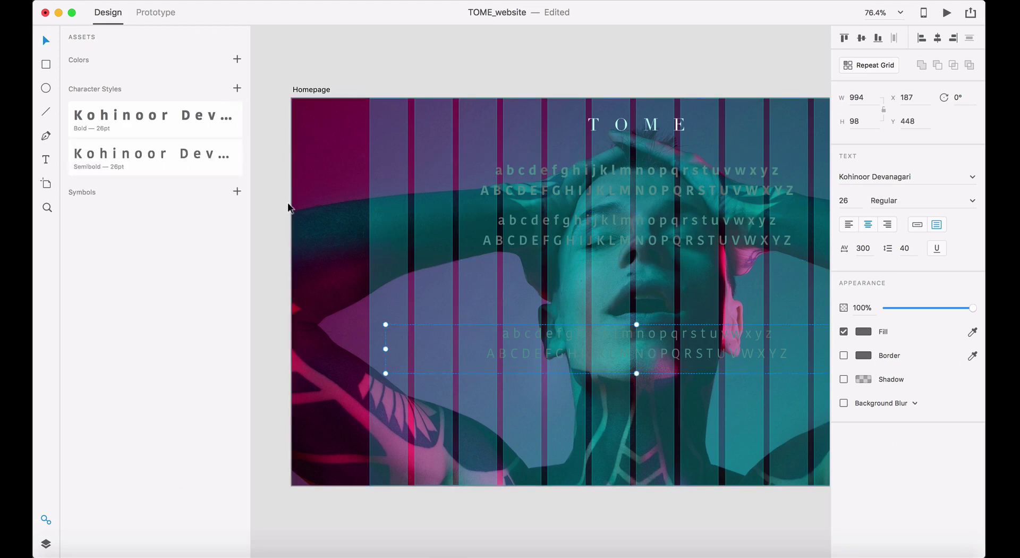
{"action": "left_click", "coordinate": [237, 88]}
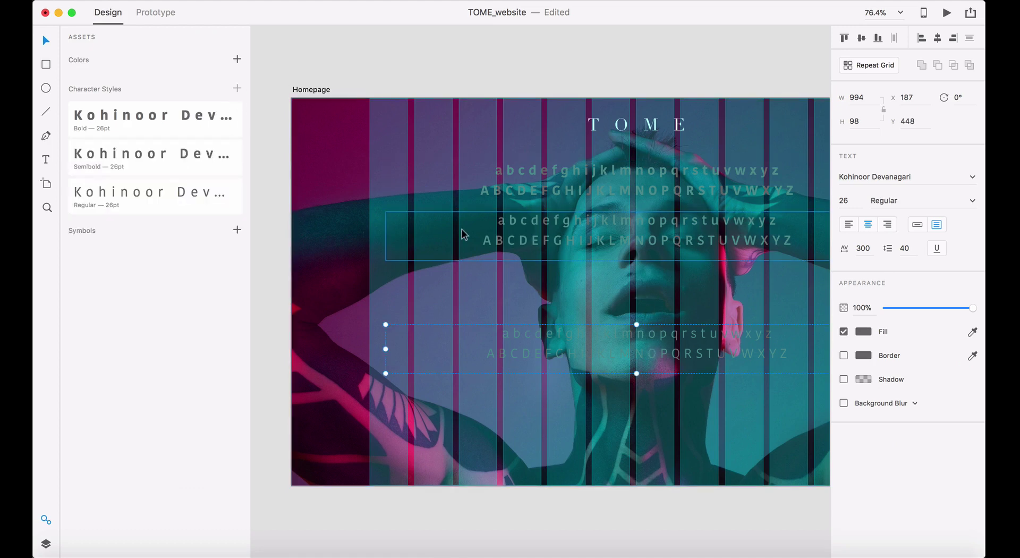
- Delete all three alphabet samples from the Homepage artboard and leave nothing selected
{"action": "left_click", "coordinate": [640, 247], "text": "shift"}
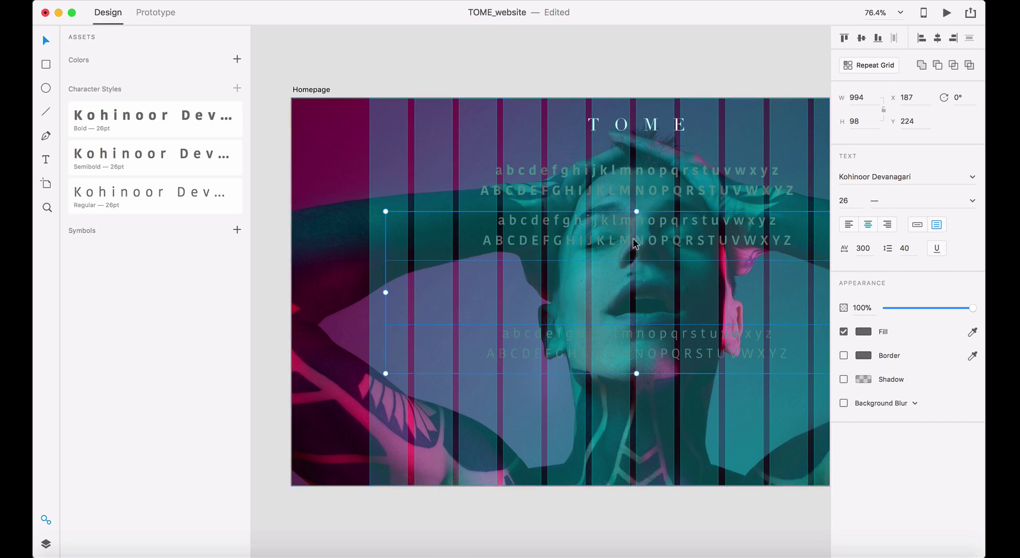
{"action": "left_click", "coordinate": [633, 179], "text": "shift"}
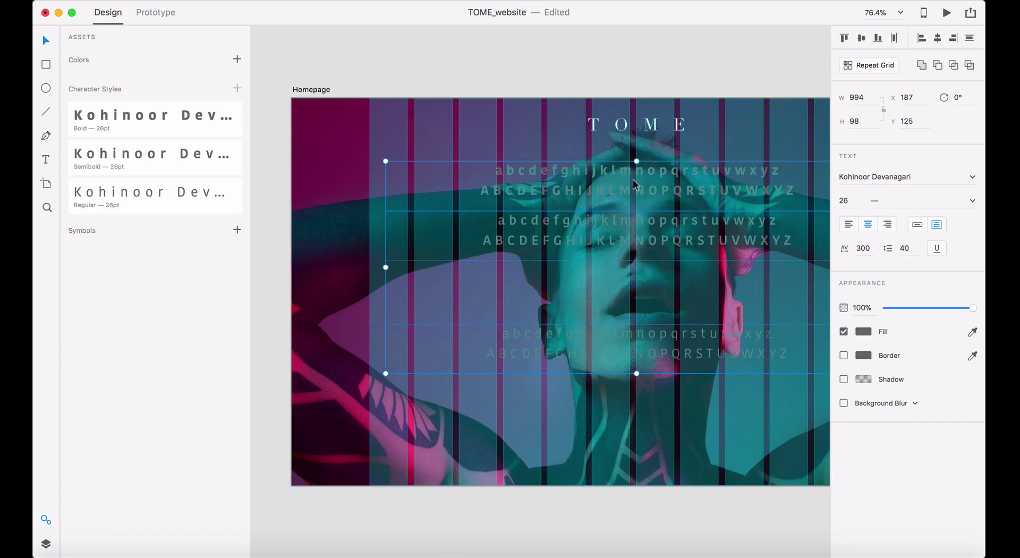
{"action": "key", "text": "Delete"}
{"action": "scroll", "coordinate": [566, 168], "scroll_direction": "right", "scroll_amount": 3}
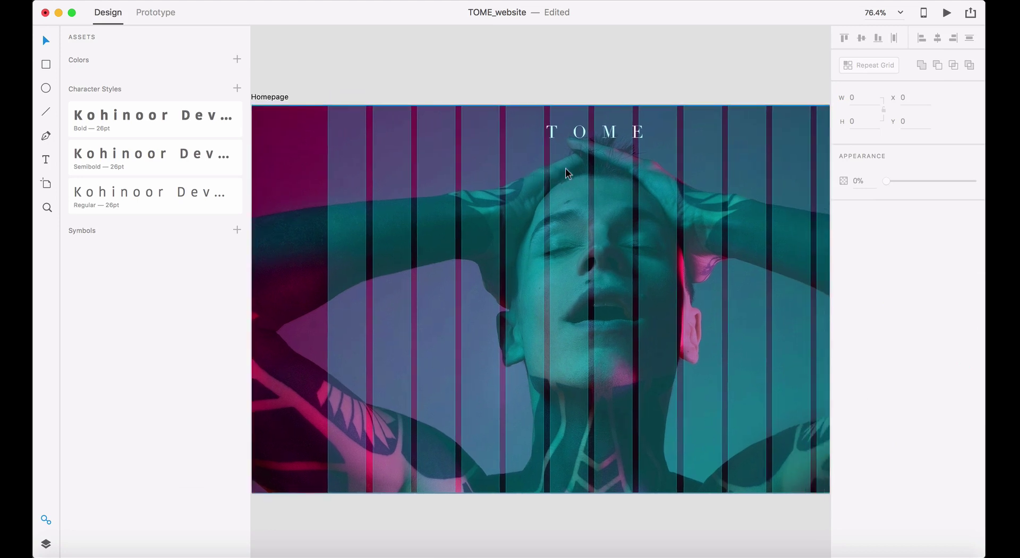
{"action": "scroll", "coordinate": [566, 168], "scroll_direction": "right", "scroll_amount": 2}
{"action": "right_click", "coordinate": [565, 168]}
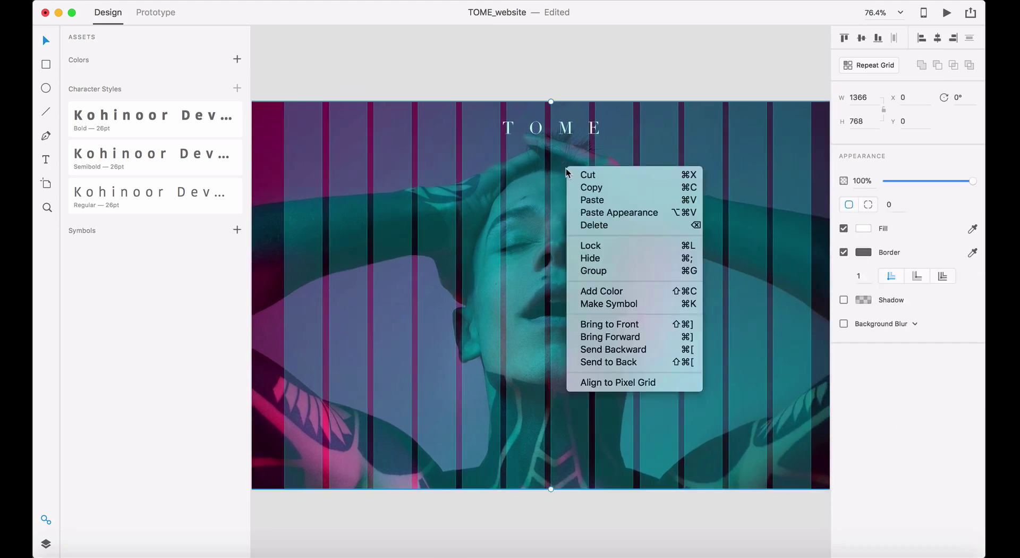
{"action": "left_click", "coordinate": [566, 70]}
{"action": "left_click", "coordinate": [568, 78]}
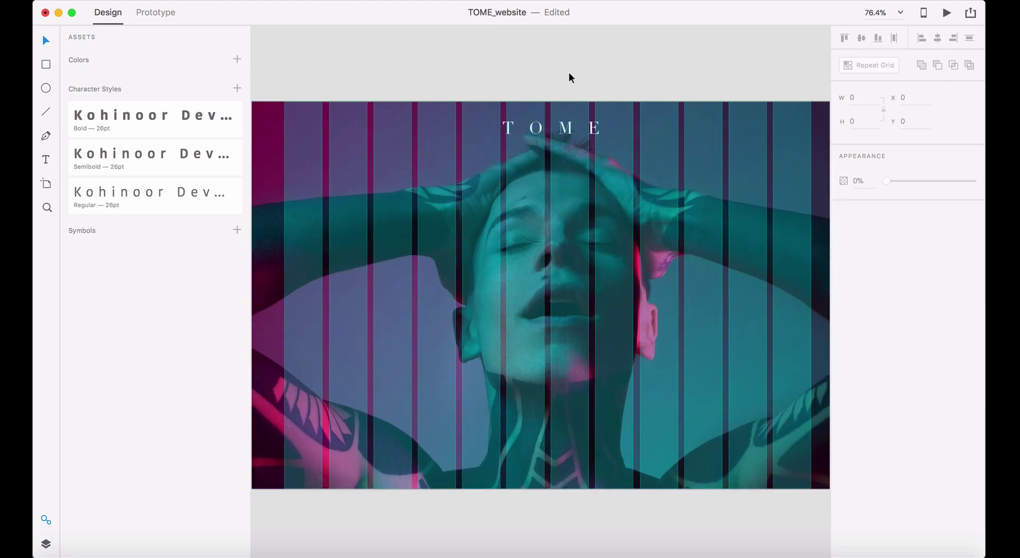
- Copy the row of four colour circles from Tome Assets into TOME_website and place it on the pasteboard above the Homepage artboard
{"action": "left_click", "coordinate": [229, 1]}
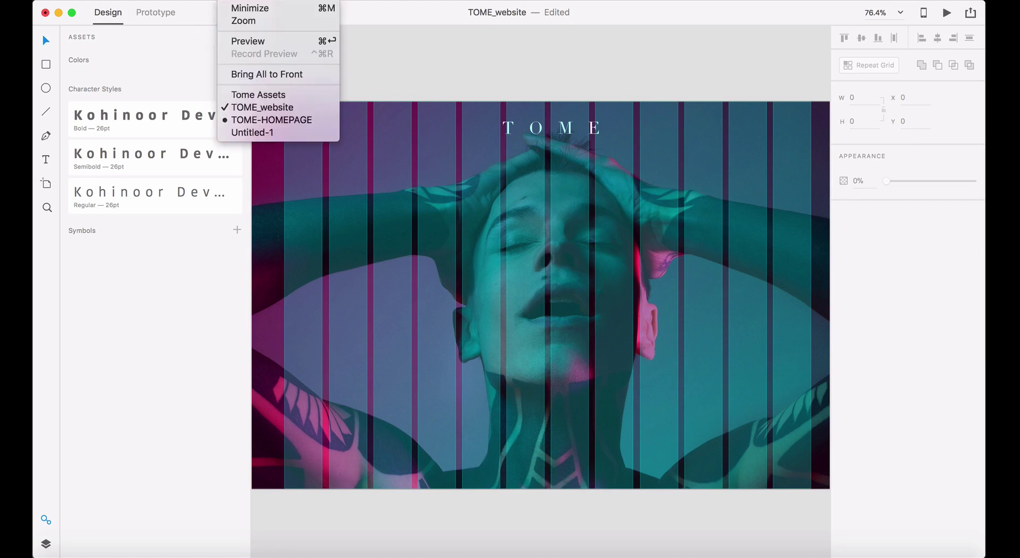
{"action": "left_click", "coordinate": [273, 93]}
{"action": "left_click", "coordinate": [501, 244]}
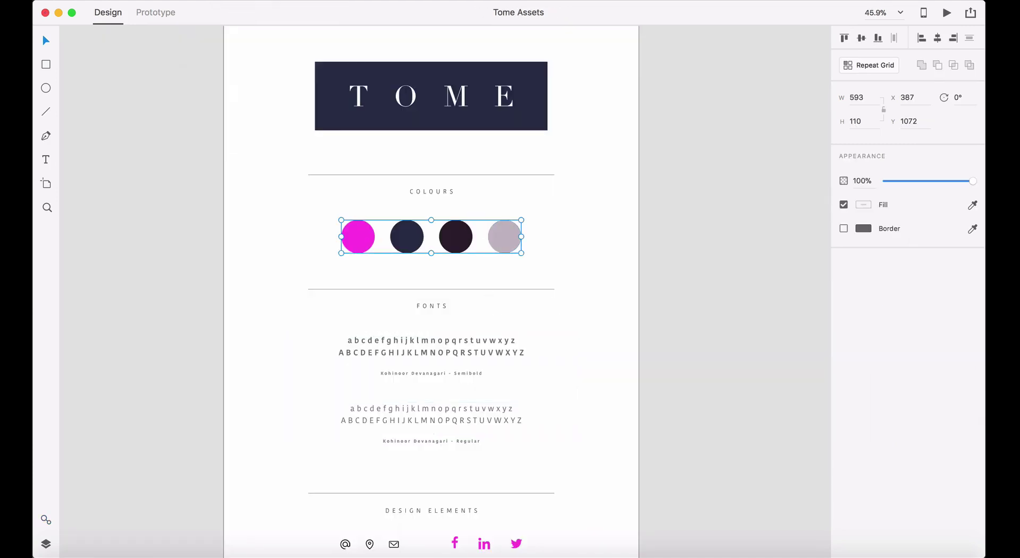
{"action": "left_click", "coordinate": [228, 1]}
{"action": "left_click", "coordinate": [287, 107]}
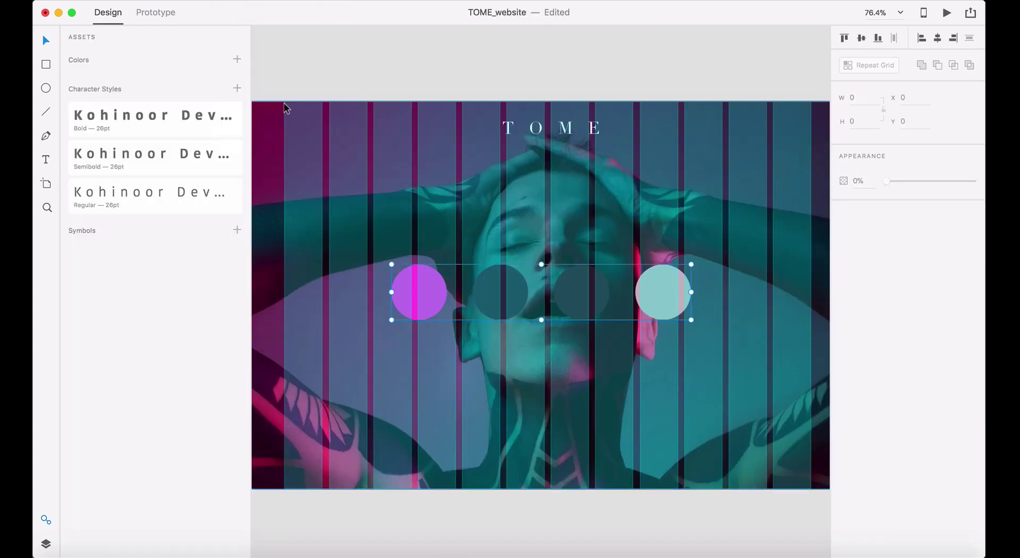
{"action": "left_click_drag", "start_coordinate": [591, 302], "coordinate": [558, 68]}
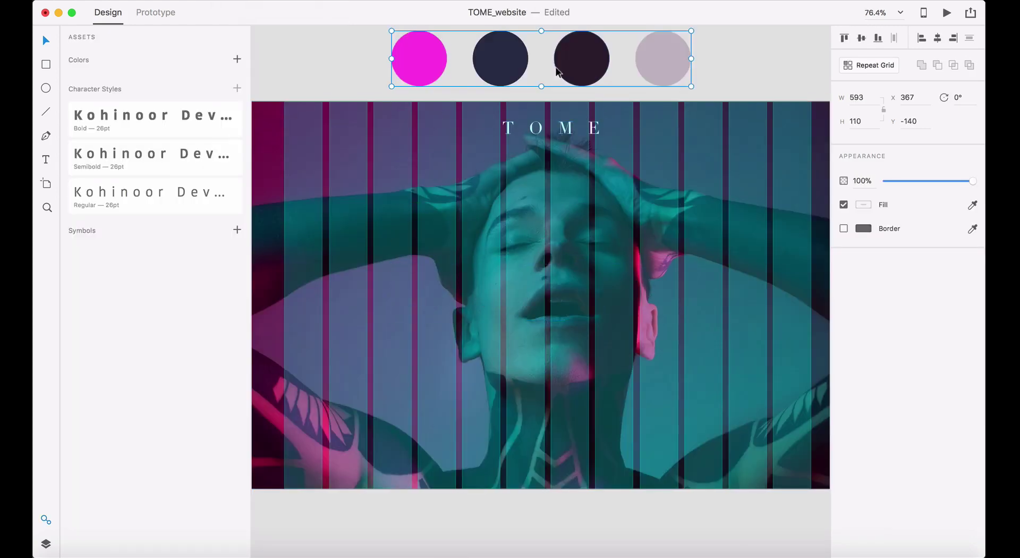
{"action": "left_click", "coordinate": [726, 70]}
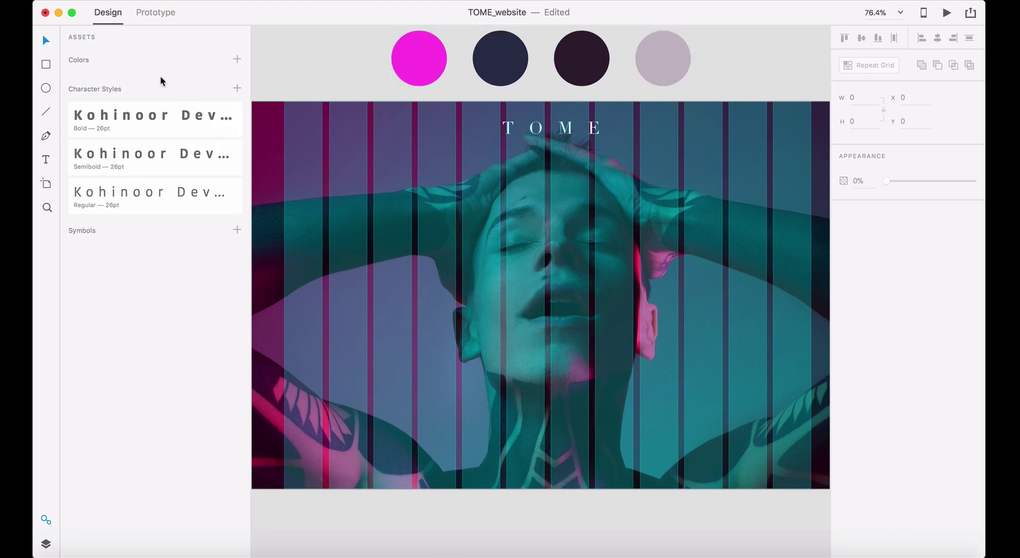
- Save the magenta, navy, dark plum and light mauve circle fills one by one as document colours
{"action": "double_click", "coordinate": [404, 66]}
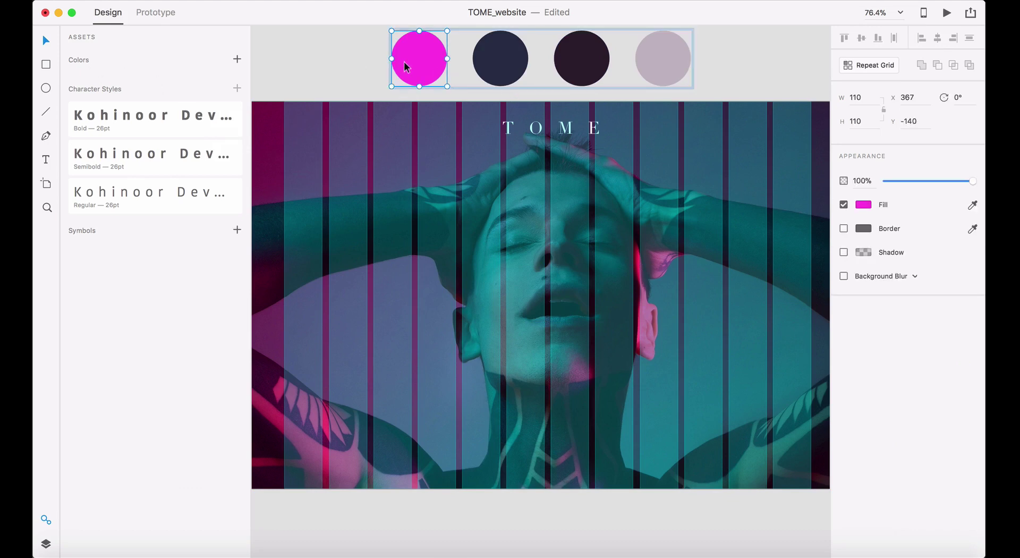
{"action": "left_click", "coordinate": [237, 59]}
{"action": "left_click", "coordinate": [502, 65]}
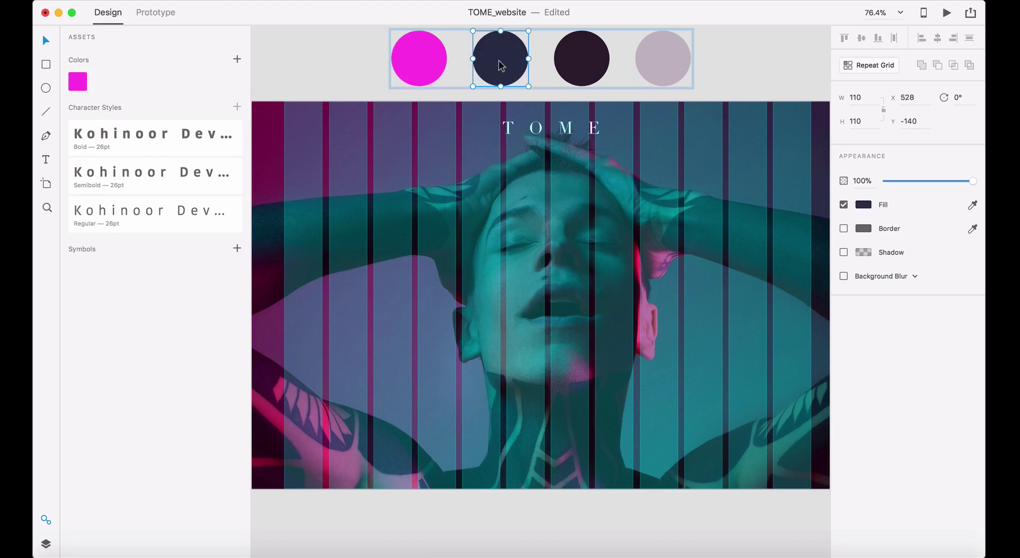
{"action": "left_click", "coordinate": [237, 60]}
{"action": "left_click", "coordinate": [579, 68]}
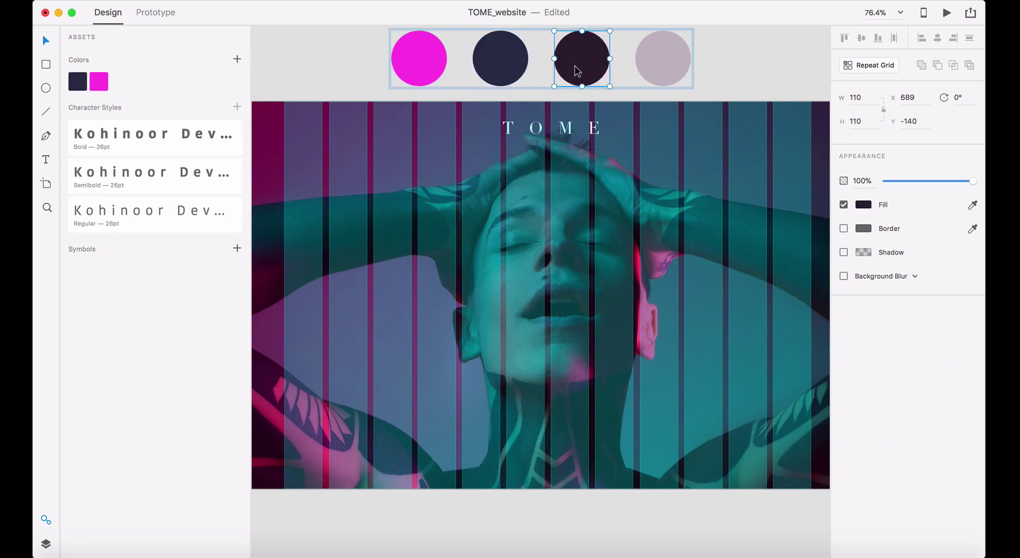
{"action": "left_click", "coordinate": [237, 60]}
{"action": "left_click", "coordinate": [659, 60]}
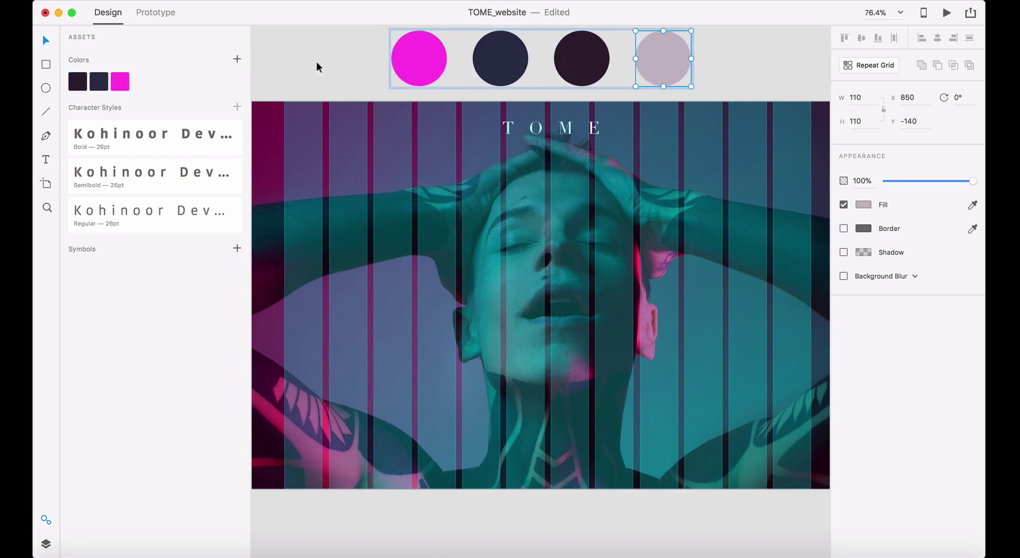
{"action": "left_click", "coordinate": [237, 59]}
- Delete the colour circles from above the Homepage artboard and hide the document assets
{"action": "left_click_drag", "start_coordinate": [751, 41], "coordinate": [394, 62]}
{"action": "key", "text": "Delete"}
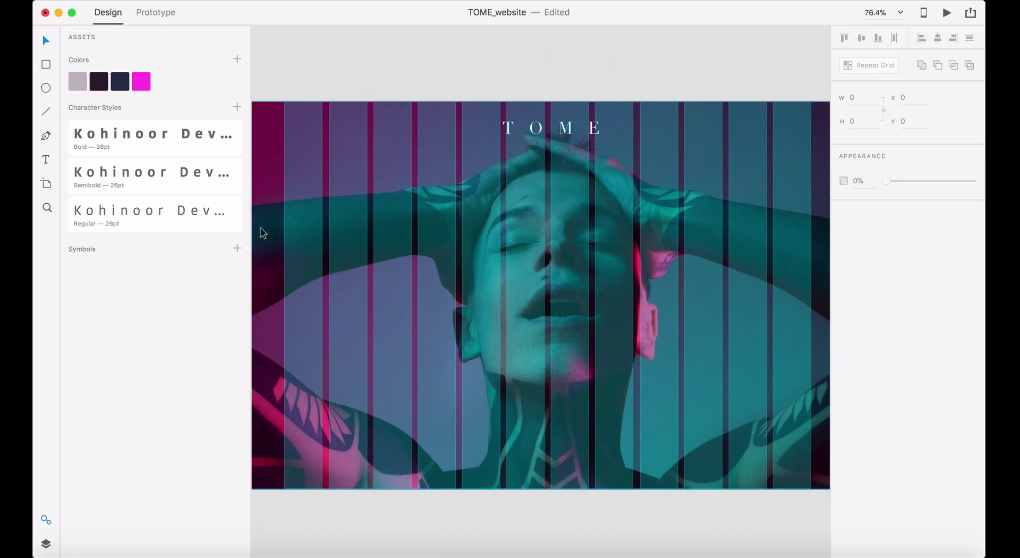
{"action": "left_click", "coordinate": [46, 520]}
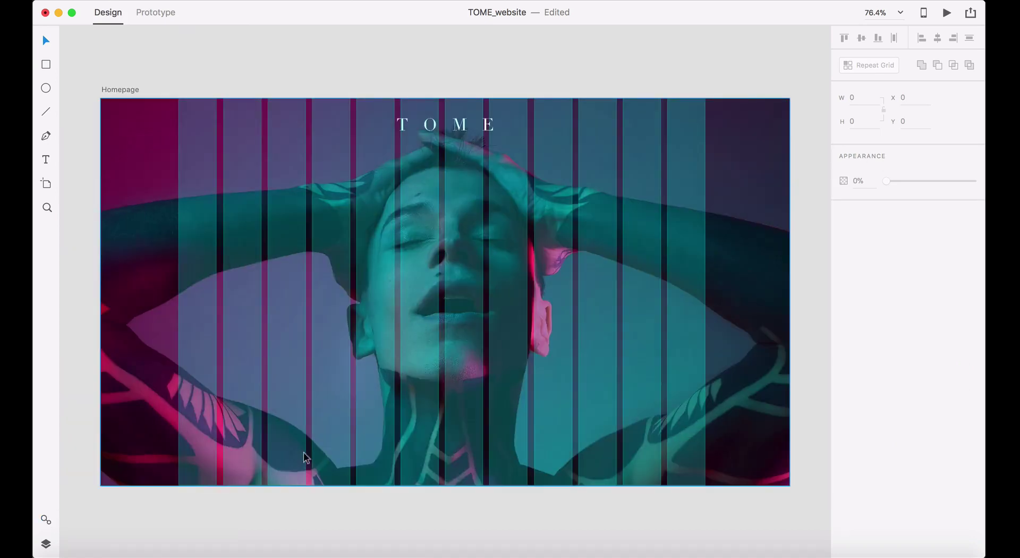
- Add a text box about 77 by 22 at the upper part of the Homepage's second grid column, reading HOME with white fill
{"action": "left_click", "coordinate": [46, 161]}
{"action": "left_click_drag", "start_coordinate": [225, 159], "coordinate": [260, 150]}
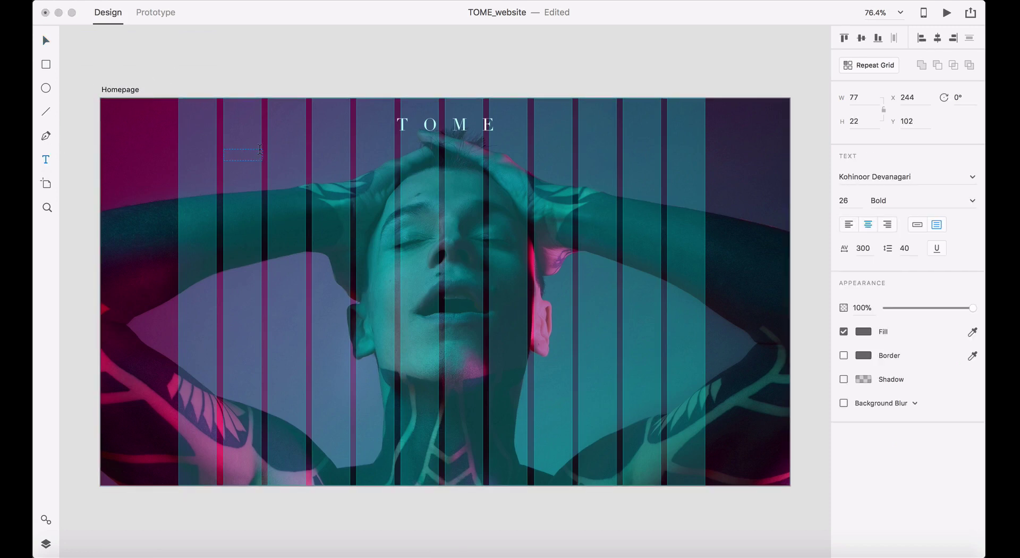
{"action": "type", "text": "HOME"}
{"action": "key", "text": "super+a"}
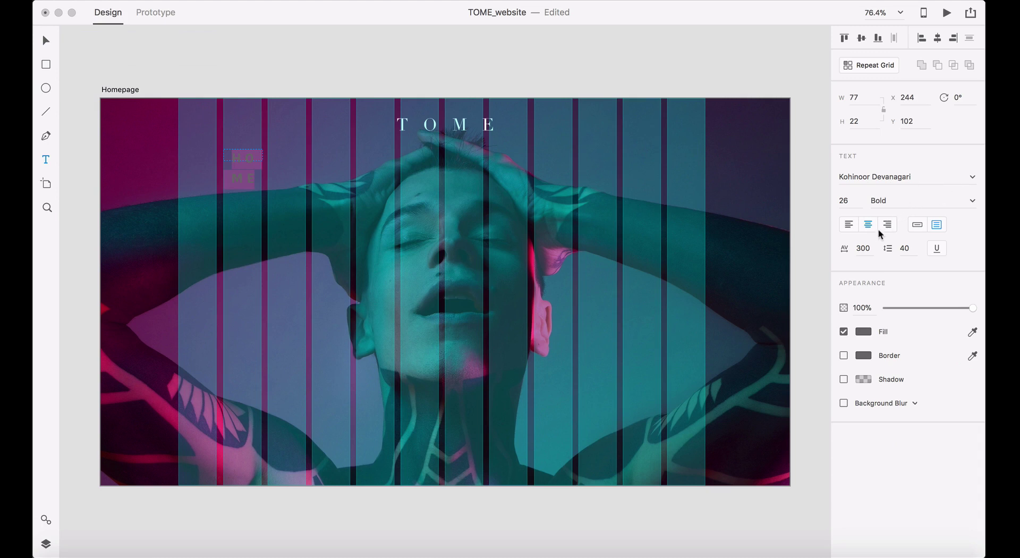
{"action": "left_click", "coordinate": [864, 333]}
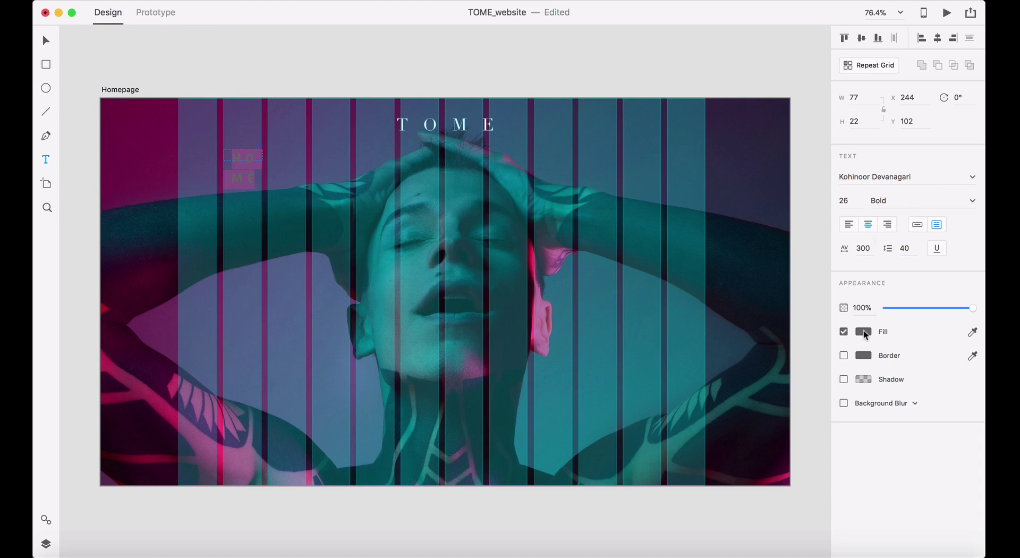
{"action": "left_click_drag", "start_coordinate": [747, 288], "coordinate": [674, 244]}
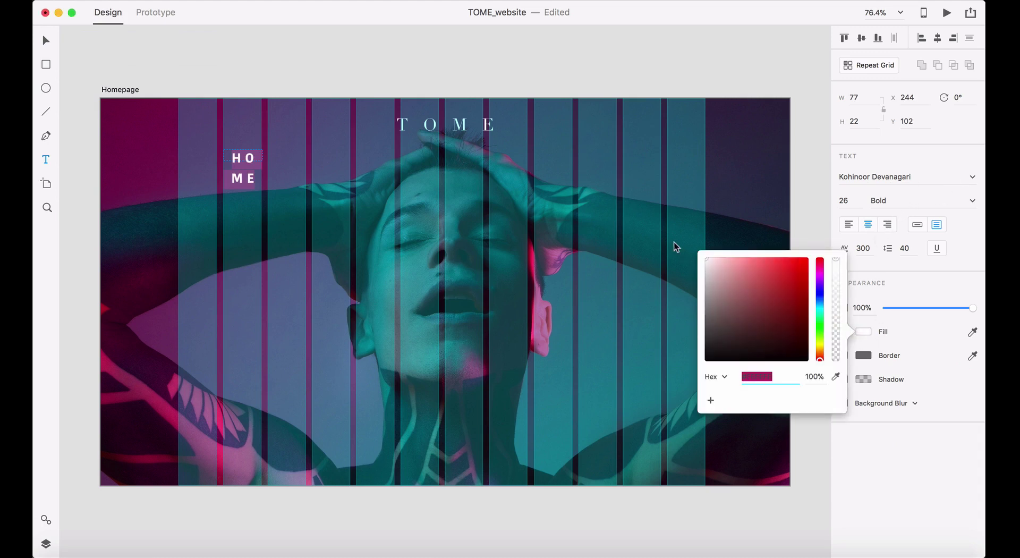
- Try to set the HOME text's font size to 12
{"action": "left_click", "coordinate": [853, 201]}
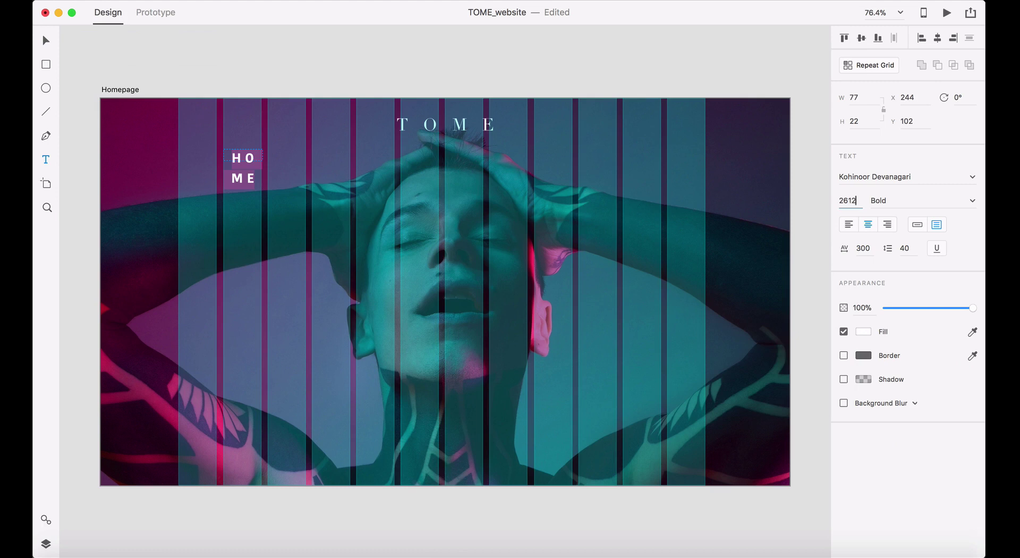
{"action": "type", "text": "12"}
{"action": "key", "text": "Return"}
{"action": "key", "text": "Escape"}
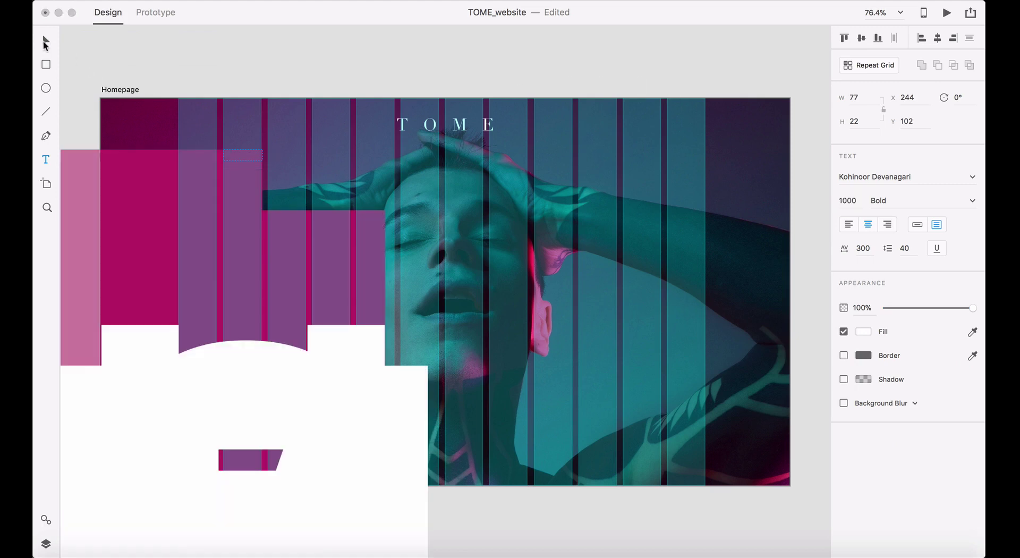
{"action": "double_click", "coordinate": [249, 154]}
{"action": "key", "text": "Escape"}
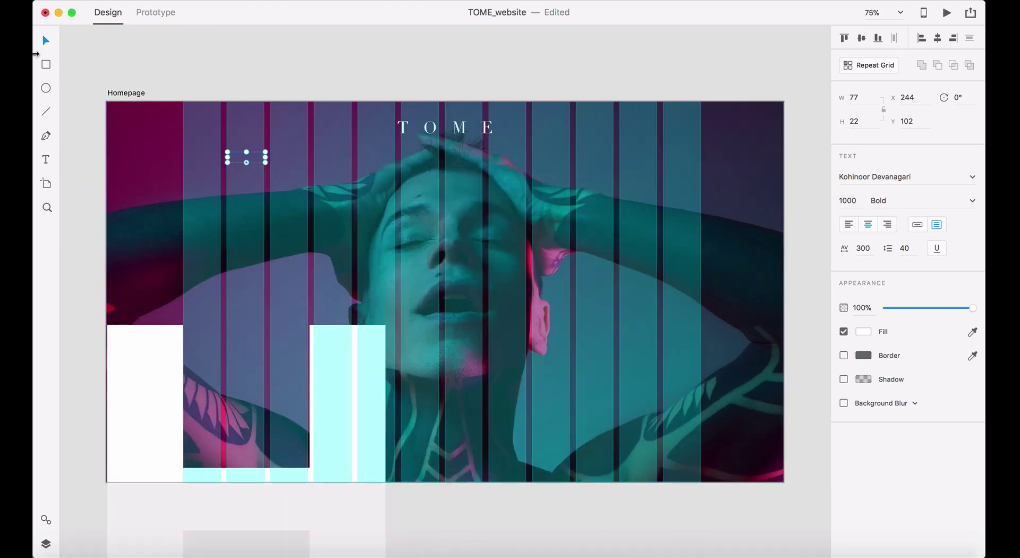
- Delete the oversized HOME text and paste the row of four colour circles above the Homepage artboard
{"action": "left_click", "coordinate": [224, 81]}
{"action": "left_click", "coordinate": [242, 157]}
{"action": "double_click", "coordinate": [242, 160]}
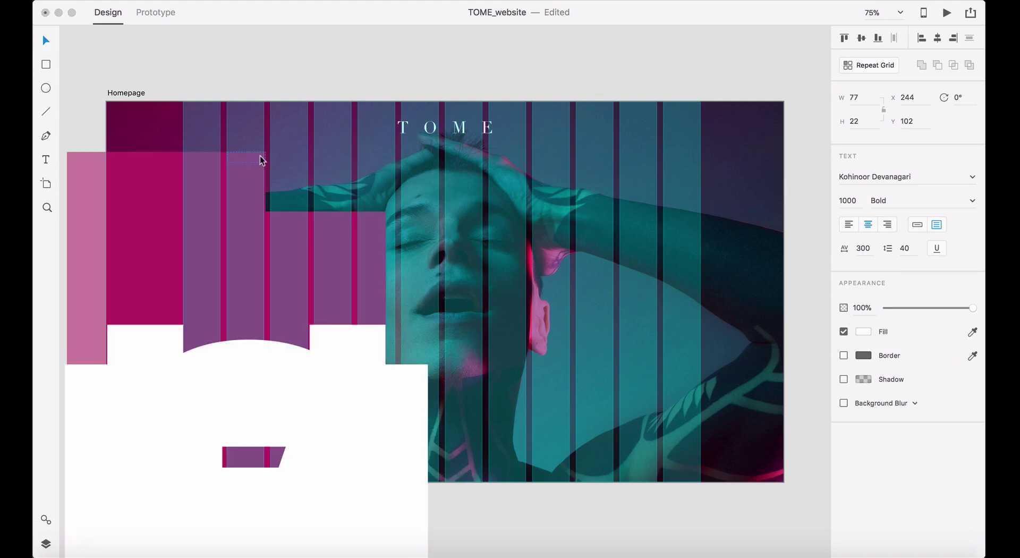
{"action": "left_click", "coordinate": [66, 49]}
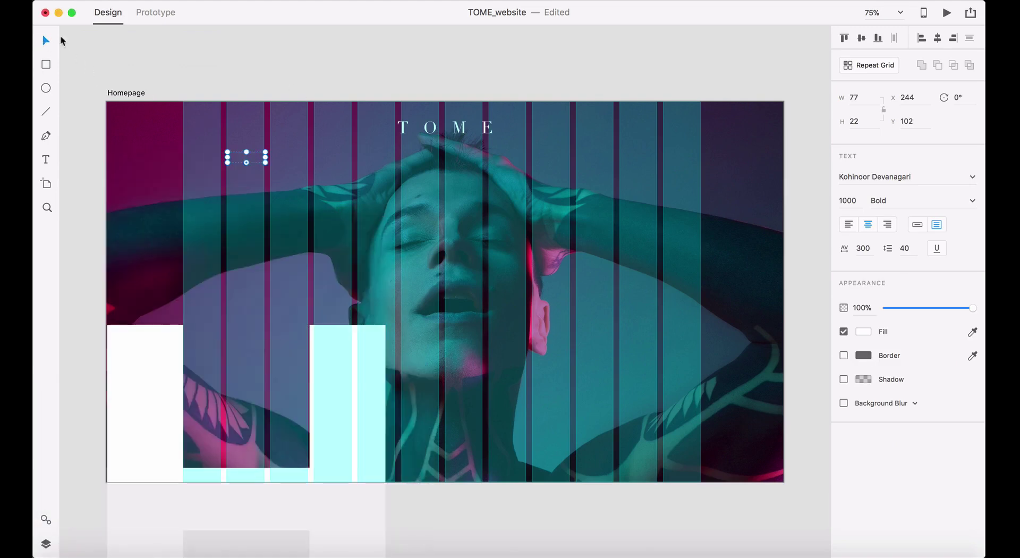
{"action": "left_click", "coordinate": [199, 48]}
{"action": "left_click_drag", "start_coordinate": [216, 206], "coordinate": [349, 98]}
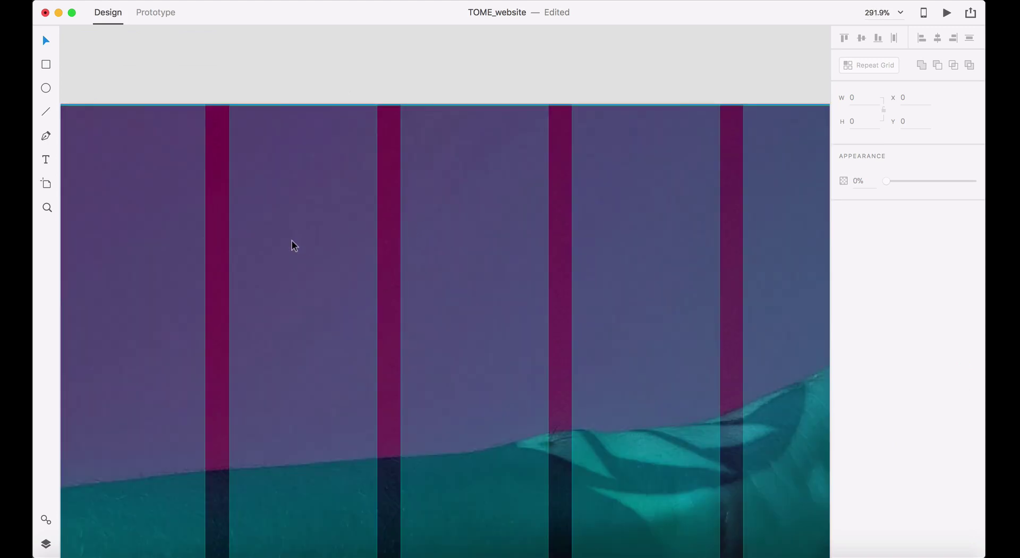
{"action": "key", "text": "super+v"}
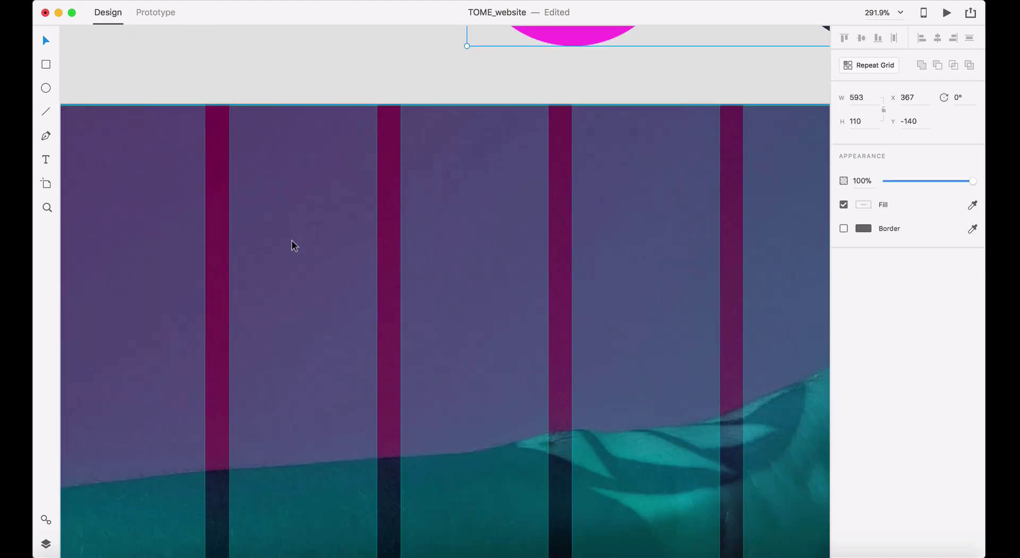
{"action": "key", "text": "super+1"}
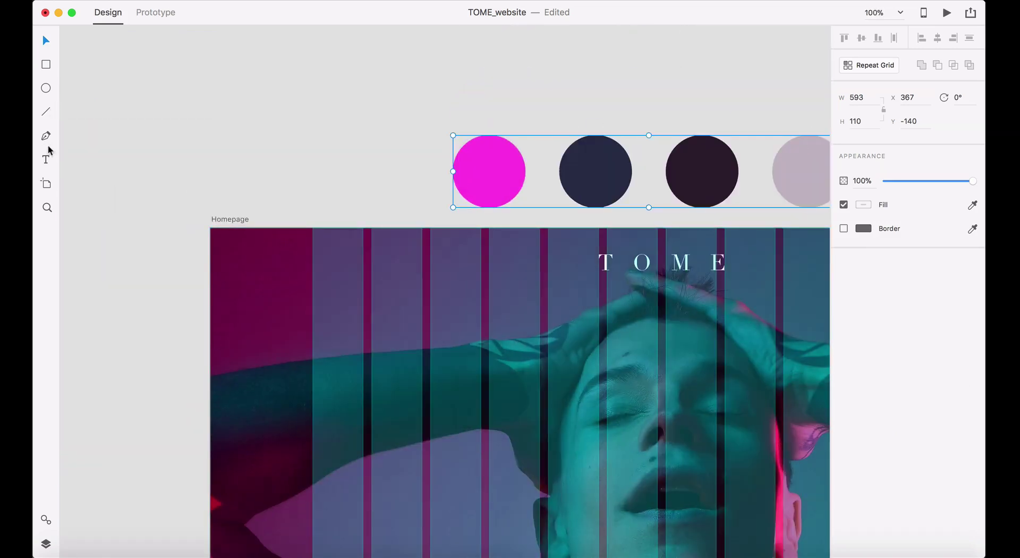
- Draw a new text box about 155 by 48 below and left of the TOME logo and set its font size to 12
{"action": "left_click", "coordinate": [46, 161]}
{"action": "left_click", "coordinate": [288, 343]}
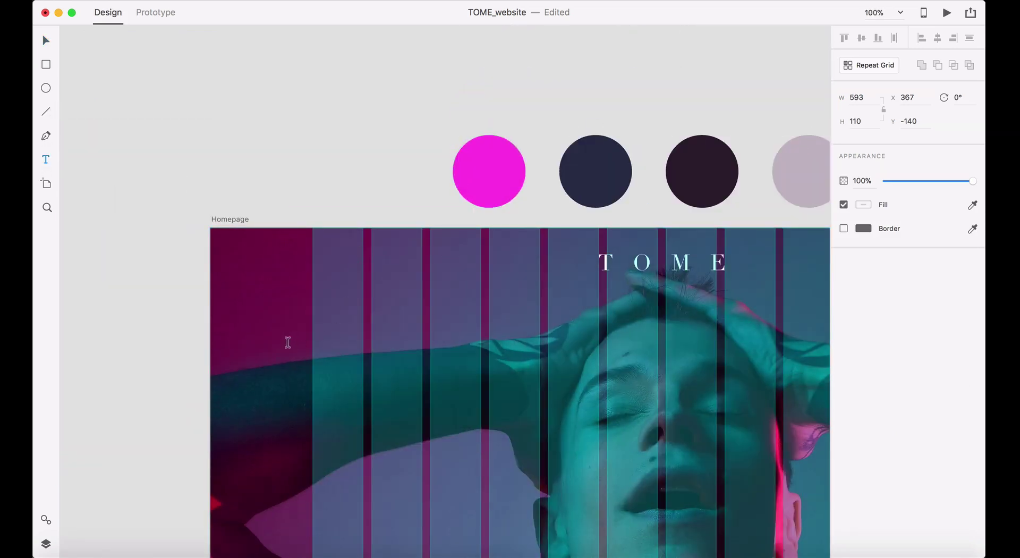
{"action": "left_click_drag", "start_coordinate": [287, 344], "coordinate": [390, 314]}
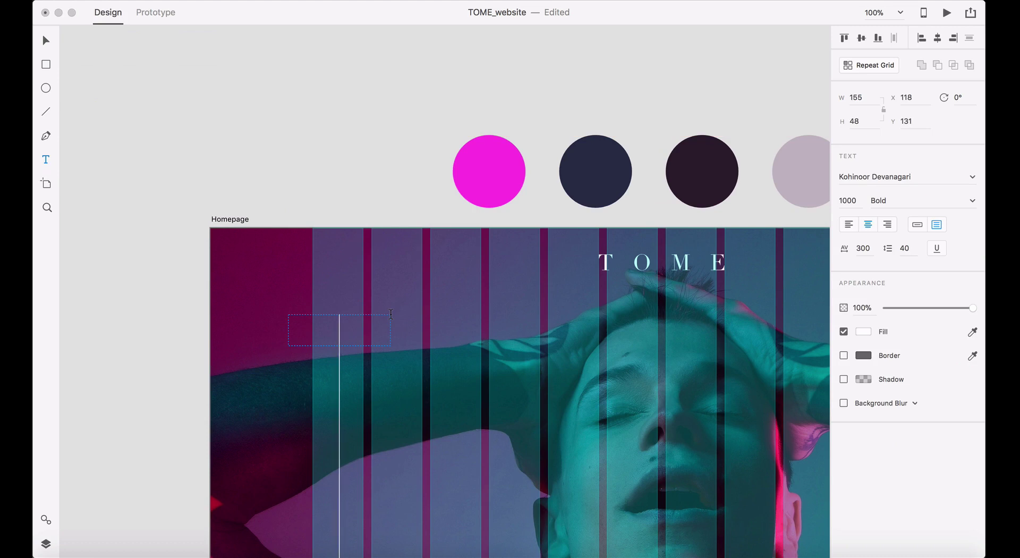
{"action": "left_click", "coordinate": [849, 200]}
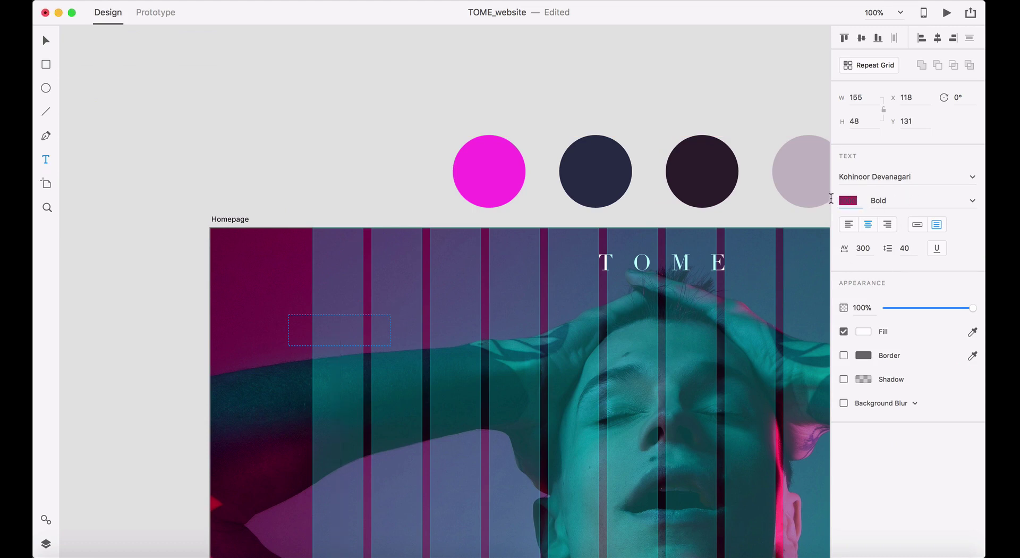
{"action": "type", "text": "12"}
{"action": "key", "text": "Return"}
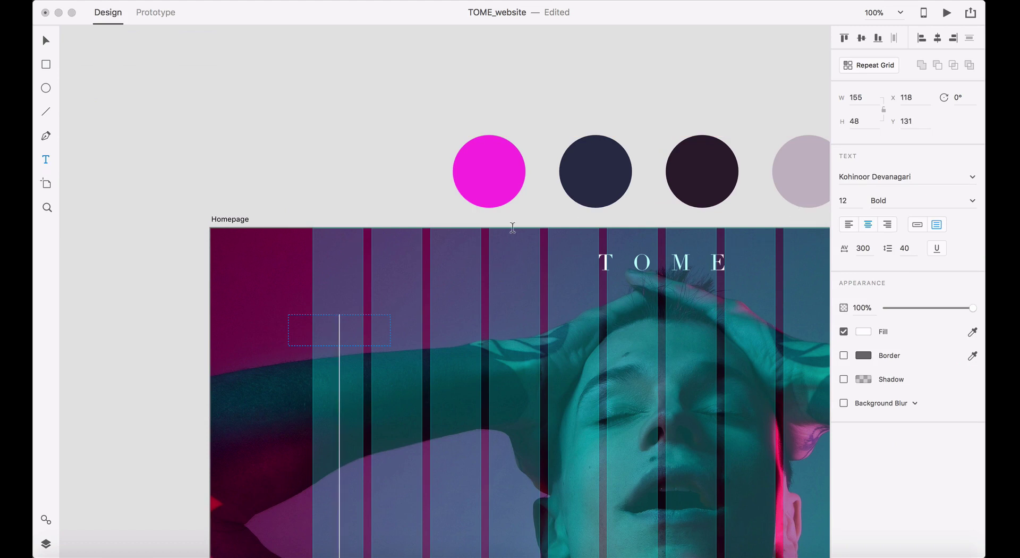
- Enter HOME in the new text box and set the whole word's font size to 12
{"action": "type", "text": "H"}
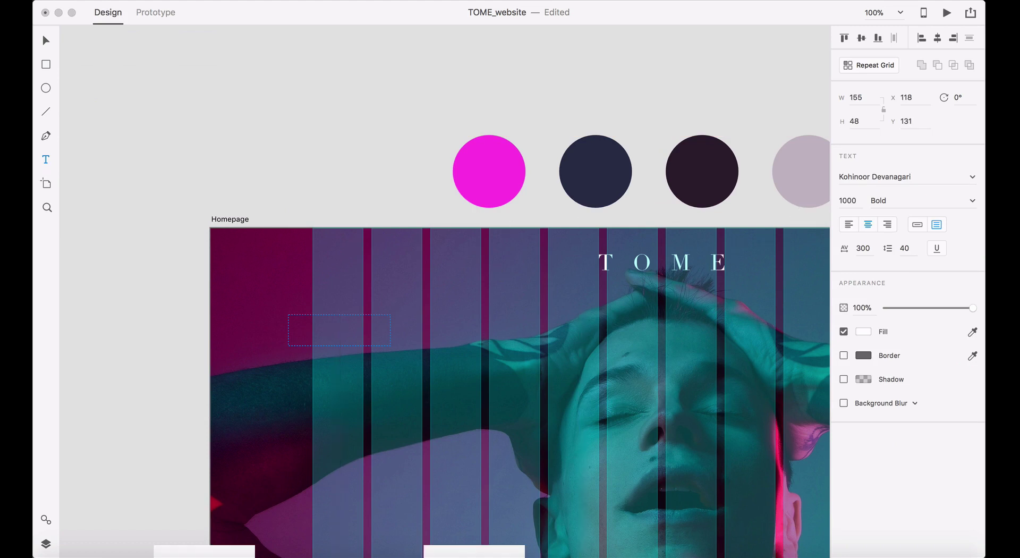
{"action": "type", "text": "ome"}
{"action": "key", "text": "super+a"}
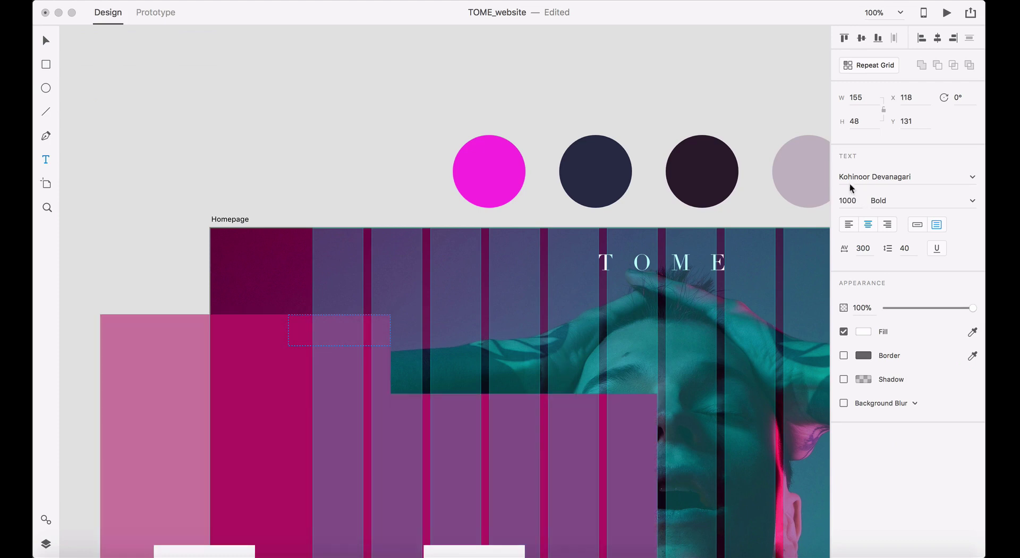
{"action": "left_click", "coordinate": [857, 198]}
{"action": "type", "text": "12"}
{"action": "key", "text": "Return"}
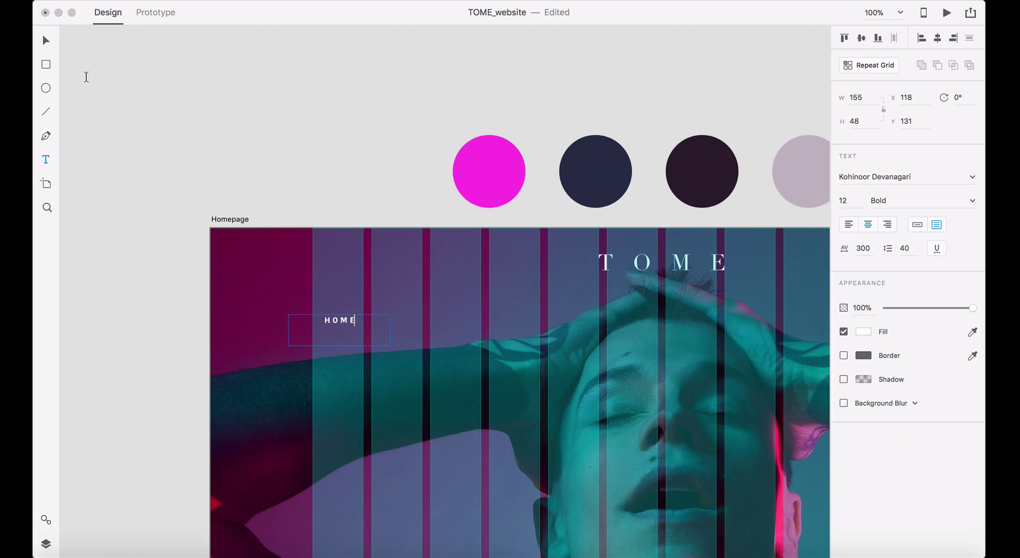
- Shrink the HOME text box to about 64 by 29 and convert it to point text
{"action": "left_click", "coordinate": [46, 40]}
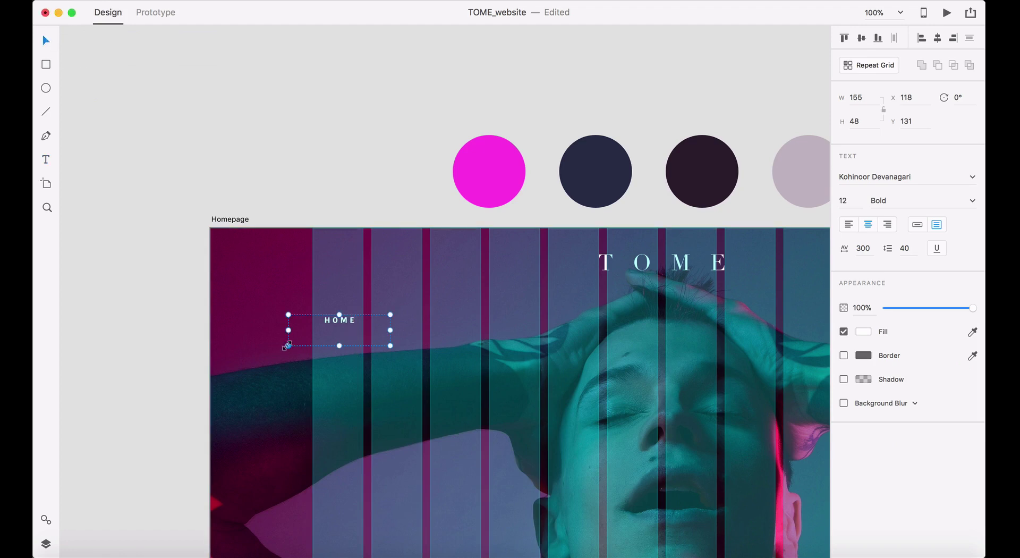
{"action": "left_click_drag", "start_coordinate": [287, 346], "coordinate": [349, 334]}
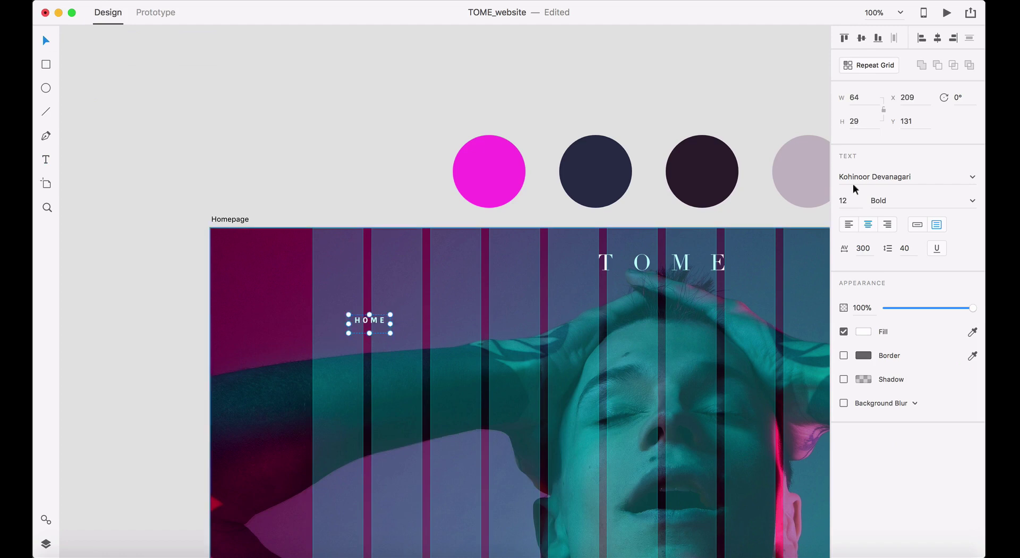
{"action": "left_click", "coordinate": [916, 227]}
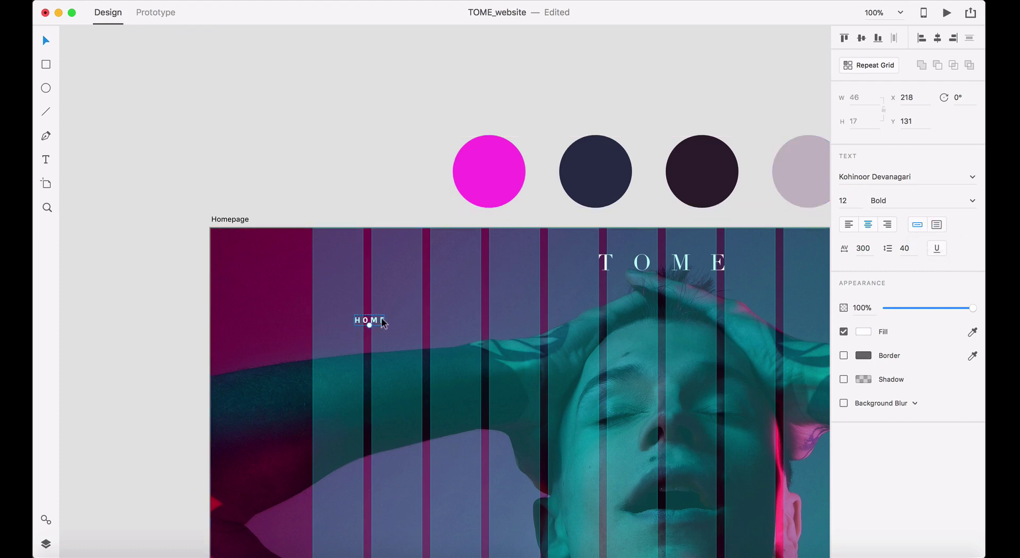
- Align HOME with the second grid column and duplicate it along the row as ABOUT and PORTFOLIO
{"action": "left_click_drag", "start_coordinate": [391, 325], "coordinate": [471, 325]}
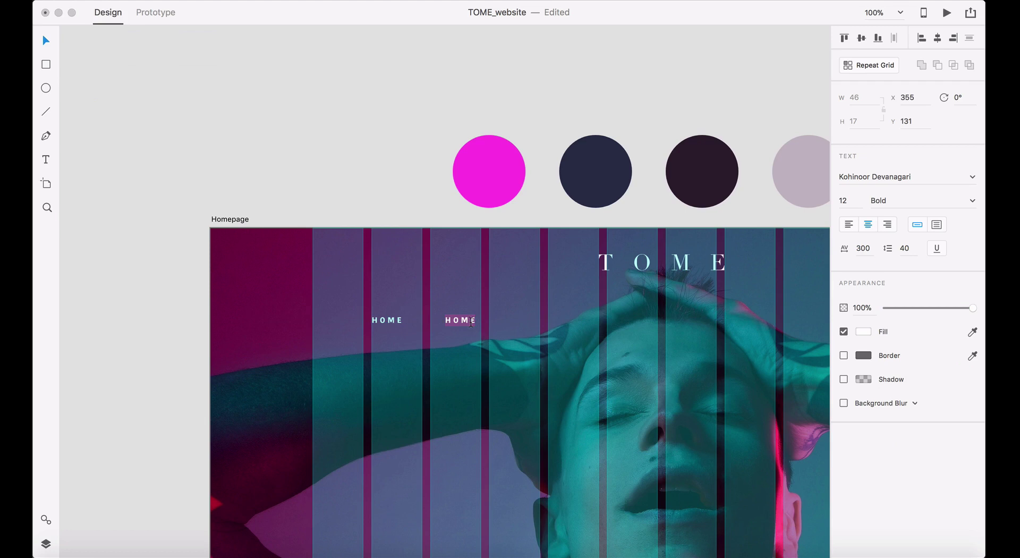
{"action": "type", "text": "ABOUT"}
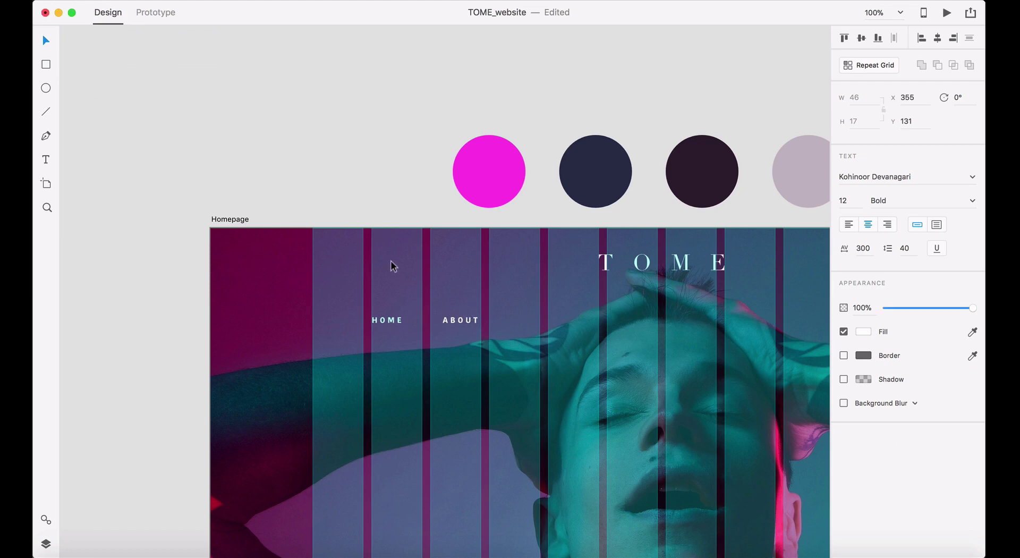
{"action": "left_click_drag", "start_coordinate": [468, 320], "coordinate": [555, 324]}
{"action": "double_click", "coordinate": [554, 320]}
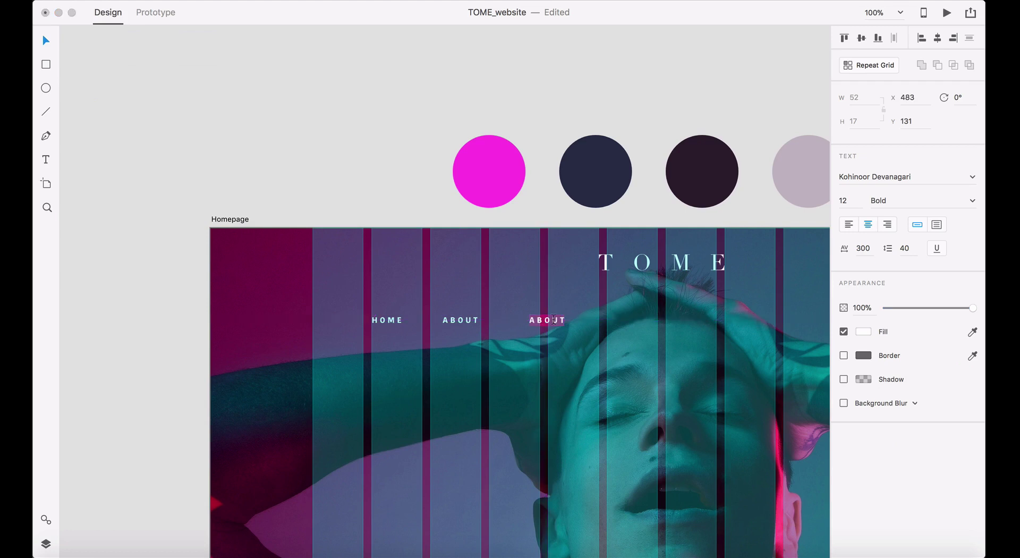
{"action": "type", "text": "PORTFOLIO"}
{"action": "key", "text": "Escape"}
- Duplicate PORTFOLIO further along the same row and change the copy's text to CONTACT
{"action": "left_click_drag", "start_coordinate": [559, 330], "coordinate": [646, 320]}
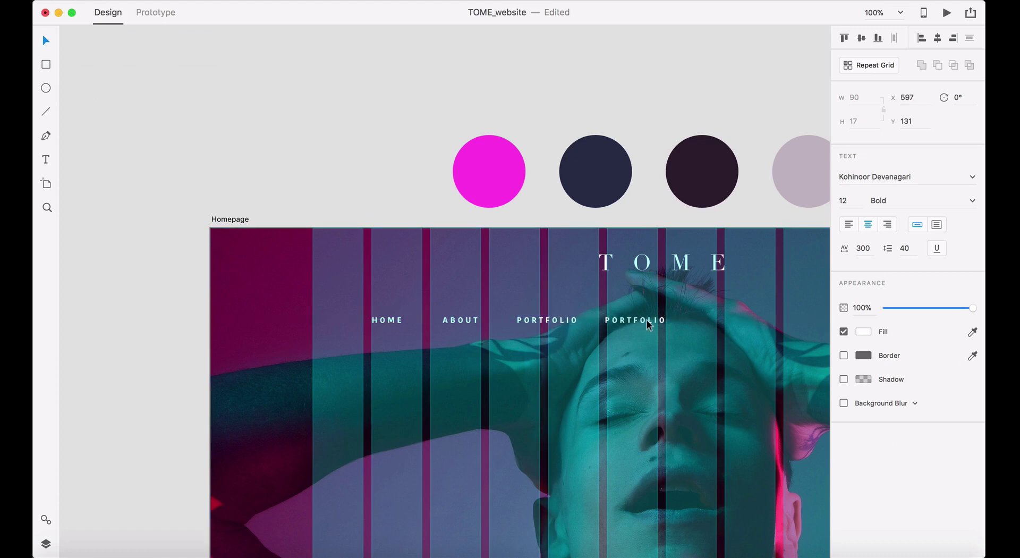
{"action": "double_click", "coordinate": [646, 319]}
{"action": "type", "text": "CONTACT"}
{"action": "key", "text": "Escape"}
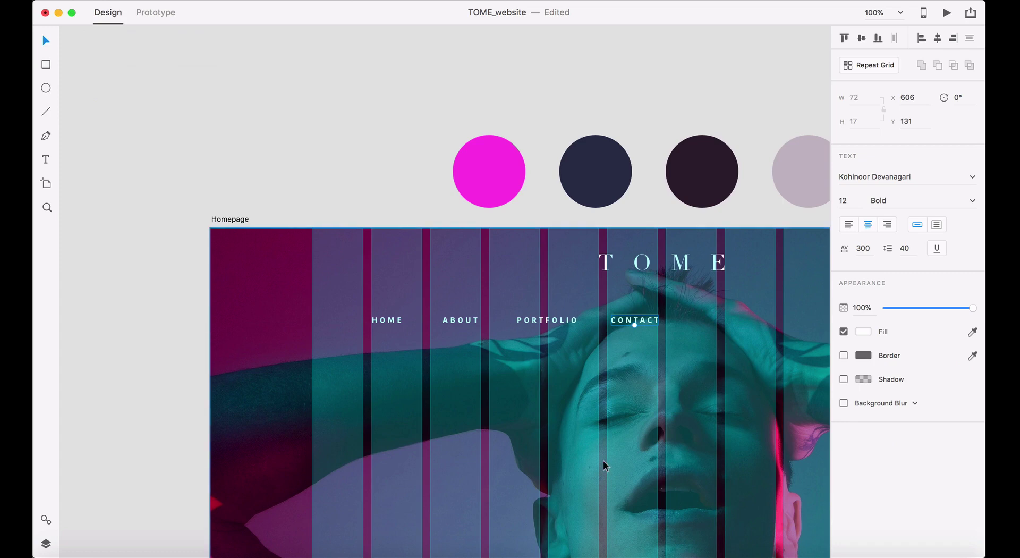
- Move CONTACT along the row to about X 1033 and PORTFOLIO to about X 676
{"action": "key", "text": "super+minus"}
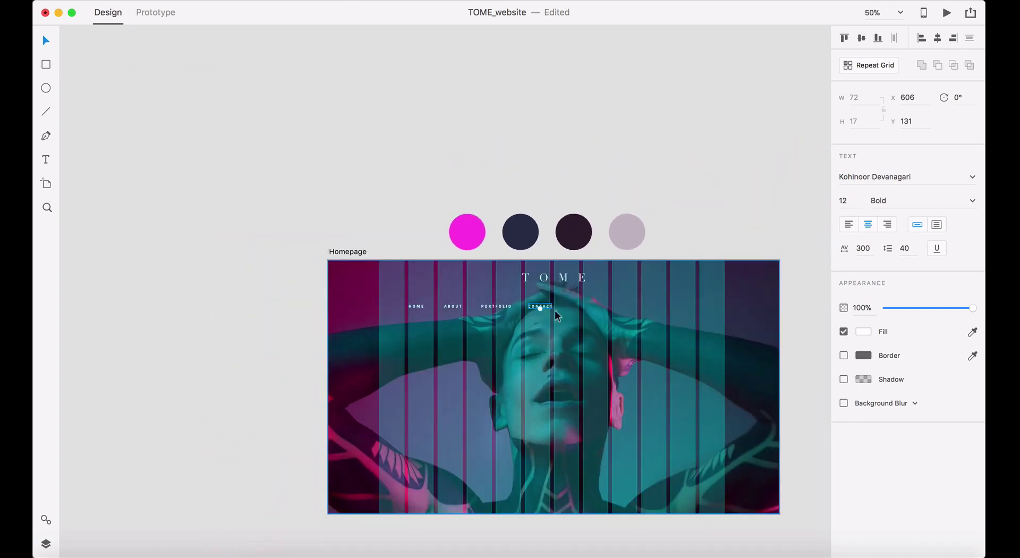
{"action": "left_click_drag", "start_coordinate": [547, 305], "coordinate": [689, 307]}
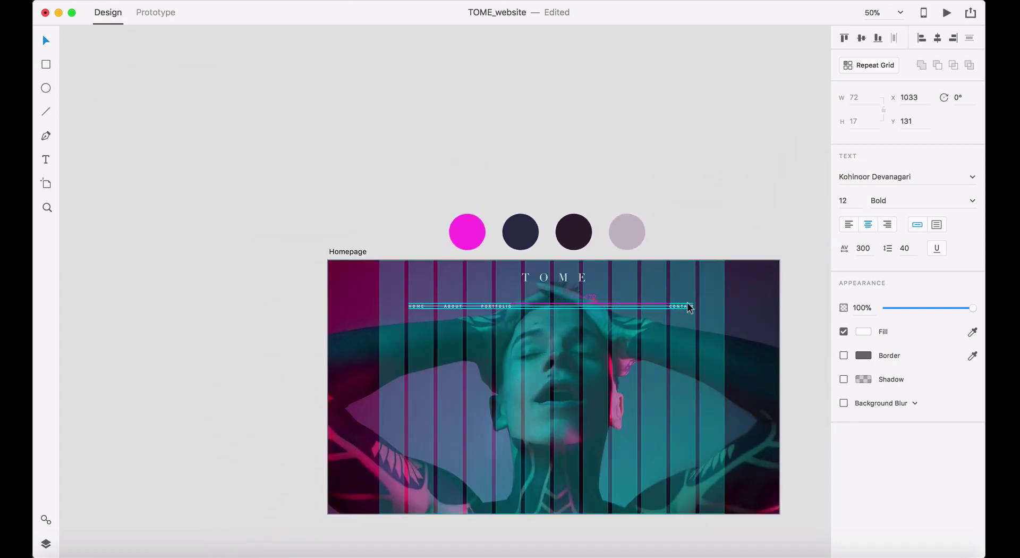
{"action": "left_click", "coordinate": [507, 306]}
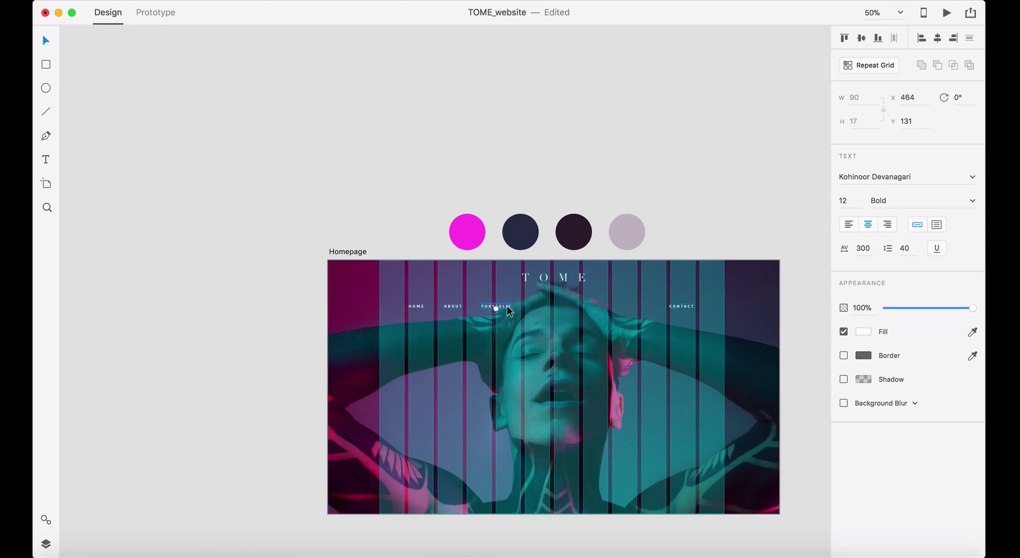
{"action": "left_click_drag", "start_coordinate": [508, 308], "coordinate": [578, 308]}
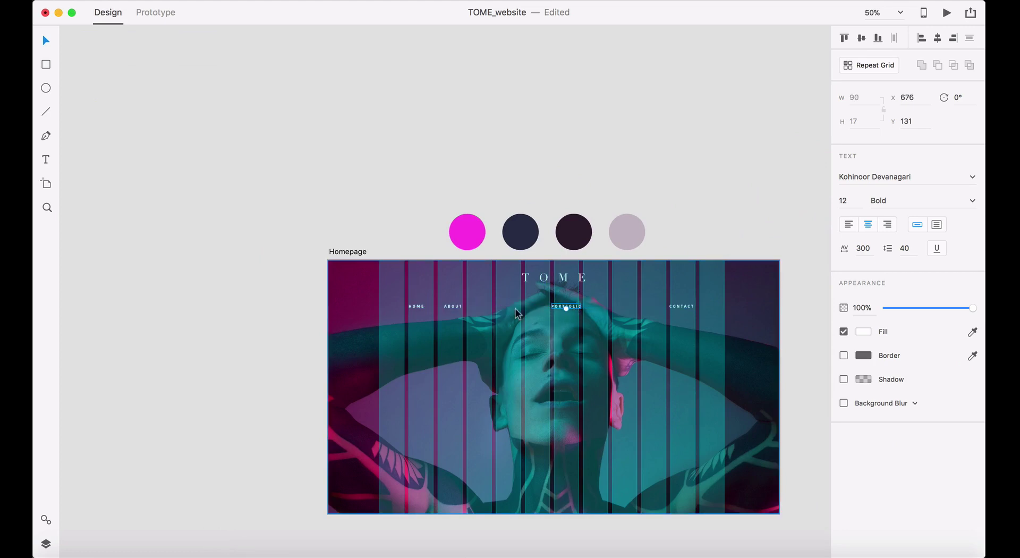
- Distribute the HOME, ABOUT, PORTFOLIO and CONTACT labels evenly in the horizontal direction
{"action": "left_click", "coordinate": [453, 307], "text": "shift"}
{"action": "left_click", "coordinate": [417, 307], "text": "shift"}
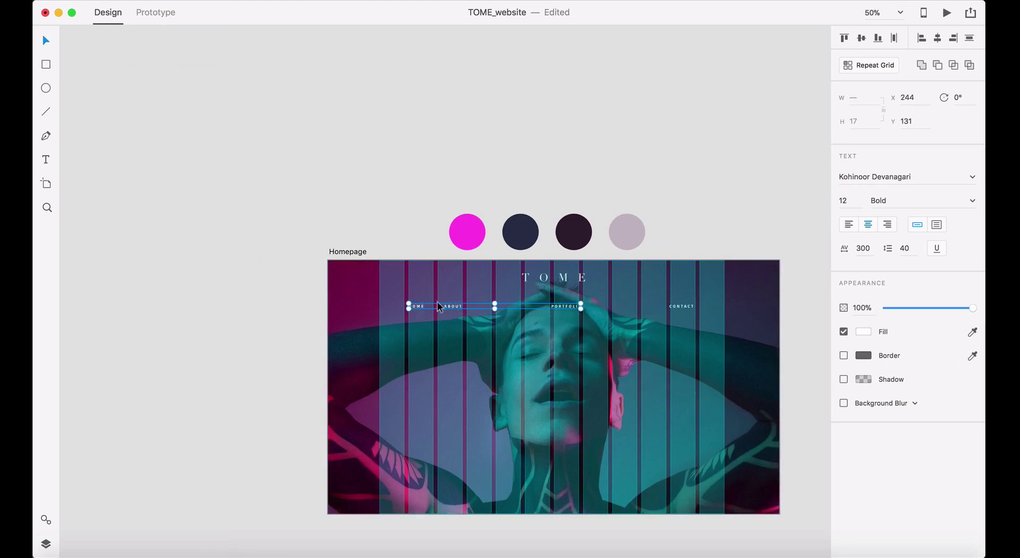
{"action": "left_click", "coordinate": [684, 307], "text": "shift"}
{"action": "left_click", "coordinate": [894, 38]}
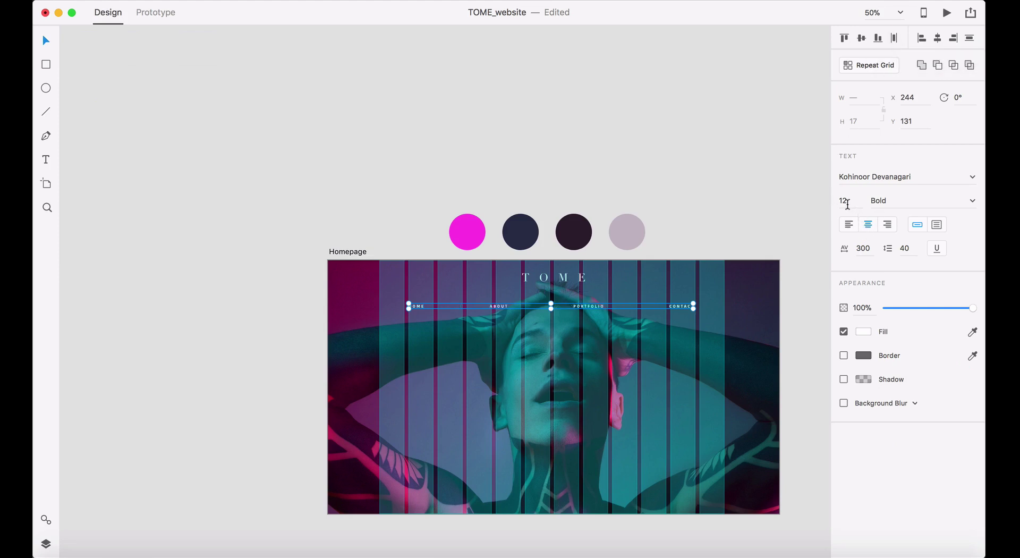
- Set the four navigation labels' font size to 10 and move them up to Y 113, closer to the TOME logo
{"action": "left_click_drag", "start_coordinate": [849, 202], "coordinate": [845, 200]}
{"action": "type", "text": "0"}
{"action": "key", "text": "Return"}
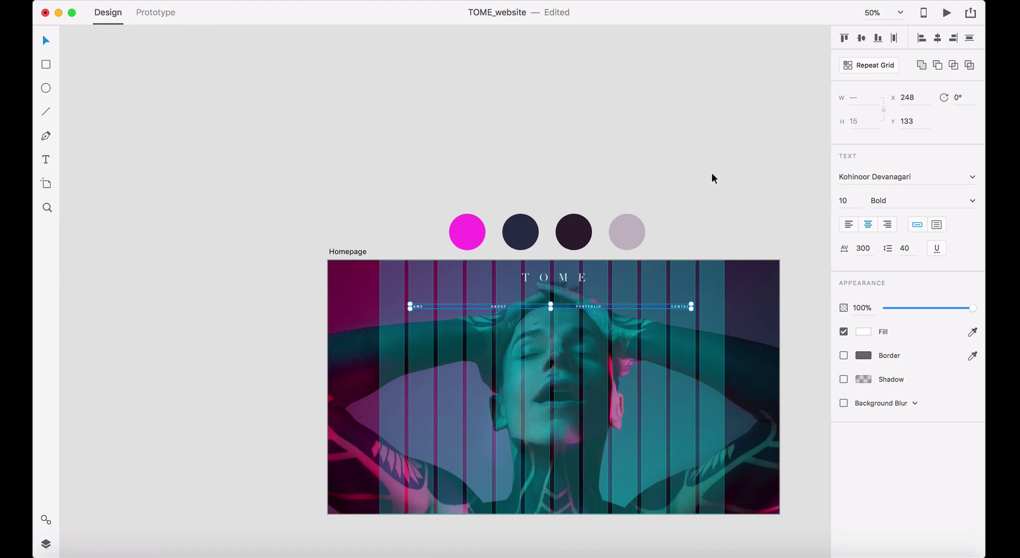
{"action": "key", "text": "shift+Up"}
{"action": "key", "text": "shift+Up"}
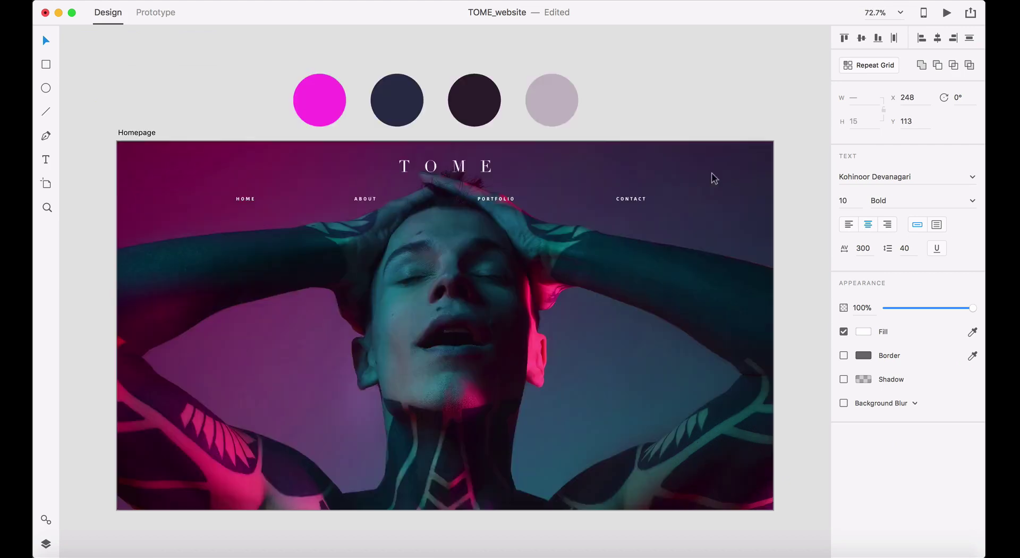
- Switch to the Tome Assets document and go to its DESIGN ELEMENTS section
{"action": "left_click", "coordinate": [709, 120]}
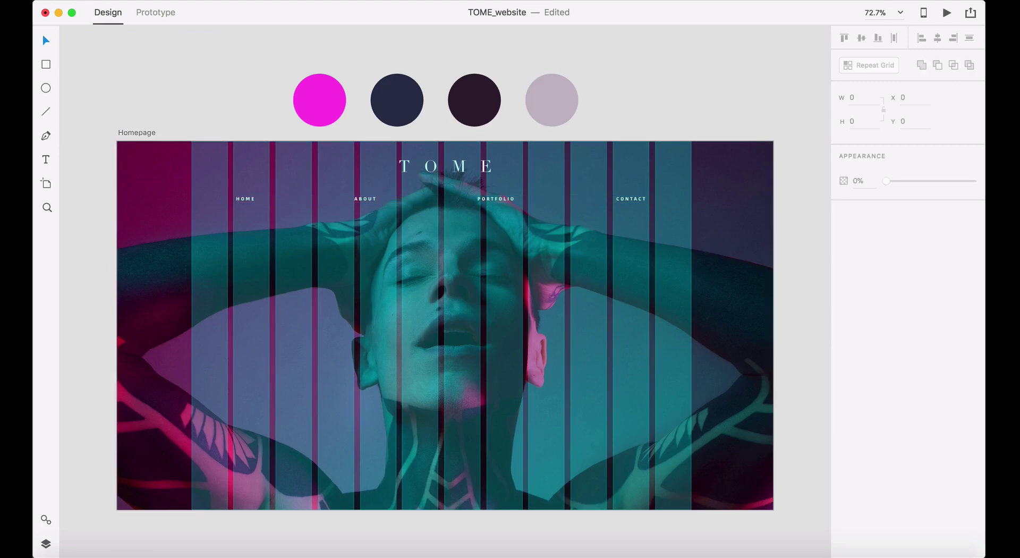
{"action": "key", "text": "super+Tab"}
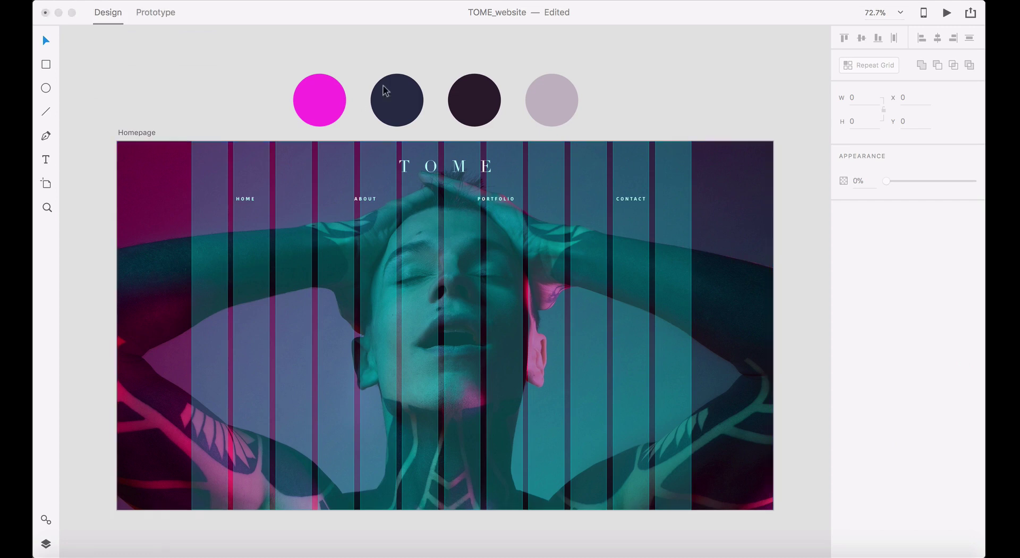
{"action": "left_click", "coordinate": [595, 70]}
{"action": "left_click", "coordinate": [228, 0]}
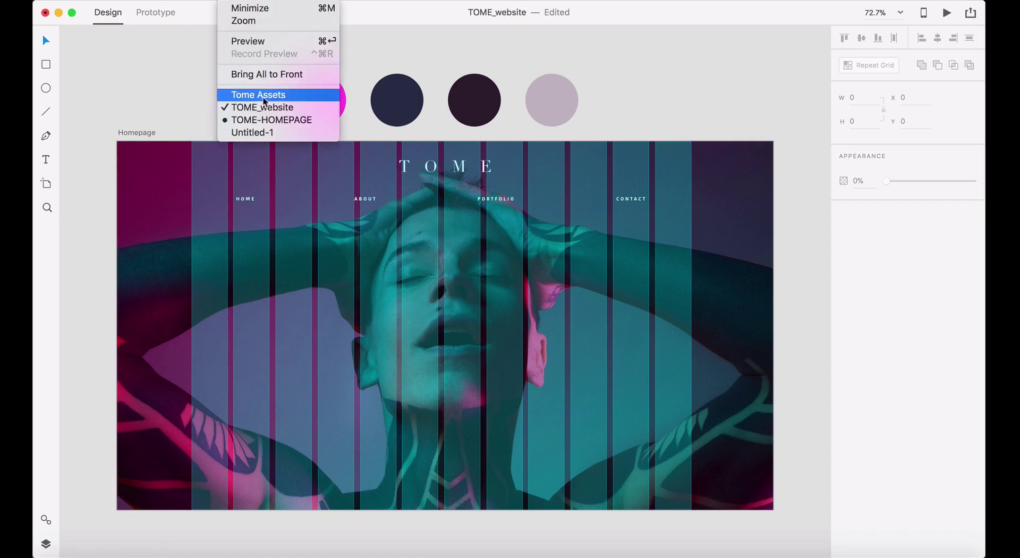
{"action": "left_click", "coordinate": [263, 96]}
{"action": "scroll", "coordinate": [464, 409], "scroll_direction": "down", "scroll_amount": 5}
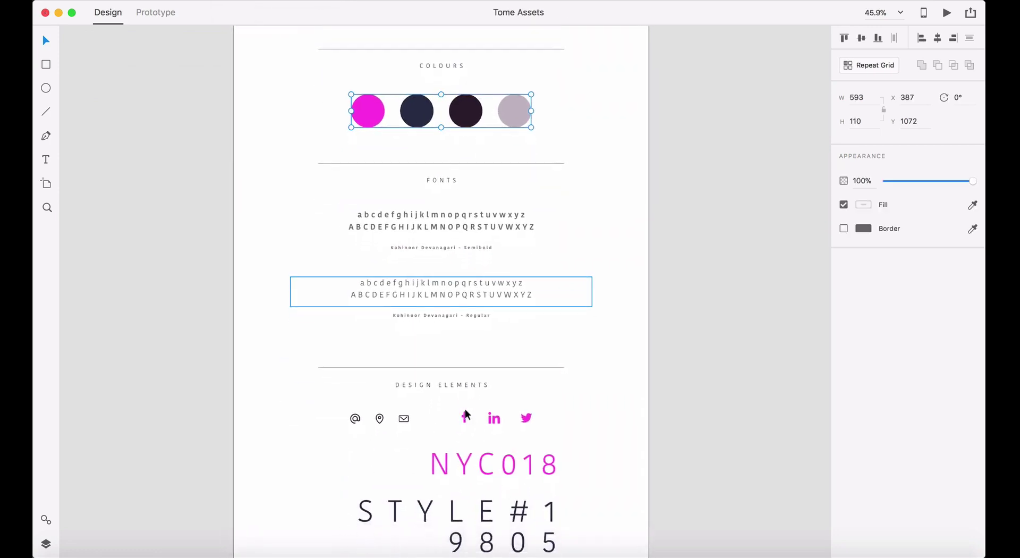
- Ungroup the row of contact and social icons under the DESIGN ELEMENTS heading
{"action": "left_click", "coordinate": [516, 378]}
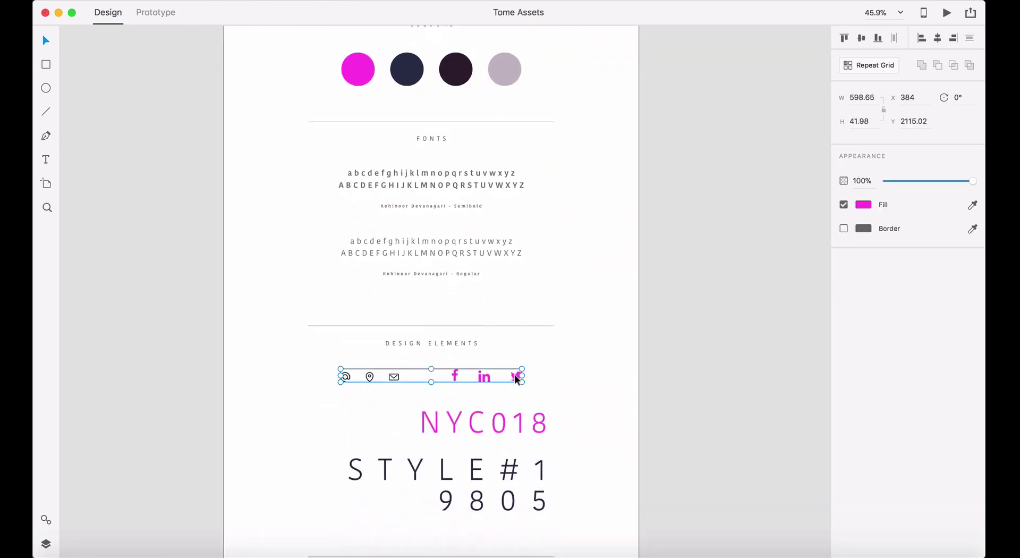
{"action": "key", "text": "super+shift+g"}
{"action": "left_click", "coordinate": [553, 376]}
- Copy the pink Facebook, LinkedIn and Twitter icon group into the Homepage artboard of the TOME_website document
{"action": "left_click", "coordinate": [514, 379]}
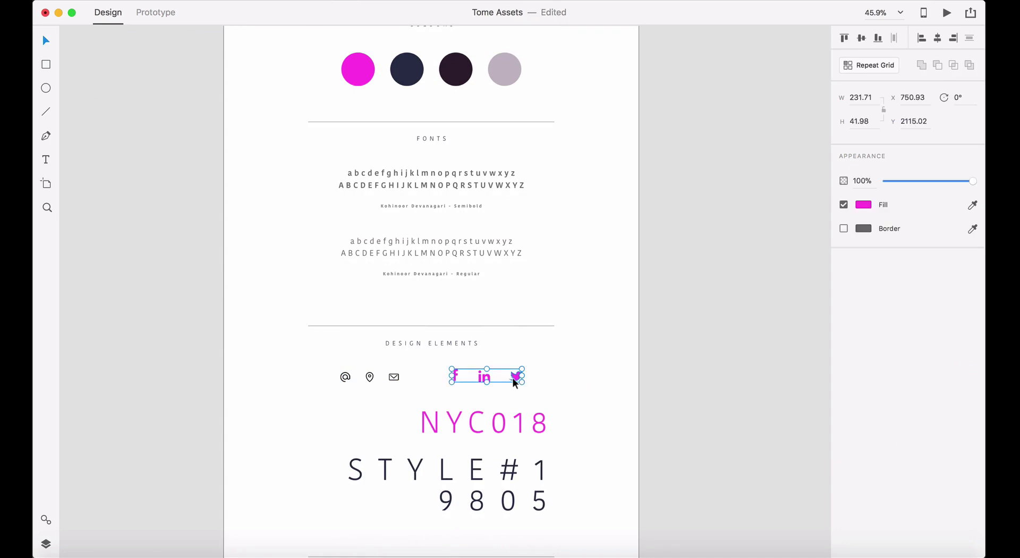
{"action": "left_click", "coordinate": [234, 0]}
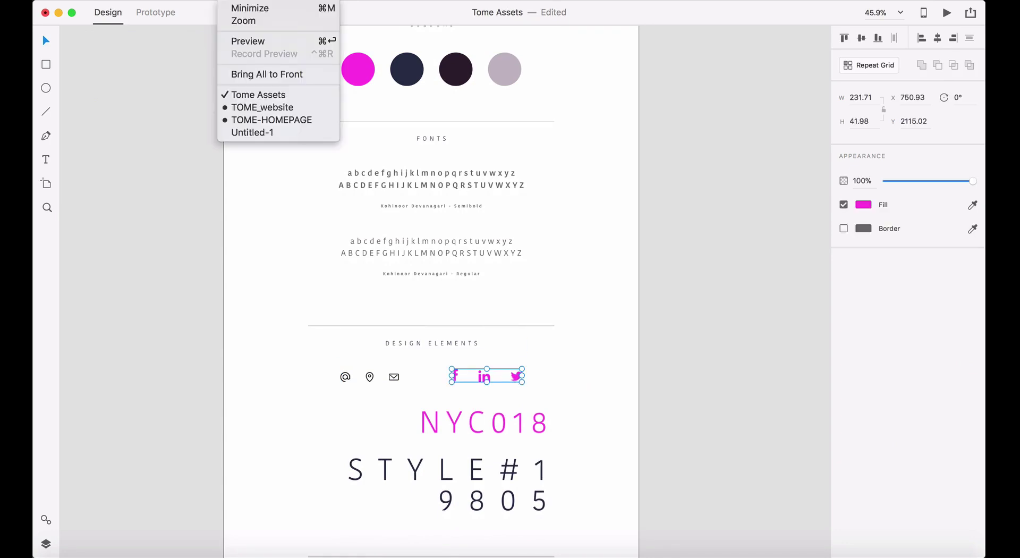
{"action": "left_click", "coordinate": [266, 107]}
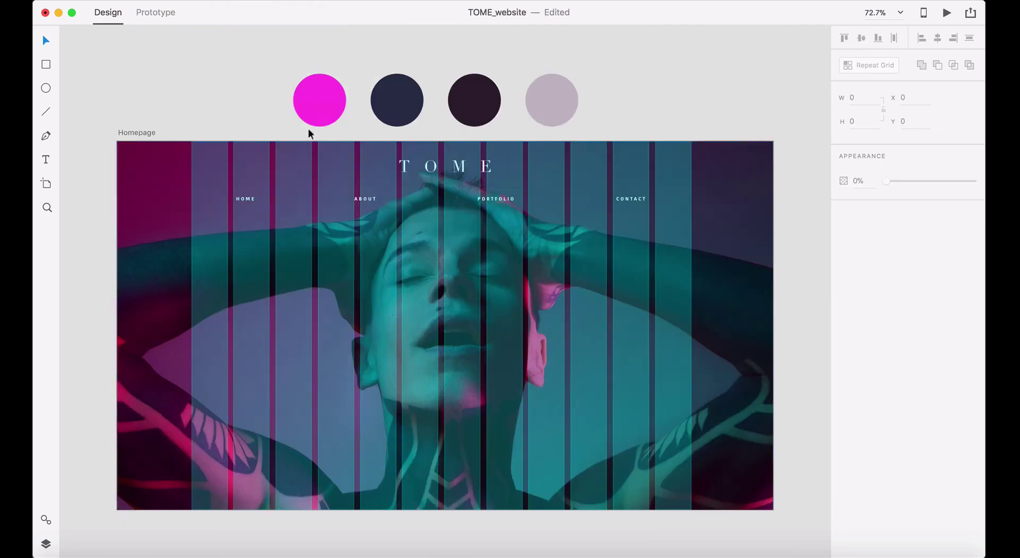
{"action": "key", "text": "super+v"}
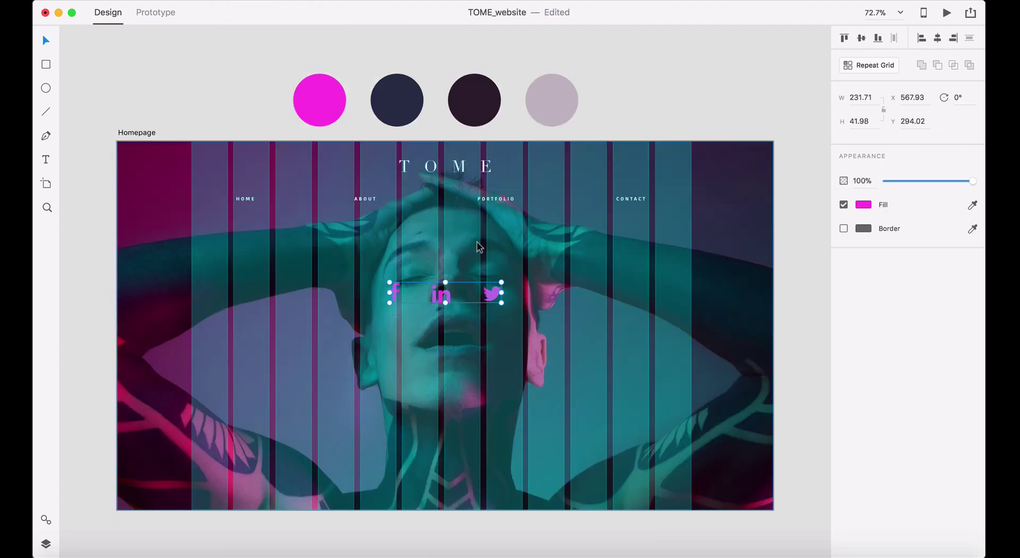
- Scale the social icons down proportionally to about 97 by 17.5 and save them as a symbol in the assets
{"action": "left_click", "coordinate": [46, 519]}
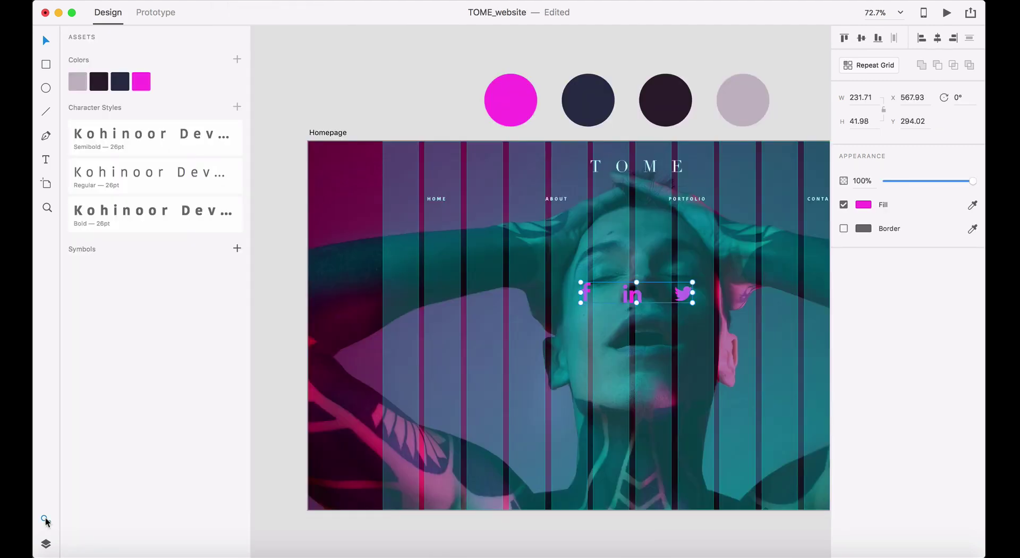
{"action": "left_click_drag", "start_coordinate": [693, 283], "coordinate": [637, 294]}
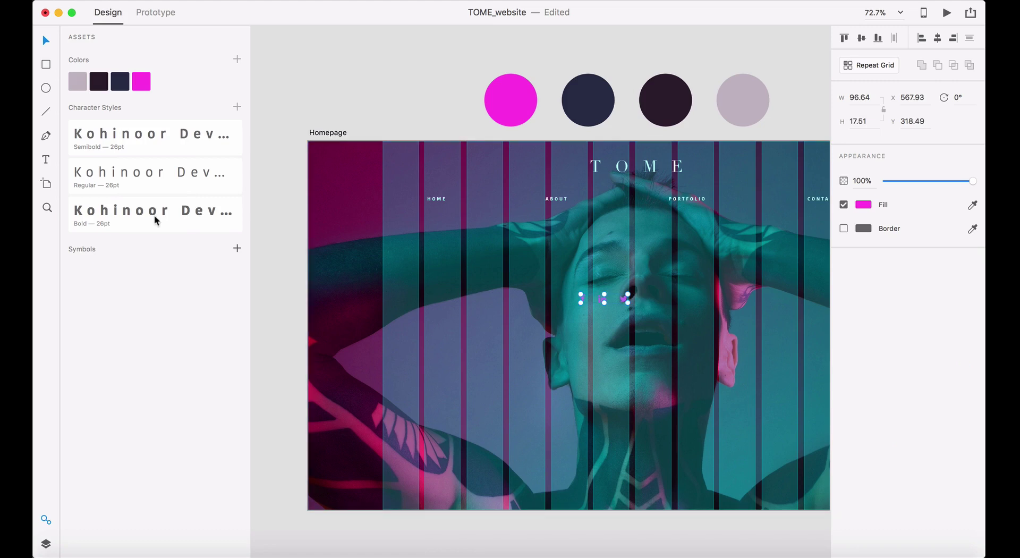
{"action": "left_click", "coordinate": [237, 251]}
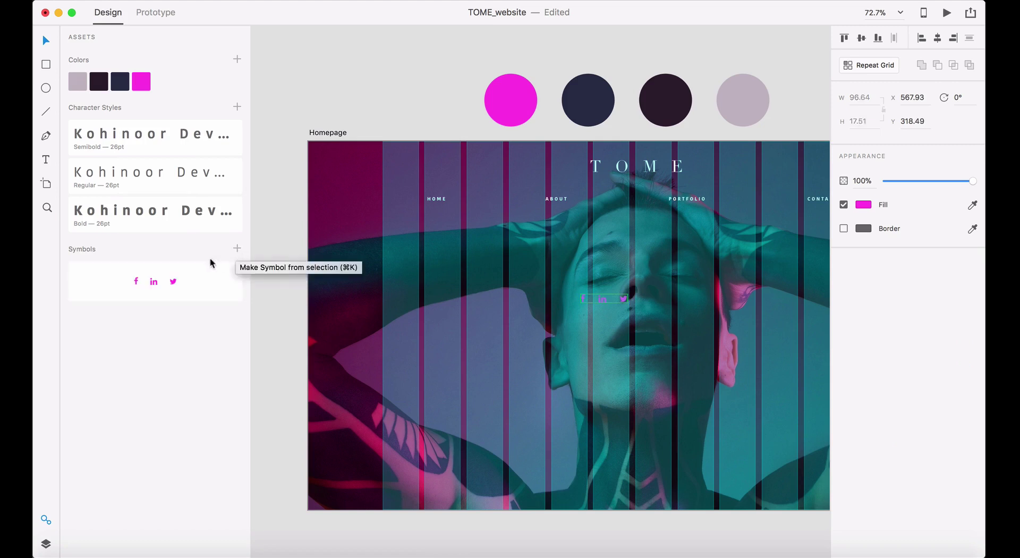
- Move the social icons near the artboard's lower right corner, about X 1164, Y 711, and turn off the Homepage's layout grid
{"action": "left_click_drag", "start_coordinate": [624, 300], "coordinate": [797, 460]}
{"action": "scroll", "coordinate": [356, 123], "scroll_direction": "left", "scroll_amount": 1}
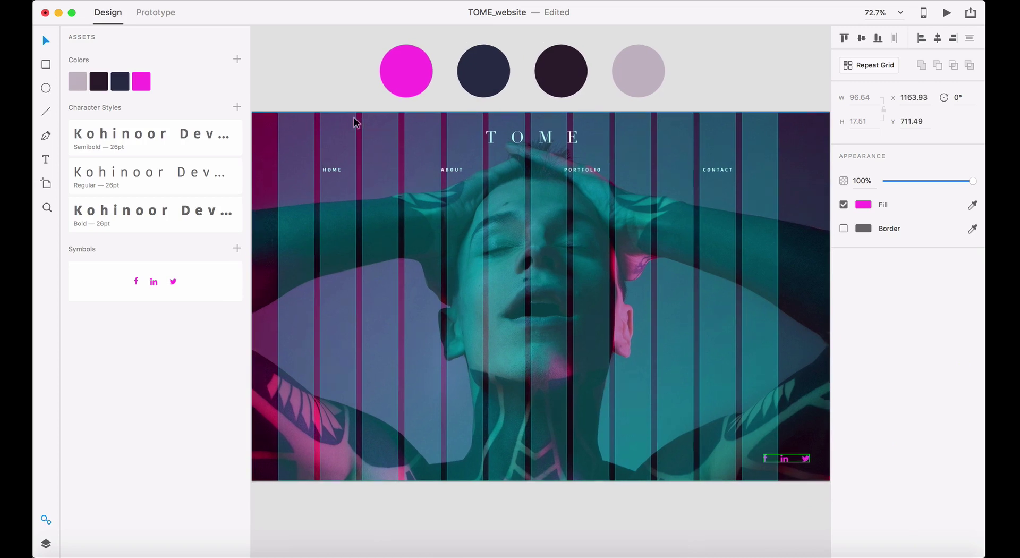
{"action": "scroll", "coordinate": [356, 123], "scroll_direction": "left", "scroll_amount": 2}
{"action": "left_click", "coordinate": [289, 142]}
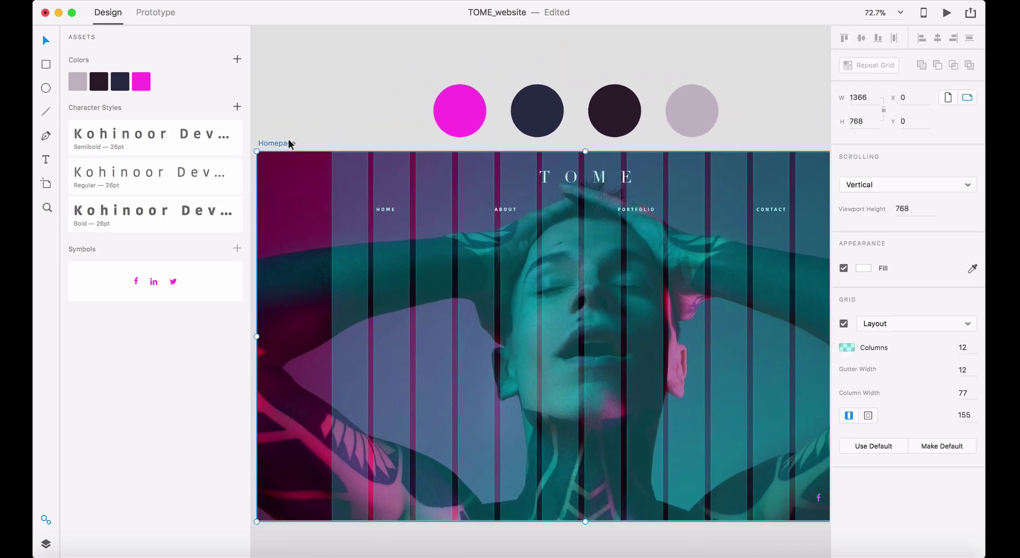
{"action": "left_click", "coordinate": [844, 323]}
- Draw a circle about 18 by 18 near the bottom centre of the hero image
{"action": "scroll", "coordinate": [731, 310], "scroll_direction": "down", "scroll_amount": 3}
{"action": "scroll", "coordinate": [731, 310], "scroll_direction": "right", "scroll_amount": 2}
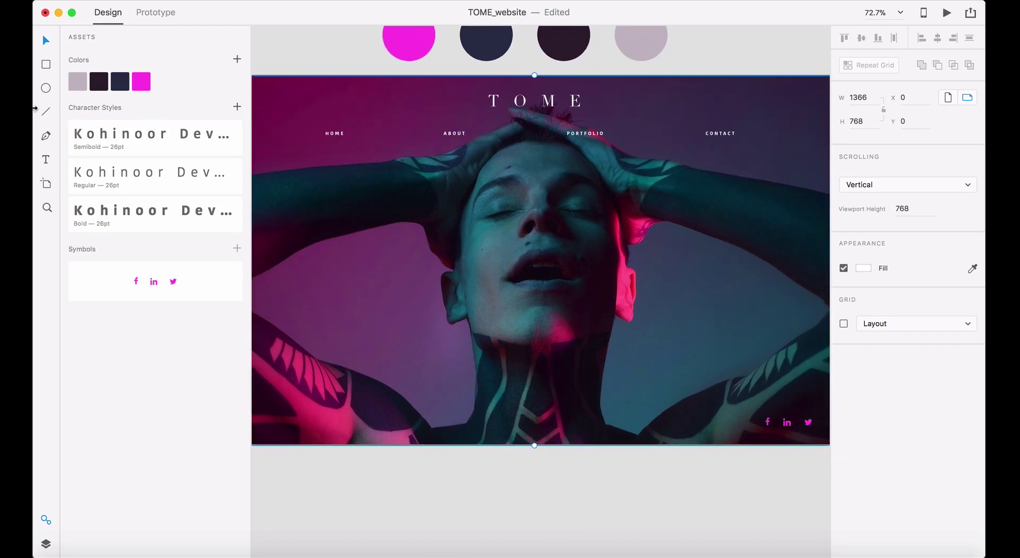
{"action": "left_click", "coordinate": [45, 88]}
{"action": "left_click_drag", "start_coordinate": [531, 426], "coordinate": [538, 433]}
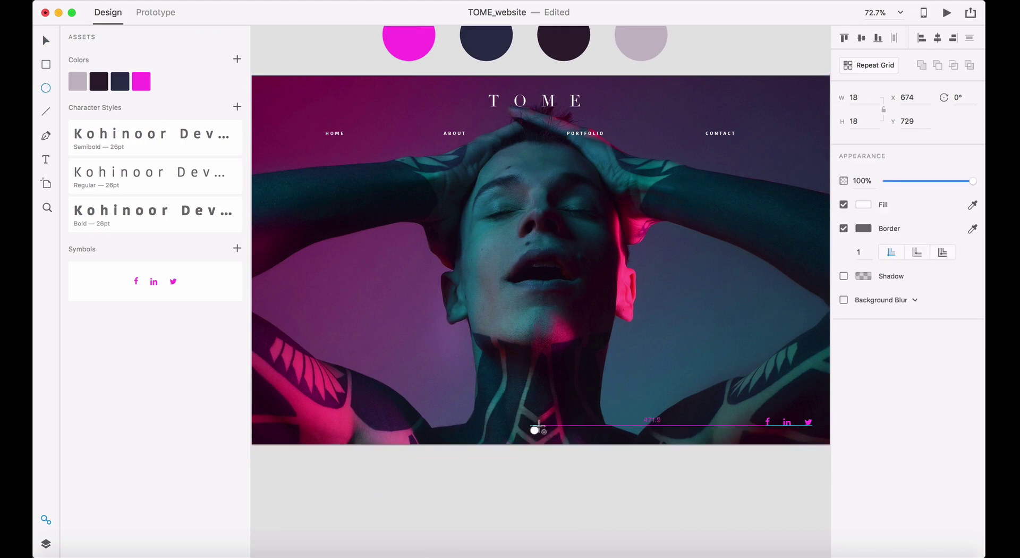
- Set the circle's width and height to 10 and remove its border
{"action": "left_click", "coordinate": [854, 98]}
{"action": "type", "text": "1"}
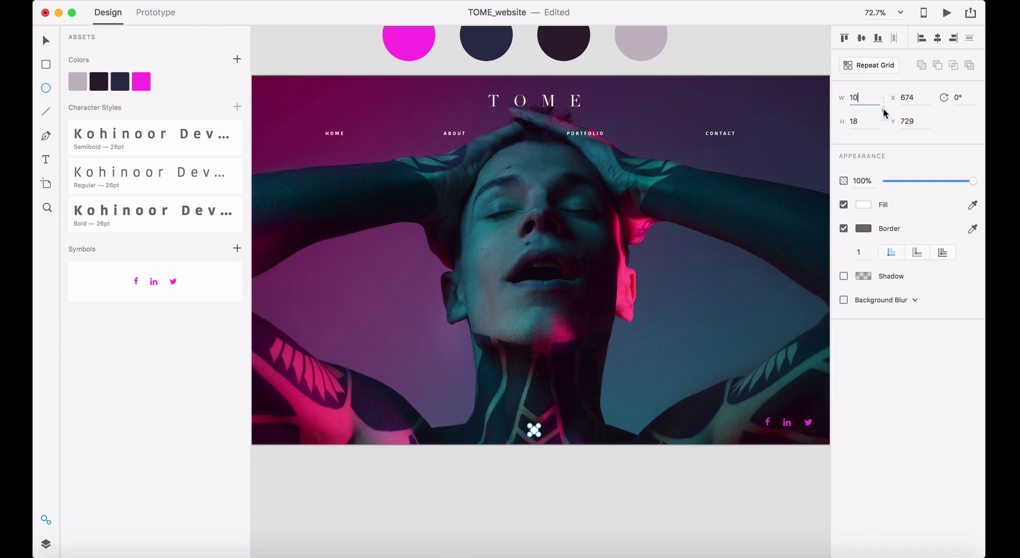
{"action": "left_click", "coordinate": [865, 120]}
{"action": "type", "text": "10"}
{"action": "key", "text": "Return"}
{"action": "left_click", "coordinate": [844, 229]}
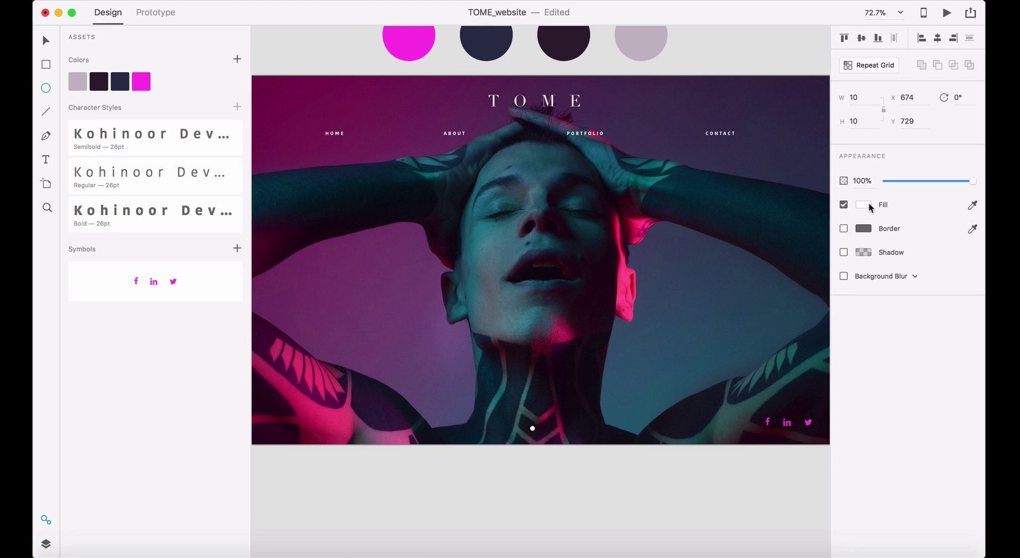
{"action": "left_click", "coordinate": [869, 206]}
{"action": "left_click", "coordinate": [869, 206]}
{"action": "left_click", "coordinate": [468, 485]}
- Duplicate the white circle along the same row and place the copy at X 694
{"action": "key", "text": "super+space"}
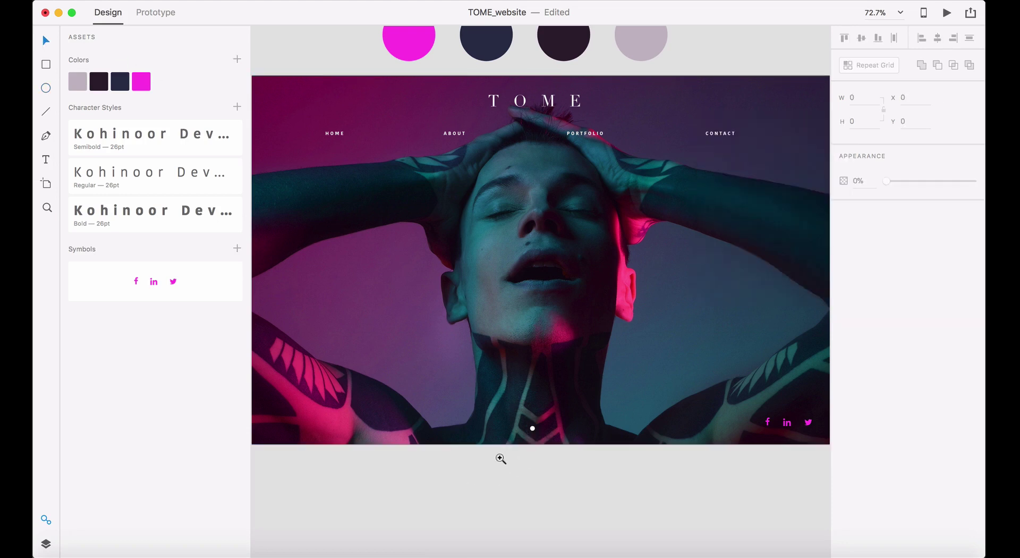
{"action": "left_click_drag", "start_coordinate": [499, 456], "coordinate": [587, 404]}
{"action": "left_click", "coordinate": [482, 291]}
{"action": "left_click_drag", "start_coordinate": [482, 291], "coordinate": [511, 293]}
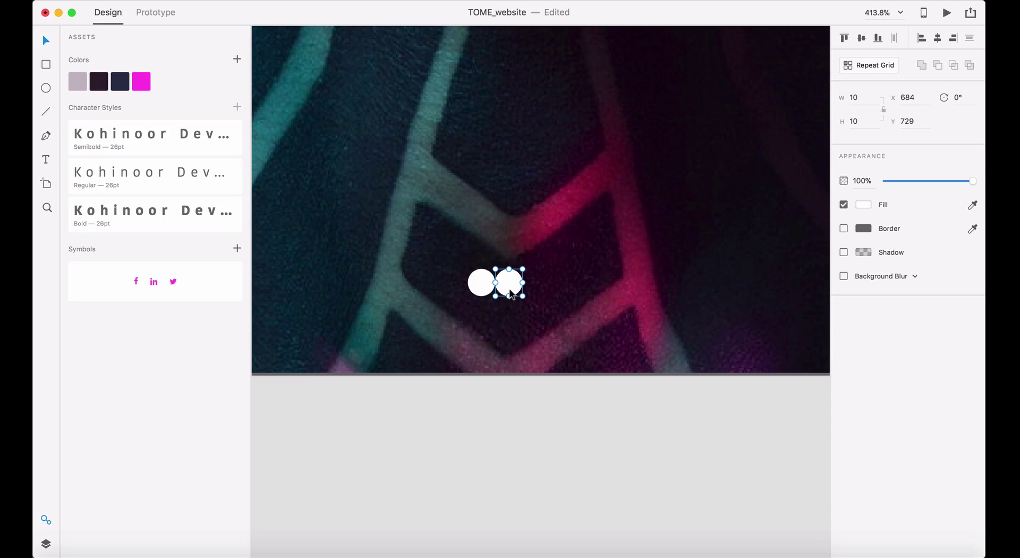
{"action": "key", "text": "shift+Right"}
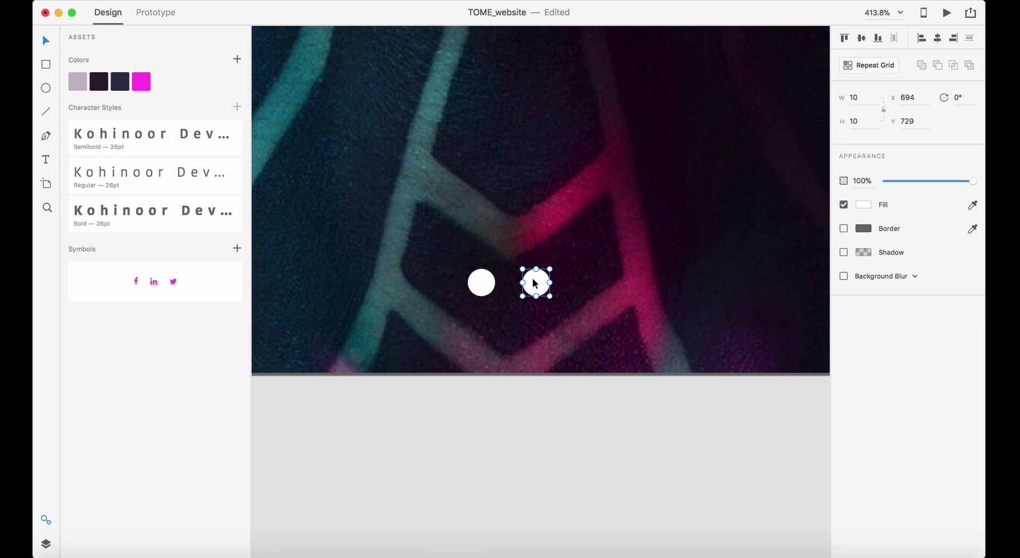
- Duplicate the second circle and place the third one at X 714, leaving an equal gap of 10
{"action": "left_click_drag", "start_coordinate": [533, 279], "coordinate": [563, 282]}
{"action": "key", "text": "shift+Right"}
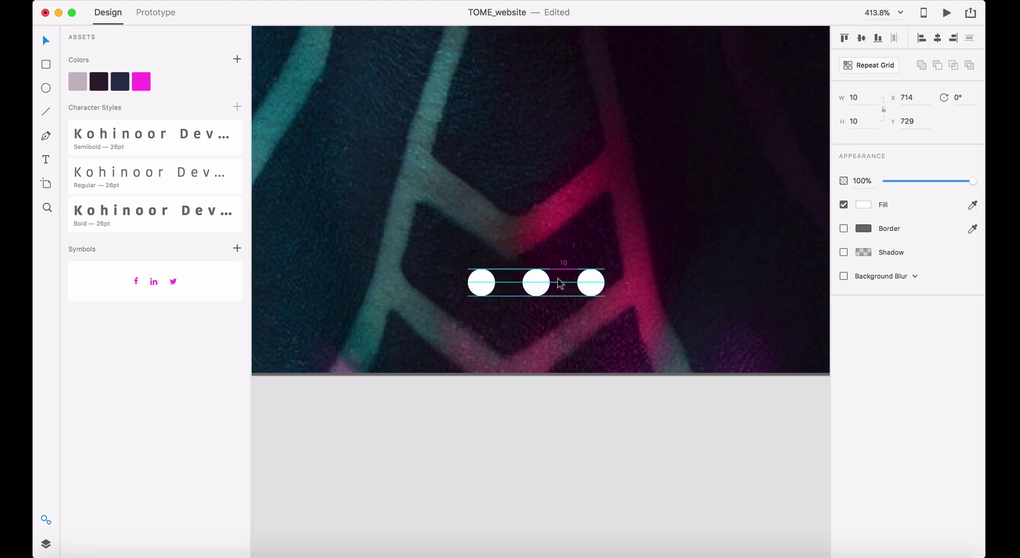
{"action": "left_click", "coordinate": [572, 394]}
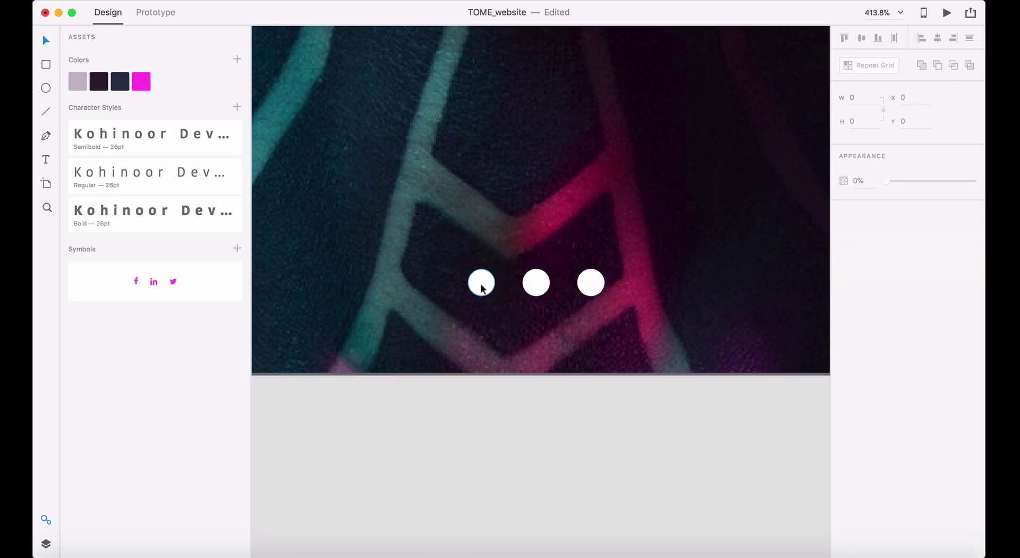
- Set the opacity of the second and third circles to 50%
{"action": "left_click", "coordinate": [528, 287]}
{"action": "left_click", "coordinate": [594, 289], "text": "shift"}
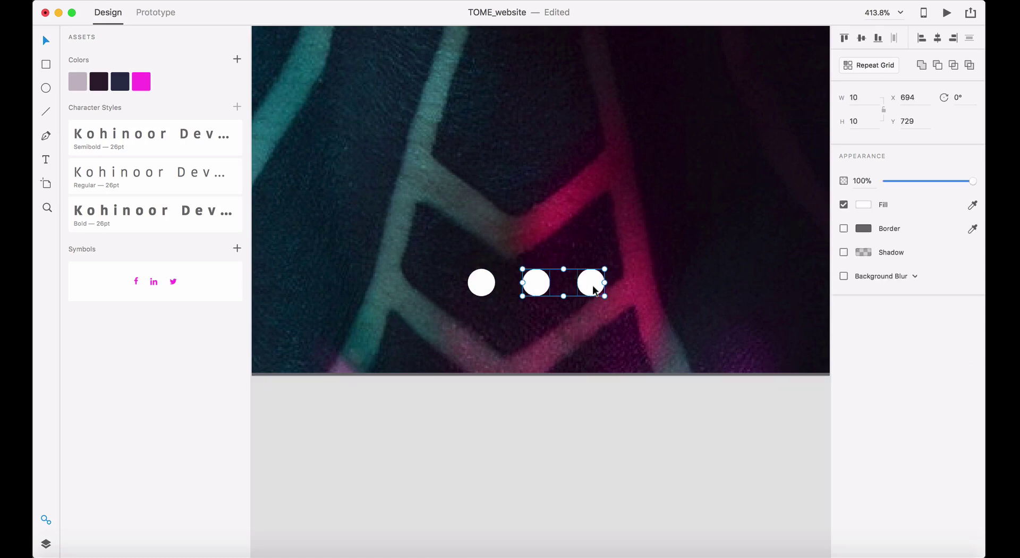
{"action": "left_click_drag", "start_coordinate": [863, 181], "coordinate": [843, 180]}
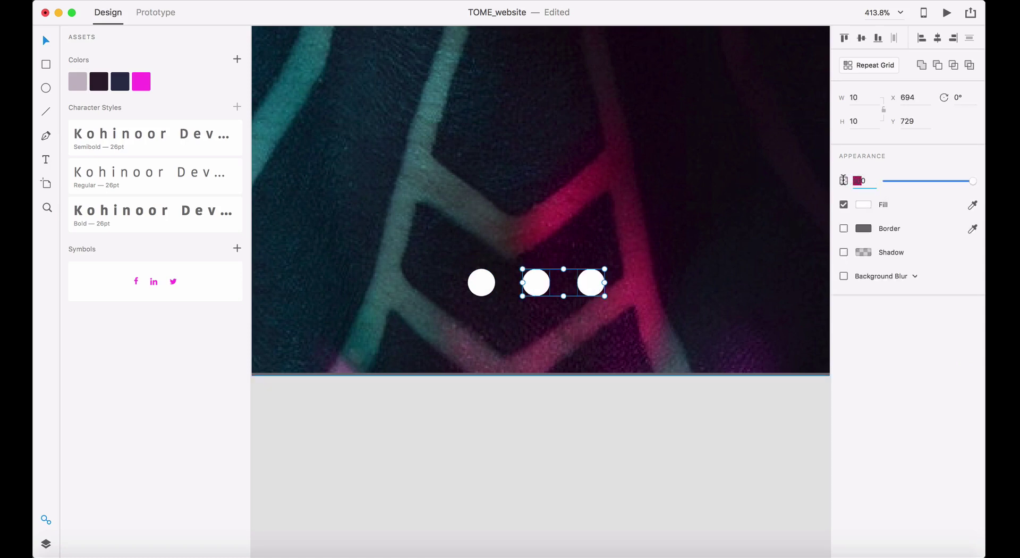
{"action": "key", "text": "Return"}
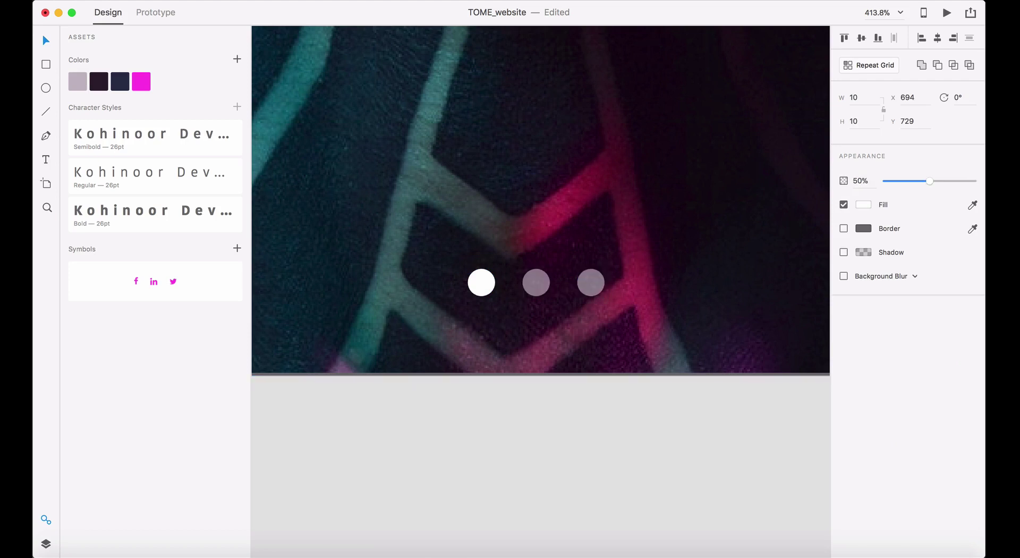
- Group the three slider dots near the bottom of the hero image
{"action": "key", "text": "super+2"}
{"action": "key", "text": "super+0"}
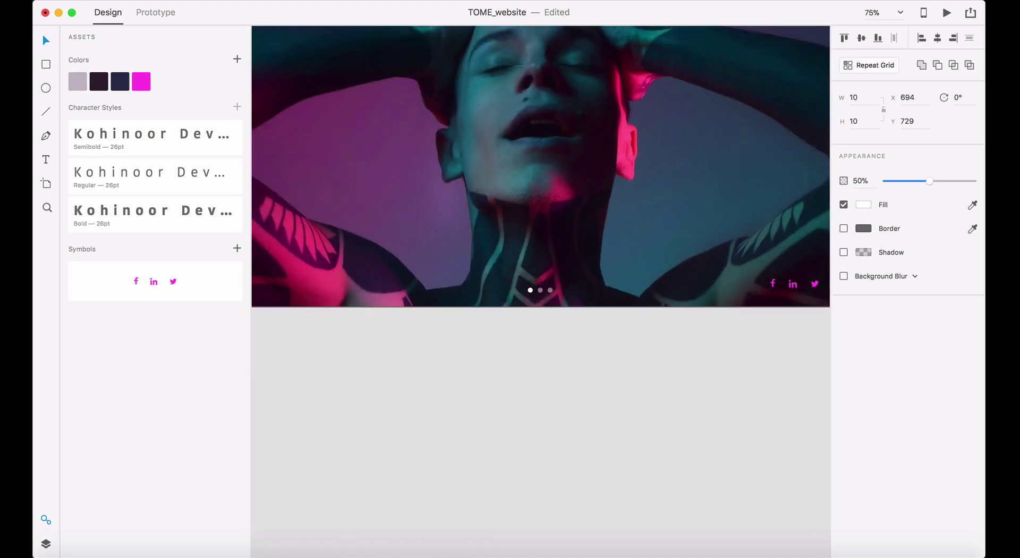
{"action": "left_click", "coordinate": [515, 324]}
{"action": "left_click_drag", "start_coordinate": [515, 324], "coordinate": [567, 266]}
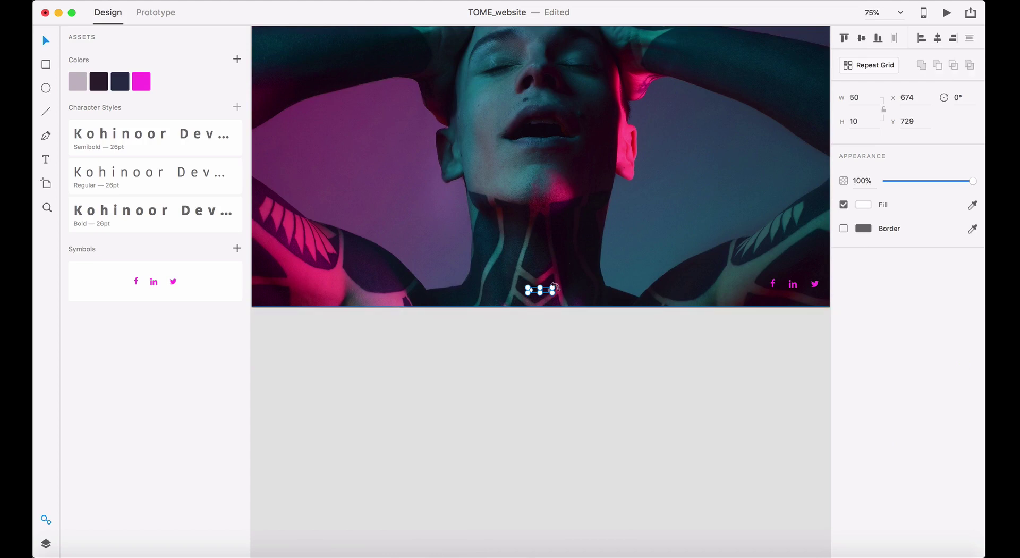
- Centre the dot group horizontally on the artboard and position it 30 above the bottom edge, at Y 728
{"action": "left_click", "coordinate": [938, 38]}
{"action": "left_click", "coordinate": [878, 38]}
{"action": "key", "text": "shift+Up"}
{"action": "key", "text": "shift+Up"}
{"action": "key", "text": "shift+Up"}
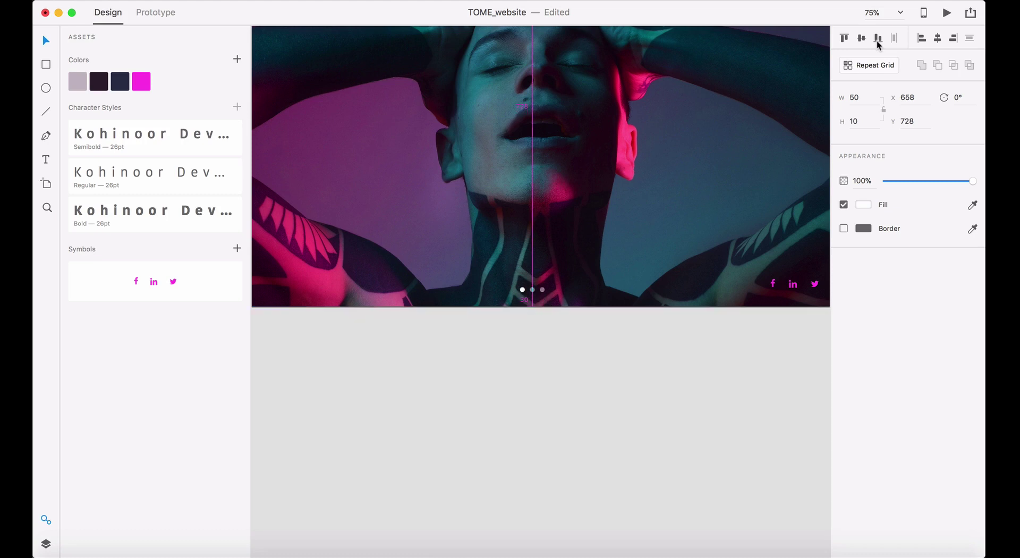
{"action": "left_click", "coordinate": [619, 384]}
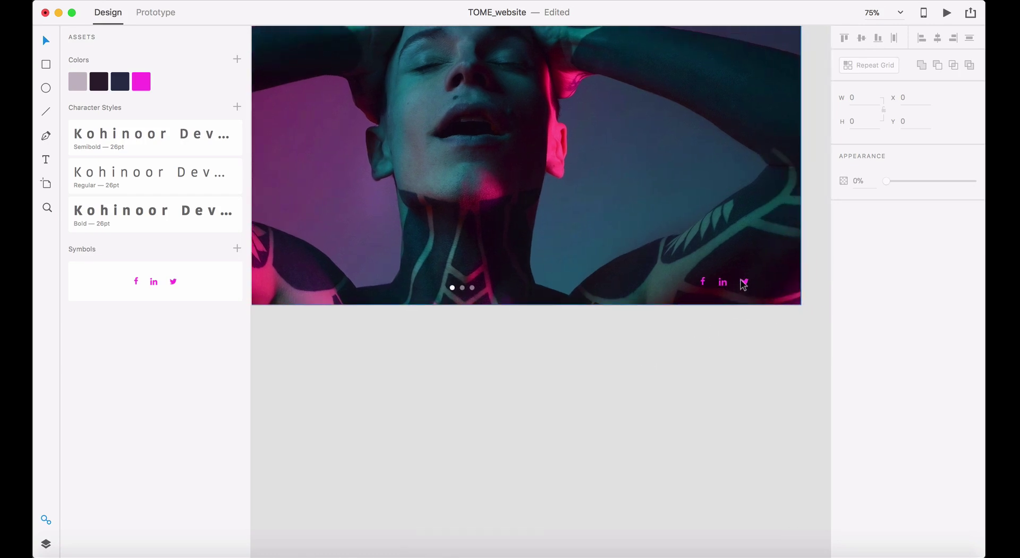
- Reposition the social icons closer to the artboard's lower right corner, at about X 1219, Y 720, 30 above the bottom edge
{"action": "left_click_drag", "start_coordinate": [745, 282], "coordinate": [747, 303]}
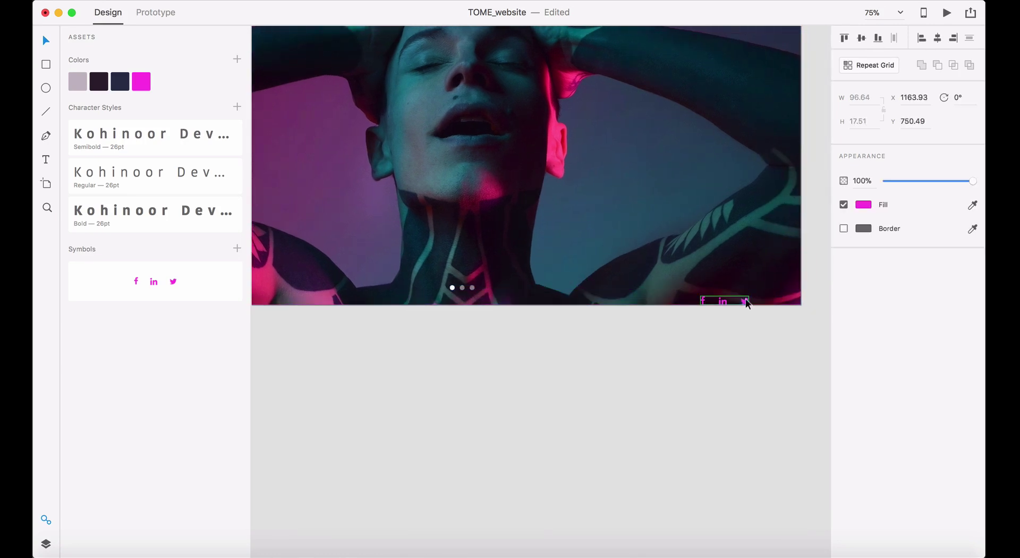
{"action": "key", "text": "shift+Up"}
{"action": "key", "text": "shift+Up"}
{"action": "key", "text": "shift+Up"}
{"action": "left_click_drag", "start_coordinate": [741, 284], "coordinate": [797, 290]}
{"action": "key", "text": "shift+Left"}
{"action": "key", "text": "shift+Left"}
{"action": "key", "text": "shift+Left"}
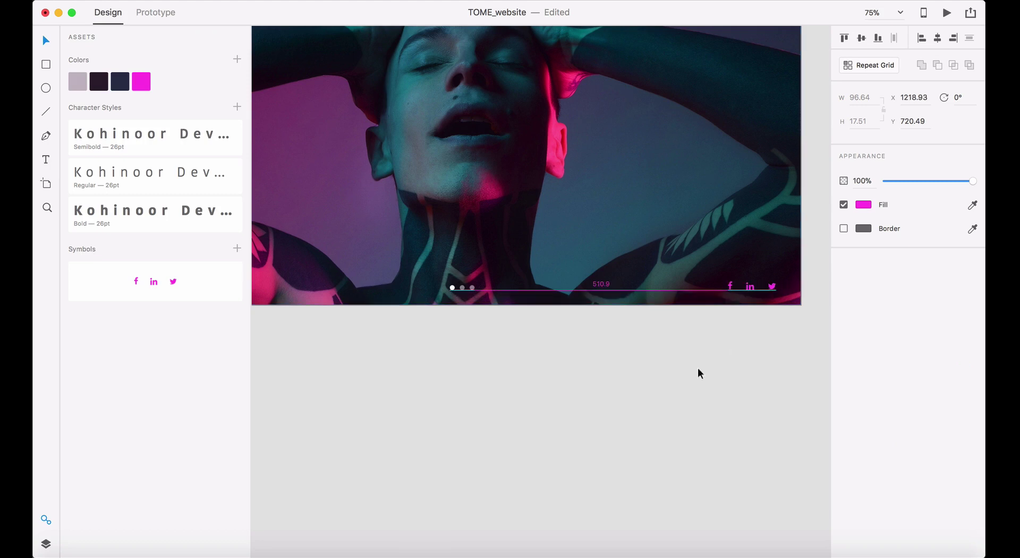
{"action": "left_click", "coordinate": [677, 381]}
- Delete the four brand colour circles above the Homepage artboard
{"action": "key", "text": "super+0"}
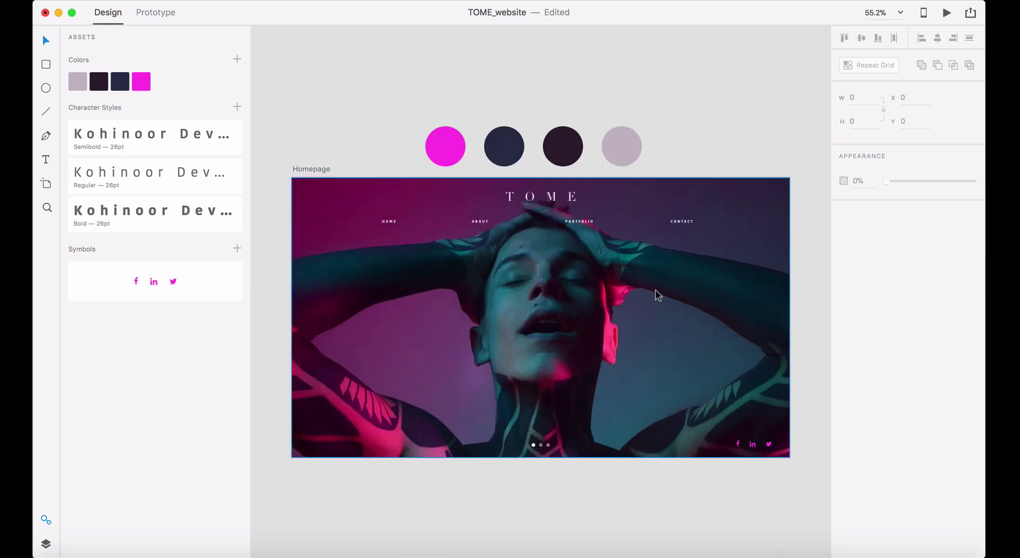
{"action": "left_click", "coordinate": [623, 148]}
{"action": "key", "text": "Delete"}
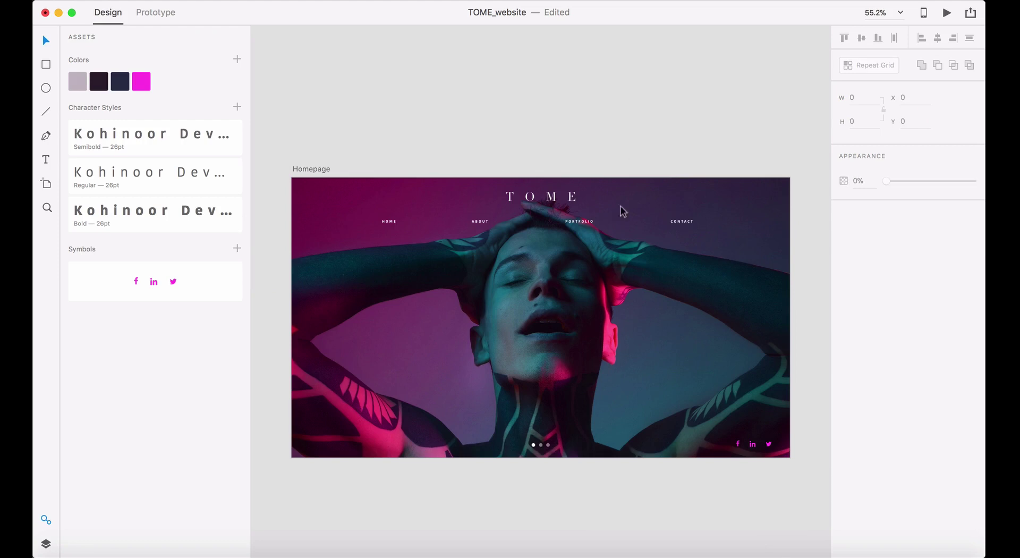
{"action": "scroll", "coordinate": [626, 389], "scroll_direction": "down", "scroll_amount": 5}
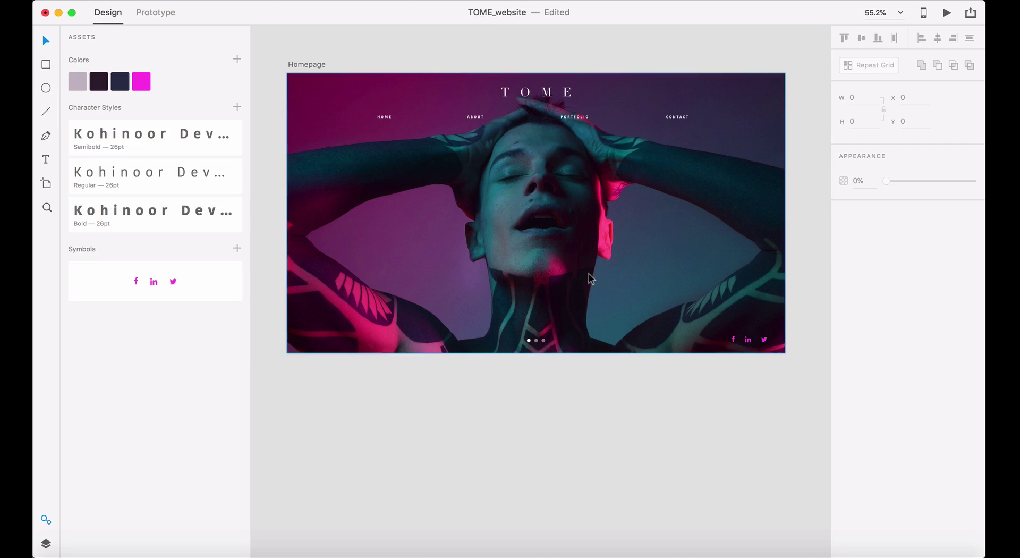
{"action": "left_click", "coordinate": [301, 65]}
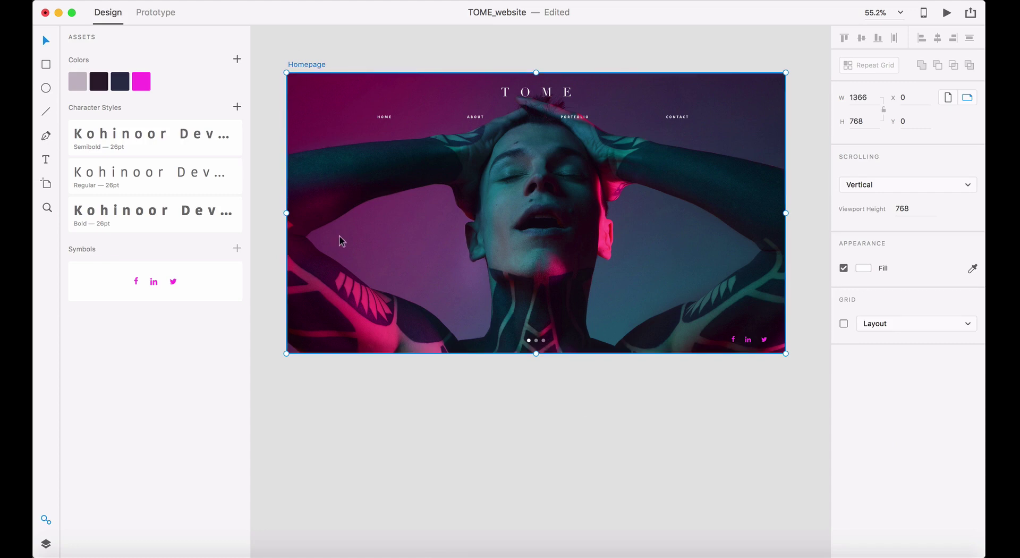
{"action": "left_click", "coordinate": [47, 543]}
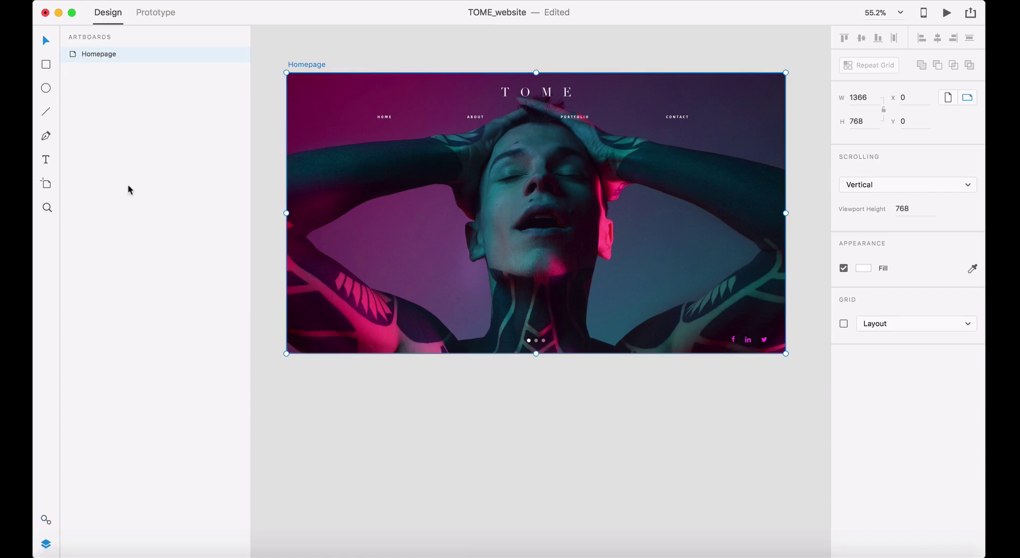
{"action": "double_click", "coordinate": [88, 55]}
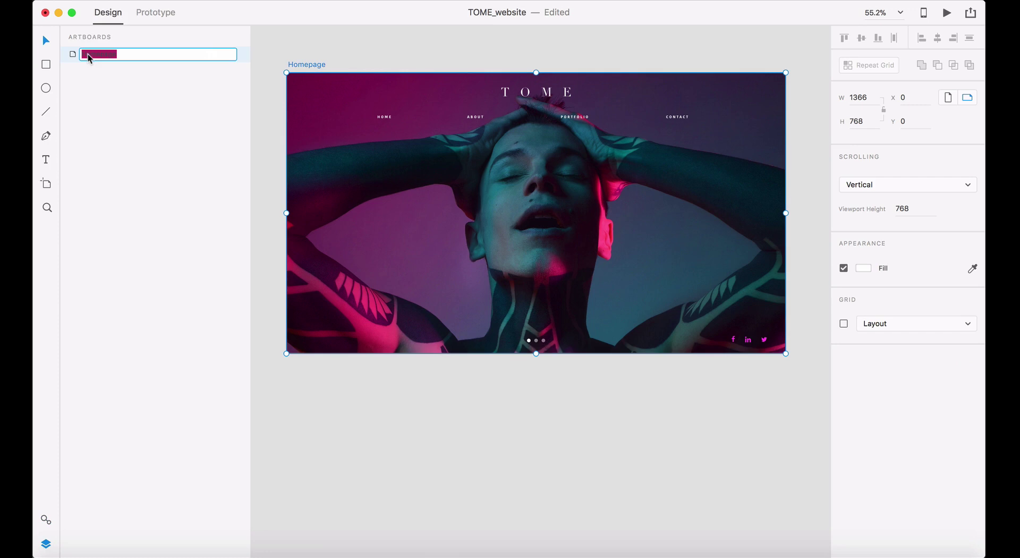
{"action": "left_click", "coordinate": [119, 123]}
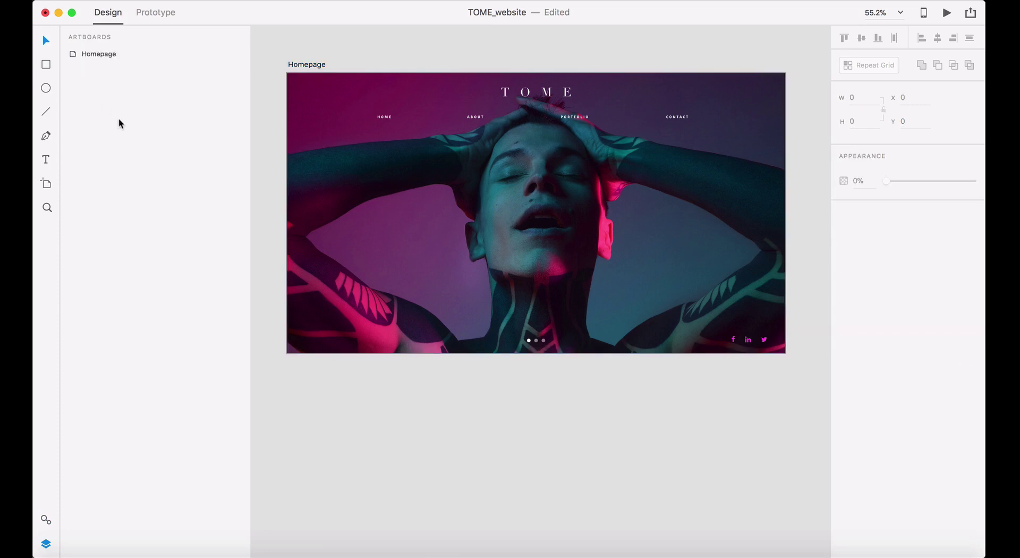
{"action": "left_click", "coordinate": [46, 520]}
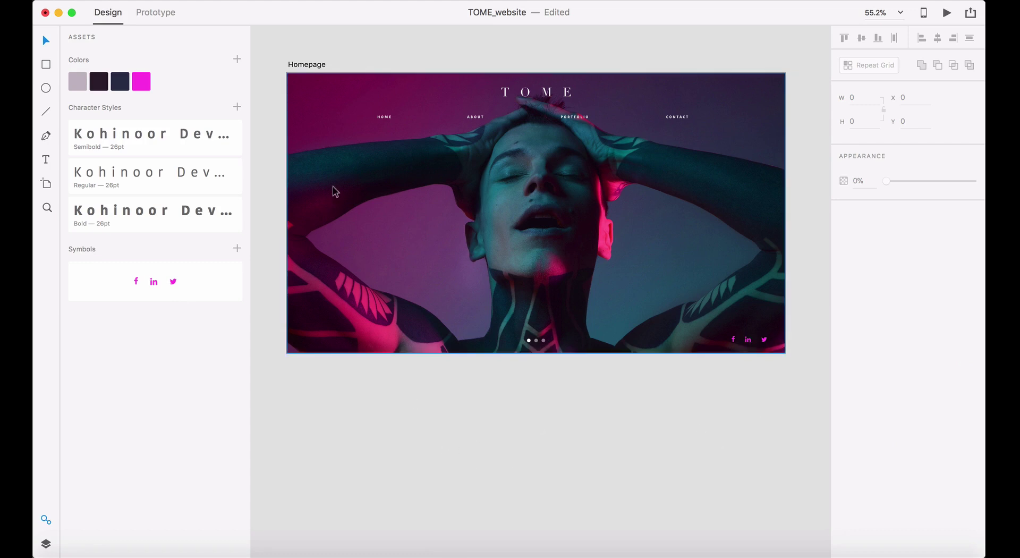
- Extend the Homepage artboard downward below the hero image to a height of about 2369
{"action": "left_click", "coordinate": [303, 64]}
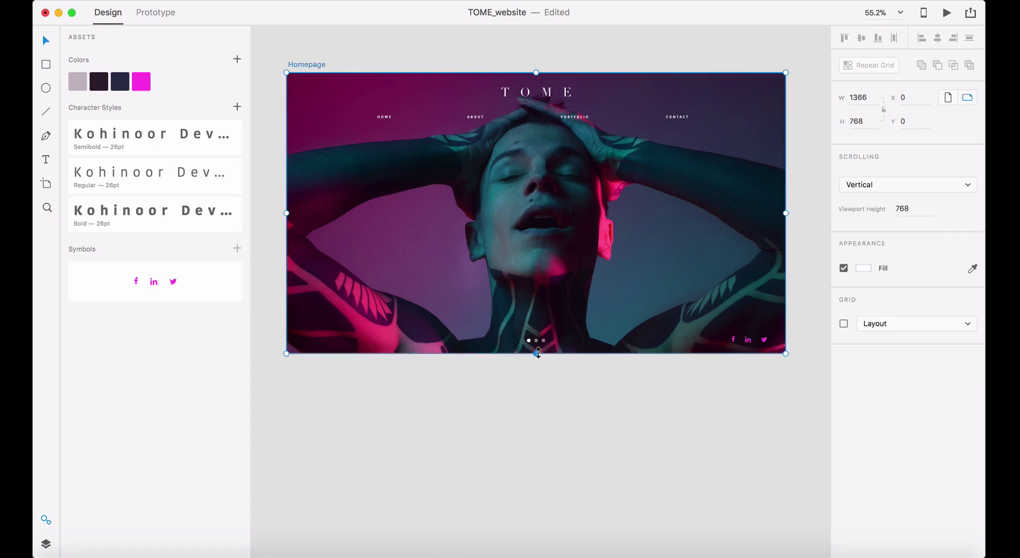
{"action": "left_click_drag", "start_coordinate": [536, 354], "coordinate": [538, 439]}
{"action": "scroll", "coordinate": [540, 439], "scroll_direction": "down", "scroll_amount": 10}
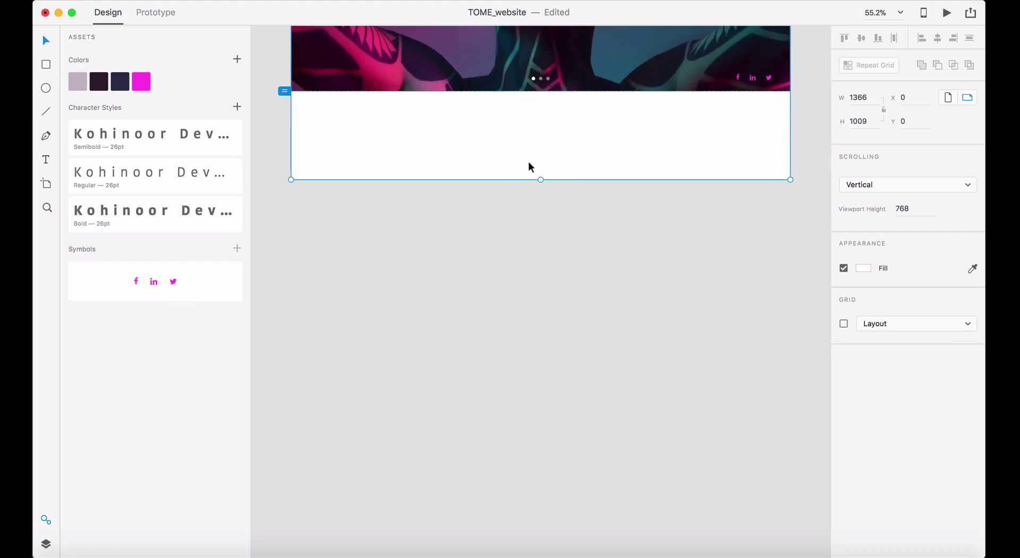
{"action": "left_click_drag", "start_coordinate": [541, 182], "coordinate": [552, 472]}
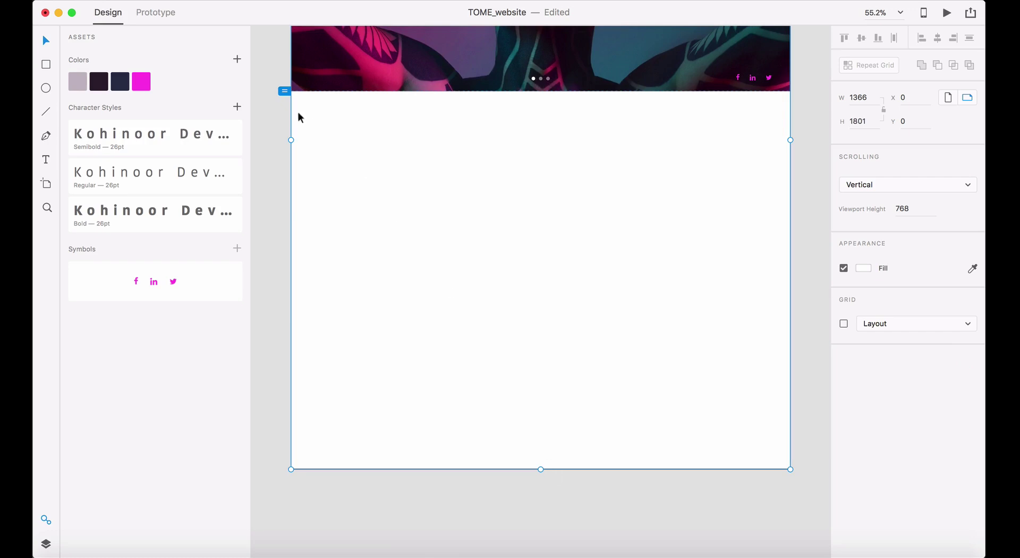
{"action": "scroll", "coordinate": [432, 197], "scroll_direction": "up", "scroll_amount": 5}
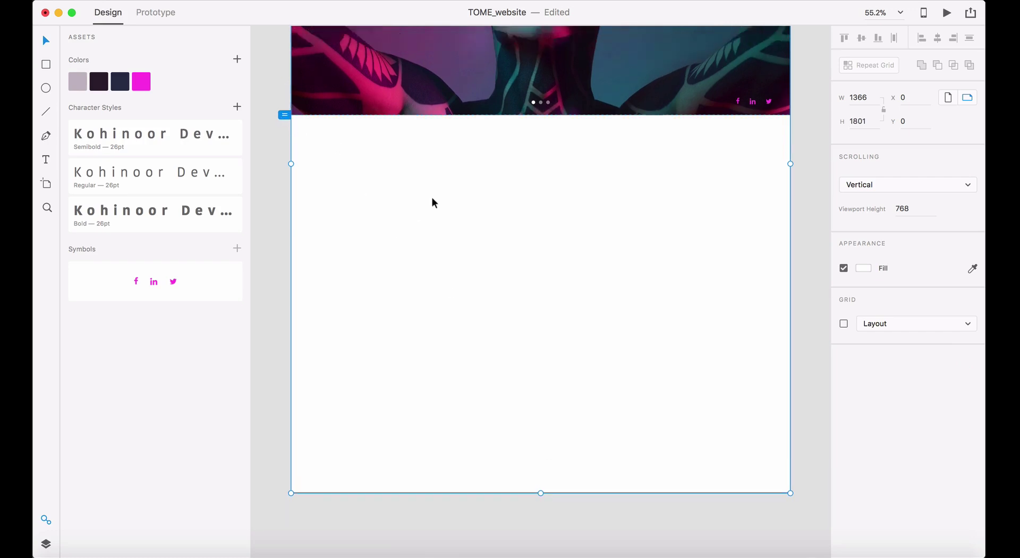
{"action": "scroll", "coordinate": [433, 201], "scroll_direction": "up", "scroll_amount": 1}
{"action": "scroll", "coordinate": [487, 374], "scroll_direction": "down", "scroll_amount": 10}
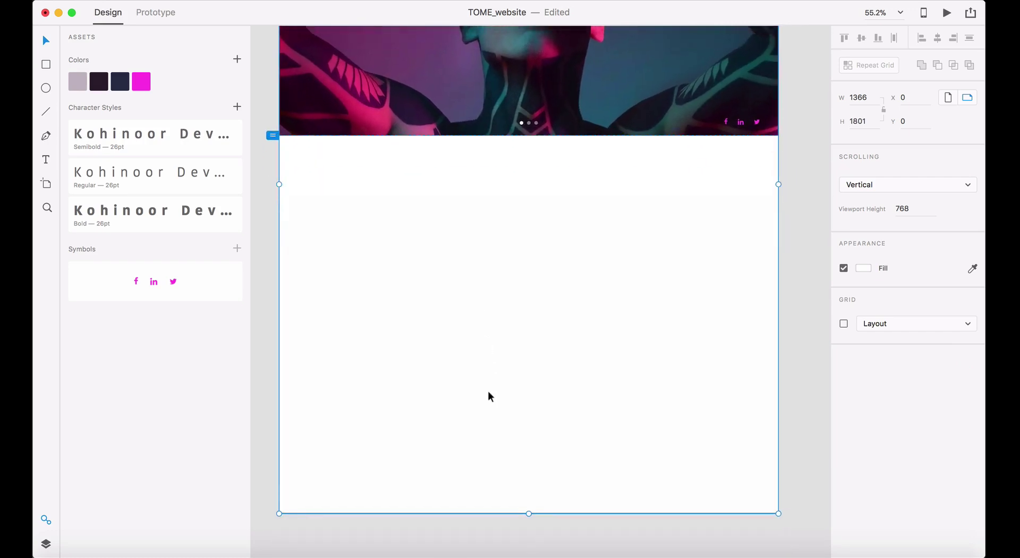
{"action": "scroll", "coordinate": [488, 392], "scroll_direction": "down", "scroll_amount": 2}
{"action": "left_click_drag", "start_coordinate": [530, 294], "coordinate": [549, 500]}
{"action": "left_click", "coordinate": [549, 468]}
{"action": "key", "text": "super+0"}
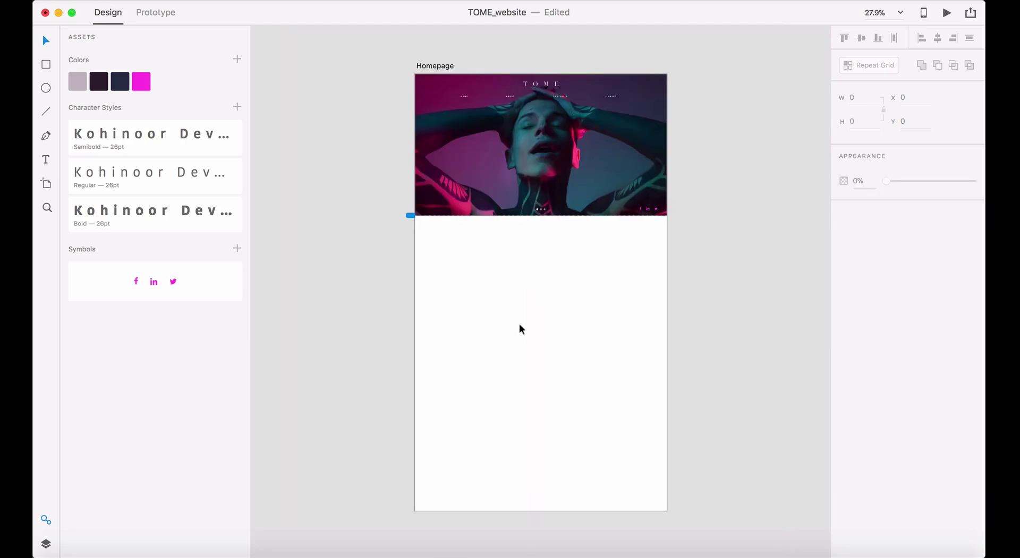
{"action": "left_click", "coordinate": [436, 66]}
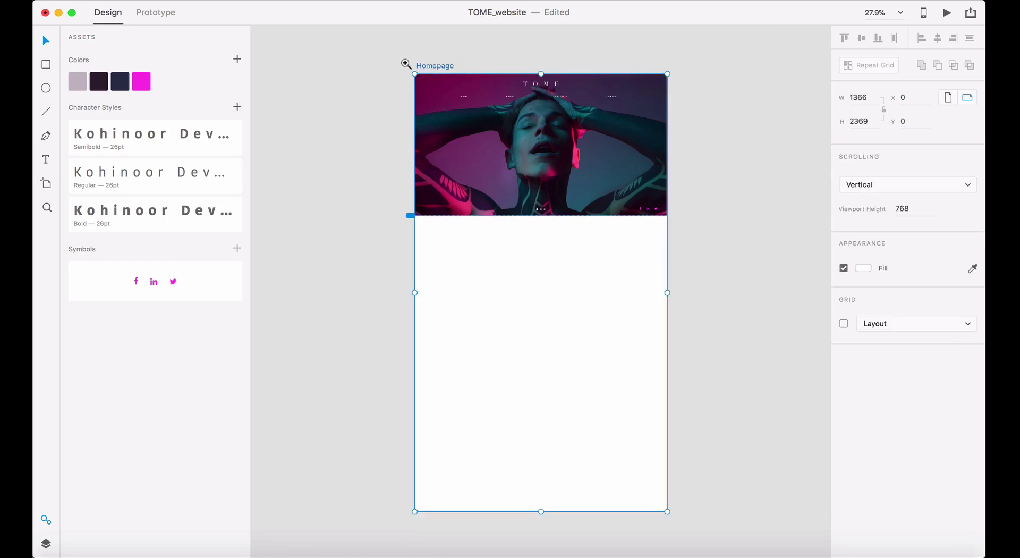
{"action": "left_click_drag", "start_coordinate": [407, 64], "coordinate": [473, 127]}
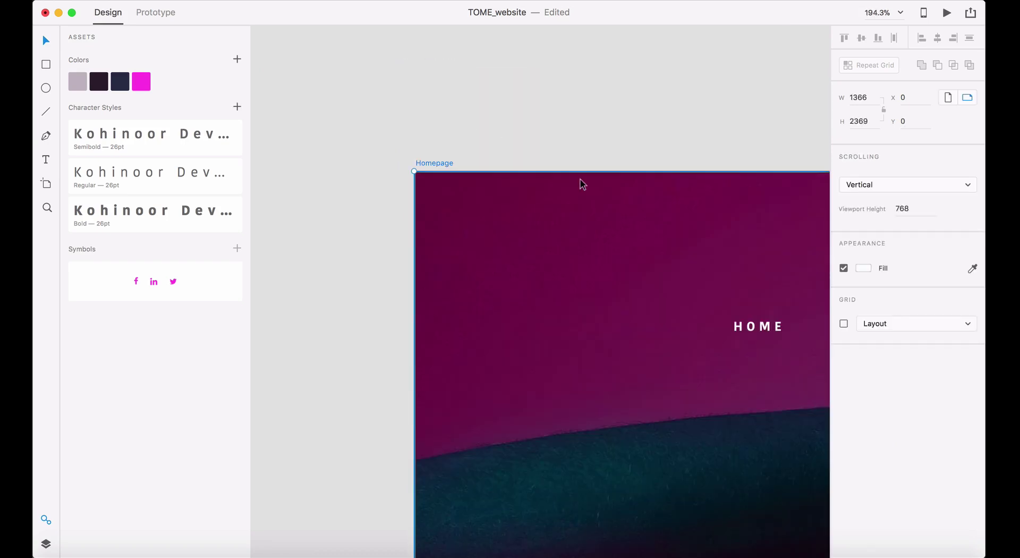
{"action": "key", "text": "super+0"}
{"action": "left_click", "coordinate": [693, 272]}
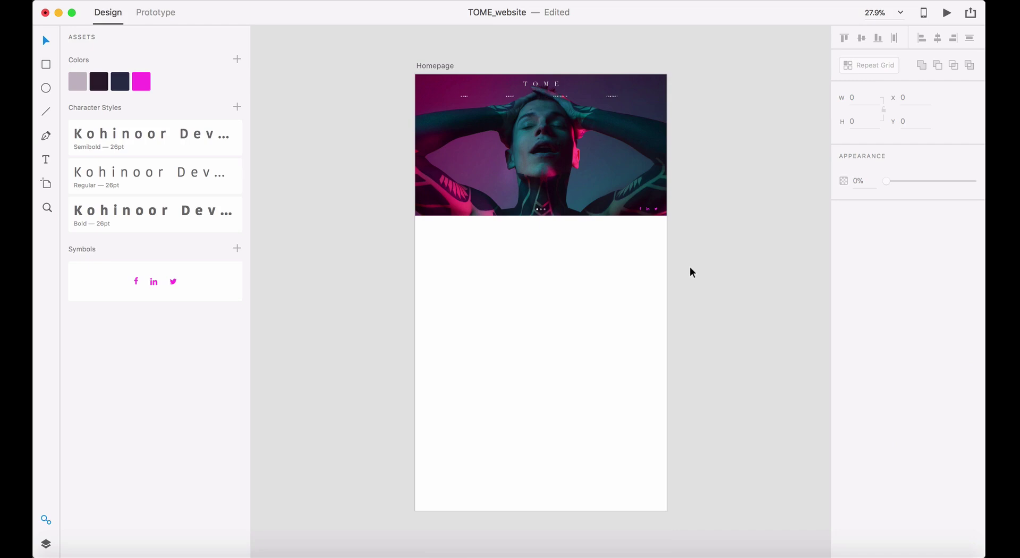
- Switch to InDesign and copy the heading "POPULARITY IS FOR MEDIOCRE PEOPLE" from Tome Content.indd
{"action": "key", "text": "super+Tab"}
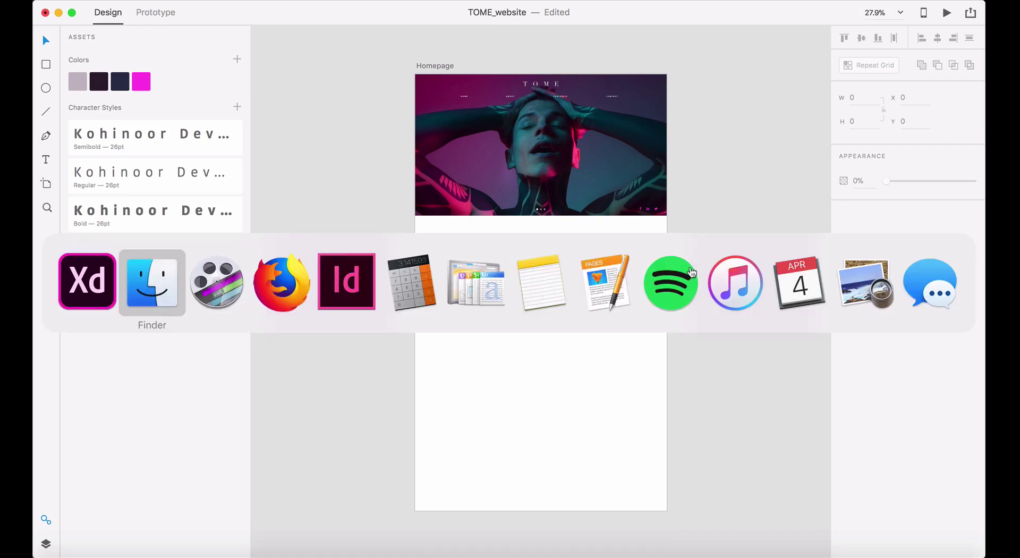
{"action": "key", "text": "super+Tab"}
{"action": "key", "text": "super+Tab"}
{"action": "key", "text": "super+Tab"}
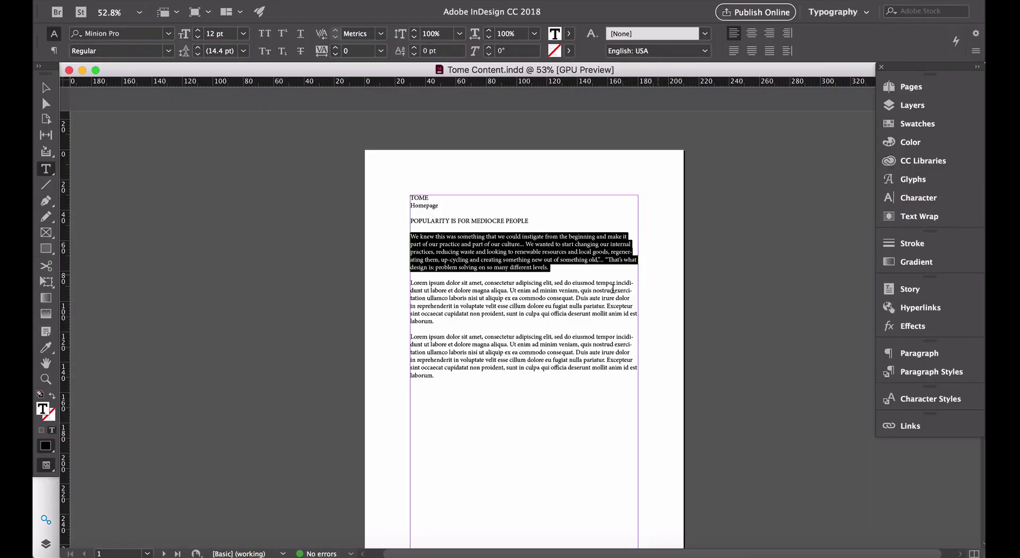
{"action": "left_click", "coordinate": [572, 350]}
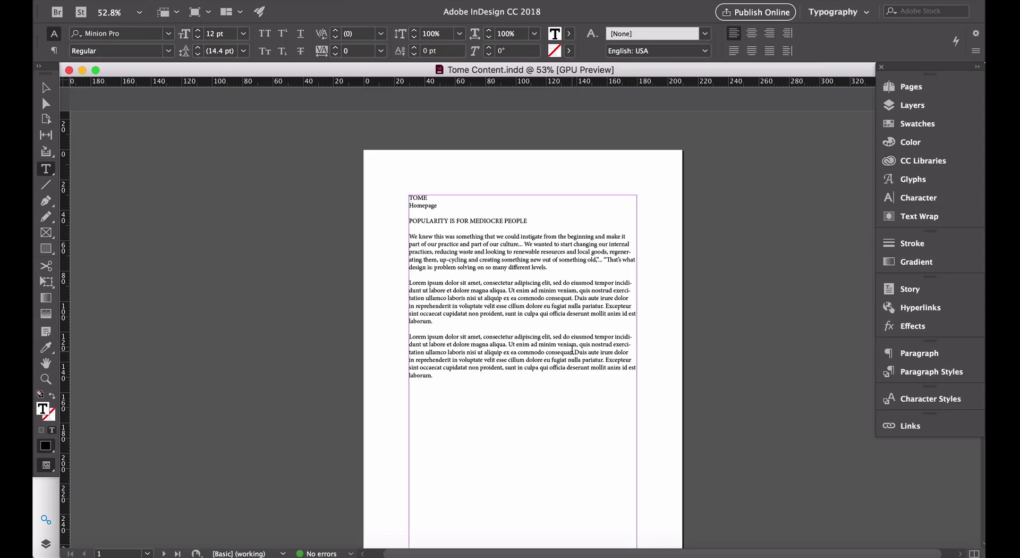
{"action": "scroll", "coordinate": [572, 349], "scroll_direction": "right", "scroll_amount": 2}
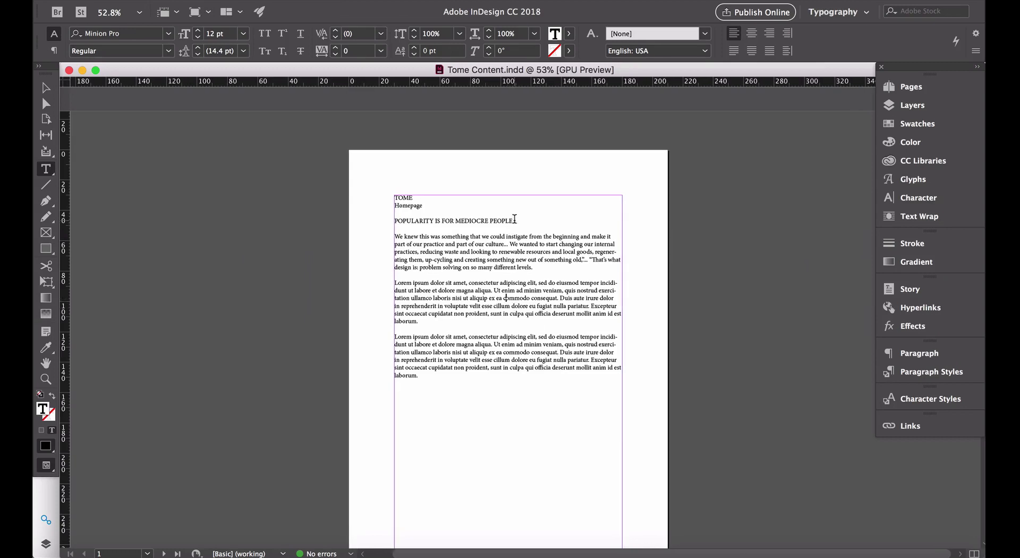
{"action": "left_click_drag", "start_coordinate": [515, 219], "coordinate": [378, 221]}
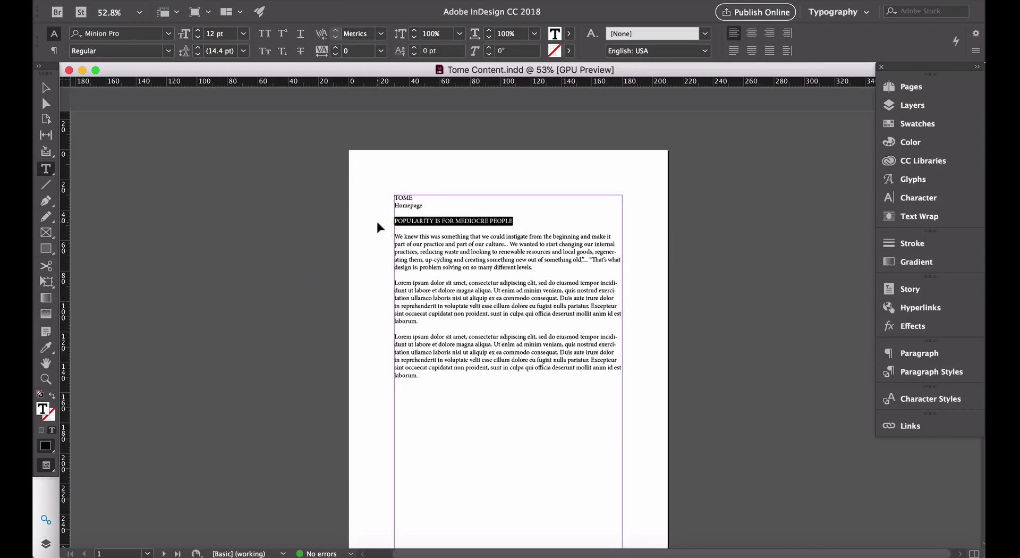
- Return to Adobe XD and paste the copied heading into a new text box about 867 × 101 below the hero image
{"action": "key", "text": "super+Tab"}
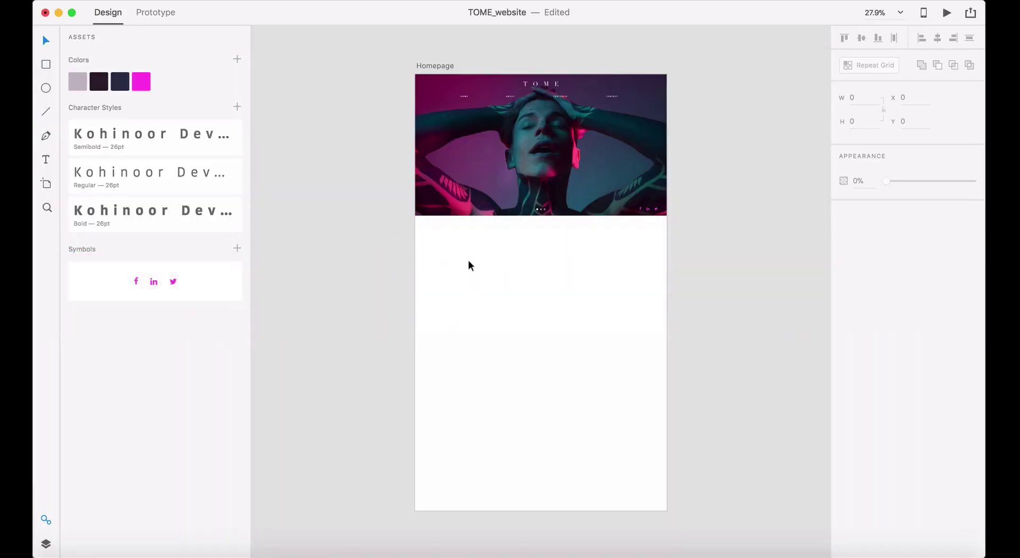
{"action": "left_click", "coordinate": [45, 160]}
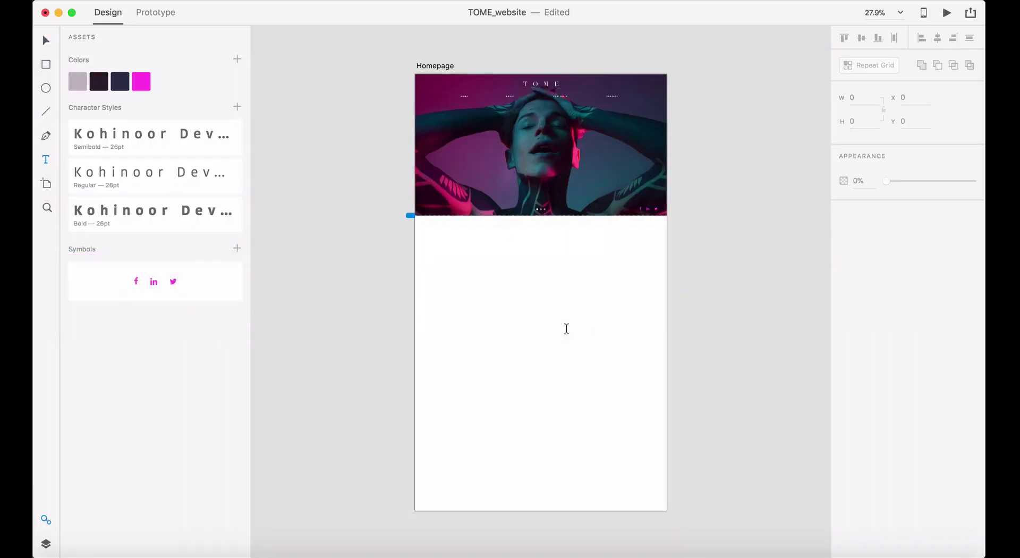
{"action": "left_click_drag", "start_coordinate": [458, 264], "coordinate": [614, 246]}
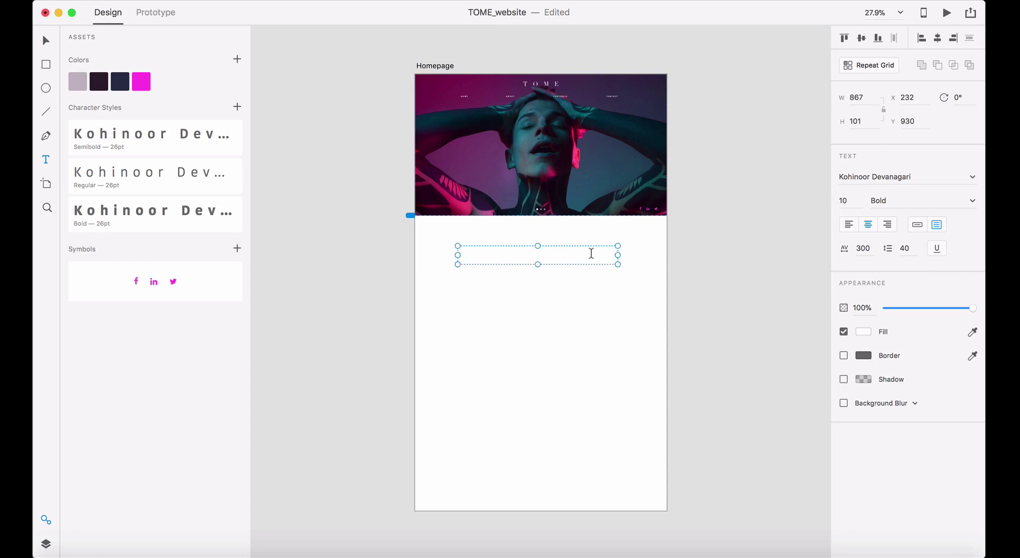
{"action": "key", "text": "super+a"}
{"action": "double_click", "coordinate": [591, 253]}
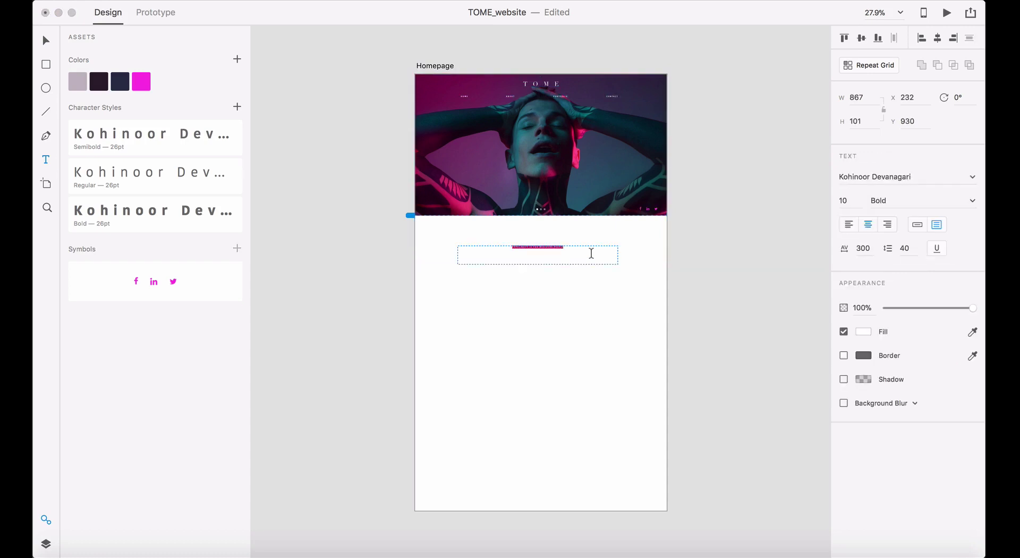
- Try to fill the heading text with the saved dark navy colour
{"action": "key", "text": "Escape"}
{"action": "double_click", "coordinate": [592, 253]}
{"action": "key", "text": "Escape"}
{"action": "double_click", "coordinate": [592, 253]}
{"action": "left_click", "coordinate": [864, 332]}
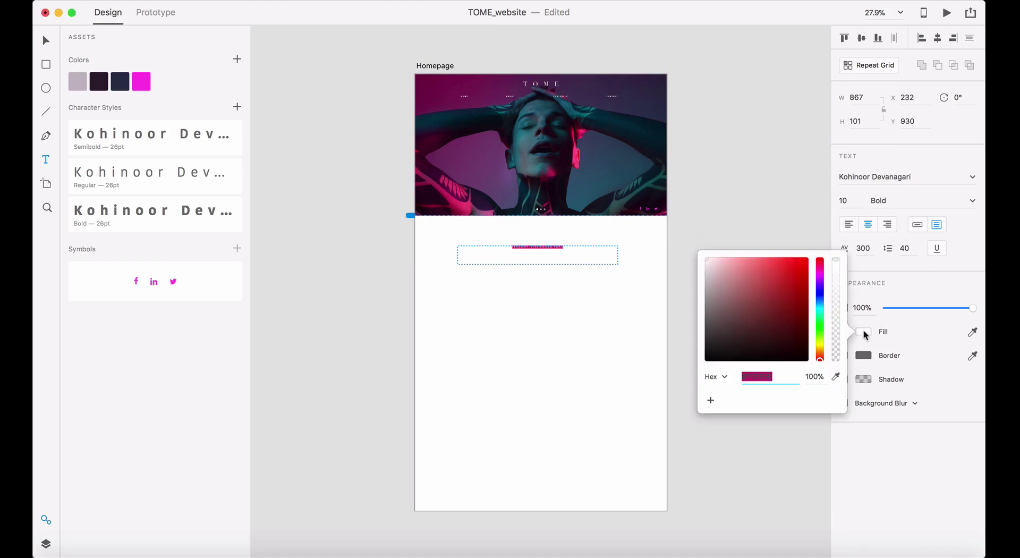
{"action": "left_click", "coordinate": [121, 87]}
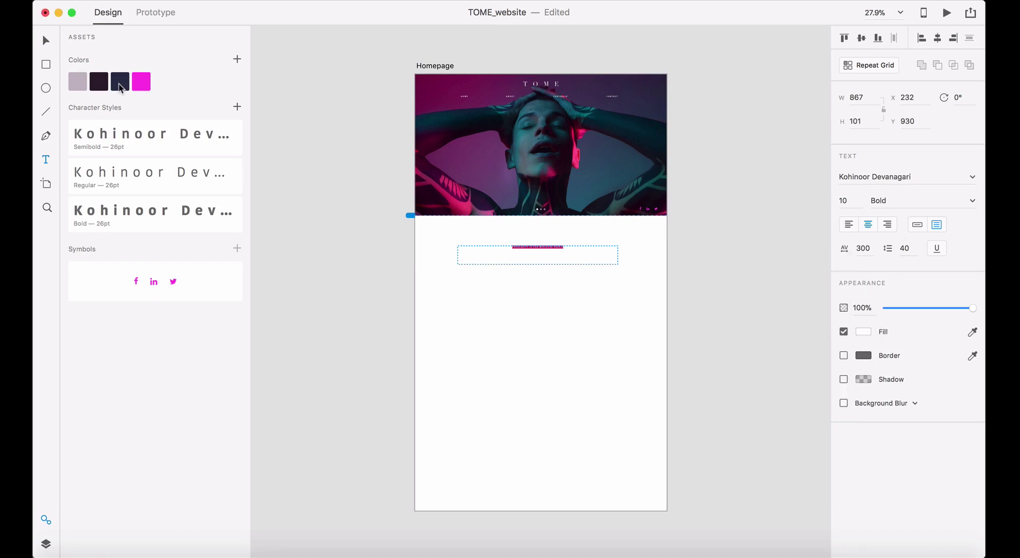
- Set the heading's font size to 30
{"action": "double_click", "coordinate": [847, 202]}
{"action": "type", "text": "20"}
{"action": "key", "text": "Return"}
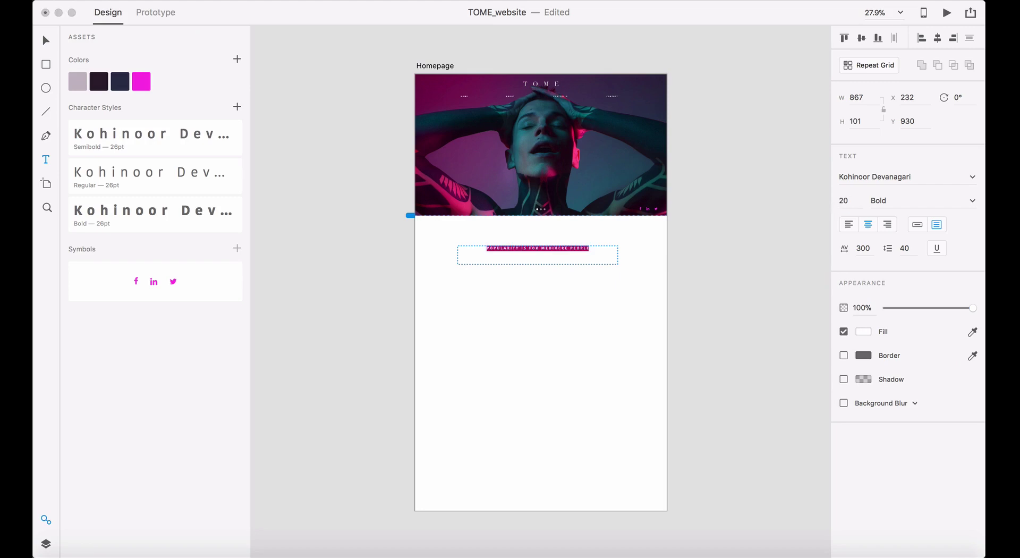
{"action": "double_click", "coordinate": [837, 200]}
{"action": "type", "text": "30"}
{"action": "key", "text": "Return"}
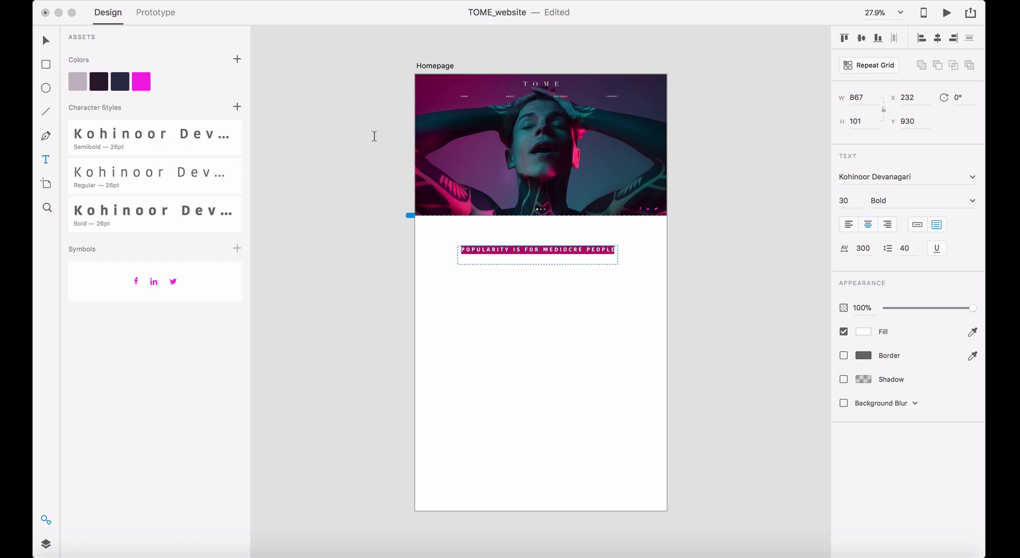
- Fill the heading text with the dark navy sampled from the saved colour swatches
{"action": "left_click", "coordinate": [47, 41]}
{"action": "left_click", "coordinate": [373, 286]}
{"action": "left_click", "coordinate": [524, 258]}
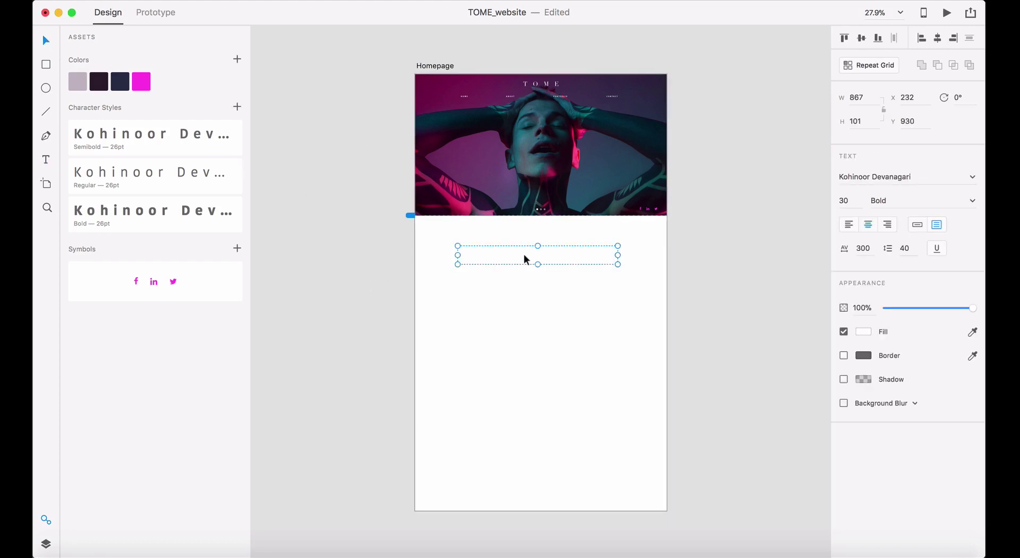
{"action": "double_click", "coordinate": [524, 255]}
{"action": "left_click", "coordinate": [864, 333]}
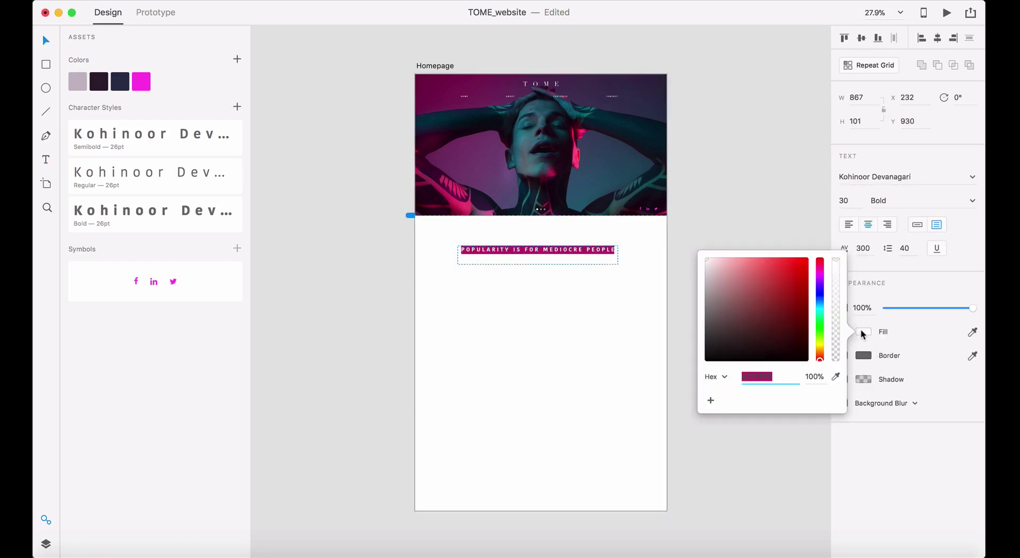
{"action": "left_click", "coordinate": [836, 376]}
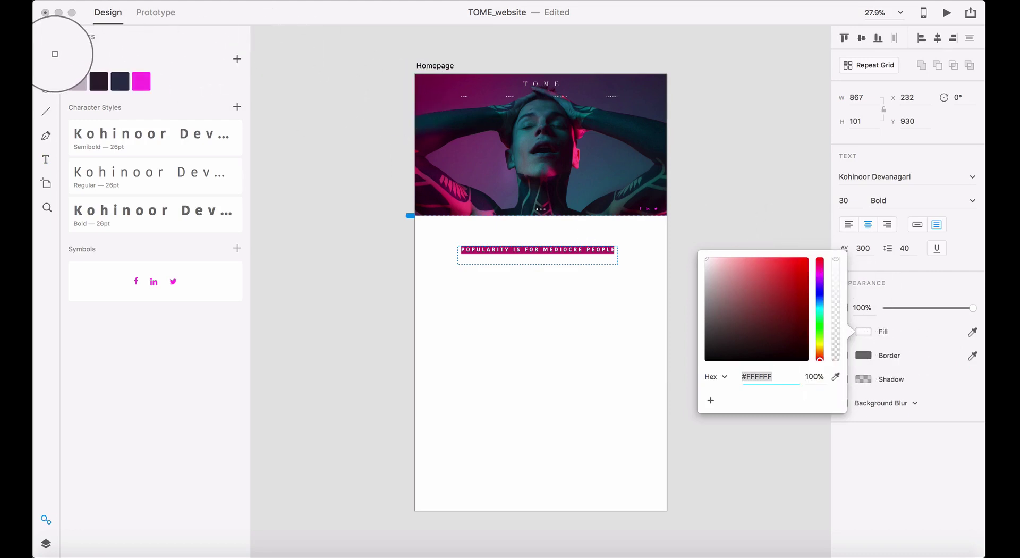
{"action": "left_click", "coordinate": [119, 81]}
{"action": "left_click", "coordinate": [46, 41]}
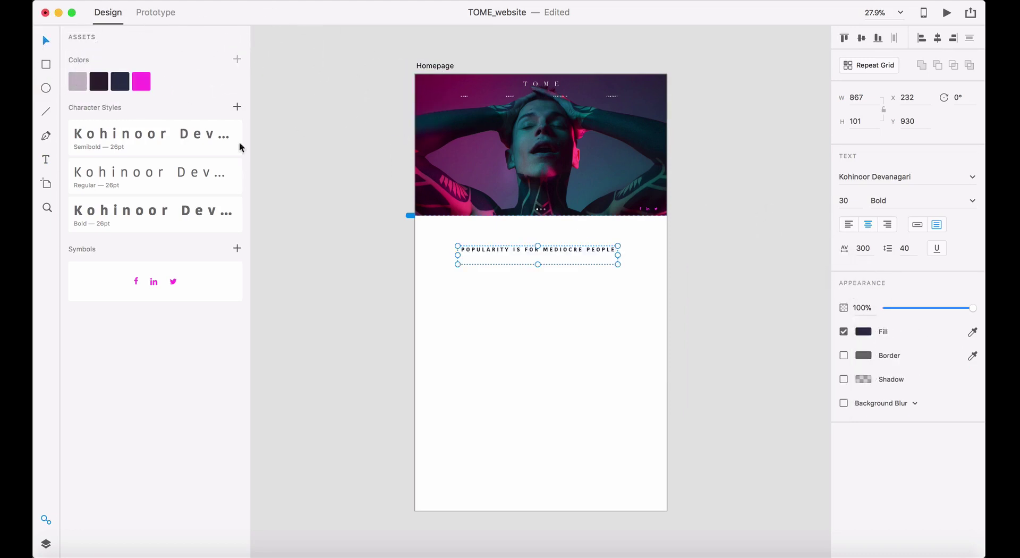
- Move the heading up to Y 899, centred horizontally on the artboard, and convert it to point text
{"action": "left_click", "coordinate": [366, 197]}
{"action": "left_click_drag", "start_coordinate": [565, 247], "coordinate": [575, 241]}
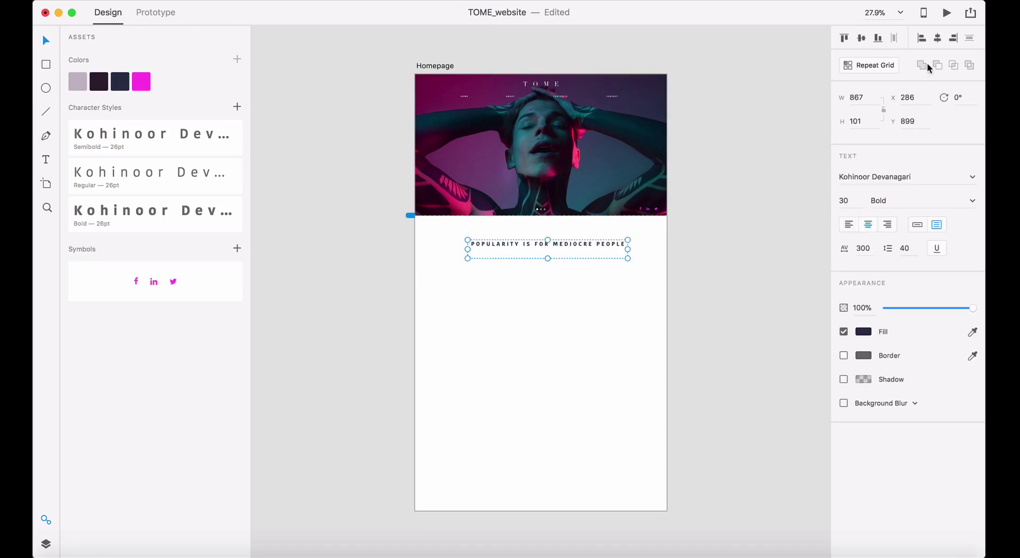
{"action": "left_click", "coordinate": [938, 37]}
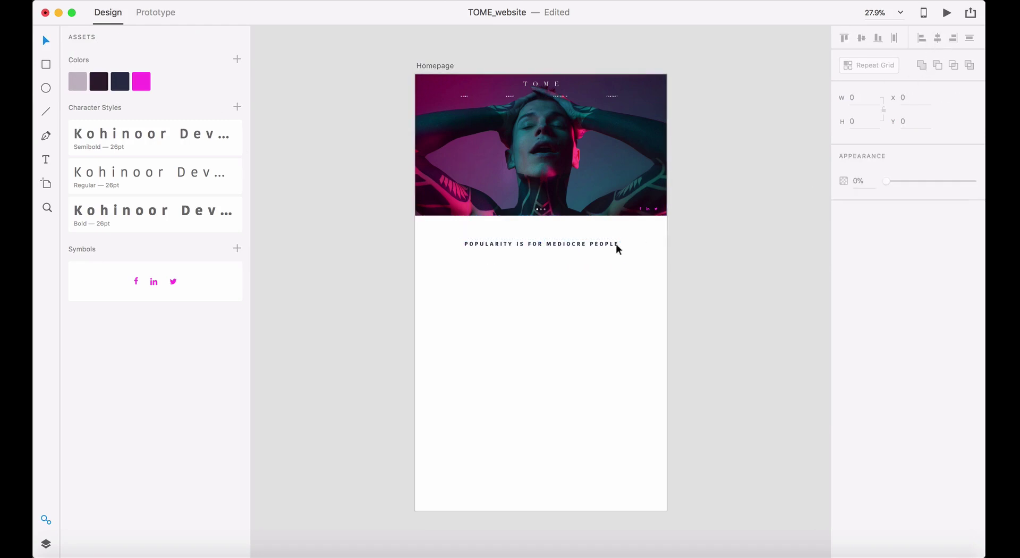
{"action": "left_click", "coordinate": [917, 230]}
{"action": "left_click", "coordinate": [733, 263]}
- Recolour the words MEDIOCRE PEOPLE in the heading with the saved magenta colour
{"action": "left_click", "coordinate": [587, 244]}
{"action": "double_click", "coordinate": [588, 245]}
{"action": "left_click", "coordinate": [588, 244]}
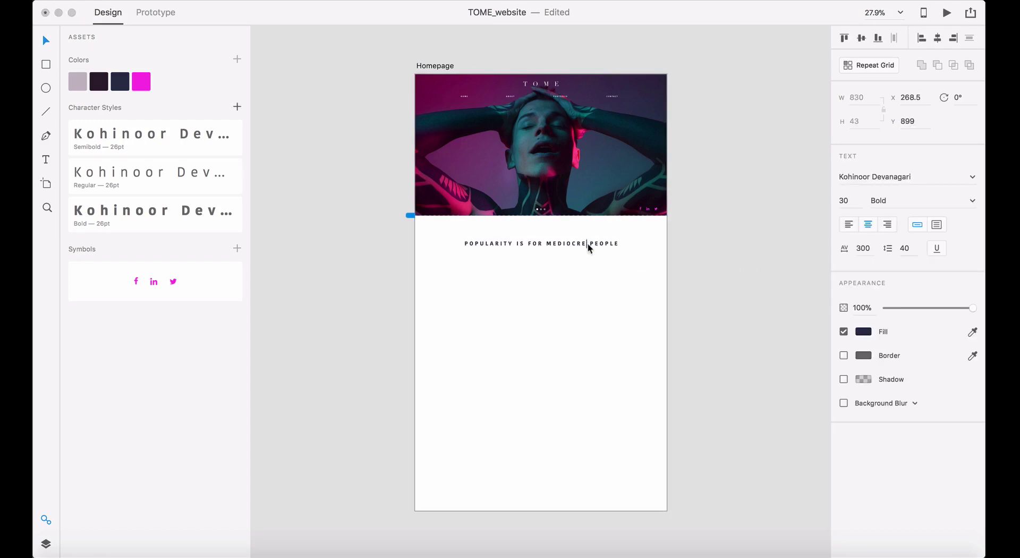
{"action": "left_click_drag", "start_coordinate": [547, 243], "coordinate": [637, 244]}
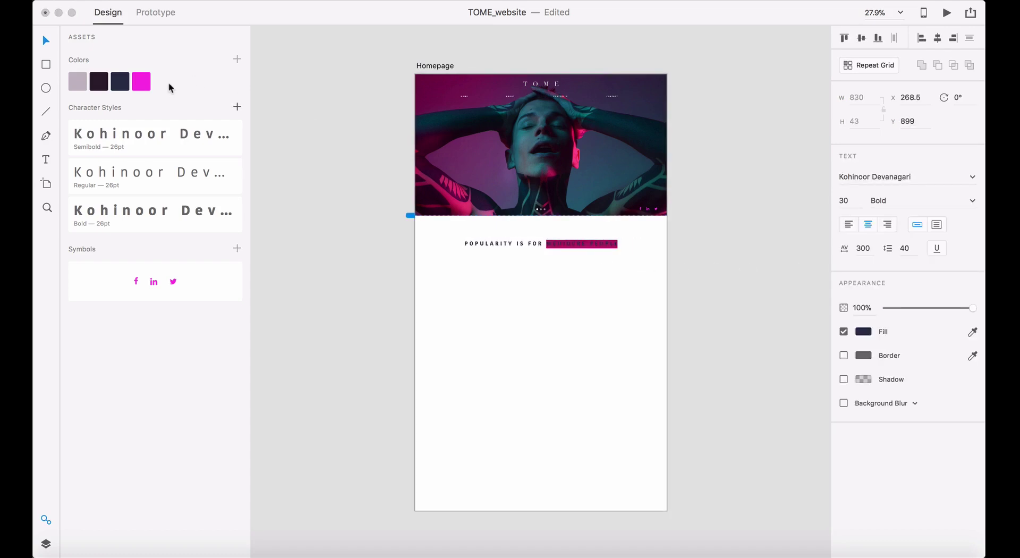
{"action": "left_click", "coordinate": [148, 83]}
{"action": "key", "text": "Escape"}
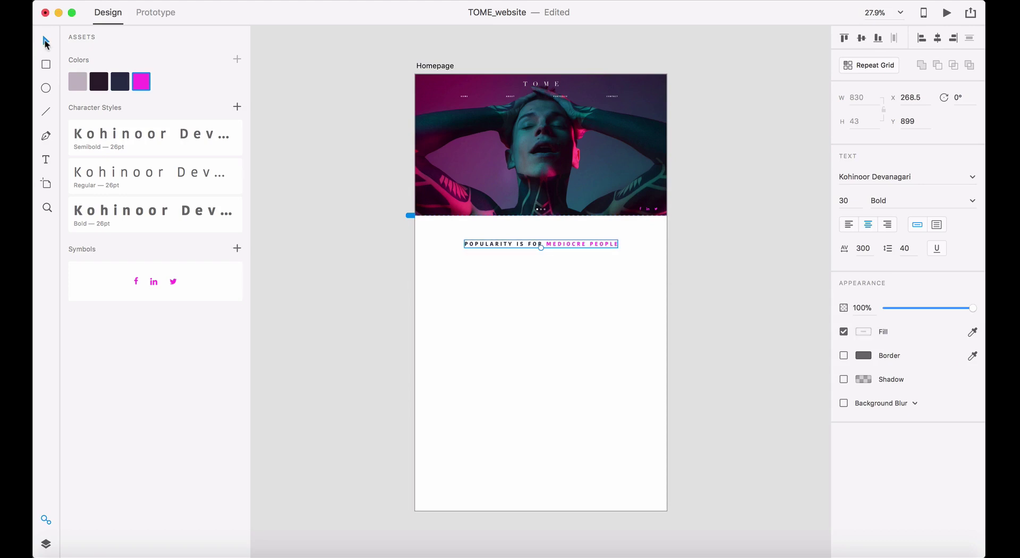
{"action": "left_click", "coordinate": [726, 209]}
- Set the whole heading's font size to 24 and its character spacing to 500
{"action": "left_click", "coordinate": [598, 248]}
{"action": "double_click", "coordinate": [598, 248]}
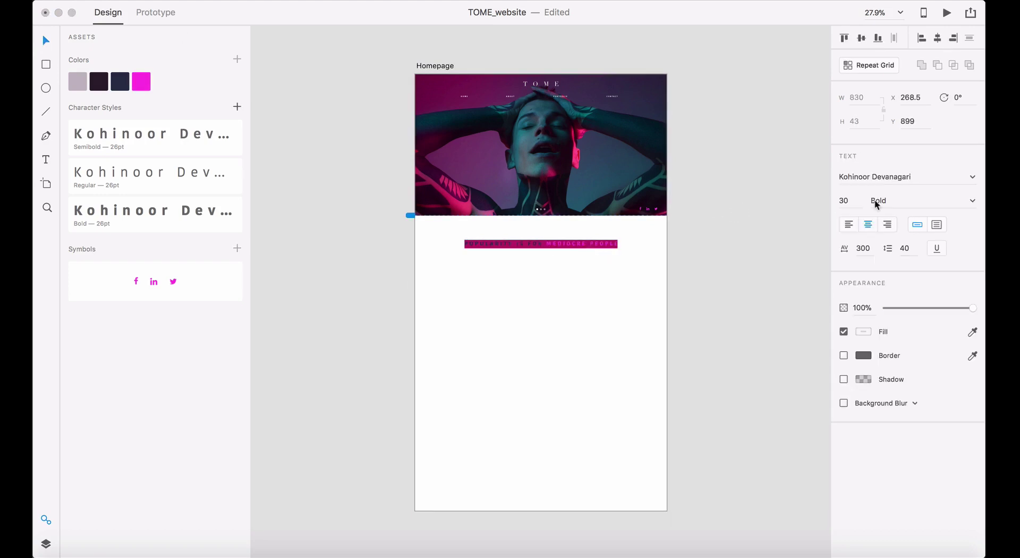
{"action": "left_click", "coordinate": [844, 201]}
{"action": "type", "text": "24"}
{"action": "key", "text": "Return"}
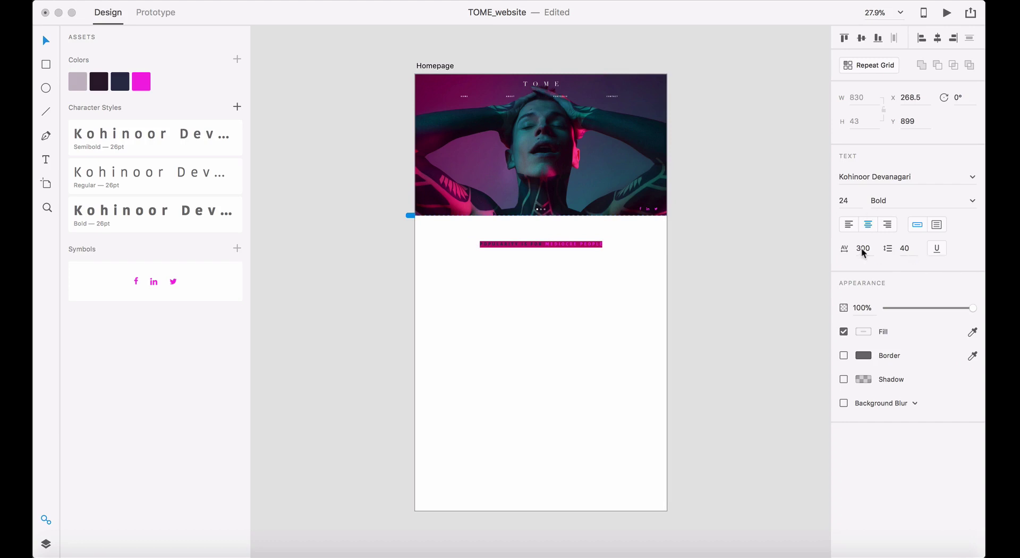
{"action": "left_click_drag", "start_coordinate": [864, 248], "coordinate": [857, 248]}
{"action": "type", "text": "5"}
{"action": "key", "text": "Return"}
{"action": "key", "text": "Escape"}
{"action": "left_click", "coordinate": [675, 266]}
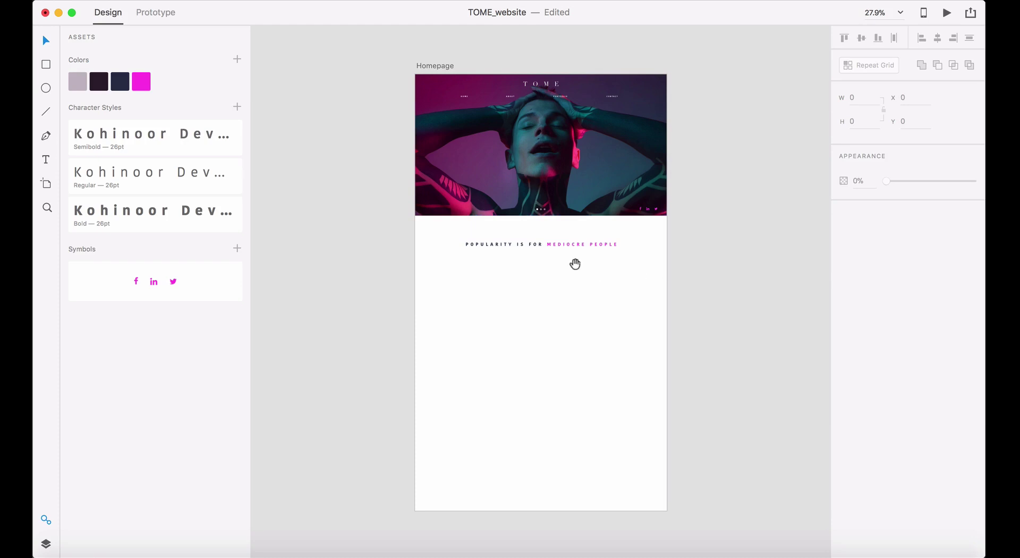
- Move the heading up to the hero image's lower edge, and nudge it down in 10 px increments to leave a gap of about 115 px
{"action": "scroll", "coordinate": [559, 235], "scroll_direction": "up", "scroll_amount": 3}
{"action": "left_click", "coordinate": [604, 254]}
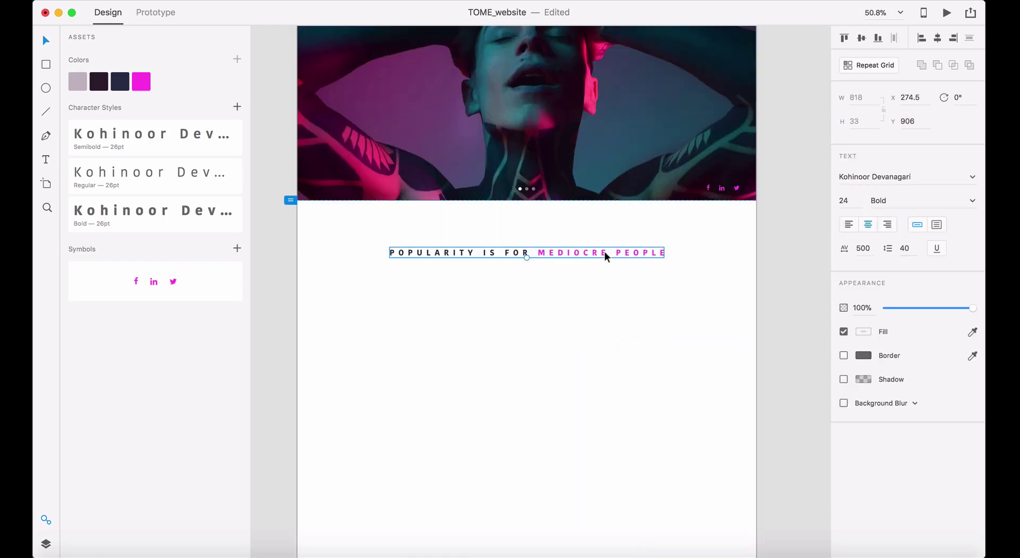
{"action": "left_click", "coordinate": [748, 282]}
{"action": "left_click", "coordinate": [635, 253]}
{"action": "left_click_drag", "start_coordinate": [633, 248], "coordinate": [633, 202]}
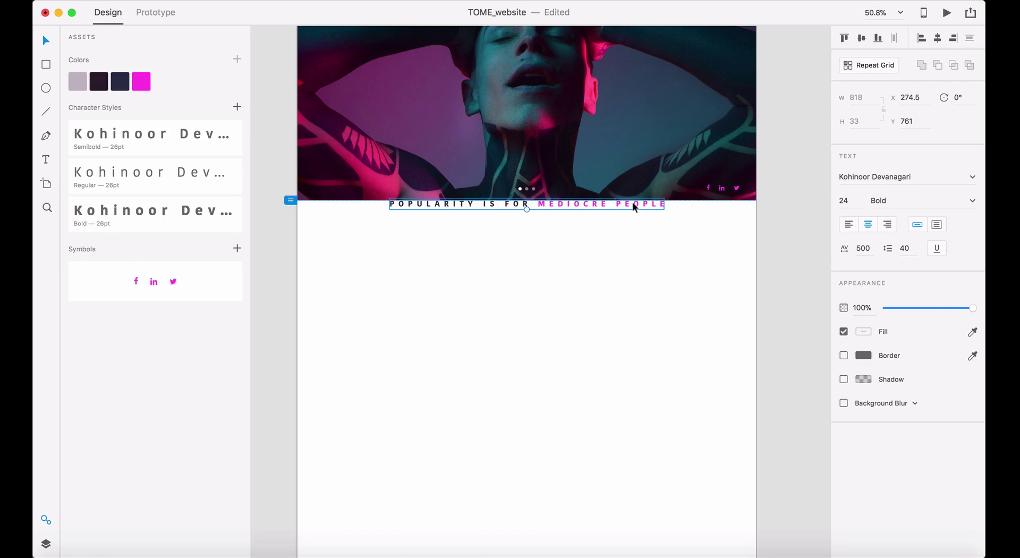
{"action": "key", "text": "shift+Down"}
{"action": "key", "text": "shift+Down"}
{"action": "key", "text": "shift+Down"}
{"action": "key", "text": "shift+Down"}
{"action": "key", "text": "shift+Down"}
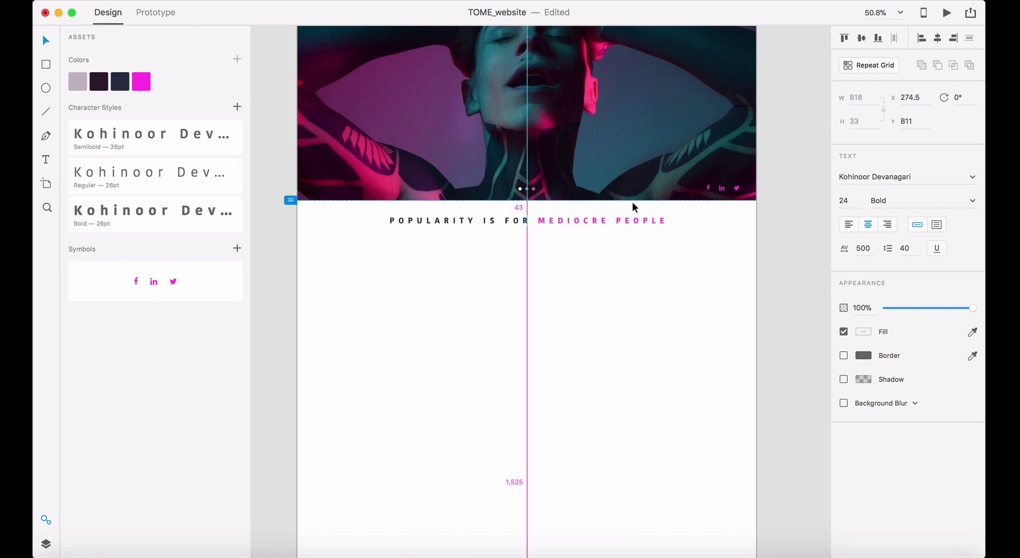
{"action": "key", "text": "shift+Down"}
{"action": "key", "text": "shift+Down"}
{"action": "key", "text": "shift+Down"}
{"action": "key", "text": "shift+Down"}
{"action": "key", "text": "shift+Down"}
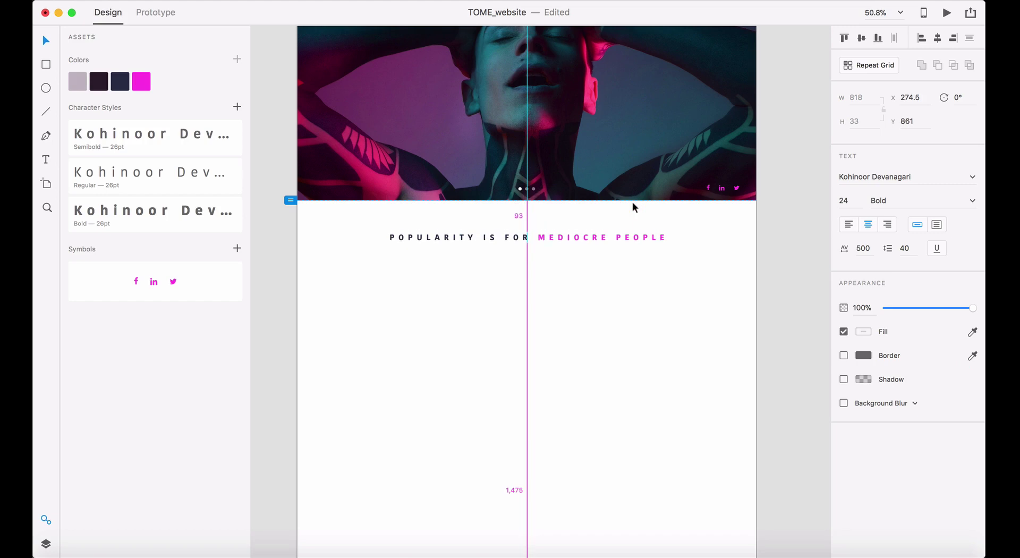
{"action": "key", "text": "shift+Down"}
{"action": "key", "text": "shift+Down"}
{"action": "key", "text": "shift+Down"}
{"action": "left_click", "coordinate": [639, 328]}
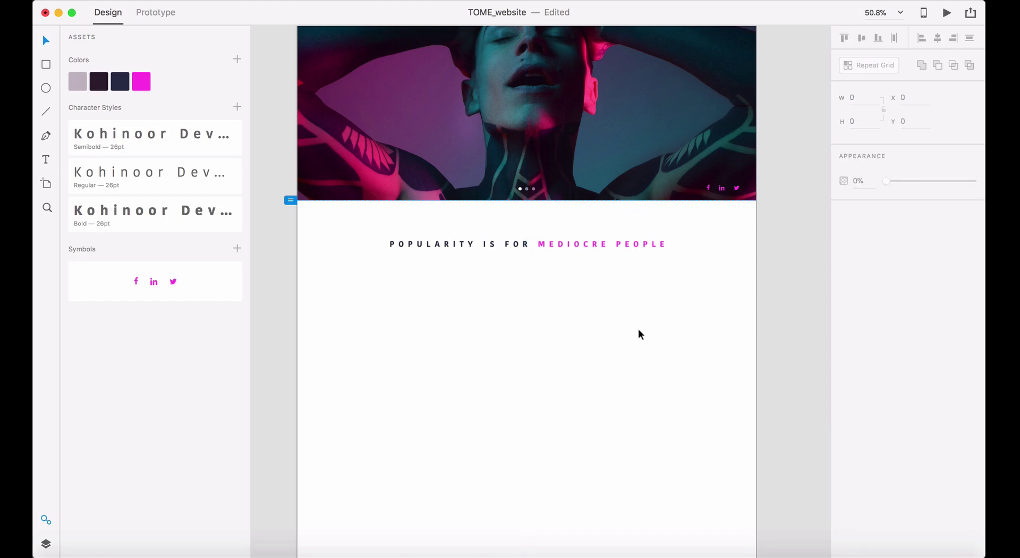
- Turn on the layout grid for the Homepage artboard
{"action": "scroll", "coordinate": [639, 330], "scroll_direction": "down", "scroll_amount": 3}
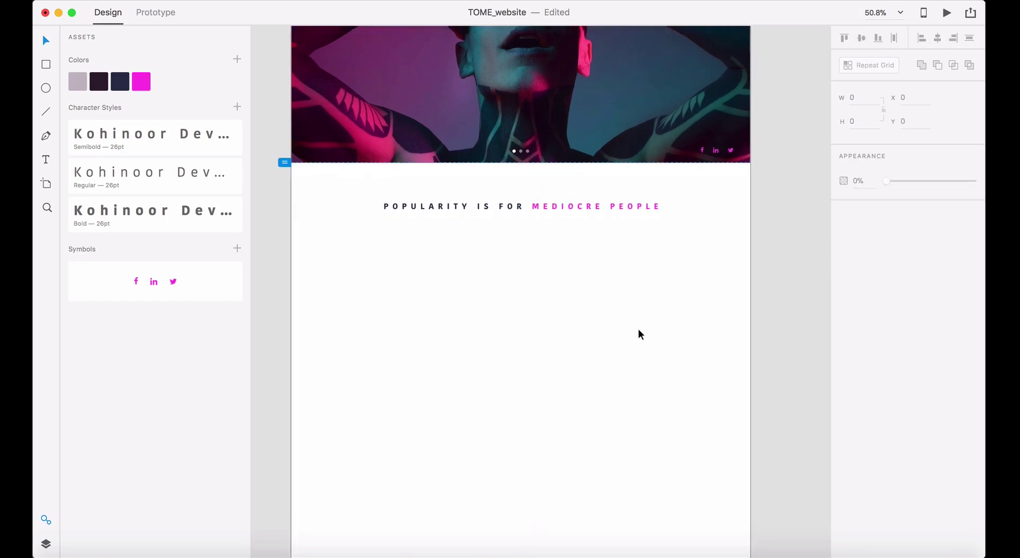
{"action": "scroll", "coordinate": [575, 296], "scroll_direction": "up", "scroll_amount": 5}
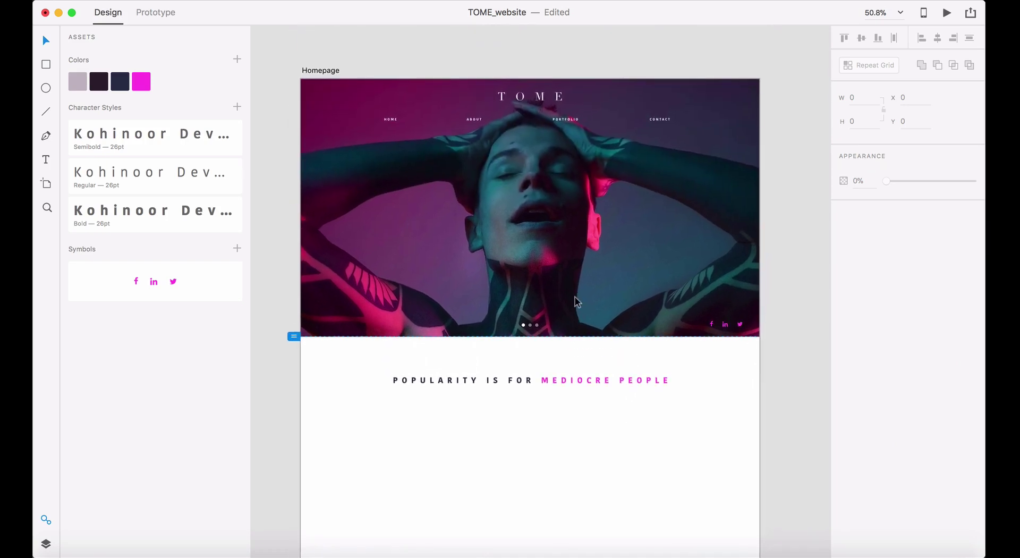
{"action": "left_click", "coordinate": [320, 73]}
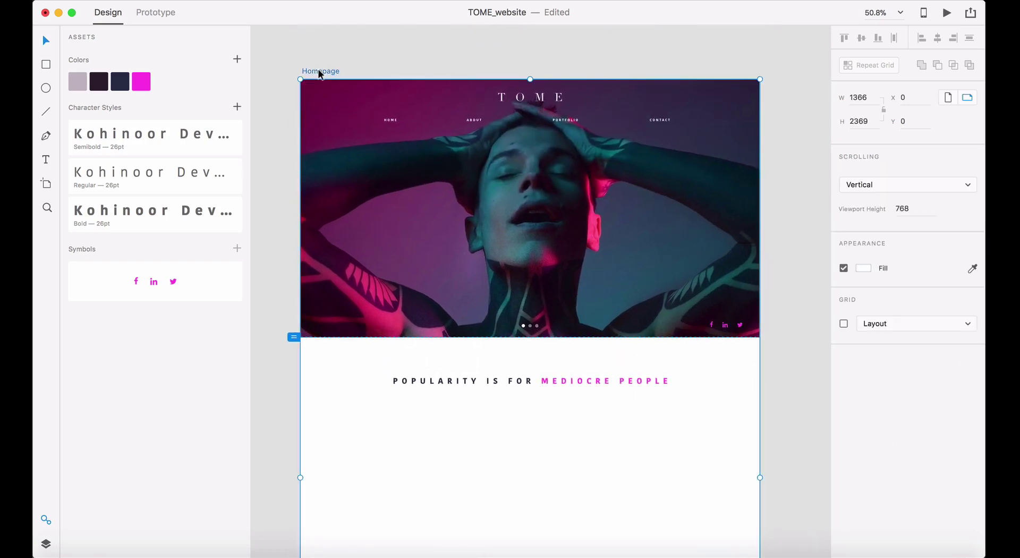
{"action": "left_click", "coordinate": [844, 323]}
{"action": "scroll", "coordinate": [749, 477], "scroll_direction": "down", "scroll_amount": 4}
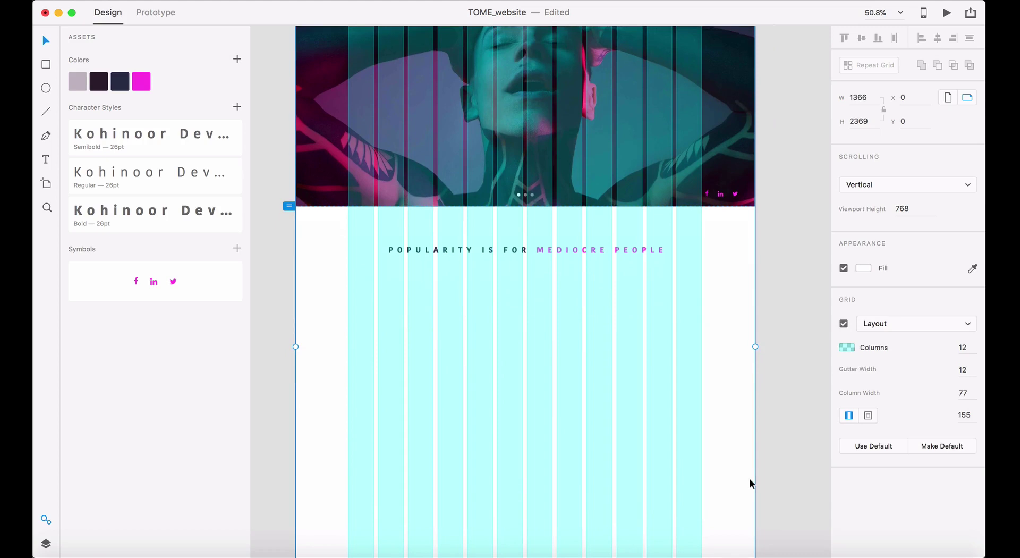
- Draw a 789 by 484 rectangle below the heading at X 155, Y 1014, spanning the first nine grid columns
{"action": "left_click", "coordinate": [47, 66]}
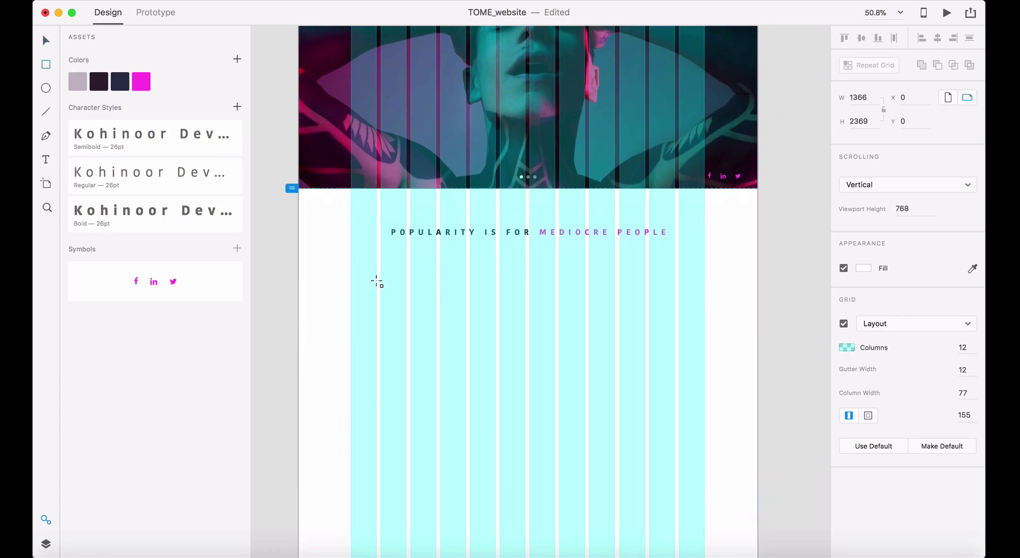
{"action": "mouse_move", "coordinate": [351, 271]}
{"action": "left_mouse_down"}
{"action": "mouse_move", "coordinate": [567, 408]}
{"action": "mouse_move", "coordinate": [582, 401]}
{"action": "left_mouse_up"}
{"action": "left_click_drag", "start_coordinate": [583, 405], "coordinate": [584, 419]}
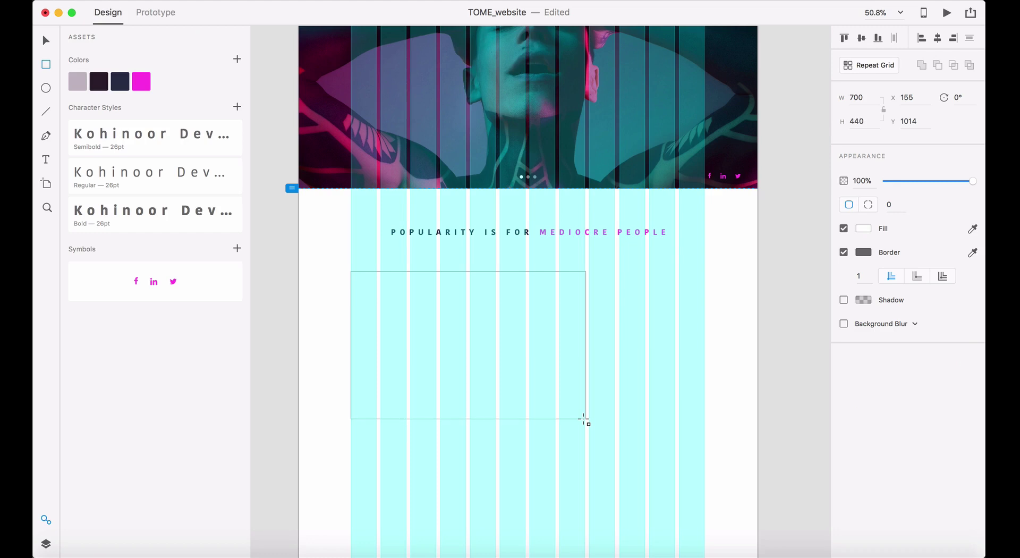
{"action": "left_click_drag", "start_coordinate": [584, 419], "coordinate": [585, 420]}
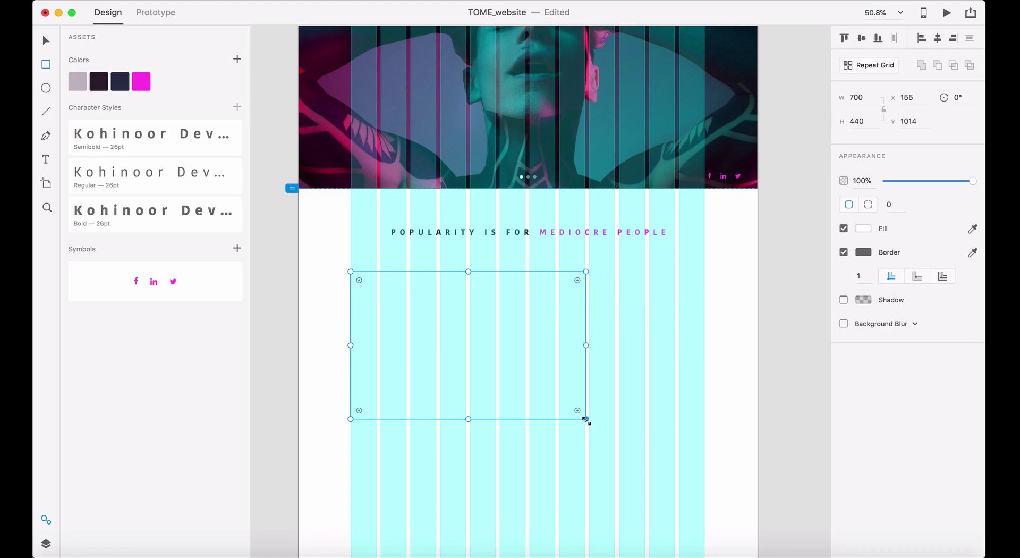
{"action": "left_click_drag", "start_coordinate": [586, 420], "coordinate": [616, 435]}
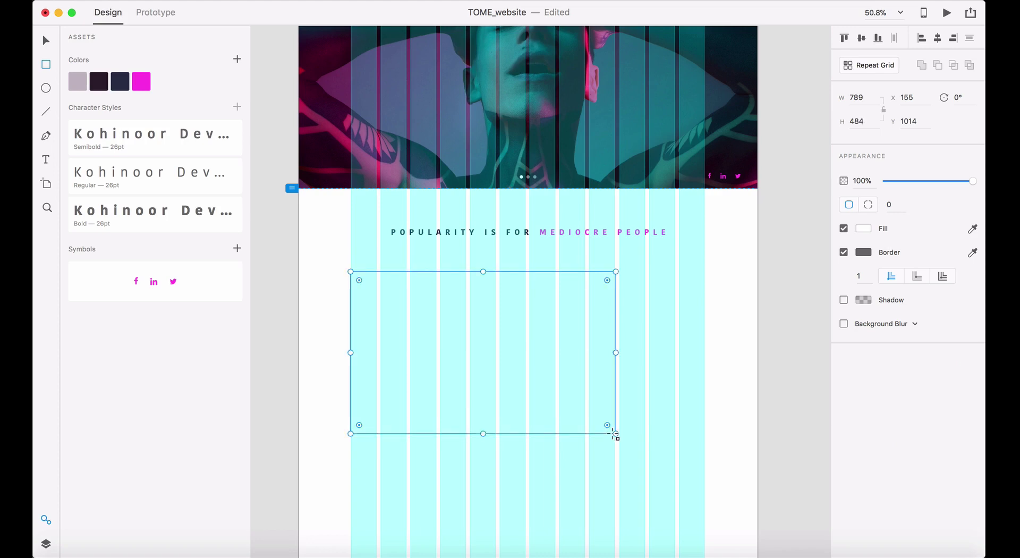
- Fill the rectangle with the image TOME_portfolio_2.jpg from the Jpegs folder in Finder
{"action": "key", "text": "super+Tab"}
{"action": "key", "text": "super+Tab"}
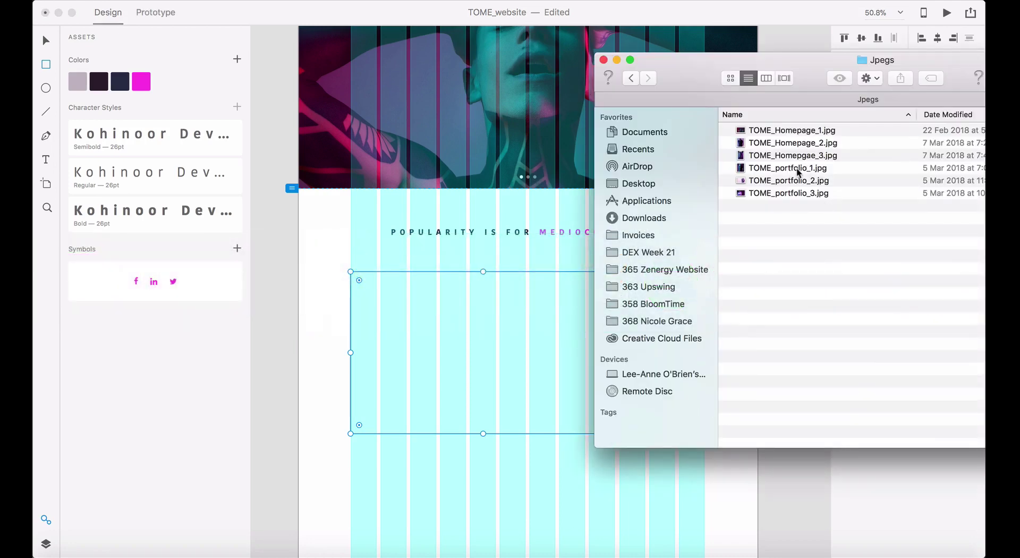
{"action": "left_click", "coordinate": [743, 184]}
{"action": "left_click_drag", "start_coordinate": [743, 184], "coordinate": [514, 306]}
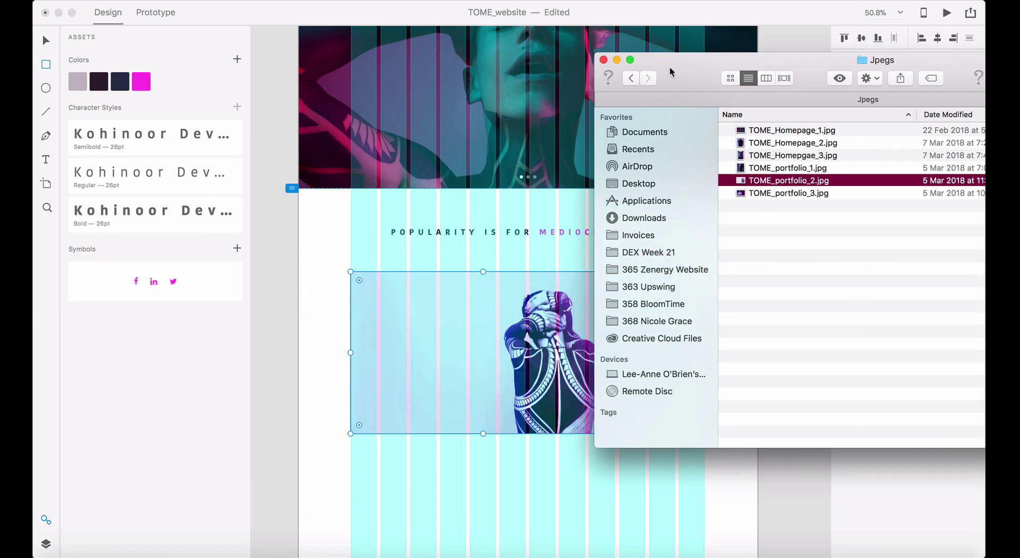
{"action": "left_click", "coordinate": [322, 333]}
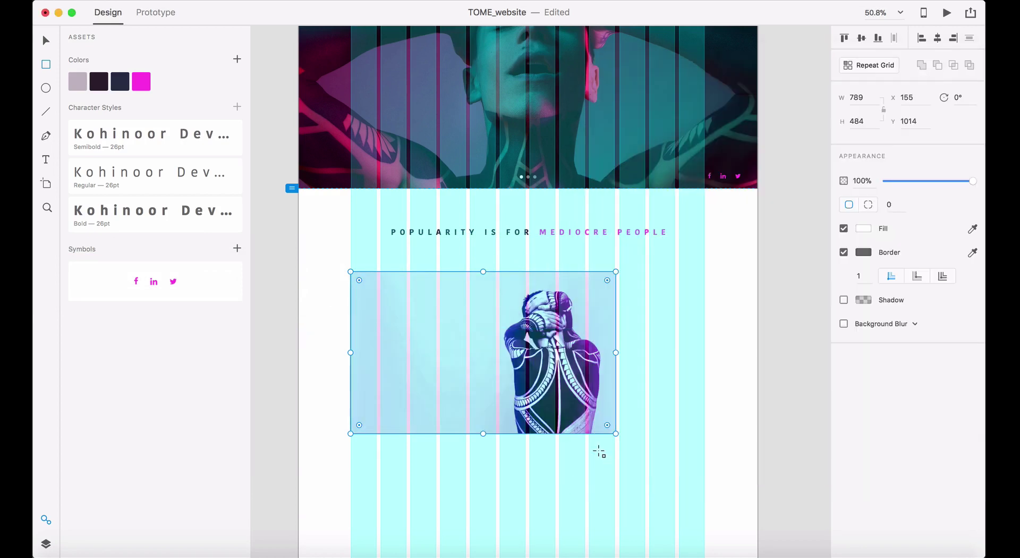
- Turn off the layout grid on the Homepage artboard
{"action": "scroll", "coordinate": [534, 293], "scroll_direction": "up", "scroll_amount": 5}
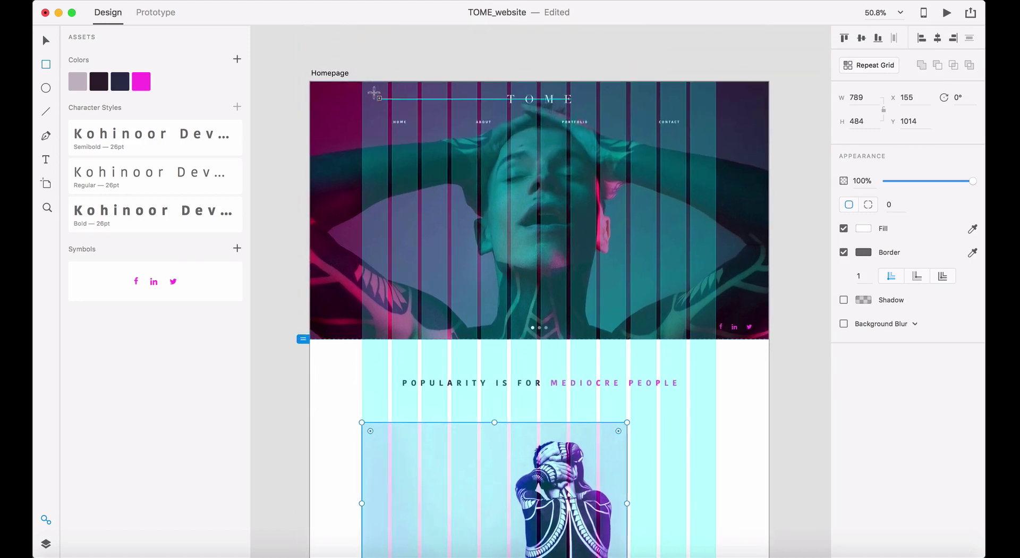
{"action": "left_click", "coordinate": [333, 73]}
{"action": "left_click", "coordinate": [843, 324]}
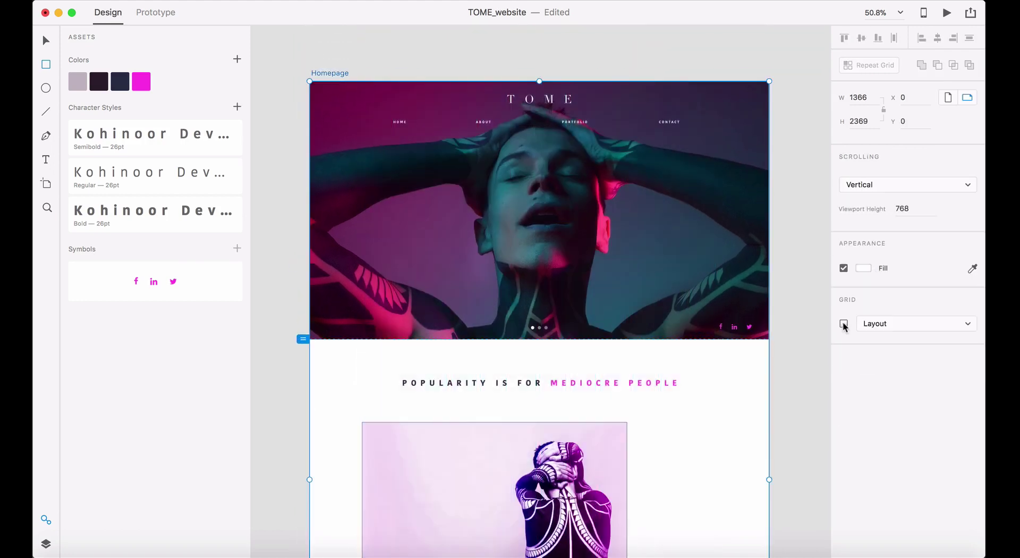
- Remove the border from the portfolio image's rectangle
{"action": "scroll", "coordinate": [710, 478], "scroll_direction": "down", "scroll_amount": 3}
{"action": "scroll", "coordinate": [710, 478], "scroll_direction": "down", "scroll_amount": 3}
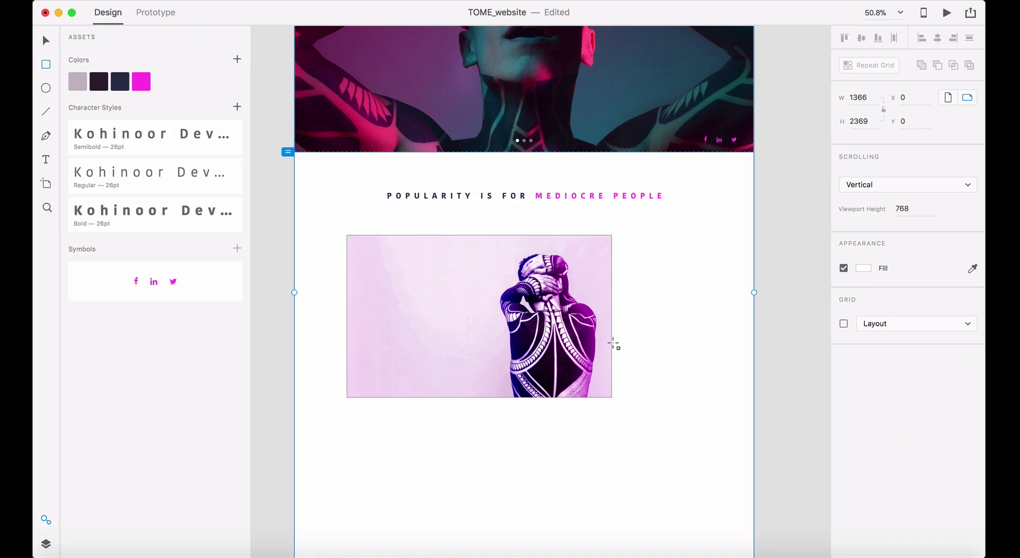
{"action": "key", "text": "v"}
{"action": "left_click", "coordinate": [597, 350]}
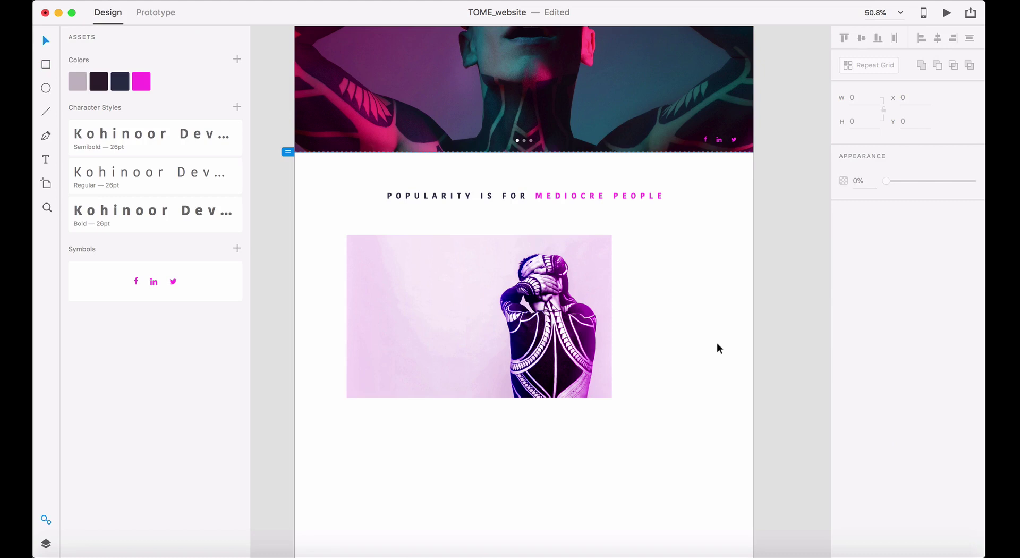
- Move the portfolio image up to the heading at Y 906, and nudge it down in 10 px increments to Y 1026
{"action": "left_click", "coordinate": [567, 315]}
{"action": "left_click_drag", "start_coordinate": [567, 313], "coordinate": [529, 231]}
{"action": "key", "text": "super+z"}
{"action": "key", "text": "Up"}
{"action": "key", "text": "Up"}
{"action": "key", "text": "Up"}
{"action": "key", "text": "Up"}
{"action": "key", "text": "Up"}
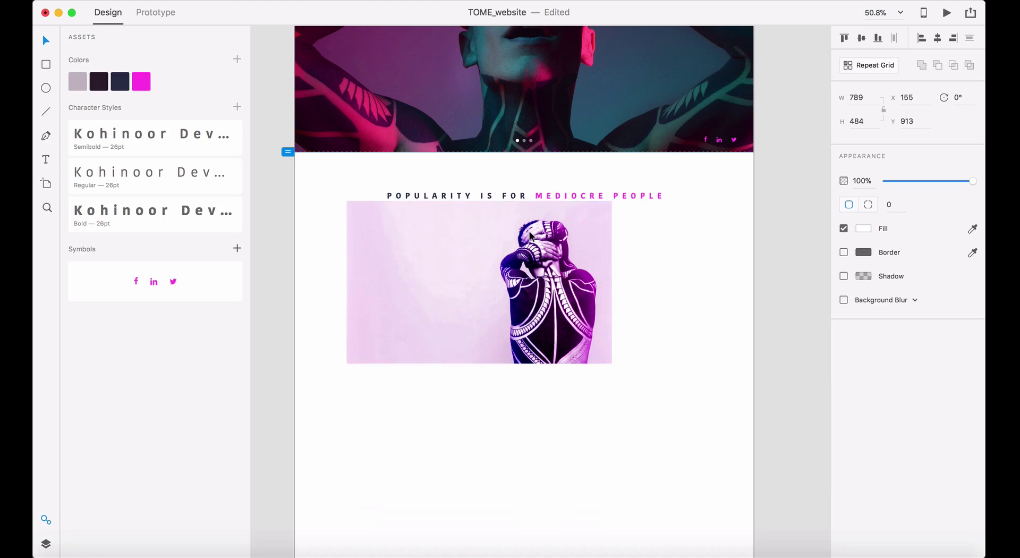
{"action": "key", "text": "Up"}
{"action": "key", "text": "Up"}
{"action": "key", "text": "Up"}
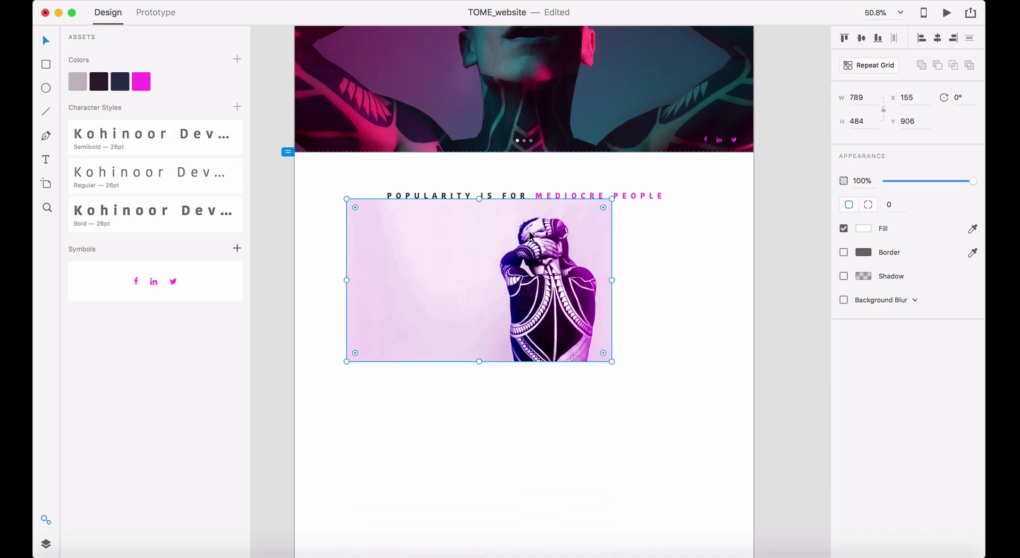
{"action": "key", "text": "shift+Down"}
{"action": "key", "text": "shift+Down"}
{"action": "key", "text": "shift+Down"}
{"action": "key", "text": "shift+Down"}
{"action": "key", "text": "shift+Down"}
{"action": "key", "text": "shift+Down"}
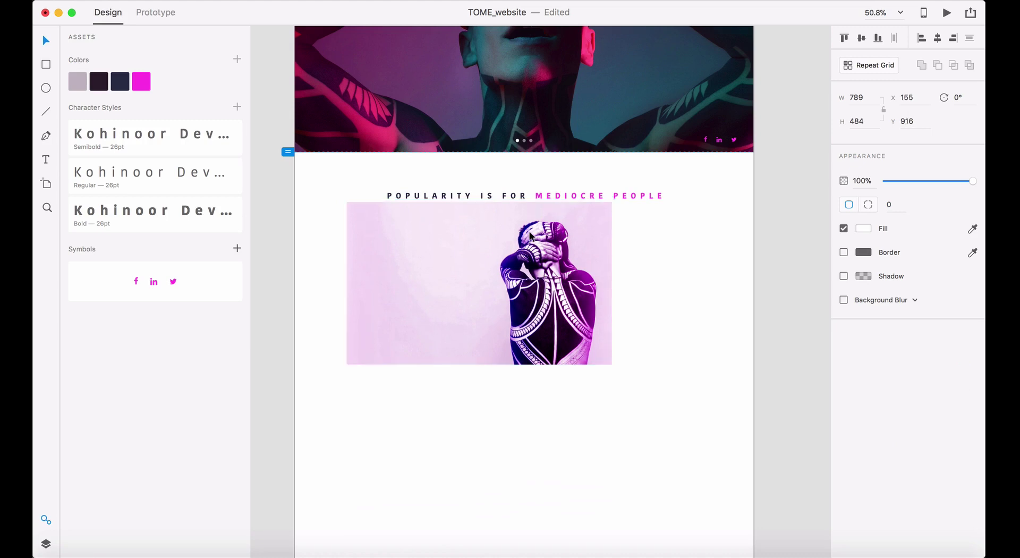
{"action": "key", "text": "shift+Down"}
{"action": "key", "text": "shift+Down"}
{"action": "key", "text": "shift+Down"}
{"action": "key", "text": "shift+Down"}
{"action": "key", "text": "shift+Down"}
{"action": "key", "text": "shift+Down"}
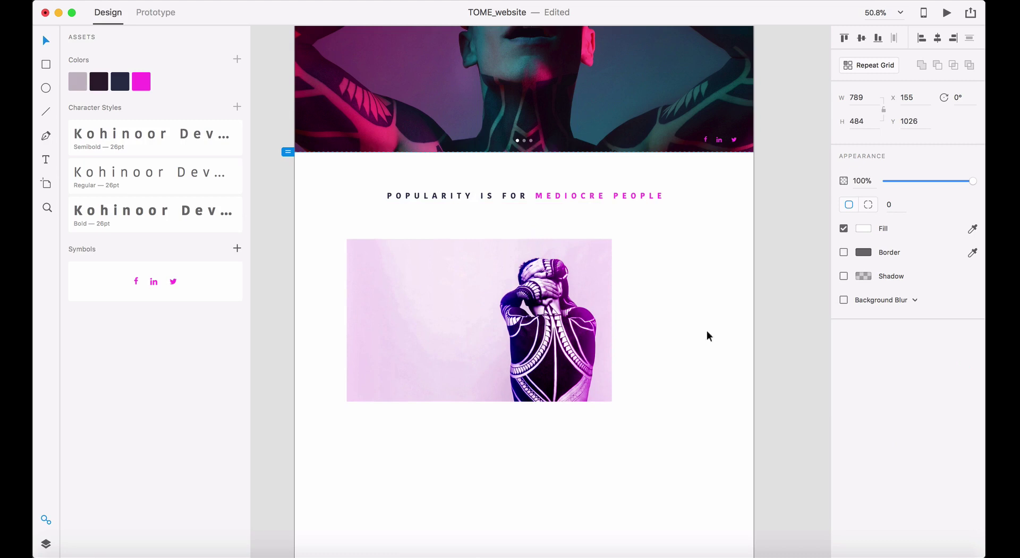
{"action": "left_click", "coordinate": [47, 160]}
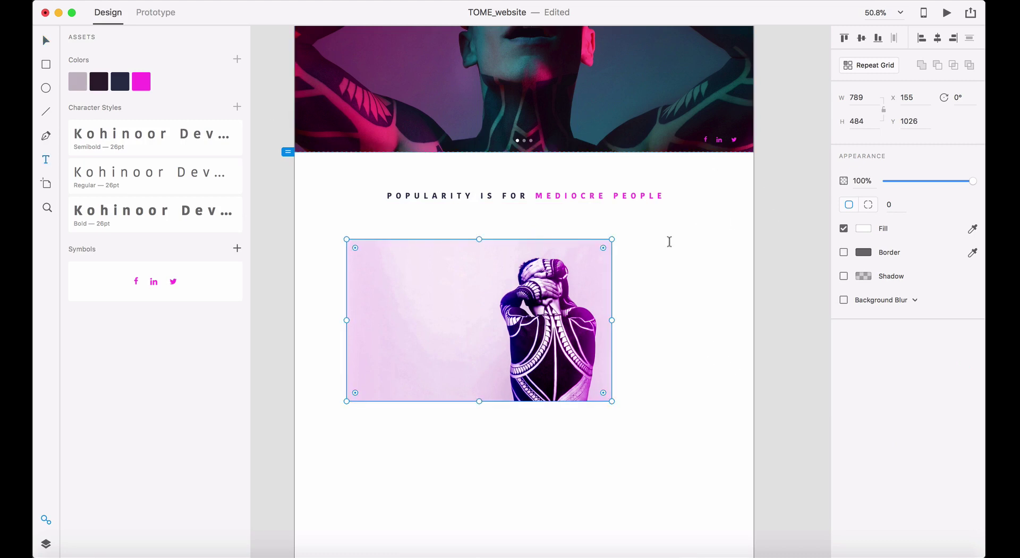
{"action": "left_click_drag", "start_coordinate": [626, 243], "coordinate": [722, 399]}
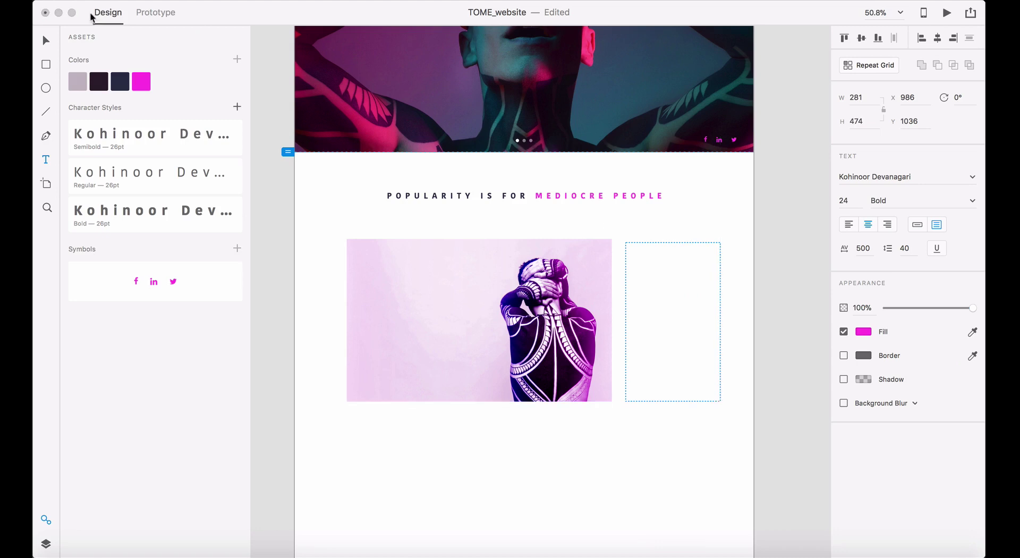
{"action": "left_click", "coordinate": [53, 42]}
{"action": "left_click", "coordinate": [671, 276]}
{"action": "left_click_drag", "start_coordinate": [744, 215], "coordinate": [592, 366]}
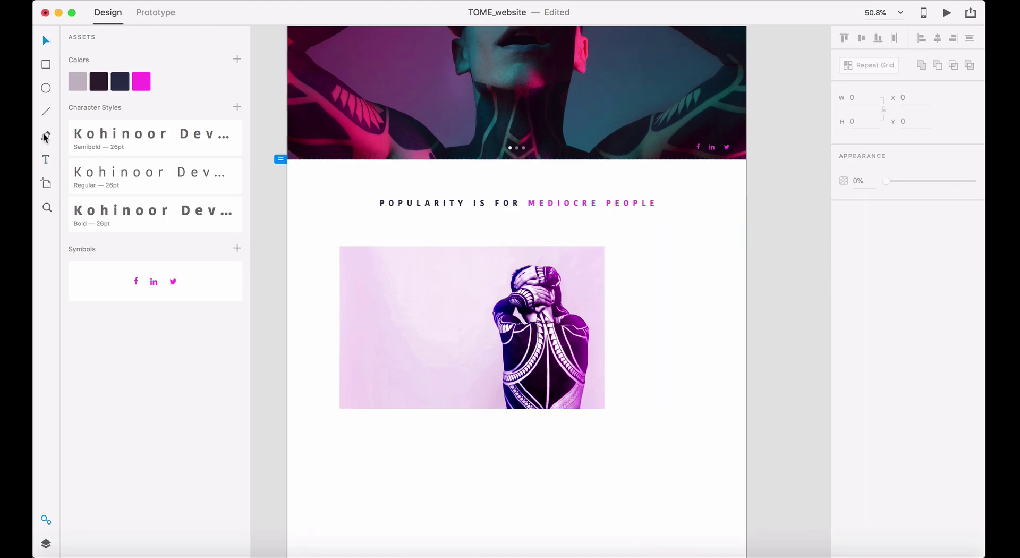
- Copy the "We knew this was something…" paragraph from the InDesign document Tome Content.indd and return to the TOME_website design
{"action": "left_click", "coordinate": [47, 160]}
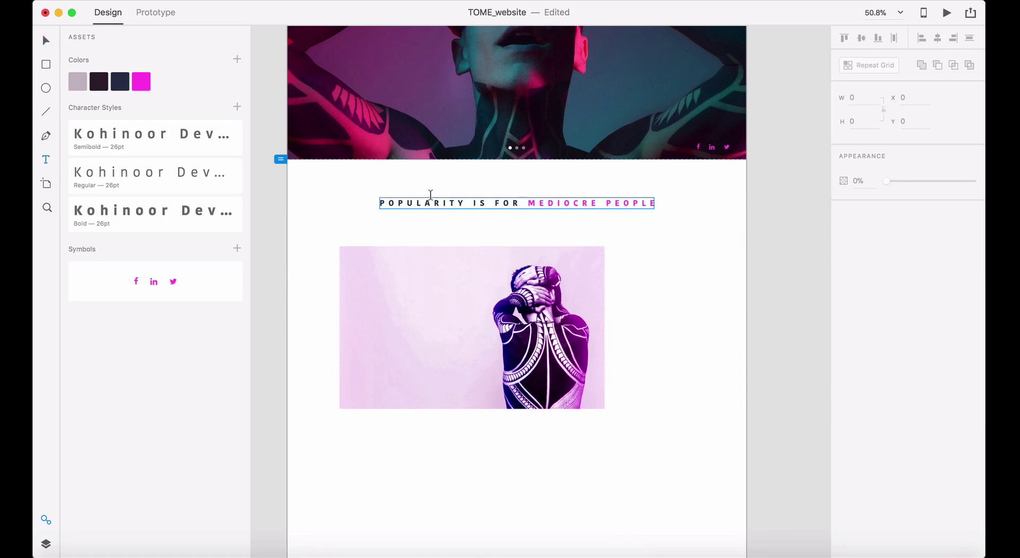
{"action": "key", "text": "super+Tab"}
{"action": "key", "text": "super+Tab"}
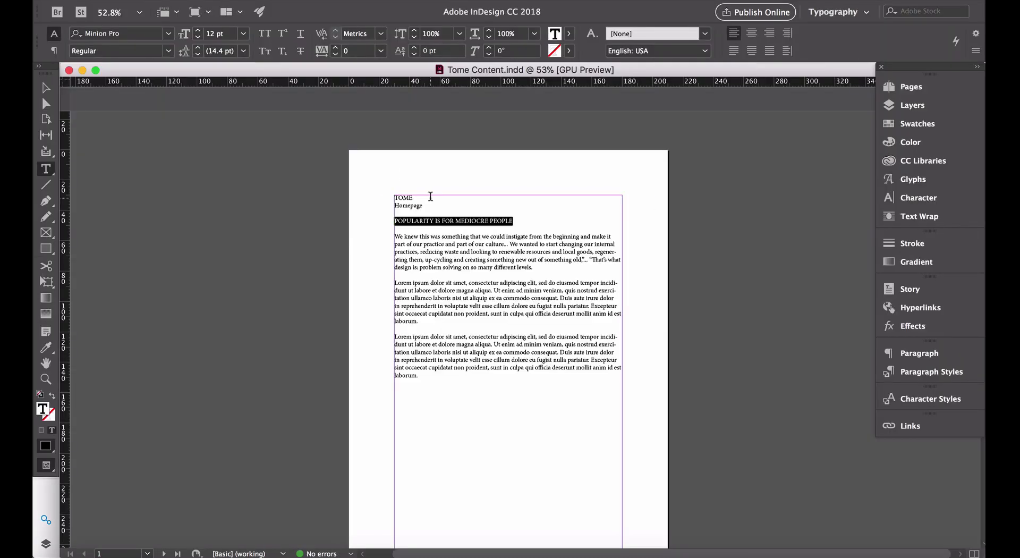
{"action": "left_click_drag", "start_coordinate": [538, 267], "coordinate": [360, 234]}
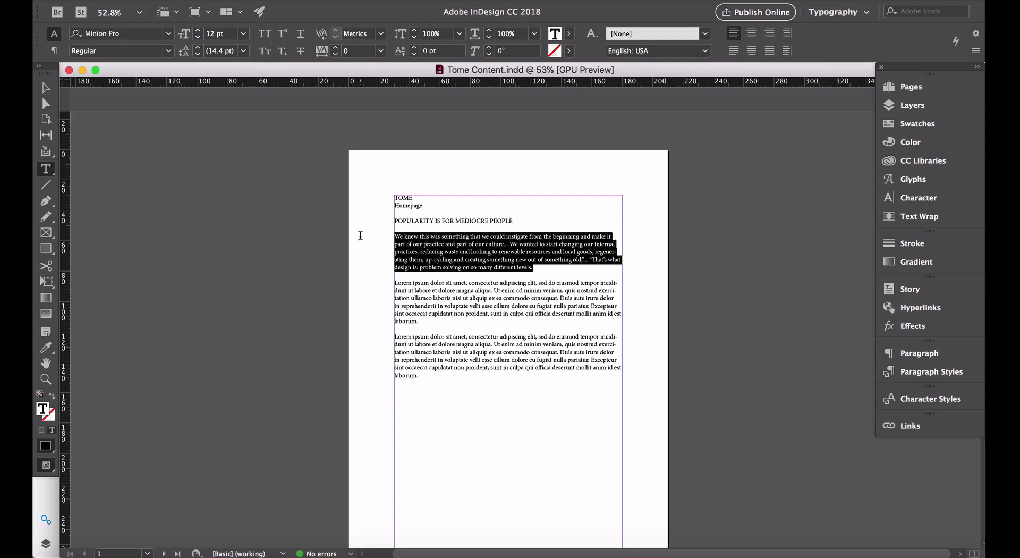
{"action": "key", "text": "super+Tab"}
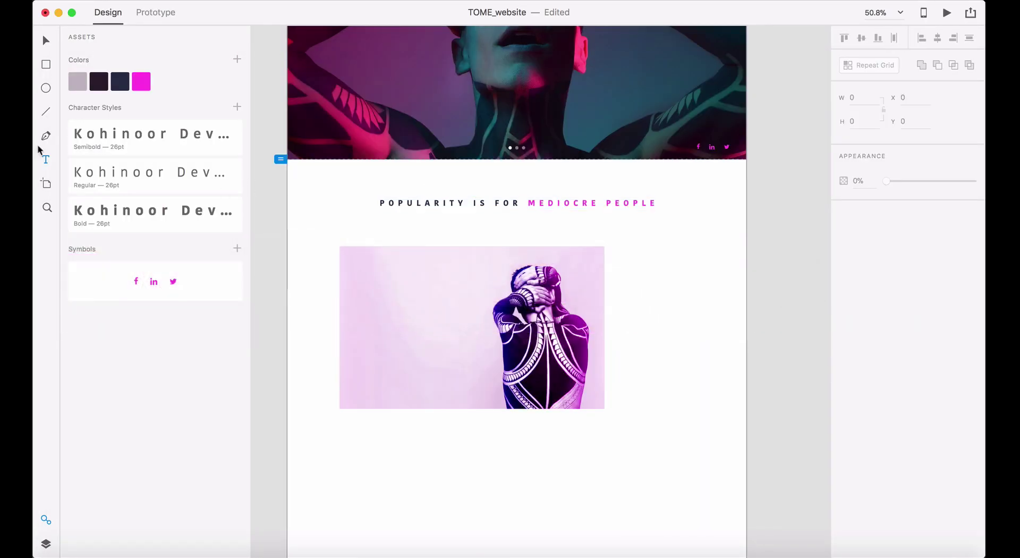
- Draw an area text box of about 286 × 476 beside the portfolio image and paste the copied paragraph into it
{"action": "left_click", "coordinate": [45, 159]}
{"action": "left_click_drag", "start_coordinate": [623, 246], "coordinate": [718, 405]}
{"action": "key", "text": "super+v"}
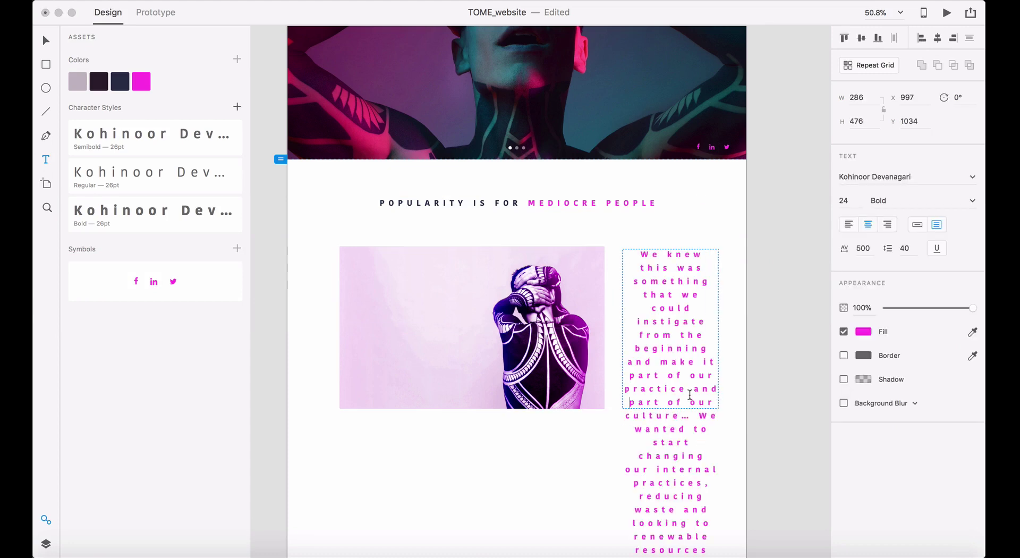
- Apply the Regular 26pt character style to the whole pasted paragraph and set its character spacing to 20
{"action": "key", "text": "super+a"}
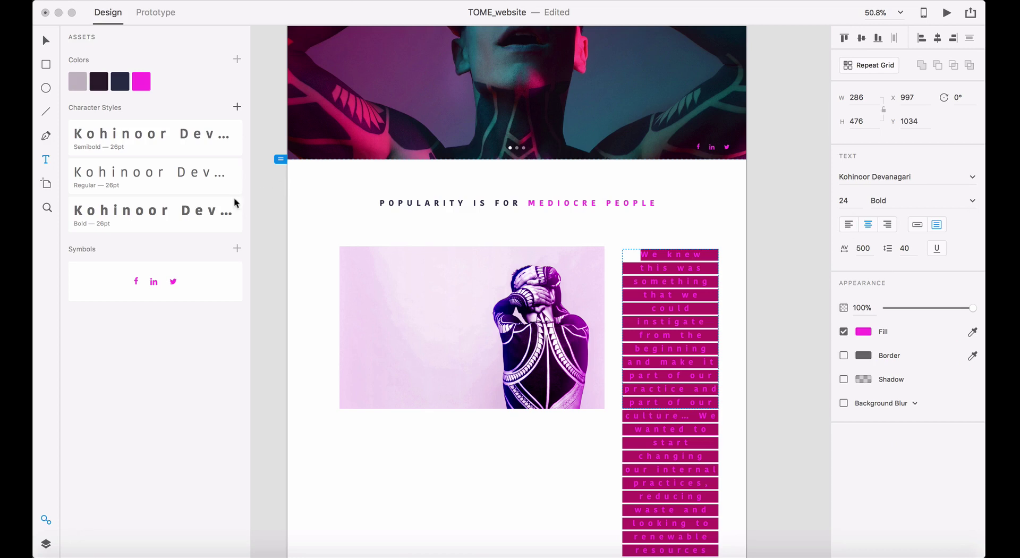
{"action": "left_click", "coordinate": [172, 179]}
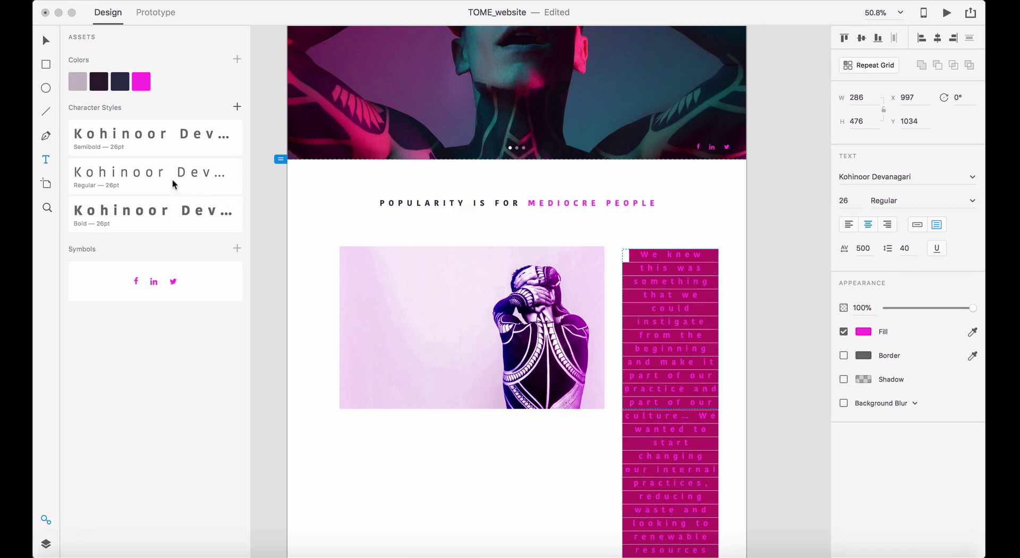
{"action": "left_click", "coordinate": [865, 250]}
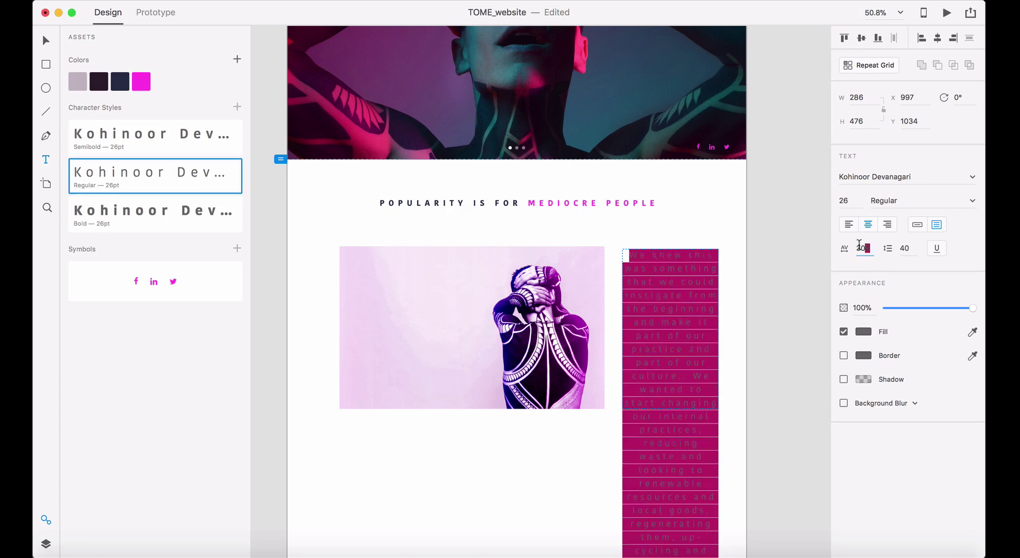
{"action": "type", "text": "20"}
{"action": "key", "text": "Return"}
- Set the paragraph's font size to 12 and align its text left
{"action": "left_click", "coordinate": [850, 204]}
{"action": "type", "text": "12"}
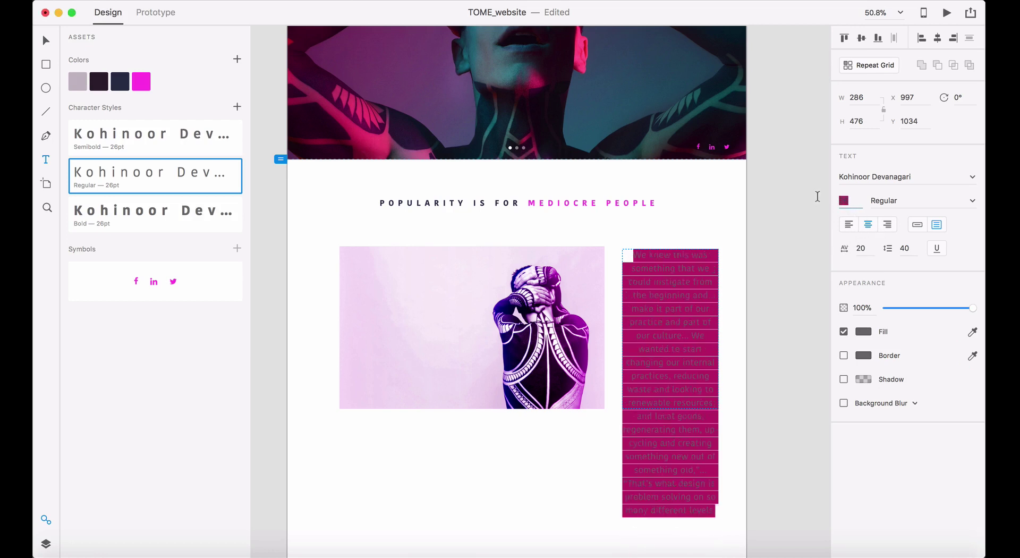
{"action": "key", "text": "Return"}
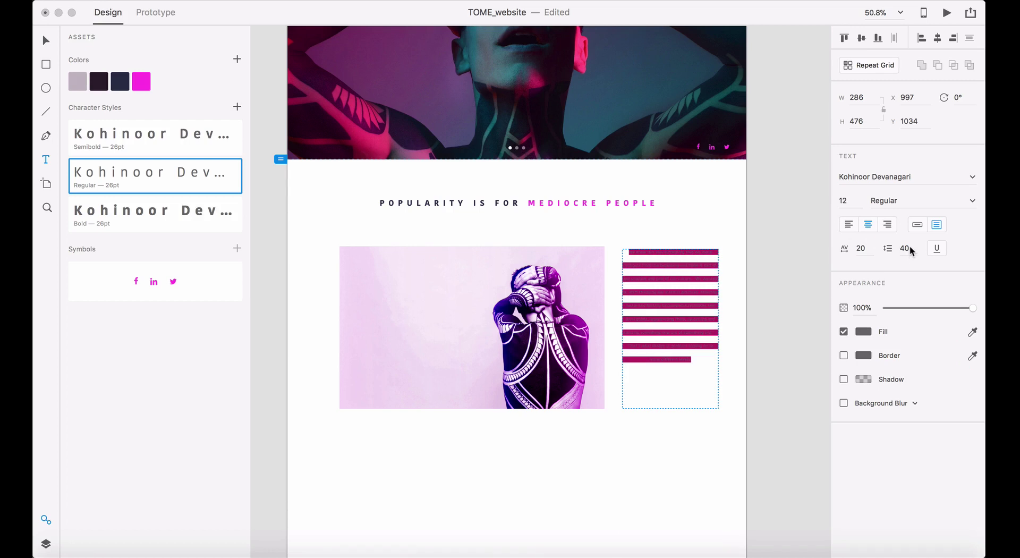
{"action": "left_click", "coordinate": [850, 225]}
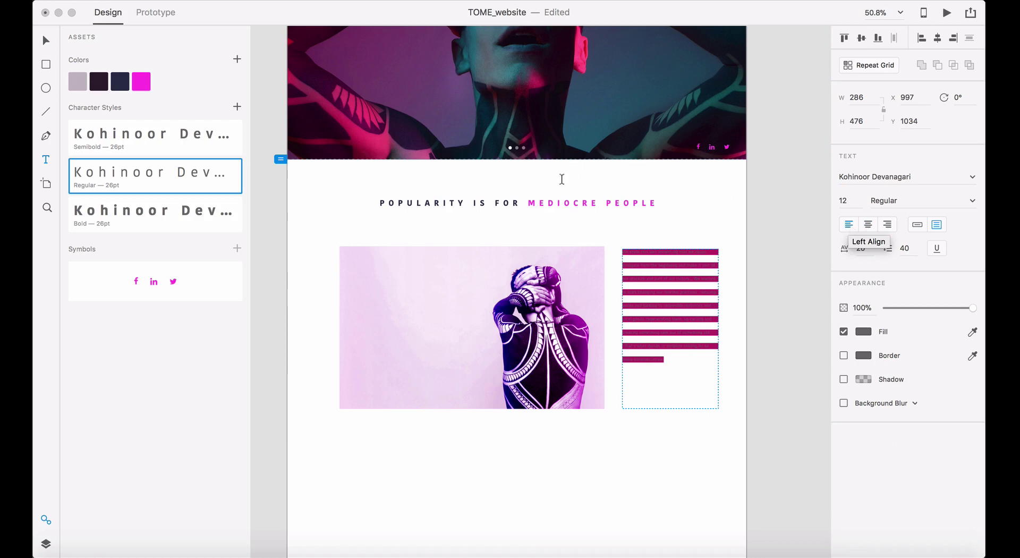
{"action": "key", "text": "Escape"}
{"action": "left_click", "coordinate": [763, 352]}
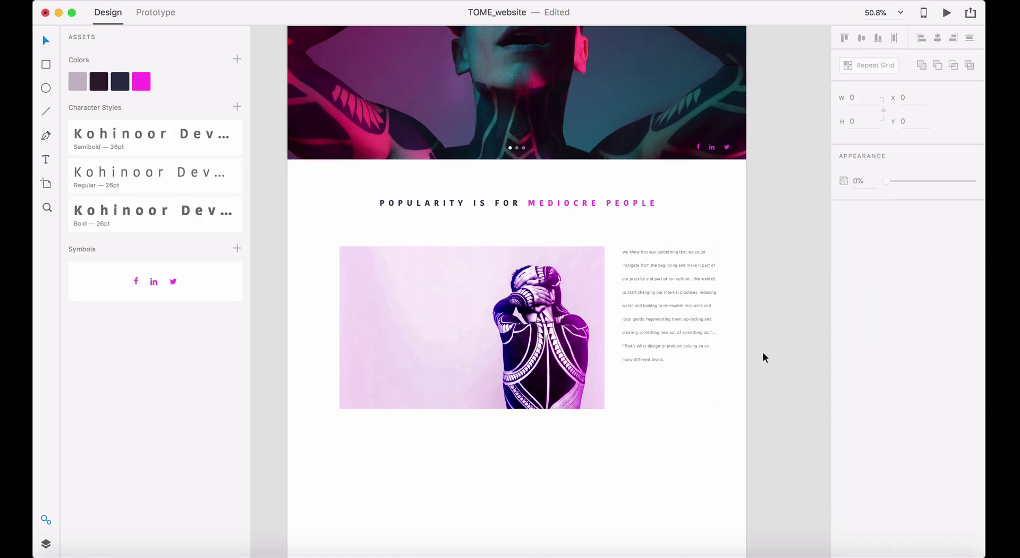
- Set the font size of all the paragraph's text to 14
{"action": "left_click", "coordinate": [672, 332]}
{"action": "double_click", "coordinate": [671, 332]}
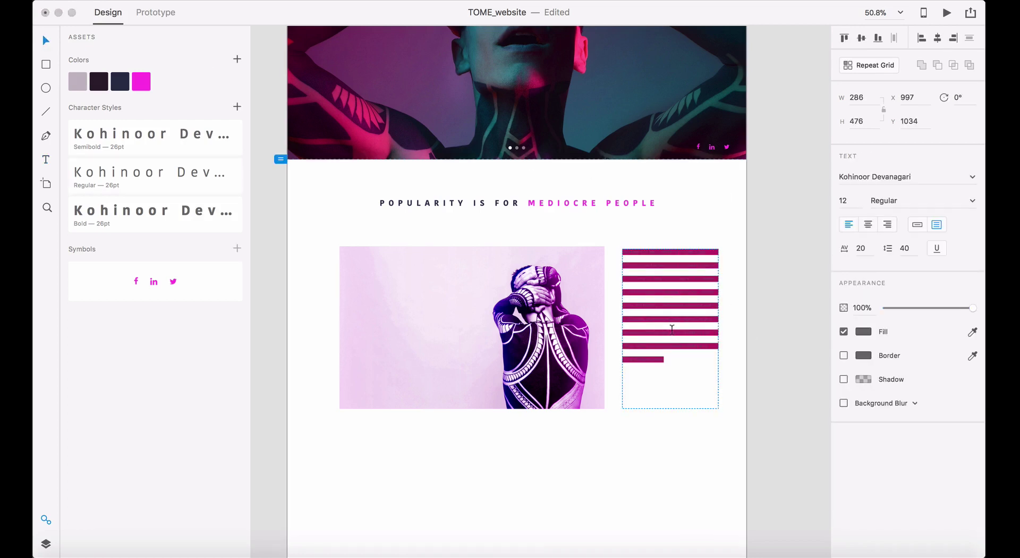
{"action": "double_click", "coordinate": [843, 198]}
{"action": "type", "text": "14"}
{"action": "key", "text": "Return"}
{"action": "key", "text": "Escape"}
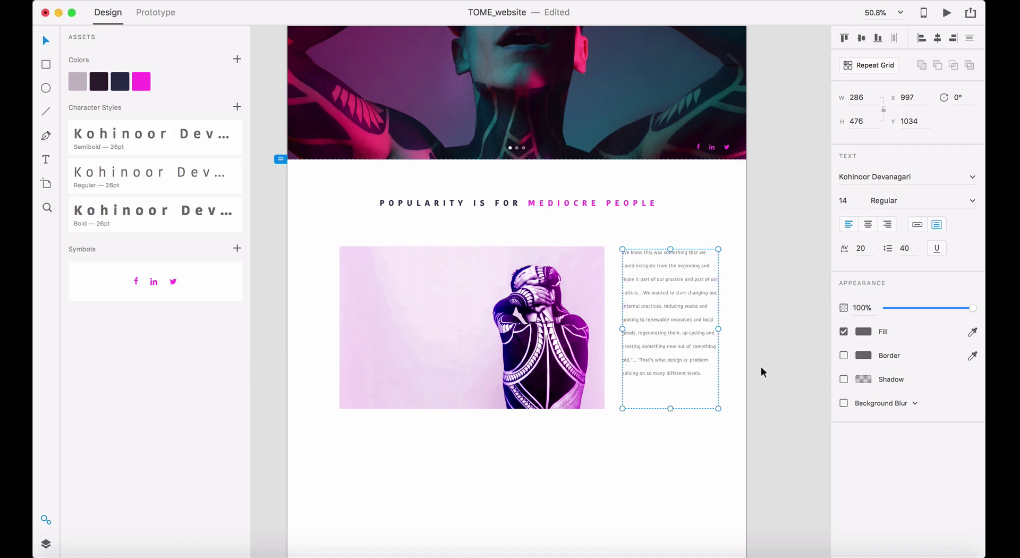
- Fill the paragraph text with the dark navy colour sampled from the saved colour swatches
{"action": "left_click", "coordinate": [760, 369]}
{"action": "double_click", "coordinate": [690, 338]}
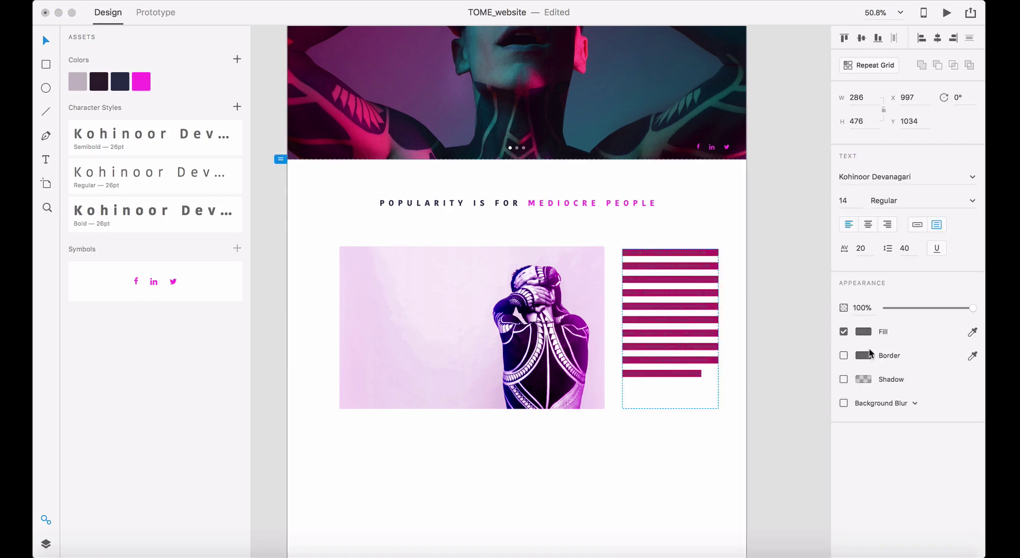
{"action": "left_click", "coordinate": [860, 333]}
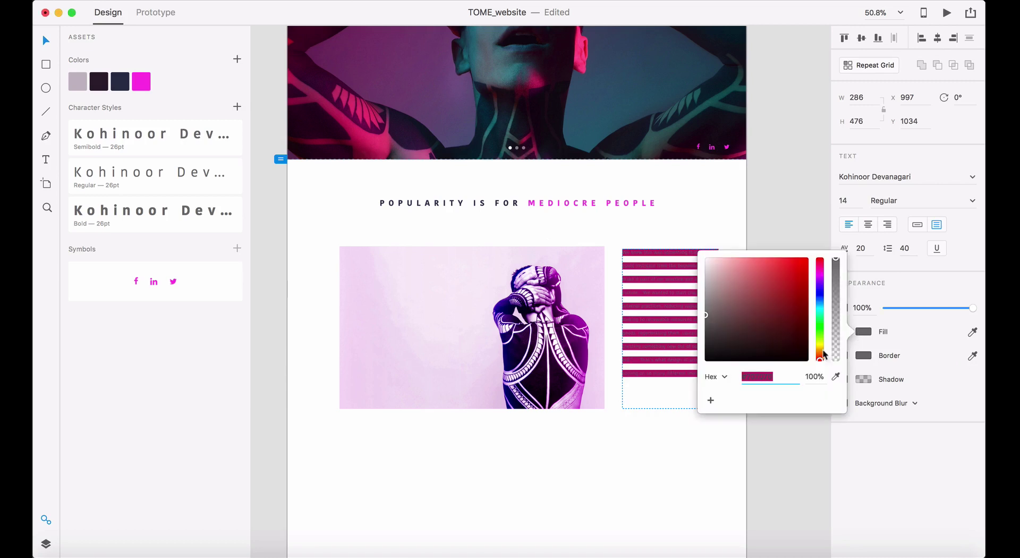
{"action": "left_click", "coordinate": [836, 376]}
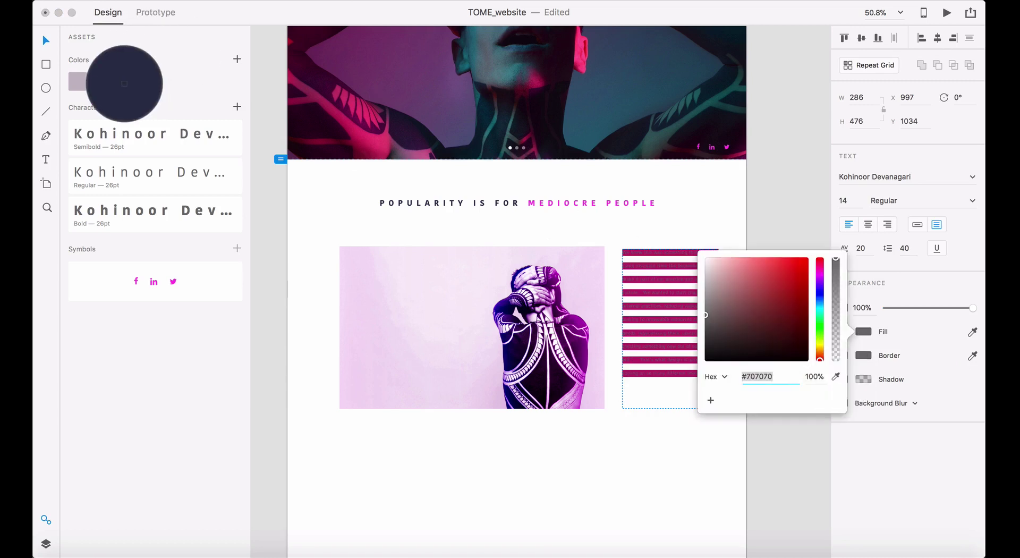
{"action": "left_click", "coordinate": [122, 82]}
{"action": "key", "text": "Escape"}
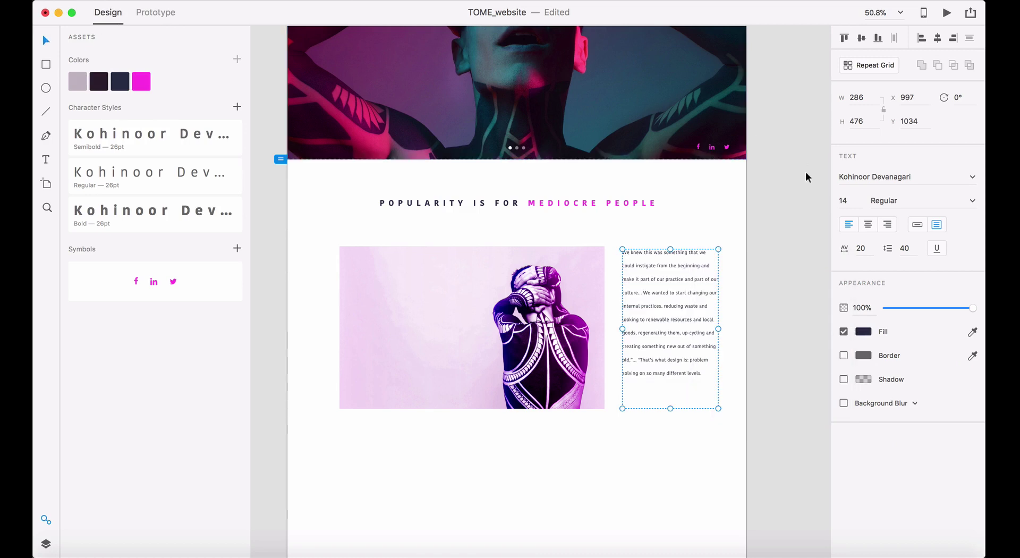
- Move the paragraph's text box up to Y 1026, level with the portfolio image's top edge
{"action": "left_click", "coordinate": [767, 174]}
{"action": "left_click_drag", "start_coordinate": [688, 289], "coordinate": [688, 285]}
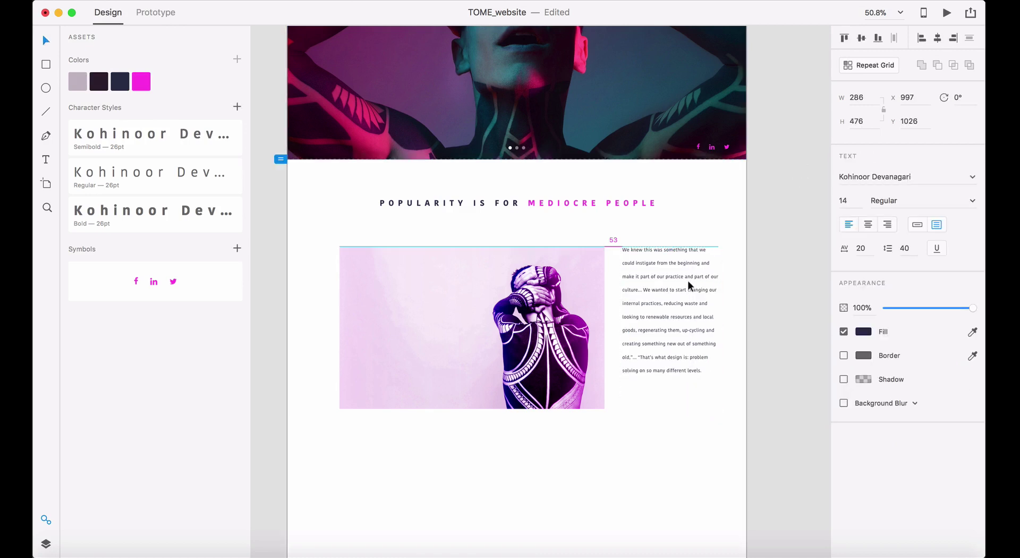
{"action": "left_click_drag", "start_coordinate": [688, 283], "coordinate": [690, 282]}
{"action": "left_click", "coordinate": [764, 322]}
- Save the paragraph's text style and the two-colour heading's text styles as character styles in the assets
{"action": "left_click", "coordinate": [679, 318]}
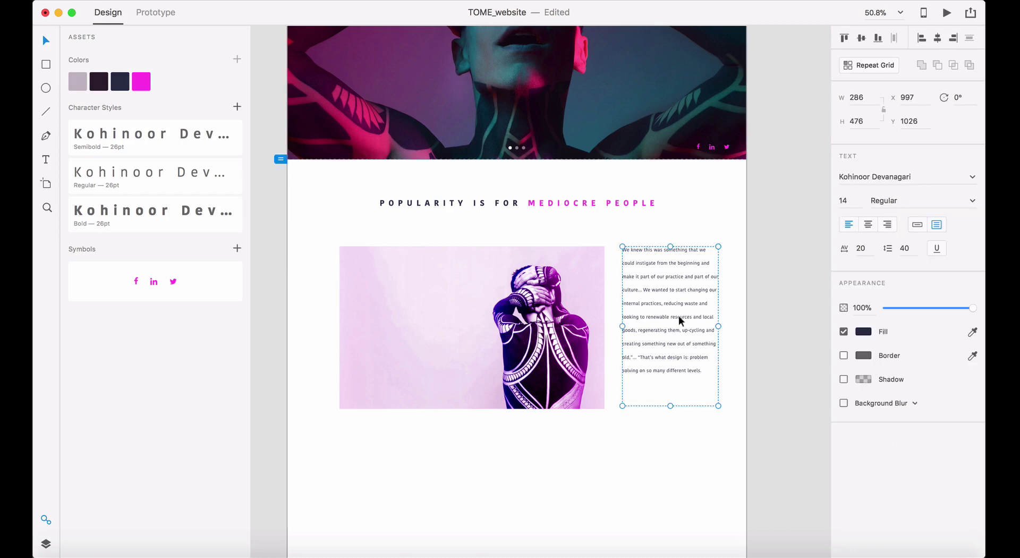
{"action": "left_click", "coordinate": [735, 332]}
{"action": "left_click", "coordinate": [680, 314]}
{"action": "left_click", "coordinate": [237, 107]}
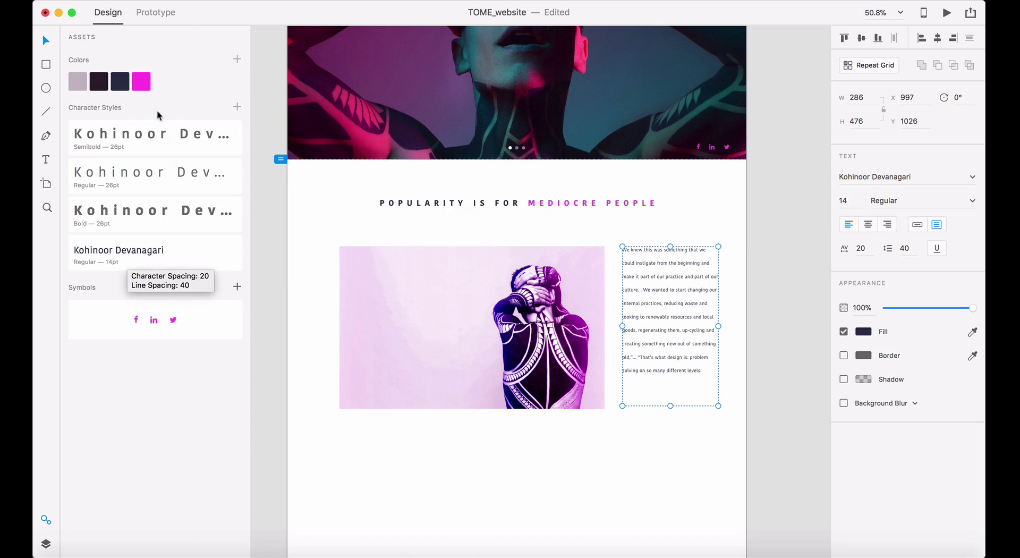
{"action": "left_click", "coordinate": [542, 206]}
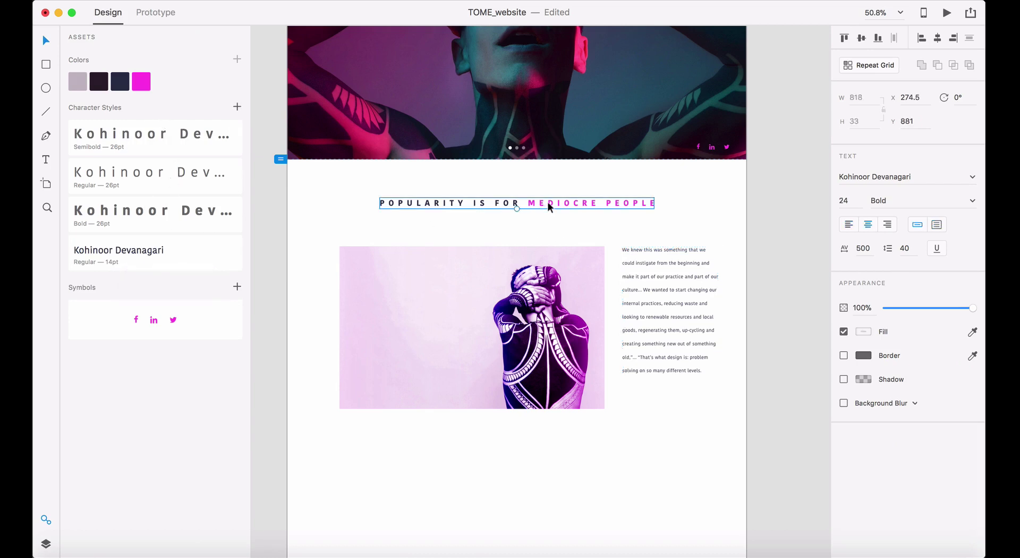
{"action": "left_click", "coordinate": [237, 107]}
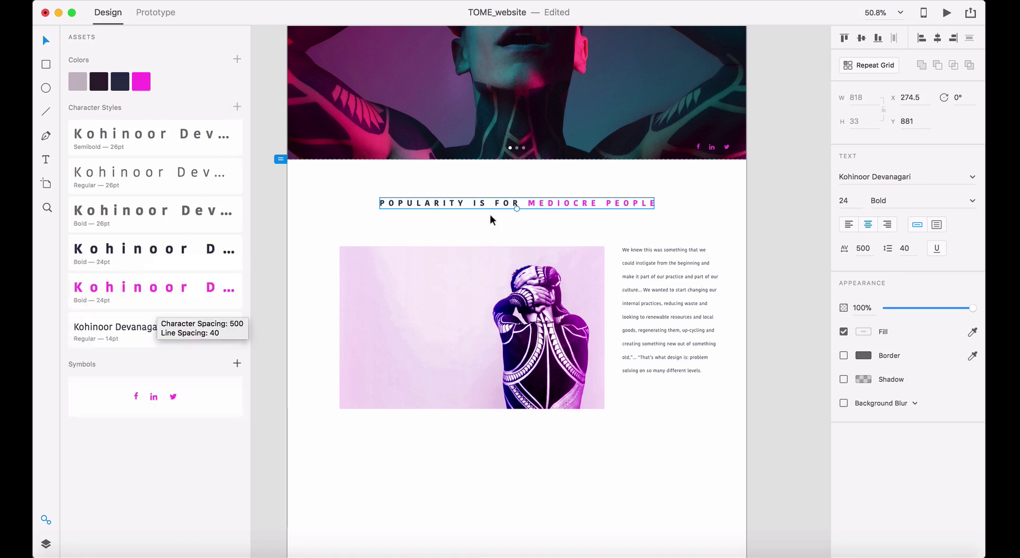
- Duplicate the portfolio image and paragraph below the originals, with the paragraph copy on the left at X 155 and the image copy beside it
{"action": "scroll", "coordinate": [620, 473], "scroll_direction": "down", "scroll_amount": 1}
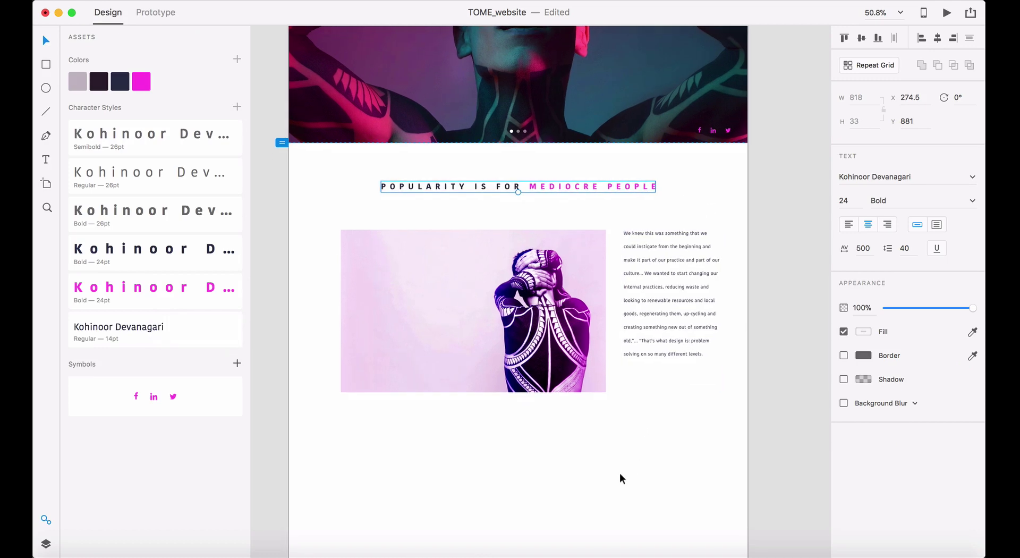
{"action": "scroll", "coordinate": [619, 473], "scroll_direction": "down", "scroll_amount": 10}
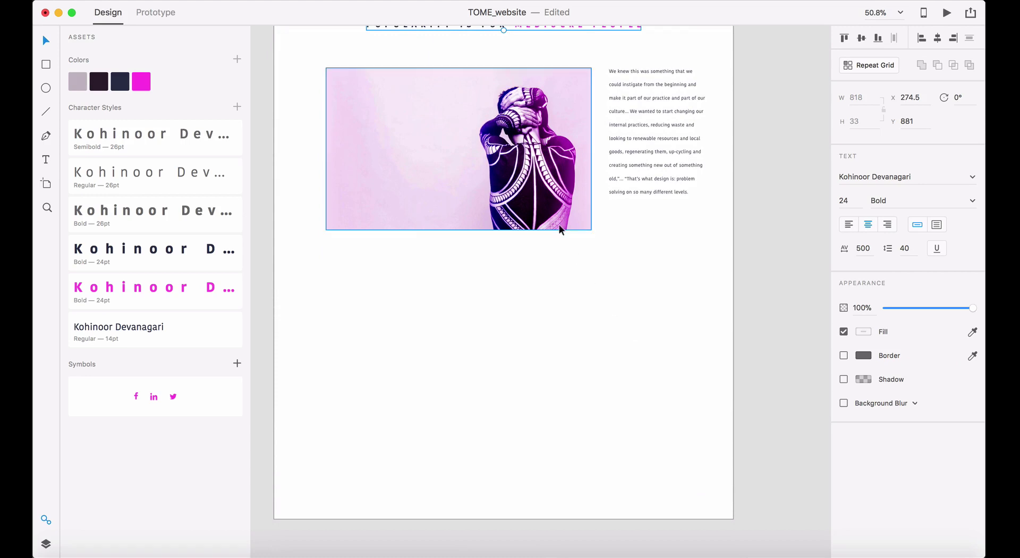
{"action": "left_click", "coordinate": [526, 192]}
{"action": "left_click", "coordinate": [622, 154], "text": "shift"}
{"action": "left_click_drag", "start_coordinate": [637, 143], "coordinate": [369, 356]}
{"action": "left_click", "coordinate": [696, 471]}
{"action": "left_click_drag", "start_coordinate": [499, 354], "coordinate": [603, 362]}
- Turn on the layout grid on the Homepage artboard
{"action": "scroll", "coordinate": [478, 280], "scroll_direction": "up", "scroll_amount": 5}
{"action": "left_click", "coordinate": [479, 280]}
{"action": "scroll", "coordinate": [479, 280], "scroll_direction": "up", "scroll_amount": 8}
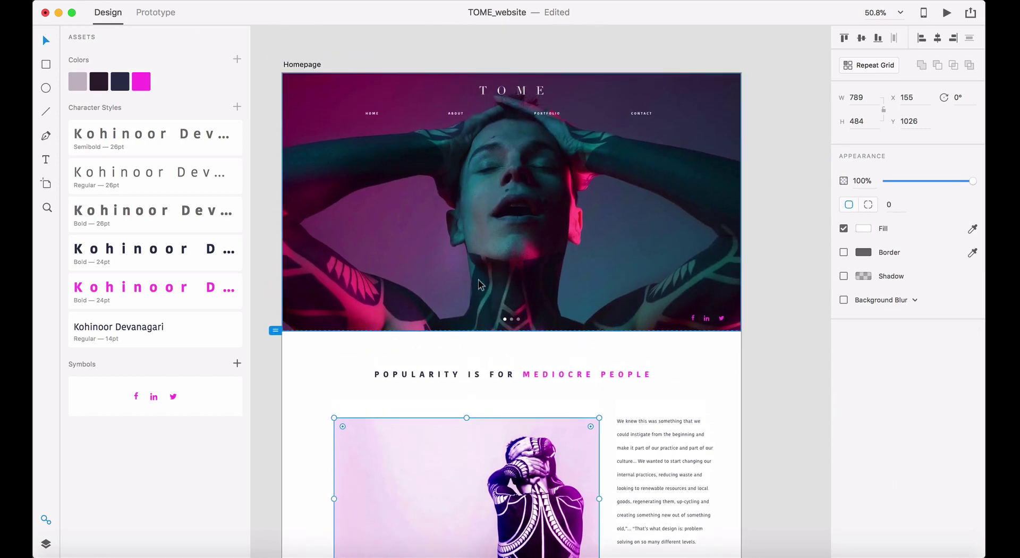
{"action": "left_click", "coordinate": [307, 66]}
{"action": "scroll", "coordinate": [638, 224], "scroll_direction": "down", "scroll_amount": 5}
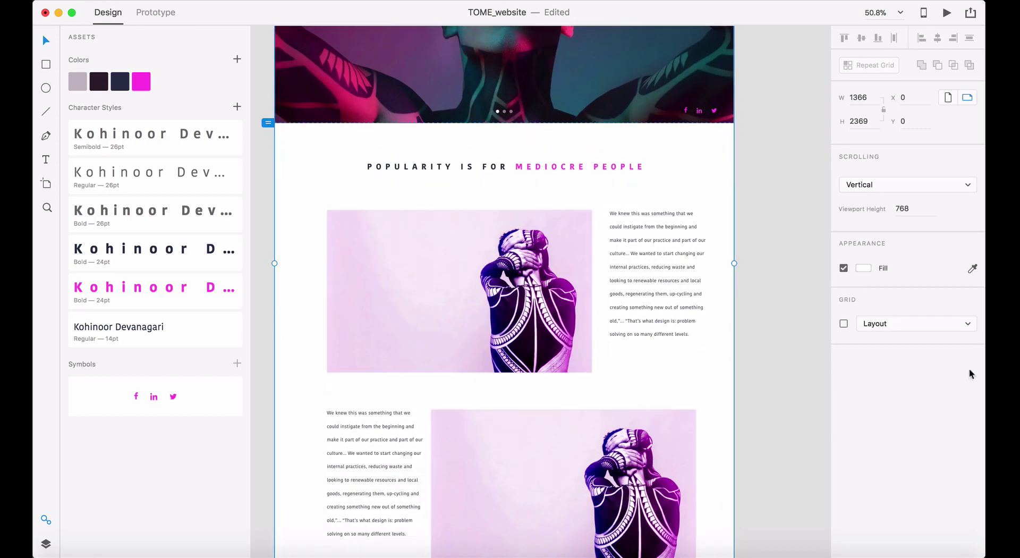
{"action": "left_click", "coordinate": [844, 324]}
- Move the lower portfolio image to X 422, Y 1614 so its right edge meets the last grid column
{"action": "scroll", "coordinate": [745, 446], "scroll_direction": "down", "scroll_amount": 3}
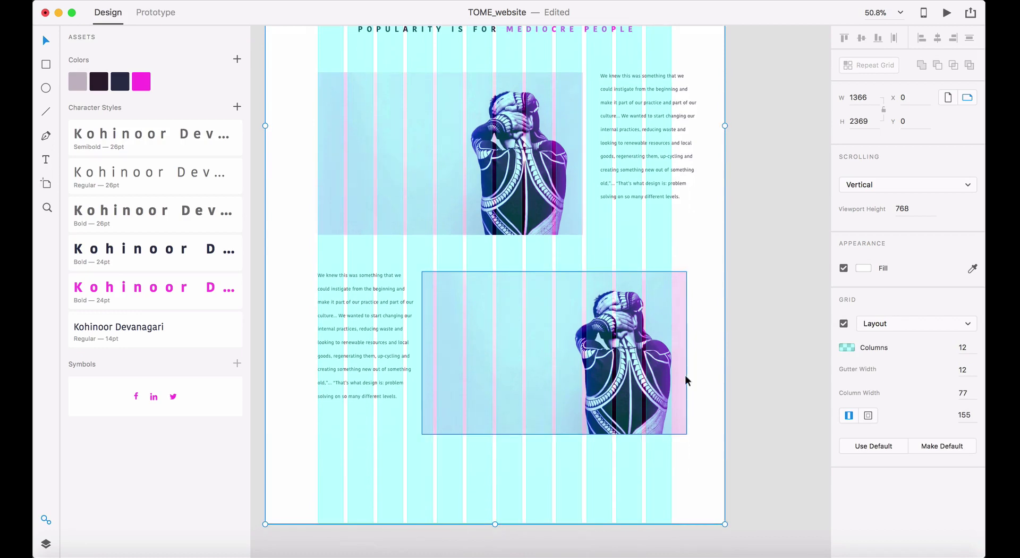
{"action": "left_click", "coordinate": [672, 374]}
{"action": "scroll", "coordinate": [674, 375], "scroll_direction": "up", "scroll_amount": 2}
- Resize the upper paragraph's box to the last three grid columns, starting at X 956, and the lower paragraph's box to the first three
{"action": "left_click", "coordinate": [699, 176]}
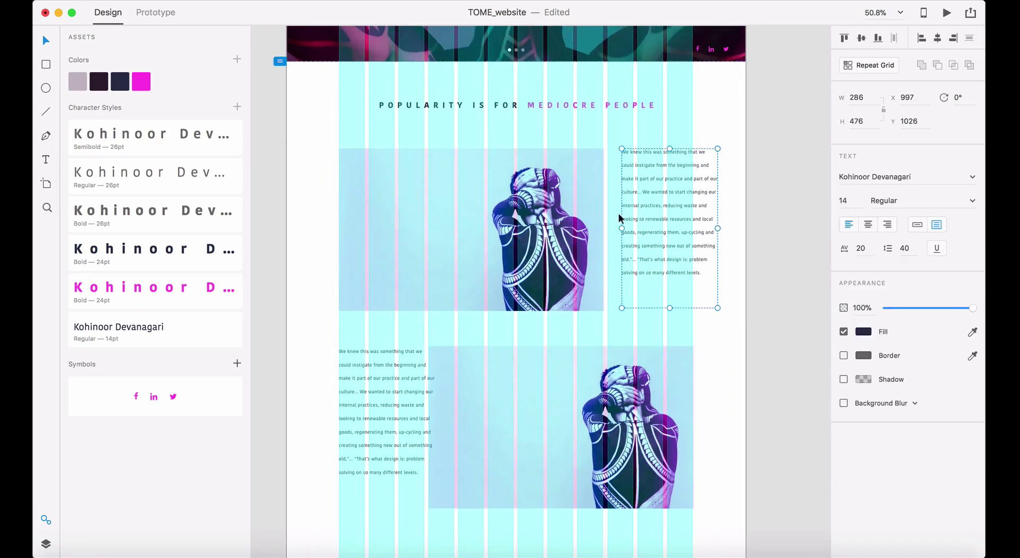
{"action": "left_click_drag", "start_coordinate": [621, 226], "coordinate": [608, 228]}
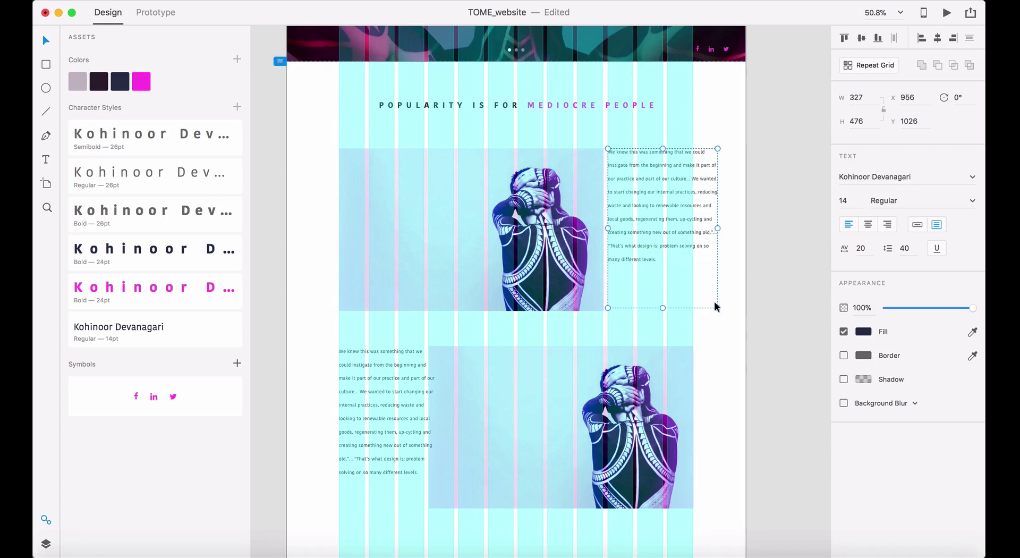
{"action": "left_click_drag", "start_coordinate": [718, 307], "coordinate": [693, 317]}
{"action": "left_click", "coordinate": [415, 387]}
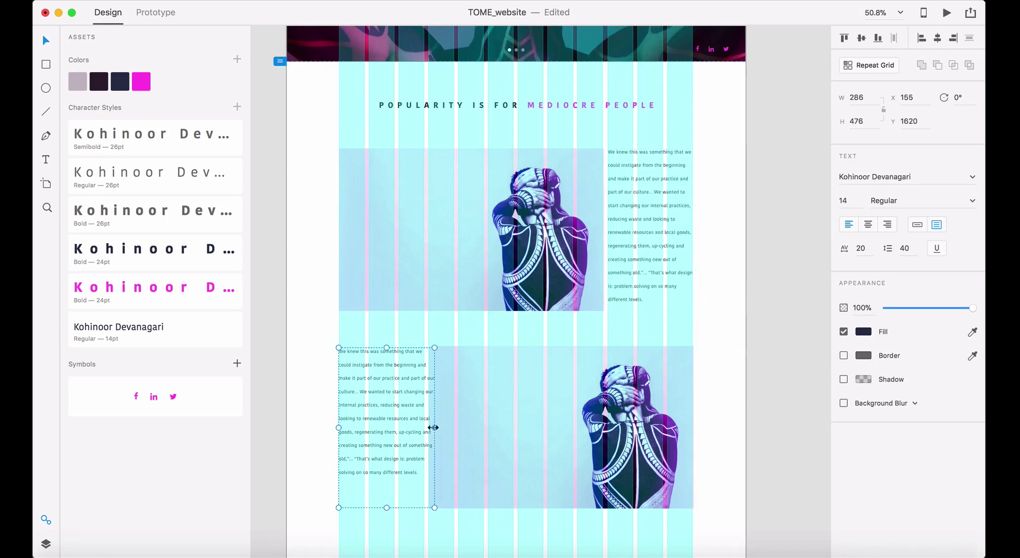
{"action": "left_click_drag", "start_coordinate": [430, 426], "coordinate": [426, 427]}
- Align the lower paragraph's top edge with the top of the lower portfolio image
{"action": "left_click", "coordinate": [472, 441]}
{"action": "scroll", "coordinate": [620, 509], "scroll_direction": "down", "scroll_amount": 8}
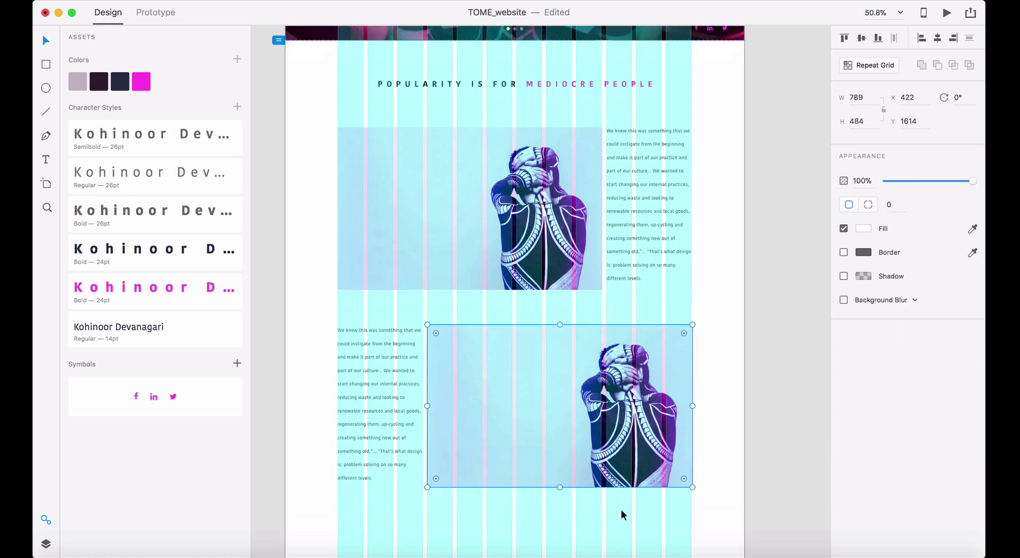
{"action": "scroll", "coordinate": [621, 510], "scroll_direction": "up", "scroll_amount": 7}
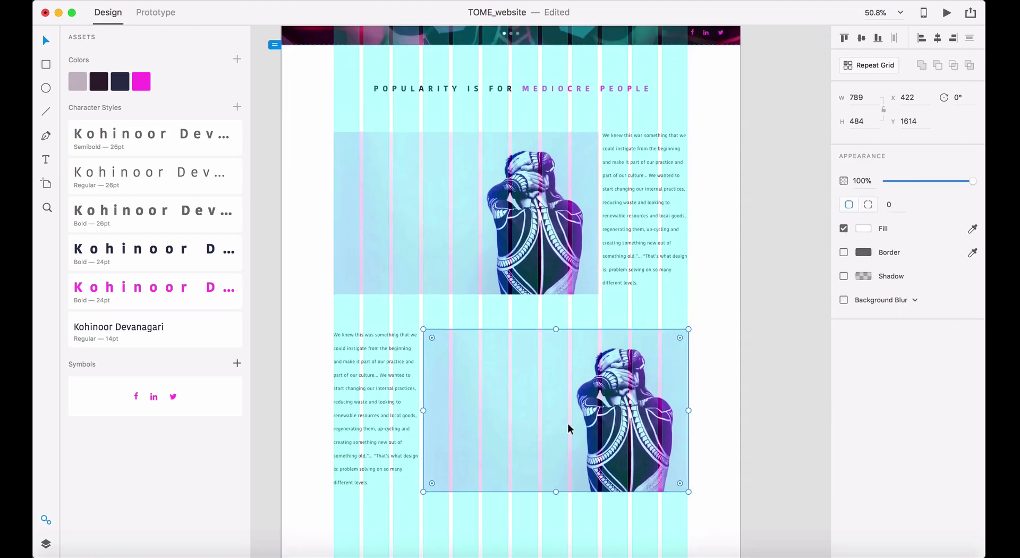
{"action": "left_click", "coordinate": [375, 343]}
{"action": "left_click", "coordinate": [539, 396], "text": "shift"}
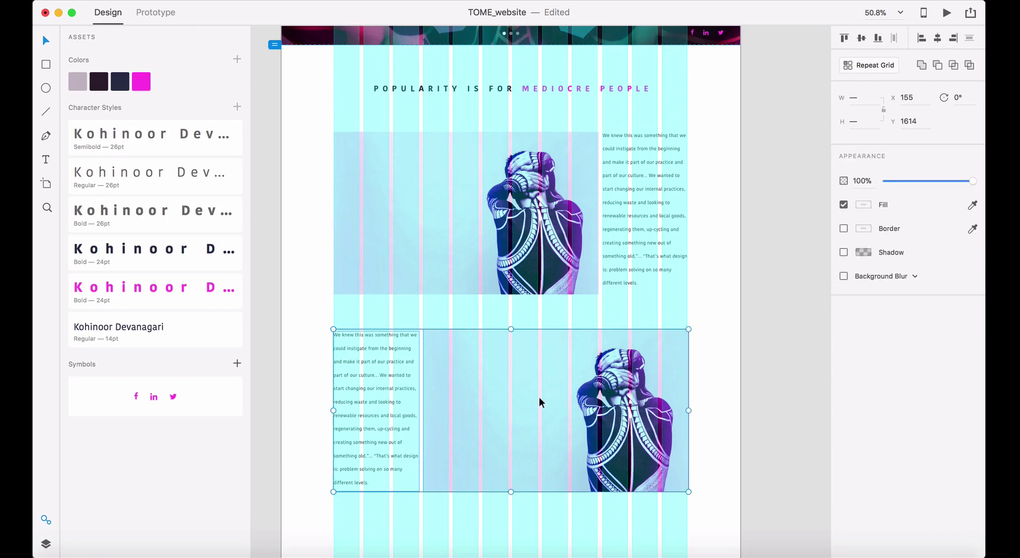
{"action": "left_click", "coordinate": [845, 38]}
{"action": "left_click", "coordinate": [751, 340]}
{"action": "left_click", "coordinate": [648, 387]}
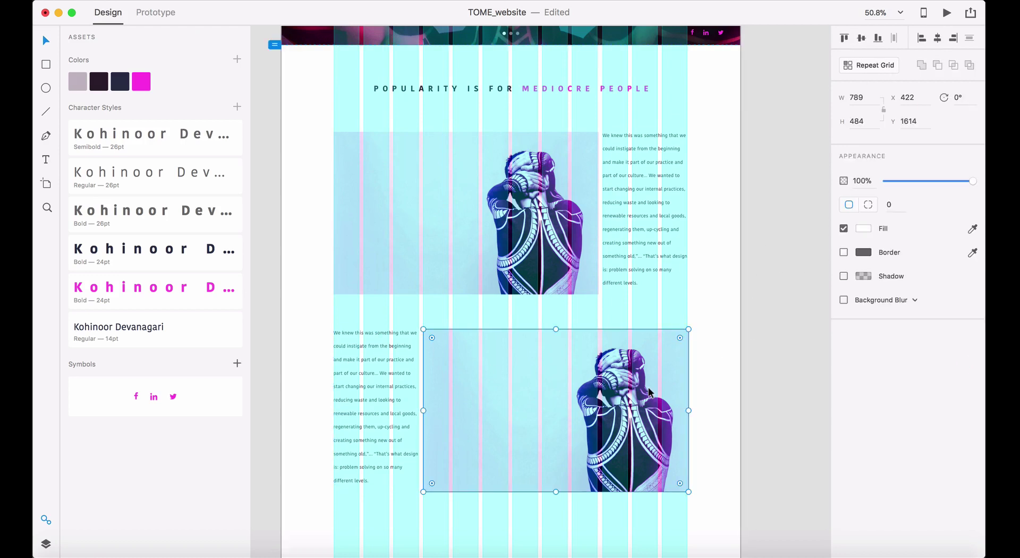
- Replace the lower portfolio image with TOME_portfolio_3.jpg from the Jpegs folder in Finder
{"action": "key", "text": "super+Tab"}
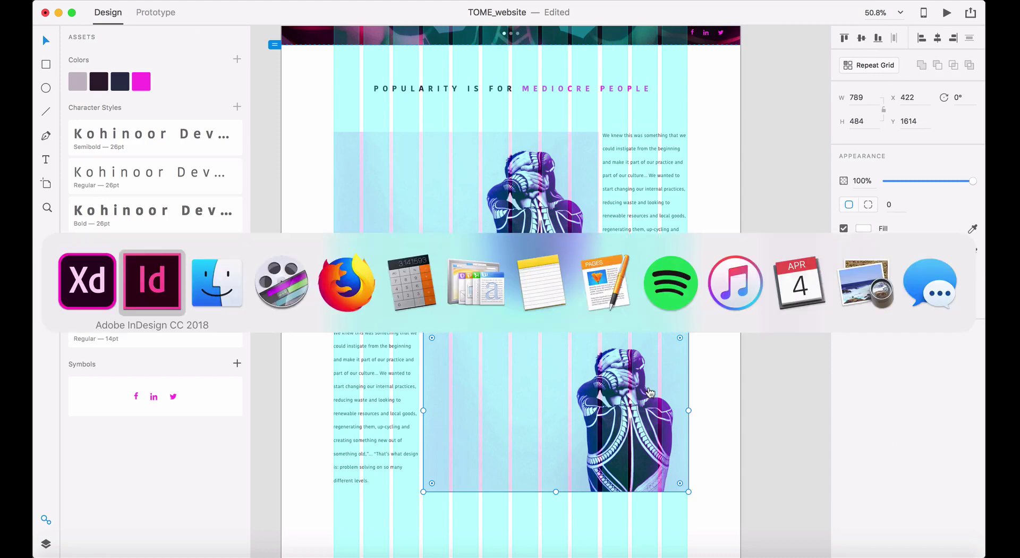
{"action": "key", "text": "super+Tab"}
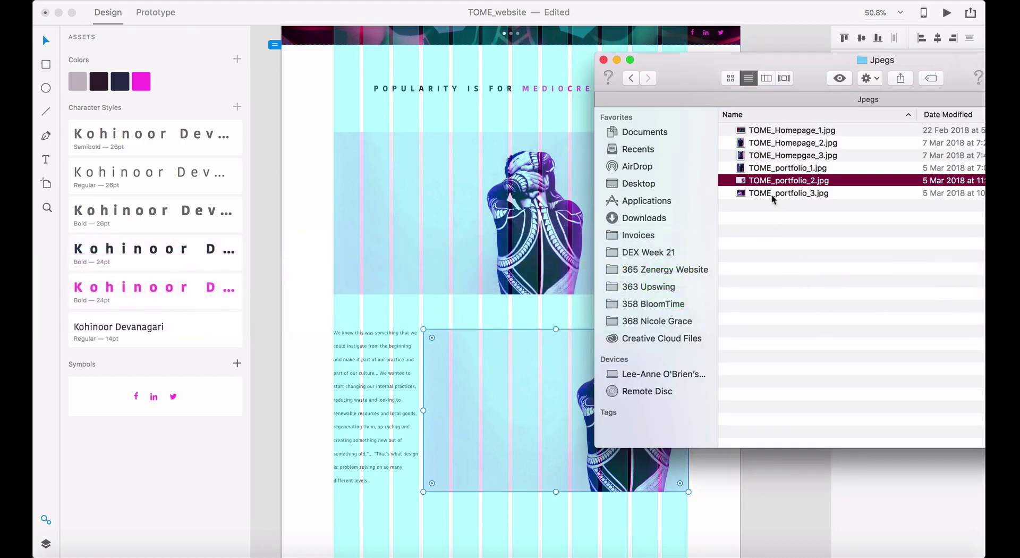
{"action": "left_click", "coordinate": [779, 169]}
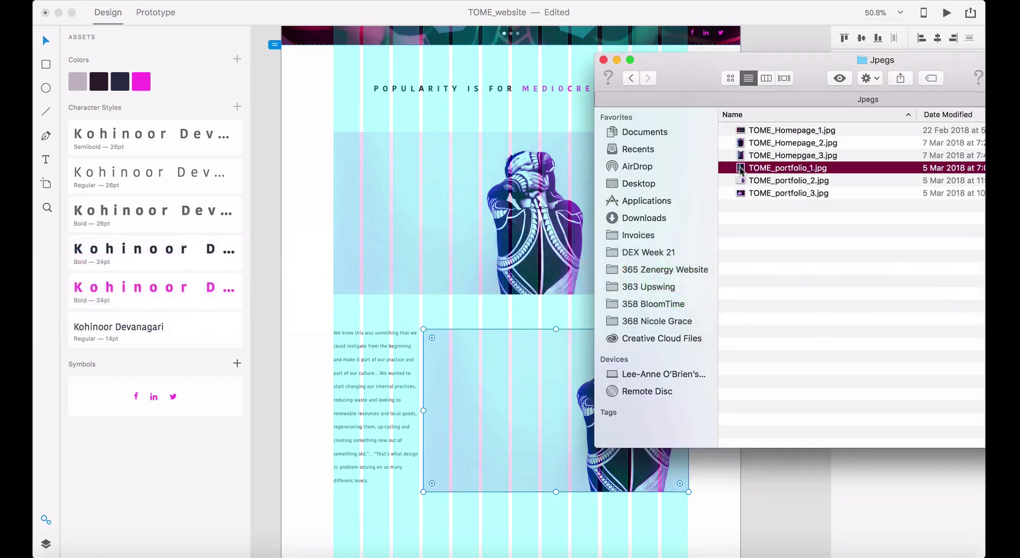
{"action": "left_click", "coordinate": [742, 194]}
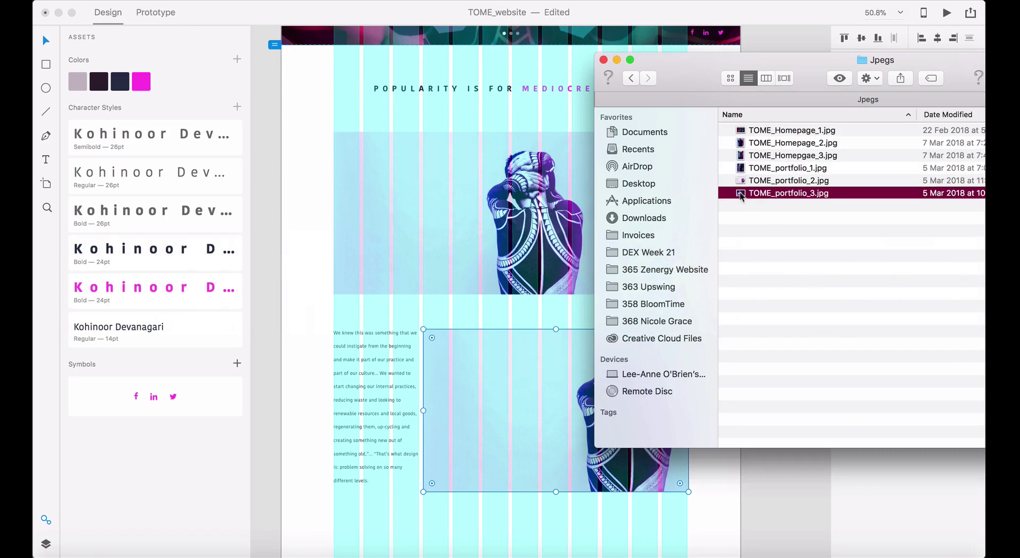
{"action": "left_click", "coordinate": [784, 79]}
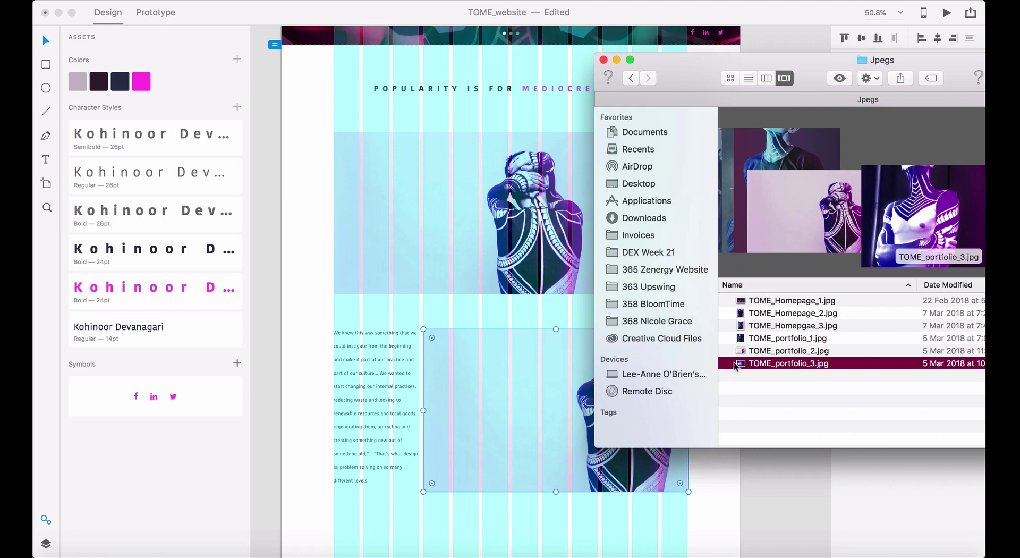
{"action": "left_click_drag", "start_coordinate": [736, 363], "coordinate": [519, 394]}
{"action": "scroll", "coordinate": [520, 393], "scroll_direction": "down", "scroll_amount": 3}
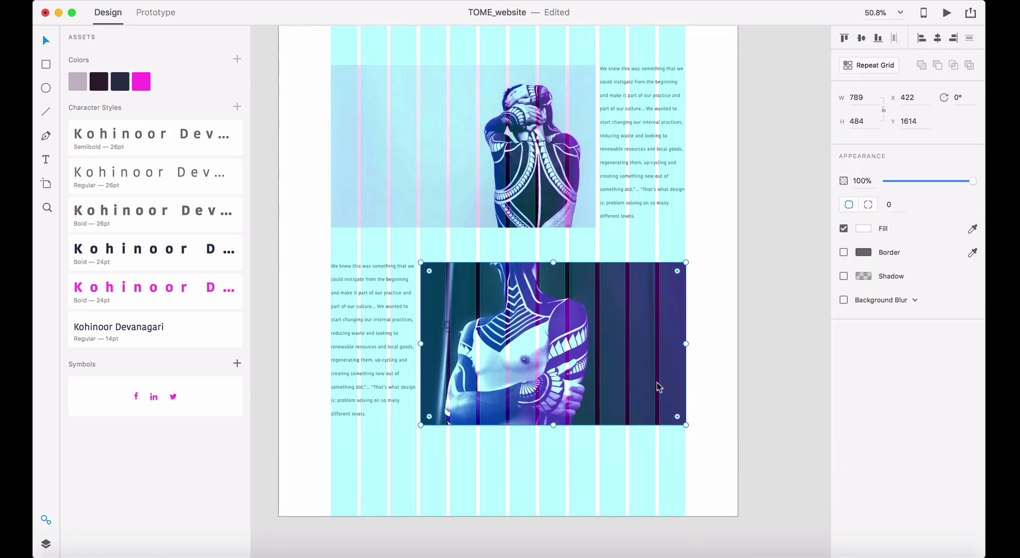
{"action": "left_click", "coordinate": [691, 405]}
- Switch to InDesign and copy the first Lorem ipsum paragraph from Tome Content.indd
{"action": "key", "text": "super+Tab"}
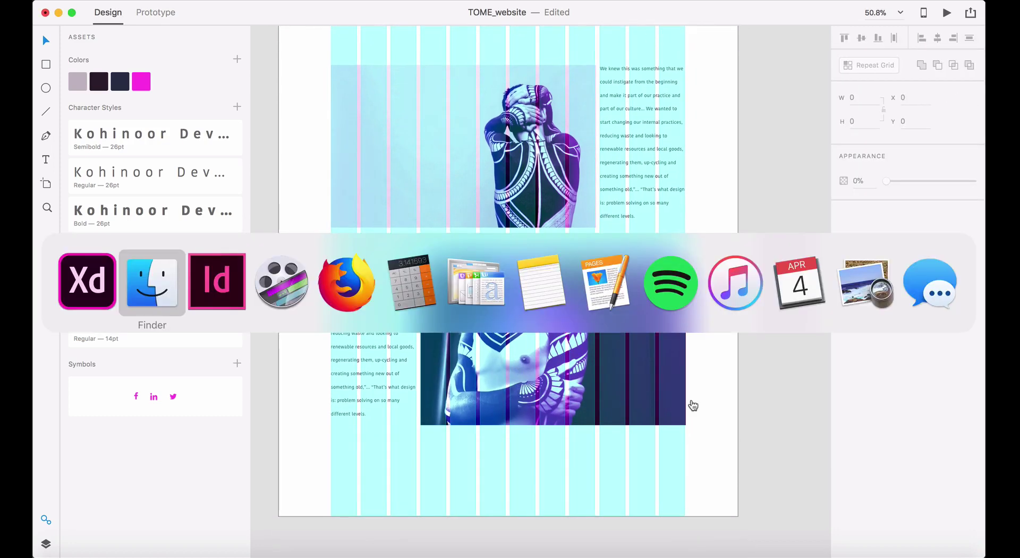
{"action": "key", "text": "super+Tab"}
{"action": "left_click", "coordinate": [490, 299]}
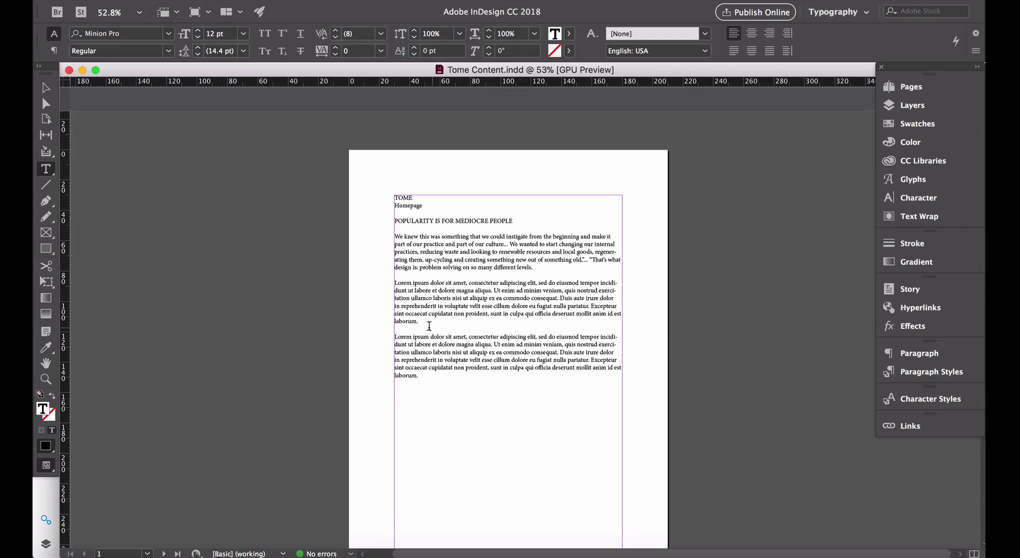
{"action": "left_click_drag", "start_coordinate": [420, 322], "coordinate": [382, 286]}
{"action": "key", "text": "super+c"}
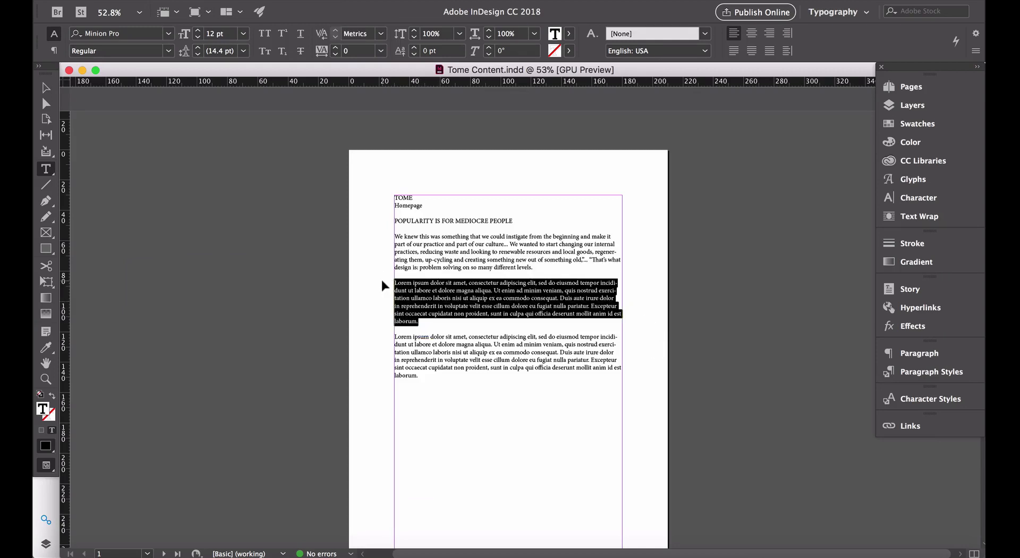
- Back in Adobe XD, replace the lower paragraph's text with the copied Lorem ipsum paragraph
{"action": "key", "text": "super+Tab"}
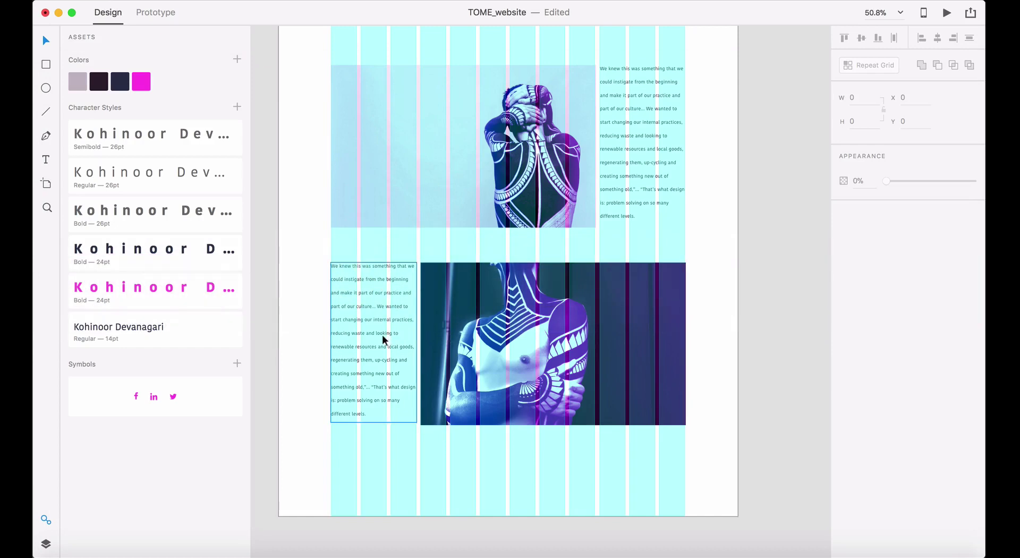
{"action": "double_click", "coordinate": [382, 335]}
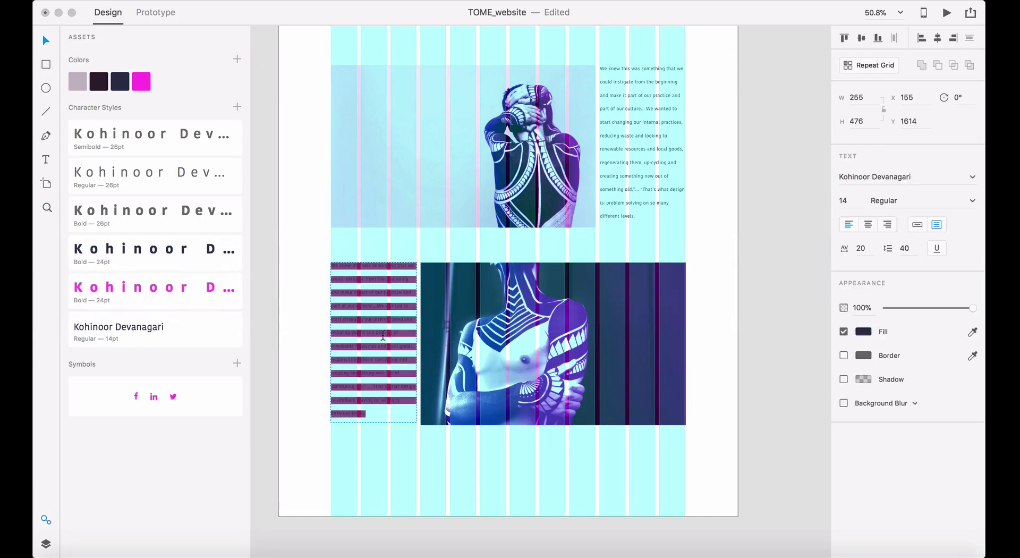
{"action": "key", "text": "super+v"}
{"action": "key", "text": "Escape"}
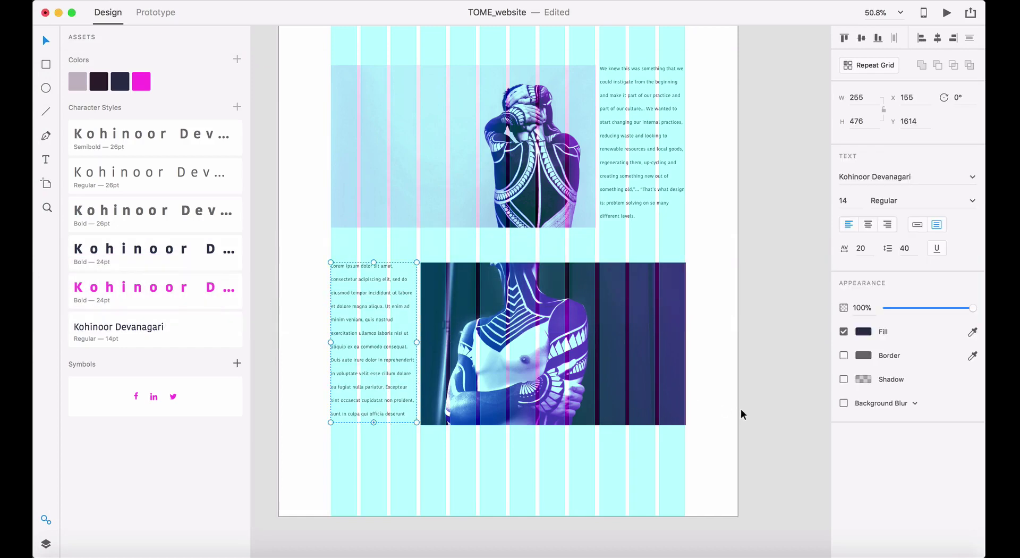
- Adjust the height of the lower paragraph's text box to about 545 so it holds all the Lorem ipsum text
{"action": "left_click_drag", "start_coordinate": [373, 423], "coordinate": [373, 453]}
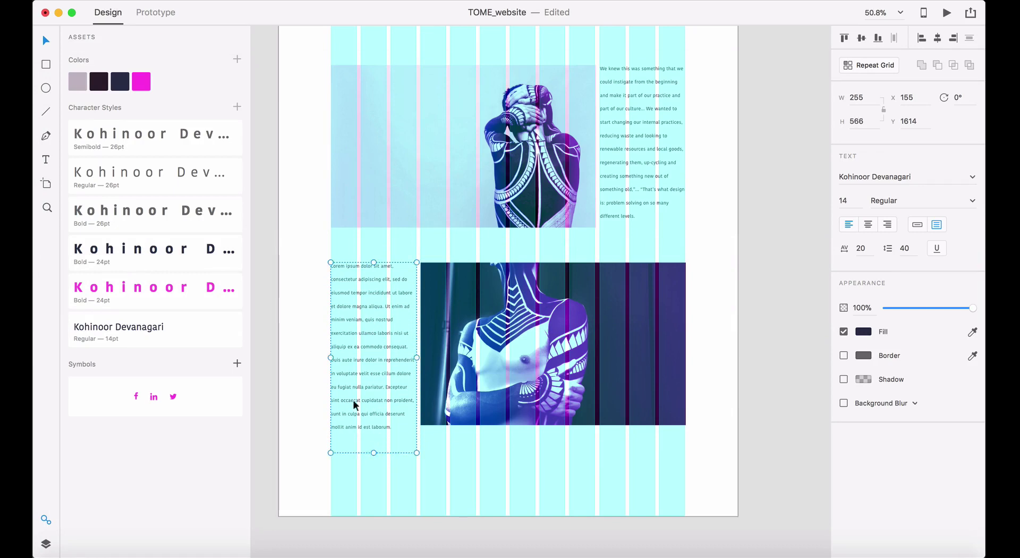
{"action": "left_click", "coordinate": [726, 346]}
{"action": "left_click", "coordinate": [339, 378]}
{"action": "left_click_drag", "start_coordinate": [372, 451], "coordinate": [373, 403]}
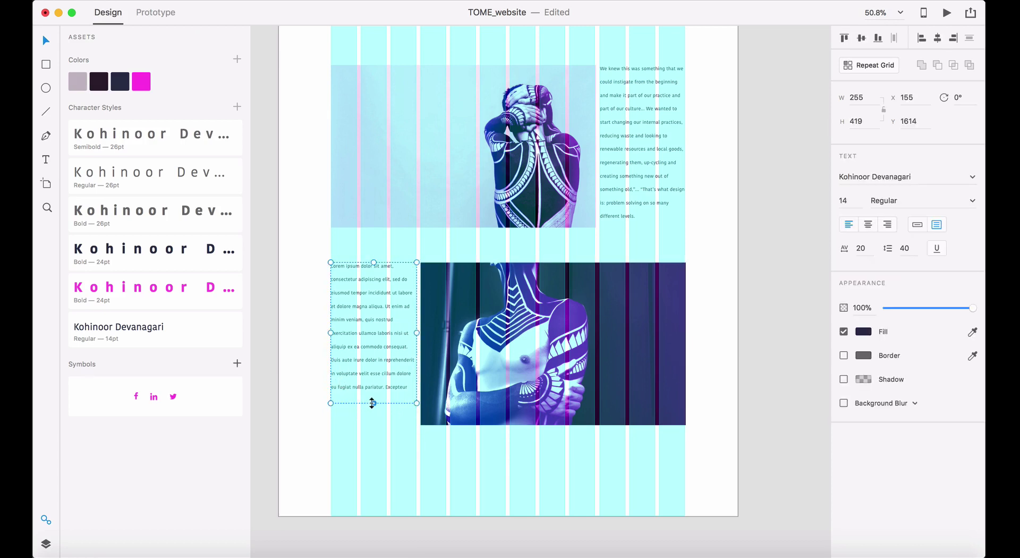
{"action": "left_click", "coordinate": [684, 364]}
{"action": "left_click", "coordinate": [386, 358]}
{"action": "left_click_drag", "start_coordinate": [374, 401], "coordinate": [374, 445]}
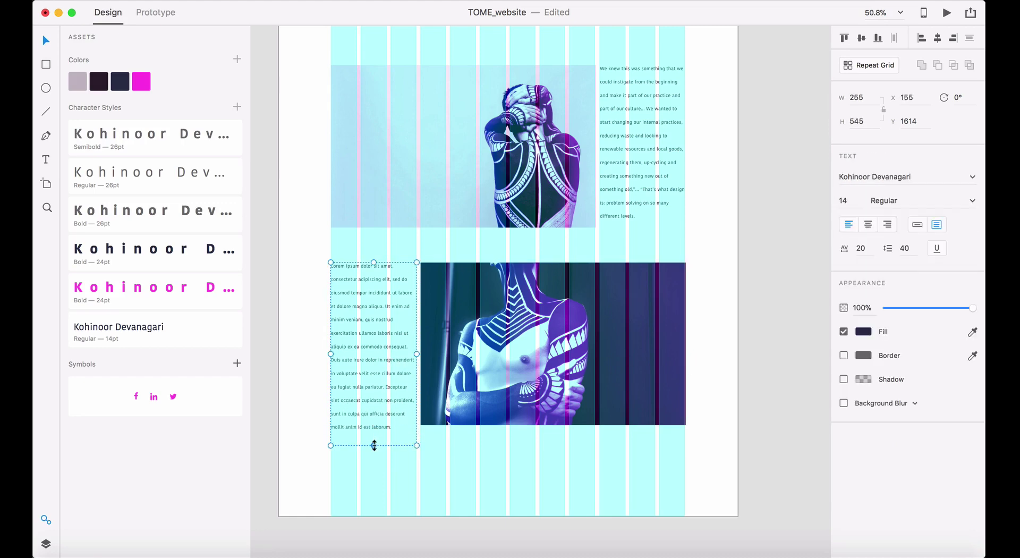
- Turn off the layout grid on the Homepage artboard
{"action": "key", "text": "super+0"}
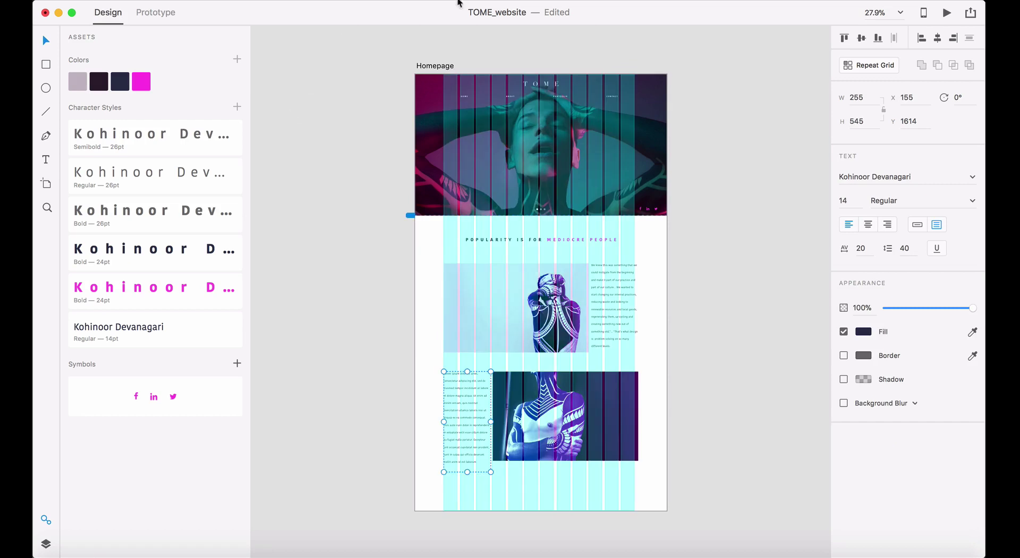
{"action": "left_click", "coordinate": [439, 67]}
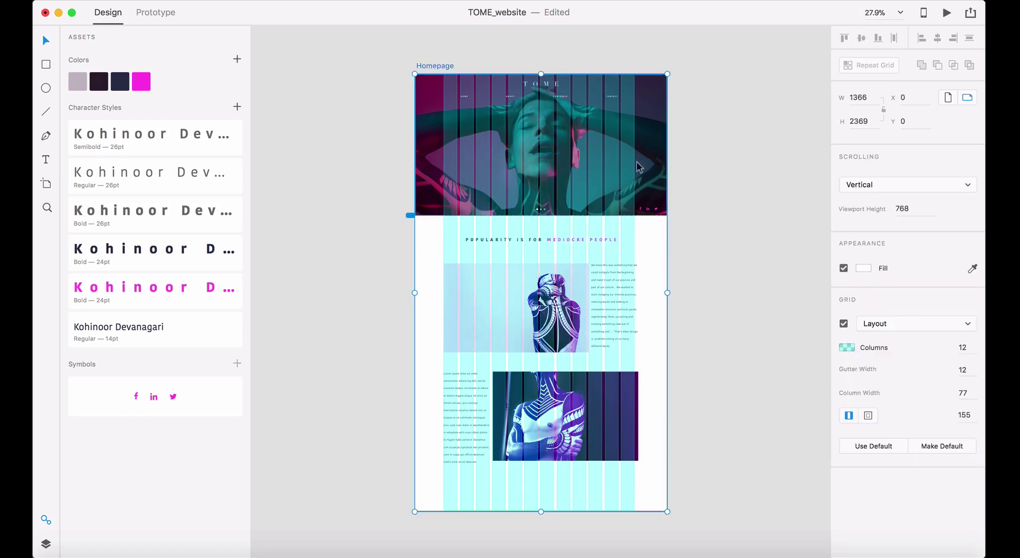
{"action": "left_click", "coordinate": [844, 324]}
{"action": "left_click", "coordinate": [758, 368]}
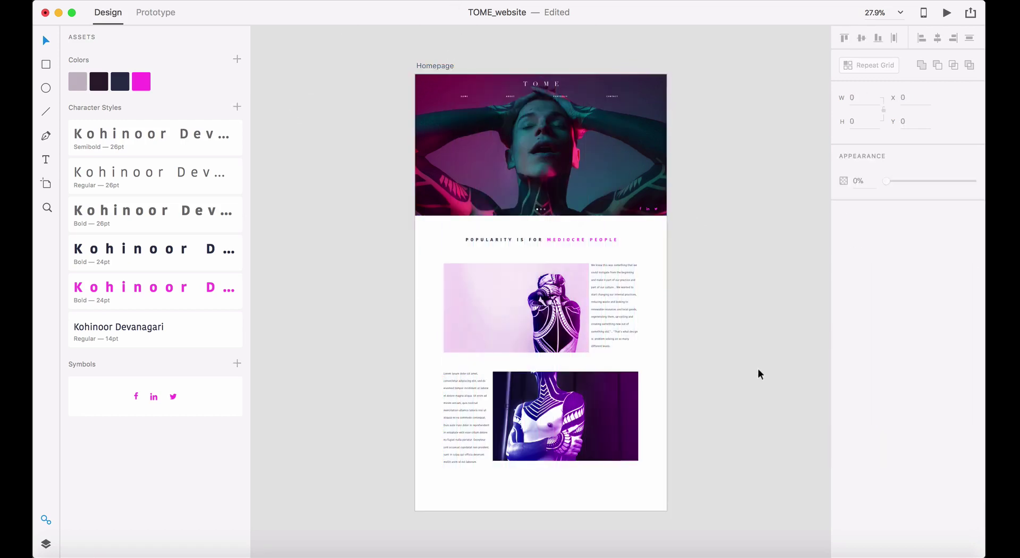
- Right-align the text of the lower paragraph beside the second portfolio image
{"action": "scroll", "coordinate": [757, 368], "scroll_direction": "down", "scroll_amount": 3}
{"action": "left_click", "coordinate": [460, 335]}
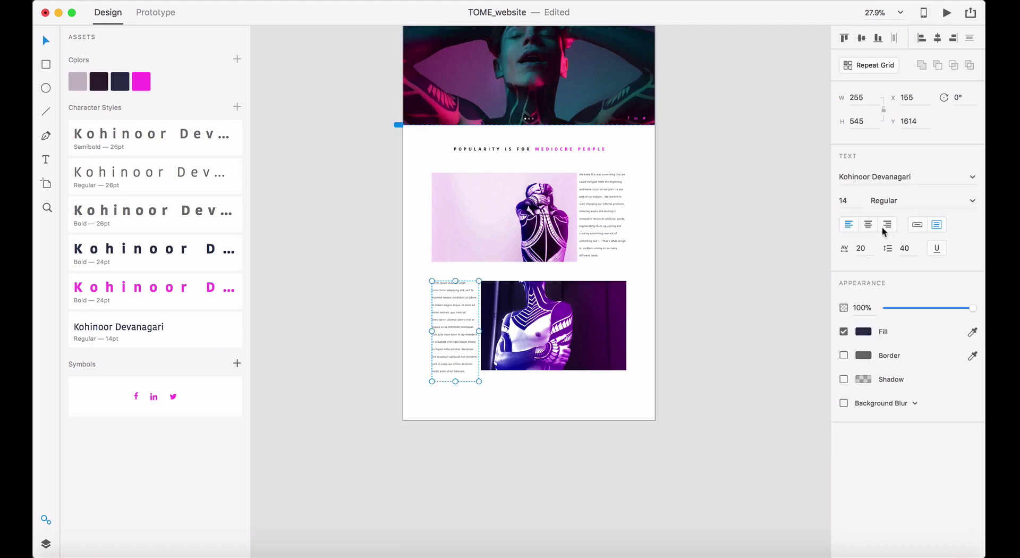
{"action": "left_click", "coordinate": [885, 226]}
{"action": "left_click", "coordinate": [704, 275]}
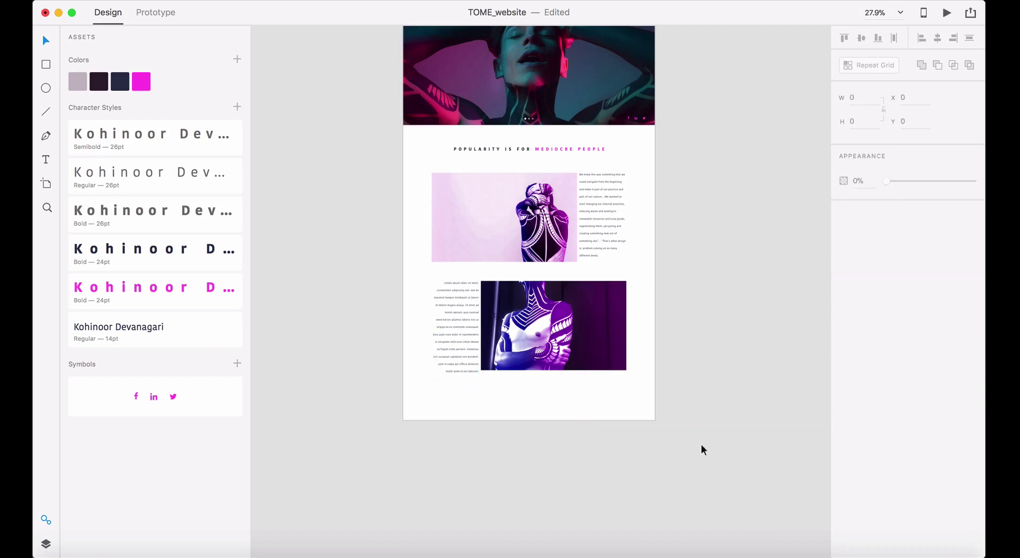
{"action": "left_click", "coordinate": [527, 255]}
{"action": "left_click", "coordinate": [666, 318]}
- Extend the Homepage artboard downward to a height of about 3340
{"action": "scroll", "coordinate": [622, 295], "scroll_direction": "up", "scroll_amount": 3}
{"action": "left_click", "coordinate": [420, 47]}
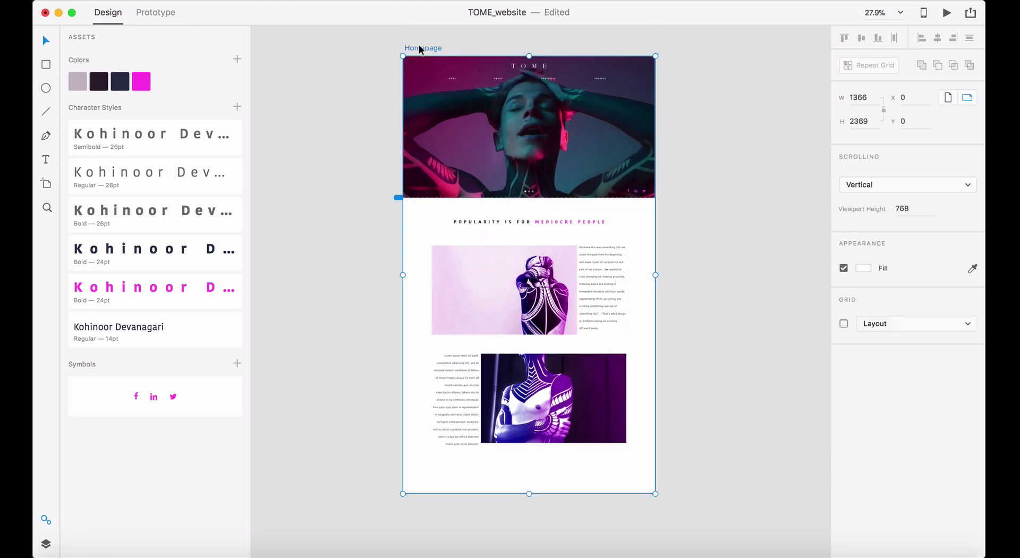
{"action": "scroll", "coordinate": [578, 390], "scroll_direction": "down", "scroll_amount": 3}
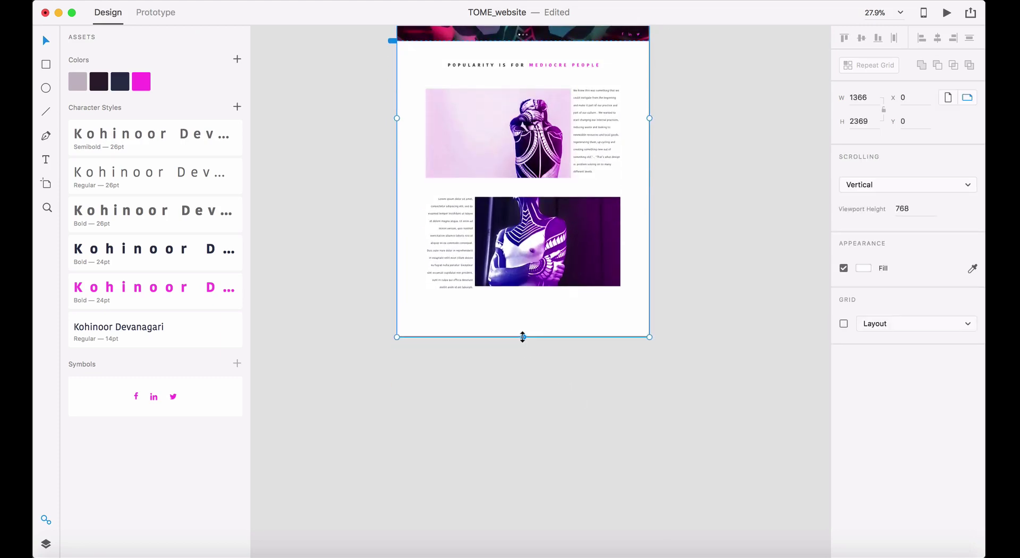
{"action": "left_click_drag", "start_coordinate": [523, 336], "coordinate": [523, 515]}
- Turn on the Homepage artboard's layout grid and set its gutter width to 20
{"action": "left_click", "coordinate": [436, 247]}
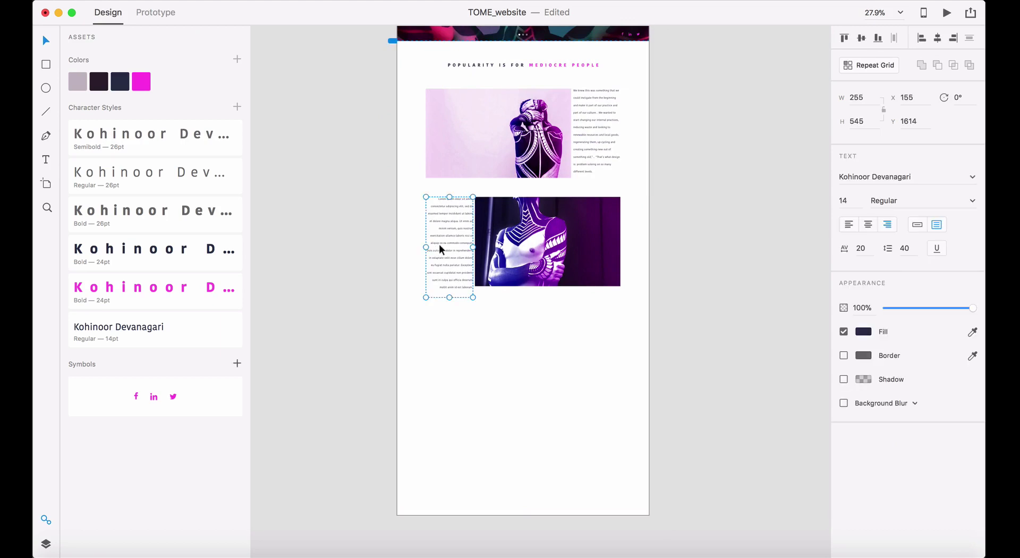
{"action": "scroll", "coordinate": [541, 171], "scroll_direction": "up", "scroll_amount": 5}
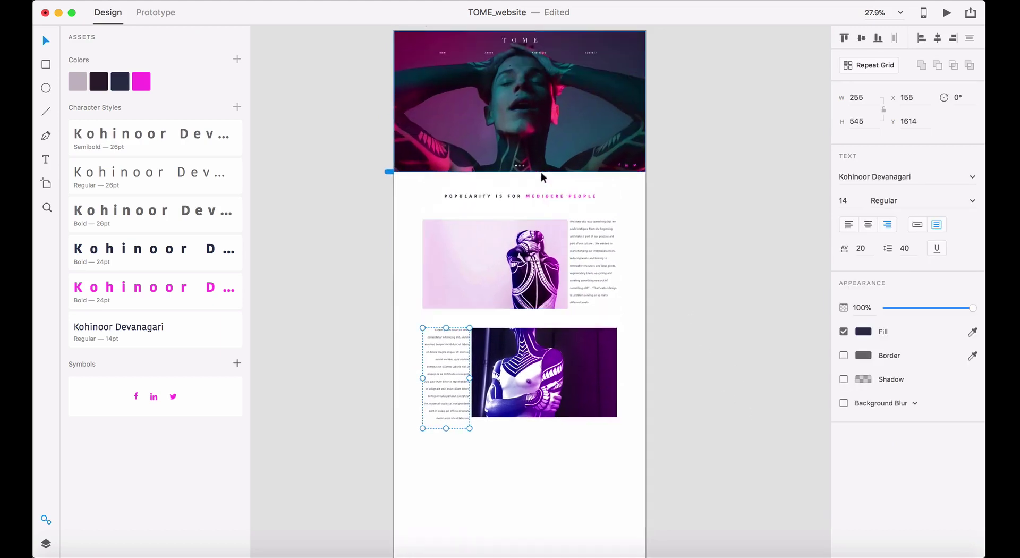
{"action": "left_click", "coordinate": [425, 82]}
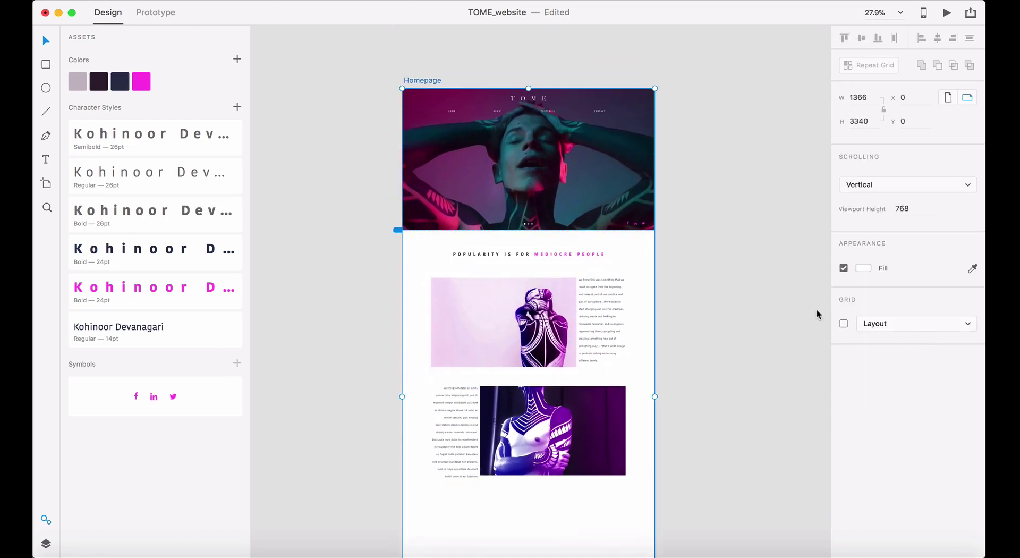
{"action": "left_click", "coordinate": [844, 324]}
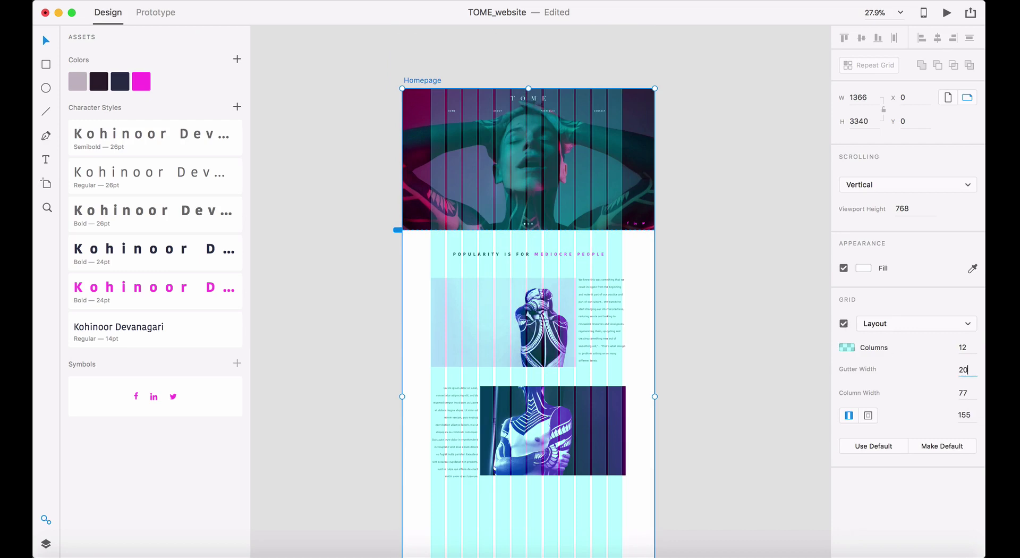
{"action": "type", "text": "20"}
{"action": "key", "text": "Return"}
- Try to fit the lower portfolio image's right edge to the last column of the new grid
{"action": "left_click", "coordinate": [605, 437]}
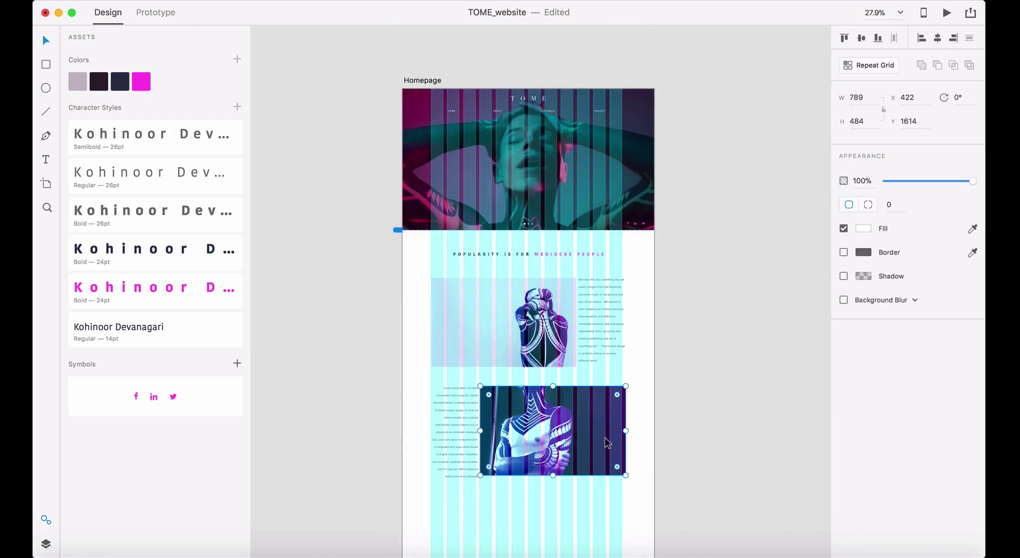
{"action": "left_click_drag", "start_coordinate": [627, 431], "coordinate": [622, 431]}
{"action": "left_click", "coordinate": [662, 448]}
{"action": "scroll", "coordinate": [675, 328], "scroll_direction": "up", "scroll_amount": 5}
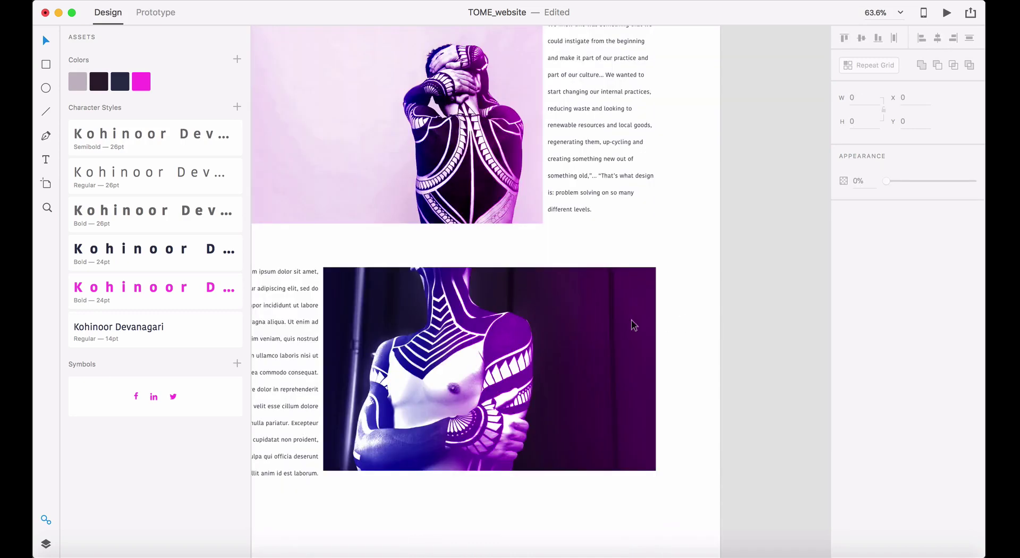
- Show the layout grid and narrow the upper portfolio image to about 775 wide from its right edge
{"action": "key", "text": "shift+super+apostrophe"}
{"action": "scroll", "coordinate": [429, 146], "scroll_direction": "left", "scroll_amount": 4}
{"action": "scroll", "coordinate": [429, 146], "scroll_direction": "up", "scroll_amount": 2}
{"action": "left_click", "coordinate": [654, 199]}
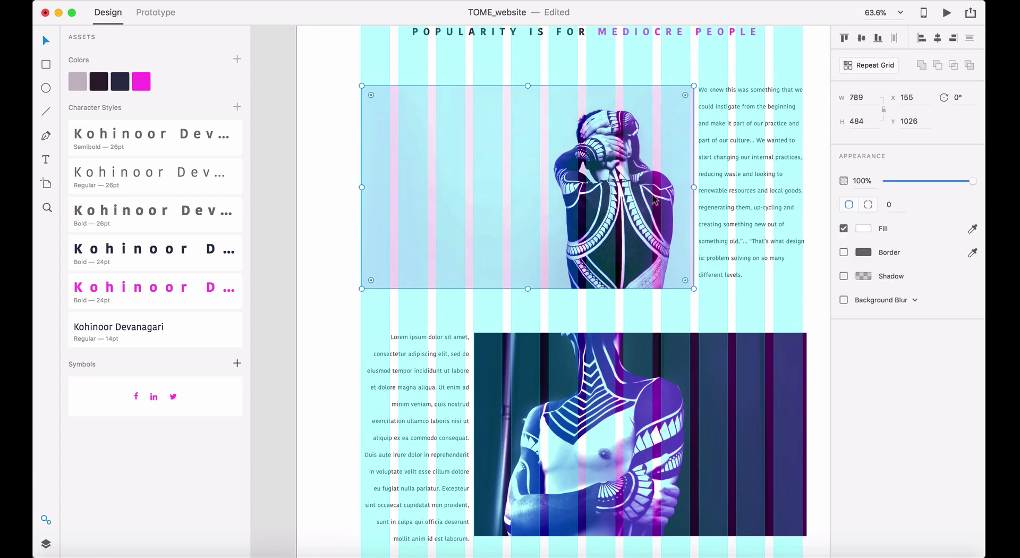
{"action": "left_click_drag", "start_coordinate": [694, 187], "coordinate": [687, 189]}
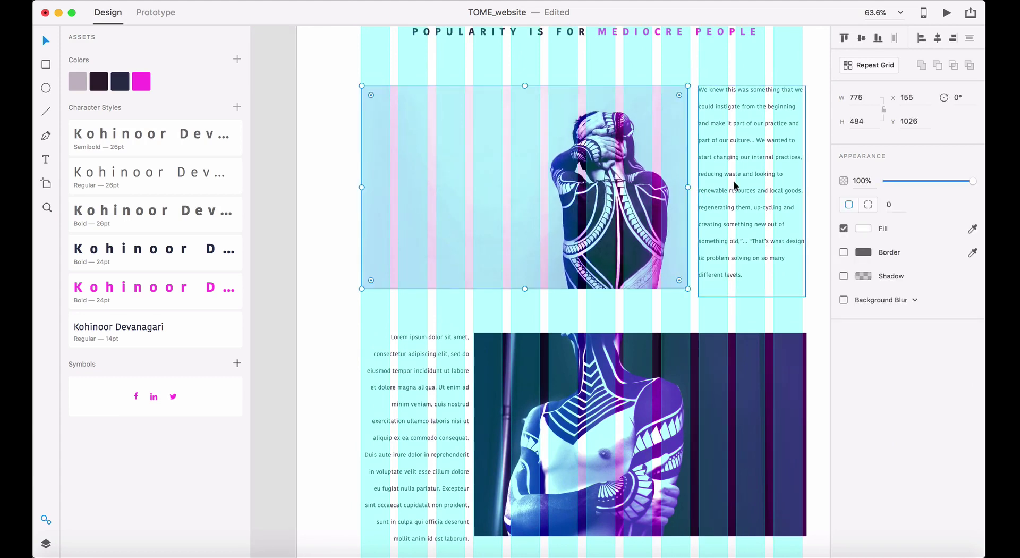
- Narrow the lower portfolio image to about 777 wide at the last grid column and shift the lower paragraph slightly away from it
{"action": "left_click", "coordinate": [736, 185]}
{"action": "scroll", "coordinate": [719, 276], "scroll_direction": "down", "scroll_amount": 3}
{"action": "left_click", "coordinate": [788, 333]}
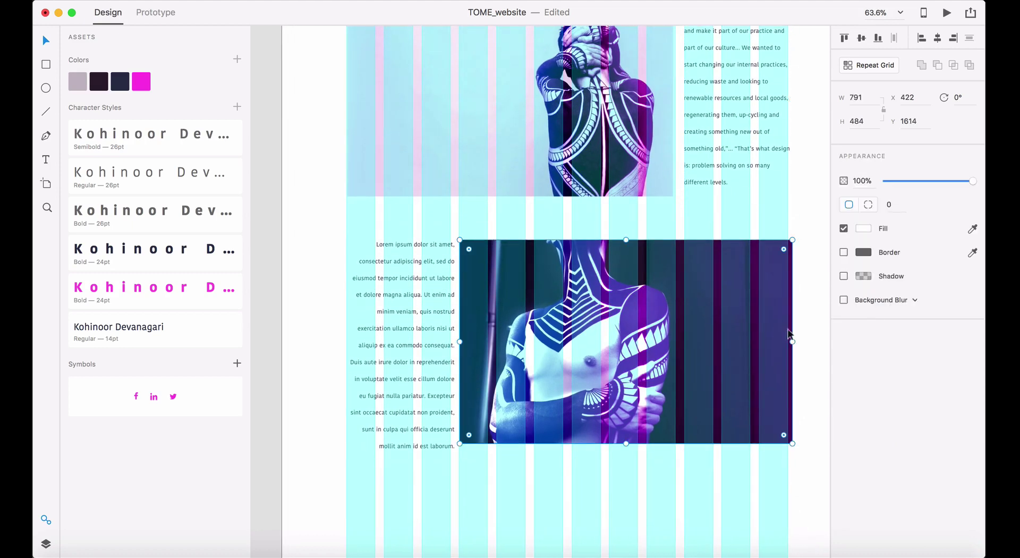
{"action": "left_click_drag", "start_coordinate": [791, 341], "coordinate": [786, 341]}
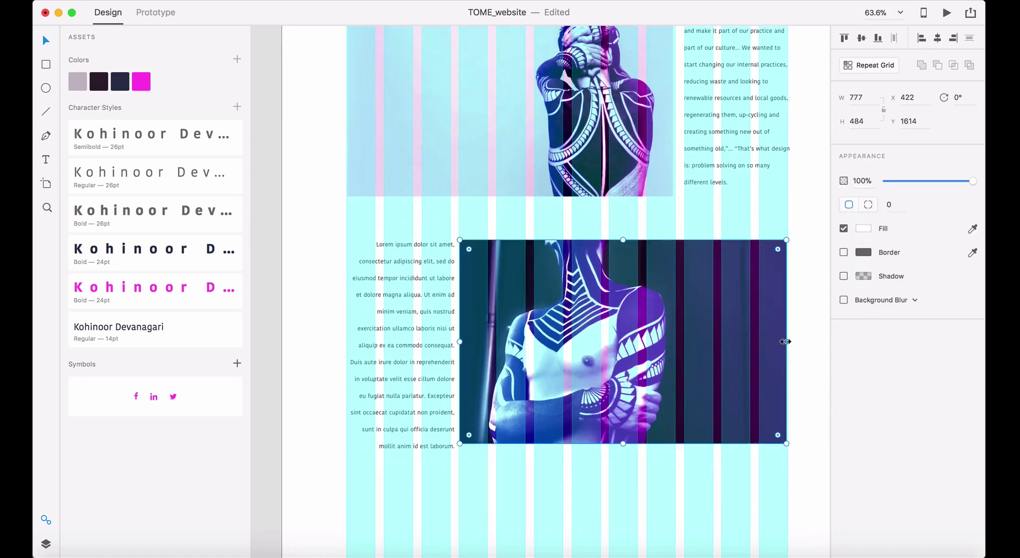
{"action": "left_click_drag", "start_coordinate": [417, 359], "coordinate": [413, 360]}
- Enlarge the upper portfolio image from its lower right corner to about 788 by 491, reaching the grid column's edge
{"action": "left_click", "coordinate": [654, 168]}
{"action": "scroll", "coordinate": [659, 186], "scroll_direction": "up", "scroll_amount": 3}
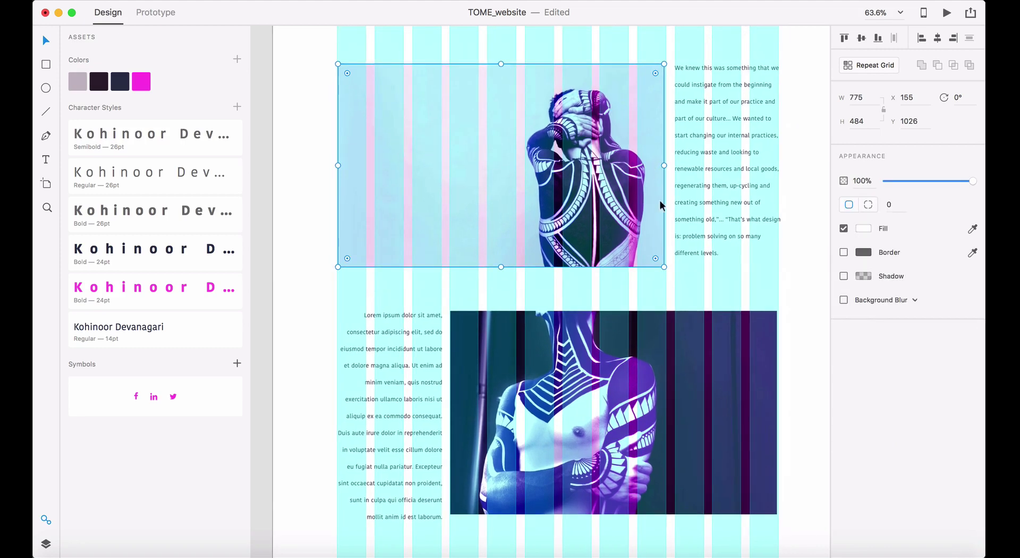
{"action": "scroll", "coordinate": [691, 249], "scroll_direction": "up", "scroll_amount": 10}
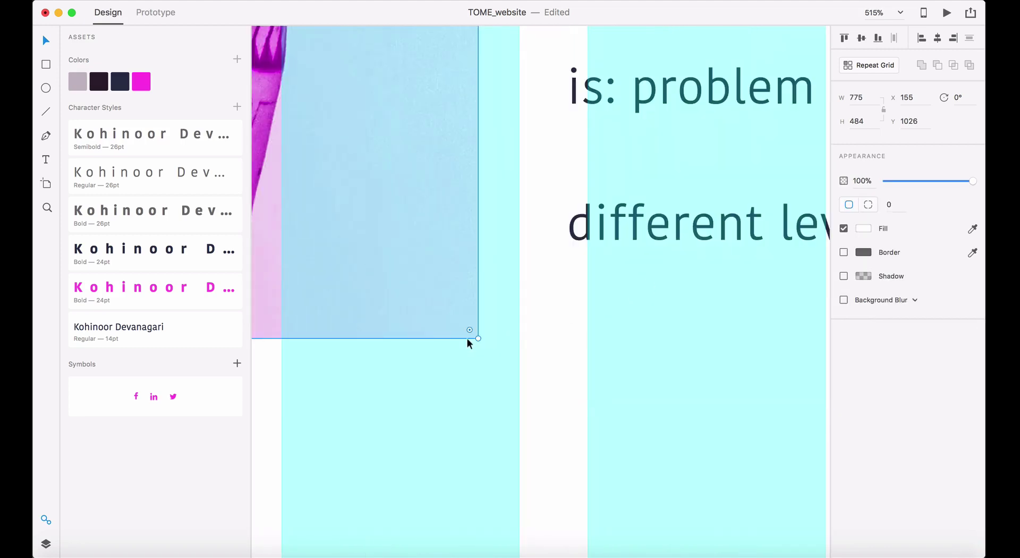
{"action": "left_click_drag", "start_coordinate": [477, 338], "coordinate": [518, 362]}
{"action": "key", "text": "super+0"}
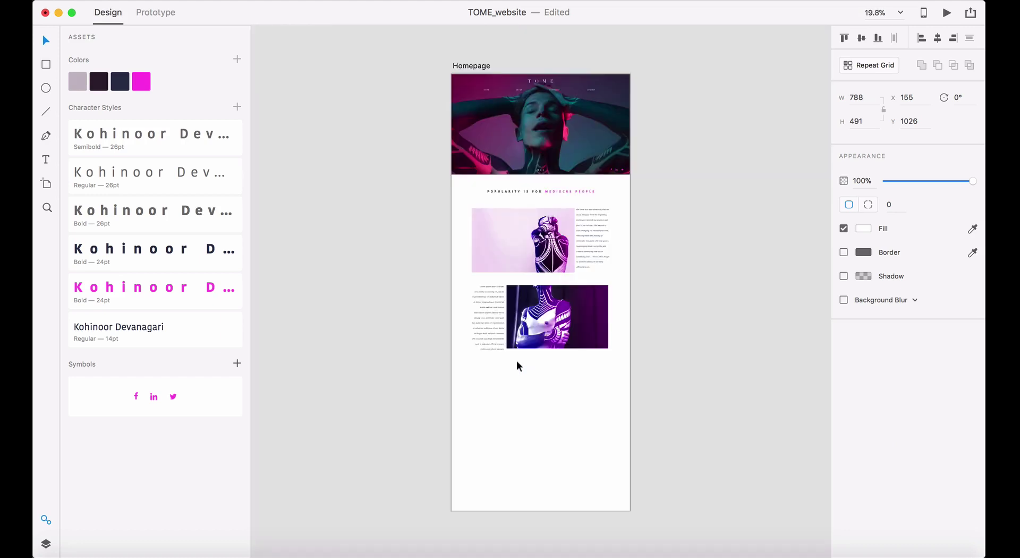
- Select the lower paragraph and image together and place the row directly against the upper portfolio image's lower edge, at Y 1517
{"action": "left_click", "coordinate": [651, 364]}
{"action": "left_click_drag", "start_coordinate": [652, 366], "coordinate": [473, 288]}
{"action": "left_click_drag", "start_coordinate": [527, 310], "coordinate": [526, 298]}
{"action": "key", "text": "super+space"}
{"action": "left_click_drag", "start_coordinate": [471, 274], "coordinate": [550, 271]}
{"action": "left_click_drag", "start_coordinate": [586, 364], "coordinate": [584, 356]}
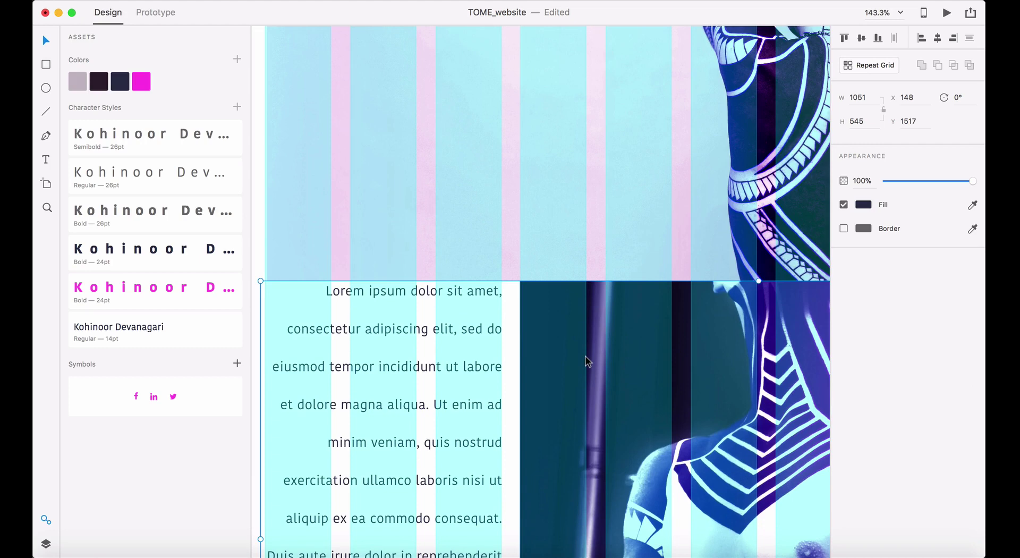
- Move the lower paragraph and image row down 120 to Y 1637, leaving a gap below the upper image
{"action": "key", "text": "shift+Down"}
{"action": "key", "text": "shift+Down"}
{"action": "key", "text": "shift+Down"}
{"action": "key", "text": "shift+Down"}
{"action": "key", "text": "shift+Down"}
{"action": "key", "text": "shift+Down"}
{"action": "key", "text": "shift+Down"}
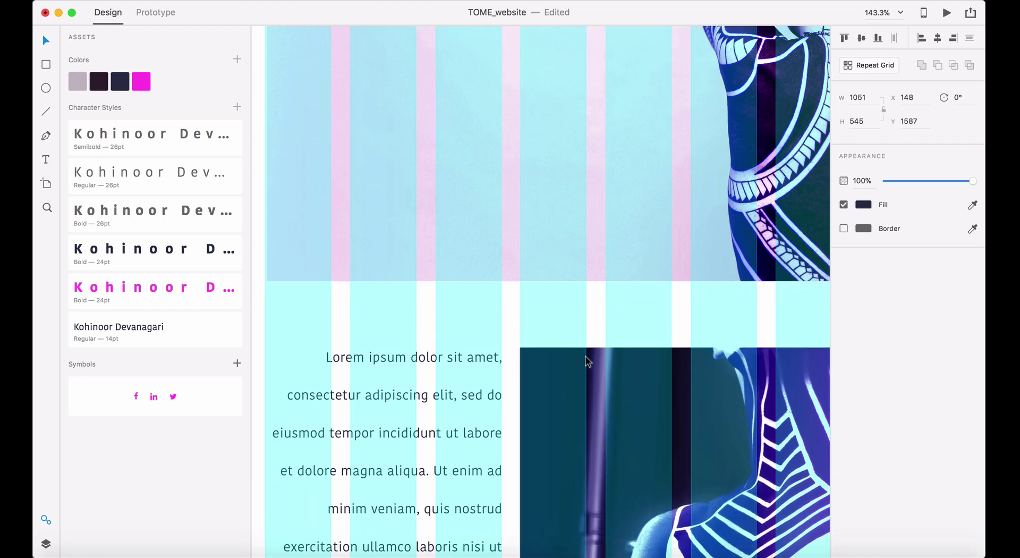
{"action": "key", "text": "shift+Down"}
{"action": "key", "text": "shift+Down"}
{"action": "key", "text": "shift+Down"}
{"action": "key", "text": "shift+Down"}
{"action": "key", "text": "shift+Down"}
{"action": "key", "text": "super+0"}
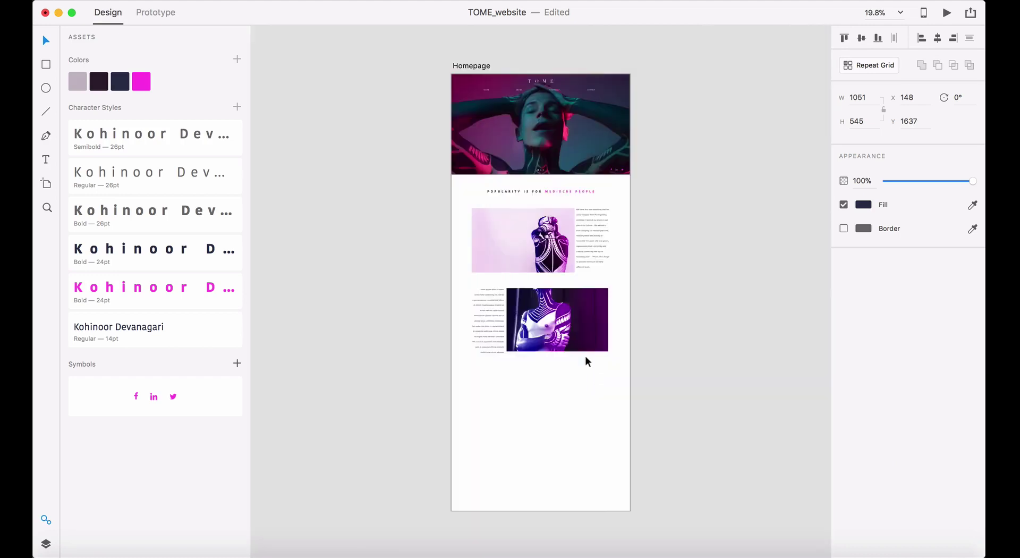
- Show the layout grid, move the lower paragraph and image row further down to Y 1667, and deselect it
{"action": "key", "text": "super+shift+apostrophe"}
{"action": "key", "text": "shift+Down"}
{"action": "key", "text": "shift+Down"}
{"action": "key", "text": "shift+Down"}
{"action": "key", "text": "shift+Down"}
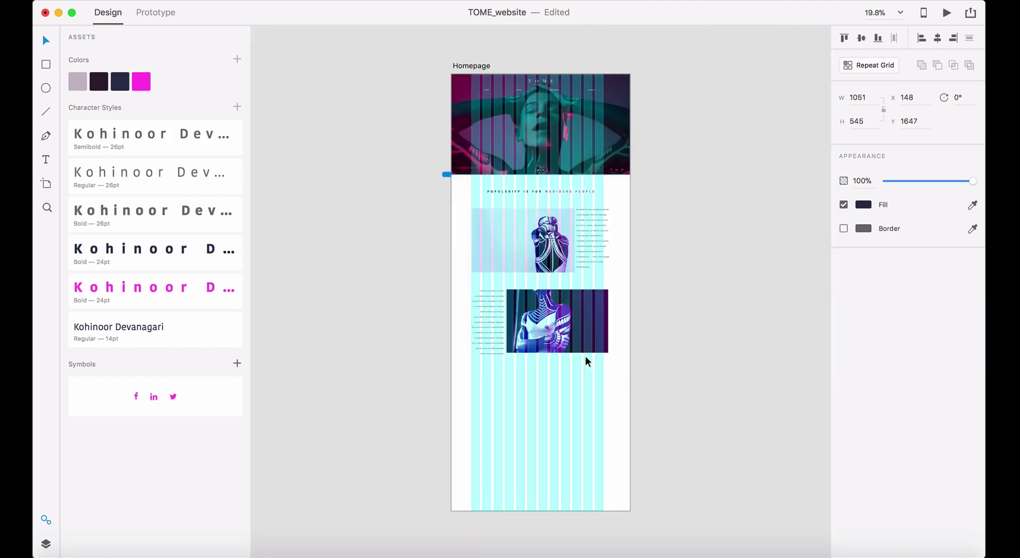
{"action": "left_click", "coordinate": [654, 358]}
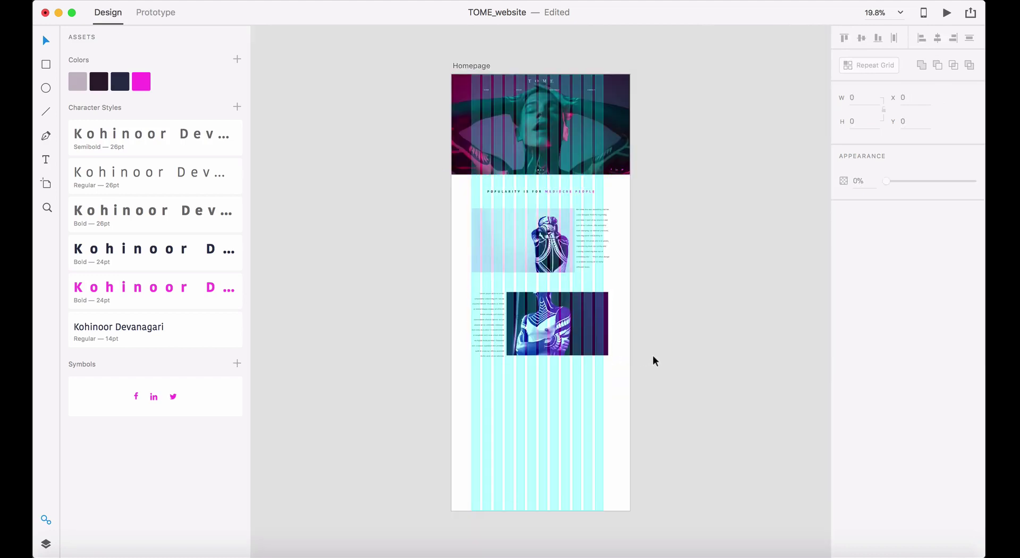
- Turn off the layout grid for the Homepage artboard
{"action": "left_click", "coordinate": [468, 66]}
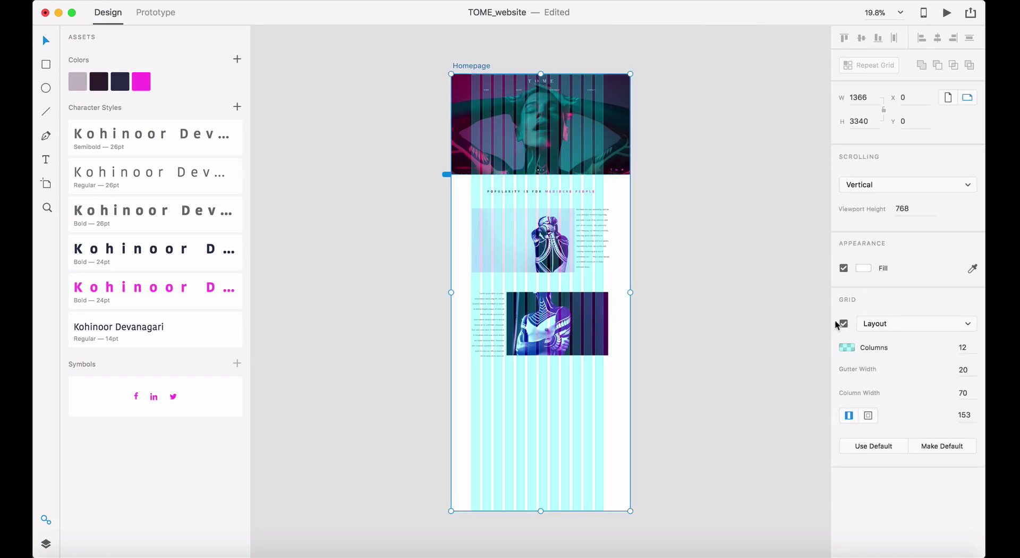
{"action": "left_click", "coordinate": [837, 325]}
{"action": "left_click", "coordinate": [744, 348]}
- Duplicate the lower paragraph and image row together, placing the copy directly beneath the original at Y 2150
{"action": "left_click", "coordinate": [480, 325]}
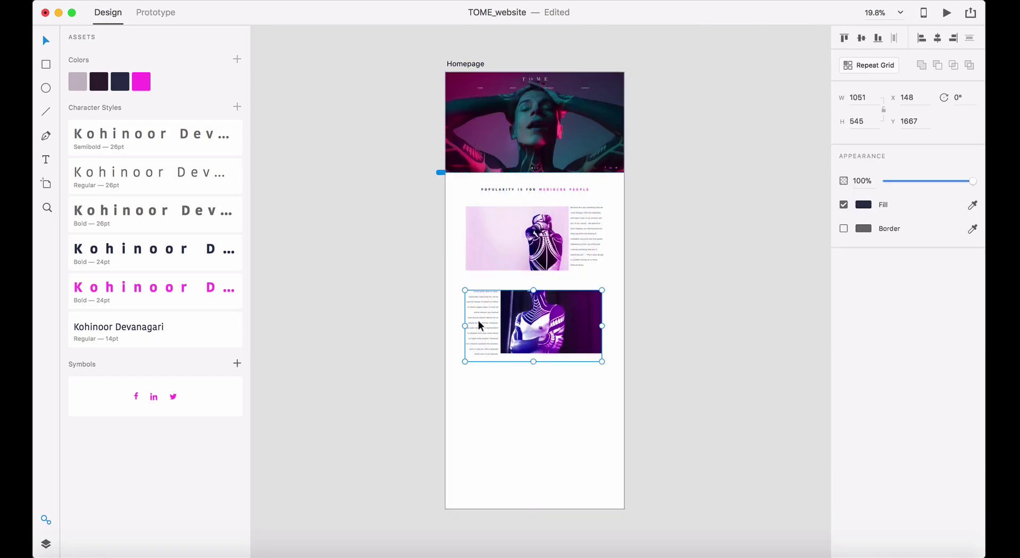
{"action": "left_click_drag", "start_coordinate": [632, 365], "coordinate": [484, 312]}
{"action": "left_click_drag", "start_coordinate": [558, 313], "coordinate": [558, 377]}
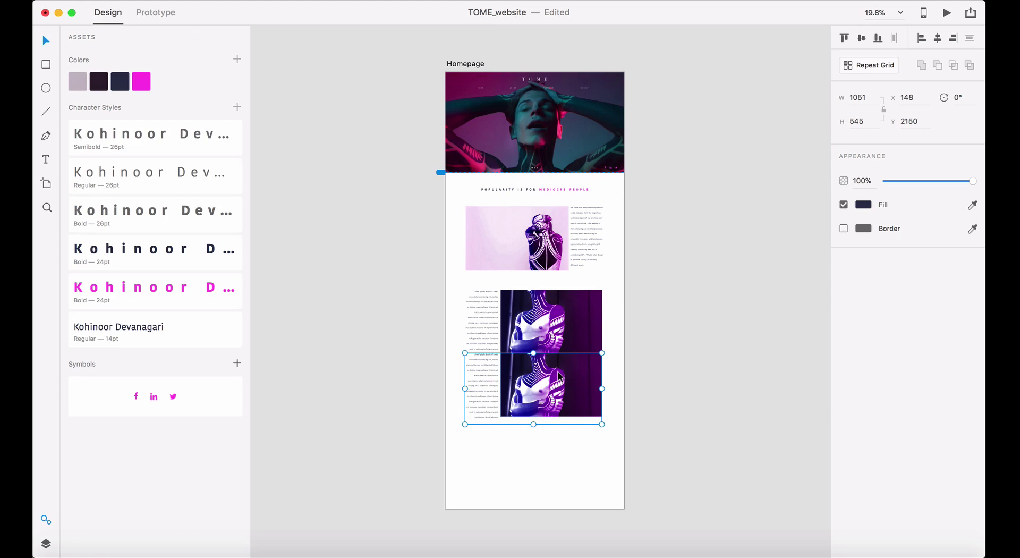
- Move the duplicated paragraph and image row down 80 to Y 2230 to open a gap below the original row
{"action": "key", "text": "shift+Down"}
{"action": "key", "text": "shift+Down"}
{"action": "key", "text": "shift+Down"}
{"action": "key", "text": "shift+Down"}
{"action": "key", "text": "shift+Down"}
{"action": "key", "text": "shift+Down"}
{"action": "key", "text": "shift+Down"}
{"action": "key", "text": "shift+Down"}
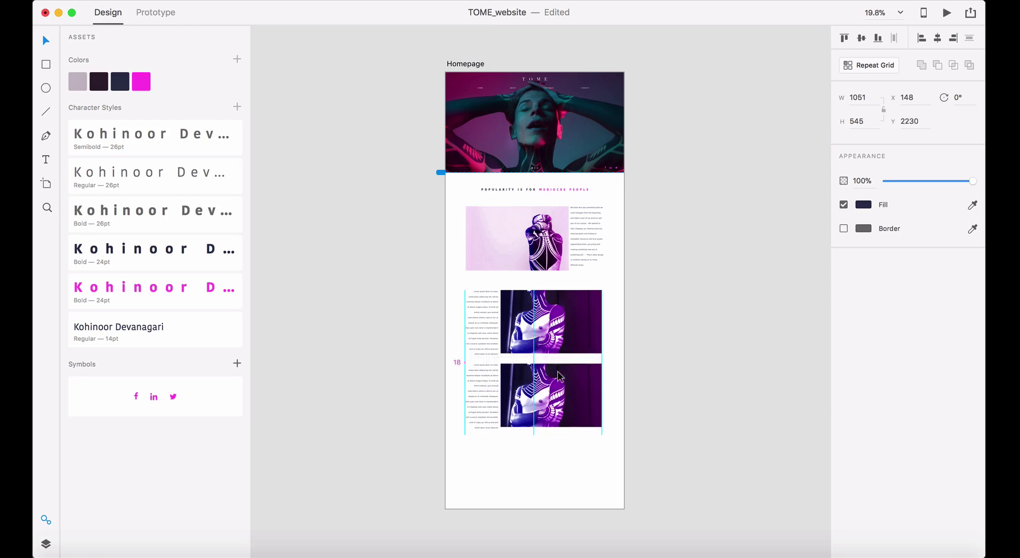
- Move the duplicated text-and-image block down the Homepage artboard to Y 2300
{"action": "key", "text": "shift+Down"}
{"action": "key", "text": "shift+Down"}
{"action": "key", "text": "shift+Down"}
{"action": "key", "text": "shift+Down"}
{"action": "key", "text": "shift+Down"}
{"action": "key", "text": "shift+Down"}
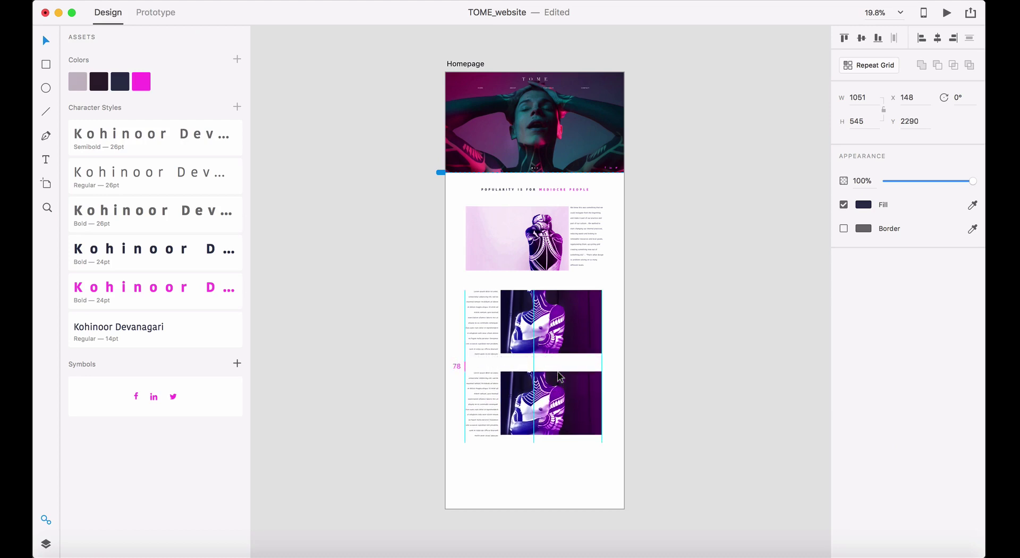
{"action": "key", "text": "shift+Down"}
{"action": "left_click", "coordinate": [653, 416]}
- Ungroup the lowest block and swap its parts so the text sits to the right of the image
{"action": "left_click", "coordinate": [581, 423]}
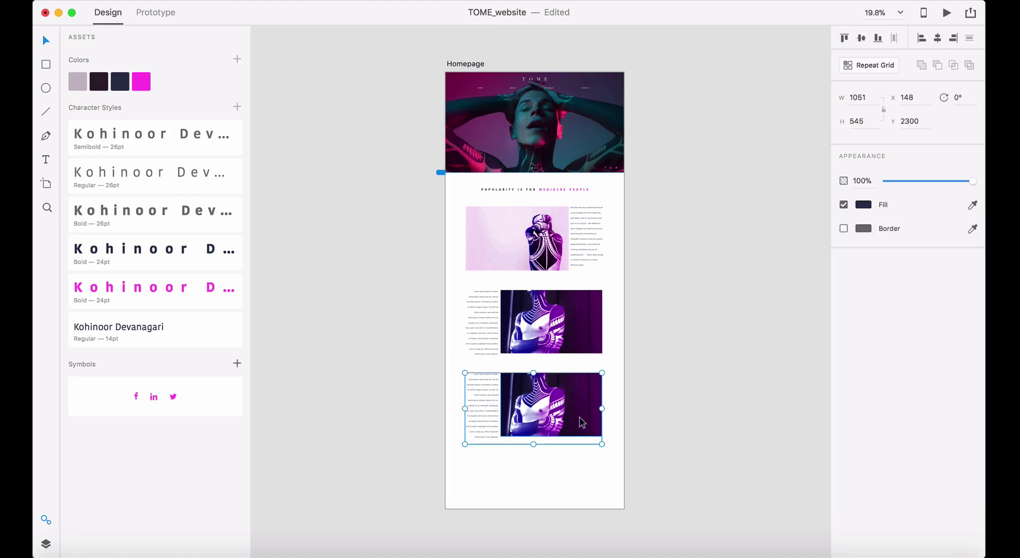
{"action": "key", "text": "super+shift+g"}
{"action": "left_click", "coordinate": [637, 431]}
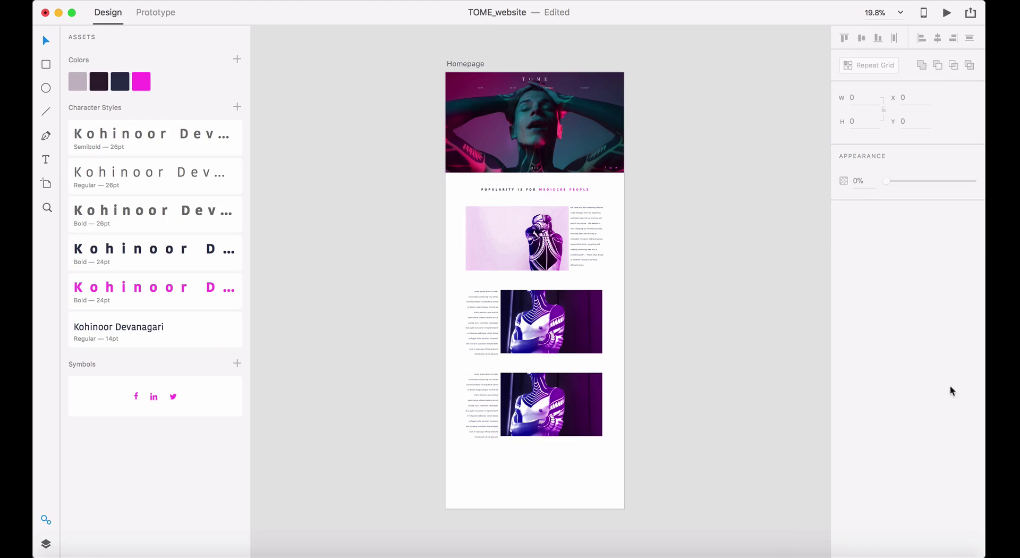
{"action": "left_click", "coordinate": [481, 405]}
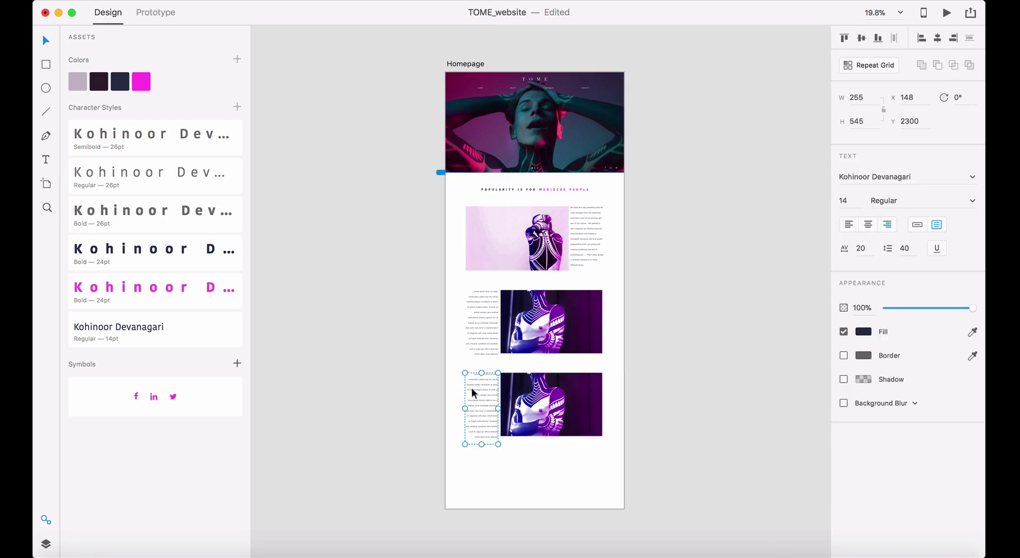
{"action": "left_click_drag", "start_coordinate": [471, 393], "coordinate": [540, 400]}
{"action": "left_click", "coordinate": [576, 399]}
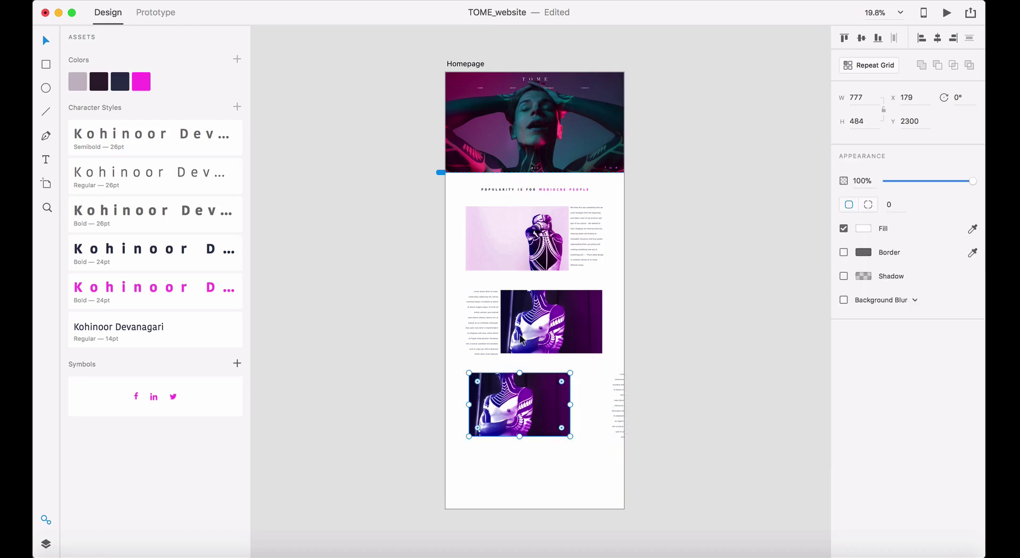
- Show the Homepage artboard's layout grid and align the lowest image with the first column at X 153
{"action": "left_click", "coordinate": [471, 67]}
{"action": "left_click", "coordinate": [844, 324]}
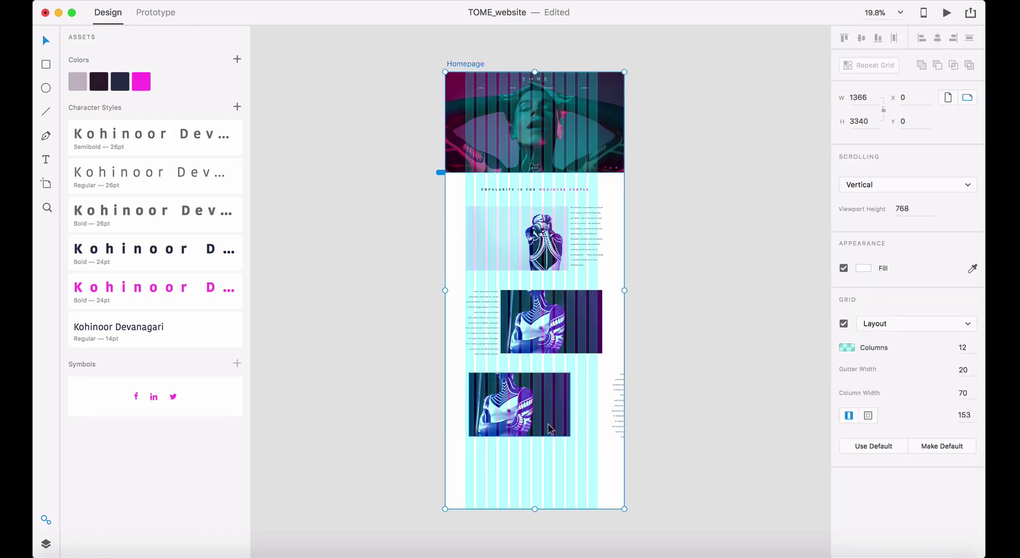
{"action": "left_click", "coordinate": [551, 429]}
{"action": "left_click_drag", "start_coordinate": [528, 420], "coordinate": [525, 420]}
{"action": "left_click", "coordinate": [684, 424]}
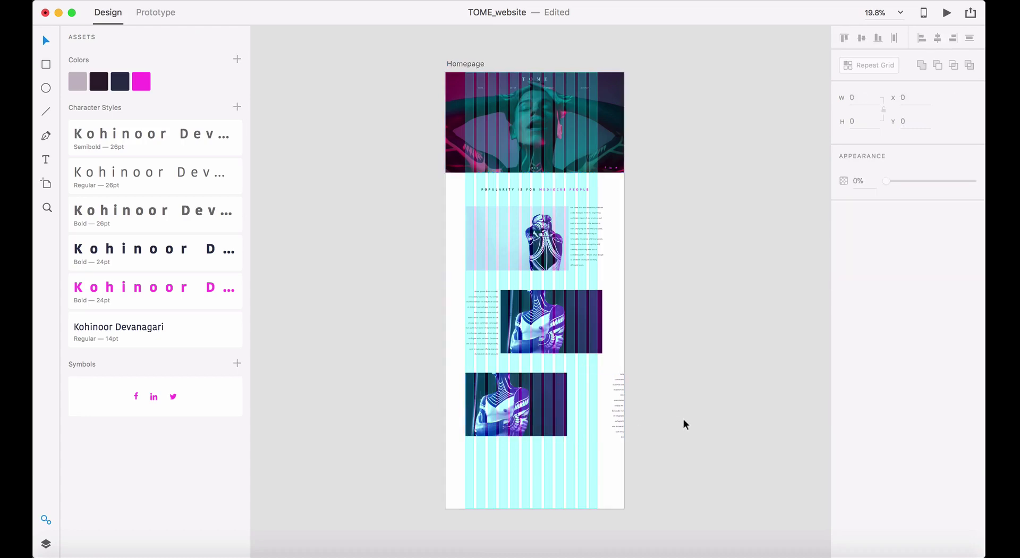
- Switch to Finder and replace the lowest image with TOME_portfolio_1.jpg from the Jpegs folder
{"action": "key", "text": "super+Tab"}
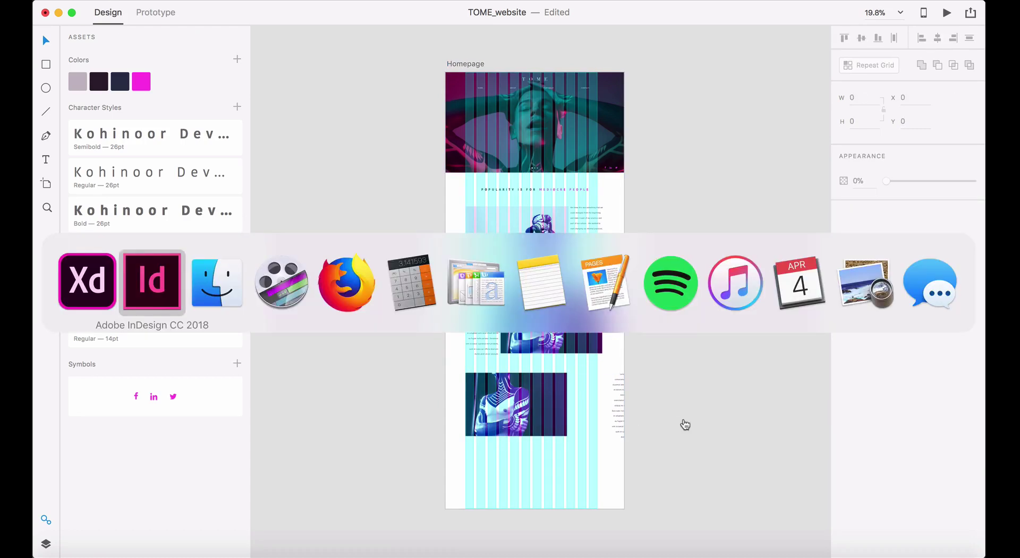
{"action": "key", "text": "super+Tab"}
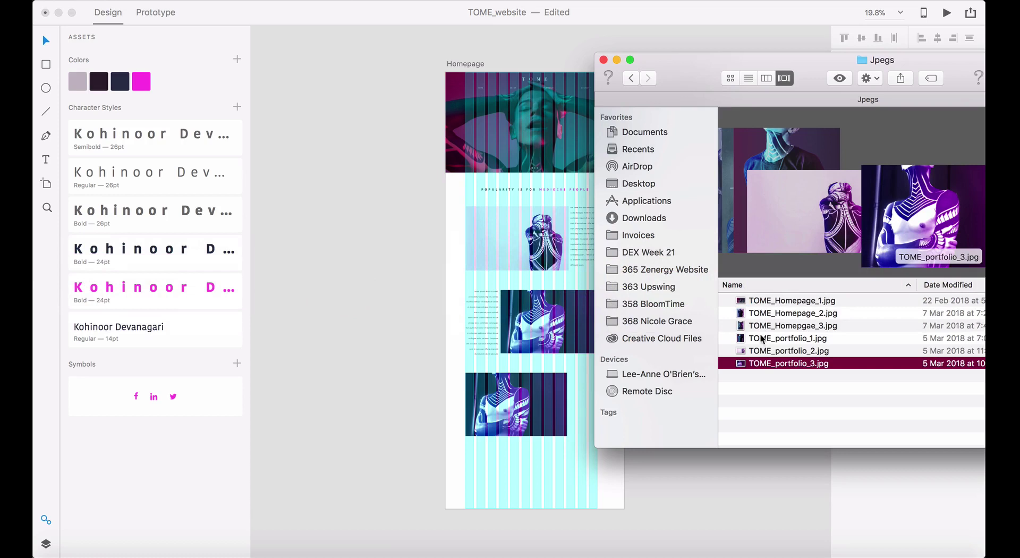
{"action": "left_click", "coordinate": [760, 331]}
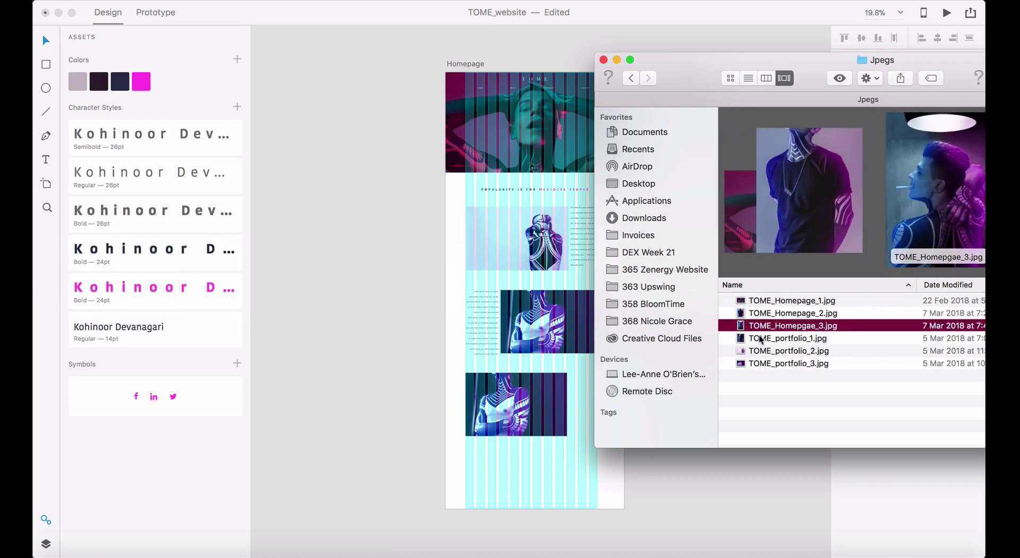
{"action": "left_click", "coordinate": [762, 352]}
{"action": "left_click", "coordinate": [727, 342]}
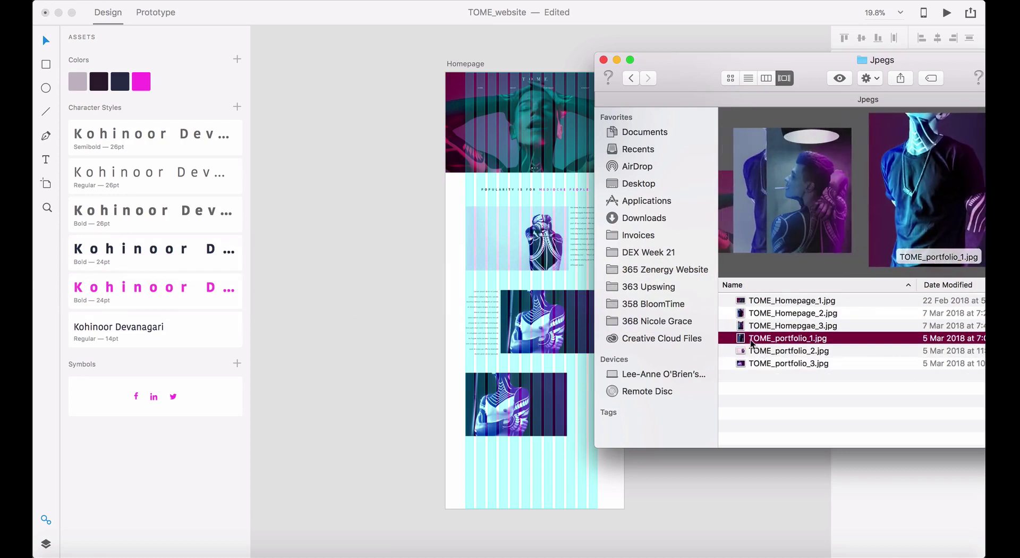
{"action": "left_click_drag", "start_coordinate": [727, 343], "coordinate": [524, 407]}
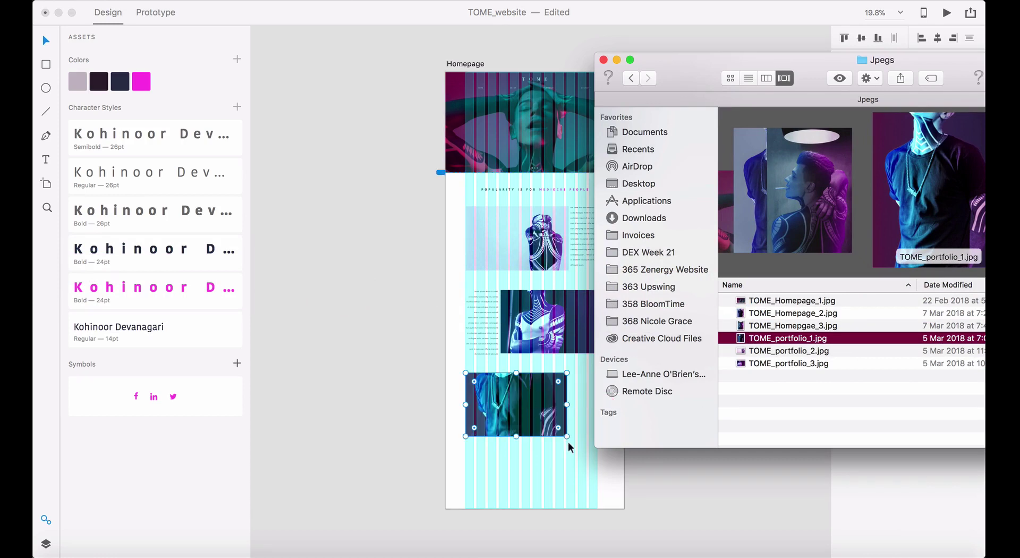
- Reshape the lowest image's frame to a portrait format about 696 high
{"action": "left_click", "coordinate": [555, 444]}
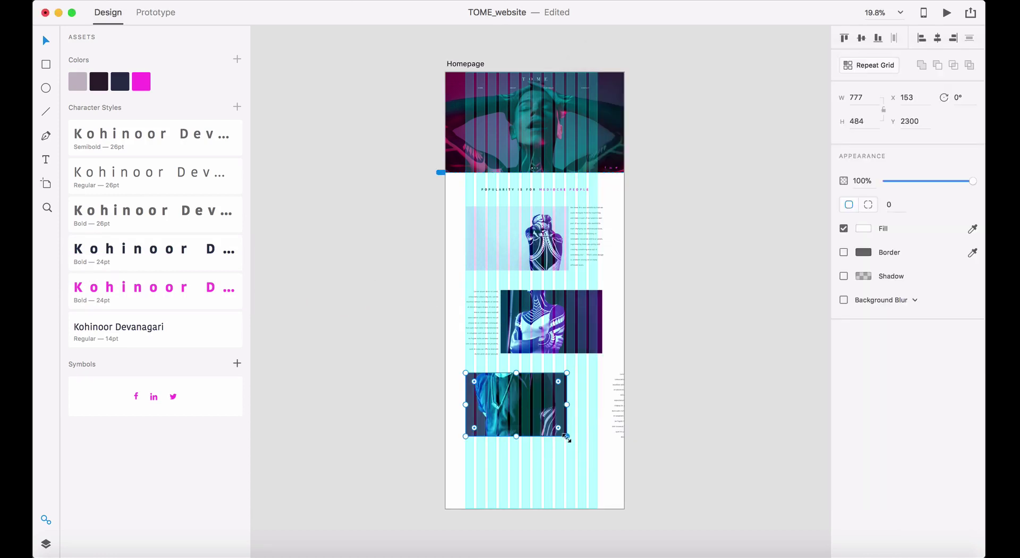
{"action": "left_click_drag", "start_coordinate": [567, 437], "coordinate": [528, 464]}
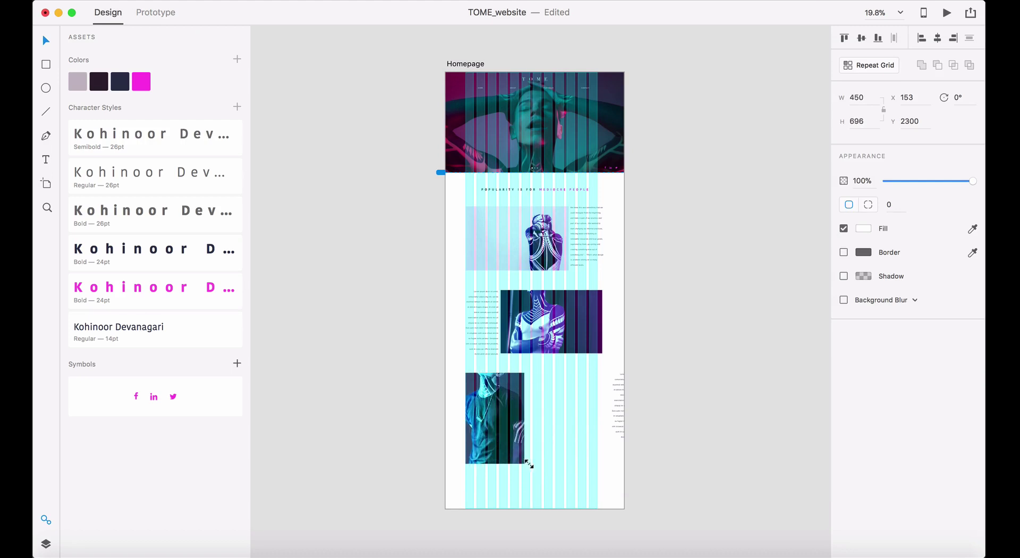
{"action": "left_click", "coordinate": [686, 468]}
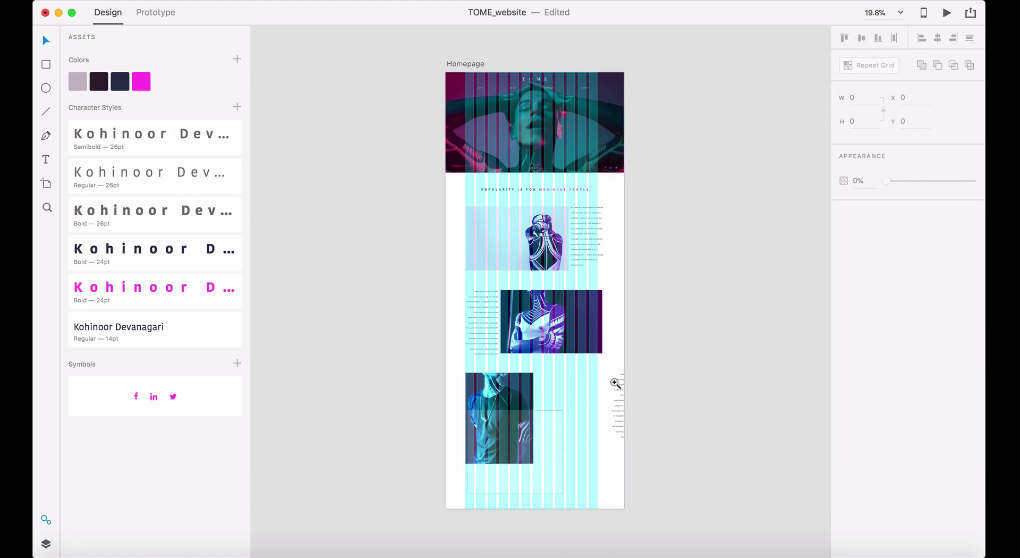
- Left-align the lowest text block, place it at X 693 and widen its box to the grid's last column
{"action": "left_click", "coordinate": [616, 383]}
{"action": "left_click_drag", "start_coordinate": [649, 272], "coordinate": [492, 267]}
{"action": "left_click", "coordinate": [849, 225]}
{"action": "left_click_drag", "start_coordinate": [519, 221], "coordinate": [503, 219]}
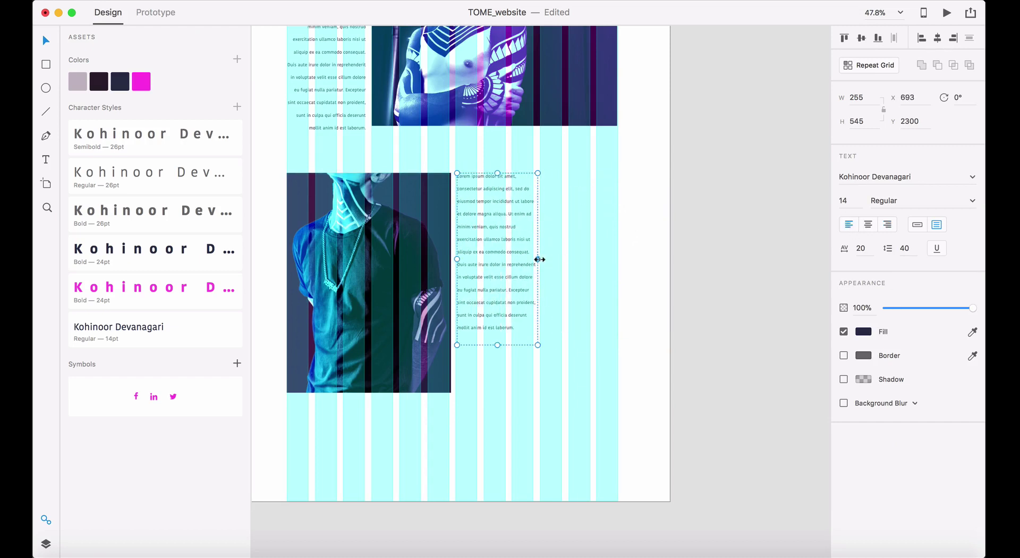
{"action": "left_click_drag", "start_coordinate": [537, 260], "coordinate": [615, 259]}
{"action": "left_click", "coordinate": [678, 289]}
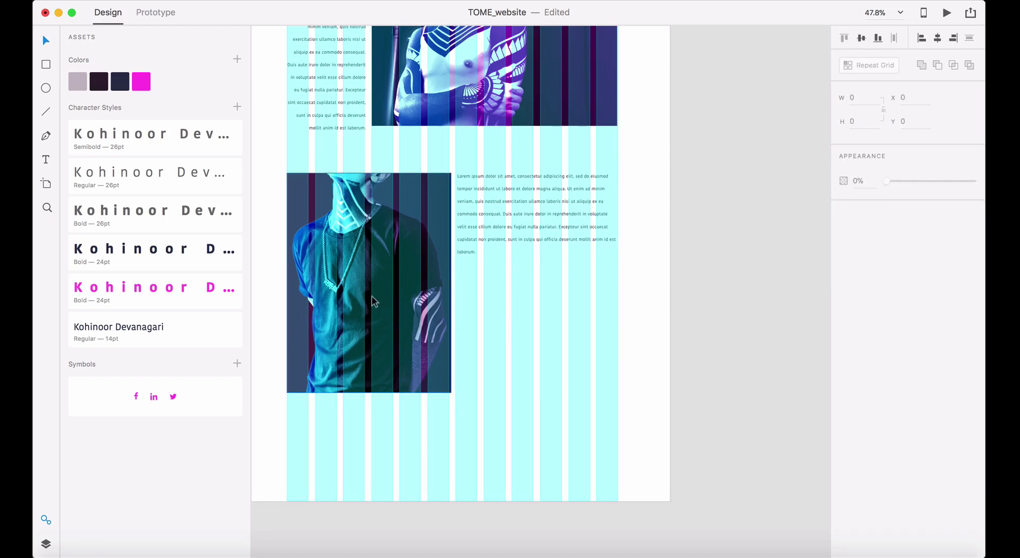
- Scale the portrait image down from its lower-right corner until it spans about five grid columns
{"action": "left_click", "coordinate": [446, 387]}
{"action": "left_click_drag", "start_coordinate": [451, 392], "coordinate": [445, 383]}
{"action": "left_click", "coordinate": [665, 407]}
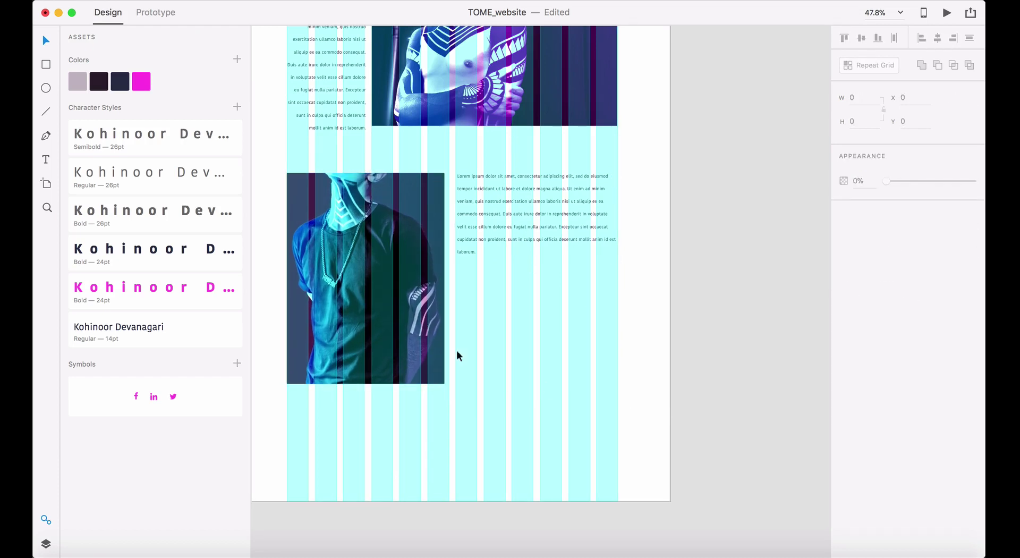
{"action": "left_click", "coordinate": [425, 344]}
{"action": "left_click_drag", "start_coordinate": [443, 383], "coordinate": [421, 370]}
{"action": "left_click", "coordinate": [652, 354]}
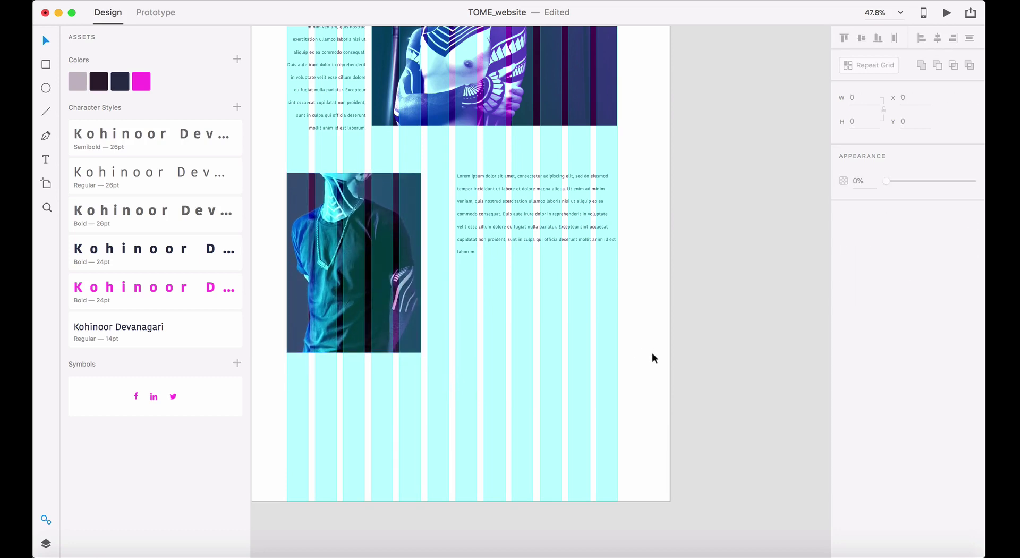
- Ungroup the middle block and scale its image down from the lower-left corner to about the last eight grid columns
{"action": "scroll", "coordinate": [601, 340], "scroll_direction": "up", "scroll_amount": 8}
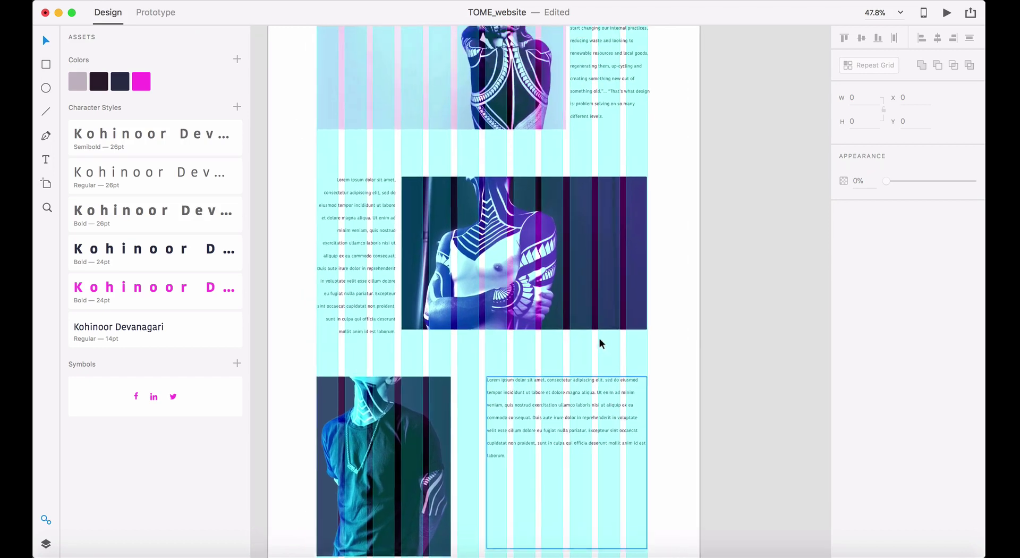
{"action": "left_click", "coordinate": [462, 254]}
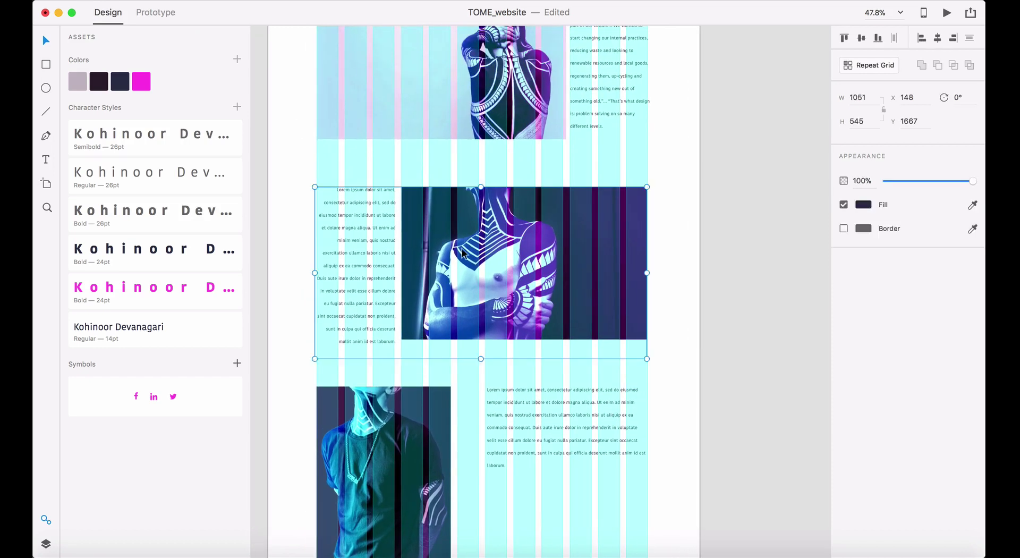
{"action": "left_click", "coordinate": [662, 341]}
{"action": "left_click", "coordinate": [618, 307]}
{"action": "key", "text": "super+shift+g"}
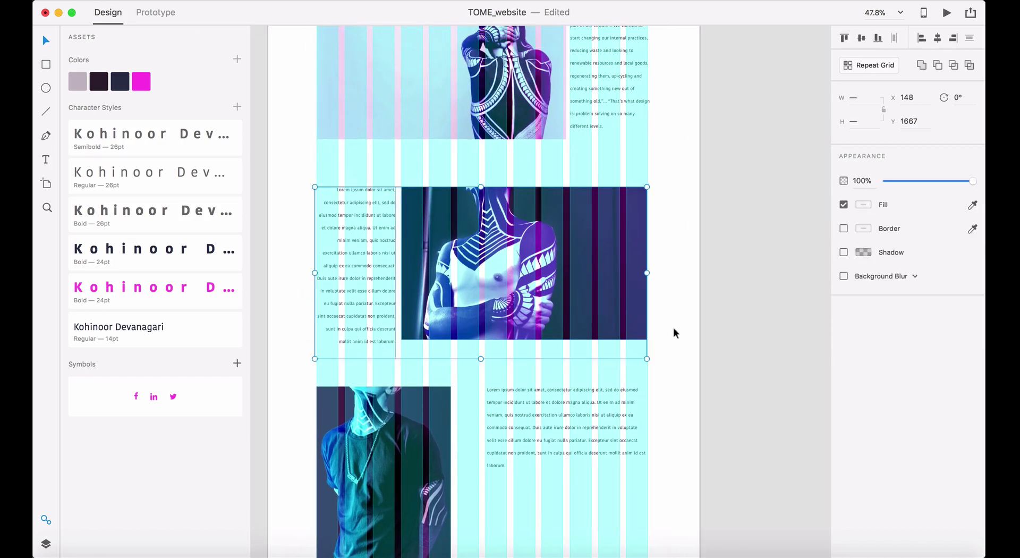
{"action": "left_click", "coordinate": [674, 329]}
{"action": "left_click", "coordinate": [451, 267]}
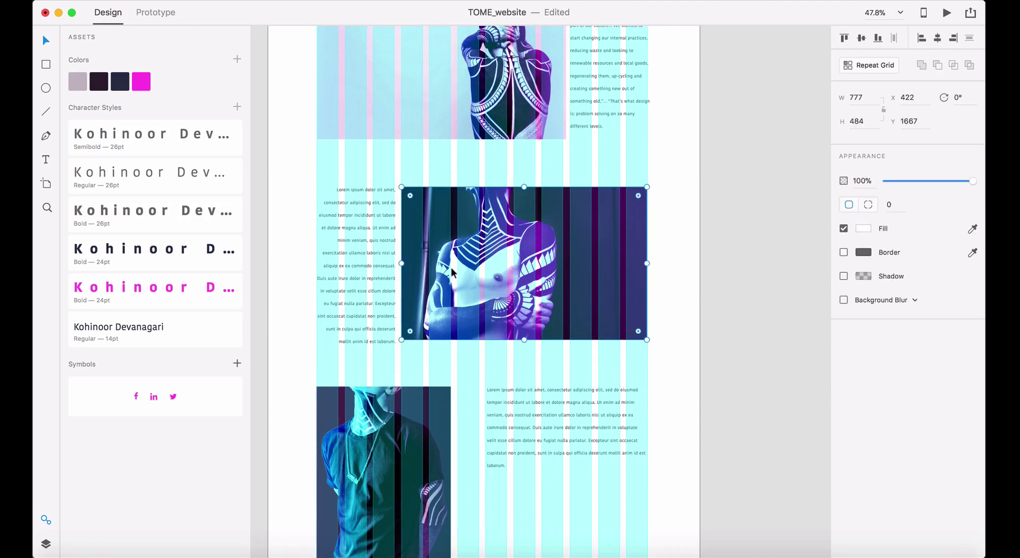
{"action": "left_click_drag", "start_coordinate": [408, 336], "coordinate": [423, 324]}
{"action": "scroll", "coordinate": [714, 298], "scroll_direction": "up", "scroll_amount": 2}
{"action": "left_click", "coordinate": [713, 299]}
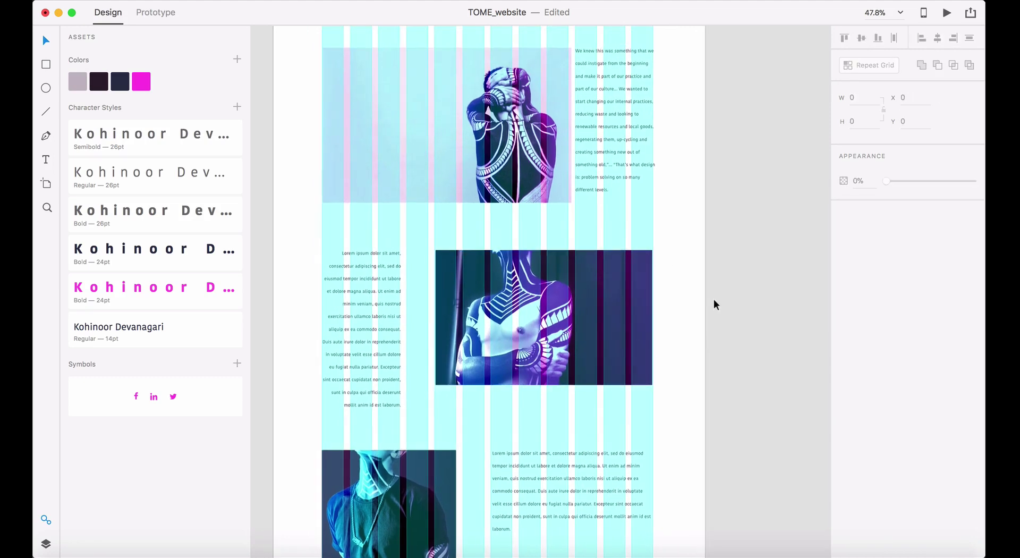
- Scale the uppermost portfolio image below the heading down to about 698 by 435
{"action": "scroll", "coordinate": [713, 298], "scroll_direction": "up", "scroll_amount": 3}
{"action": "left_click", "coordinate": [501, 270]}
{"action": "left_click_drag", "start_coordinate": [581, 295], "coordinate": [554, 280]}
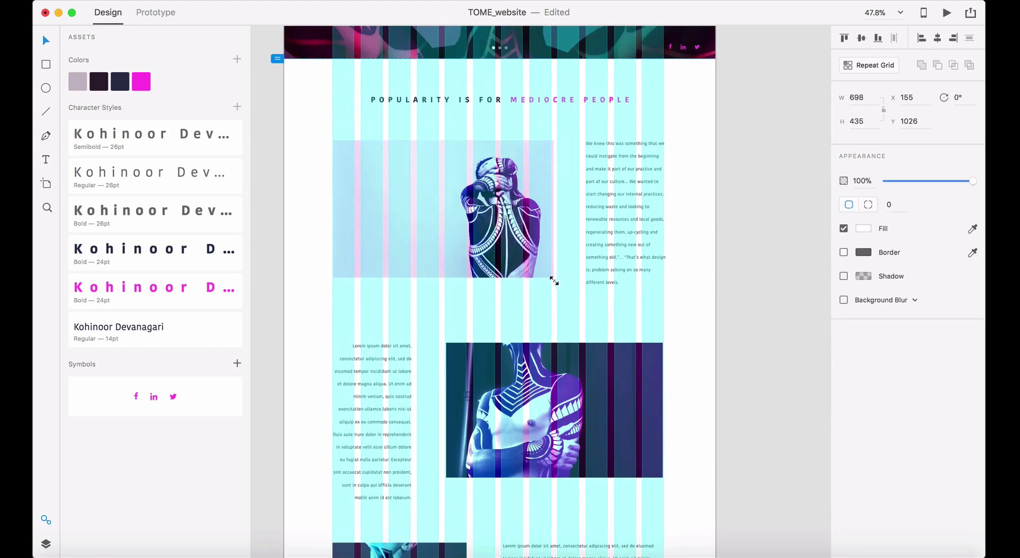
{"action": "left_click", "coordinate": [697, 306]}
- Hide the Homepage artboard's layout grid
{"action": "scroll", "coordinate": [697, 306], "scroll_direction": "down", "scroll_amount": 3}
{"action": "key", "text": "super+0"}
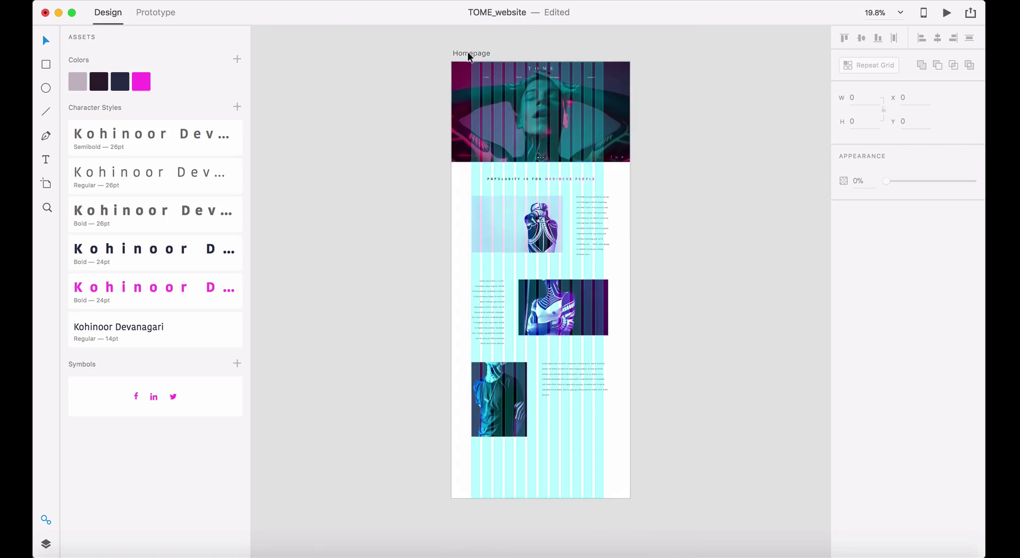
{"action": "left_click", "coordinate": [470, 54]}
{"action": "left_click", "coordinate": [844, 324]}
{"action": "left_click", "coordinate": [741, 349]}
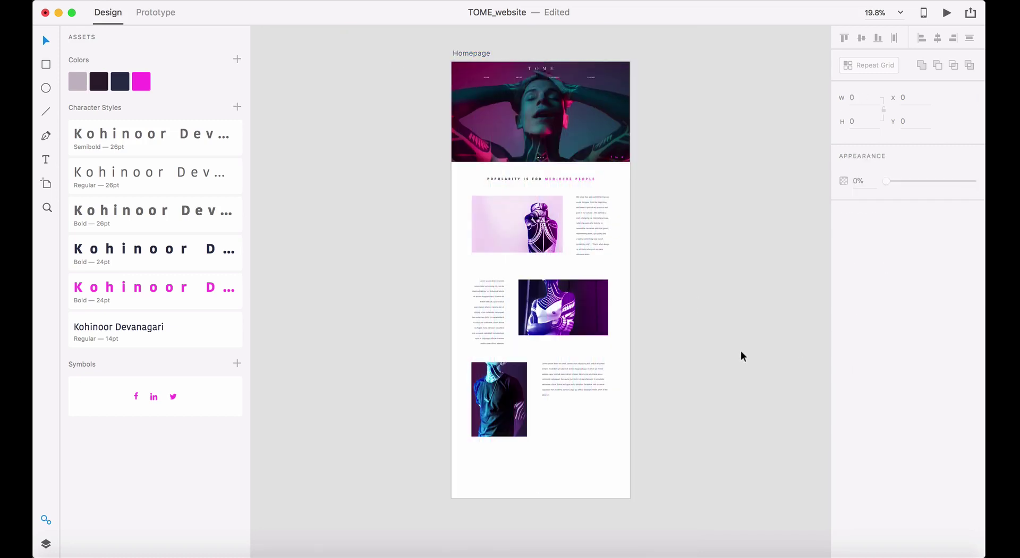
{"action": "scroll", "coordinate": [740, 349], "scroll_direction": "right", "scroll_amount": 2}
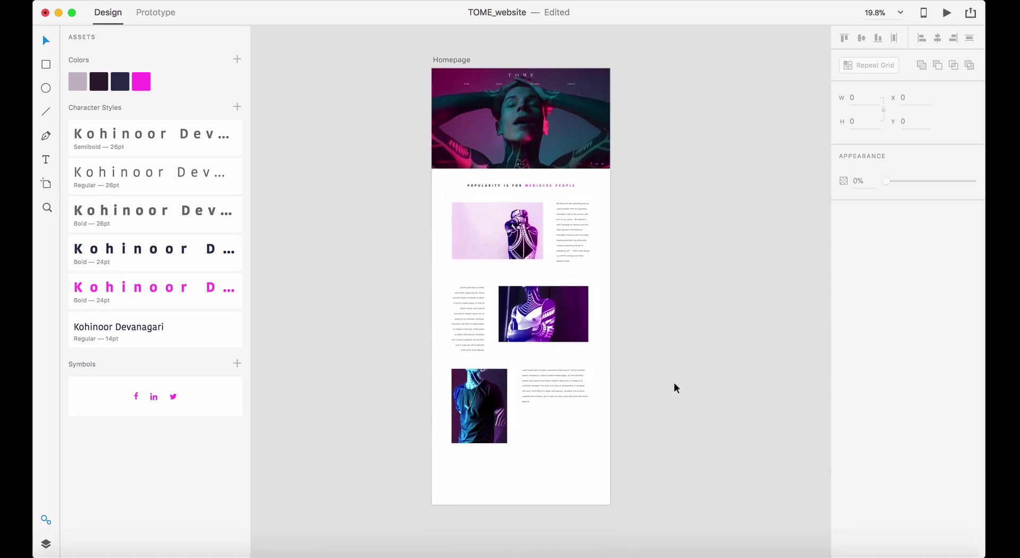
{"action": "scroll", "coordinate": [673, 388], "scroll_direction": "up", "scroll_amount": 2}
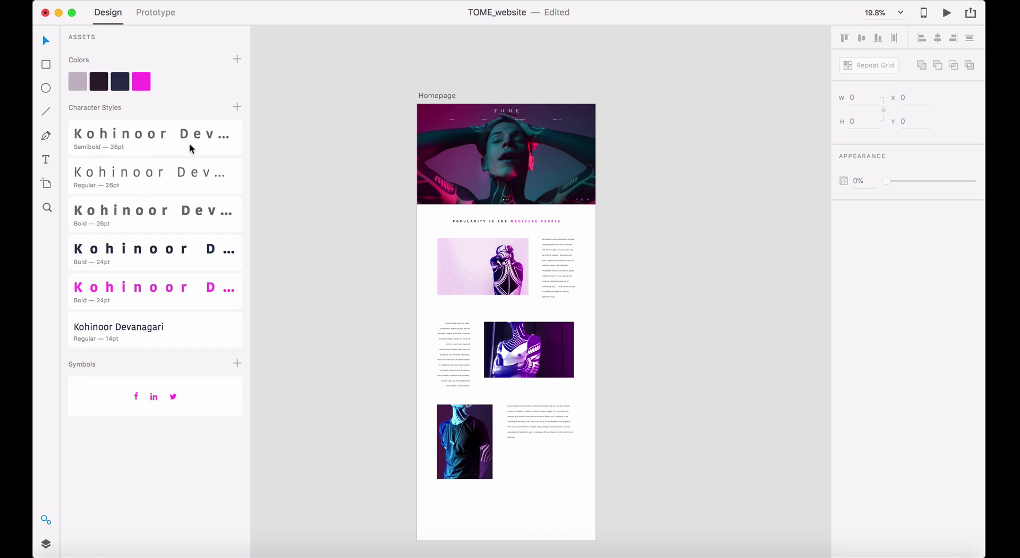
- Delete the three 26pt Kohinoor Devanagari character styles (Semibold, Regular and Bold) from the assets
{"action": "mouse_move", "coordinate": [192, 149]}
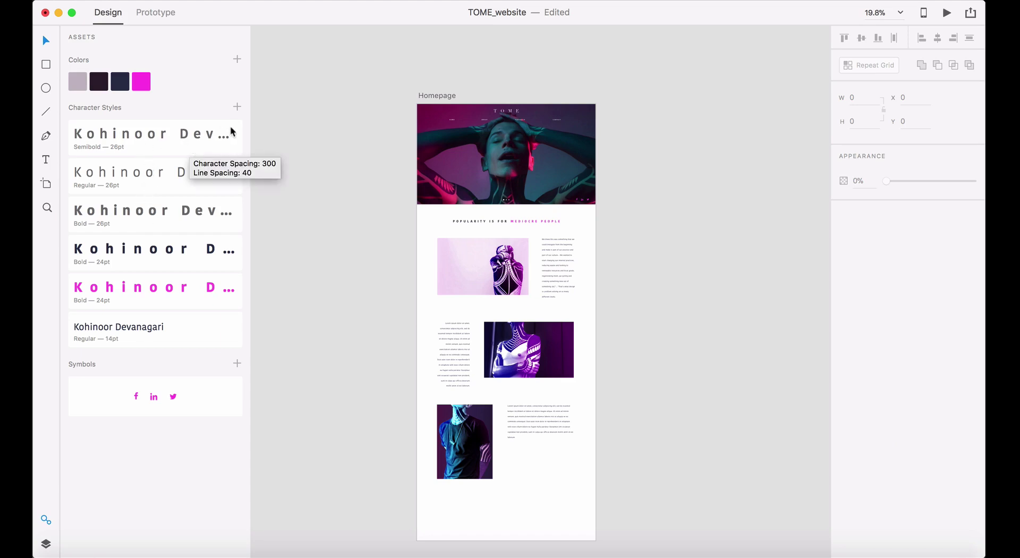
{"action": "right_click", "coordinate": [184, 147]}
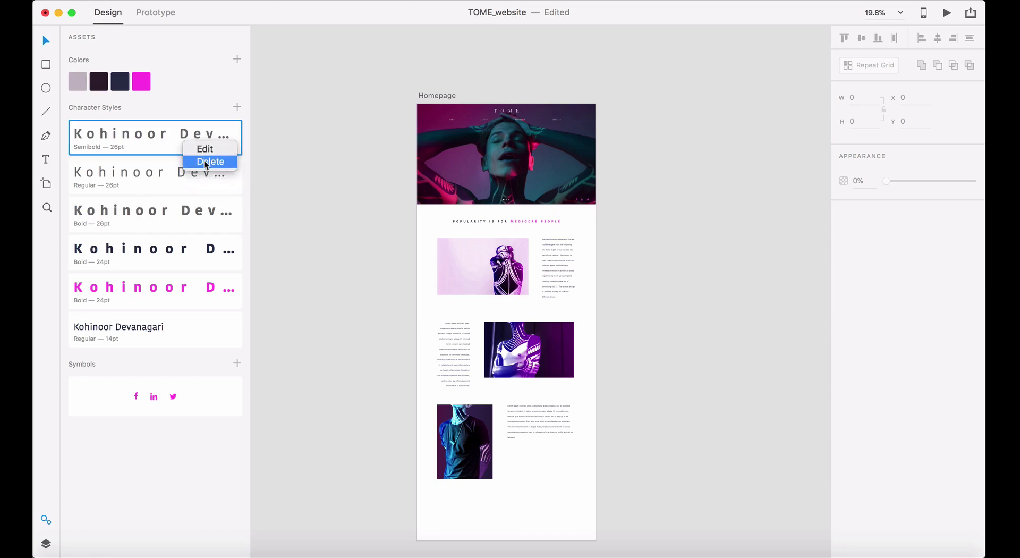
{"action": "left_click", "coordinate": [205, 161]}
{"action": "right_click", "coordinate": [205, 152]}
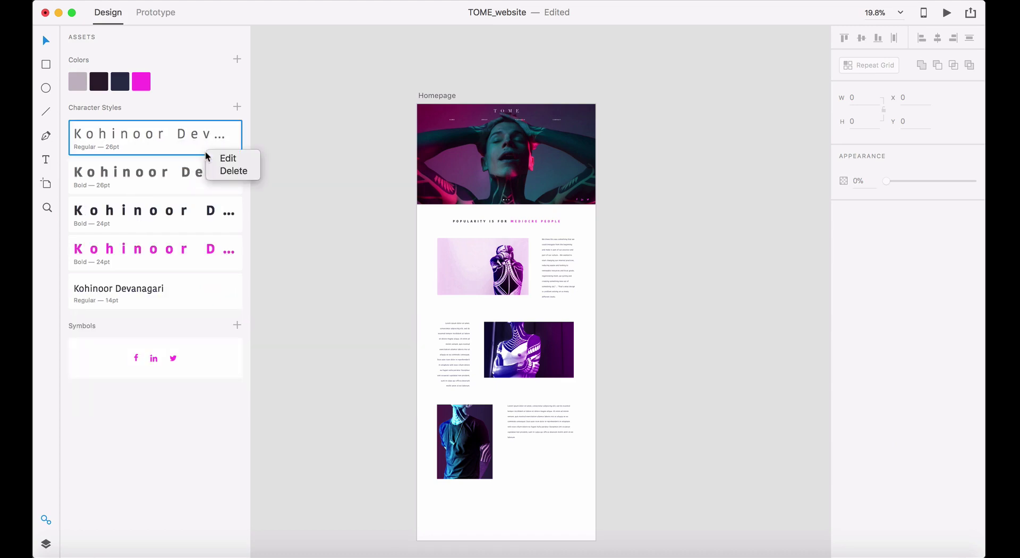
{"action": "left_click", "coordinate": [231, 175]}
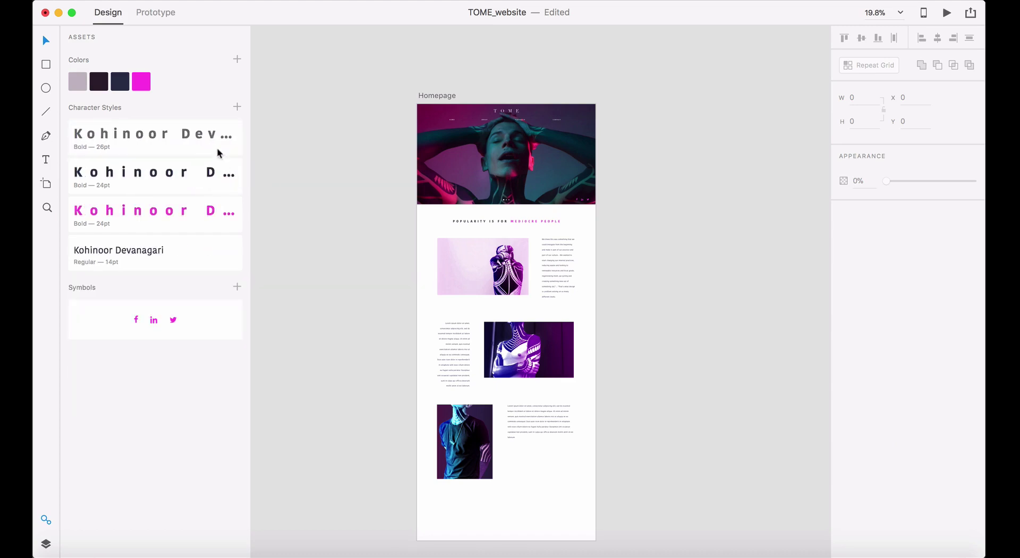
{"action": "right_click", "coordinate": [219, 149]}
{"action": "left_click", "coordinate": [240, 169]}
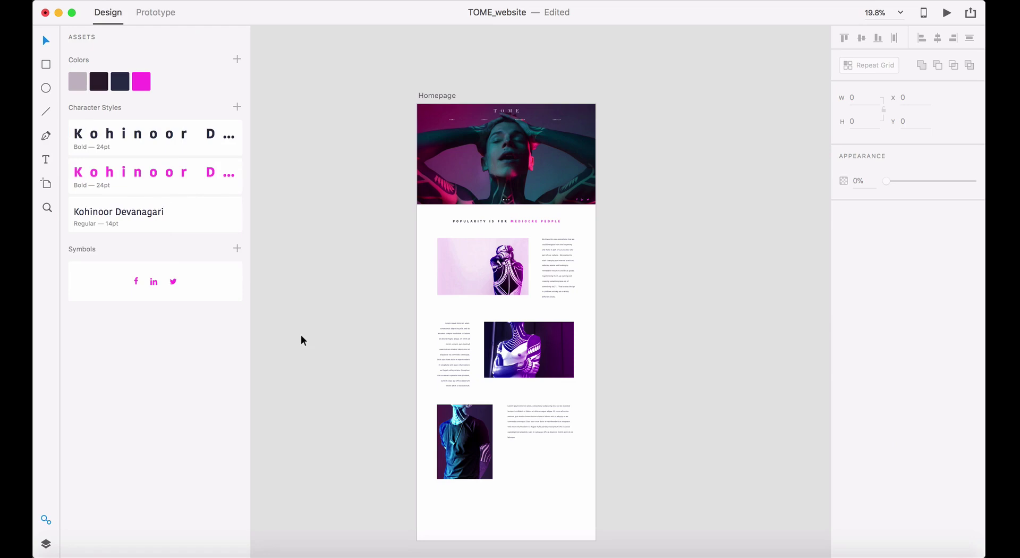
- Copy the magenta NYC018 text from the Tome Assets document into the TOME_website document
{"action": "left_click", "coordinate": [236, 0]}
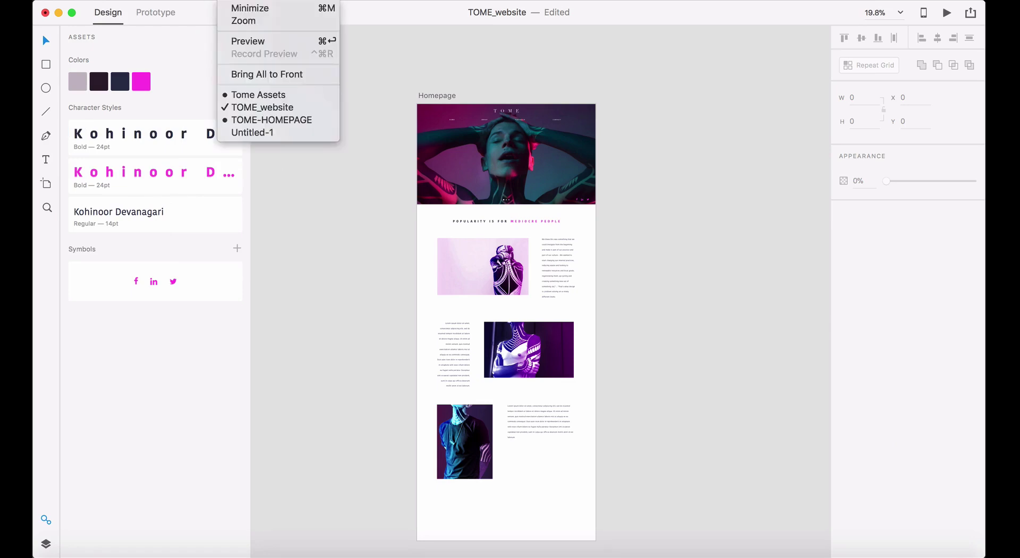
{"action": "left_click", "coordinate": [272, 96]}
{"action": "scroll", "coordinate": [547, 363], "scroll_direction": "down", "scroll_amount": 3}
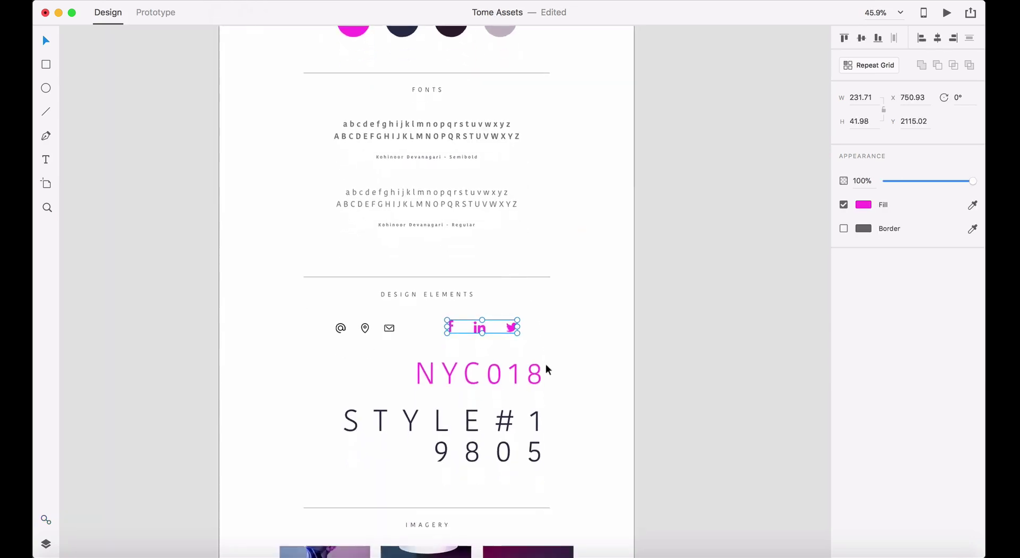
{"action": "left_click", "coordinate": [538, 364]}
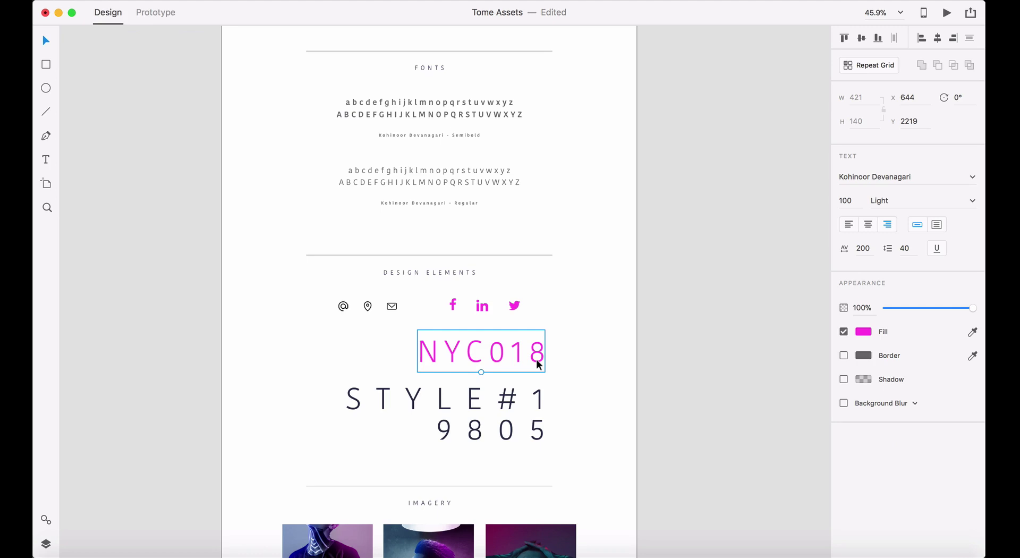
{"action": "left_click", "coordinate": [233, 0]}
{"action": "left_click", "coordinate": [285, 109]}
{"action": "key", "text": "super+v"}
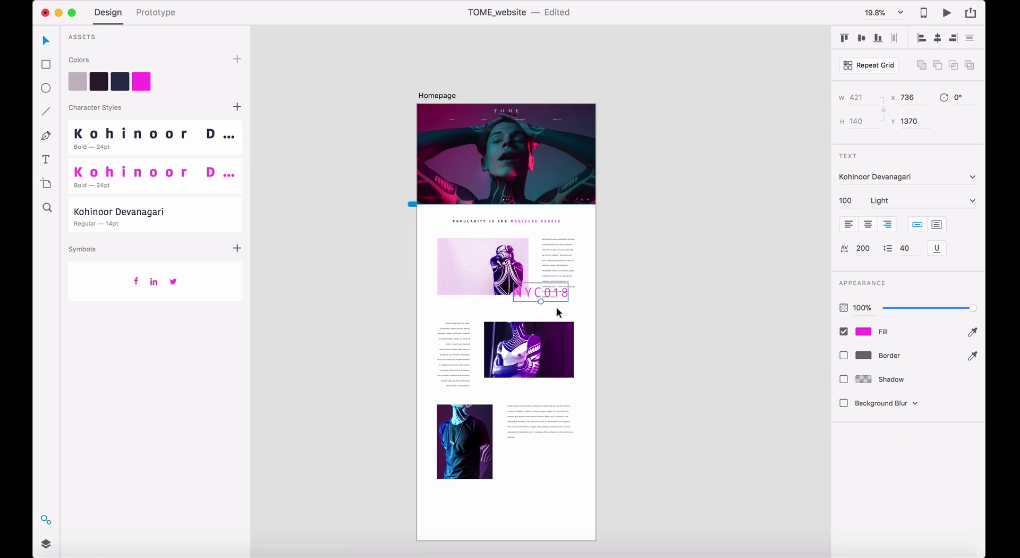
- Move the NYC018 text over the lower-right corner of the lowest image and save it as a symbol
{"action": "left_click_drag", "start_coordinate": [550, 294], "coordinate": [509, 471]}
{"action": "left_click", "coordinate": [709, 447]}
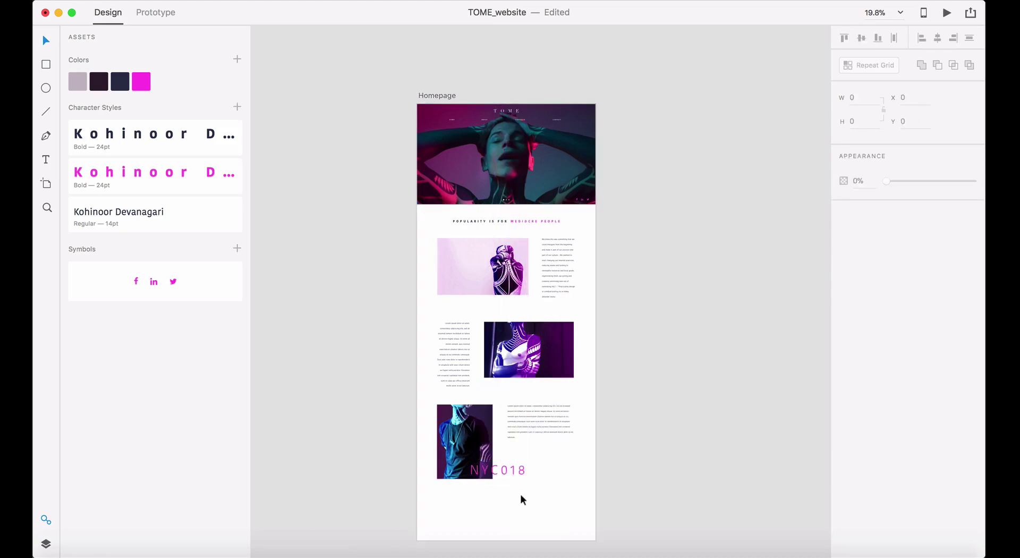
{"action": "left_click", "coordinate": [511, 471]}
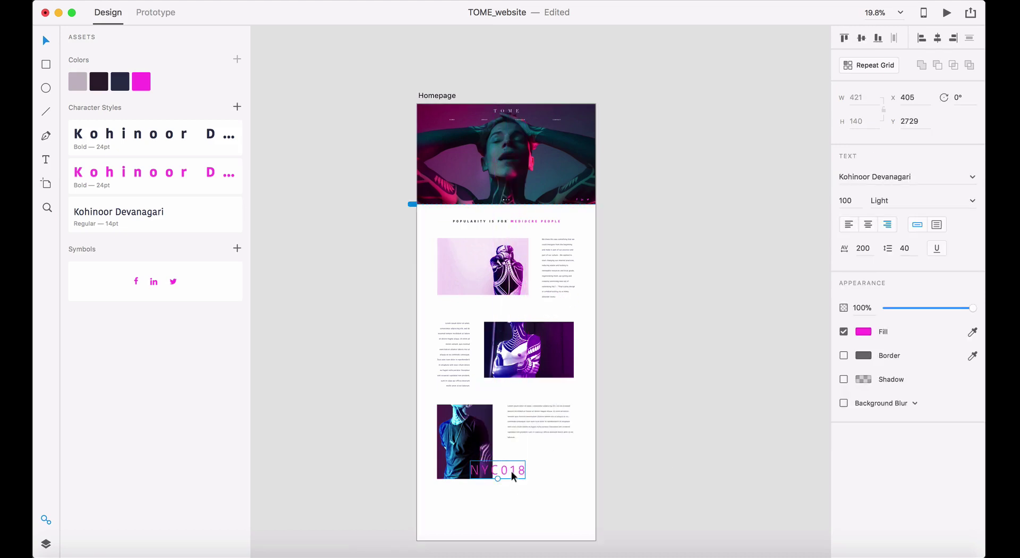
{"action": "left_click", "coordinate": [237, 248]}
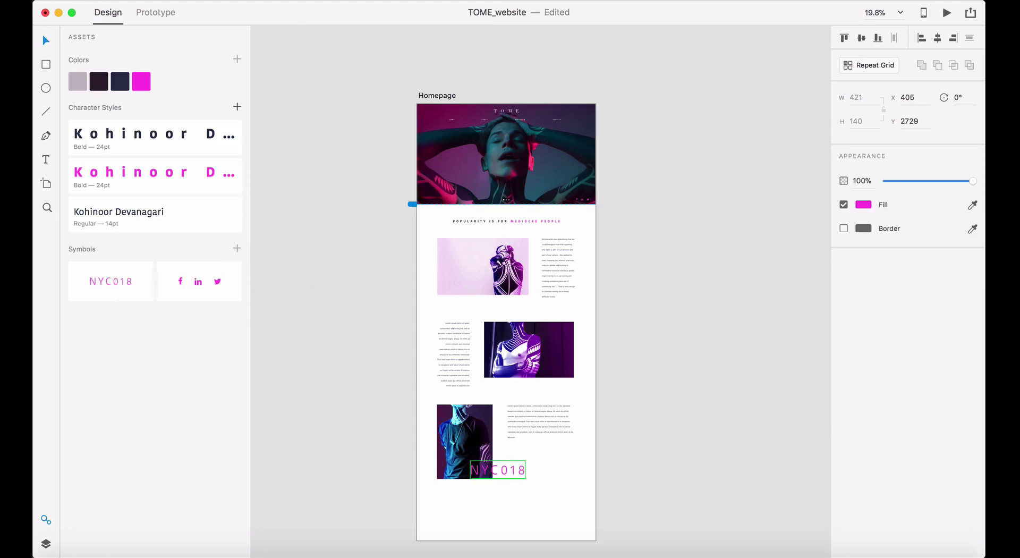
- Copy the dark STYLE#1 9805 text from the Tome Assets document into the TOME_website document
{"action": "left_click", "coordinate": [283, 94]}
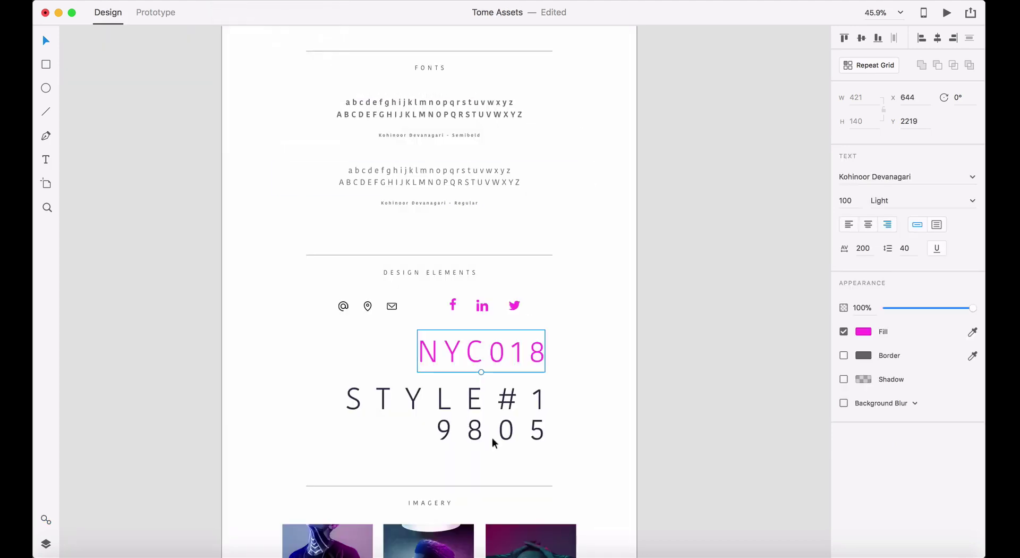
{"action": "left_click", "coordinate": [489, 423]}
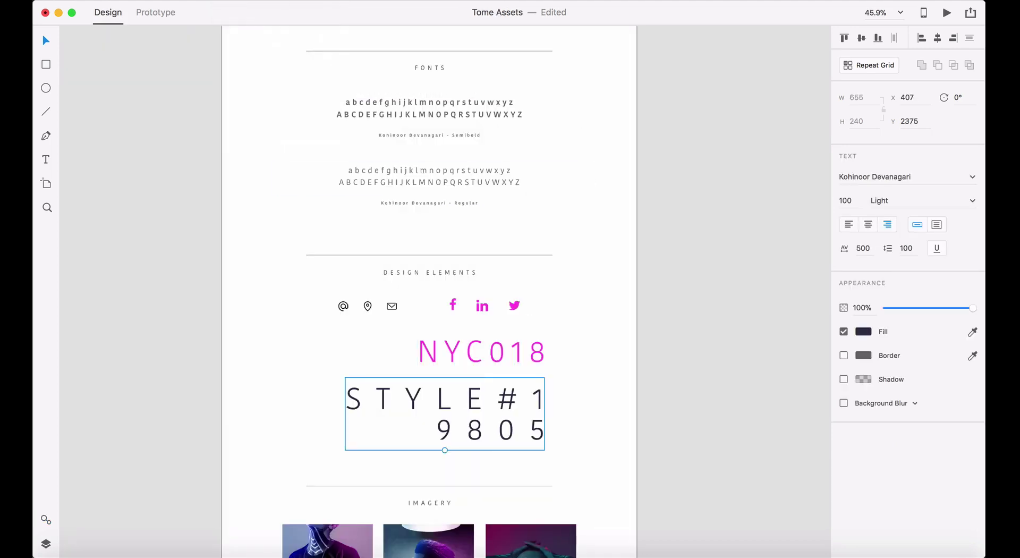
{"action": "left_click", "coordinate": [235, 1]}
{"action": "left_click", "coordinate": [273, 107]}
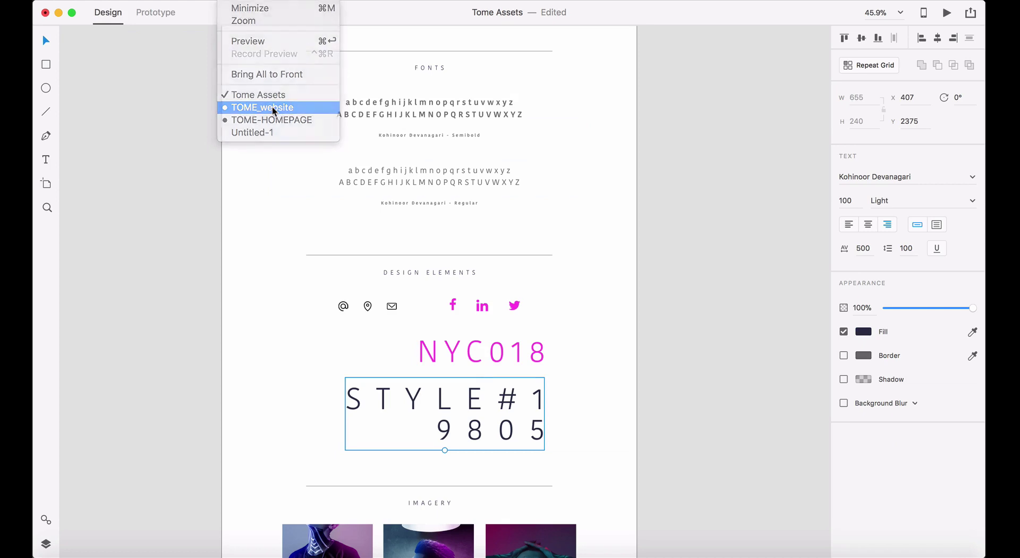
{"action": "key", "text": "super+v"}
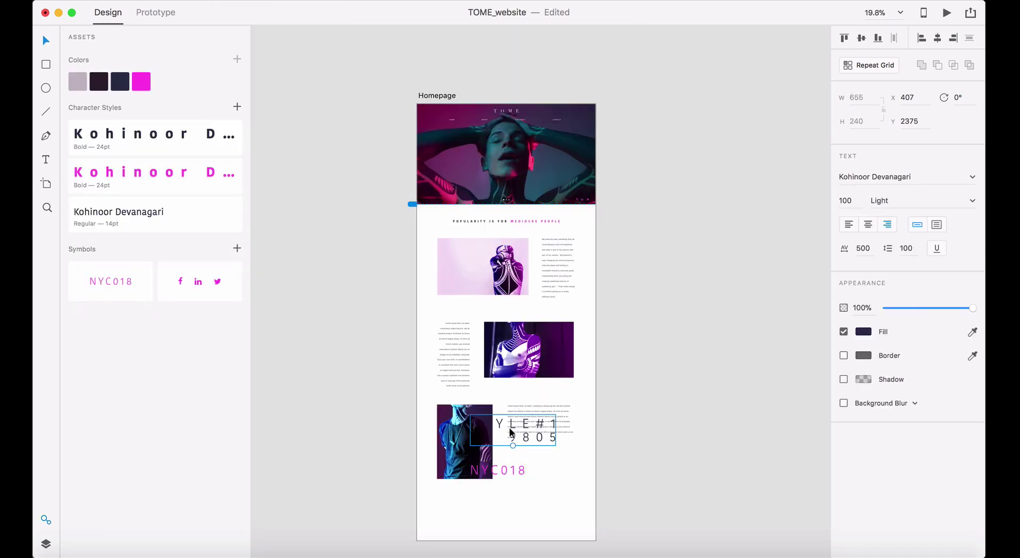
- Save the pasted STYLE#1 9805 text as a symbol and delete its copy from the Homepage artboard
{"action": "left_click", "coordinate": [237, 248]}
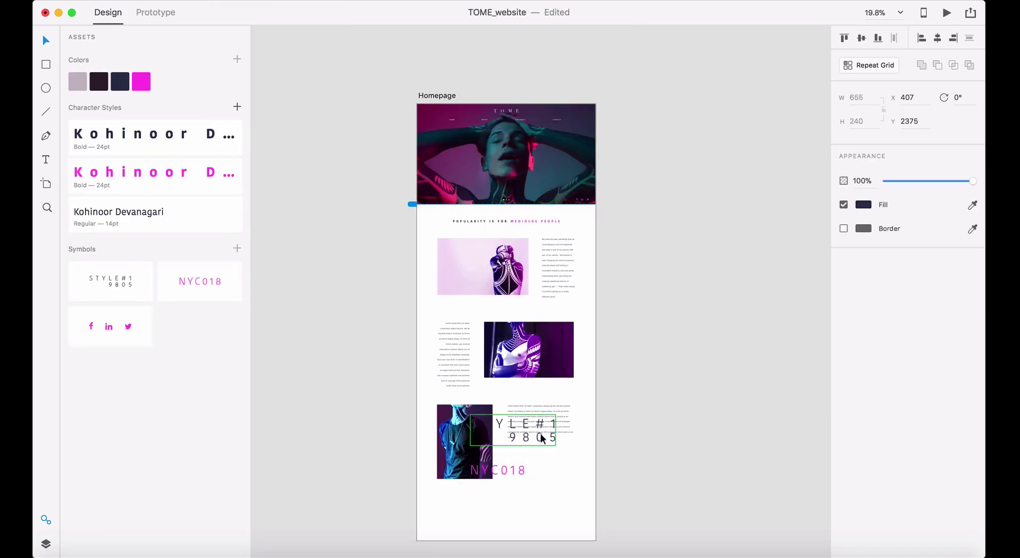
{"action": "key", "text": "Delete"}
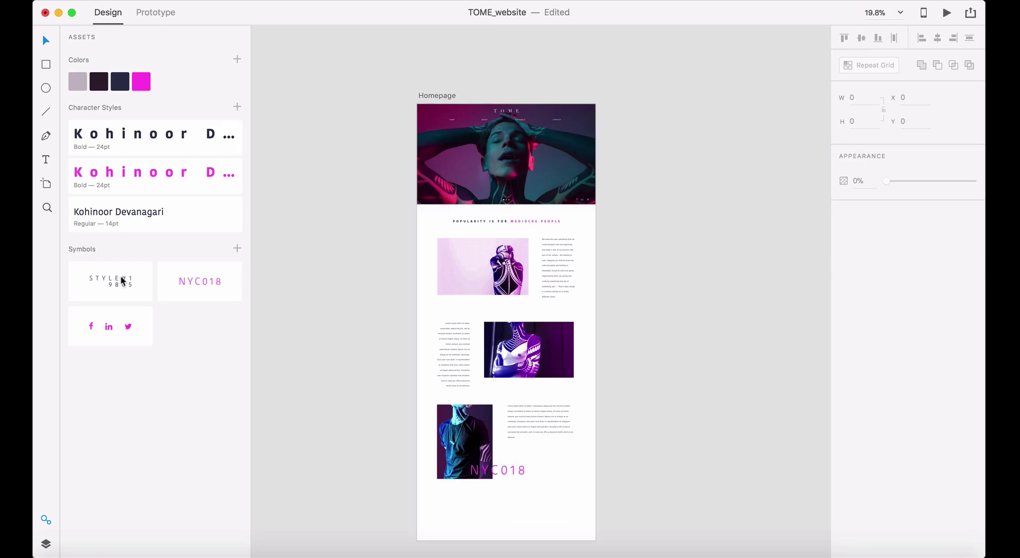
- Try placing an instance of the STYLE#1 9805 symbol at the artboard's lower edge, and delete it again
{"action": "left_click_drag", "start_coordinate": [142, 285], "coordinate": [542, 526]}
{"action": "left_click", "coordinate": [681, 503]}
{"action": "left_click", "coordinate": [548, 529]}
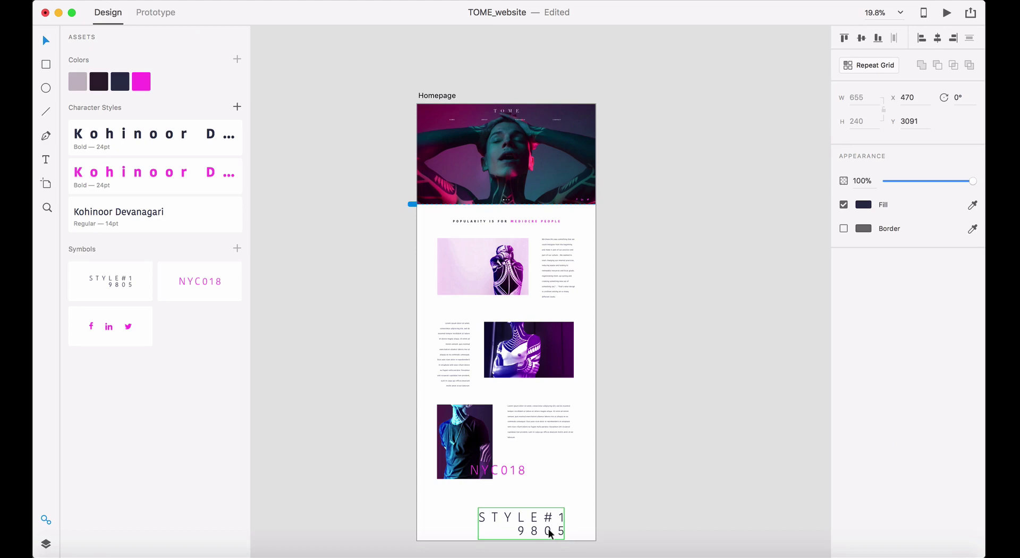
{"action": "key", "text": "Delete"}
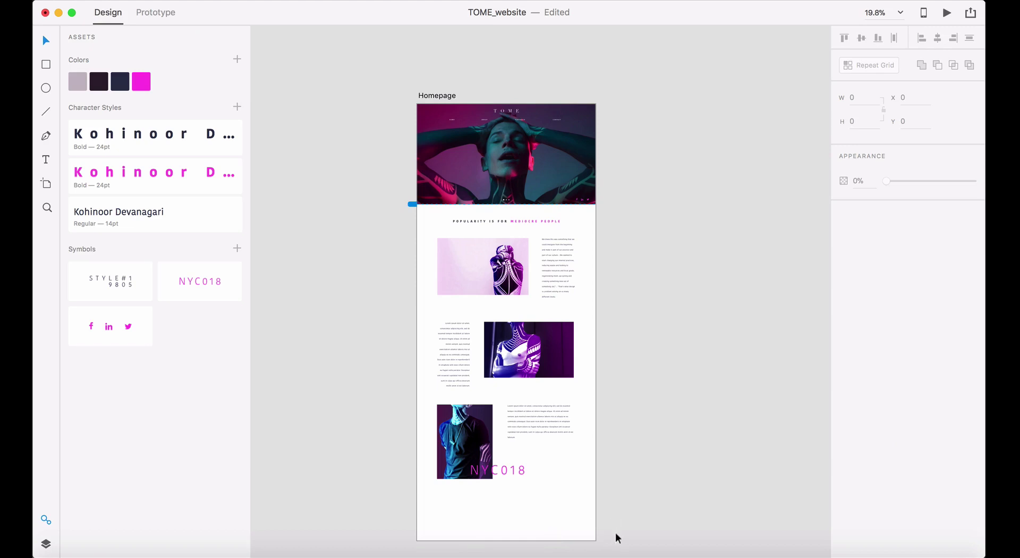
- Draw a full-width rectangle, 1366 wide, along the Homepage artboard's lower edge and set its height to 100
{"action": "scroll", "coordinate": [615, 533], "scroll_direction": "down", "scroll_amount": 5}
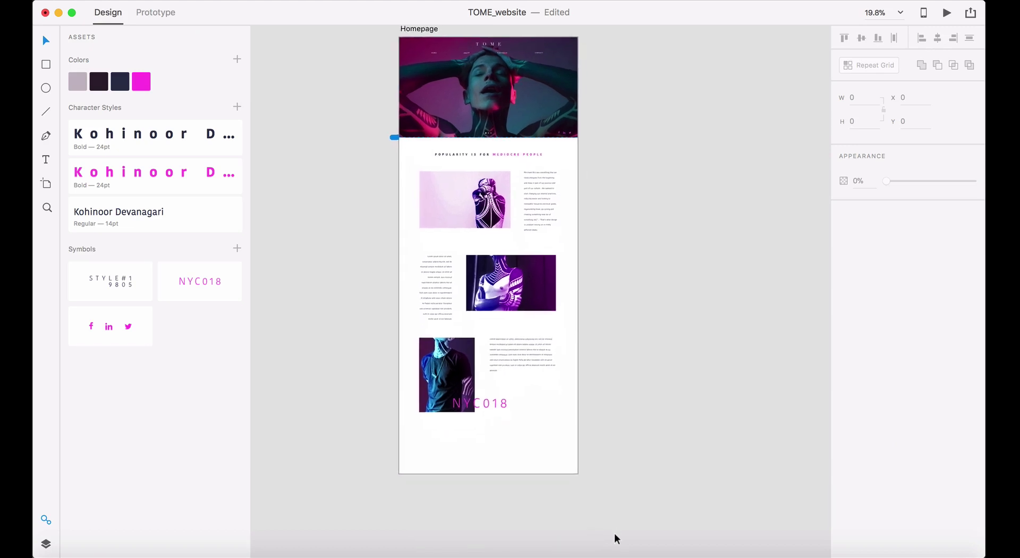
{"action": "left_click", "coordinate": [46, 66]}
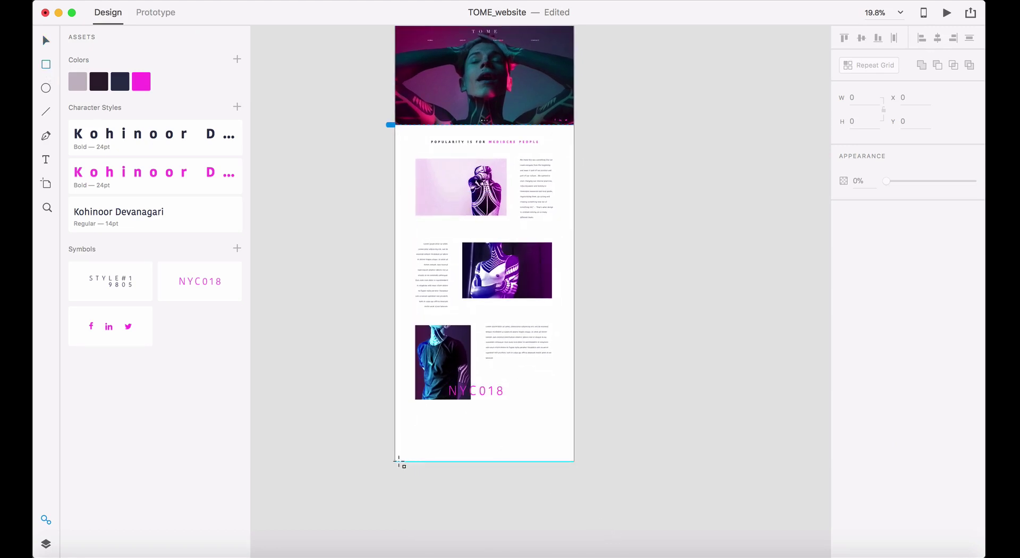
{"action": "left_click_drag", "start_coordinate": [395, 462], "coordinate": [574, 448]}
{"action": "left_click", "coordinate": [855, 121]}
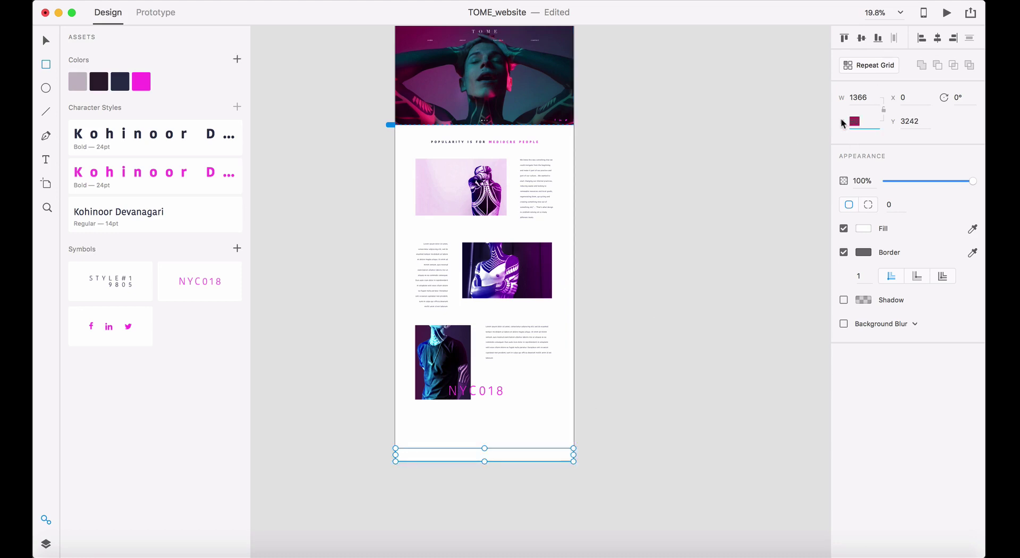
{"action": "type", "text": "100"}
{"action": "key", "text": "Return"}
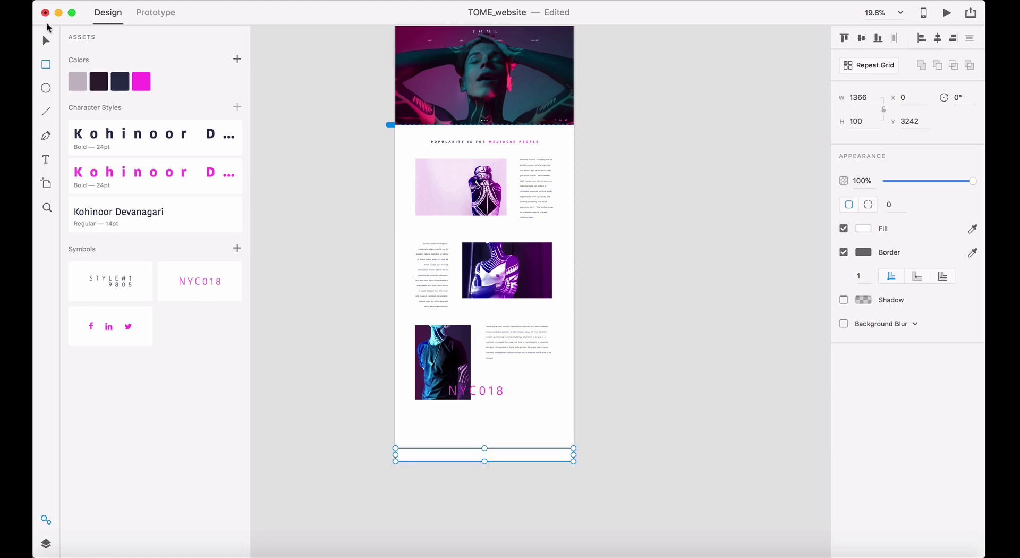
- Remove the footer rectangle's border and fill it with the light mauve colour sampled from the assets
{"action": "left_click", "coordinate": [46, 40]}
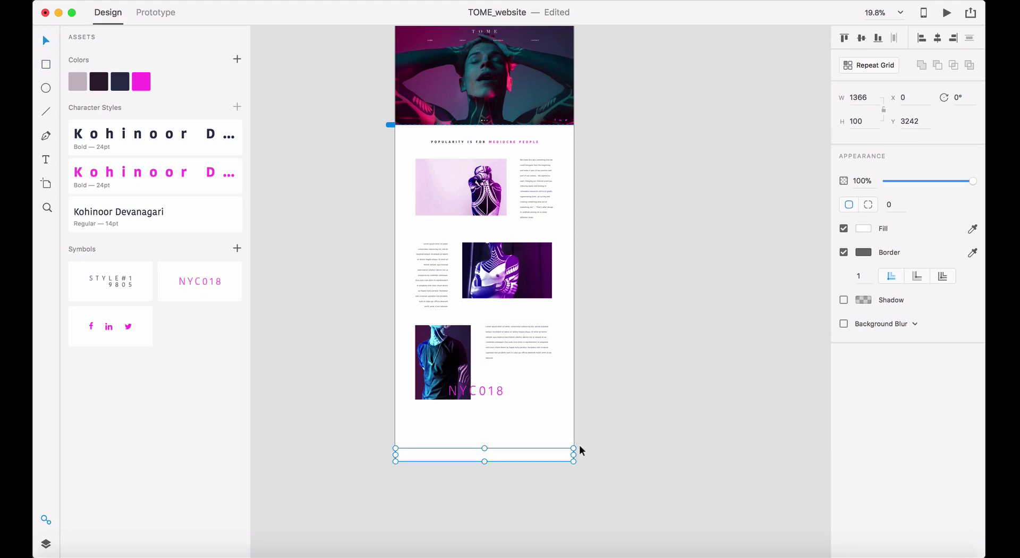
{"action": "left_click", "coordinate": [843, 252]}
{"action": "left_click", "coordinate": [862, 227]}
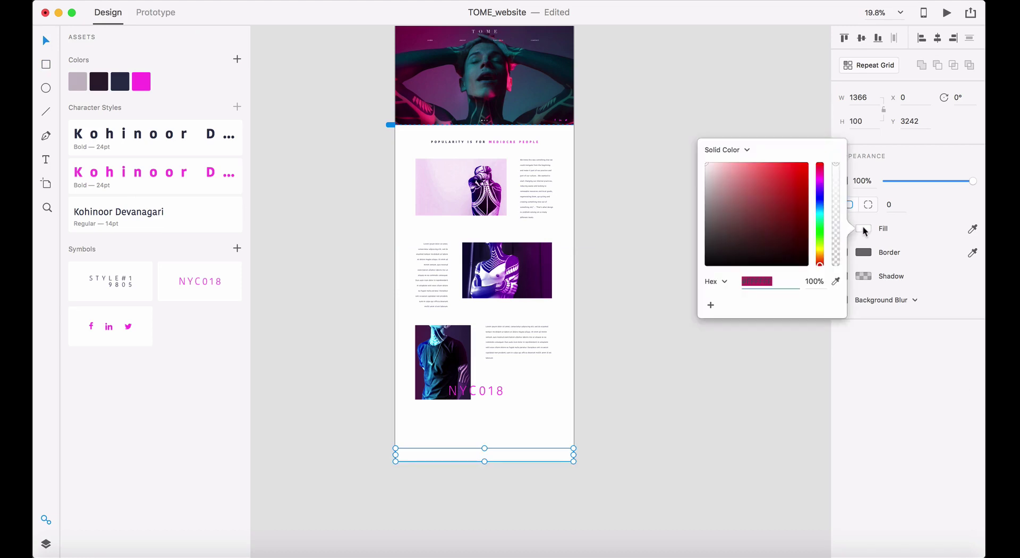
{"action": "left_click", "coordinate": [835, 281]}
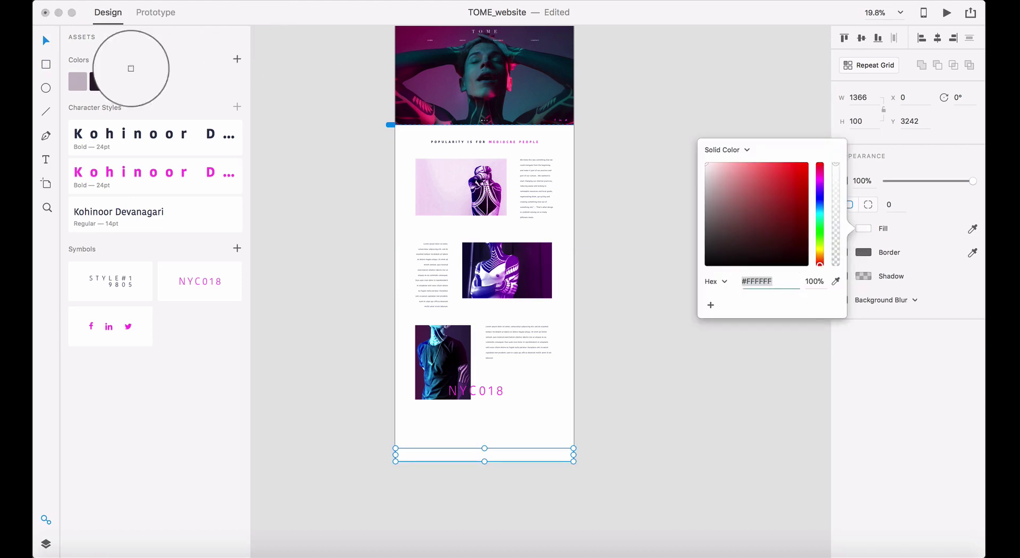
{"action": "left_click", "coordinate": [77, 81]}
{"action": "left_click", "coordinate": [45, 40]}
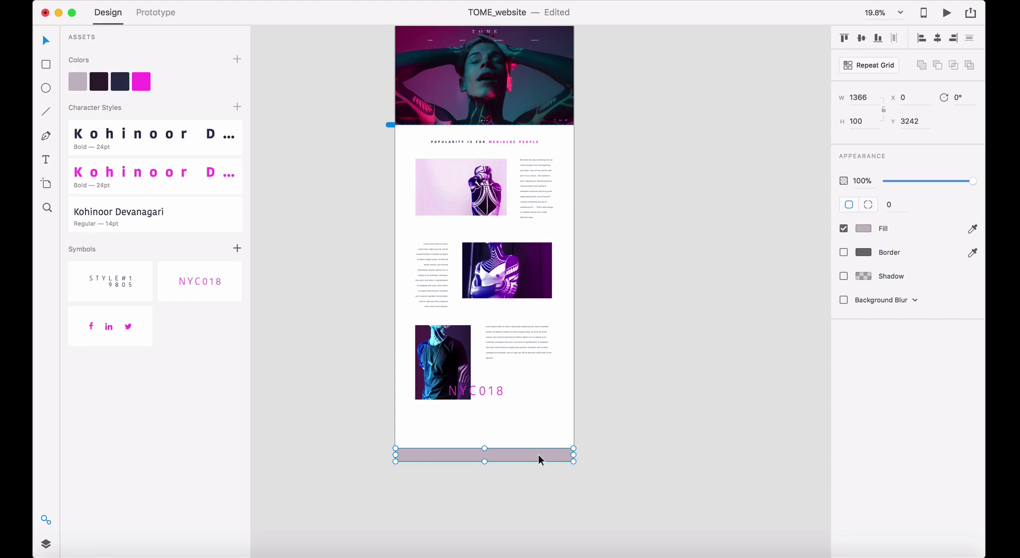
- Duplicate the mauve strip directly above the original and make the copy about 299 high
{"action": "left_click_drag", "start_coordinate": [538, 455], "coordinate": [495, 409]}
{"action": "key", "text": "super+equal"}
{"action": "key", "text": "super+equal"}
{"action": "scroll", "coordinate": [539, 446], "scroll_direction": "left", "scroll_amount": 1}
{"action": "left_click", "coordinate": [697, 501]}
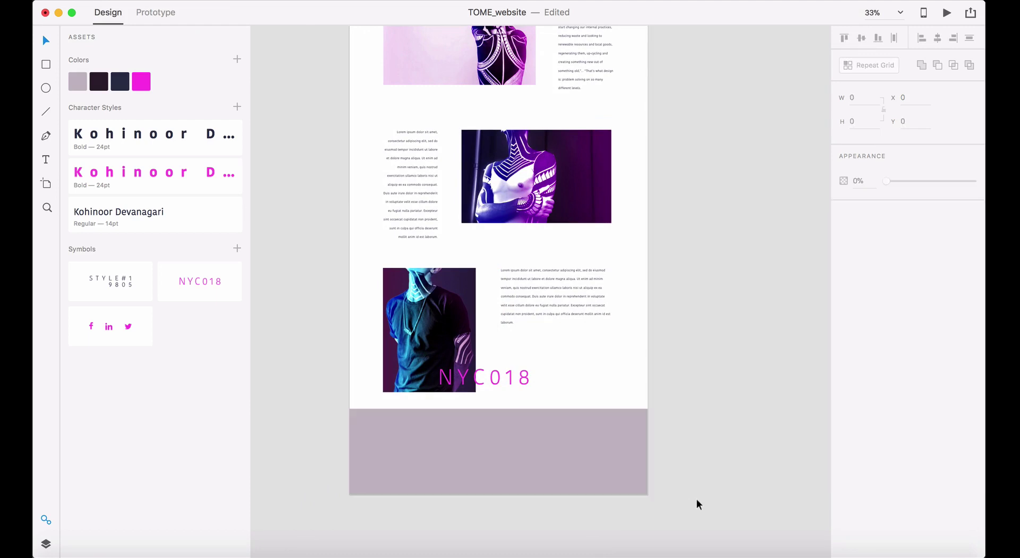
- Extend the Homepage artboard downward below the footer by roughly three quarters of the footer area's height
{"action": "scroll", "coordinate": [697, 498], "scroll_direction": "up", "scroll_amount": 10}
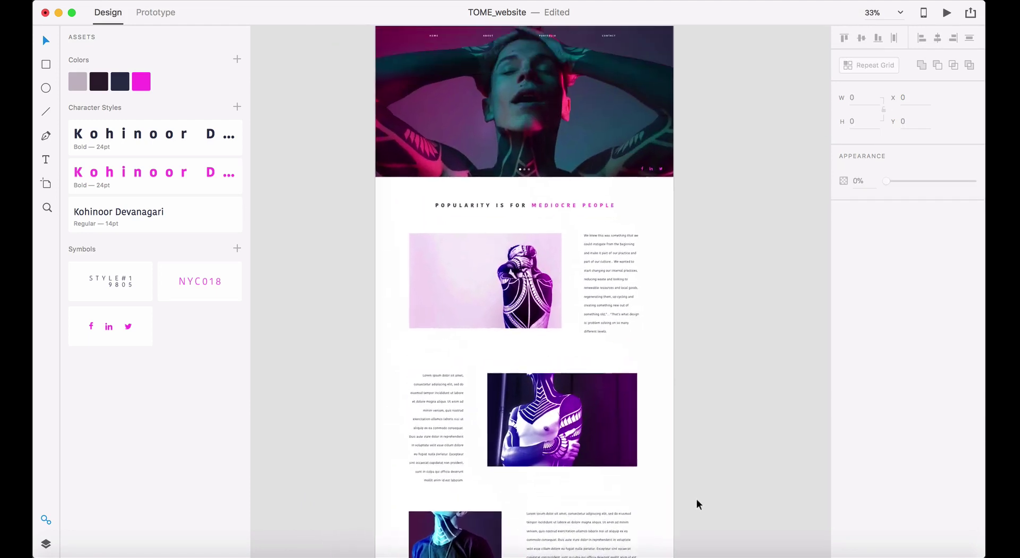
{"action": "left_click", "coordinate": [405, 121]}
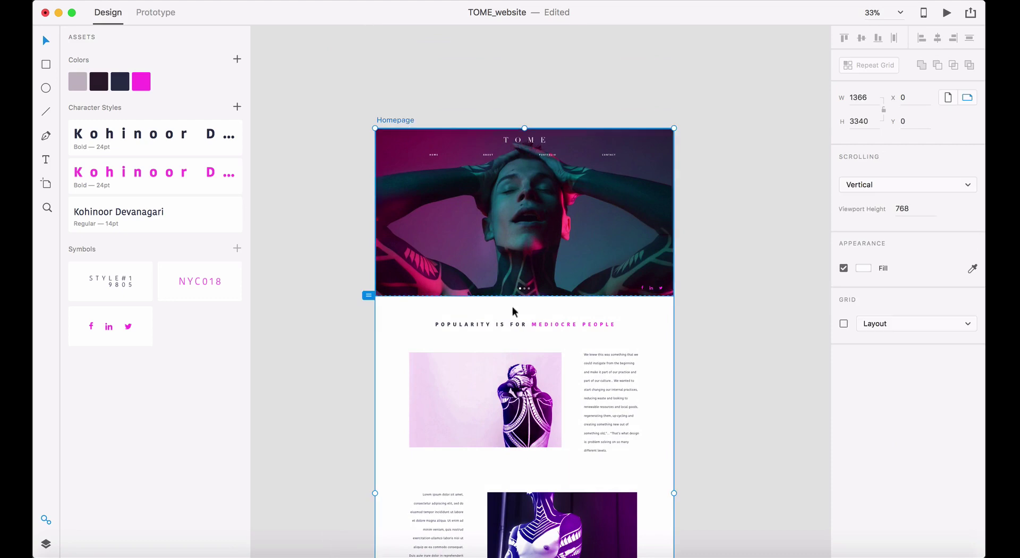
{"action": "scroll", "coordinate": [589, 487], "scroll_direction": "down", "scroll_amount": 10}
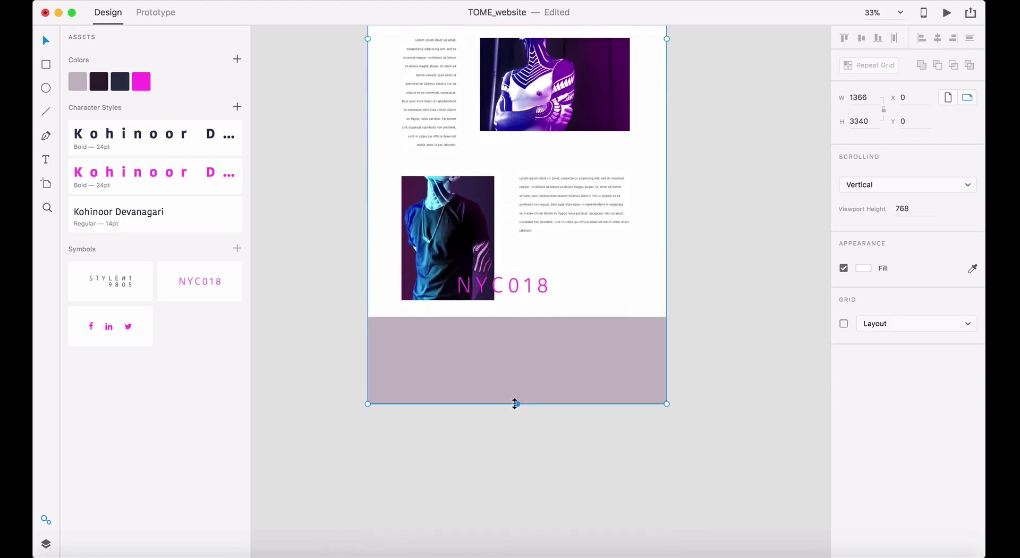
{"action": "left_click_drag", "start_coordinate": [515, 404], "coordinate": [514, 467]}
{"action": "left_click", "coordinate": [734, 437]}
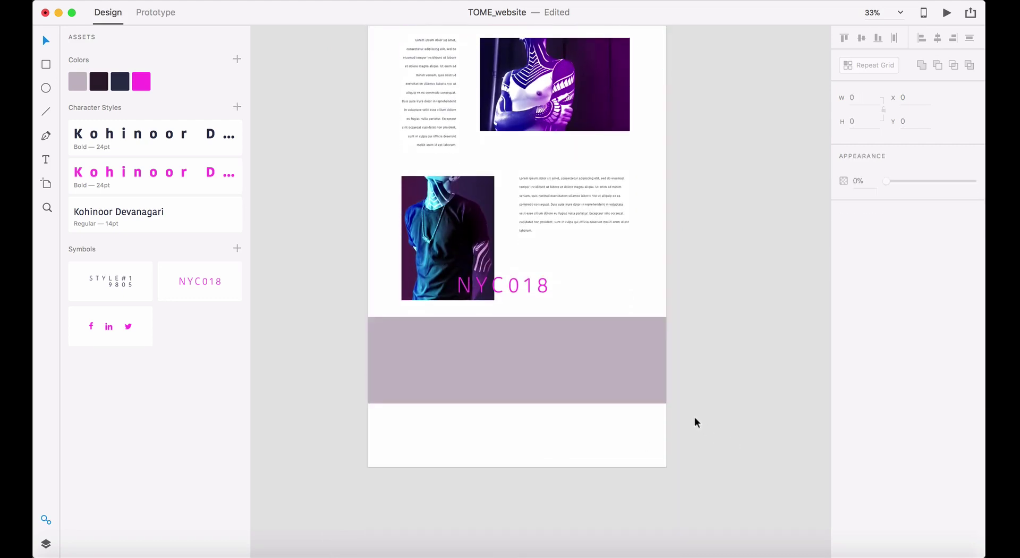
- Move both mauve footer rectangles together down to the lower edge of the extended artboard
{"action": "left_click_drag", "start_coordinate": [694, 416], "coordinate": [373, 341]}
{"action": "left_click_drag", "start_coordinate": [435, 343], "coordinate": [438, 404]}
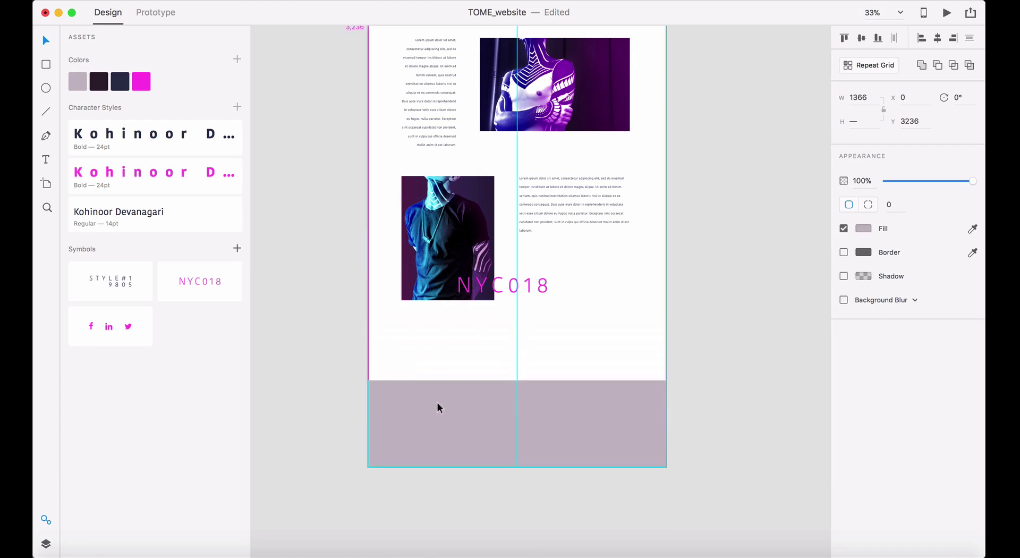
{"action": "left_click", "coordinate": [686, 416]}
- Fill the taller upper footer rectangle with the dark navy asset colour
{"action": "left_click", "coordinate": [639, 411]}
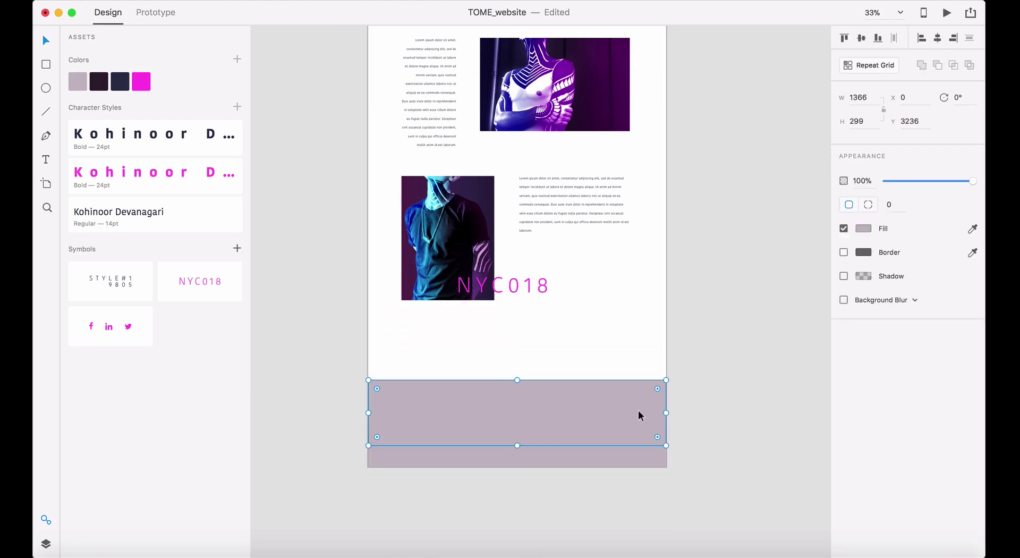
{"action": "left_click", "coordinate": [121, 82]}
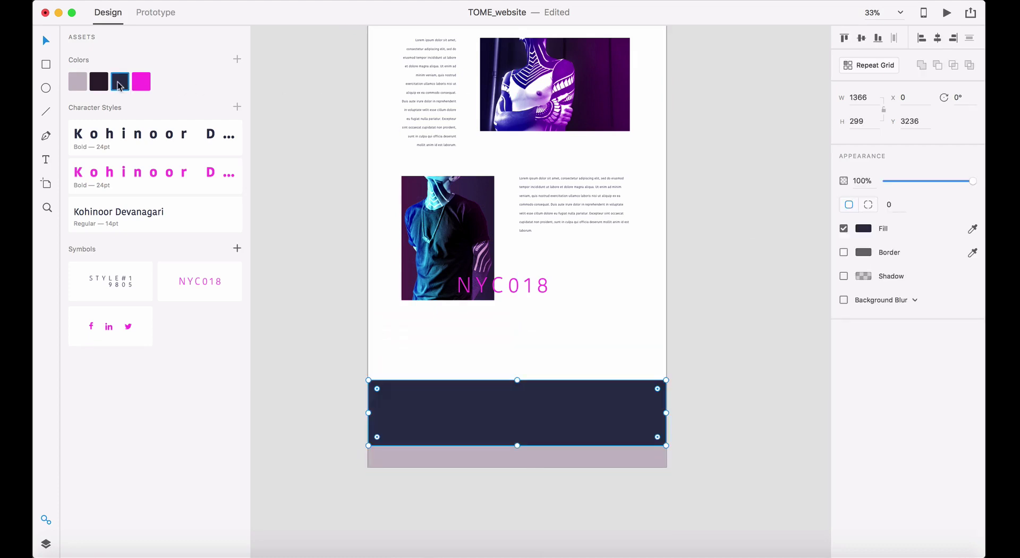
{"action": "left_click", "coordinate": [753, 334]}
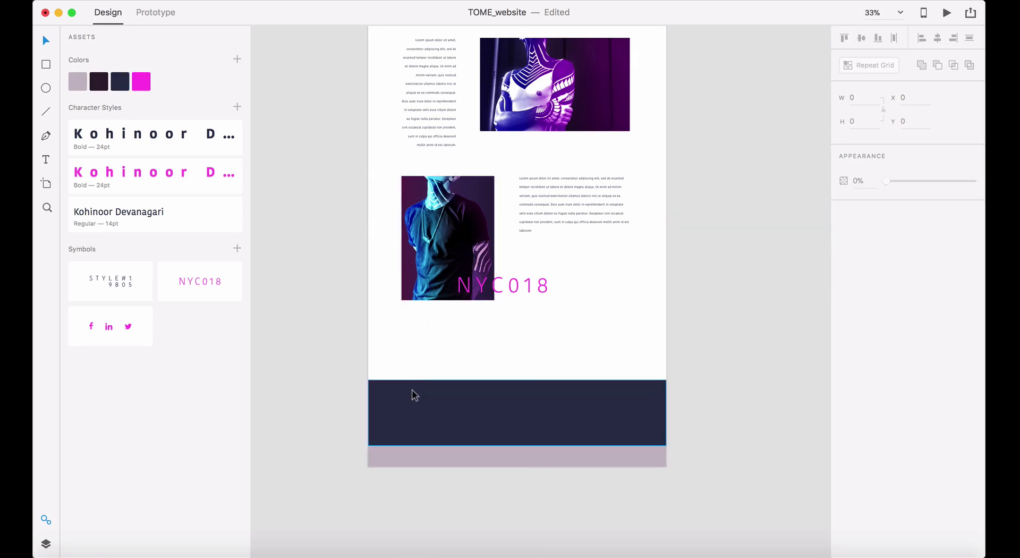
- Switch to the Tome Content document in InDesign and copy the four footer links HOME, ABOUT, PORTFOLIO and CONTACT
{"action": "left_click", "coordinate": [46, 159]}
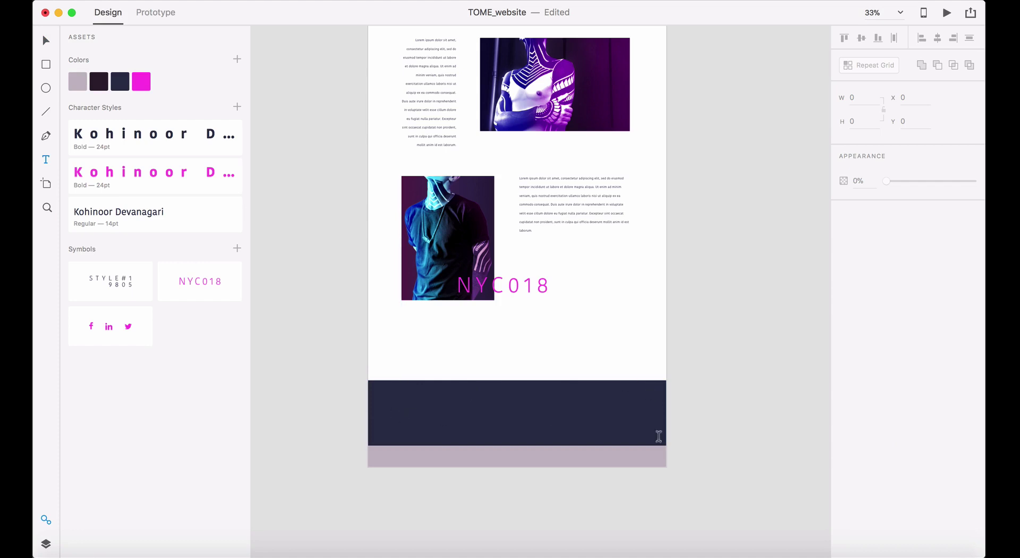
{"action": "key", "text": "super+Tab"}
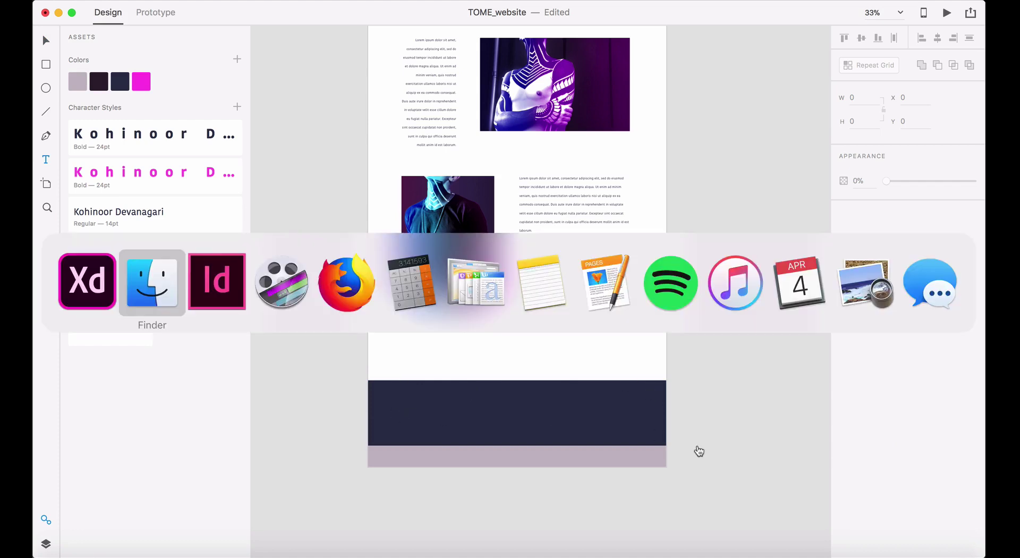
{"action": "key", "text": "super+Tab"}
{"action": "scroll", "coordinate": [656, 464], "scroll_direction": "down", "scroll_amount": 10}
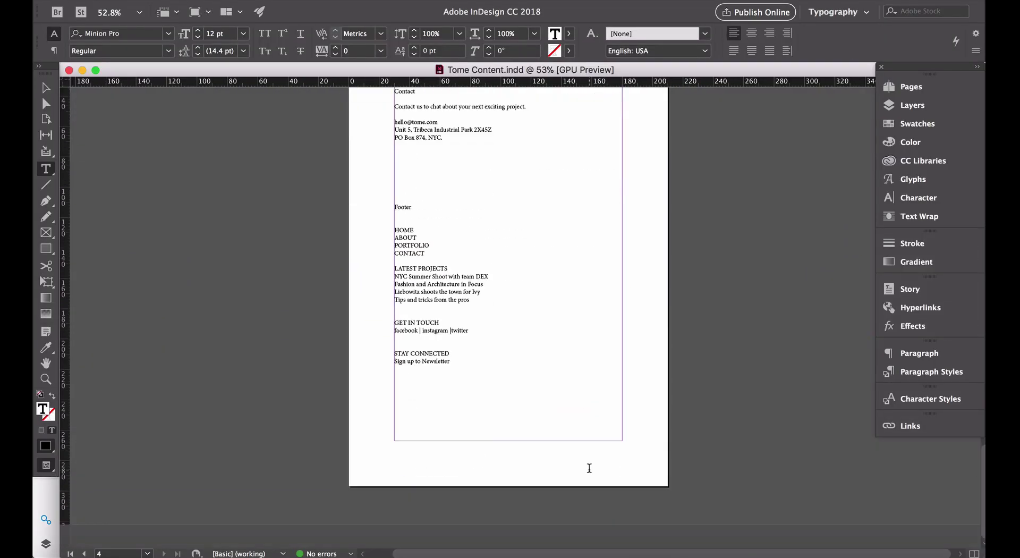
{"action": "left_click_drag", "start_coordinate": [428, 253], "coordinate": [385, 229]}
{"action": "key", "text": "ctrl+c"}
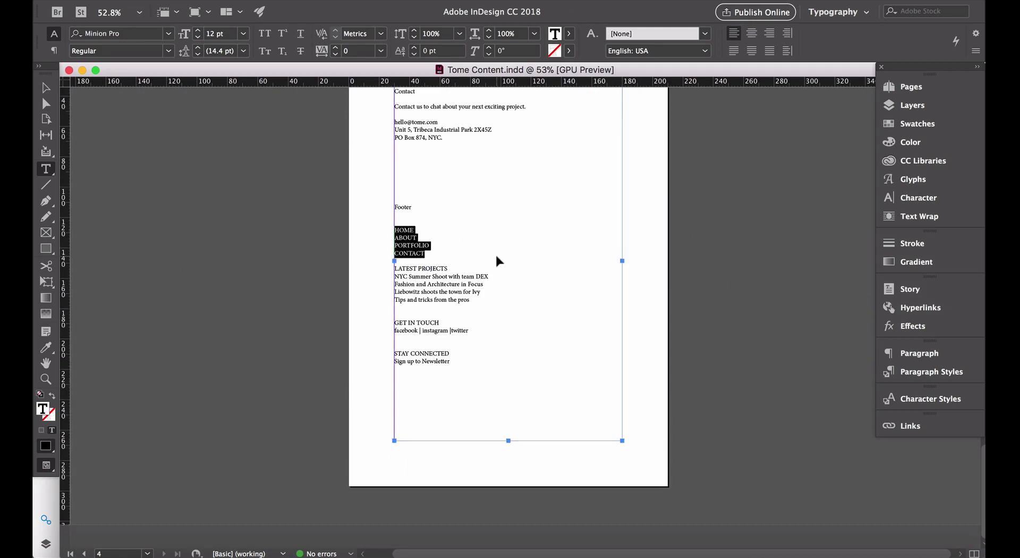
- Back in Adobe XD, paste the links into a text frame about 185 by 183 in the navy footer and fill the text white
{"action": "key", "text": "super+Tab"}
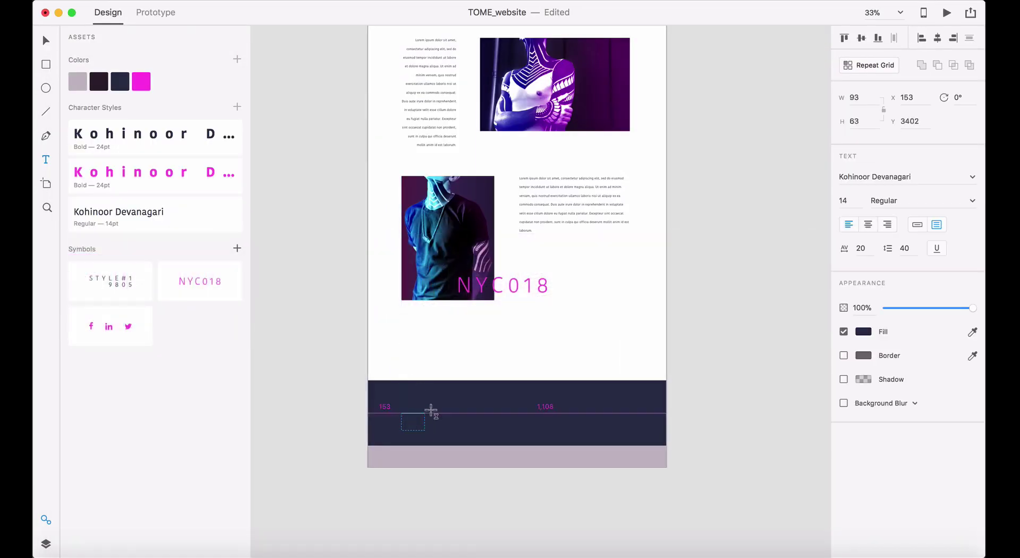
{"action": "left_click_drag", "start_coordinate": [431, 411], "coordinate": [442, 390]}
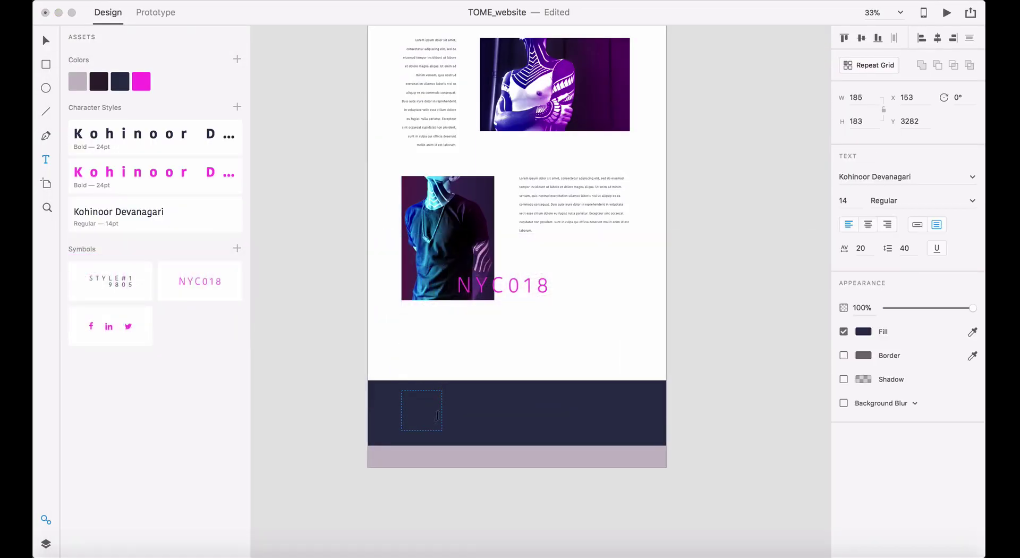
{"action": "key", "text": "super+v"}
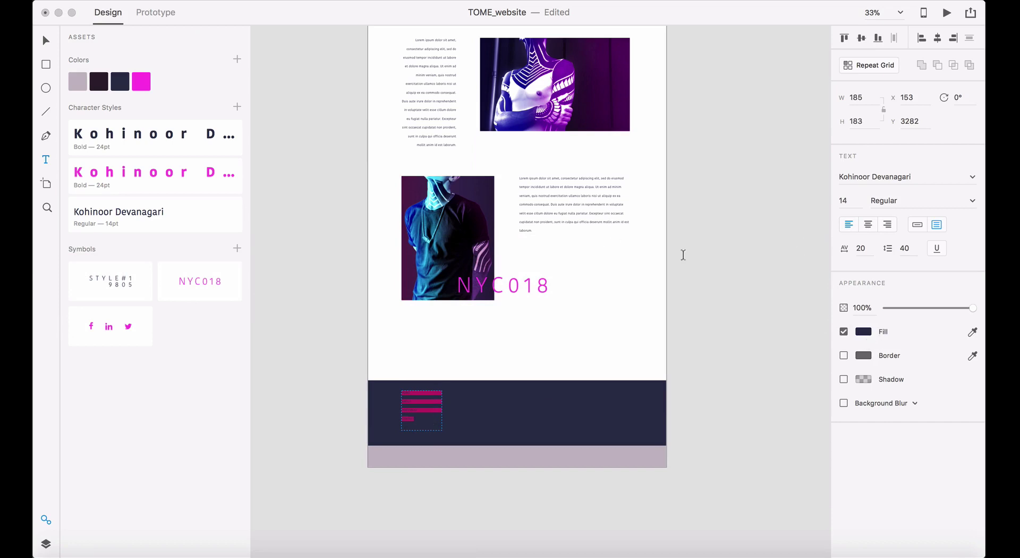
{"action": "left_click", "coordinate": [864, 332]}
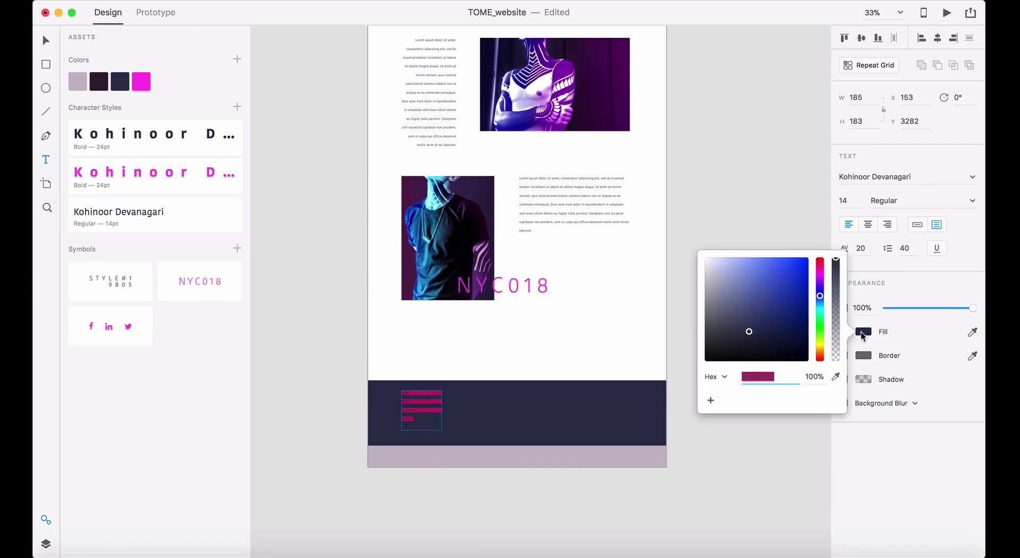
{"action": "left_click", "coordinate": [706, 260]}
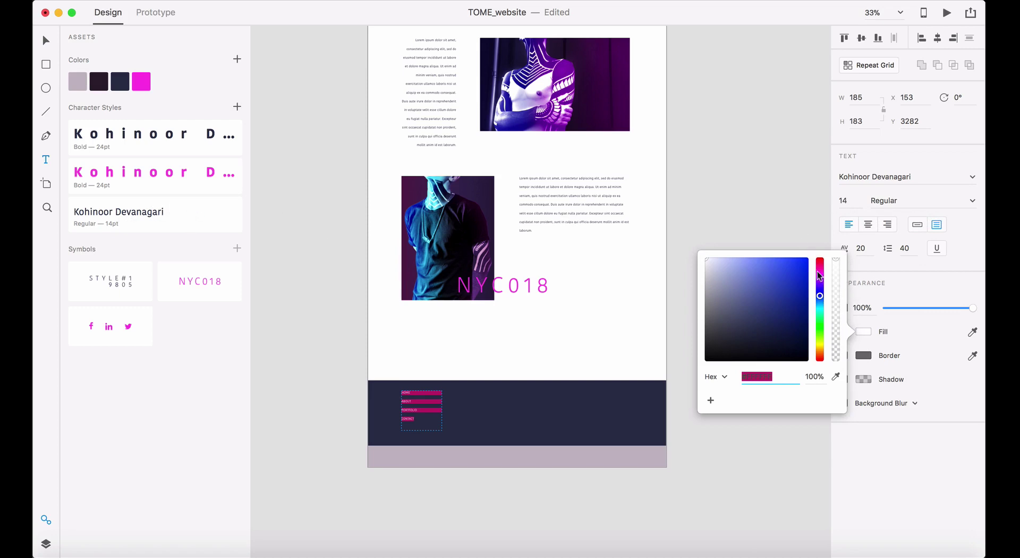
{"action": "key", "text": "Escape"}
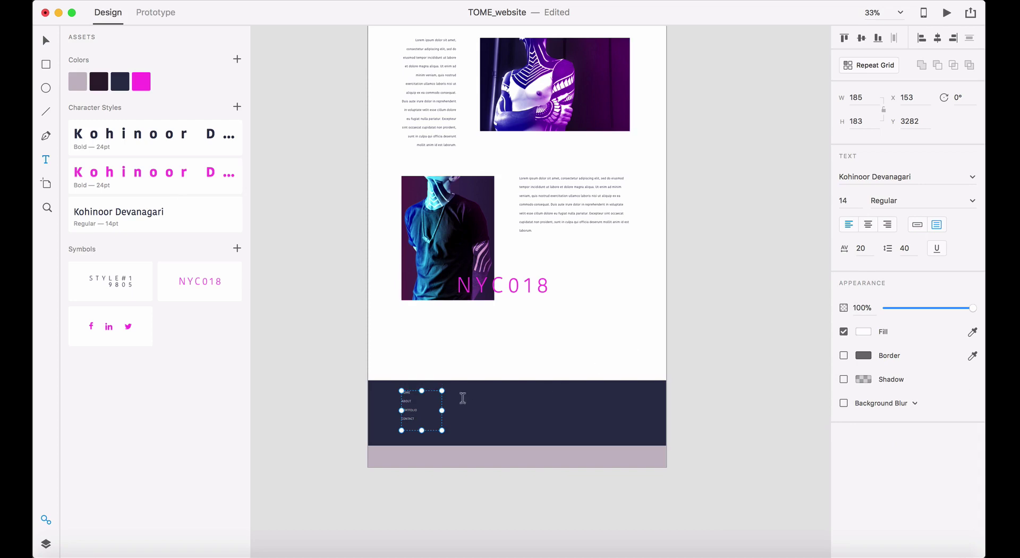
- Remove the pasted links and the stray text frame from the footer, and reapply the dark navy asset colour to the upper footer rectangle
{"action": "left_click_drag", "start_coordinate": [422, 422], "coordinate": [397, 394]}
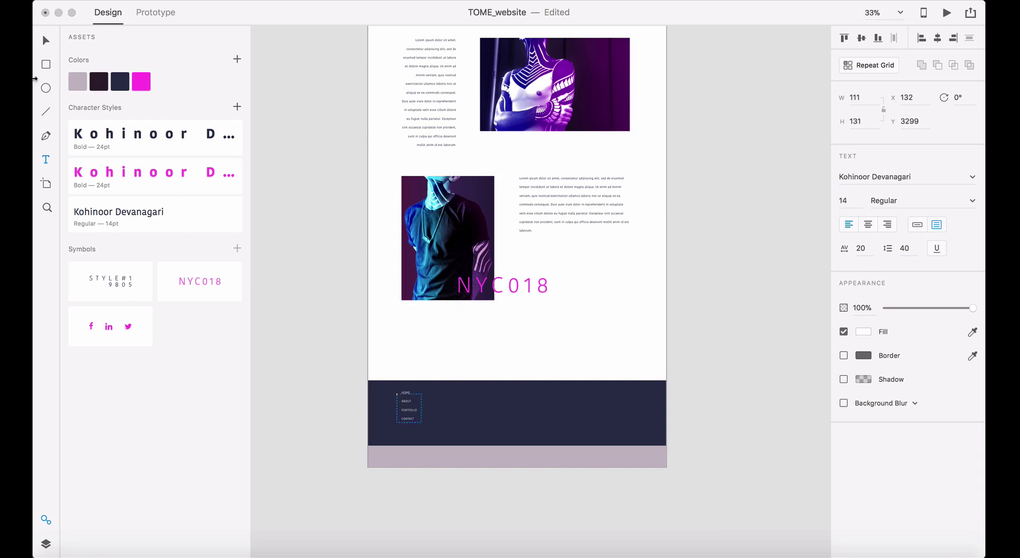
{"action": "left_click", "coordinate": [46, 41]}
{"action": "key", "text": "Delete"}
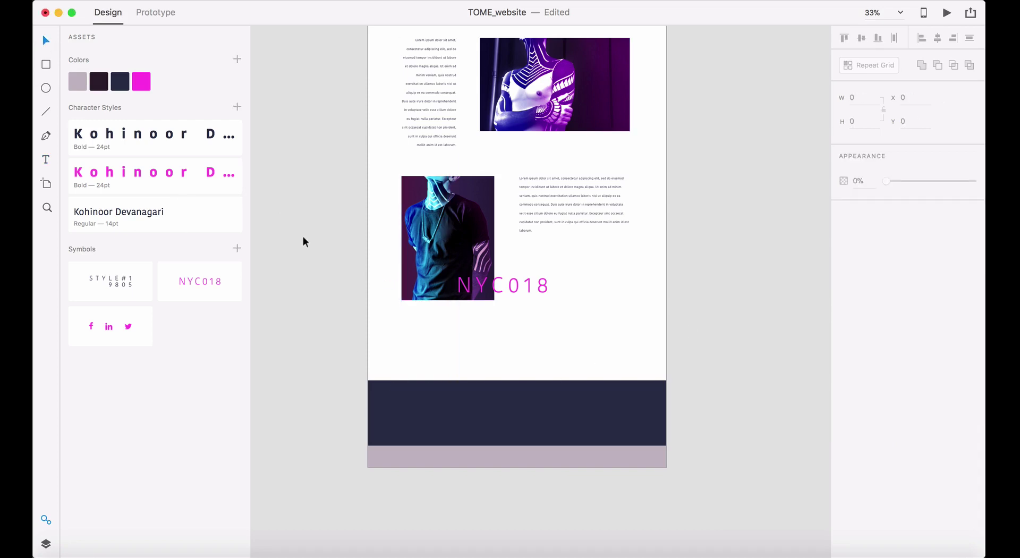
{"action": "left_click", "coordinate": [475, 439]}
{"action": "left_click", "coordinate": [121, 84]}
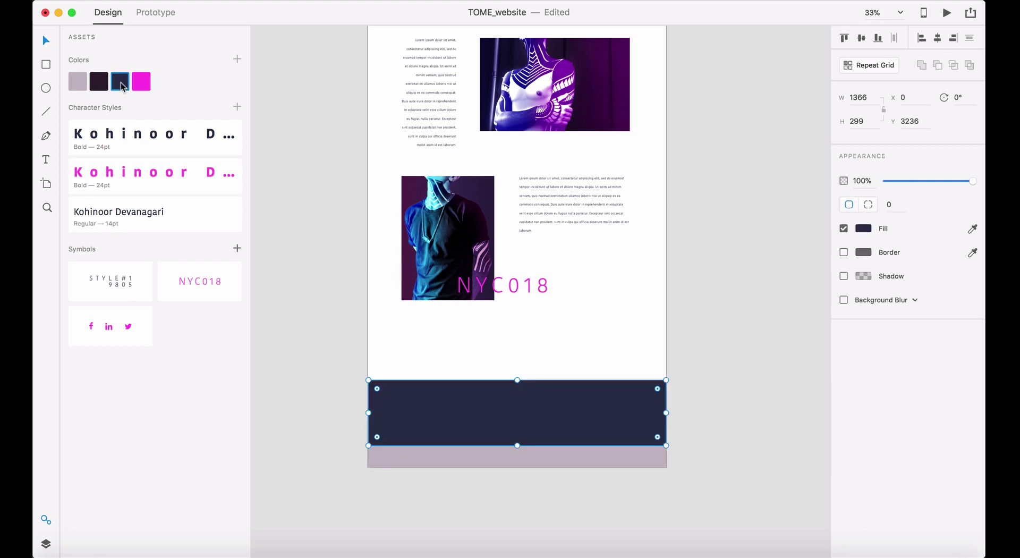
- Draw a new text frame about 293 by 380 over the footer's left part and paste the four navigation links into it
{"action": "left_click", "coordinate": [46, 159]}
{"action": "left_click_drag", "start_coordinate": [397, 498], "coordinate": [461, 414]}
{"action": "key", "text": "ctrl+v"}
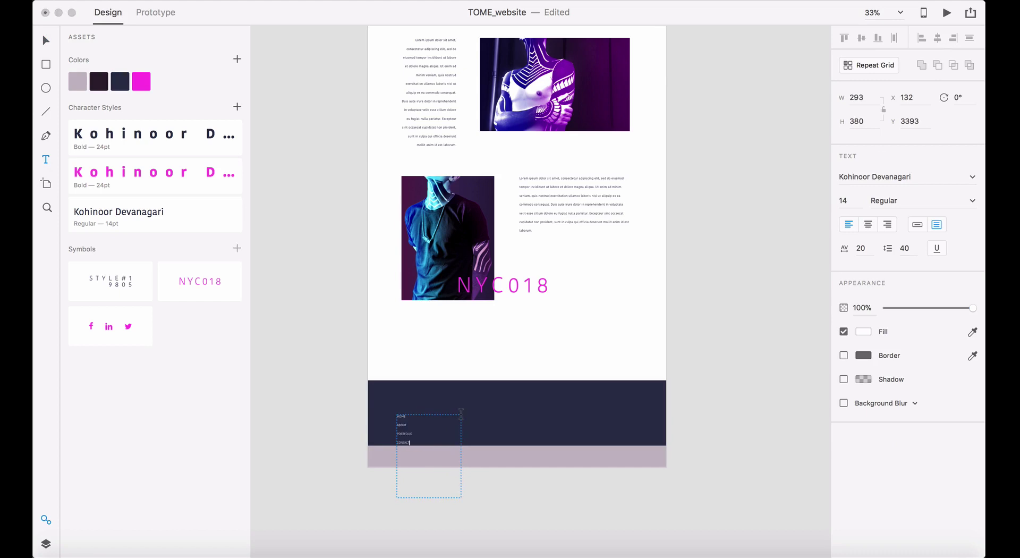
- Resize the navigation links frame to about 129 by 174 and position it inside the navy footer at about X 170, Y 3314
{"action": "left_click", "coordinate": [45, 41]}
{"action": "left_click_drag", "start_coordinate": [403, 447], "coordinate": [403, 430]}
{"action": "left_click_drag", "start_coordinate": [458, 485], "coordinate": [438, 455]}
{"action": "mouse_move", "coordinate": [402, 418]}
{"action": "left_mouse_down"}
{"action": "mouse_move", "coordinate": [420, 415]}
{"action": "mouse_move", "coordinate": [408, 412]}
{"action": "left_mouse_up"}
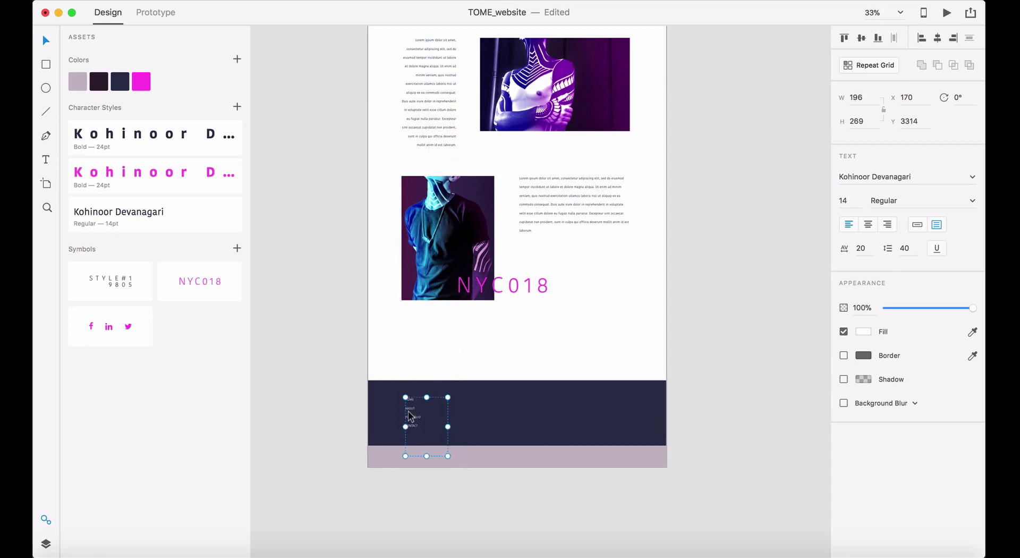
{"action": "left_click_drag", "start_coordinate": [447, 455], "coordinate": [435, 437]}
{"action": "left_click", "coordinate": [473, 511]}
- Switch to InDesign and copy the LATEST PROJECTS heading with its four project lines
{"action": "key", "text": "z"}
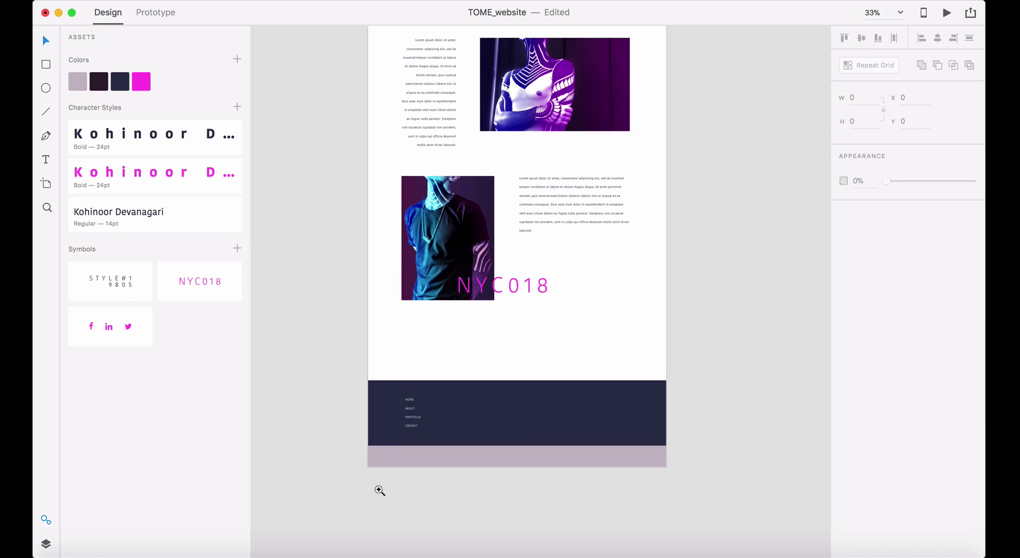
{"action": "left_click_drag", "start_coordinate": [378, 486], "coordinate": [660, 391]}
{"action": "key", "text": "super+Tab"}
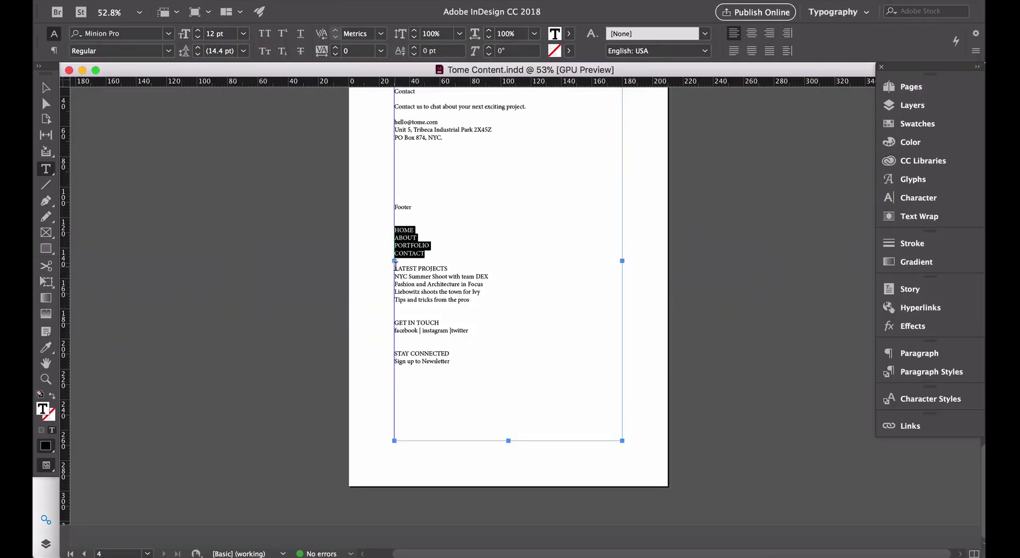
{"action": "left_click", "coordinate": [416, 284]}
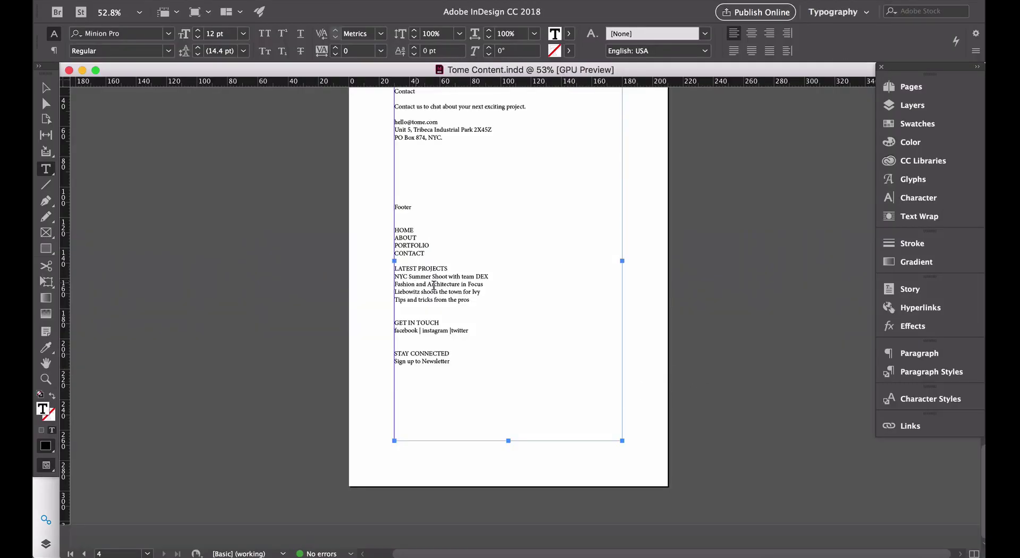
{"action": "left_click_drag", "start_coordinate": [471, 302], "coordinate": [385, 276]}
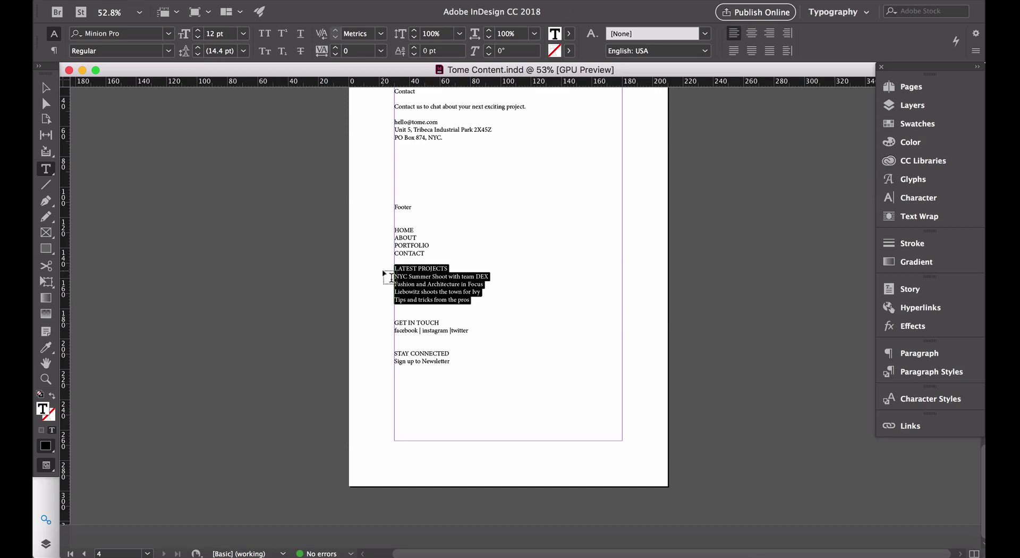
- In Adobe XD, duplicate the navigation links column at X 421 and replace the copy's text with the LATEST PROJECTS block
{"action": "key", "text": "super+Tab"}
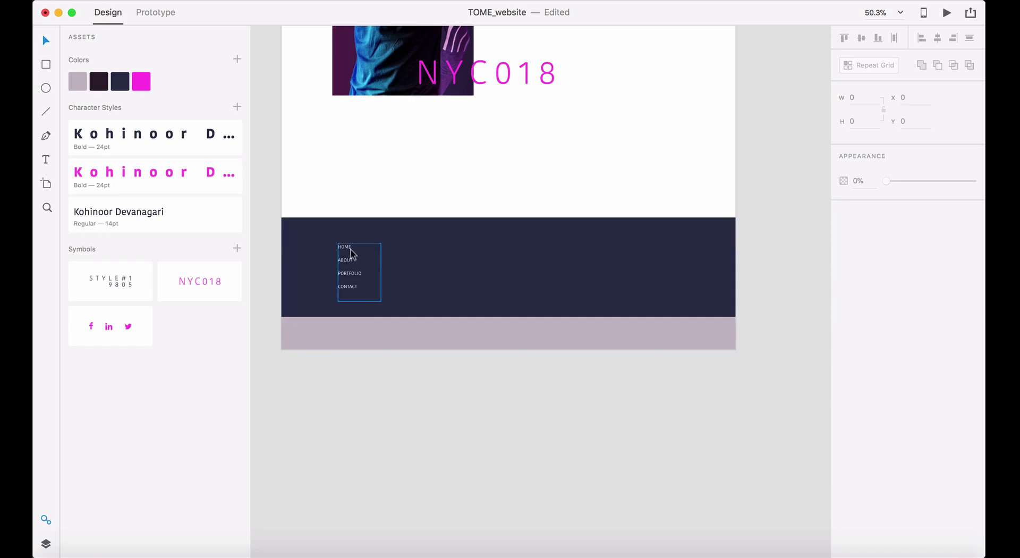
{"action": "left_click_drag", "start_coordinate": [350, 253], "coordinate": [427, 261]}
{"action": "double_click", "coordinate": [427, 261]}
{"action": "double_click", "coordinate": [428, 260]}
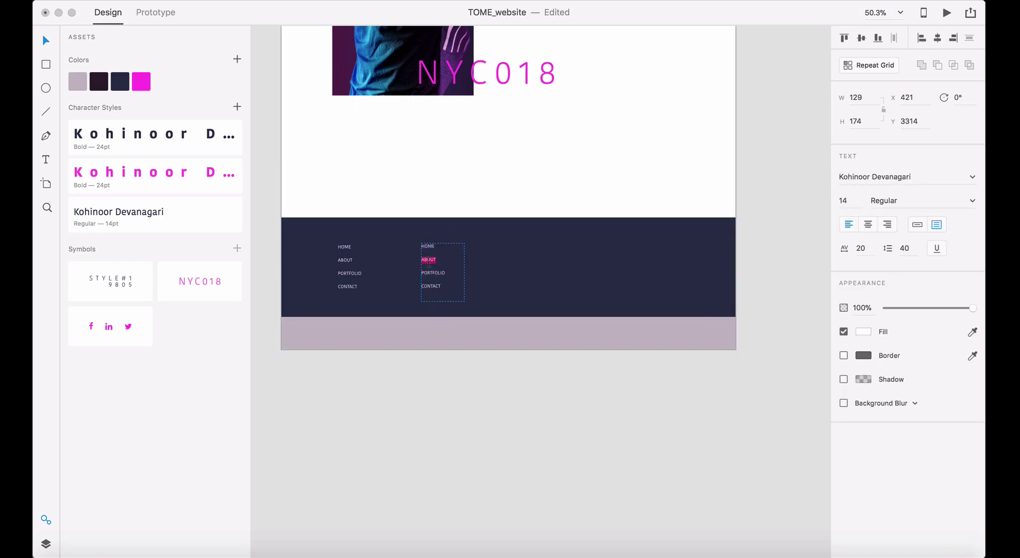
{"action": "key", "text": "super+a"}
{"action": "key", "text": "super+v"}
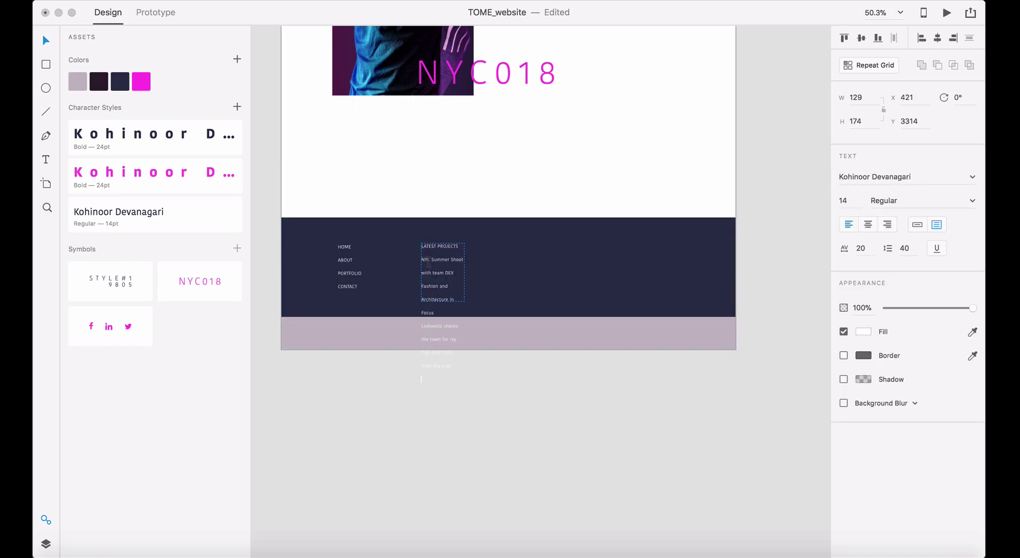
- Widen the LATEST PROJECTS column to about 262 and duplicate it as a third footer column at X 738
{"action": "left_click", "coordinate": [45, 40]}
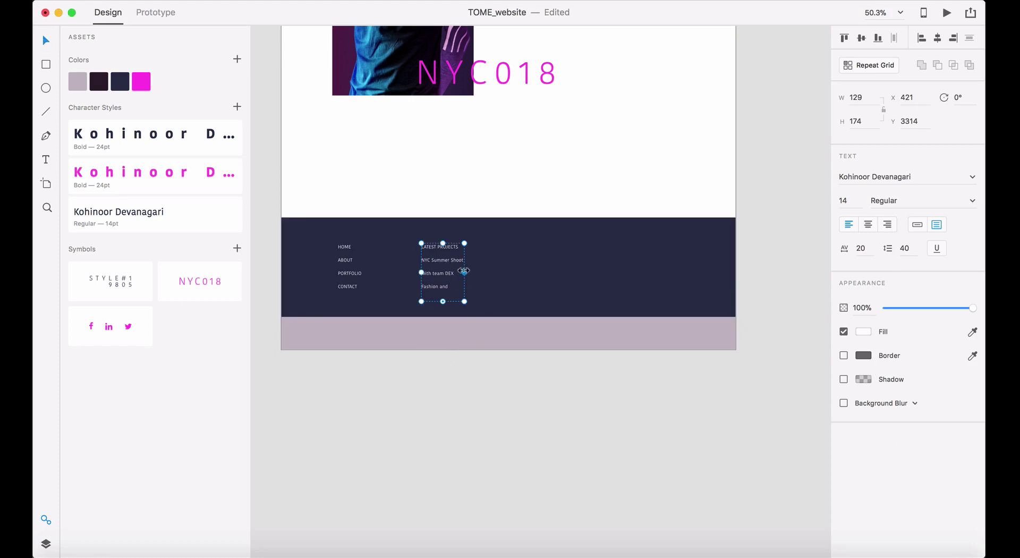
{"action": "left_click_drag", "start_coordinate": [465, 271], "coordinate": [560, 260]}
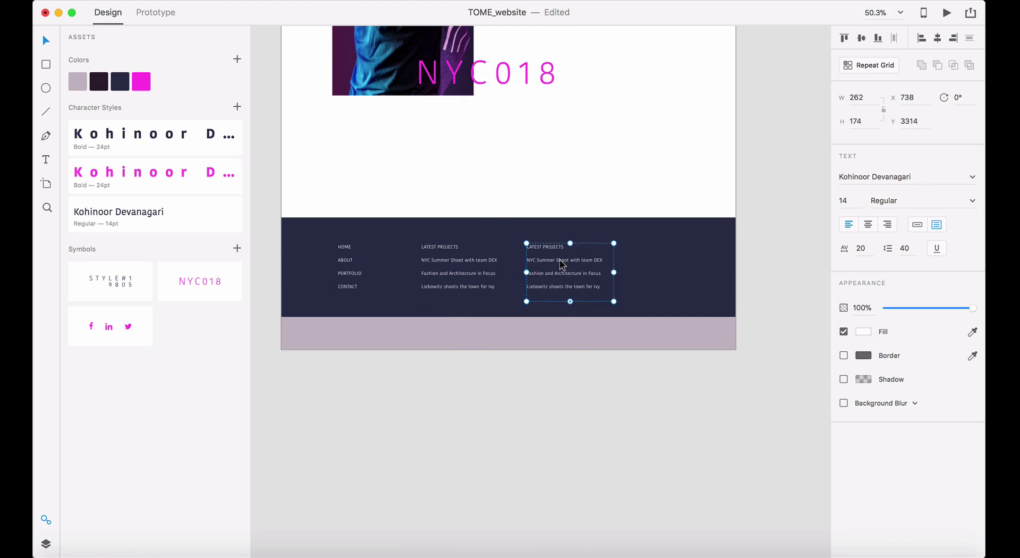
- Replace the third column's text with the GET IN TOUCH heading copied from InDesign and convert it to point text
{"action": "key", "text": "super+Tab"}
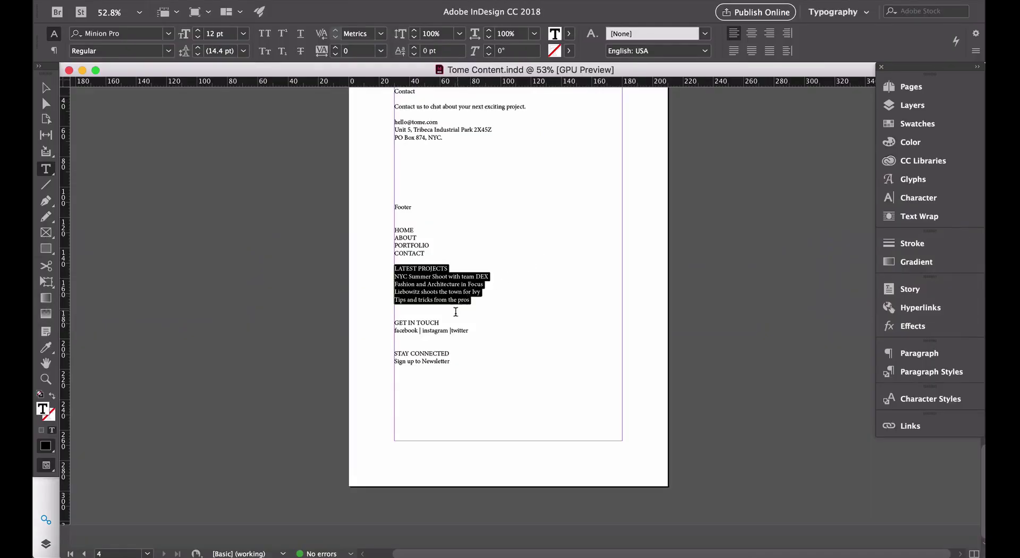
{"action": "left_click_drag", "start_coordinate": [446, 322], "coordinate": [386, 323]}
{"action": "key", "text": "super+c"}
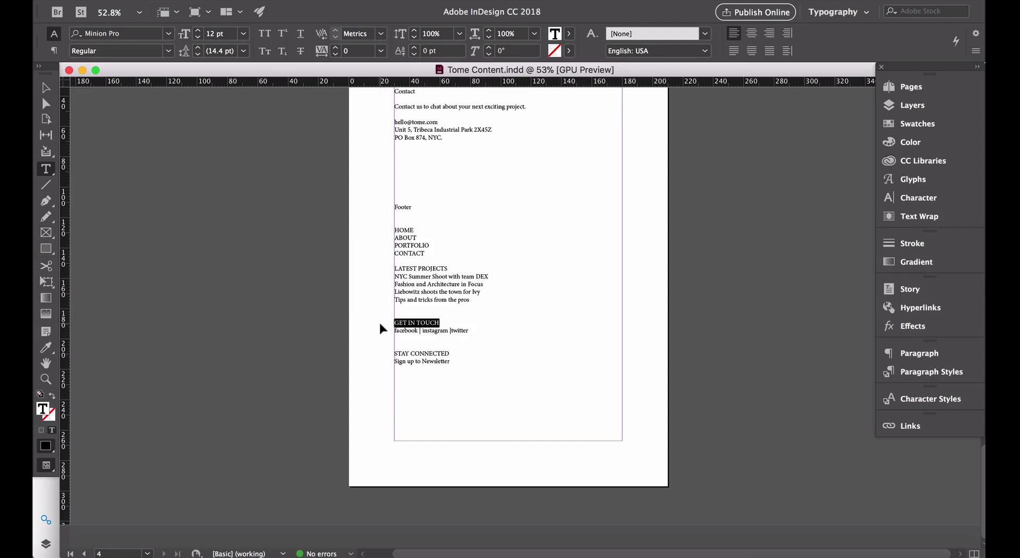
{"action": "key", "text": "super+Tab"}
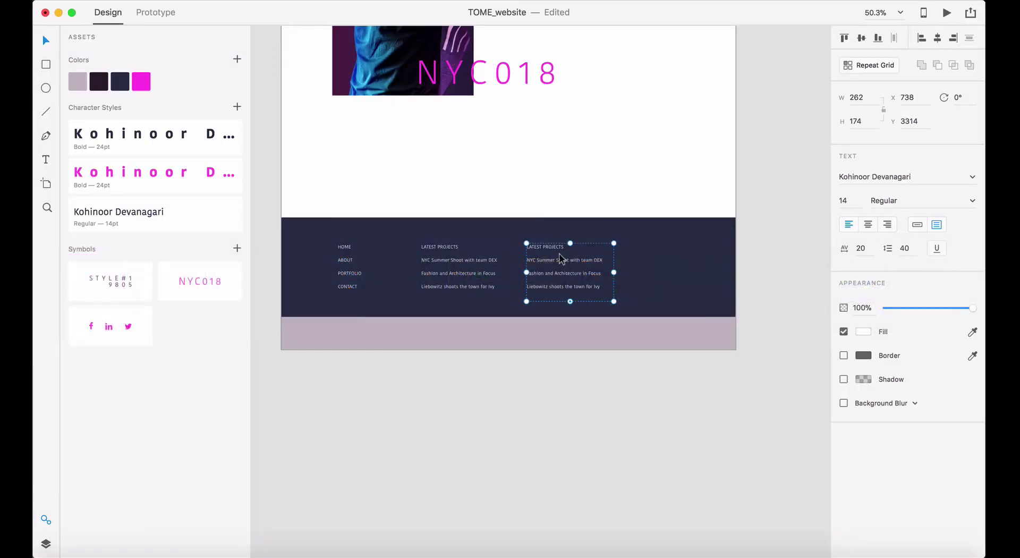
{"action": "double_click", "coordinate": [558, 255]}
{"action": "key", "text": "super+v"}
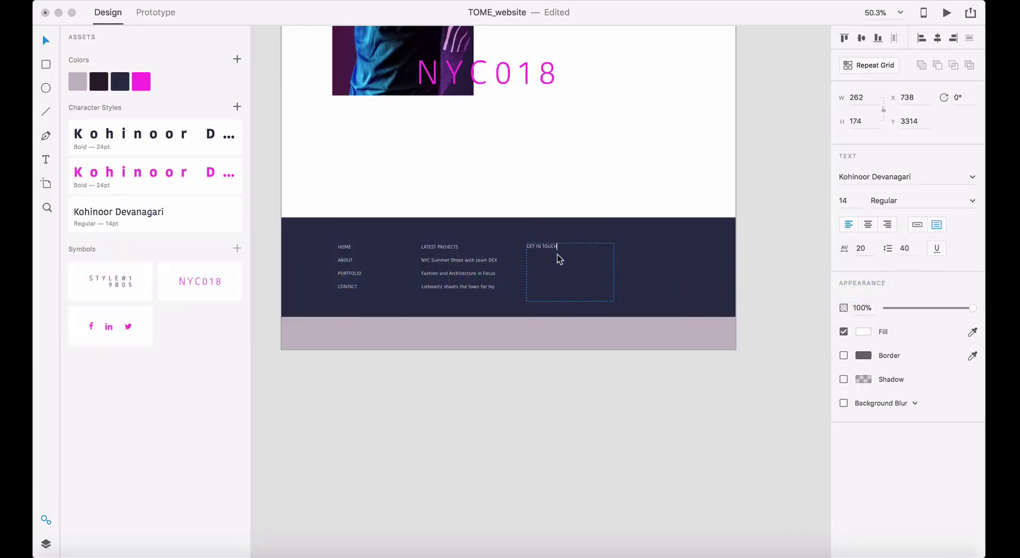
{"action": "left_click", "coordinate": [47, 43]}
{"action": "left_click", "coordinate": [917, 224]}
- Place the social icons symbol directly below the GET IN TOUCH heading, aligned with its left edge
{"action": "left_click_drag", "start_coordinate": [104, 324], "coordinate": [556, 264]}
{"action": "left_click", "coordinate": [558, 368]}
{"action": "left_click", "coordinate": [578, 425]}
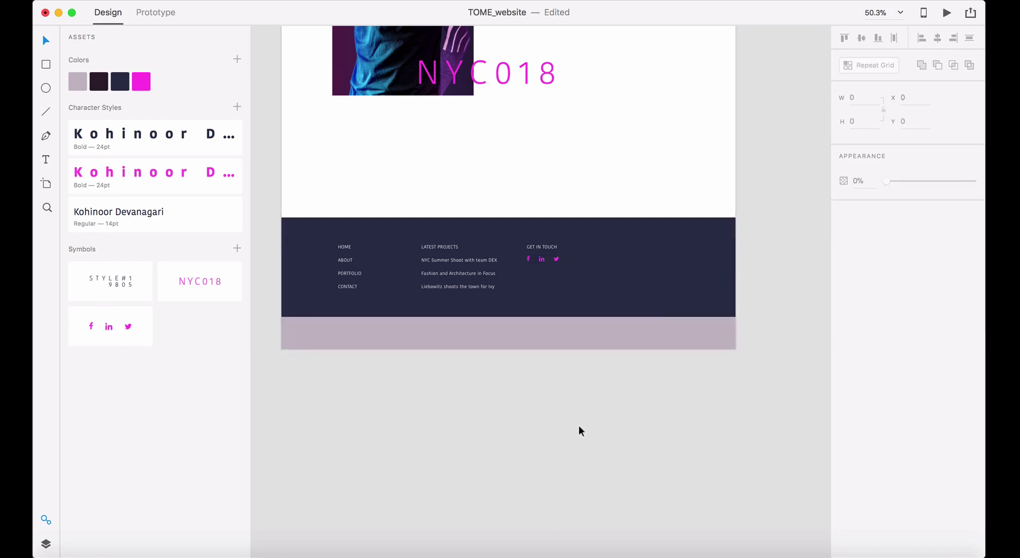
- Duplicate the LATEST PROJECTS column at X 978 and replace the copy's text with the STAY CONNECTED heading from InDesign
{"action": "left_click", "coordinate": [542, 246]}
{"action": "left_click_drag", "start_coordinate": [474, 269], "coordinate": [658, 269]}
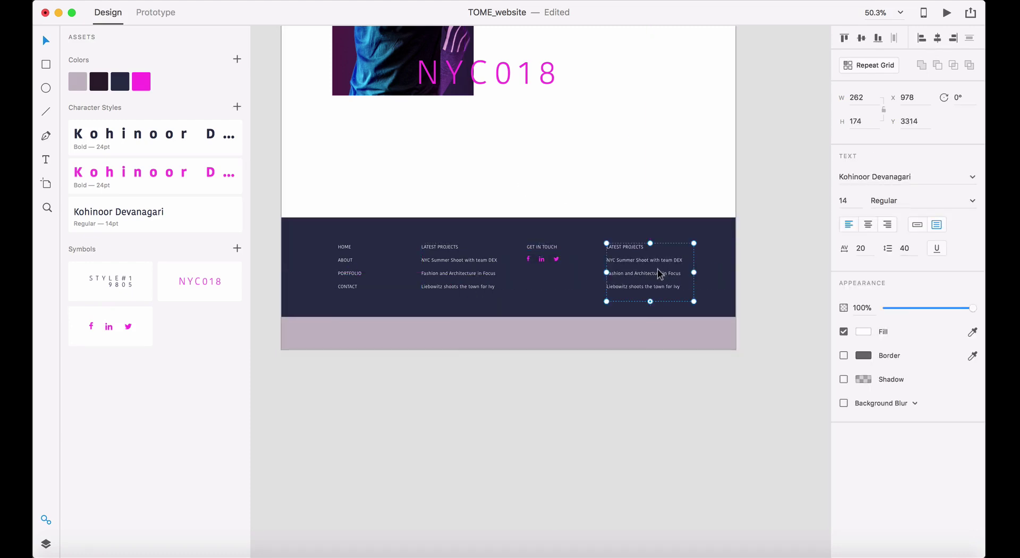
{"action": "key", "text": "super+Tab"}
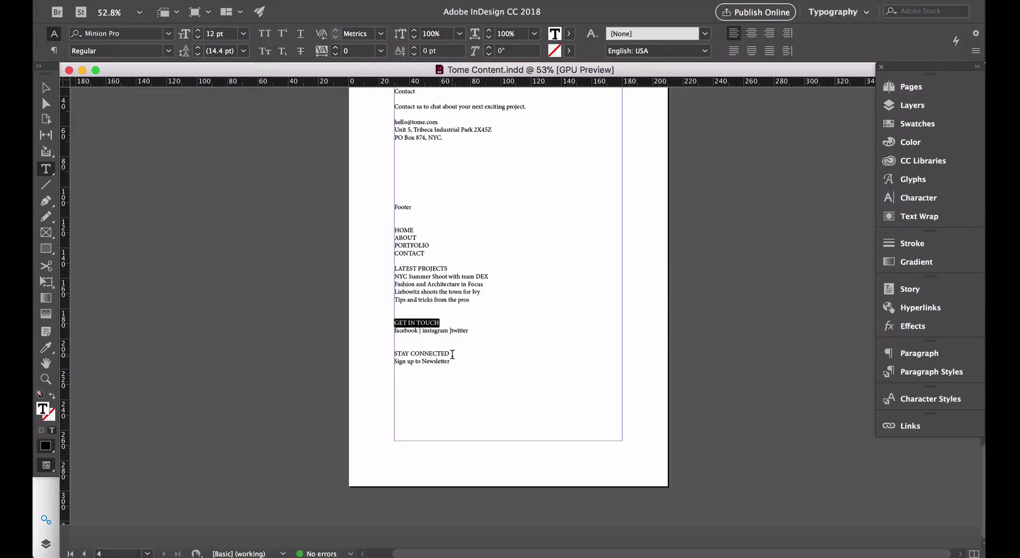
{"action": "triple_click", "coordinate": [452, 353]}
{"action": "key", "text": "super+c"}
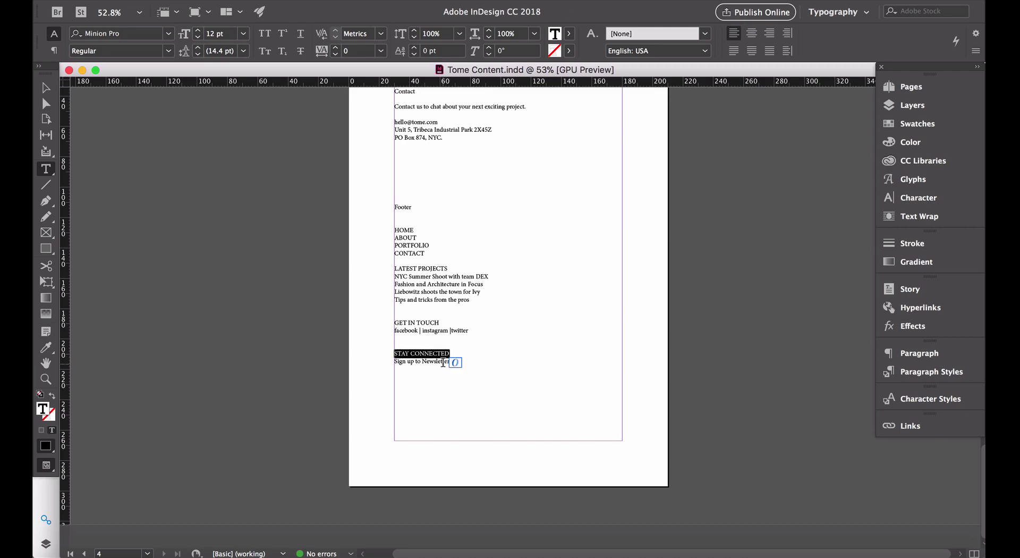
{"action": "key", "text": "super+Tab"}
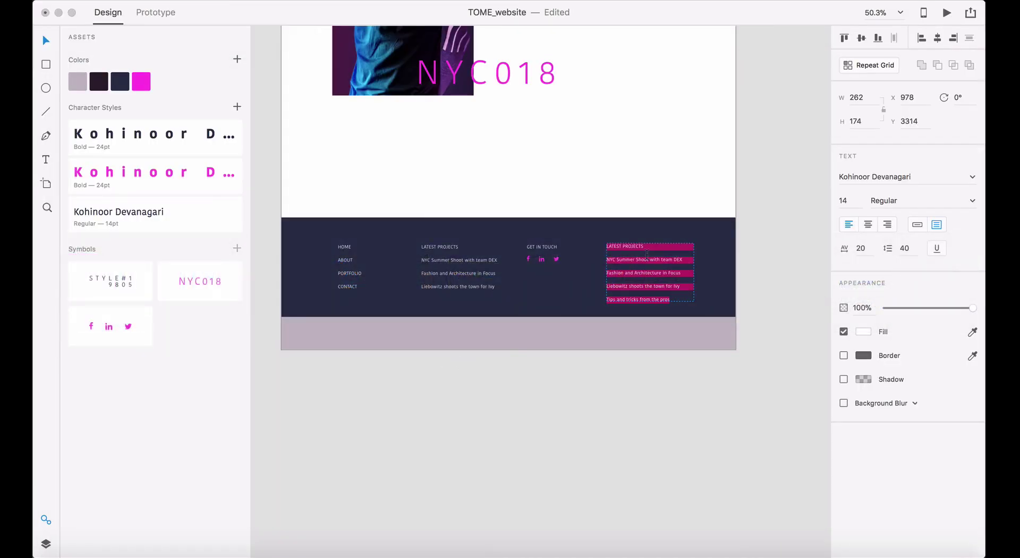
{"action": "key", "text": "super+v"}
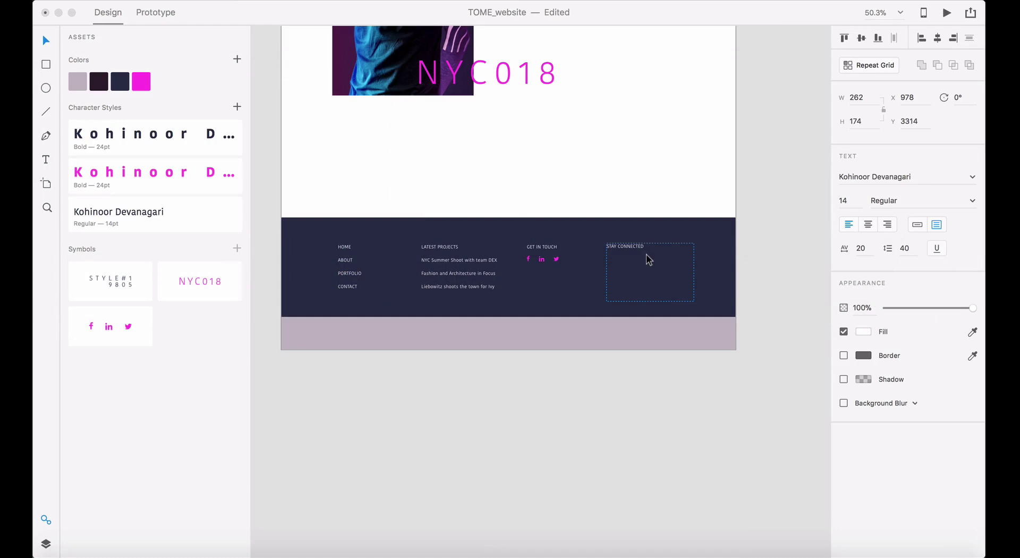
{"action": "left_click", "coordinate": [47, 41]}
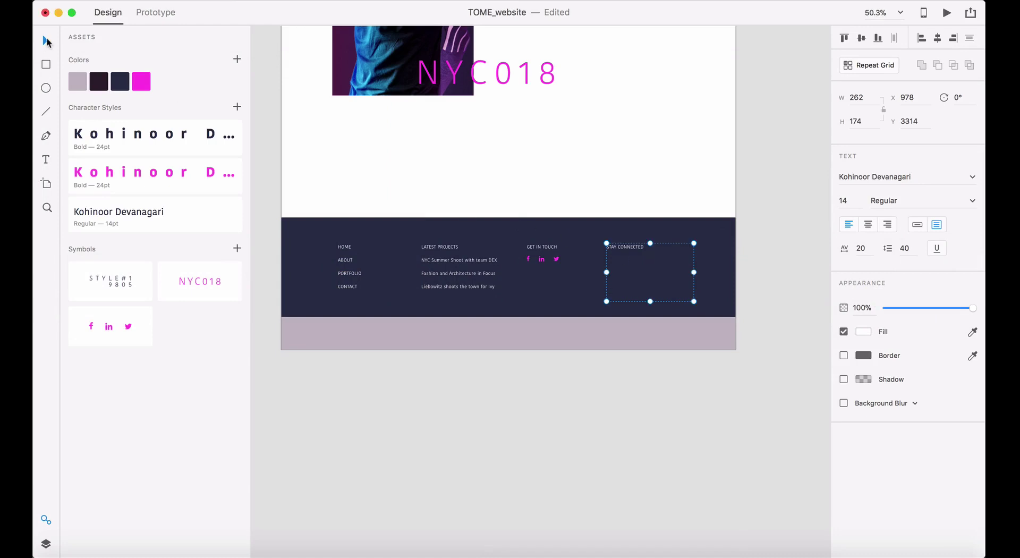
- Draw a rectangle below the STAY CONNECTED heading and set its size to 180 by 40
{"action": "left_click", "coordinate": [669, 408]}
{"action": "left_click", "coordinate": [47, 66]}
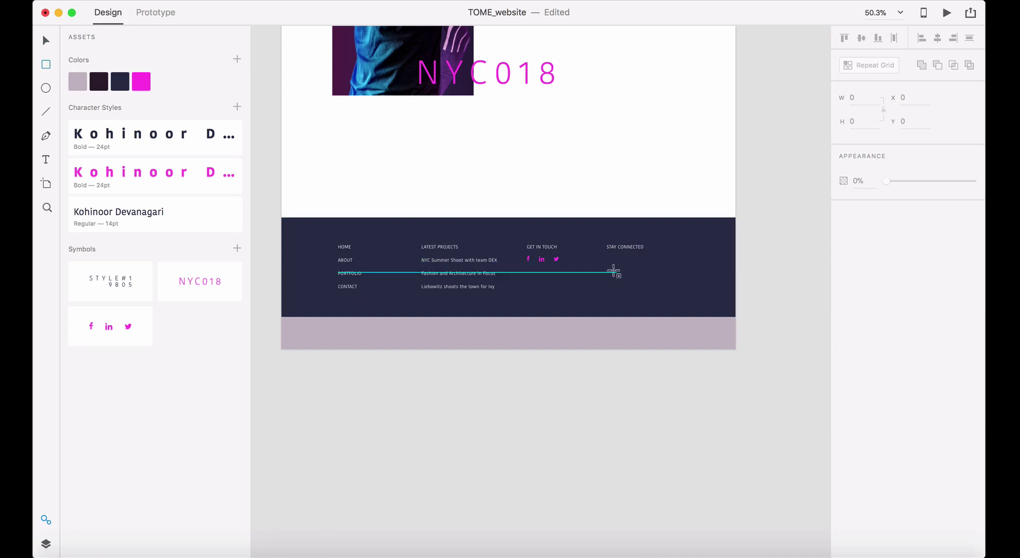
{"action": "left_click_drag", "start_coordinate": [611, 261], "coordinate": [679, 282]}
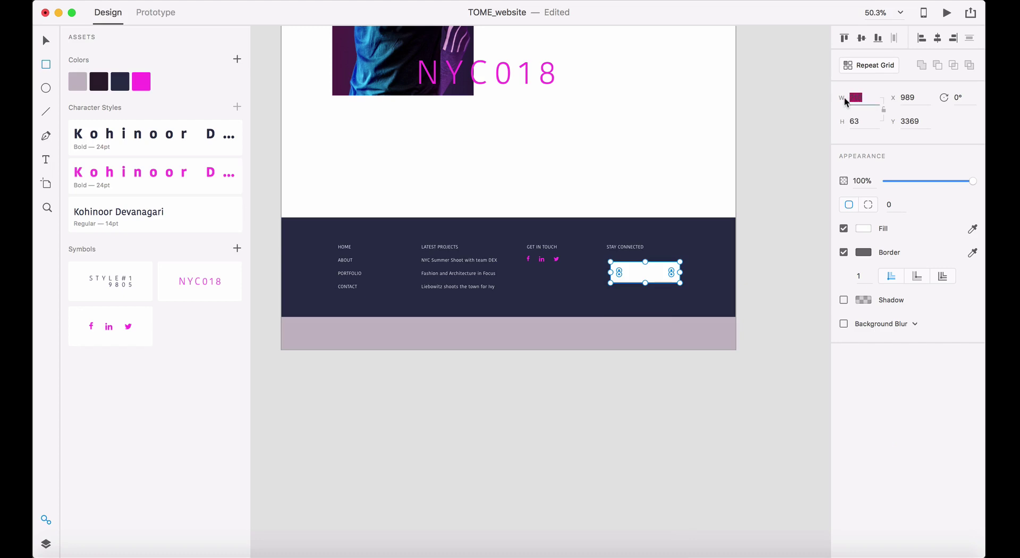
{"action": "type", "text": "180"}
{"action": "key", "text": "Tab"}
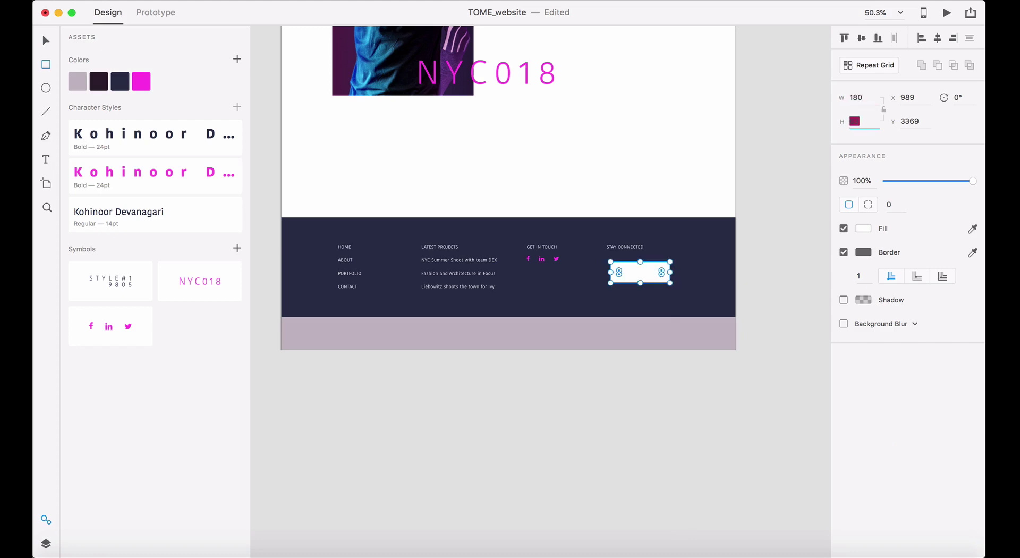
{"action": "key", "text": "Return"}
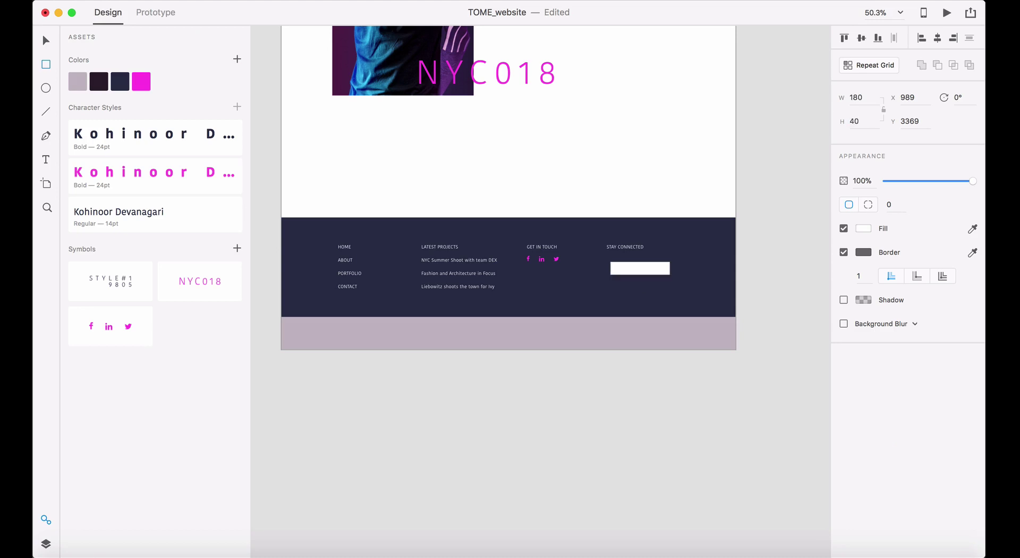
- Remove the rectangle's fill and give it a white border 2 wide
{"action": "left_click", "coordinate": [846, 228]}
{"action": "left_click", "coordinate": [863, 254]}
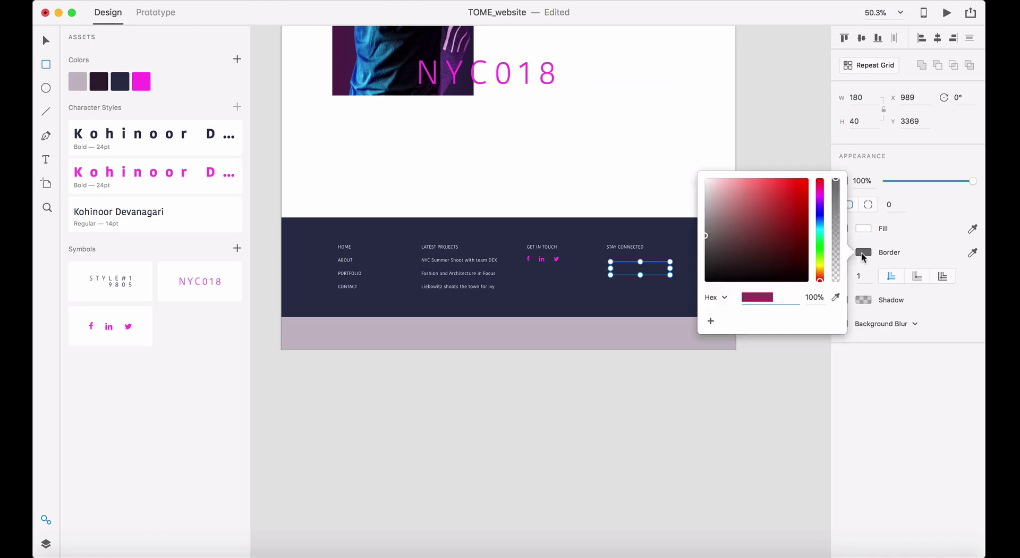
{"action": "left_click_drag", "start_coordinate": [749, 227], "coordinate": [677, 157]}
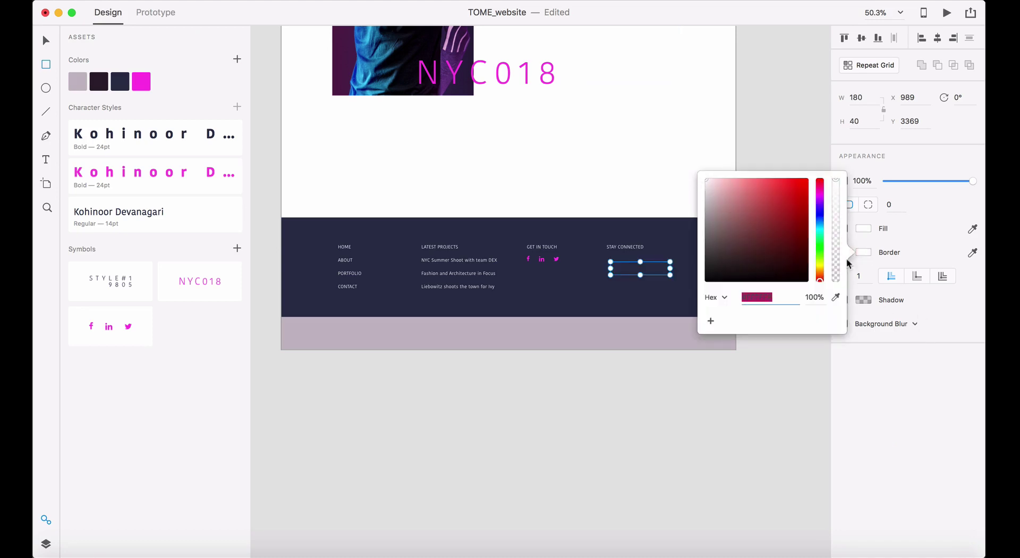
{"action": "left_click", "coordinate": [846, 359]}
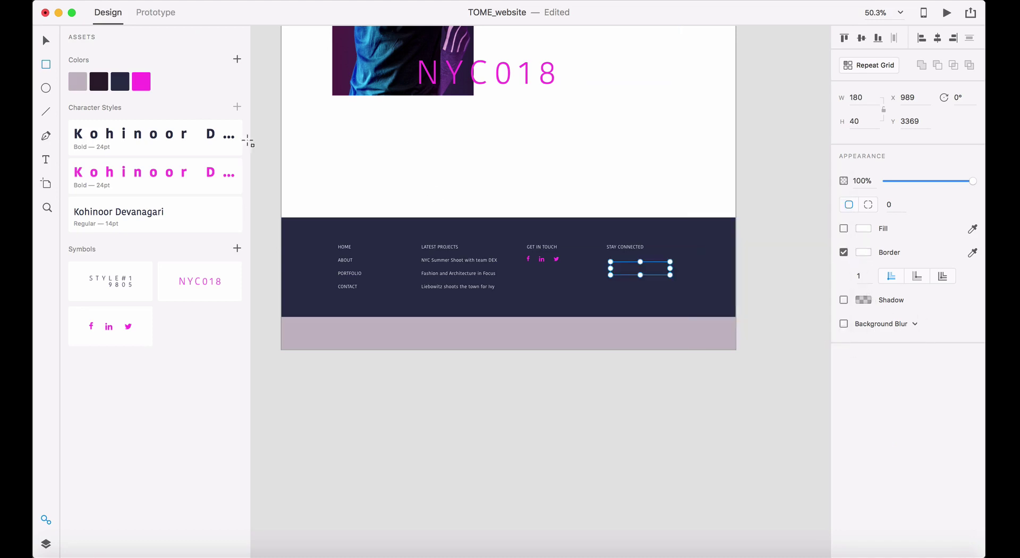
{"action": "key", "text": "v"}
{"action": "left_click_drag", "start_coordinate": [579, 298], "coordinate": [728, 241]}
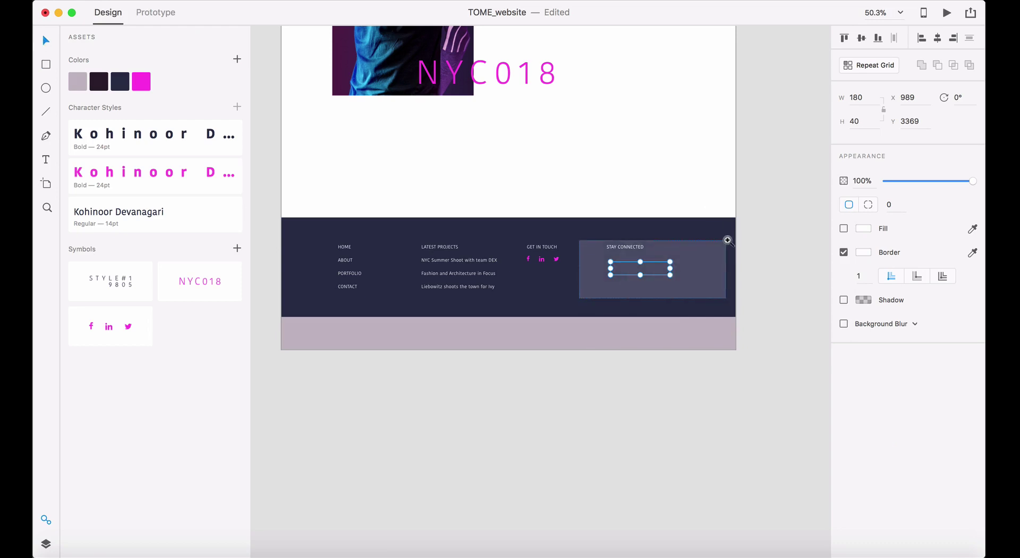
{"action": "left_click", "coordinate": [859, 276]}
{"action": "type", "text": "2"}
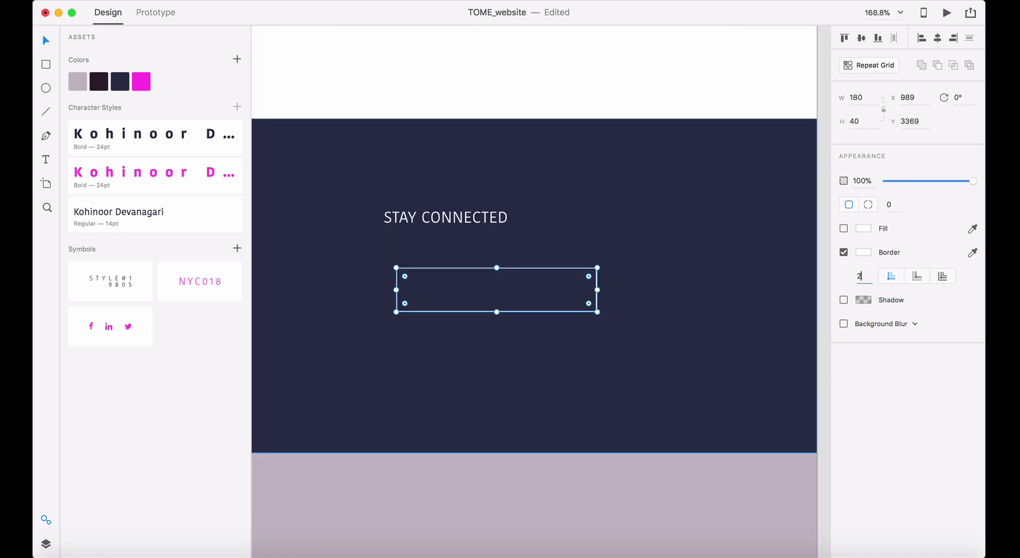
{"action": "key", "text": "Return"}
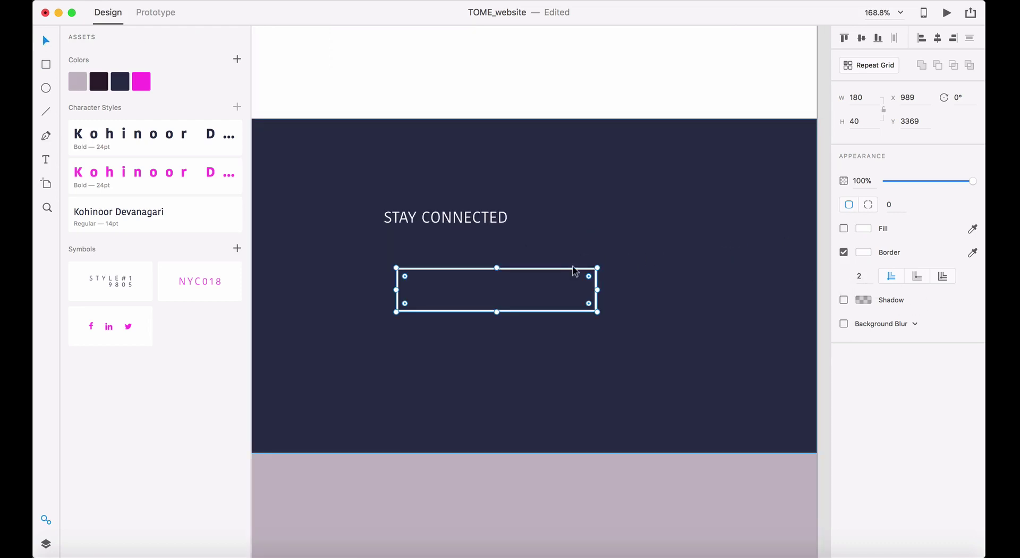
- Move the outlined box directly beneath the STAY CONNECTED heading, left-aligned with it at X 978, Y 3352
{"action": "left_click", "coordinate": [558, 258]}
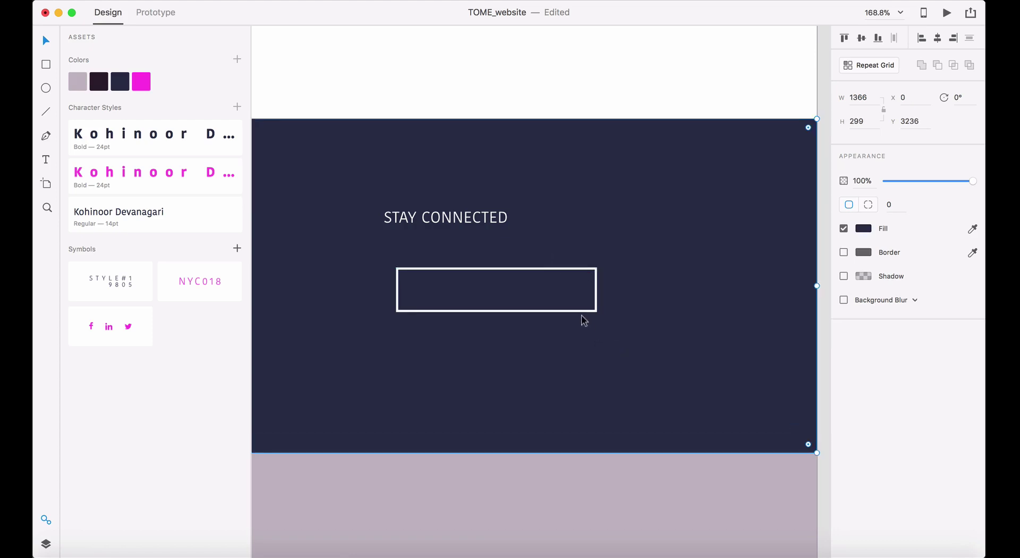
{"action": "left_click", "coordinate": [583, 316]}
{"action": "left_click_drag", "start_coordinate": [569, 276], "coordinate": [548, 255]}
{"action": "left_click", "coordinate": [565, 273]}
- Duplicate the STAY CONNECTED heading into the outlined box and replace the copy's text with "Sign up to newsletter"
{"action": "left_click", "coordinate": [45, 159]}
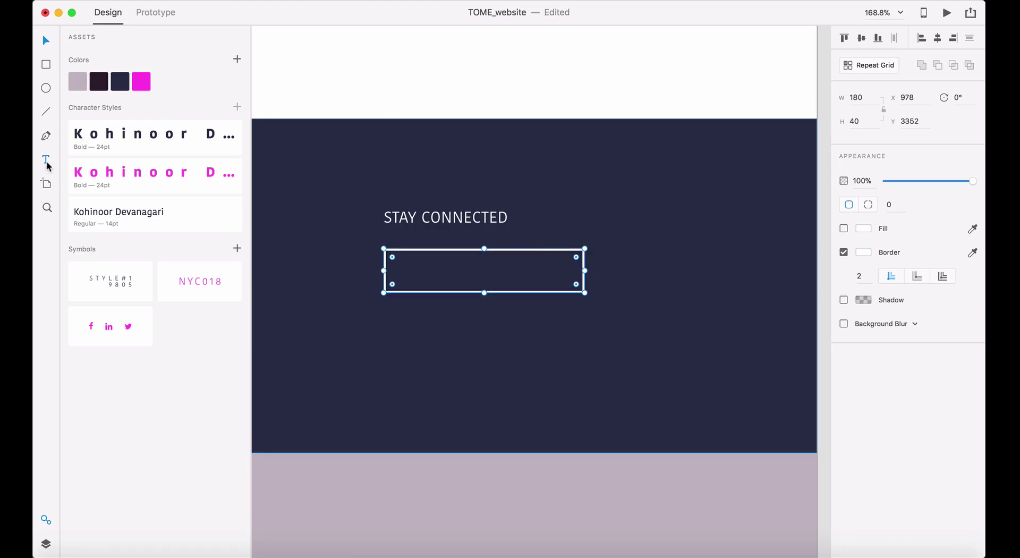
{"action": "left_click", "coordinate": [44, 41]}
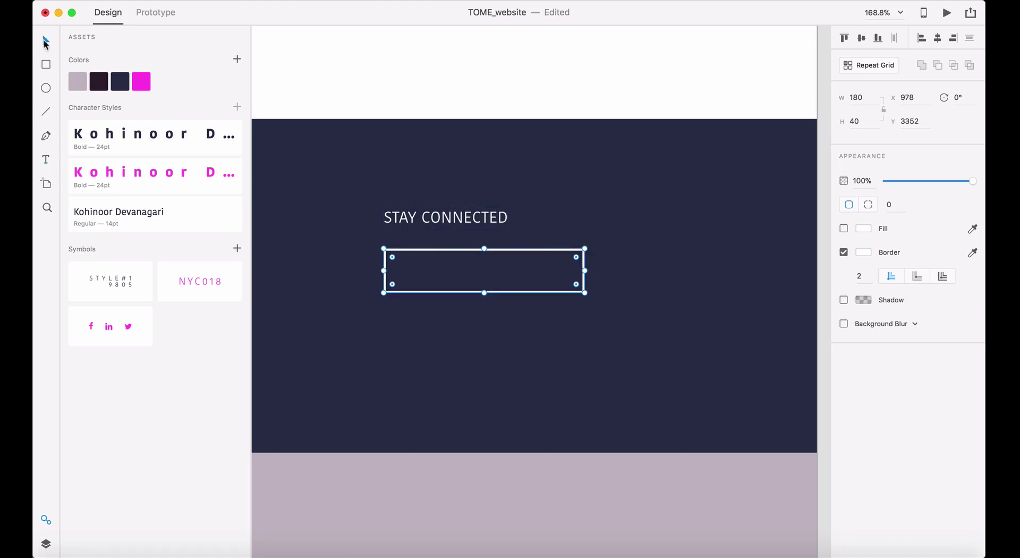
{"action": "left_click_drag", "start_coordinate": [494, 226], "coordinate": [516, 287]}
{"action": "double_click", "coordinate": [517, 276]}
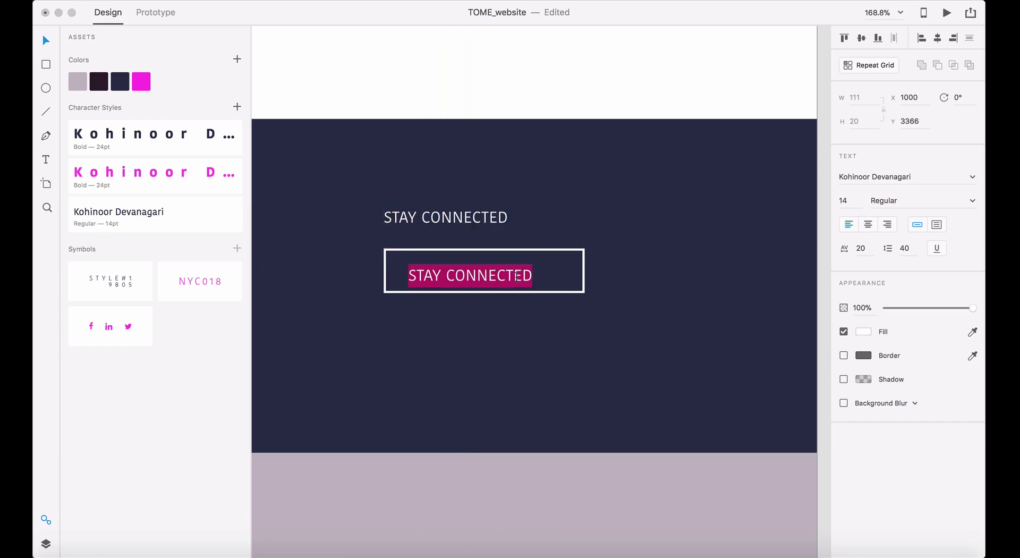
{"action": "type", "text": "Sign"}
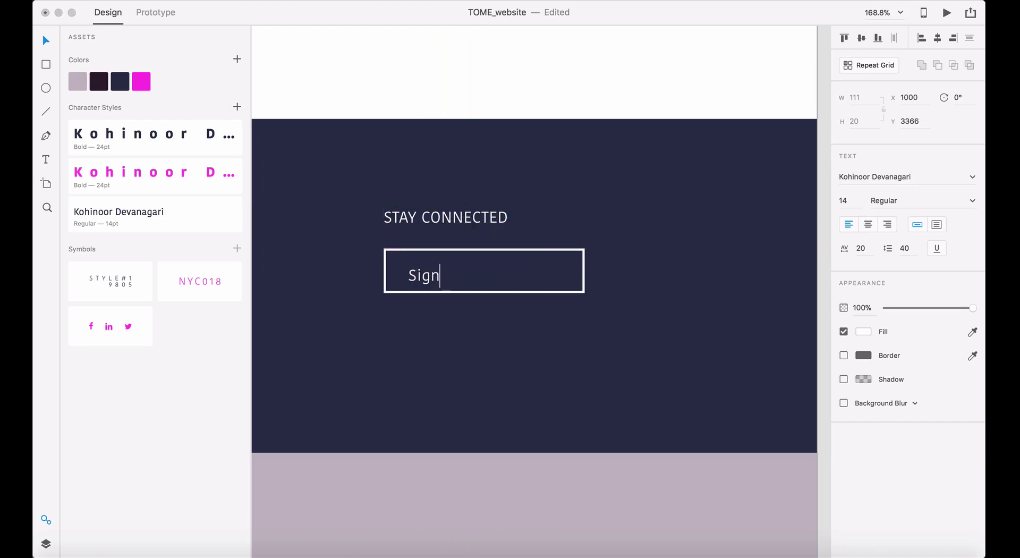
{"action": "type", "text": " up to newsletter"}
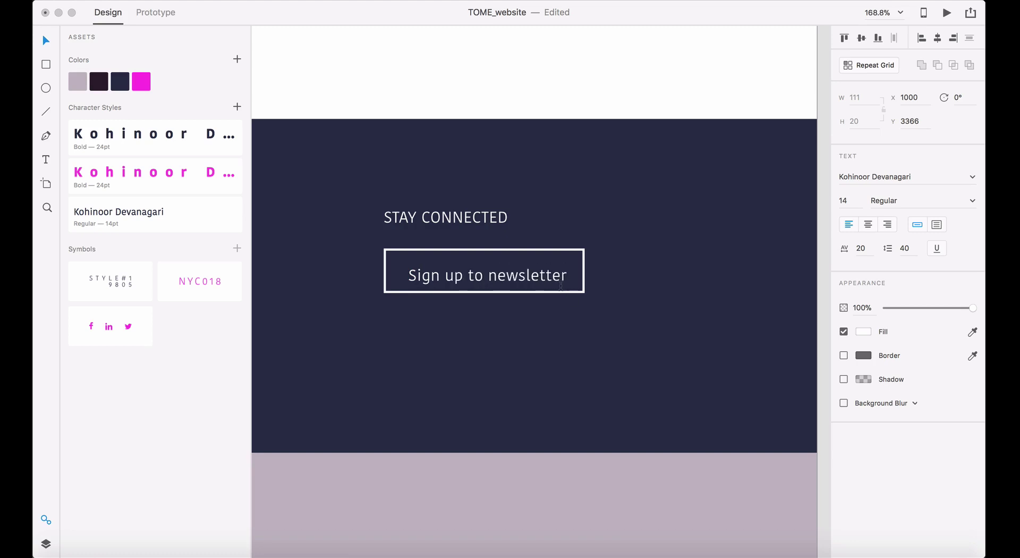
{"action": "left_click", "coordinate": [46, 42]}
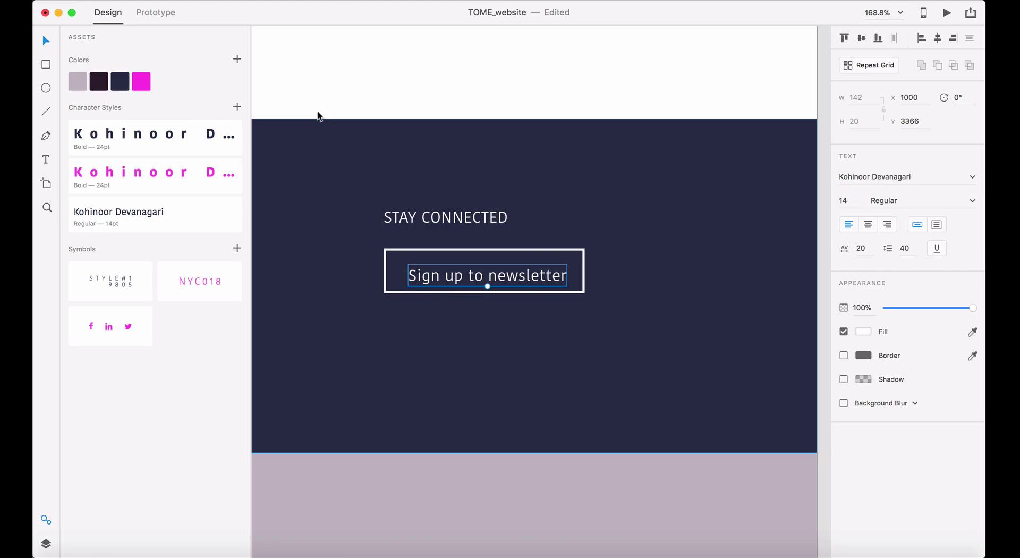
- Center the newsletter text horizontally and vertically in its box and group the two
{"action": "left_click", "coordinate": [585, 271], "text": "shift"}
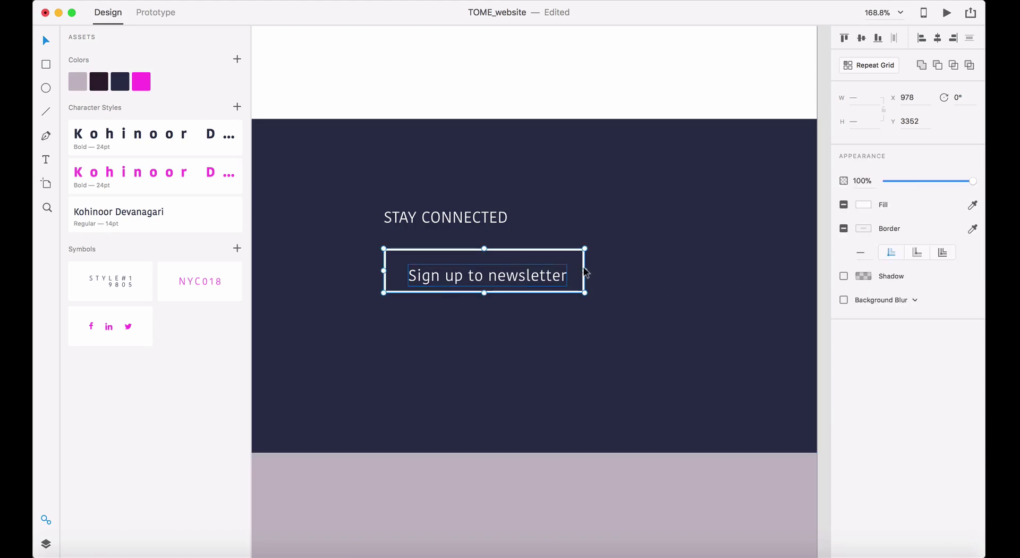
{"action": "left_click", "coordinate": [938, 38]}
{"action": "left_click", "coordinate": [861, 38]}
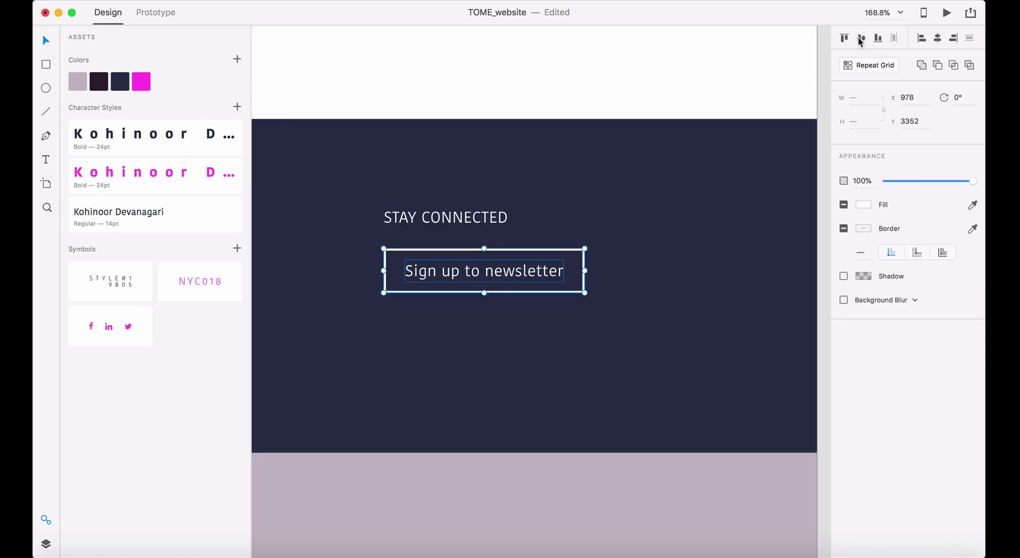
{"action": "key", "text": "super+g"}
{"action": "key", "text": "super+minus"}
{"action": "key", "text": "super+minus"}
{"action": "key", "text": "super+minus"}
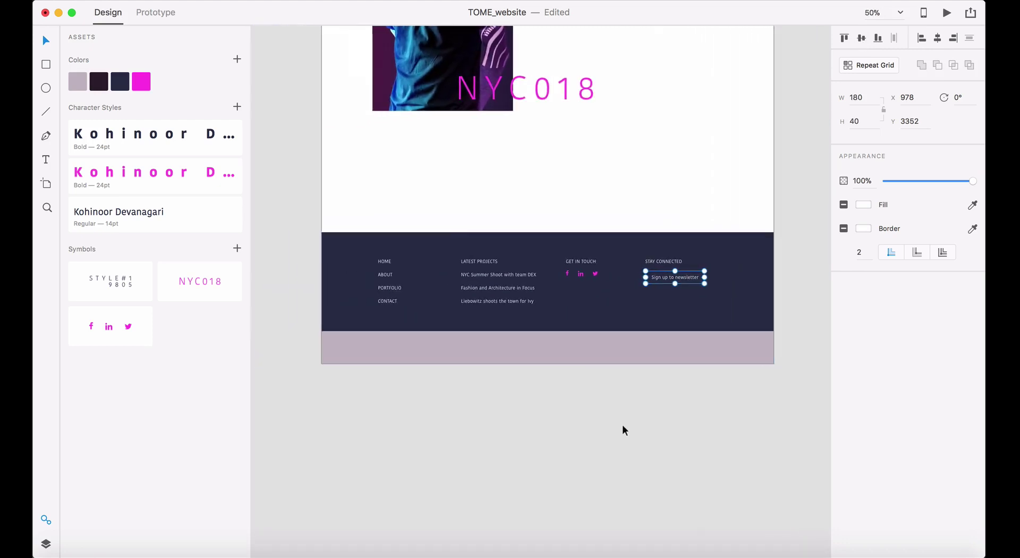
{"action": "left_click", "coordinate": [633, 419]}
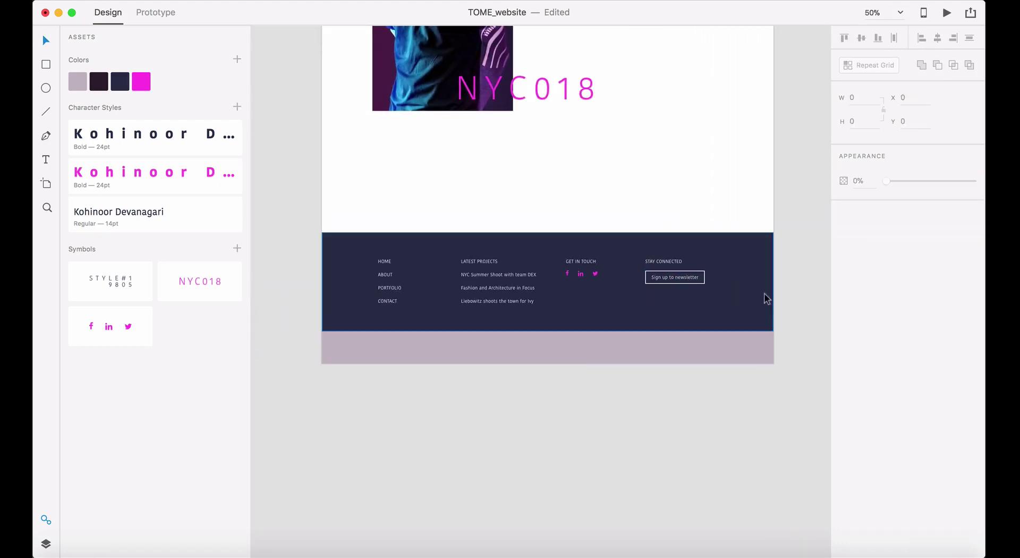
- Set the newsletter box's border width to 1
{"action": "left_click", "coordinate": [707, 278]}
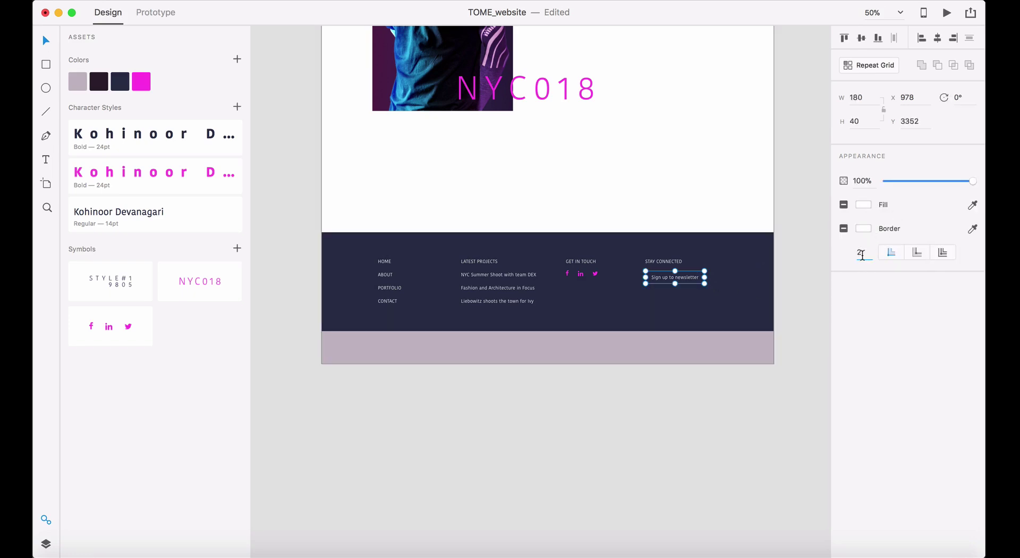
{"action": "type", "text": "1"}
{"action": "left_click", "coordinate": [770, 287]}
{"action": "left_click", "coordinate": [697, 285]}
{"action": "left_click", "coordinate": [716, 387]}
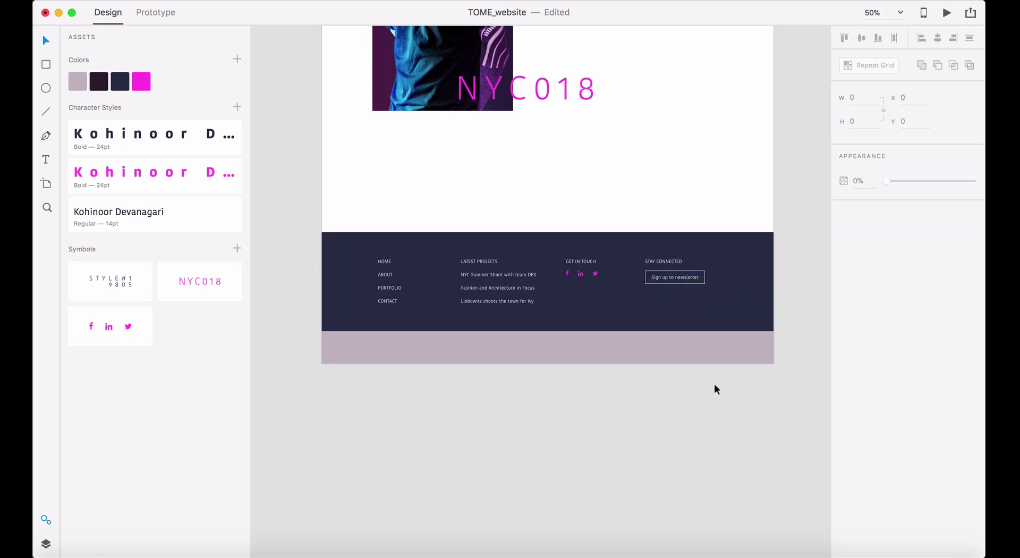
- Lower the opacity of the "Sign up to newsletter" text inside the group to about 58%
{"action": "left_click", "coordinate": [676, 284]}
{"action": "double_click", "coordinate": [675, 281]}
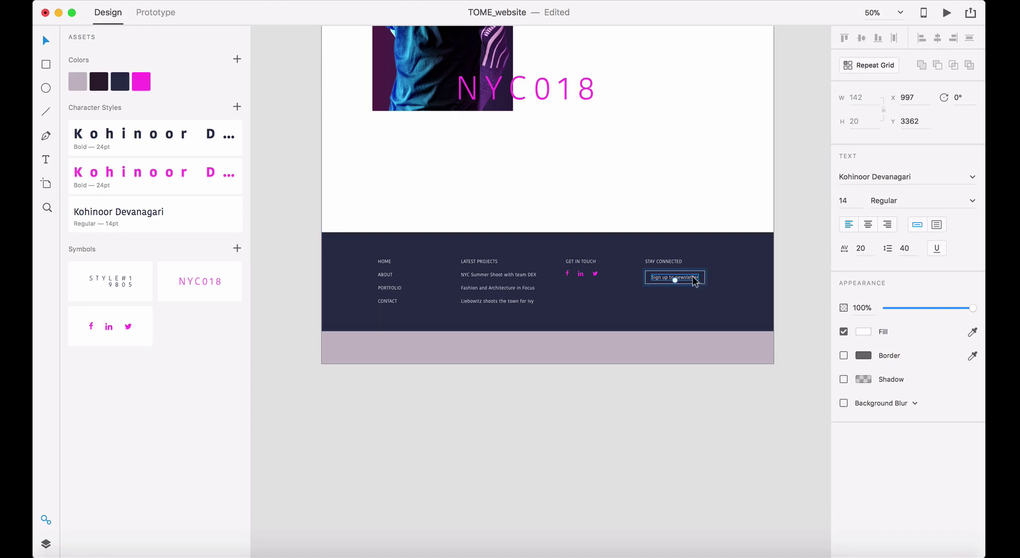
{"action": "double_click", "coordinate": [694, 277]}
{"action": "left_click_drag", "start_coordinate": [967, 307], "coordinate": [936, 307]}
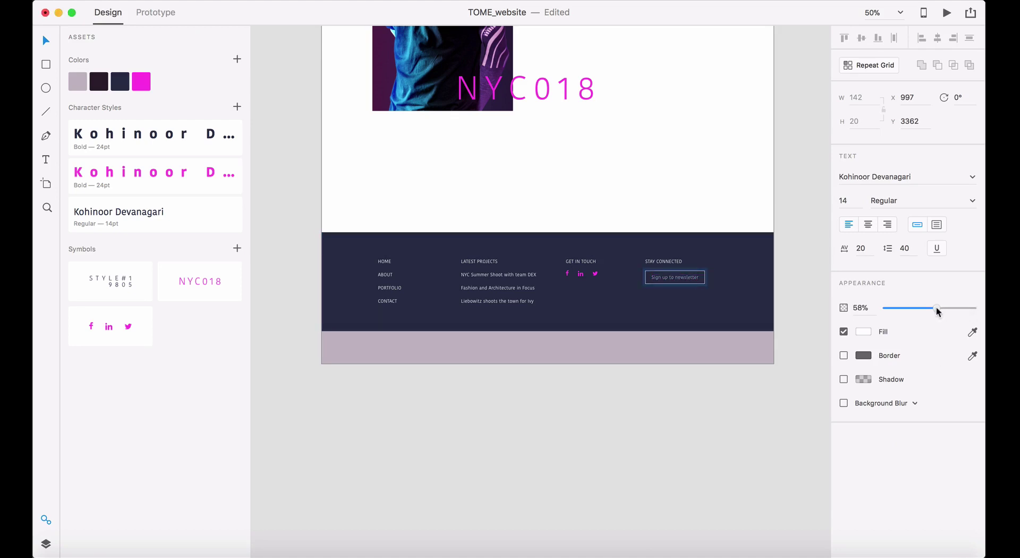
{"action": "left_click", "coordinate": [699, 425]}
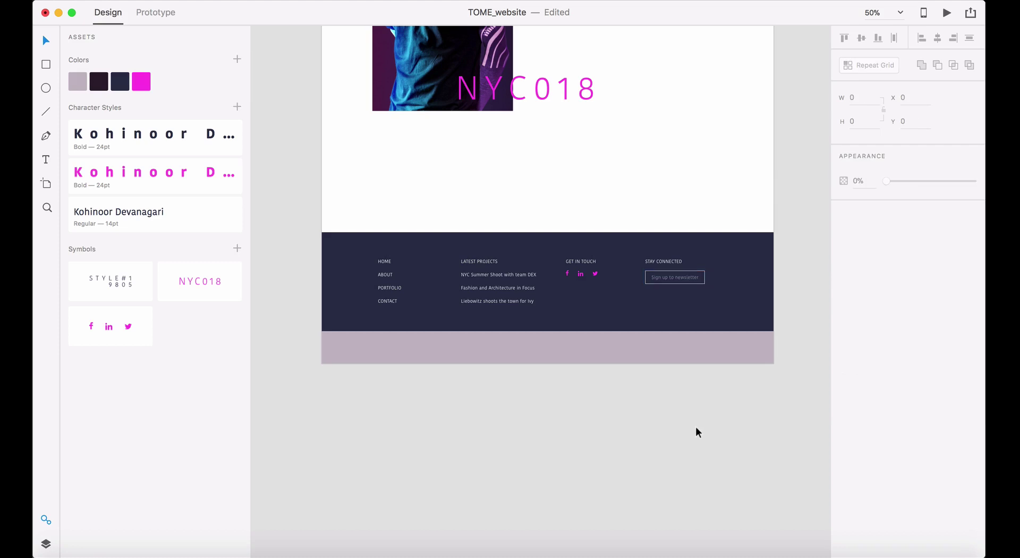
- Save the newsletter sign-up box group as a reusable symbol, keeping it in its place under STAY CONNECTED
{"action": "left_click", "coordinate": [668, 283]}
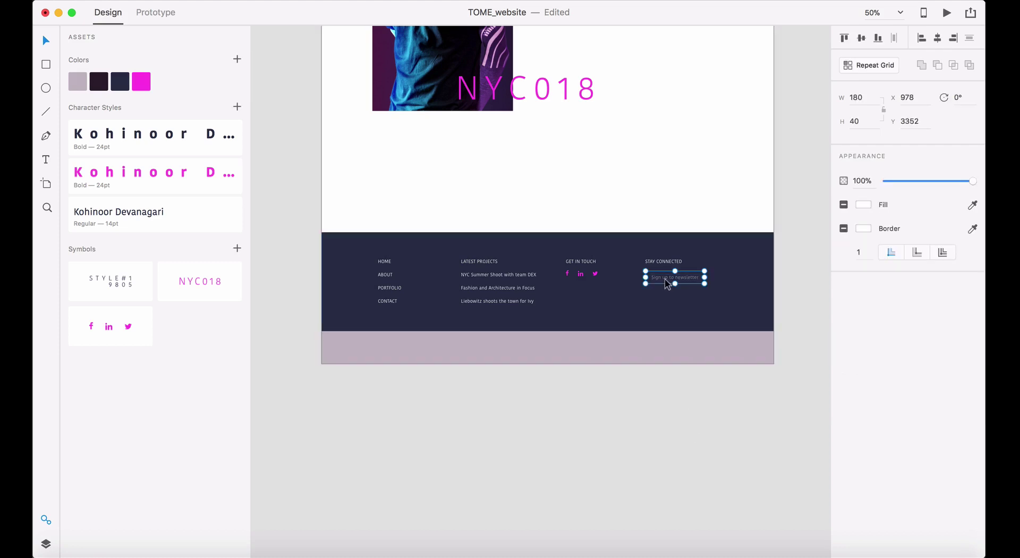
{"action": "left_click_drag", "start_coordinate": [665, 279], "coordinate": [698, 275]}
{"action": "key", "text": "super+z"}
{"action": "left_click", "coordinate": [237, 250]}
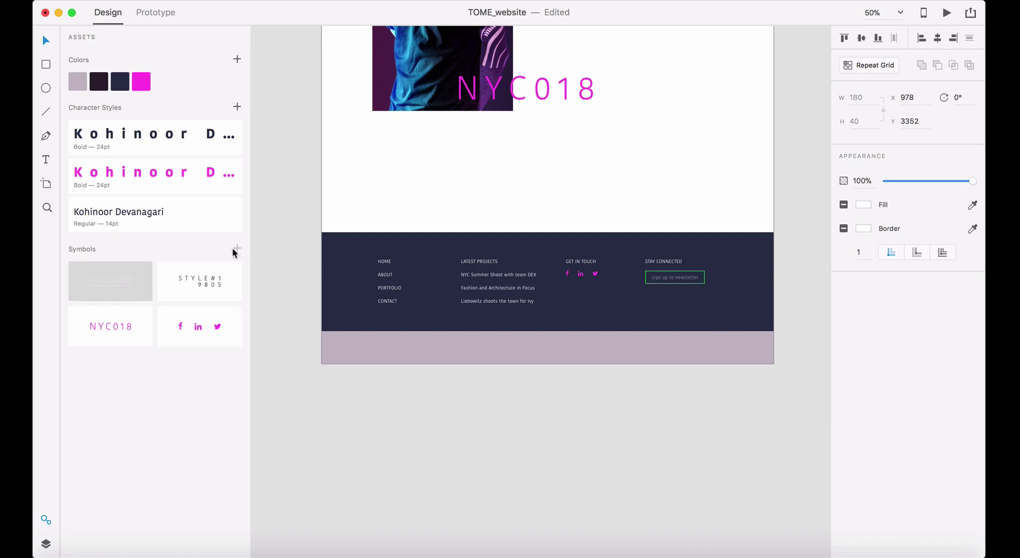
{"action": "left_click", "coordinate": [498, 439]}
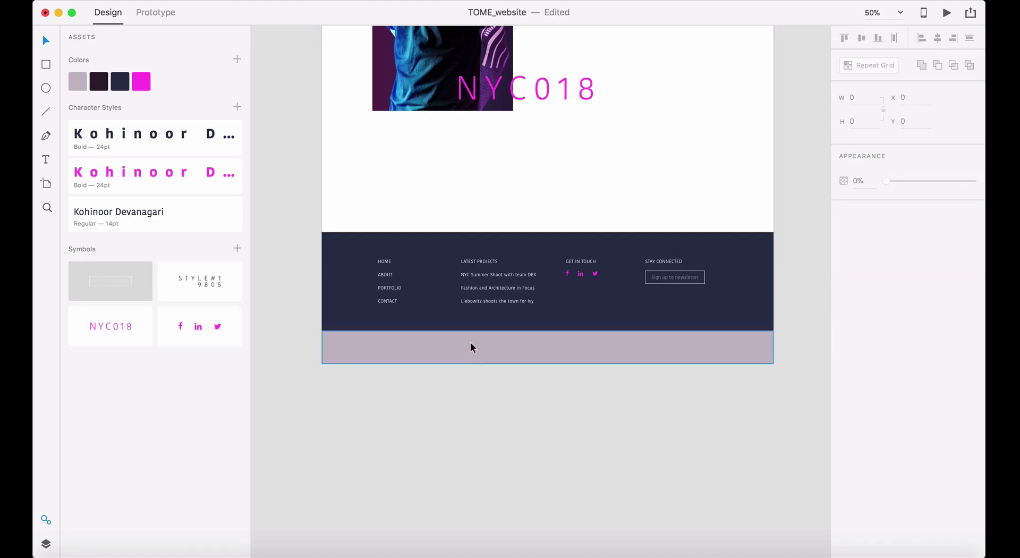
- Turn on the layout grid for the Homepage artboard
{"action": "scroll", "coordinate": [414, 90], "scroll_direction": "up", "scroll_amount": 15}
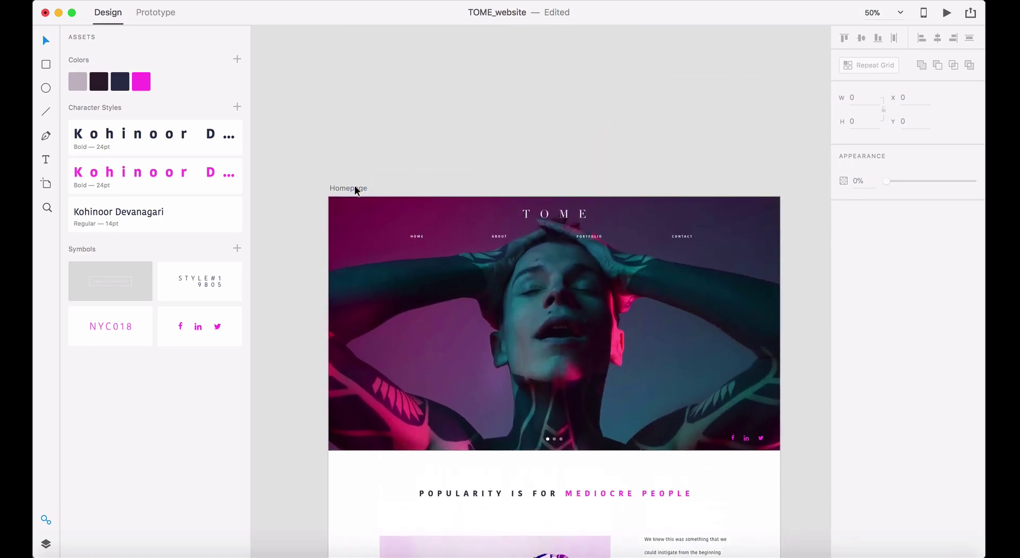
{"action": "left_click", "coordinate": [355, 188]}
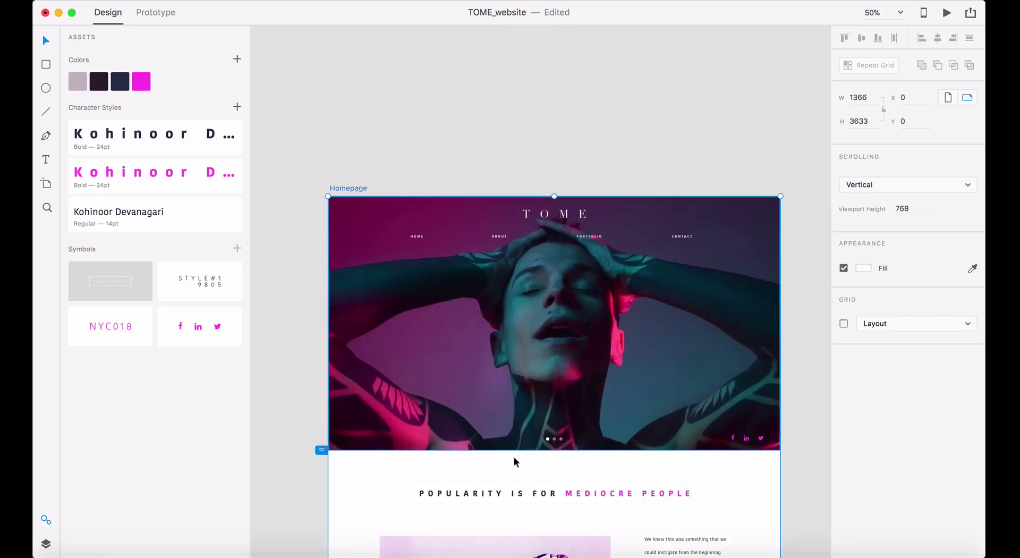
{"action": "scroll", "coordinate": [513, 455], "scroll_direction": "down", "scroll_amount": 15}
{"action": "scroll", "coordinate": [523, 481], "scroll_direction": "down", "scroll_amount": 3}
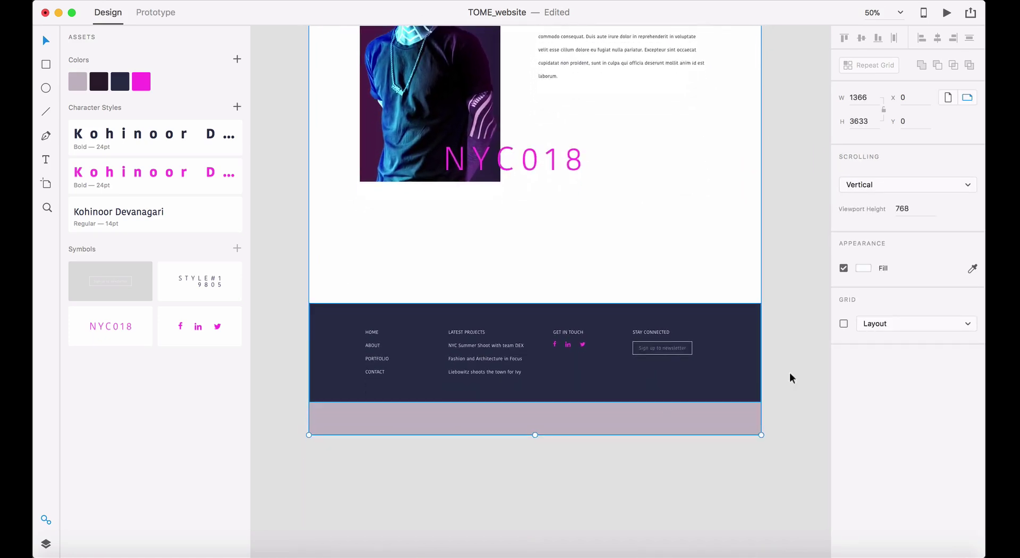
{"action": "left_click", "coordinate": [843, 323]}
- Align the left edges of the HOME links and LATEST PROJECTS columns with the nearest layout grid columns
{"action": "left_click_drag", "start_coordinate": [369, 367], "coordinate": [363, 367]}
{"action": "left_click", "coordinate": [476, 350]}
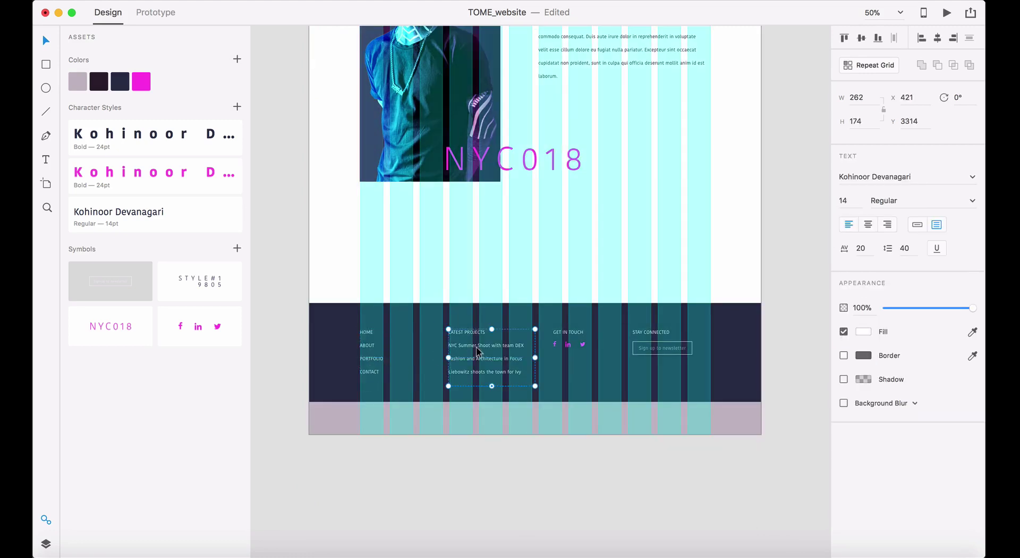
{"action": "left_click_drag", "start_coordinate": [478, 351], "coordinate": [477, 348]}
- Shift the GET IN TOUCH heading and its social icons together to the left edge of the nearest grid column
{"action": "left_click", "coordinate": [583, 346]}
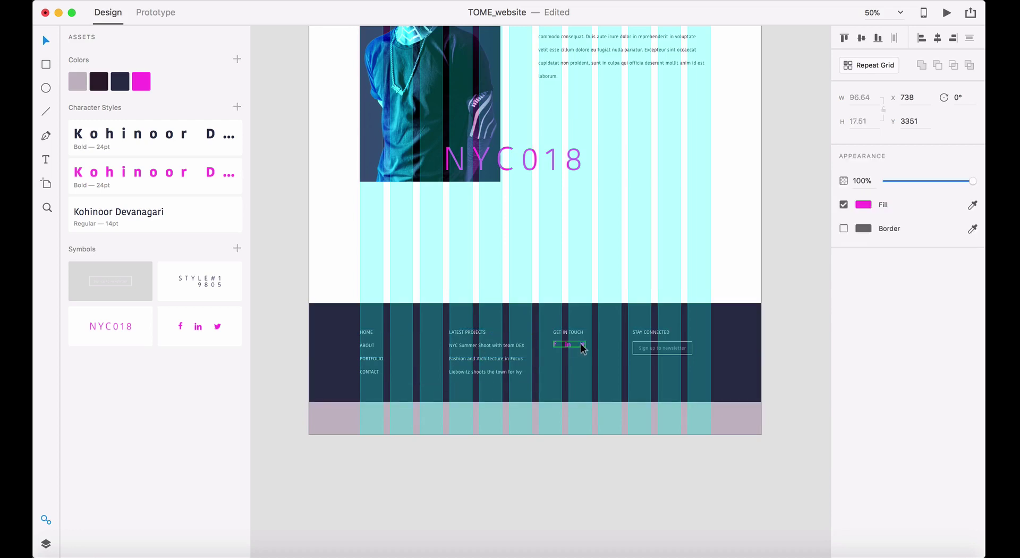
{"action": "left_click", "coordinate": [578, 335], "text": "shift"}
{"action": "left_click_drag", "start_coordinate": [577, 336], "coordinate": [564, 337]}
- Shift the STAY CONNECTED heading and its newsletter sign-up box together until the box meets the outer edge of the last grid column
{"action": "left_click", "coordinate": [653, 333]}
{"action": "left_click", "coordinate": [663, 349], "text": "shift"}
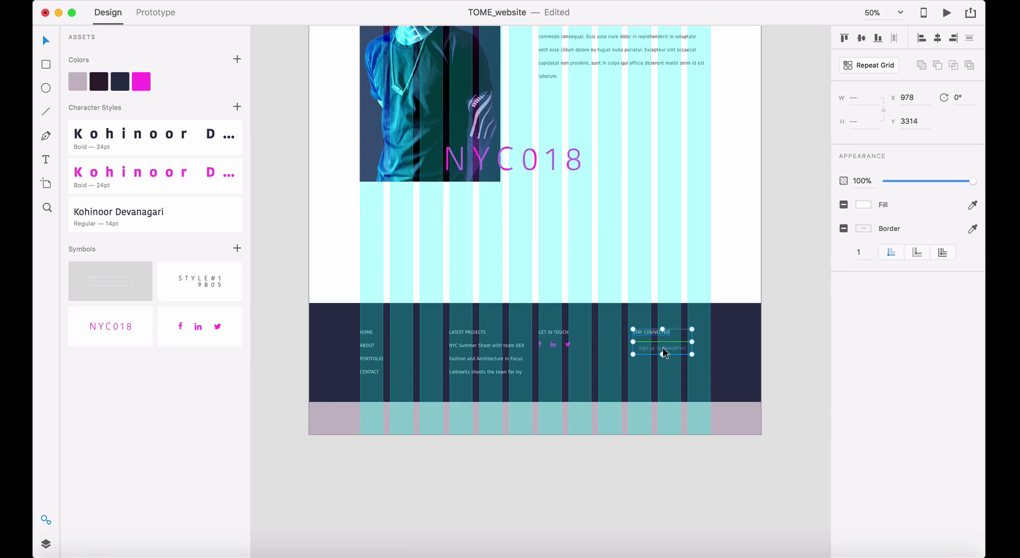
{"action": "left_click_drag", "start_coordinate": [666, 351], "coordinate": [684, 352]}
- Shift the GET IN TOUCH heading and its social icons together one grid column further right, to X 783
{"action": "left_click", "coordinate": [554, 333]}
{"action": "left_click_drag", "start_coordinate": [556, 344], "coordinate": [590, 343]}
{"action": "key", "text": "super+z"}
{"action": "left_click", "coordinate": [586, 324], "text": "shift"}
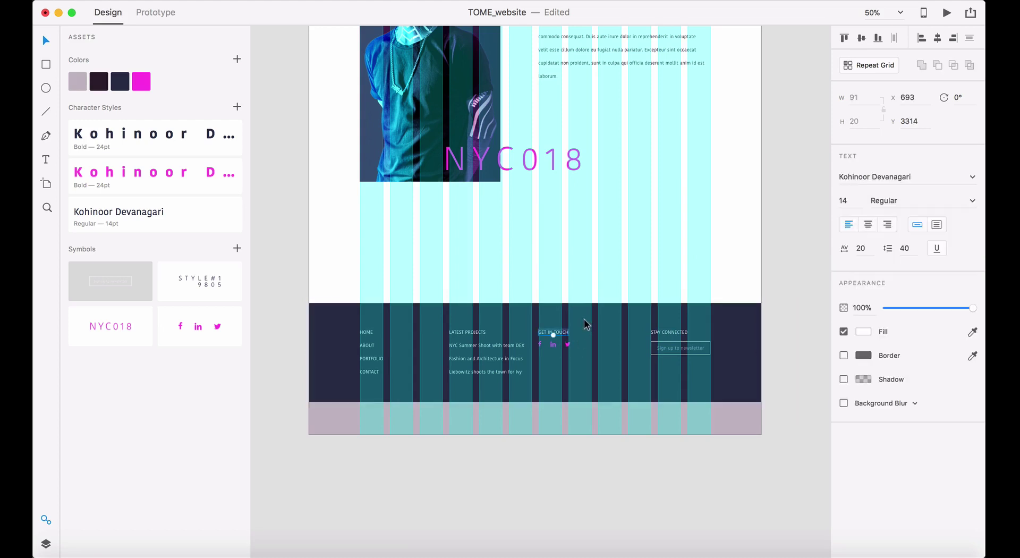
{"action": "left_click", "coordinate": [567, 345], "text": "shift"}
{"action": "key", "text": "shift+Right"}
{"action": "key", "text": "shift+Right"}
{"action": "key", "text": "shift+Right"}
{"action": "key", "text": "shift+Right"}
{"action": "key", "text": "shift+Right"}
{"action": "key", "text": "shift+Right"}
{"action": "key", "text": "shift+Right"}
{"action": "key", "text": "shift+Right"}
{"action": "key", "text": "shift+Right"}
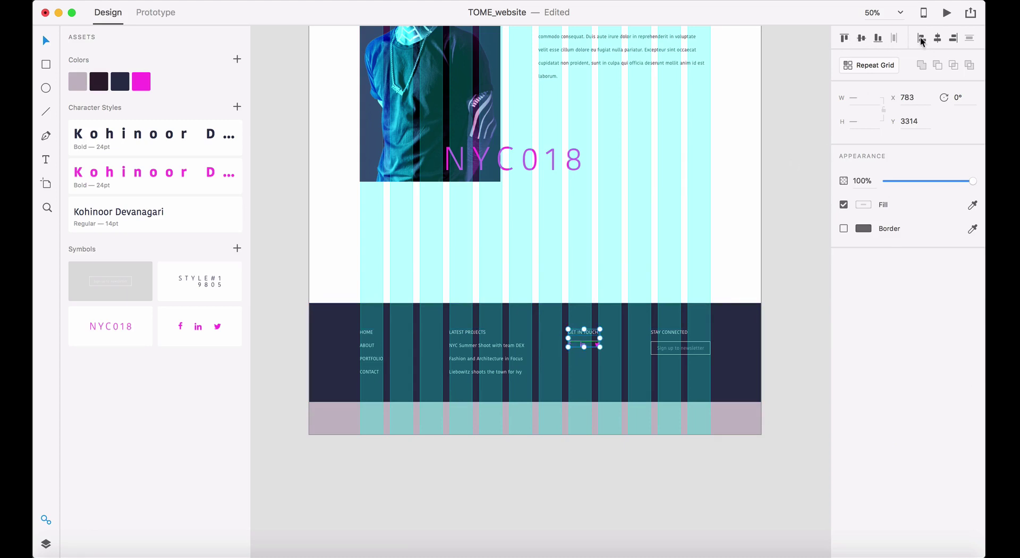
{"action": "left_click", "coordinate": [606, 451]}
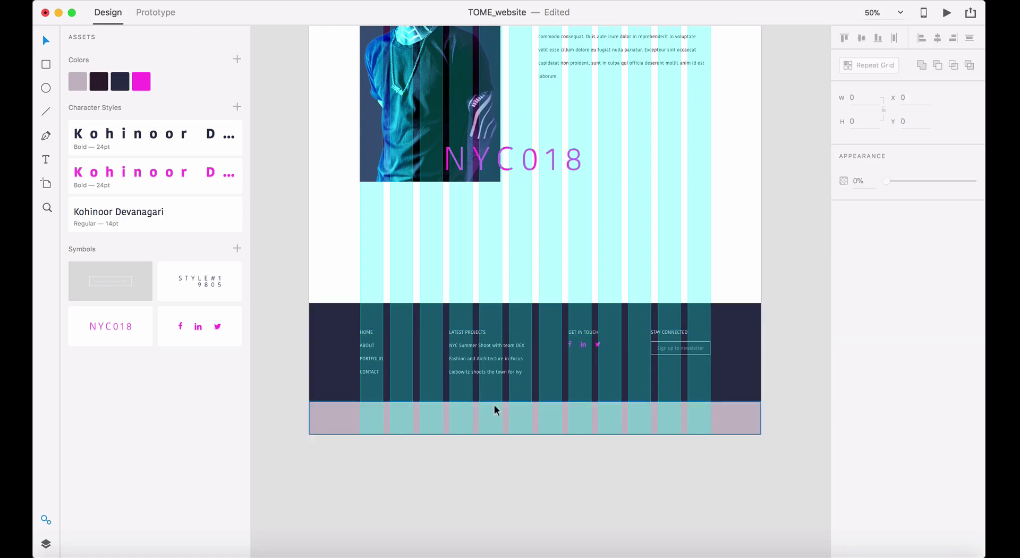
- Turn off the layout grid for the Homepage artboard and bring the whole page into view
{"action": "scroll", "coordinate": [380, 169], "scroll_direction": "up", "scroll_amount": 15}
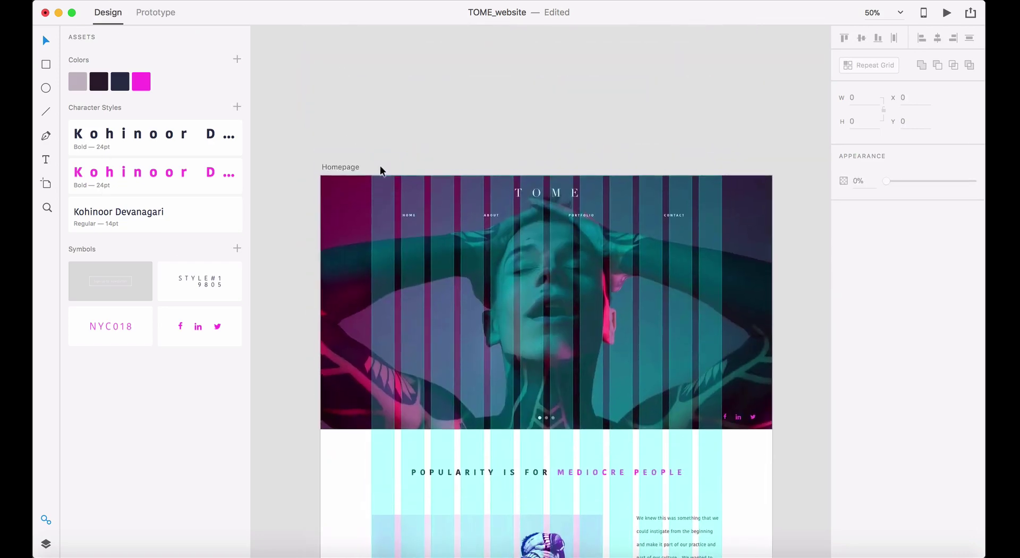
{"action": "left_click", "coordinate": [351, 168]}
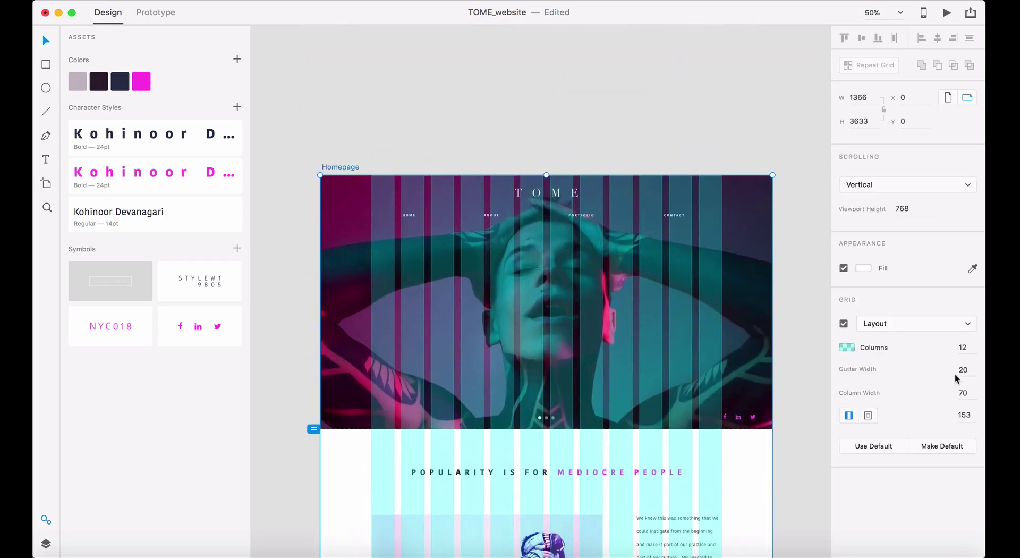
{"action": "left_click", "coordinate": [843, 323]}
{"action": "scroll", "coordinate": [655, 530], "scroll_direction": "down", "scroll_amount": 10}
{"action": "scroll", "coordinate": [654, 531], "scroll_direction": "down", "scroll_amount": 5}
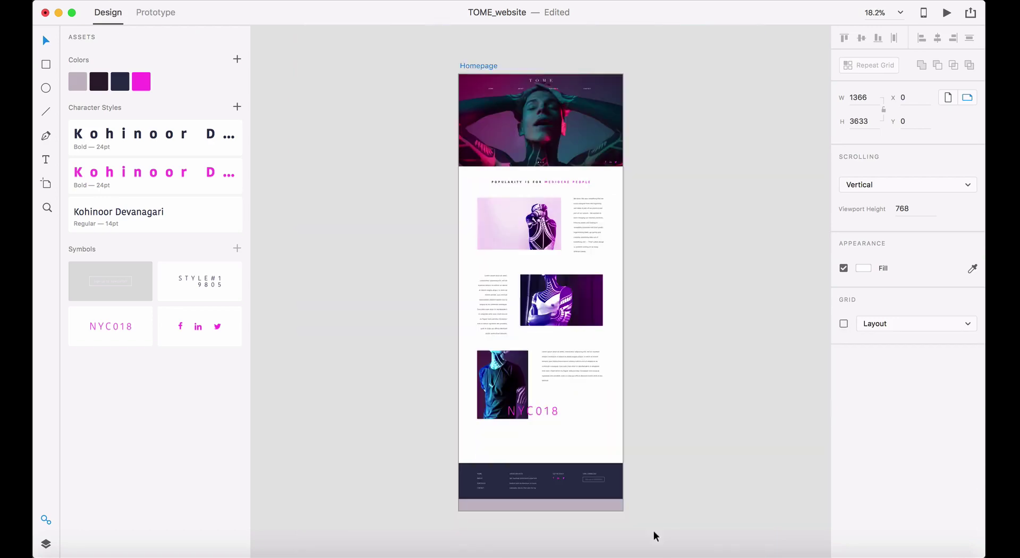
{"action": "left_click", "coordinate": [713, 418]}
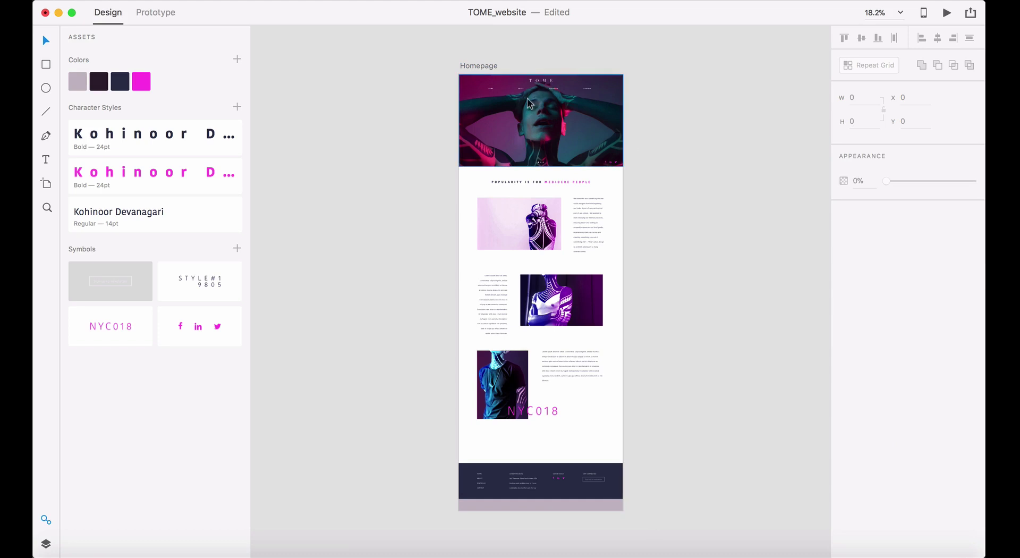
- Duplicate the Homepage artboard beside the original and rename the copy Homepage 2
{"action": "left_click_drag", "start_coordinate": [478, 66], "coordinate": [709, 267]}
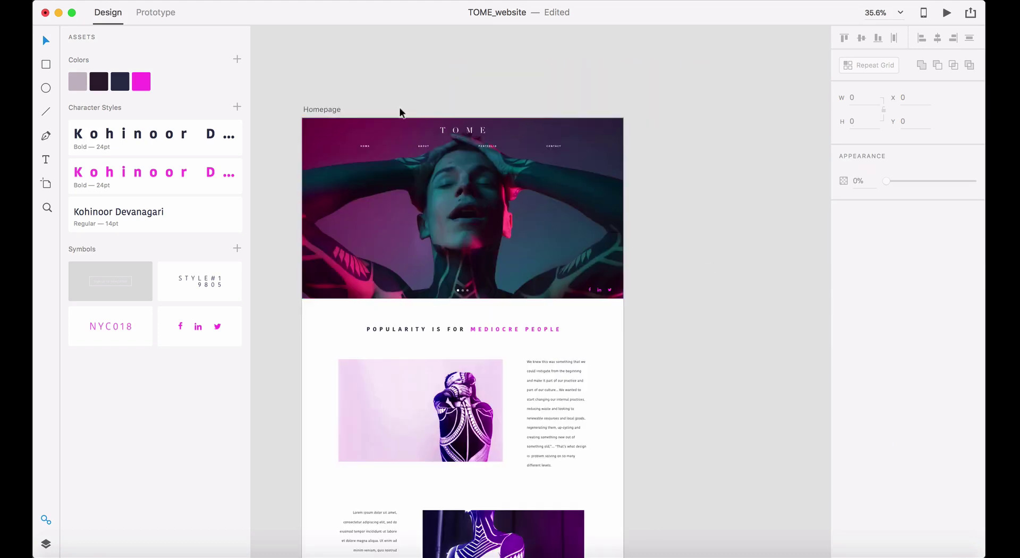
{"action": "left_click", "coordinate": [325, 109]}
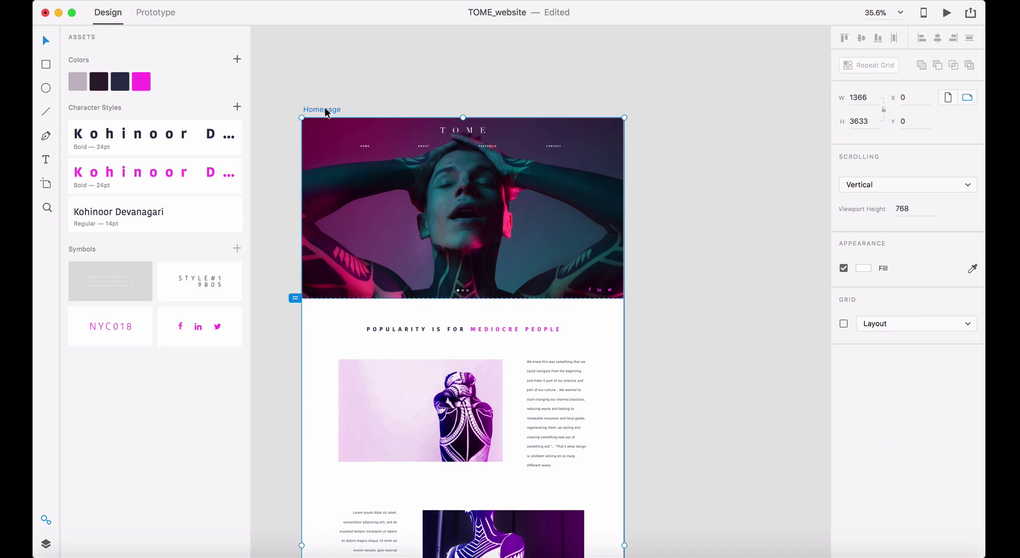
{"action": "left_click_drag", "start_coordinate": [326, 111], "coordinate": [697, 143]}
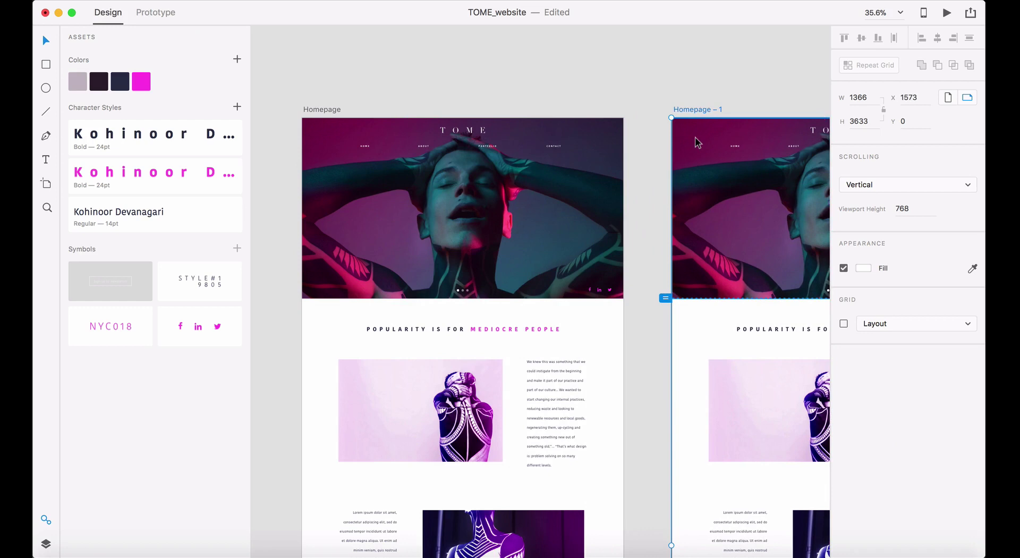
{"action": "left_click", "coordinate": [758, 87]}
{"action": "double_click", "coordinate": [707, 109]}
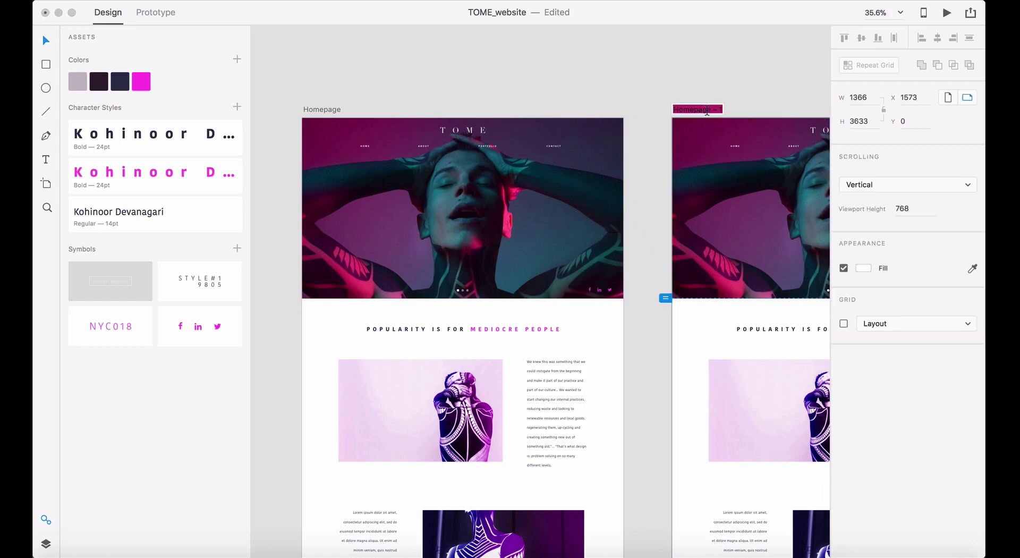
{"action": "left_click", "coordinate": [708, 110]}
{"action": "left_click_drag", "start_coordinate": [715, 109], "coordinate": [735, 109]}
{"action": "type", "text": "2"}
{"action": "key", "text": "Return"}
- Replace the hero image on Homepage 2 with TOME_Homepage_2.jpg from the Jpegs folder in Finder
{"action": "scroll", "coordinate": [744, 101], "scroll_direction": "right", "scroll_amount": 5}
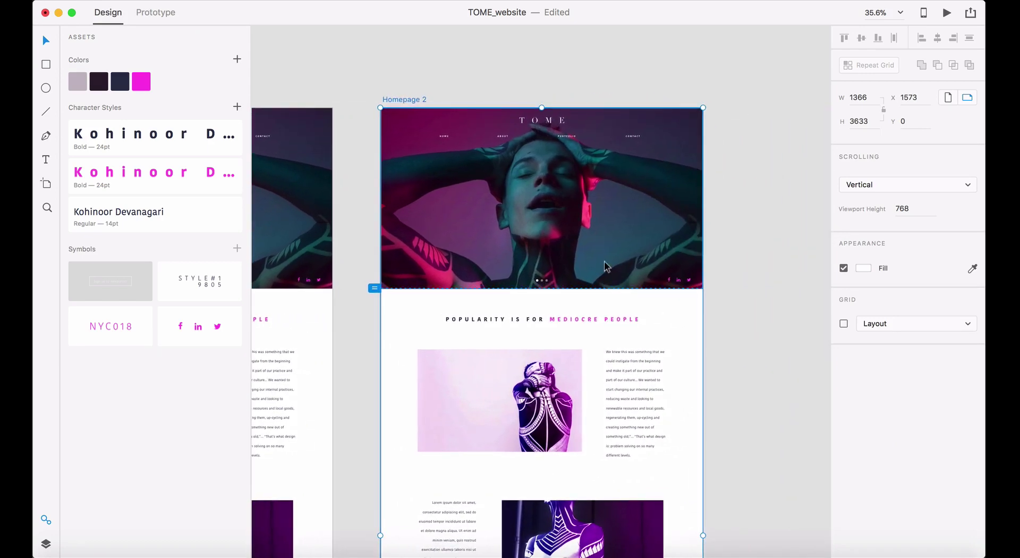
{"action": "left_click", "coordinate": [650, 199]}
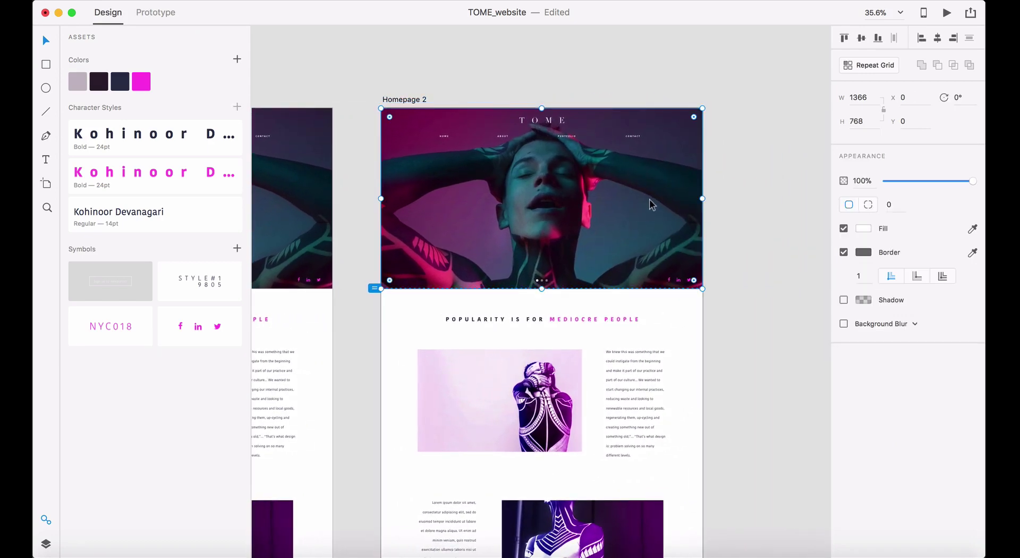
{"action": "key", "text": "super+Tab"}
{"action": "key", "text": "super+Tab"}
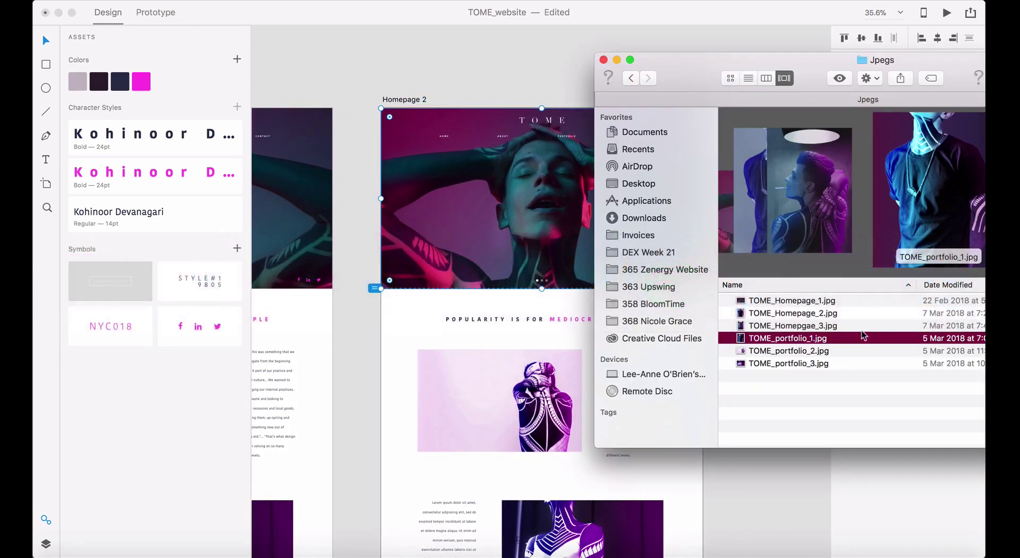
{"action": "left_click_drag", "start_coordinate": [772, 318], "coordinate": [524, 222]}
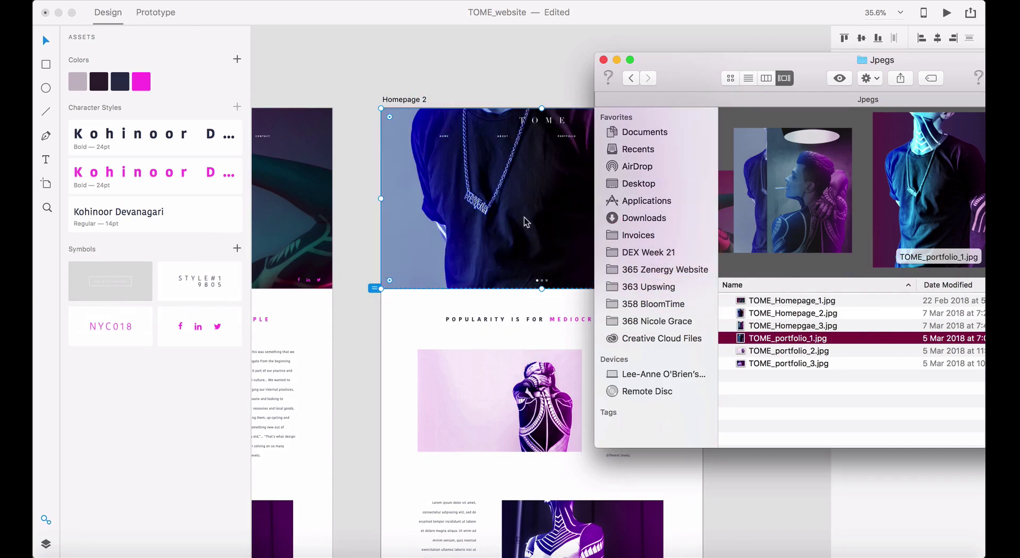
{"action": "left_click", "coordinate": [511, 67]}
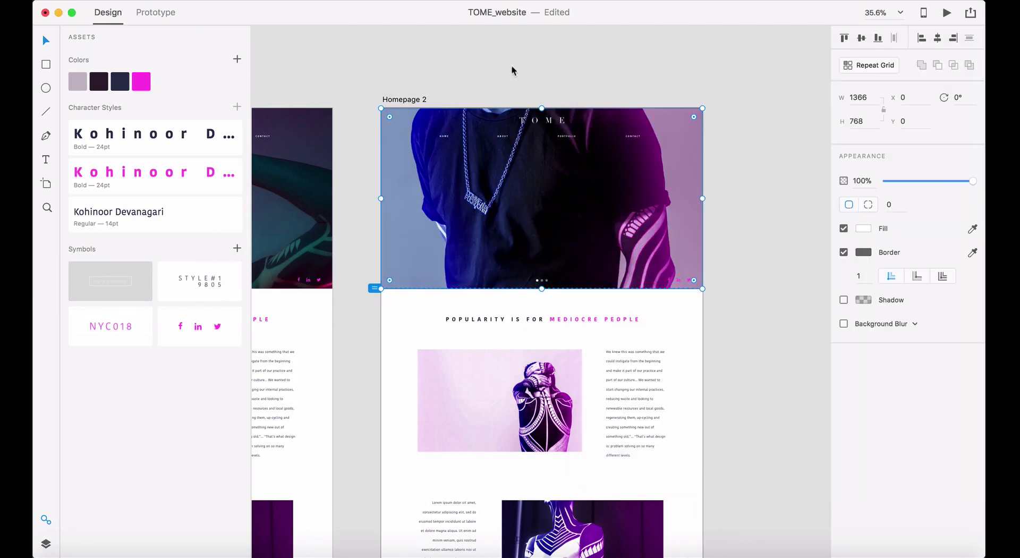
- Duplicate the Homepage 2 artboard beside itself and rename the copy Homepage3
{"action": "left_click", "coordinate": [407, 100]}
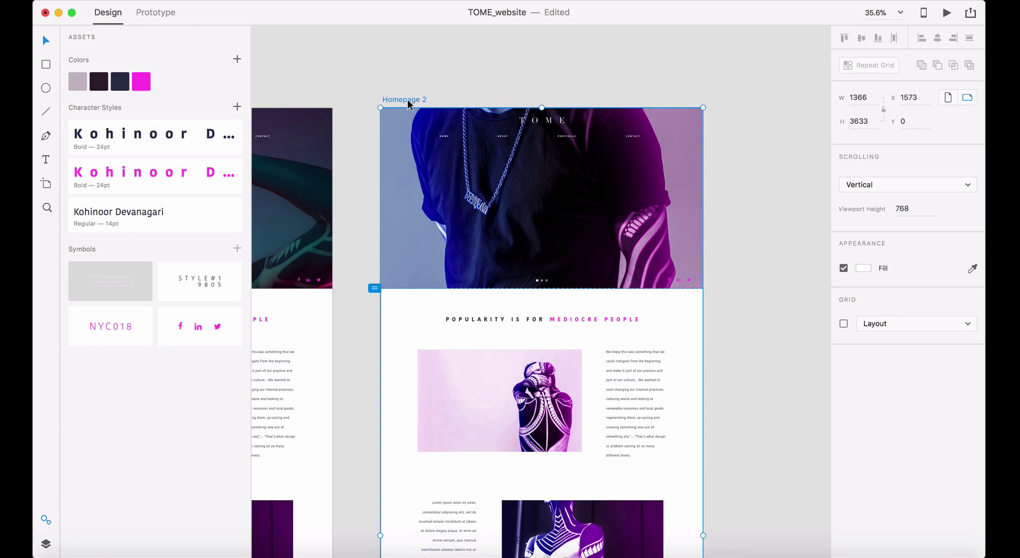
{"action": "left_click_drag", "start_coordinate": [407, 100], "coordinate": [798, 98]}
{"action": "double_click", "coordinate": [769, 99]}
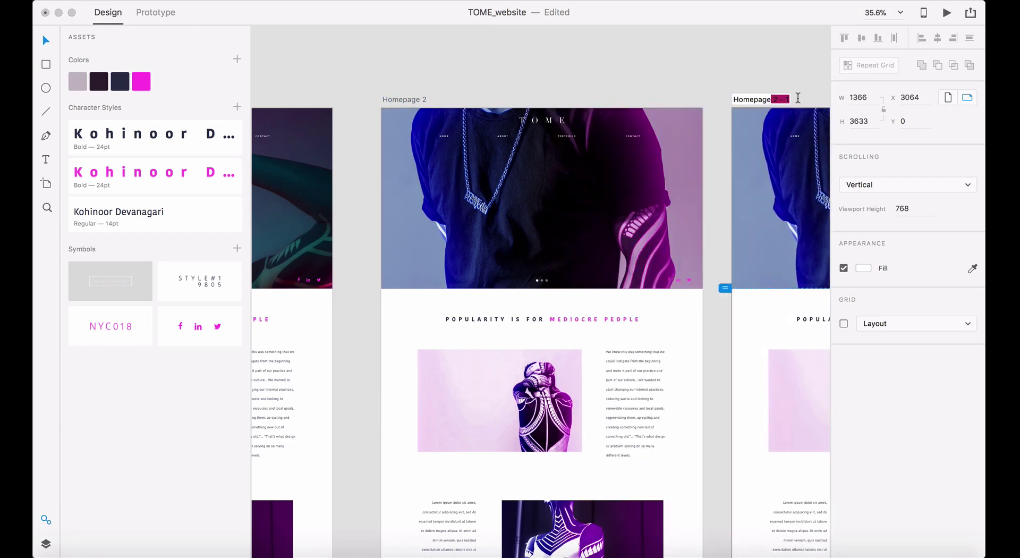
{"action": "type", "text": "3"}
{"action": "key", "text": "Return"}
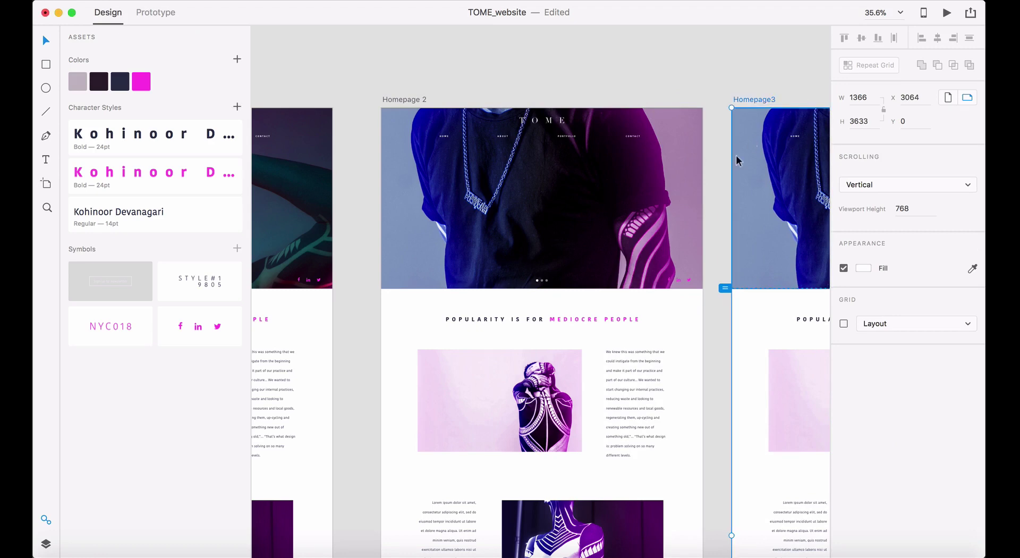
- Replace the hero image on Homepage3 with TOME_Homepgae_3.jpg from the Jpegs folder in Finder
{"action": "scroll", "coordinate": [735, 155], "scroll_direction": "right", "scroll_amount": 5}
{"action": "scroll", "coordinate": [686, 177], "scroll_direction": "right", "scroll_amount": 3}
{"action": "left_click", "coordinate": [646, 222]}
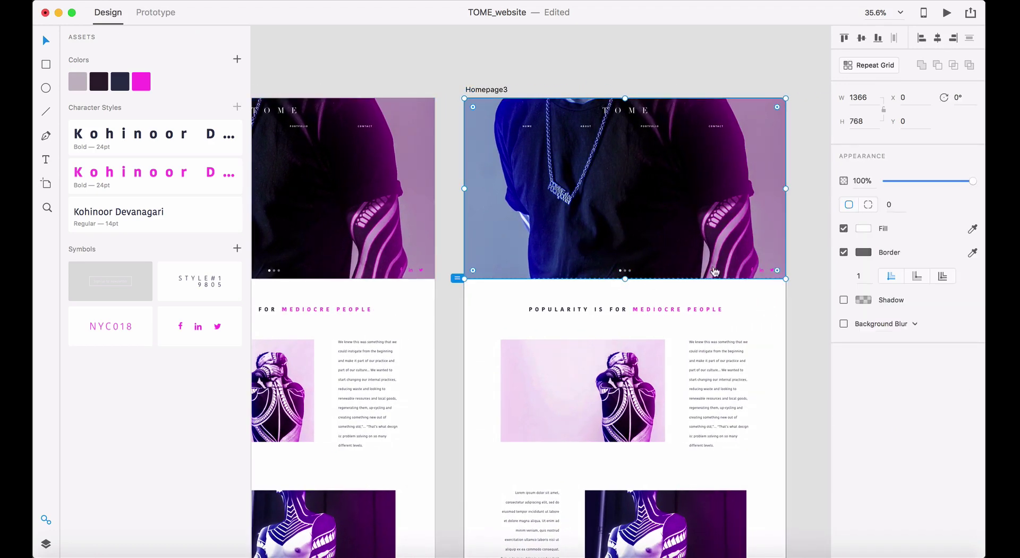
{"action": "key", "text": "super+Tab"}
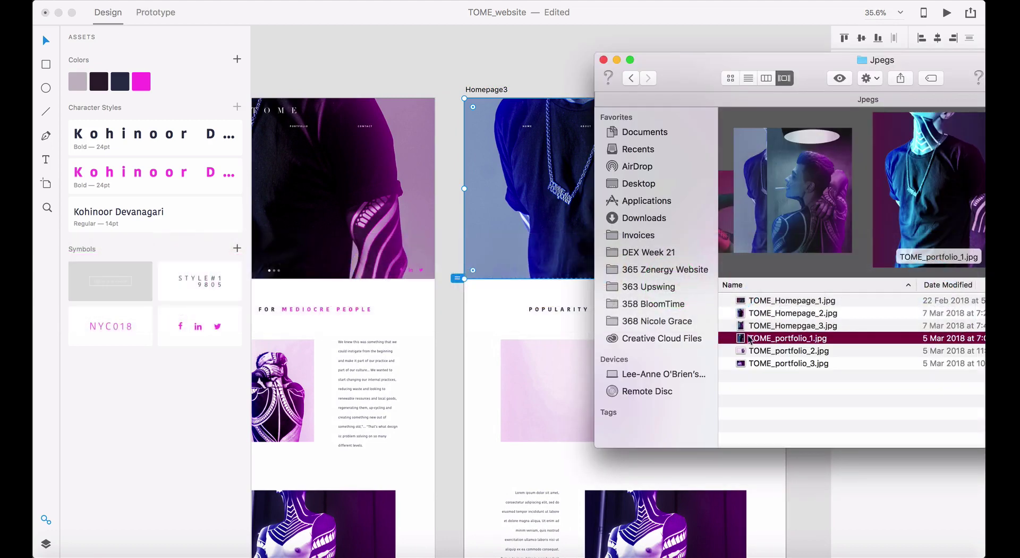
{"action": "left_click_drag", "start_coordinate": [742, 325], "coordinate": [541, 225]}
{"action": "left_click", "coordinate": [549, 56]}
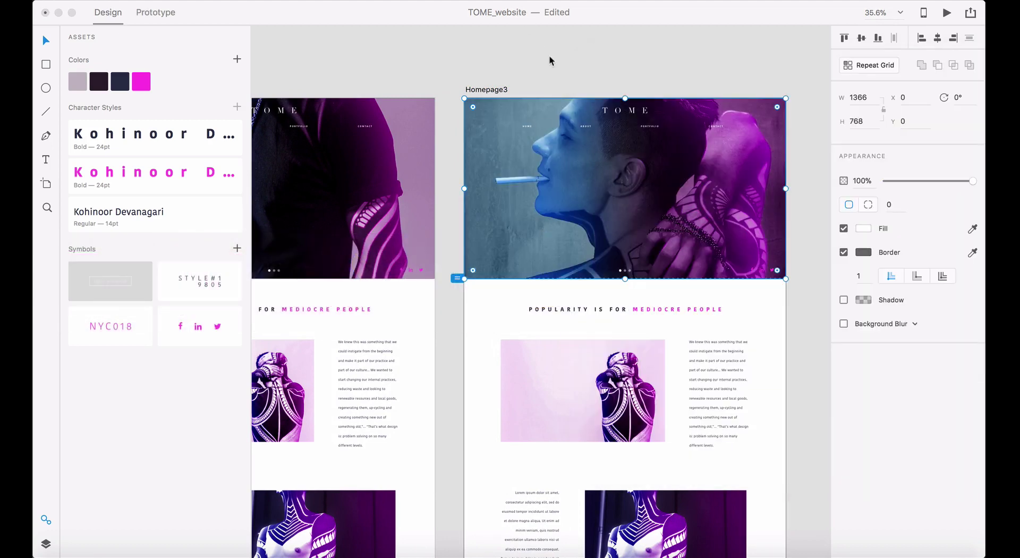
- In the Homepage 2 hero slider, set the first dot's opacity to 50% and the middle dot's to 100%
{"action": "scroll", "coordinate": [490, 202], "scroll_direction": "left", "scroll_amount": 5}
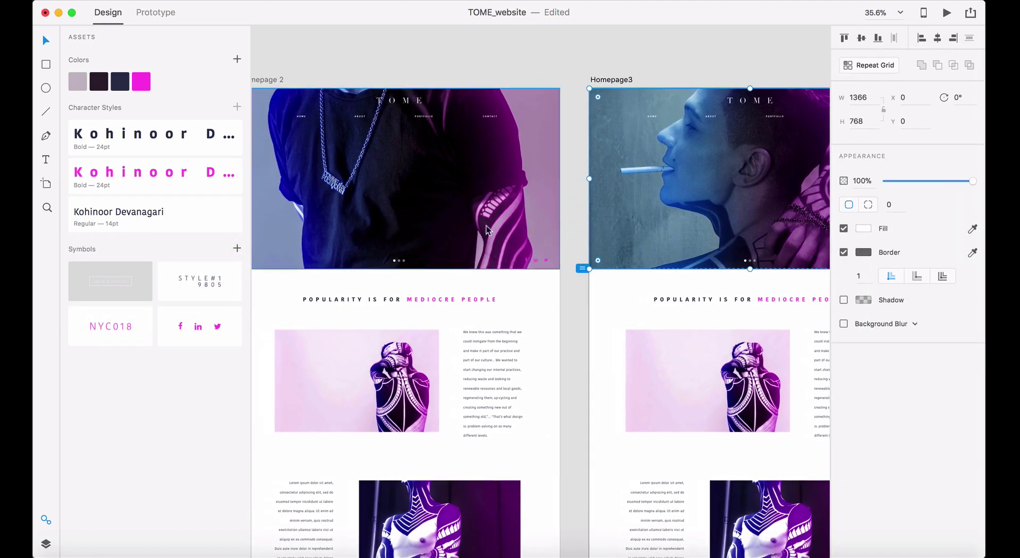
{"action": "scroll", "coordinate": [443, 258], "scroll_direction": "up", "scroll_amount": 10}
{"action": "left_click", "coordinate": [452, 259]}
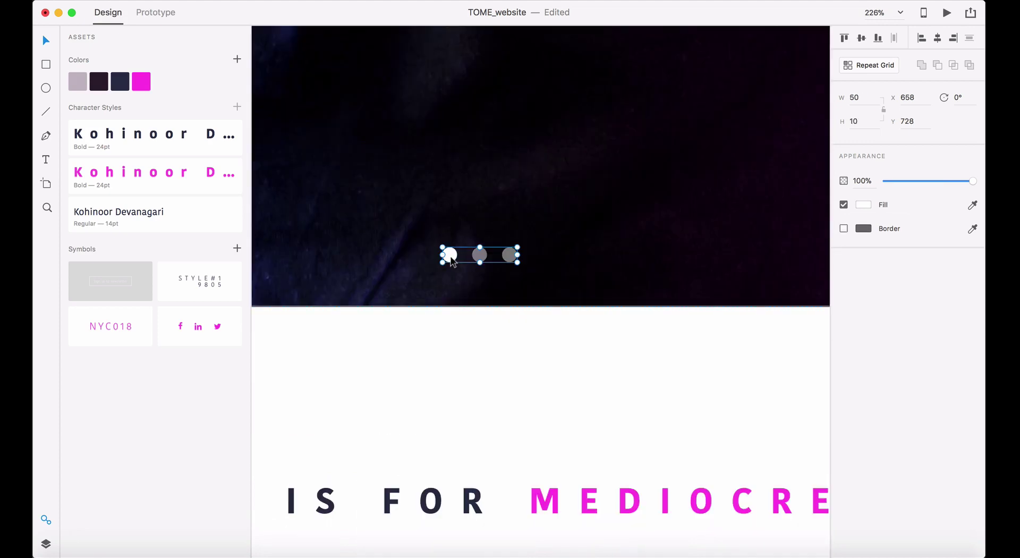
{"action": "double_click", "coordinate": [450, 255]}
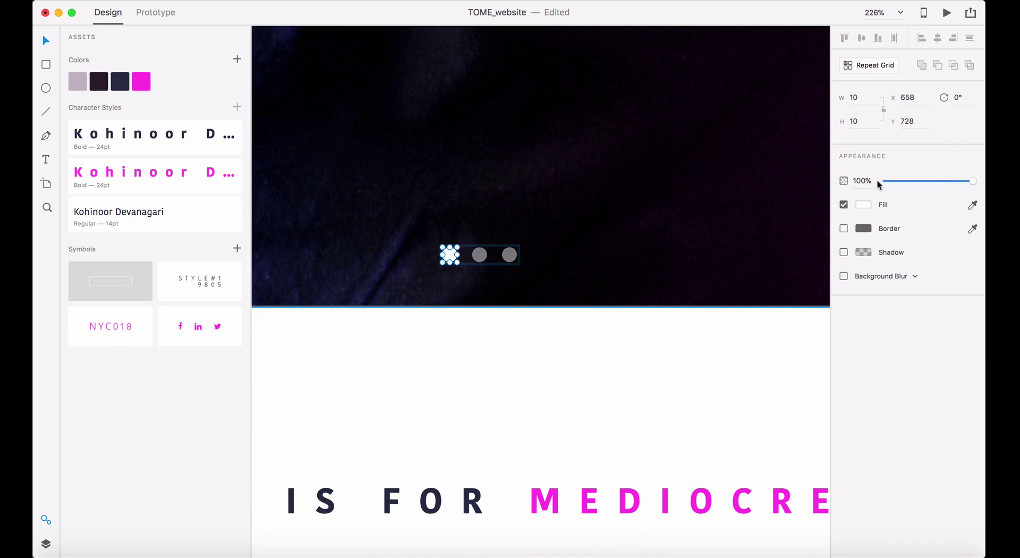
{"action": "left_click", "coordinate": [860, 181]}
{"action": "type", "text": "50"}
{"action": "key", "text": "Return"}
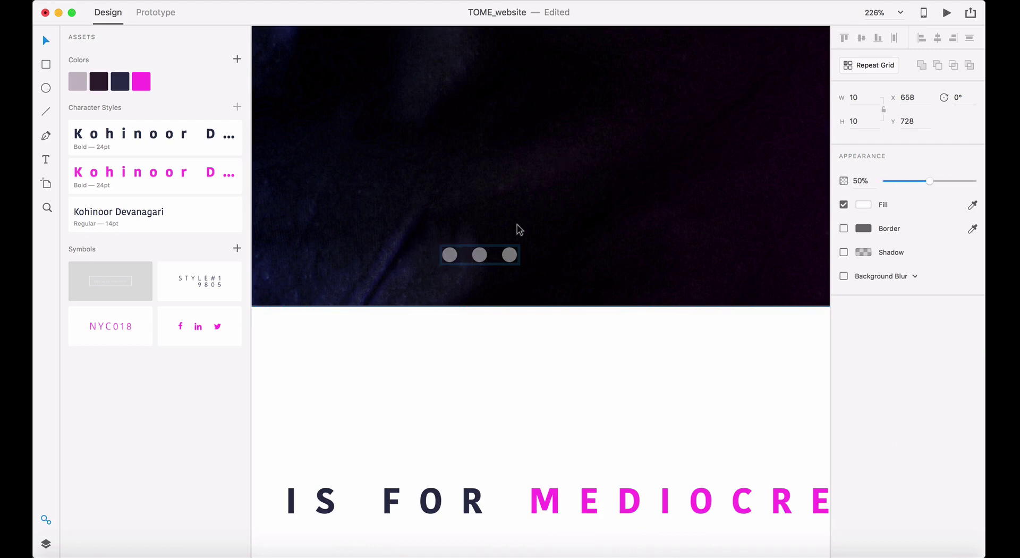
{"action": "left_click", "coordinate": [479, 255]}
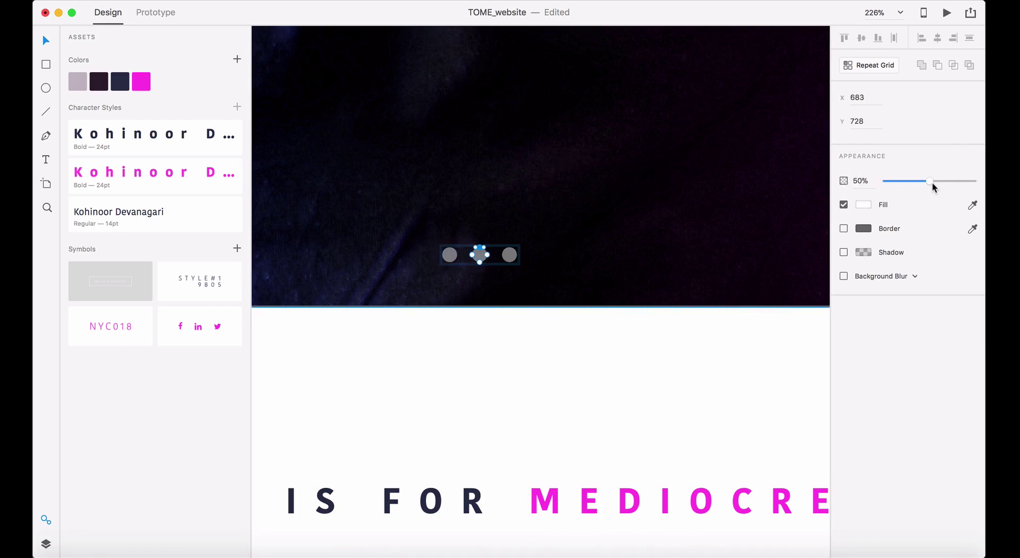
{"action": "left_click_drag", "start_coordinate": [932, 182], "coordinate": [976, 181]}
{"action": "left_click", "coordinate": [684, 350]}
{"action": "key", "text": "super+0"}
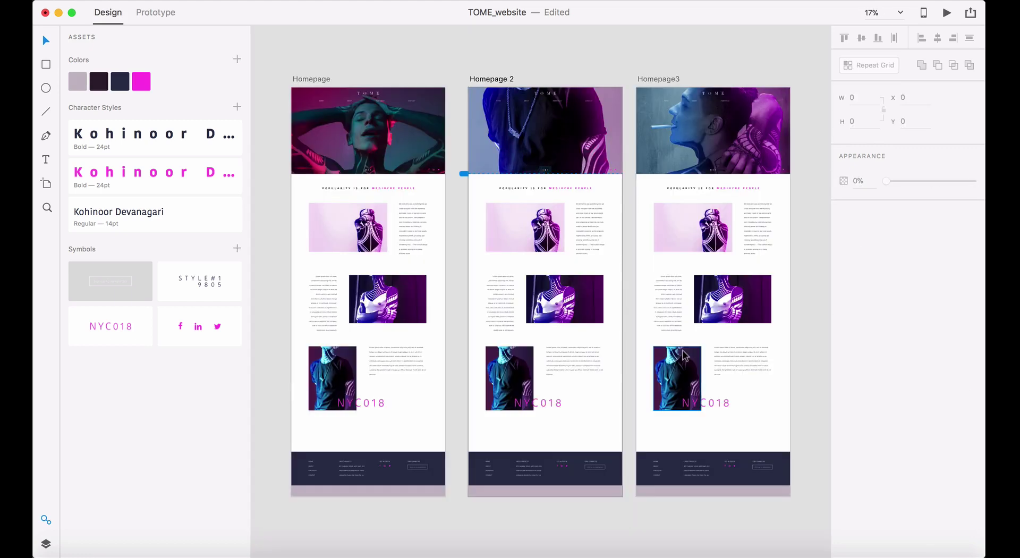
- In the Homepage3 hero slider, set the first dot's opacity to 50% and the third dot's to 100%
{"action": "left_click_drag", "start_coordinate": [698, 181], "coordinate": [728, 162]}
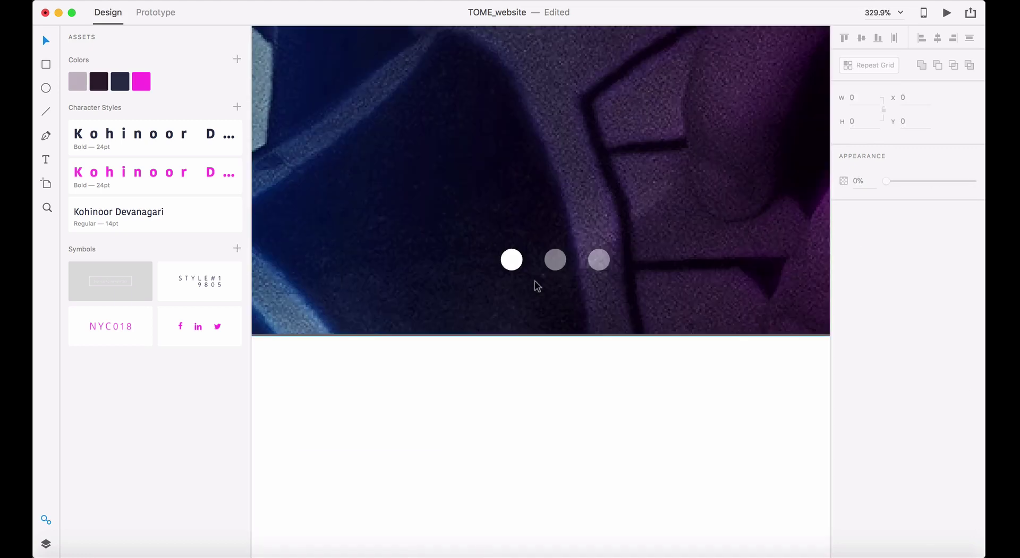
{"action": "left_click", "coordinate": [513, 258]}
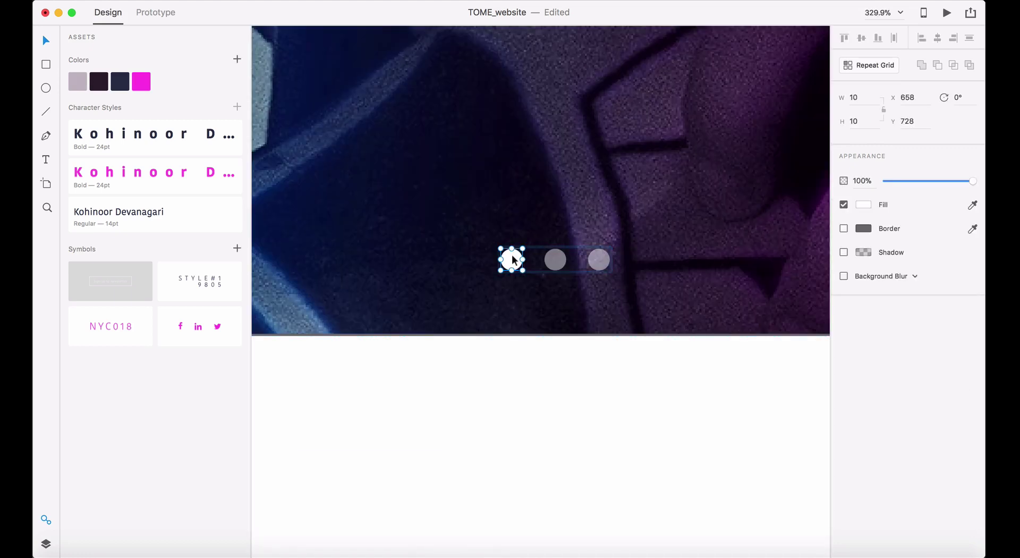
{"action": "left_click", "coordinate": [864, 185]}
{"action": "type", "text": "50"}
{"action": "key", "text": "Return"}
{"action": "left_click", "coordinate": [602, 262]}
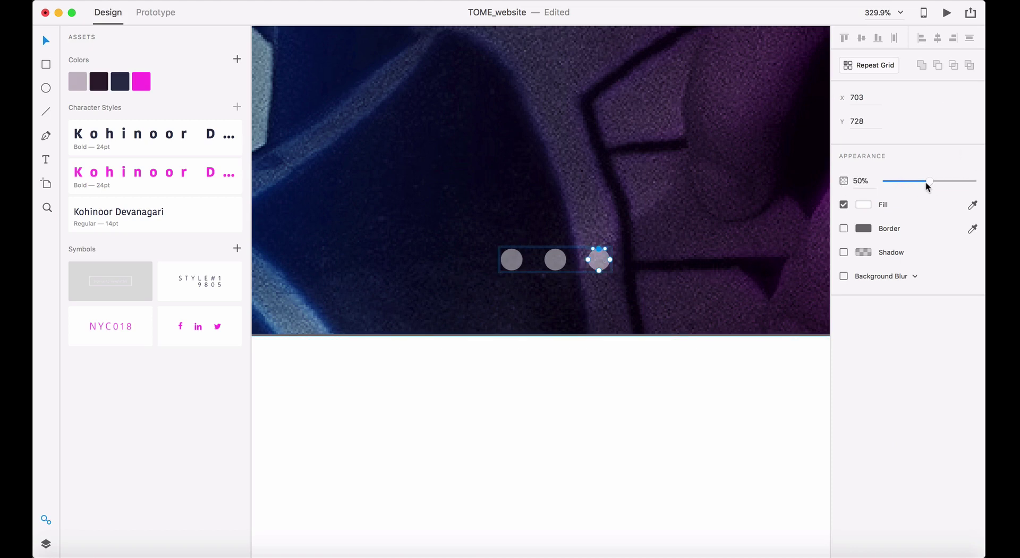
{"action": "left_click_drag", "start_coordinate": [930, 181], "coordinate": [973, 181]}
{"action": "key", "text": "super+0"}
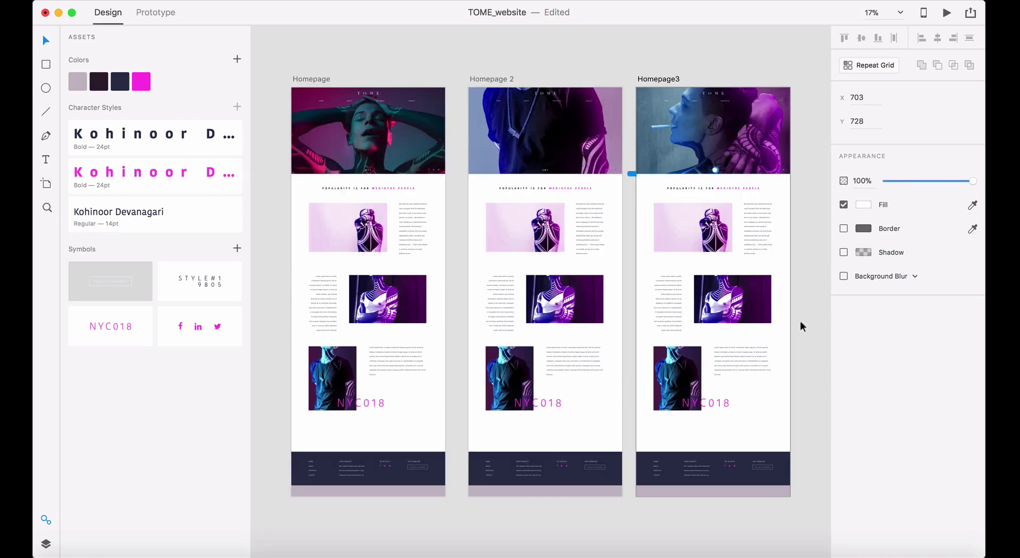
{"action": "left_click", "coordinate": [753, 69]}
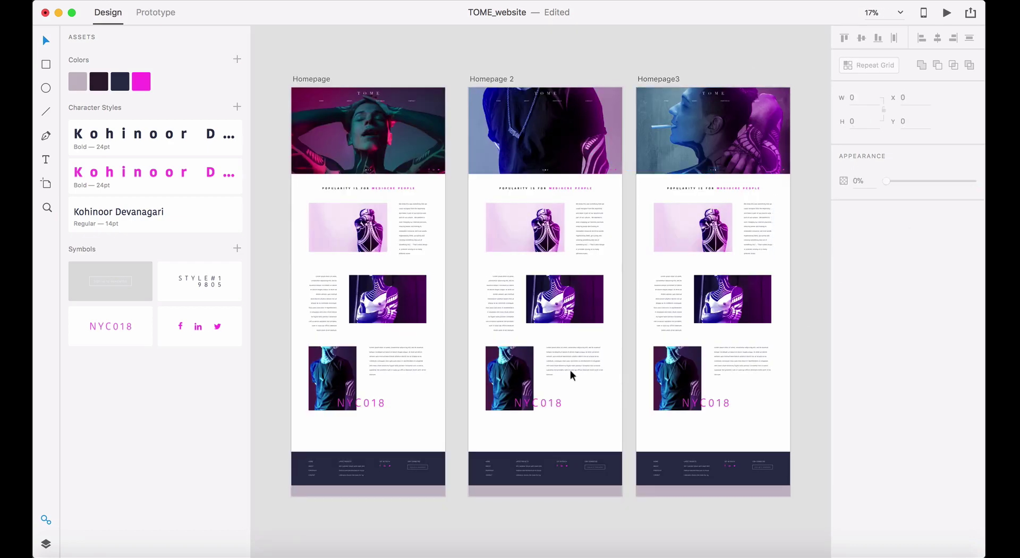
{"action": "scroll", "coordinate": [609, 371], "scroll_direction": "right", "scroll_amount": 2}
{"action": "scroll", "coordinate": [609, 371], "scroll_direction": "right", "scroll_amount": 5}
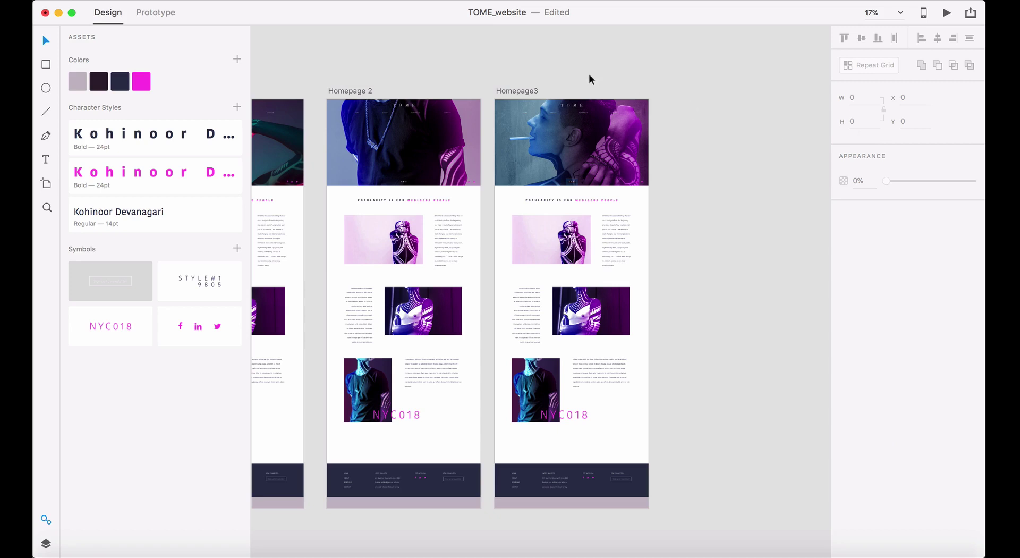
- Duplicate the Homepage3 artboard beside itself and rename the copy About
{"action": "left_click", "coordinate": [524, 89]}
{"action": "left_click_drag", "start_coordinate": [524, 89], "coordinate": [722, 103]}
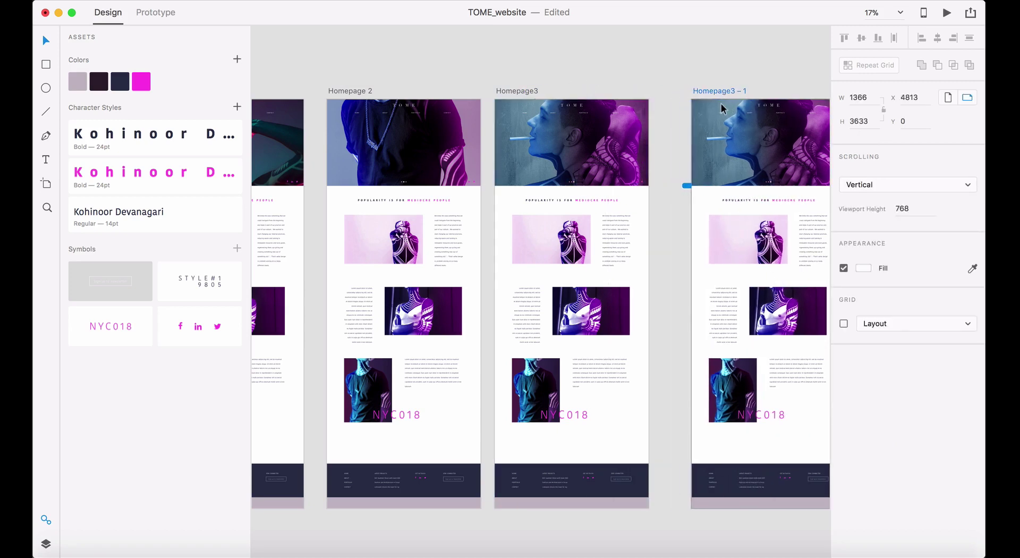
{"action": "double_click", "coordinate": [722, 89]}
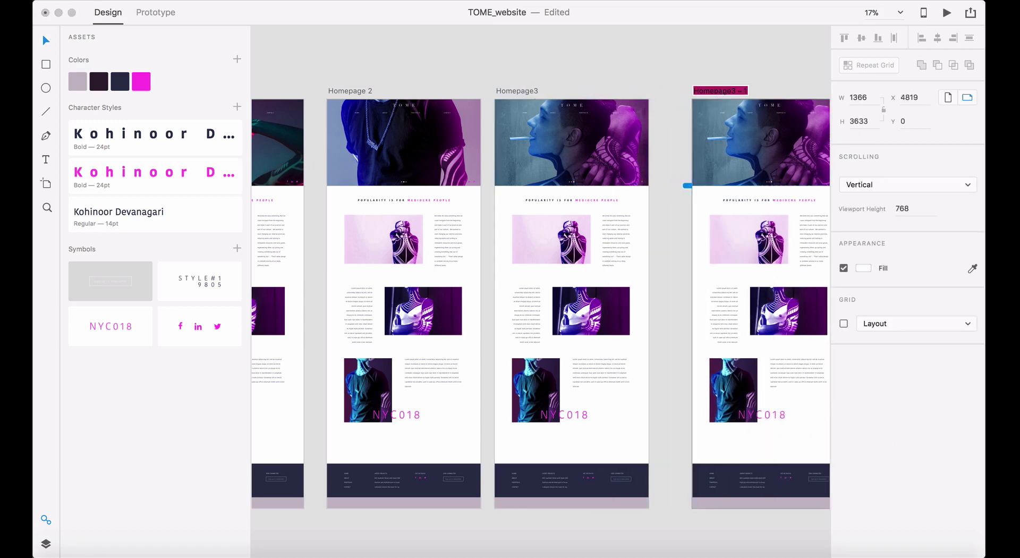
{"action": "type", "text": "About"}
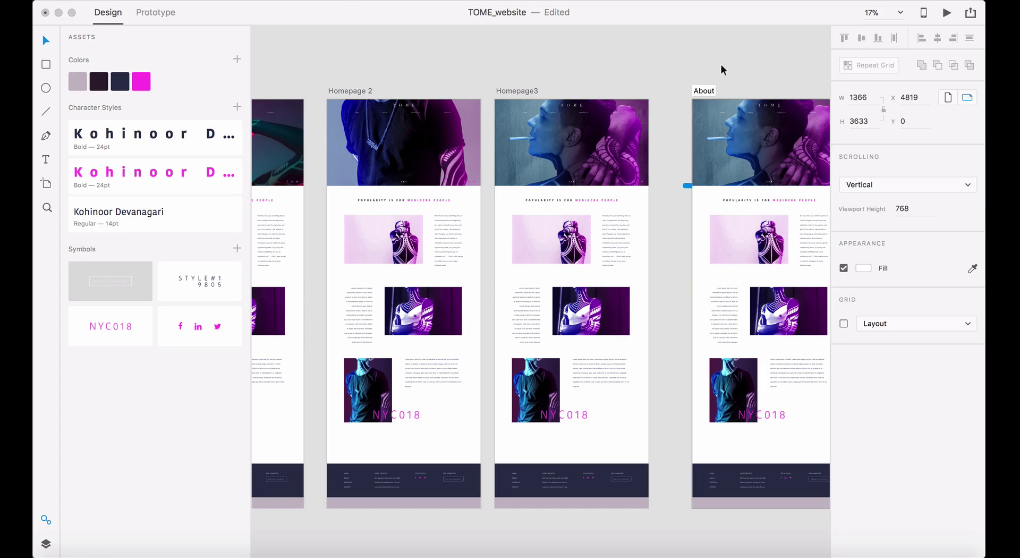
{"action": "key", "text": "Return"}
{"action": "scroll", "coordinate": [725, 168], "scroll_direction": "right", "scroll_amount": 5}
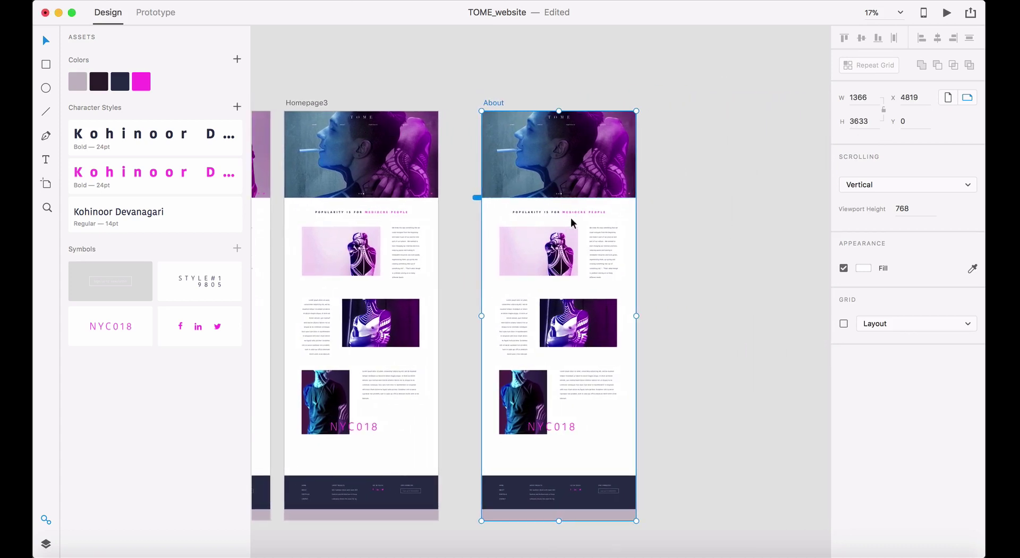
{"action": "left_click", "coordinate": [661, 244]}
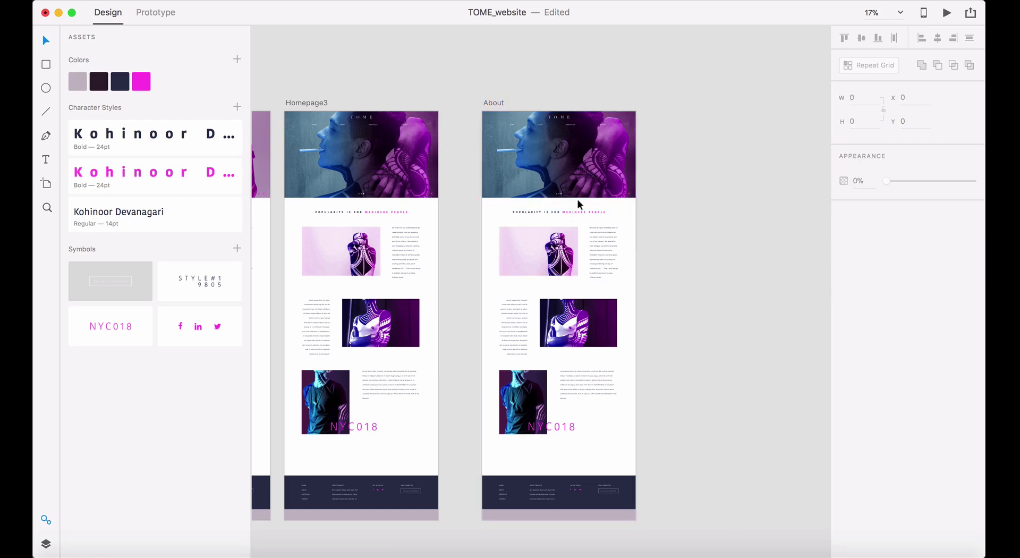
- Delete the grouped slider dots from the hero image on the About artboard
{"action": "key", "text": "super+space"}
{"action": "left_click_drag", "start_coordinate": [470, 209], "coordinate": [699, 95]}
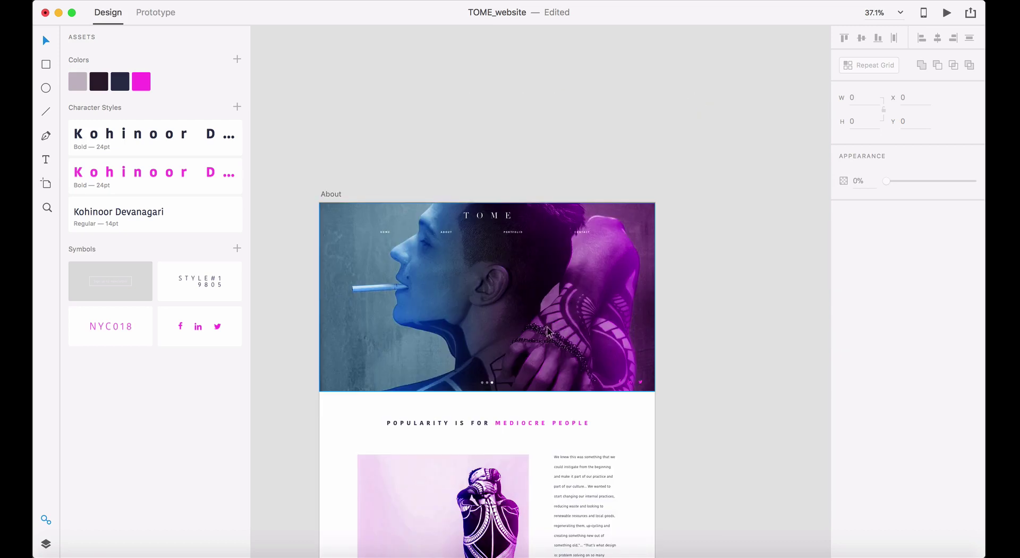
{"action": "left_click", "coordinate": [490, 382]}
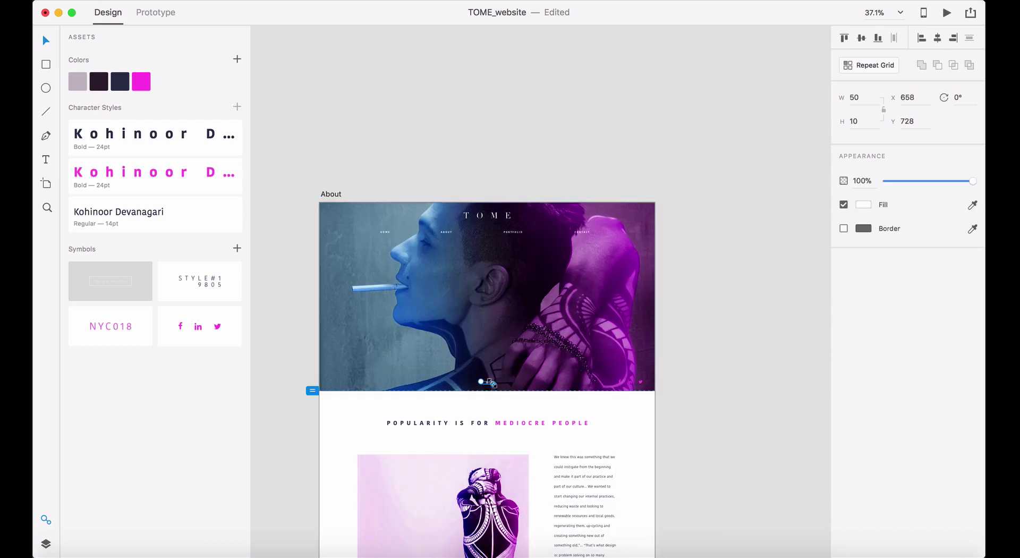
{"action": "key", "text": "Escape"}
- Switch to InDesign and copy the "DON'T DESIGN FOR BRANDS" quote from the About page of Tome Content.indd
{"action": "scroll", "coordinate": [492, 382], "scroll_direction": "down", "scroll_amount": 5}
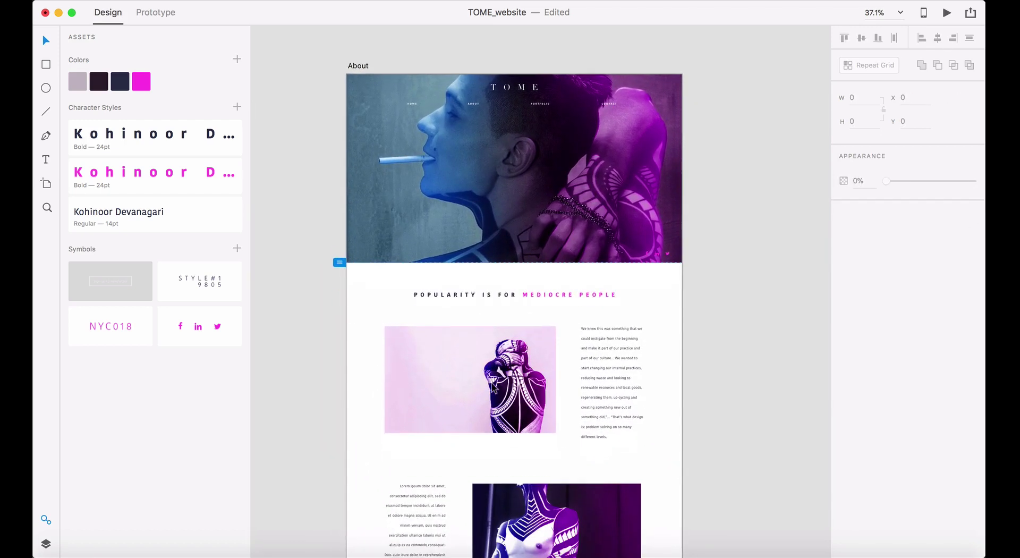
{"action": "scroll", "coordinate": [492, 382], "scroll_direction": "down", "scroll_amount": 6}
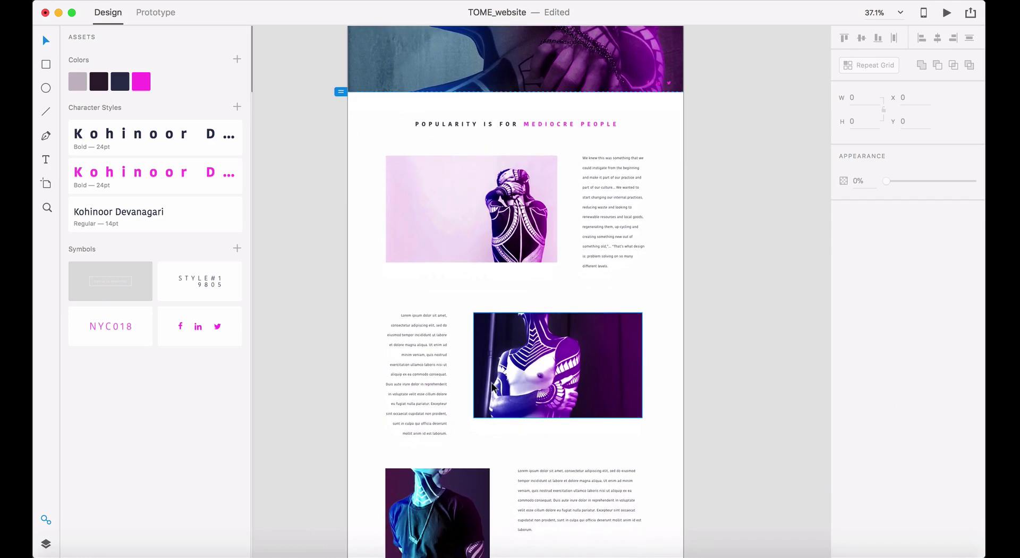
{"action": "key", "text": "super+Tab"}
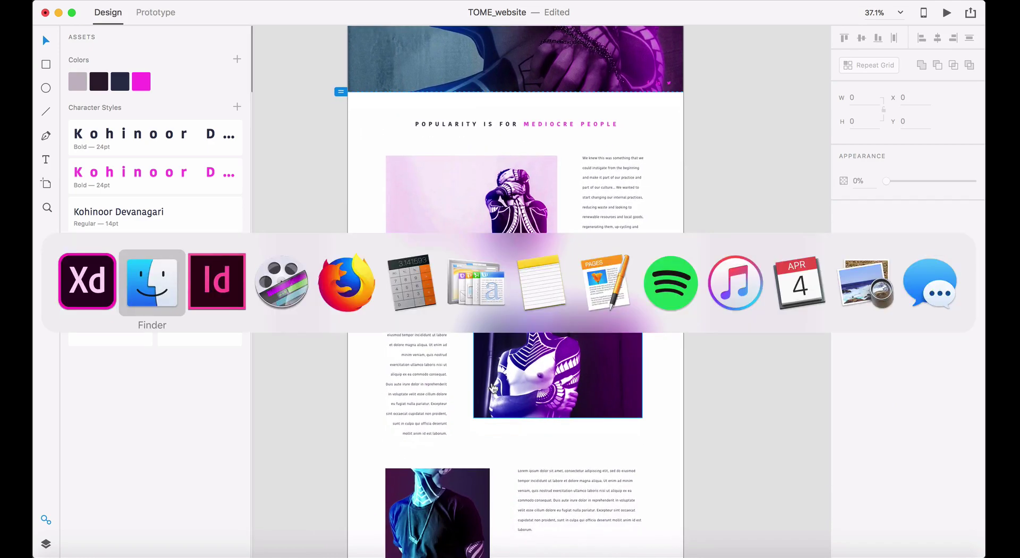
{"action": "key", "text": "super+Tab"}
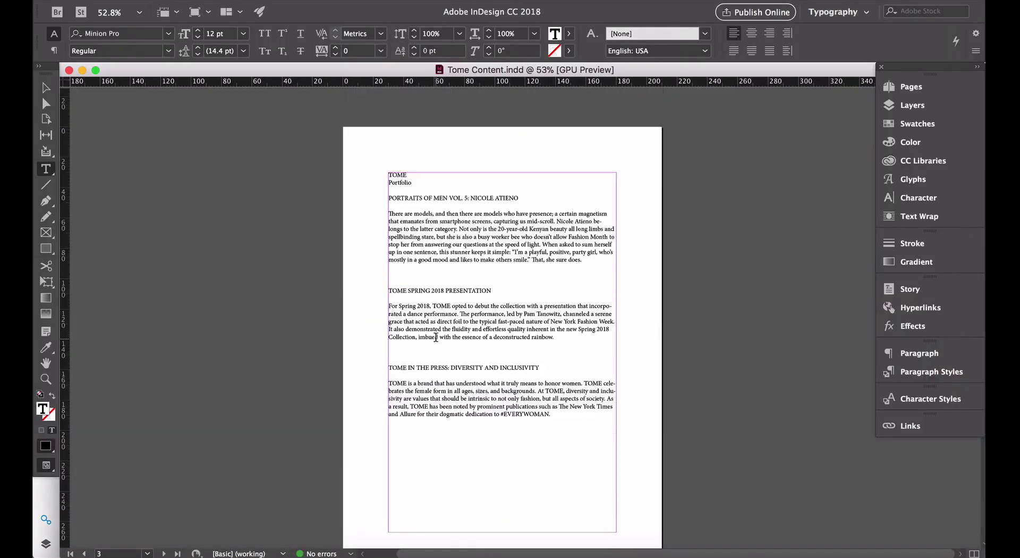
{"action": "scroll", "coordinate": [436, 337], "scroll_direction": "up", "scroll_amount": 10}
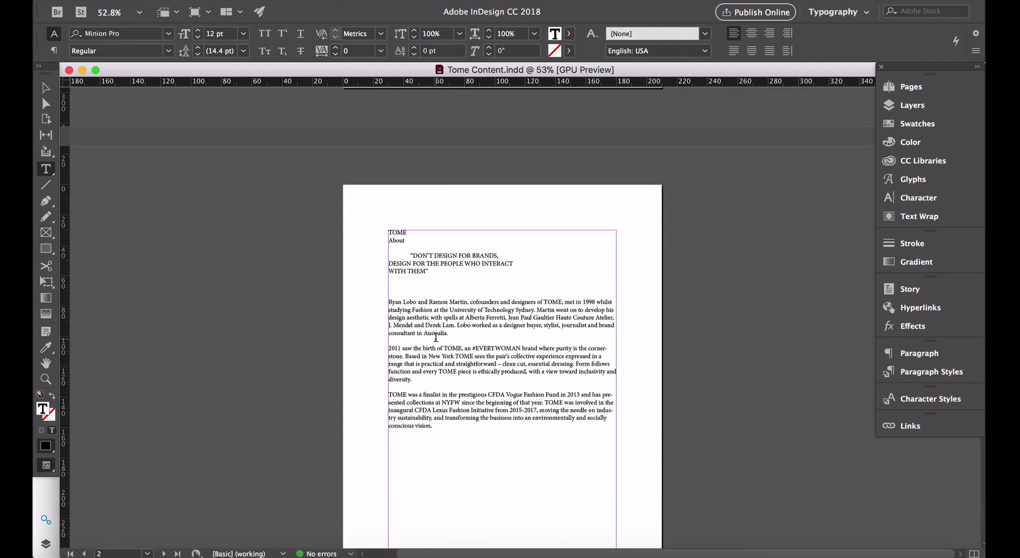
{"action": "left_click_drag", "start_coordinate": [431, 272], "coordinate": [384, 261]}
{"action": "key", "text": "super+c"}
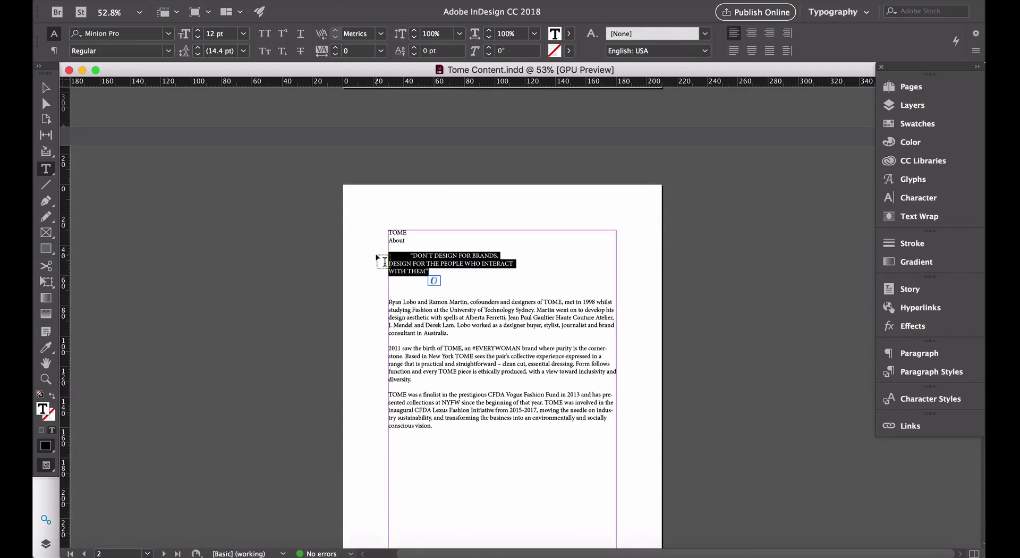
- Back in Adobe XD, replace the About headline with the copied quote and apply the magenta Bold 24pt character style to its last two lines
{"action": "key", "text": "super+Tab"}
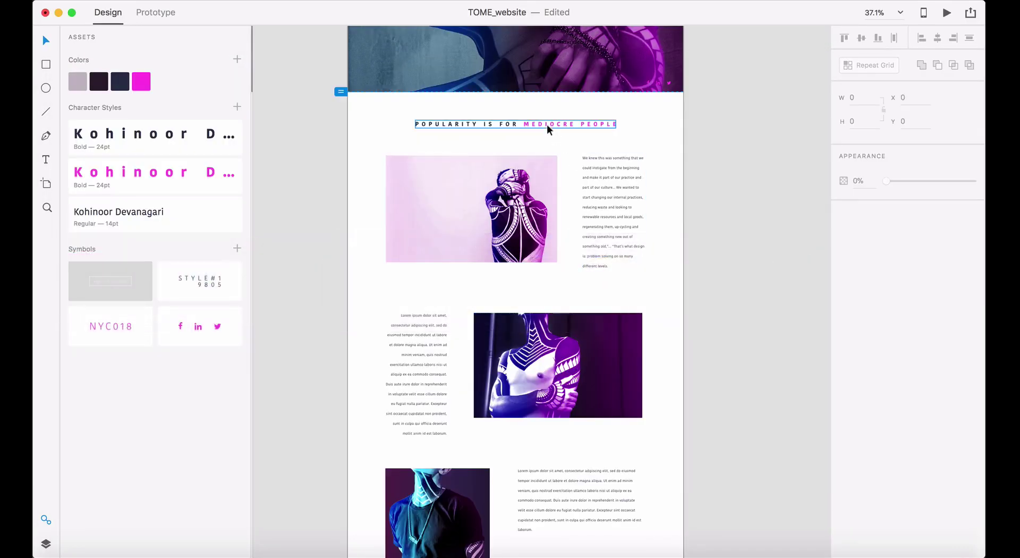
{"action": "double_click", "coordinate": [547, 124]}
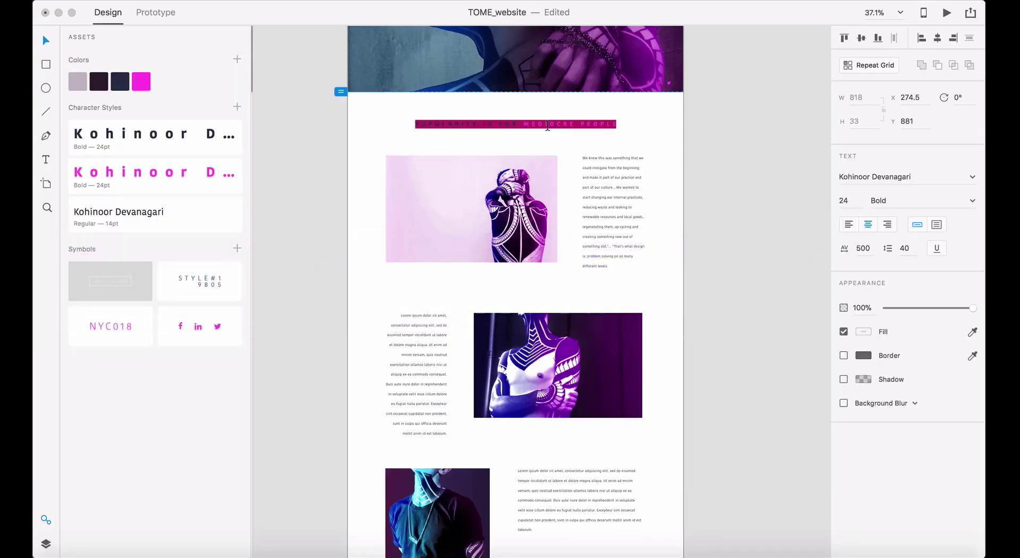
{"action": "key", "text": "super+v"}
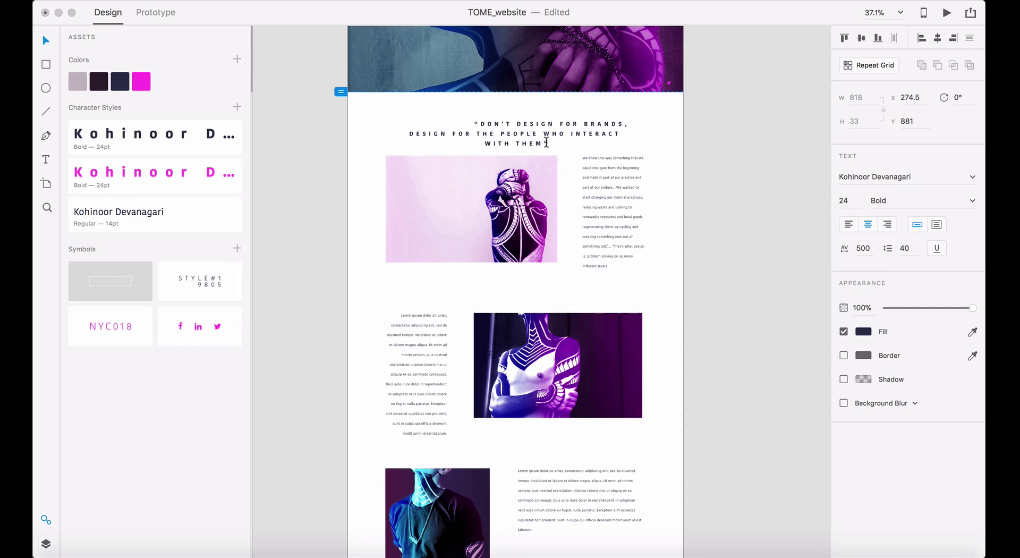
{"action": "left_click_drag", "start_coordinate": [546, 142], "coordinate": [404, 132]}
{"action": "left_click", "coordinate": [234, 178]}
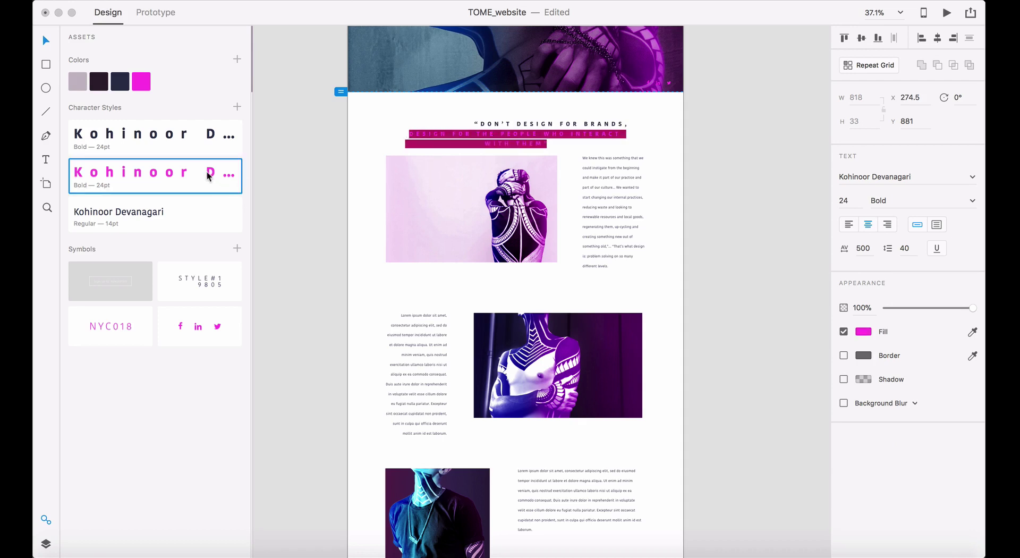
{"action": "left_click", "coordinate": [46, 42]}
{"action": "left_click", "coordinate": [677, 174]}
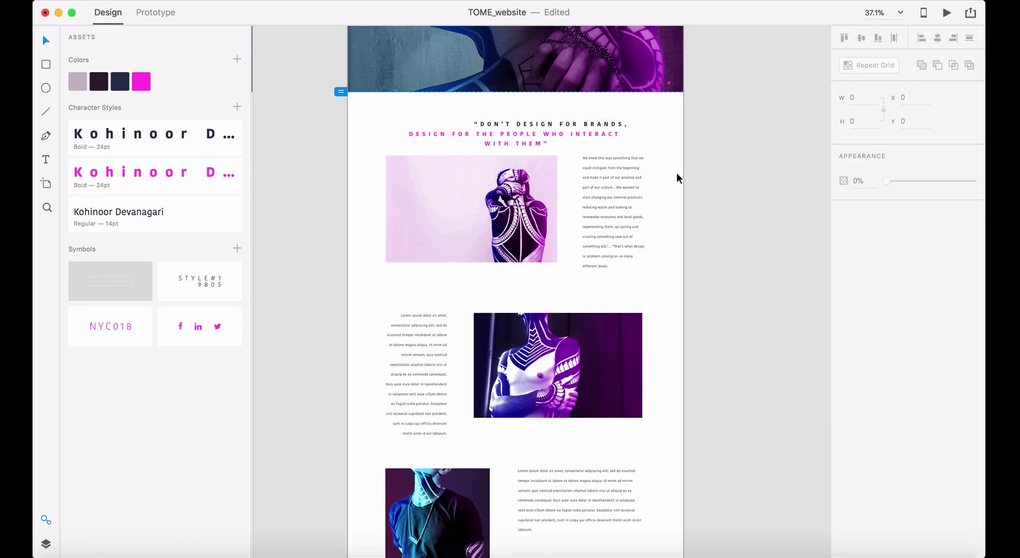
- Delete the pink image beneath the headline and all images and text below it, keeping the first narrow text column
{"action": "scroll", "coordinate": [667, 316], "scroll_direction": "down", "scroll_amount": 2}
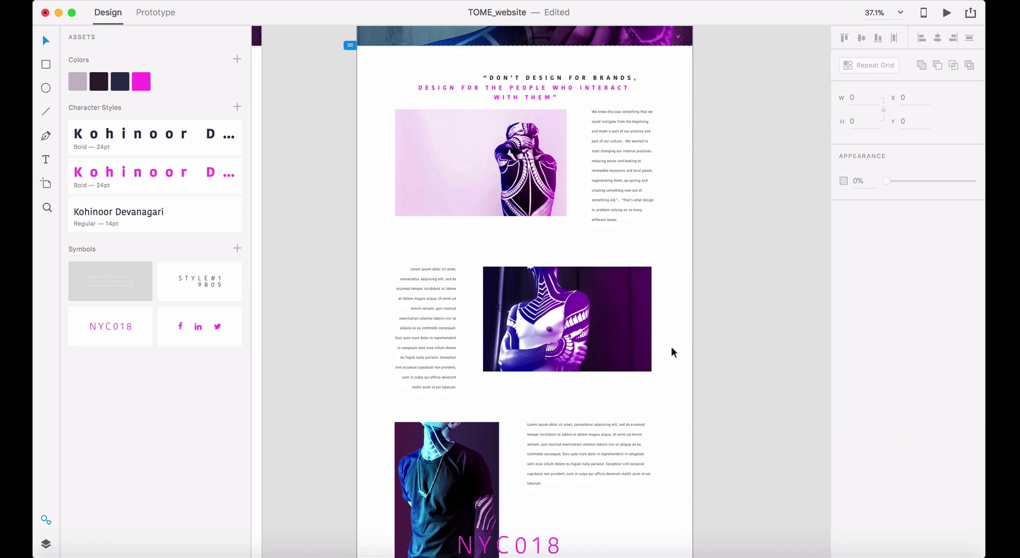
{"action": "left_click", "coordinate": [516, 197]}
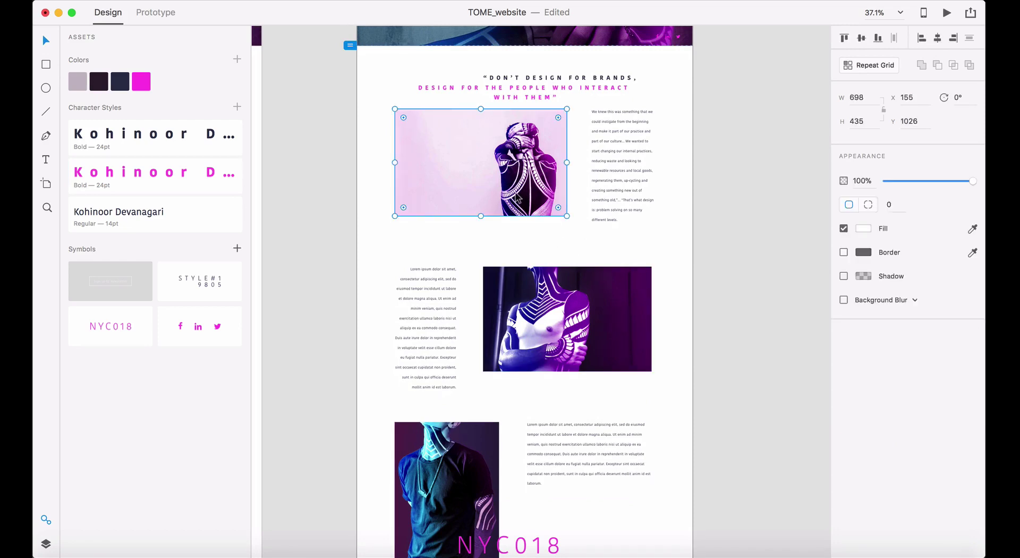
{"action": "key", "text": "Delete"}
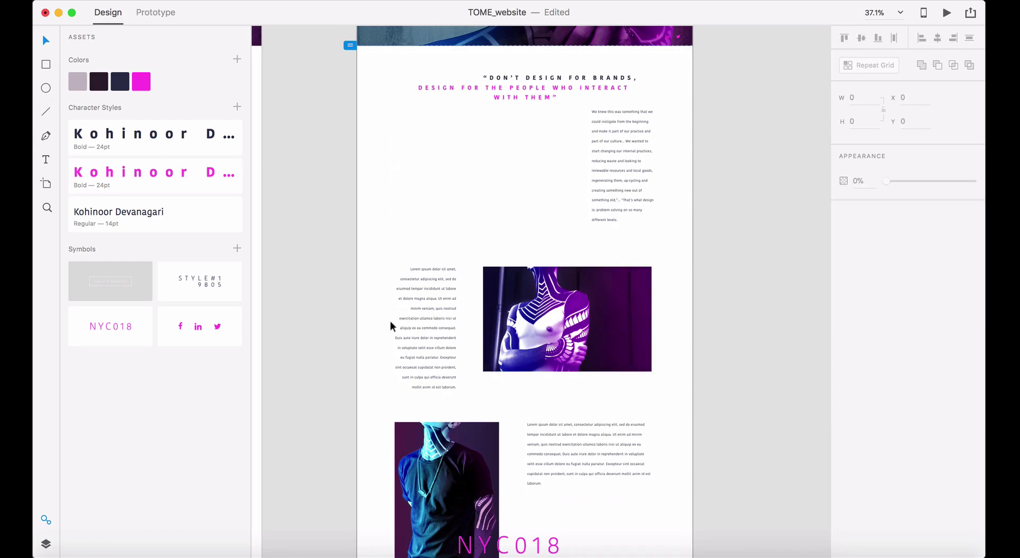
{"action": "left_click_drag", "start_coordinate": [367, 280], "coordinate": [680, 528]}
{"action": "key", "text": "Delete"}
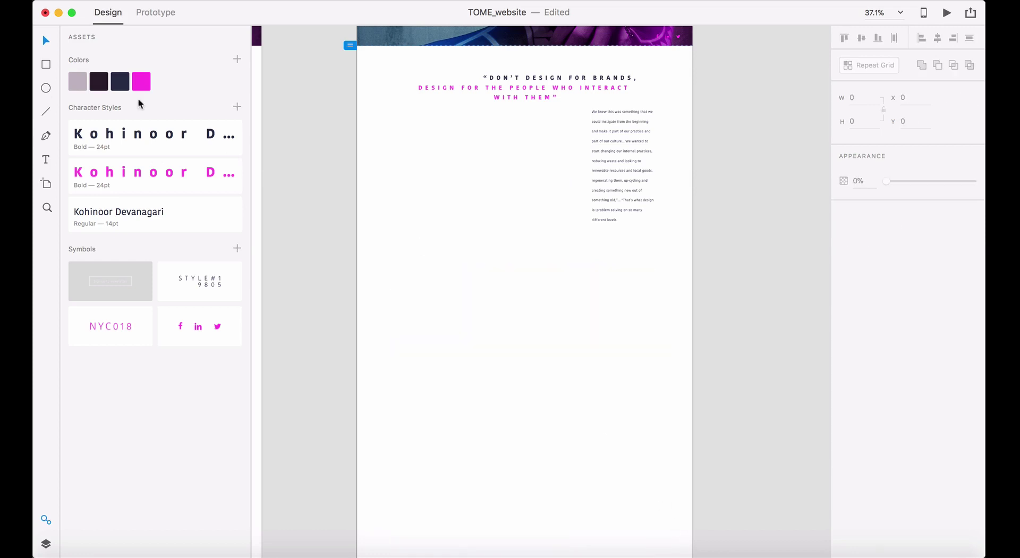
- Draw a circle about 484 px in diameter below the headline and move it to about X 220, Y 1141
{"action": "left_click", "coordinate": [43, 89]}
{"action": "left_click_drag", "start_coordinate": [455, 204], "coordinate": [555, 145]}
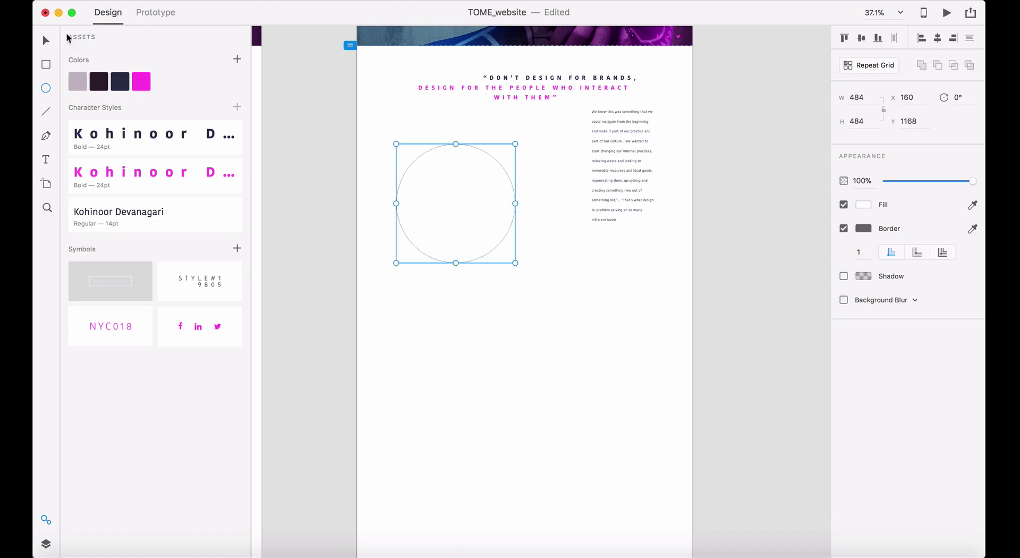
{"action": "key", "text": "v"}
{"action": "left_click_drag", "start_coordinate": [483, 149], "coordinate": [496, 142]}
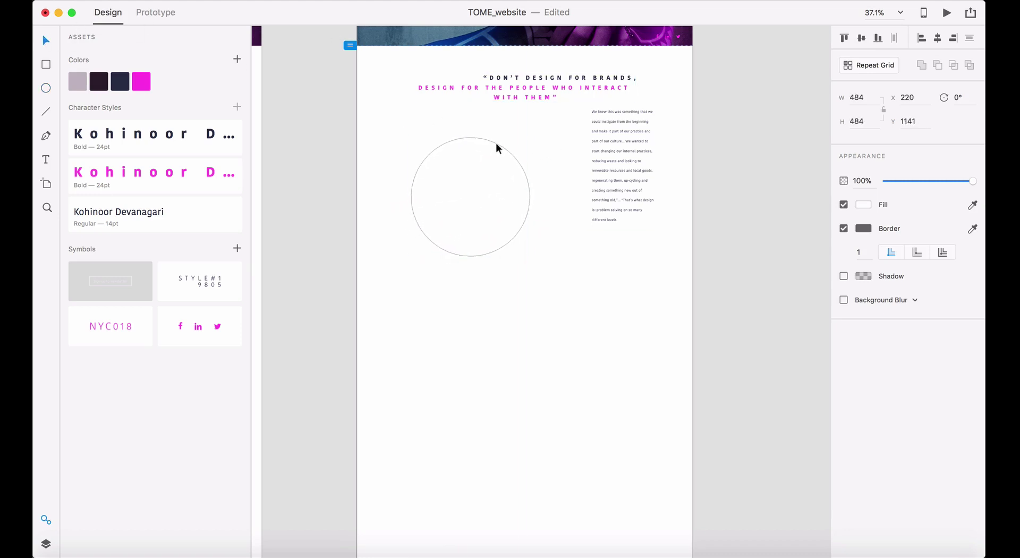
- Fill the circle with TOME_portfolio_1.jpg from the Jpegs folder in Finder and enlarge it to about 597 px
{"action": "key", "text": "super+Tab"}
{"action": "key", "text": "super+Tab"}
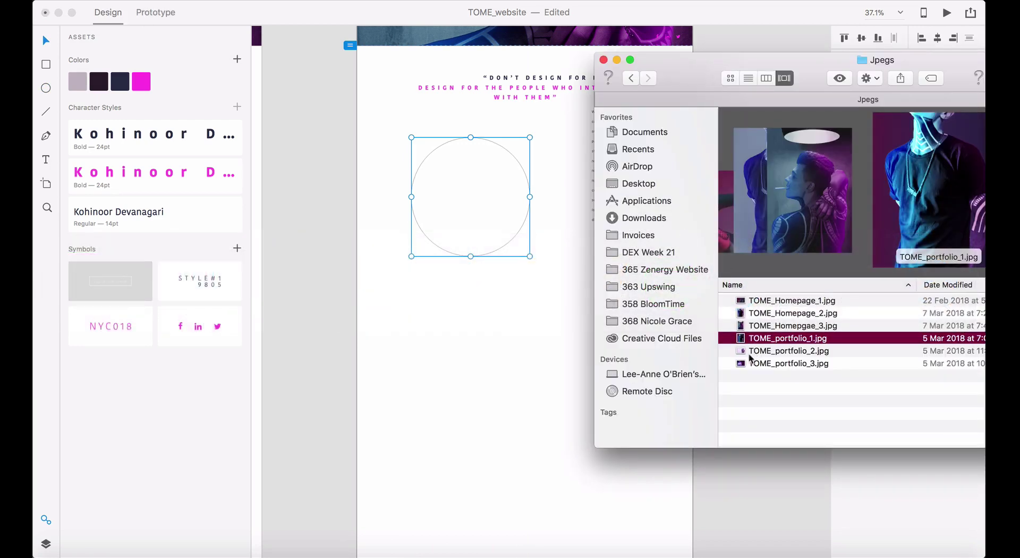
{"action": "left_click_drag", "start_coordinate": [744, 339], "coordinate": [487, 210]}
{"action": "left_click", "coordinate": [532, 259]}
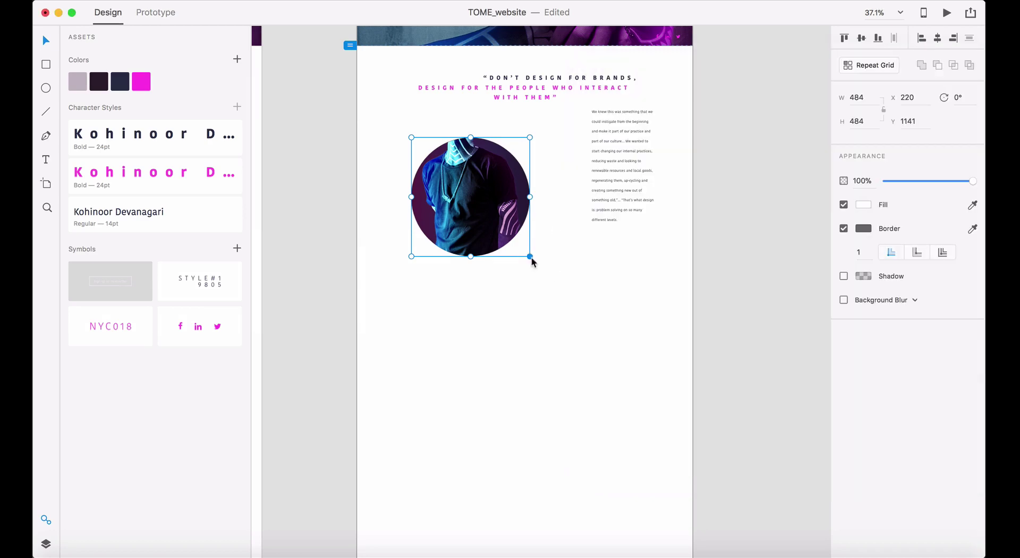
{"action": "left_click_drag", "start_coordinate": [530, 256], "coordinate": [557, 285]}
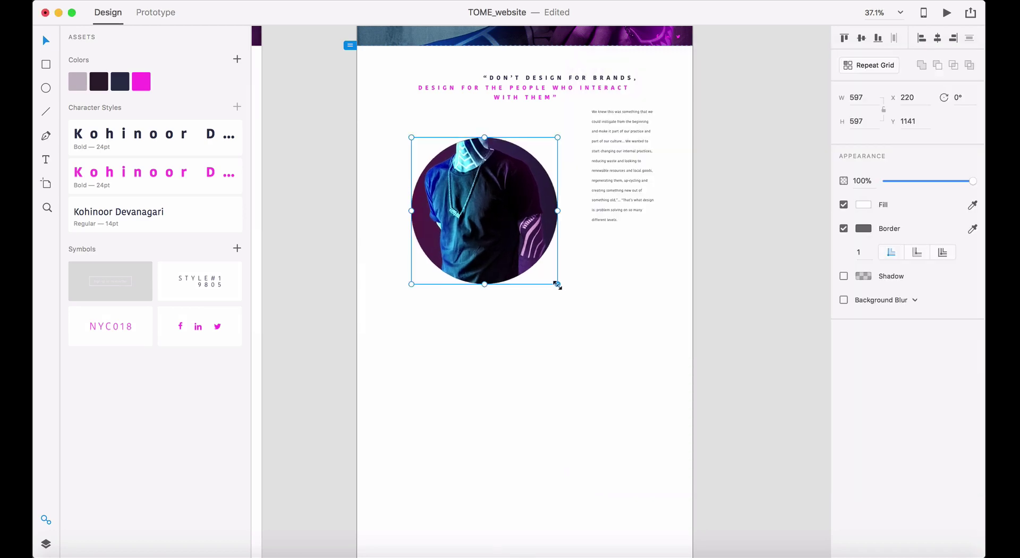
- Switch to InDesign and copy the first body paragraph of the About page
{"action": "key", "text": "super+Tab"}
{"action": "key", "text": "super+Tab"}
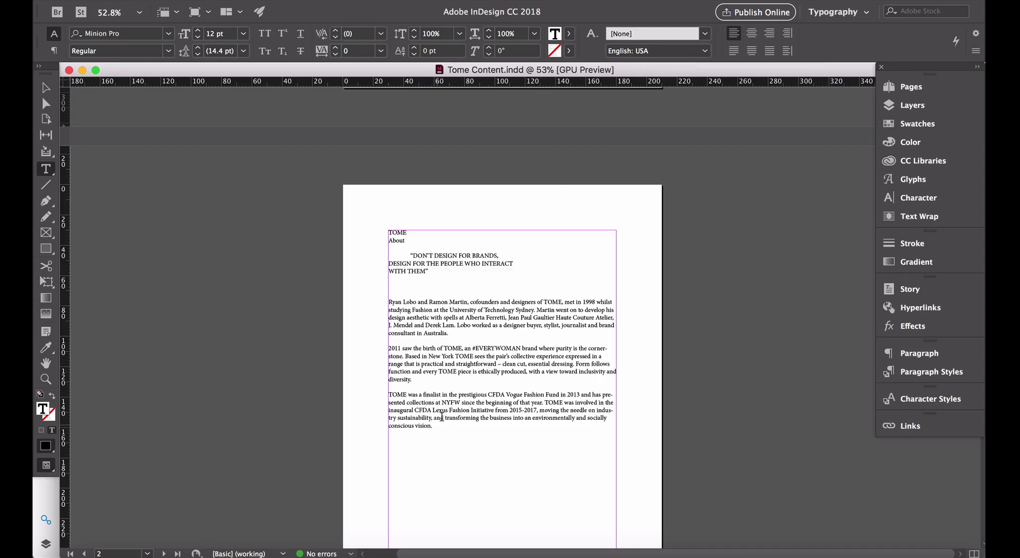
{"action": "left_click_drag", "start_coordinate": [456, 334], "coordinate": [382, 303]}
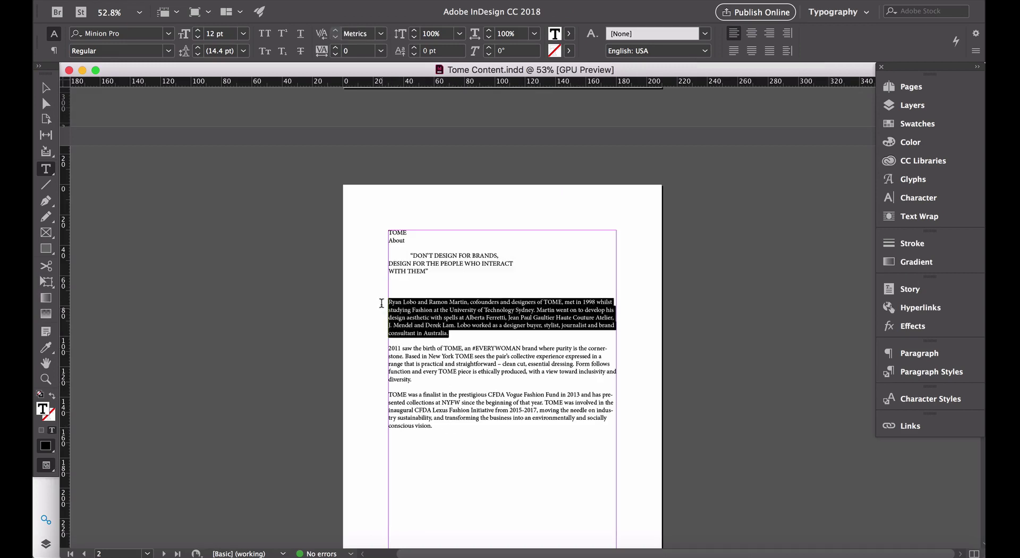
- Back in Adobe XD, replace the text beside the circular image with the copied paragraph and move it down to about Y 1188
{"action": "key", "text": "super+Tab"}
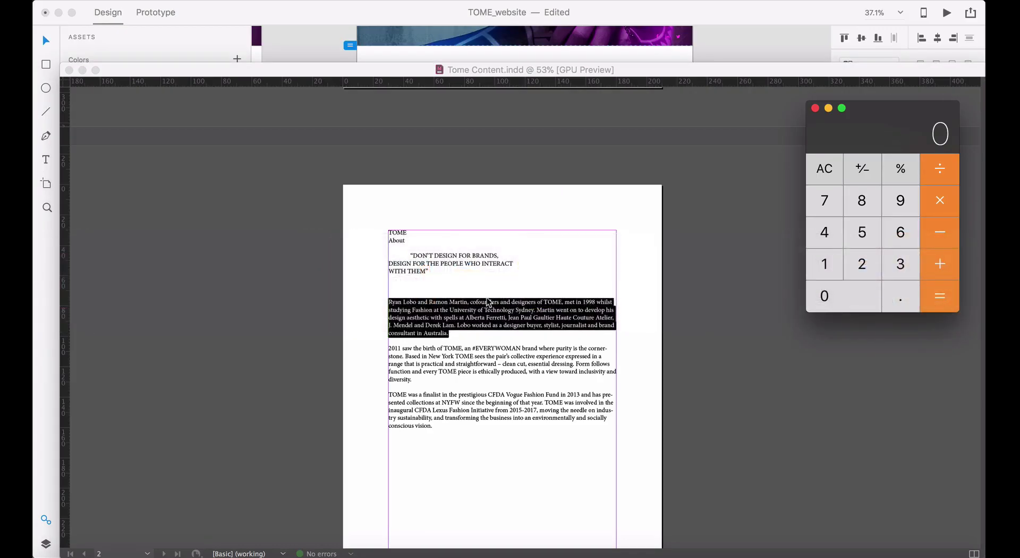
{"action": "key", "text": "super+Tab"}
{"action": "key", "text": "super+Tab"}
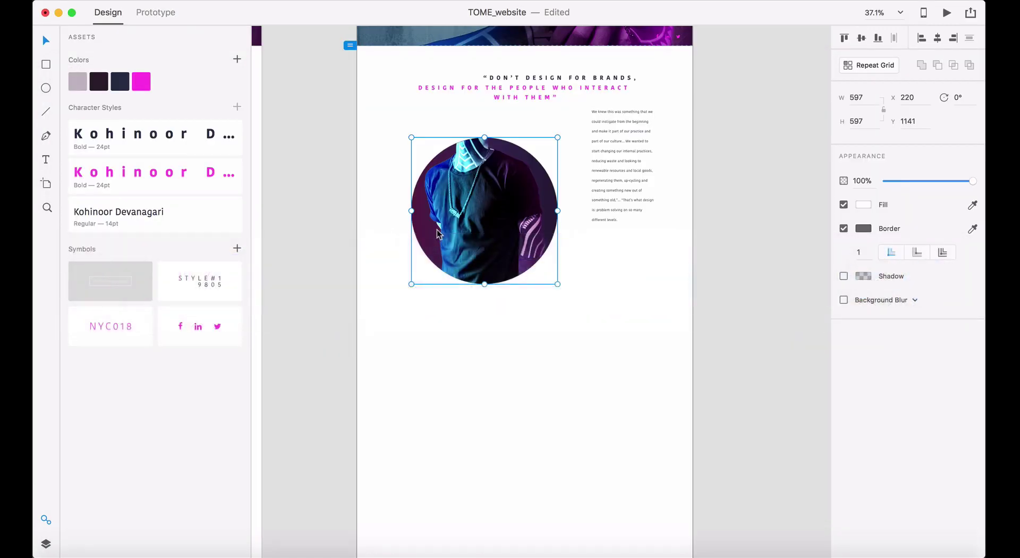
{"action": "double_click", "coordinate": [616, 181]}
{"action": "left_click", "coordinate": [614, 181]}
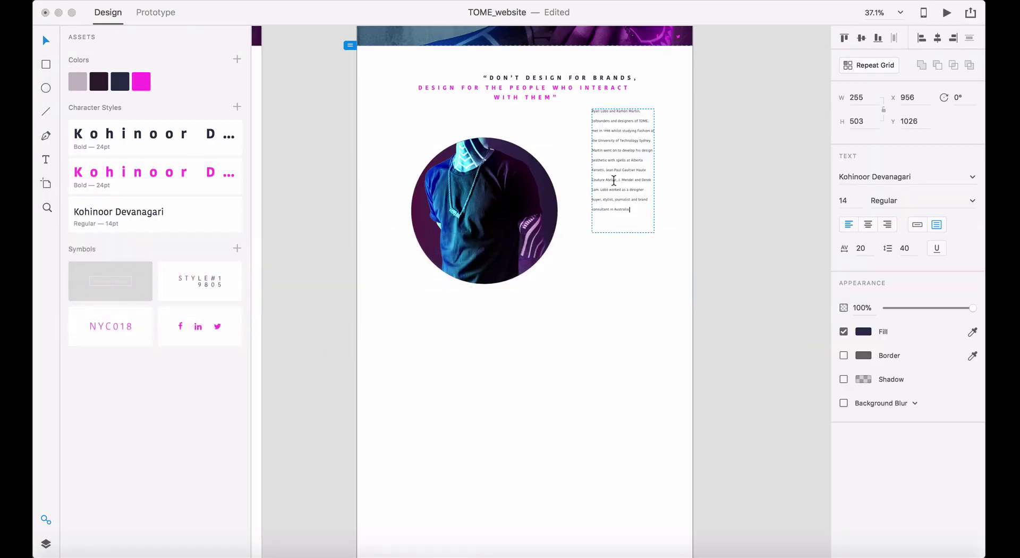
{"action": "key", "text": "Escape"}
{"action": "left_click_drag", "start_coordinate": [619, 154], "coordinate": [618, 195]}
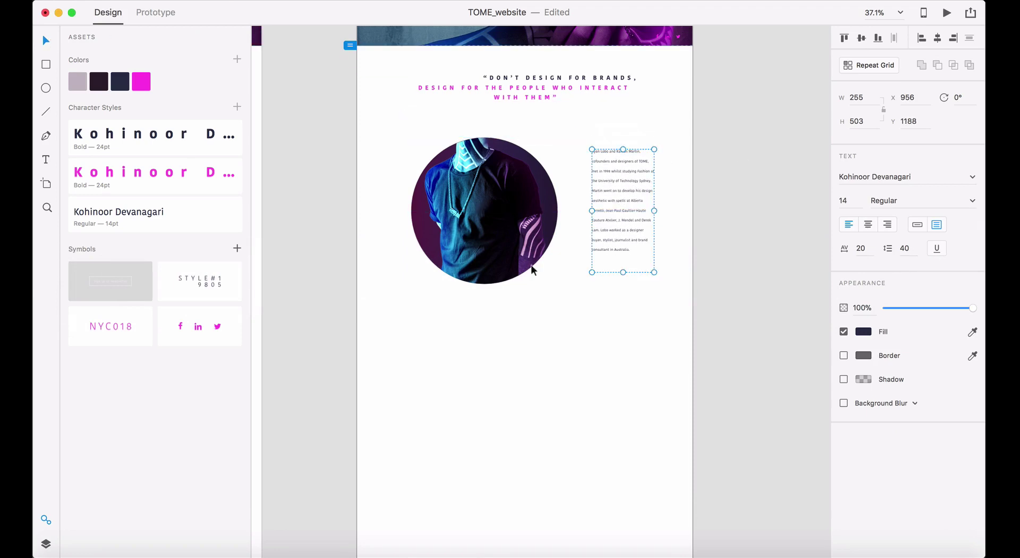
- Copy the last two body paragraphs of the About page in InDesign and return to Adobe XD
{"action": "key", "text": "super+Tab"}
{"action": "key", "text": "super+Tab"}
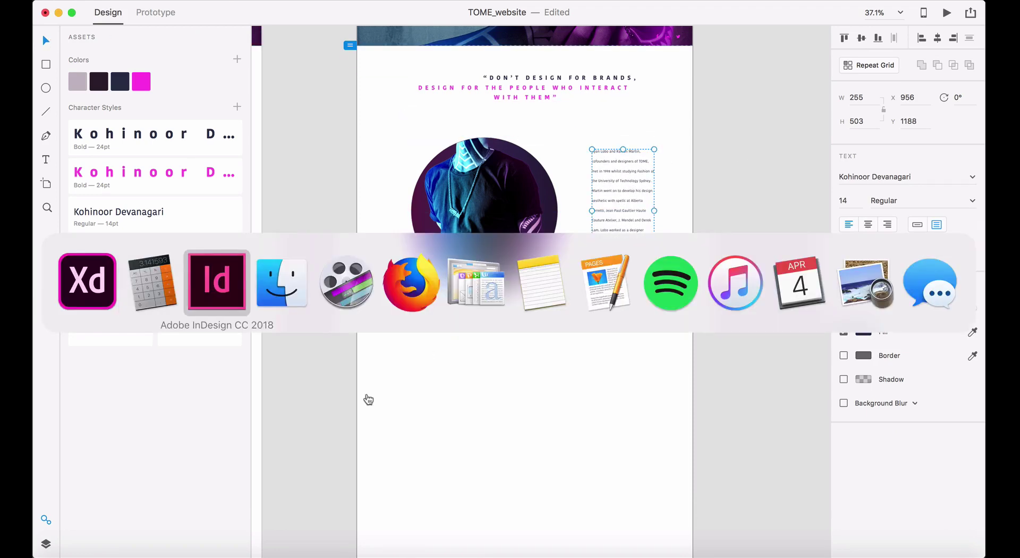
{"action": "left_click", "coordinate": [452, 425]}
{"action": "left_click_drag", "start_coordinate": [452, 425], "coordinate": [370, 345]}
{"action": "key", "text": "super+Tab"}
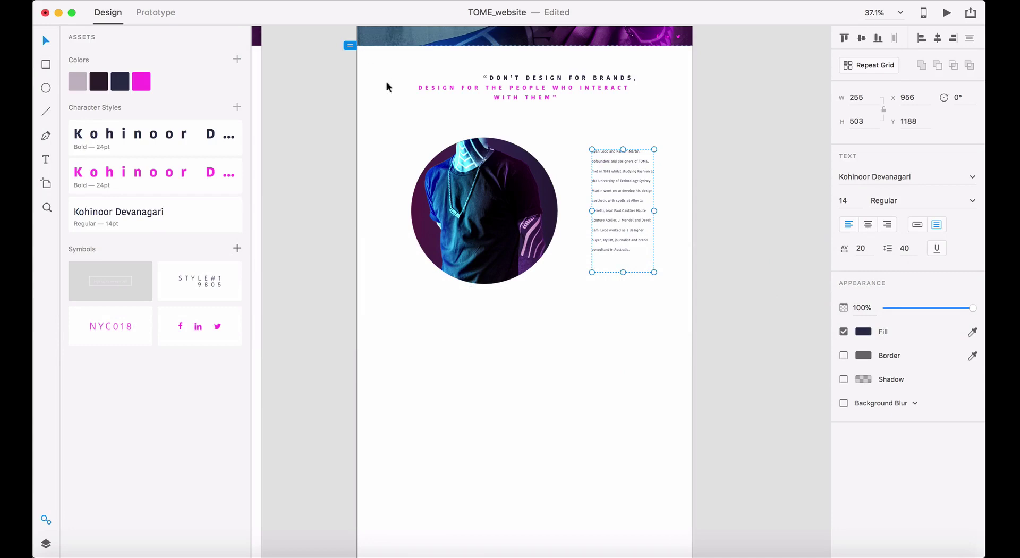
- Show the About artboard's layout grid and enlarge the circular image to about 687 px, aligned with the first column at X 153
{"action": "scroll", "coordinate": [394, 95], "scroll_direction": "up", "scroll_amount": 10}
{"action": "left_click", "coordinate": [386, 129]}
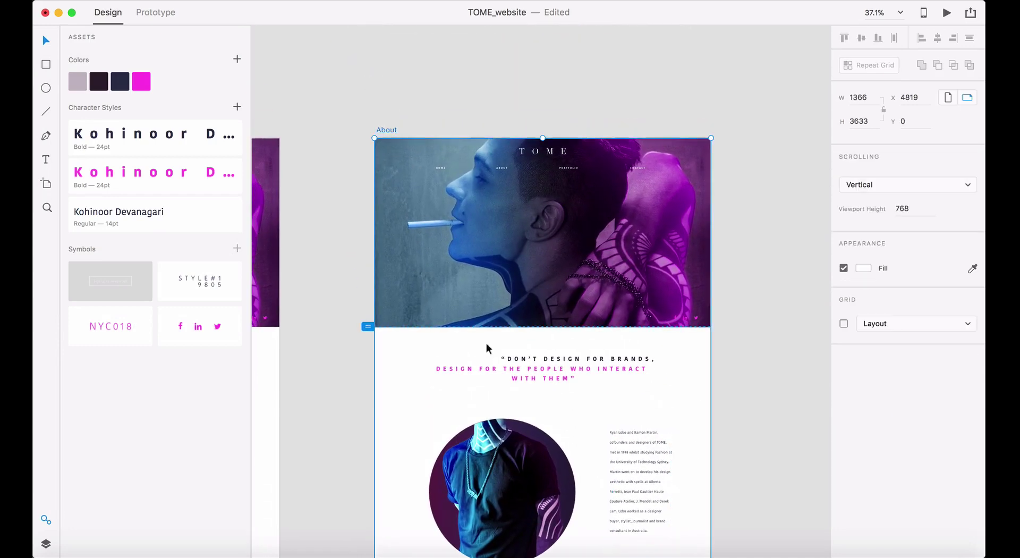
{"action": "scroll", "coordinate": [486, 348], "scroll_direction": "down", "scroll_amount": 14}
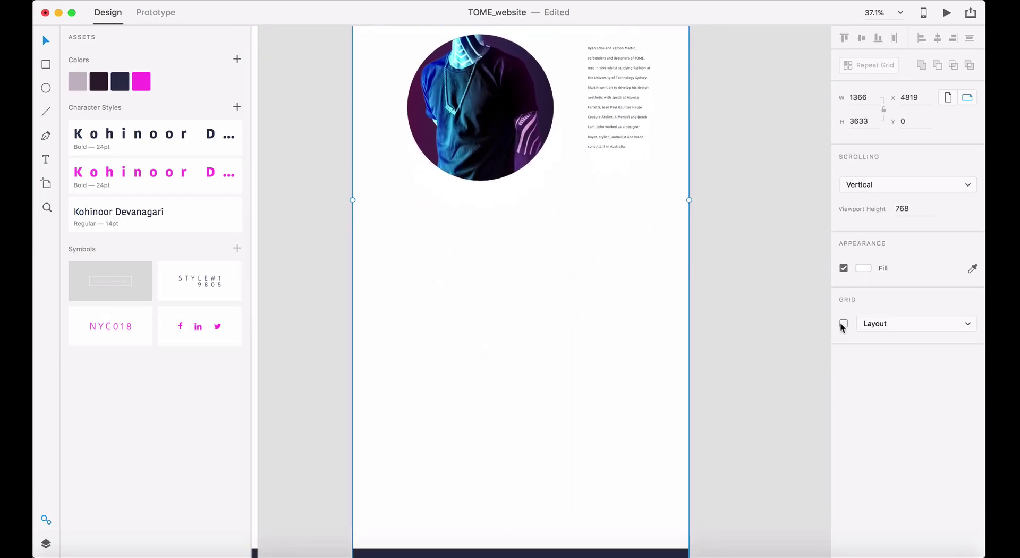
{"action": "left_click", "coordinate": [844, 324]}
{"action": "left_click", "coordinate": [468, 130]}
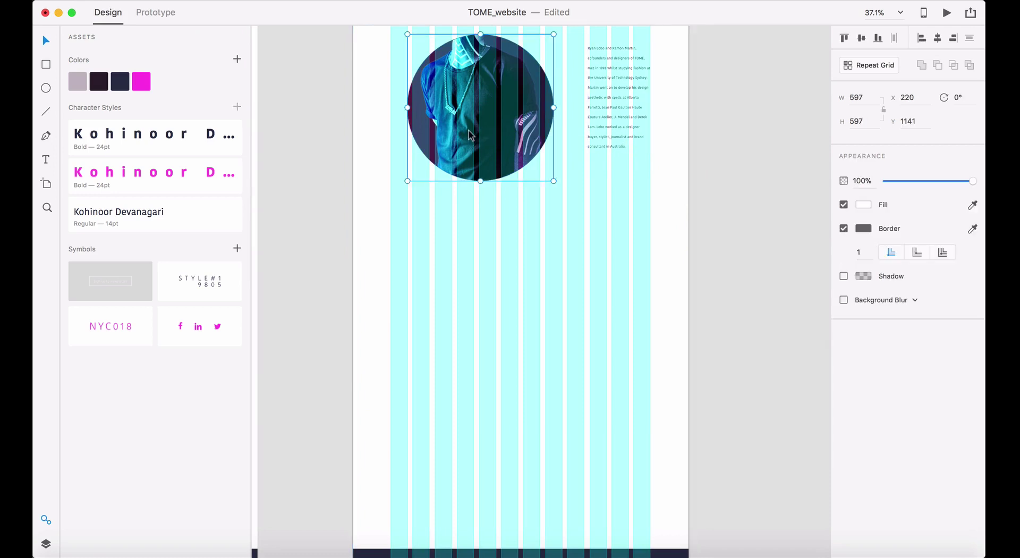
{"action": "left_click_drag", "start_coordinate": [467, 130], "coordinate": [475, 136]}
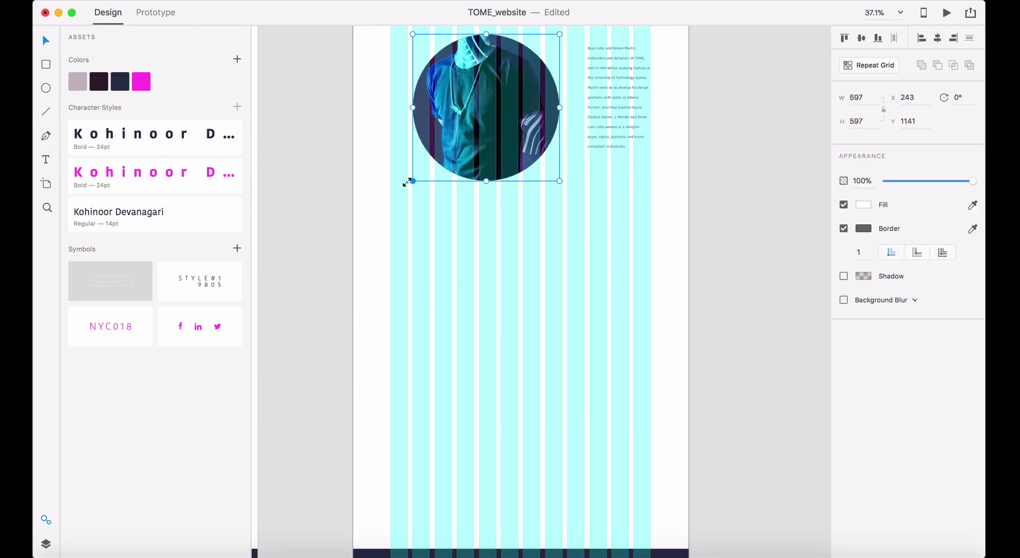
{"action": "left_click_drag", "start_coordinate": [411, 180], "coordinate": [389, 203]}
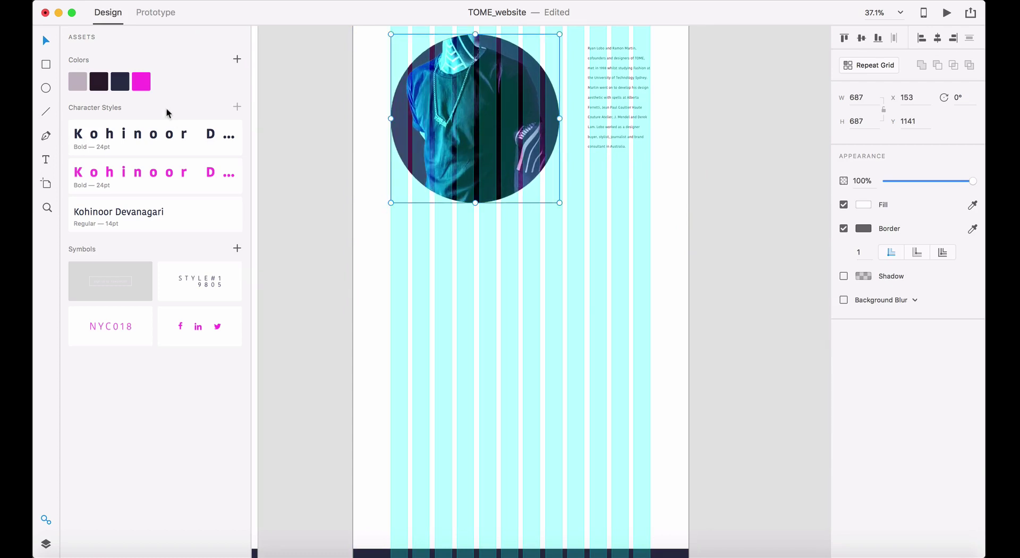
- Add a text area about 790 by 565 px below the circle, paste the copied paragraphs and apply the Regular 14pt character style
{"action": "left_click", "coordinate": [46, 159]}
{"action": "left_click", "coordinate": [424, 379]}
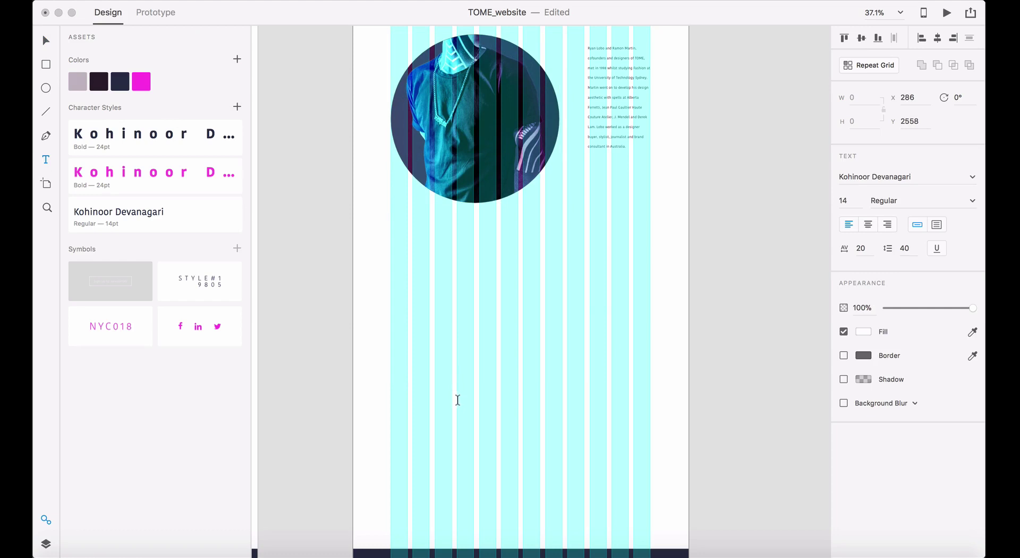
{"action": "left_click", "coordinate": [631, 268]}
{"action": "left_click_drag", "start_coordinate": [650, 397], "coordinate": [456, 257]}
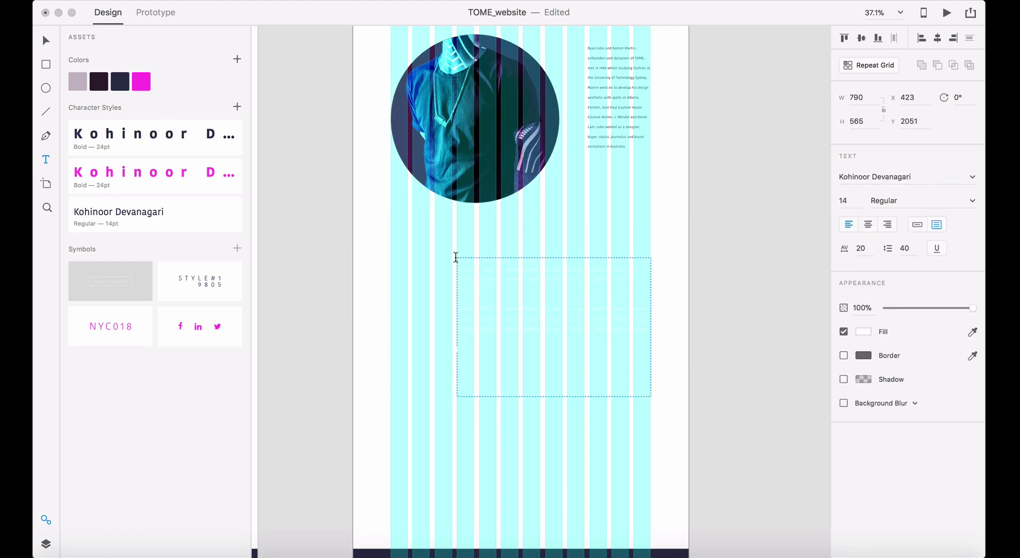
{"action": "key", "text": "super+a"}
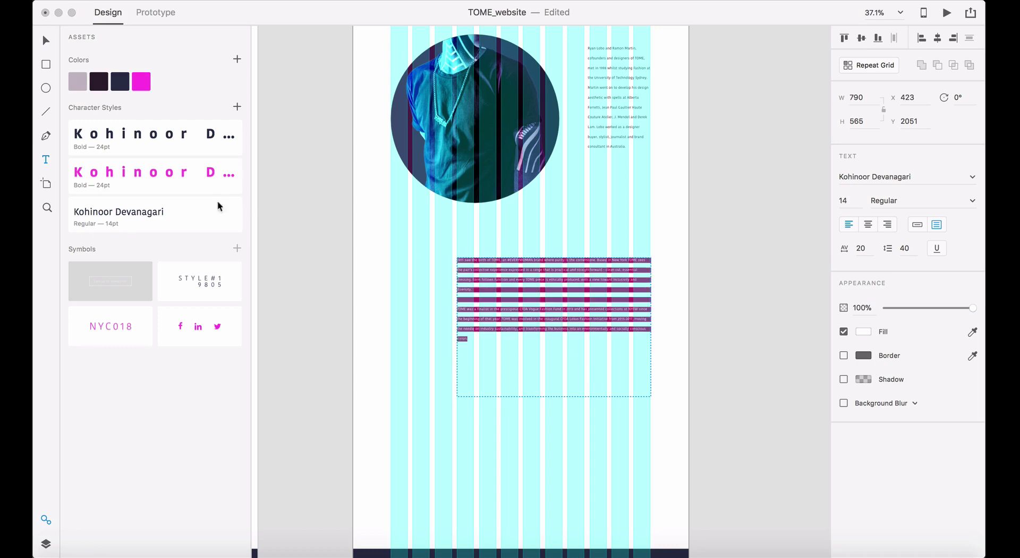
{"action": "left_click", "coordinate": [176, 209]}
{"action": "left_click", "coordinate": [46, 46]}
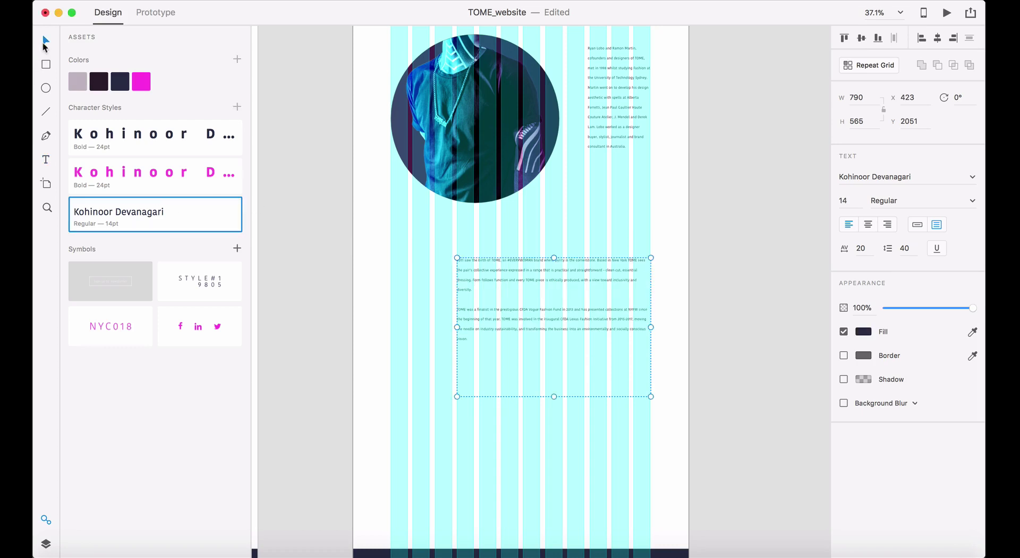
{"action": "left_click", "coordinate": [759, 284]}
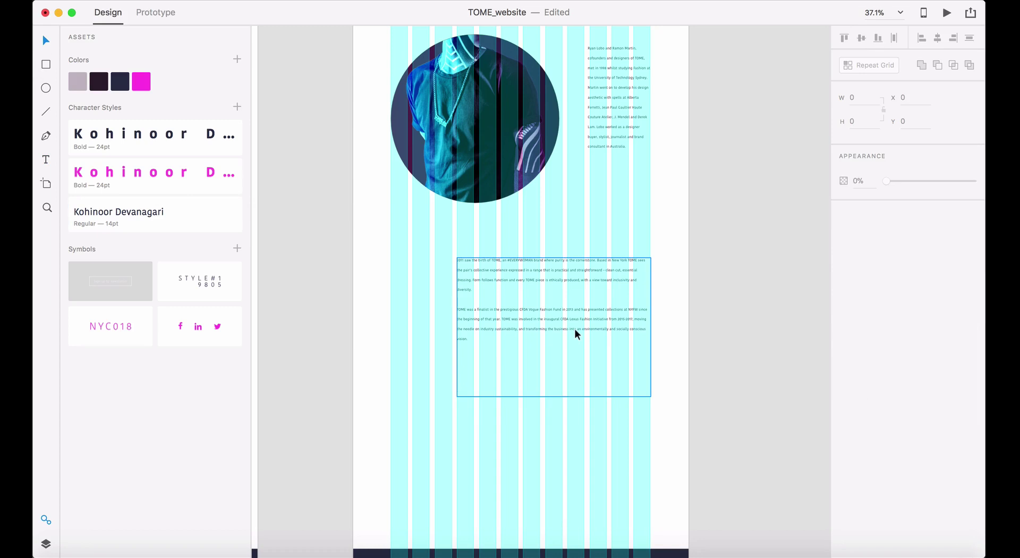
- Hide the layout grid on the About artboard
{"action": "scroll", "coordinate": [488, 244], "scroll_direction": "up", "scroll_amount": 10}
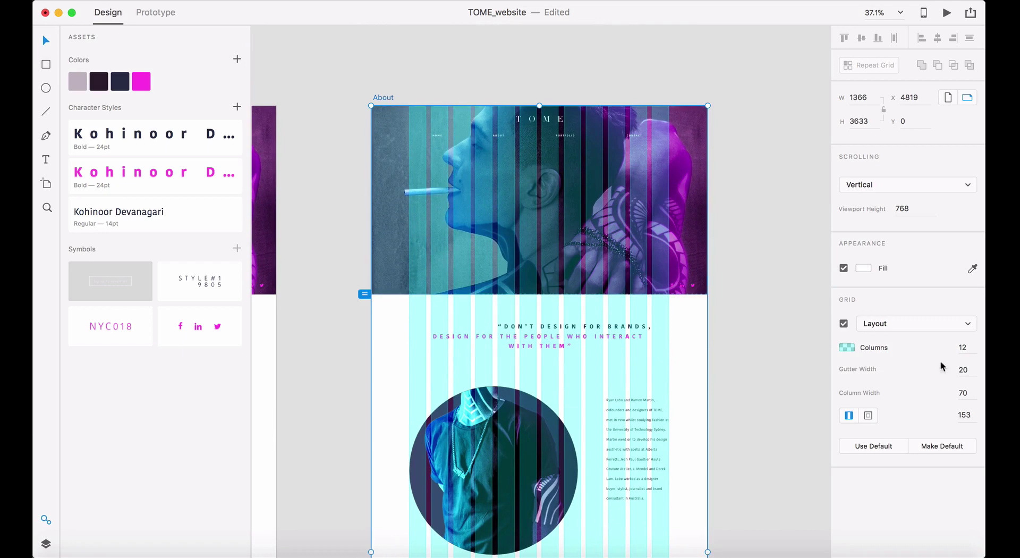
{"action": "left_click", "coordinate": [843, 324]}
{"action": "scroll", "coordinate": [691, 473], "scroll_direction": "down", "scroll_amount": 5}
{"action": "scroll", "coordinate": [685, 478], "scroll_direction": "down", "scroll_amount": 3}
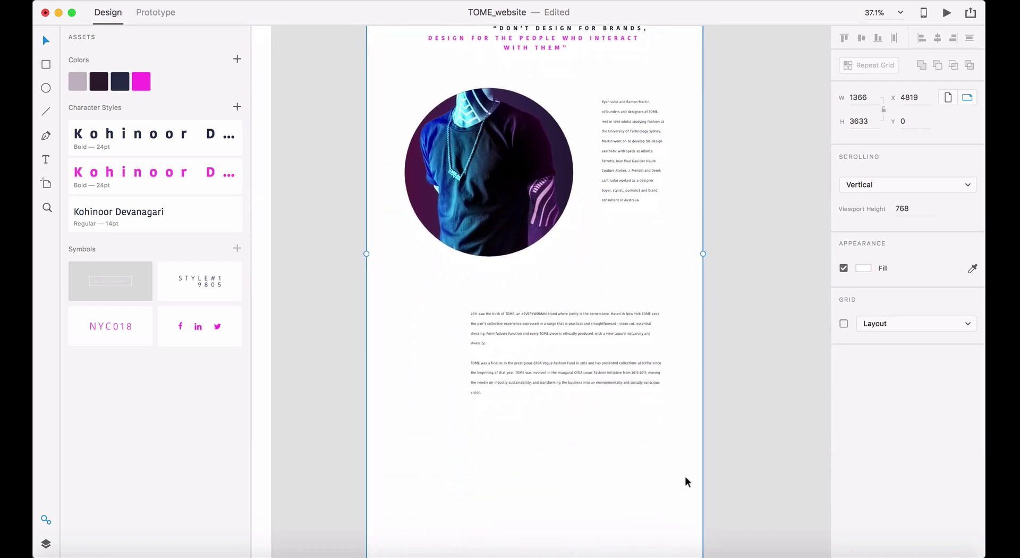
{"action": "scroll", "coordinate": [686, 479], "scroll_direction": "up", "scroll_amount": 1}
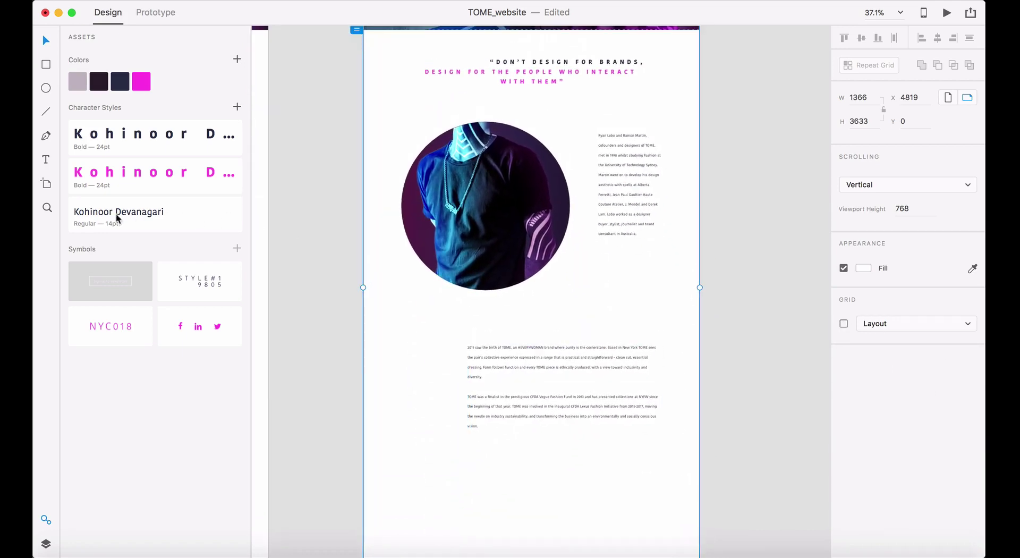
- Open the Kohinoor Devanagari Regular 14pt character style for editing and set its weight to Medium
{"action": "mouse_move", "coordinate": [123, 218]}
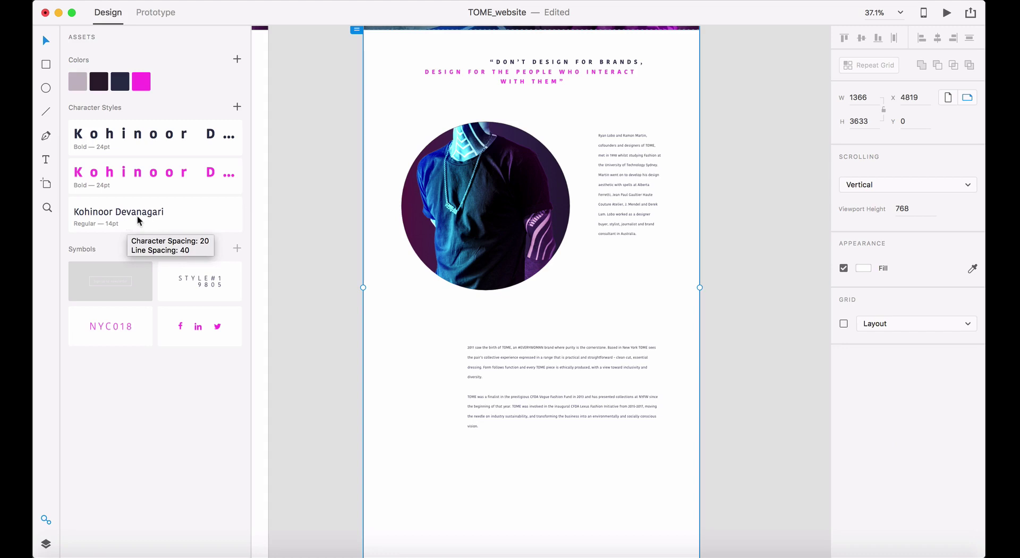
{"action": "left_click", "coordinate": [137, 215]}
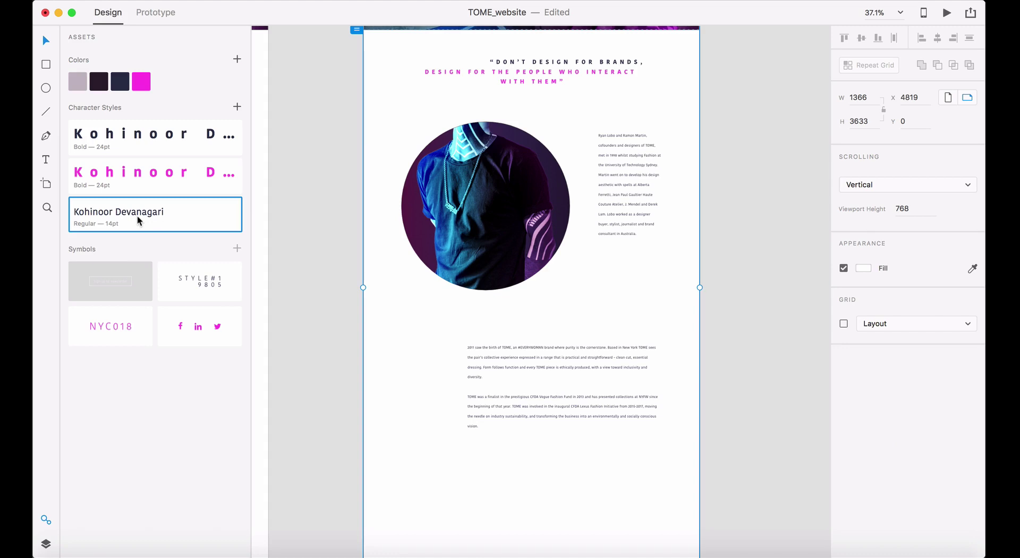
{"action": "right_click", "coordinate": [137, 216]}
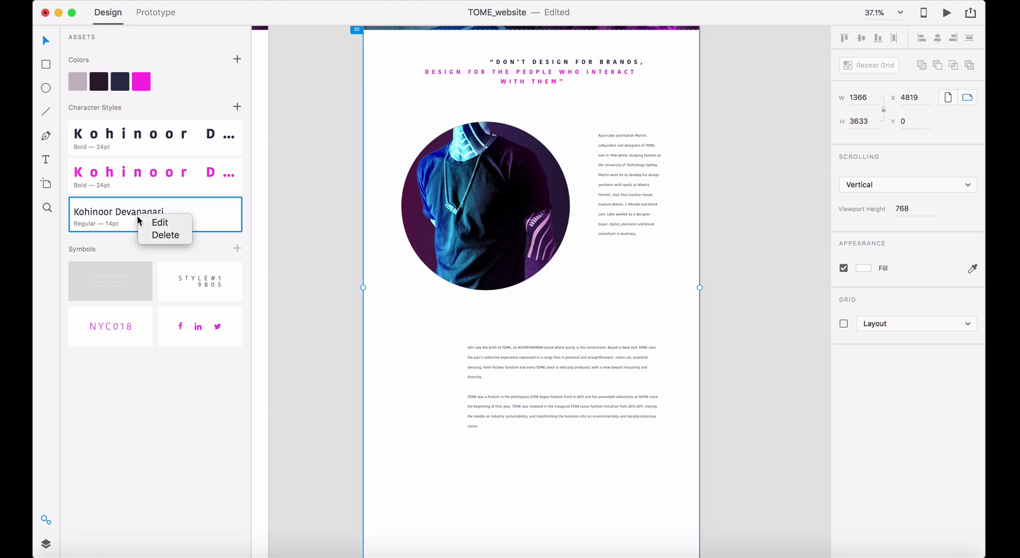
{"action": "left_click", "coordinate": [169, 223]}
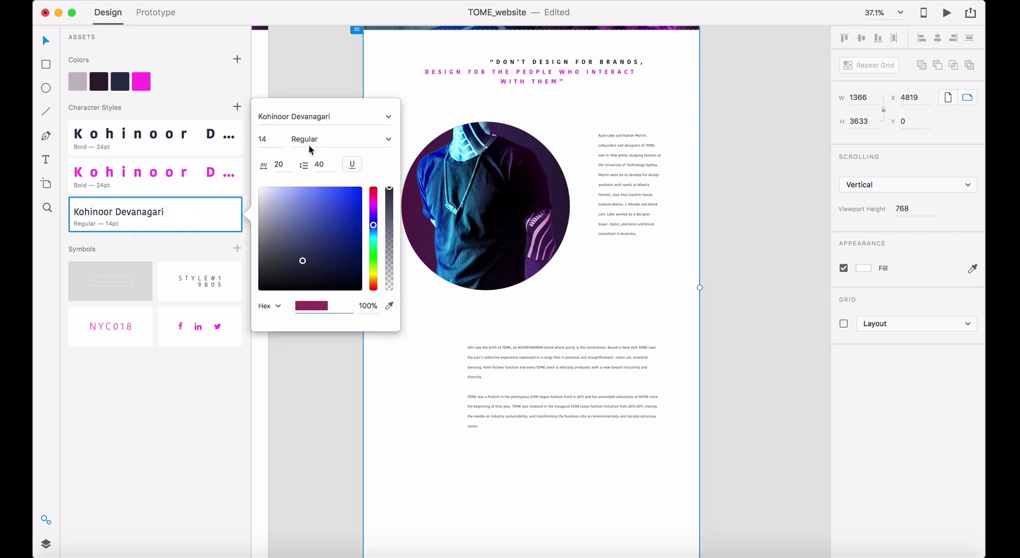
{"action": "left_click", "coordinate": [390, 141]}
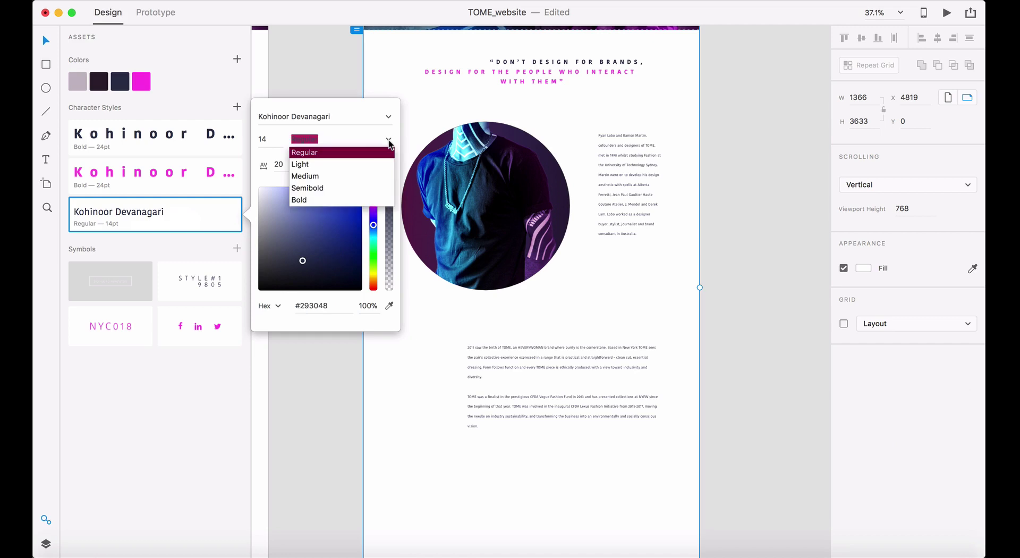
{"action": "left_click", "coordinate": [340, 177]}
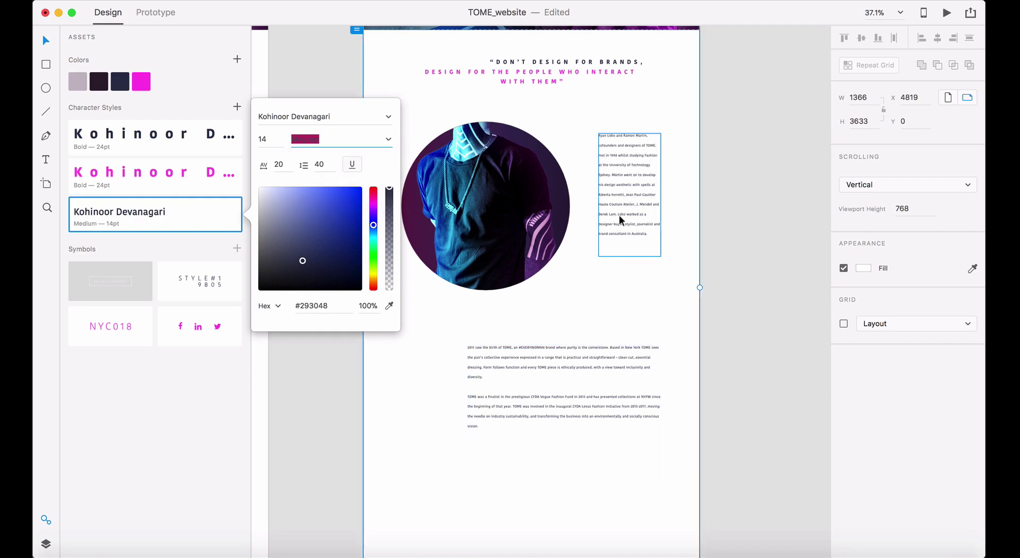
- Set the body character style's font size to 20 pt
{"action": "left_click", "coordinate": [267, 139]}
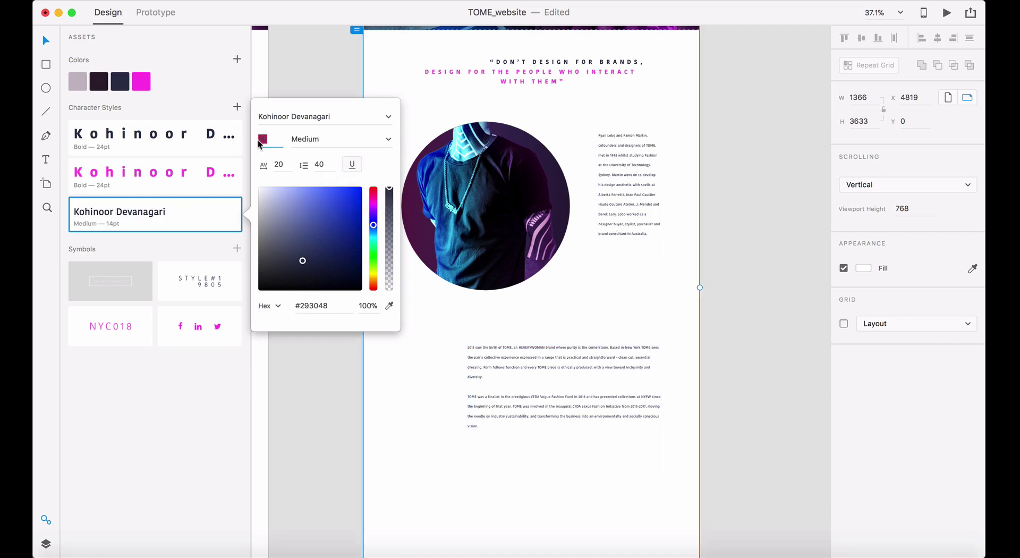
{"action": "type", "text": "20"}
{"action": "key", "text": "Return"}
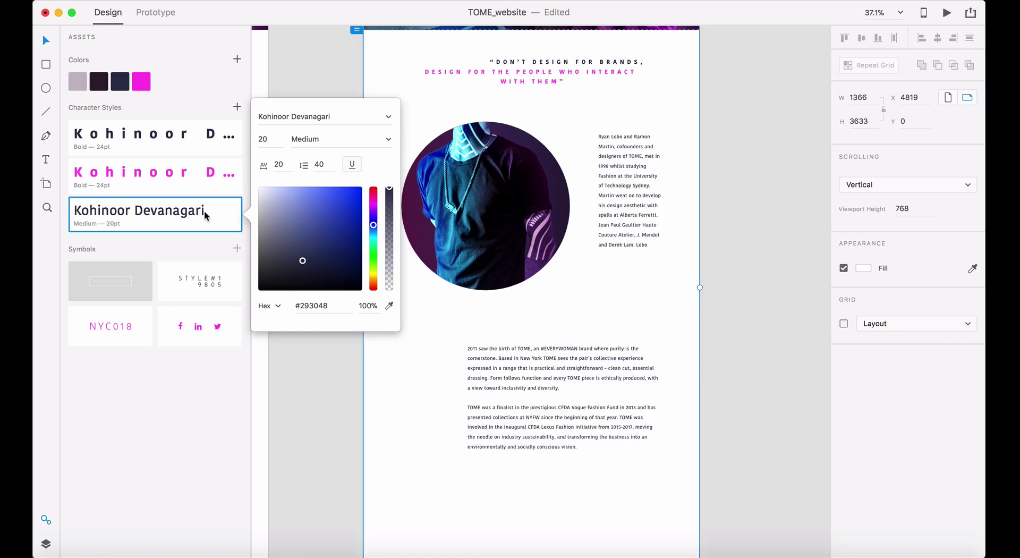
- Set the body character style to 15 pt with Regular weight and close the style editor
{"action": "left_click", "coordinate": [285, 164]}
{"action": "left_click", "coordinate": [265, 140]}
{"action": "type", "text": "15"}
{"action": "key", "text": "Return"}
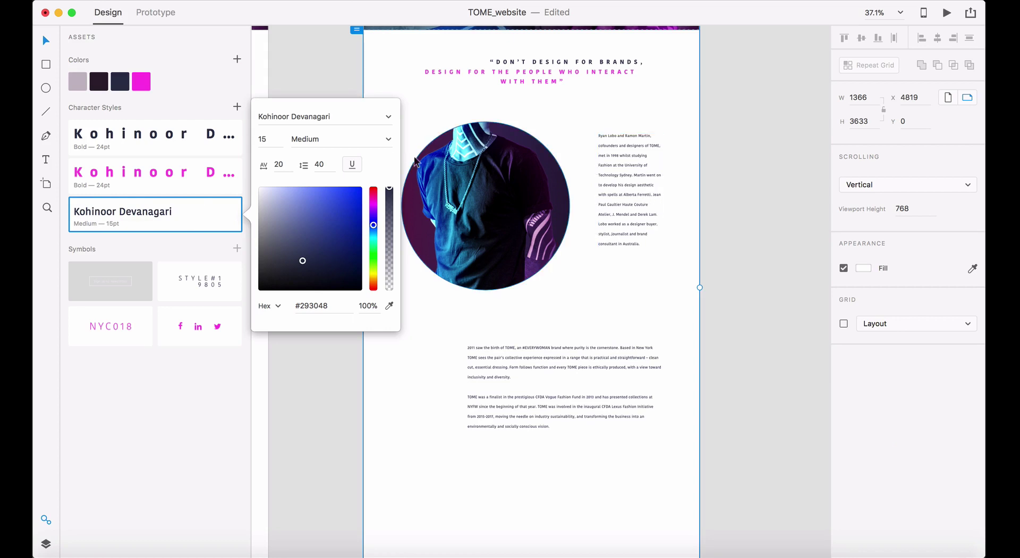
{"action": "left_click", "coordinate": [388, 139]}
{"action": "left_click", "coordinate": [334, 154]}
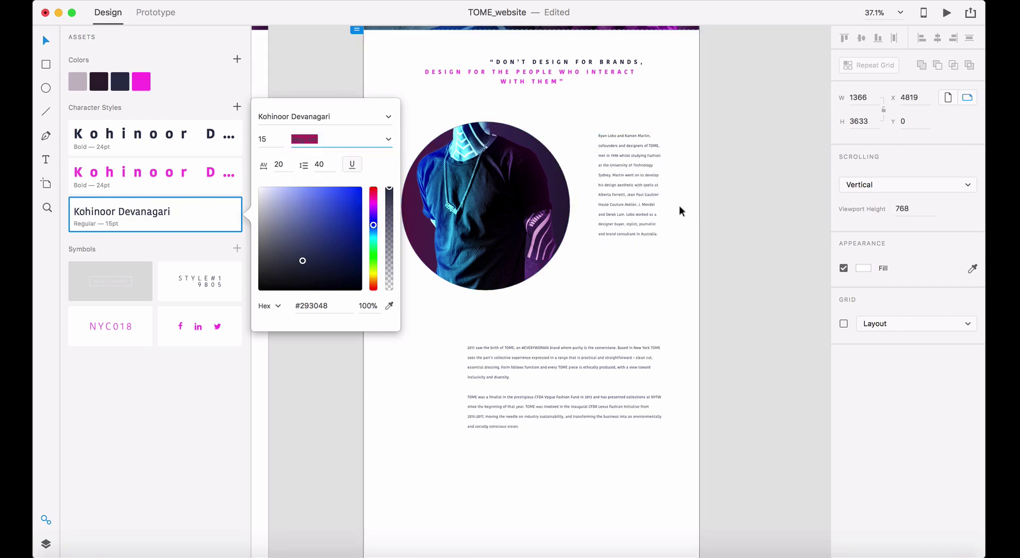
{"action": "left_click", "coordinate": [709, 237]}
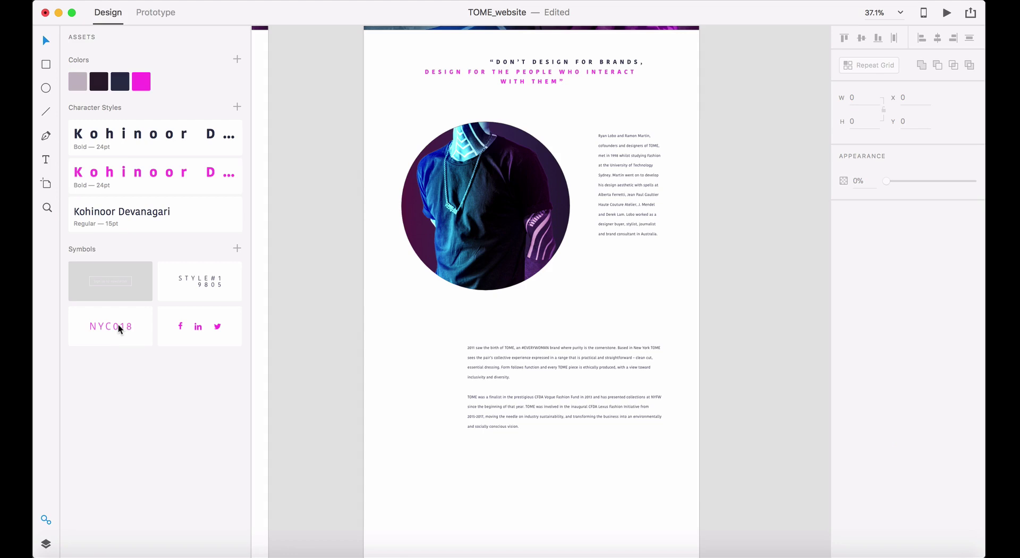
- Place the NYC018 symbol on the About page, overlapping the lower right of the circular image at about X 561, Y 1646
{"action": "left_click_drag", "start_coordinate": [118, 326], "coordinate": [457, 446]}
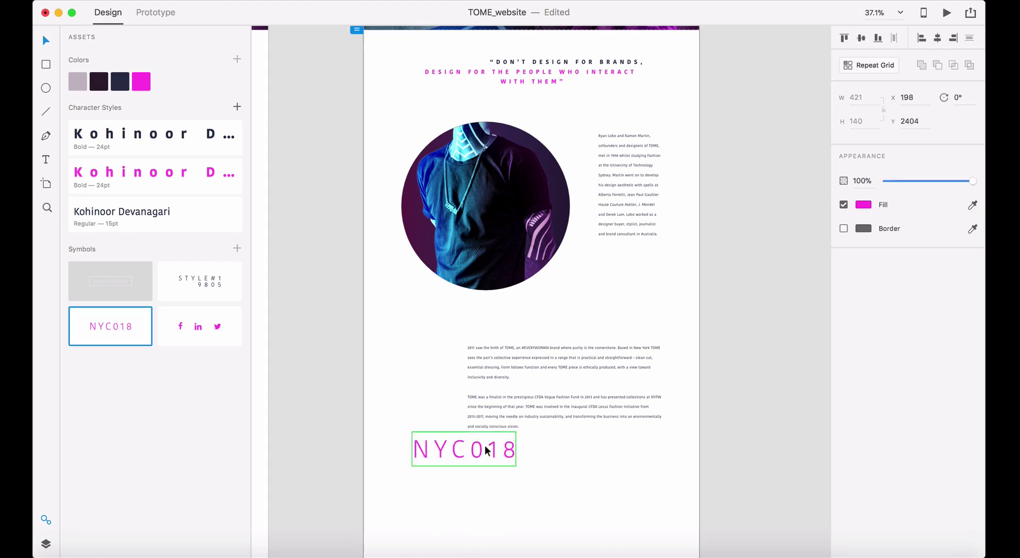
{"action": "left_click_drag", "start_coordinate": [521, 386], "coordinate": [588, 267]}
{"action": "scroll", "coordinate": [644, 415], "scroll_direction": "down", "scroll_amount": 2}
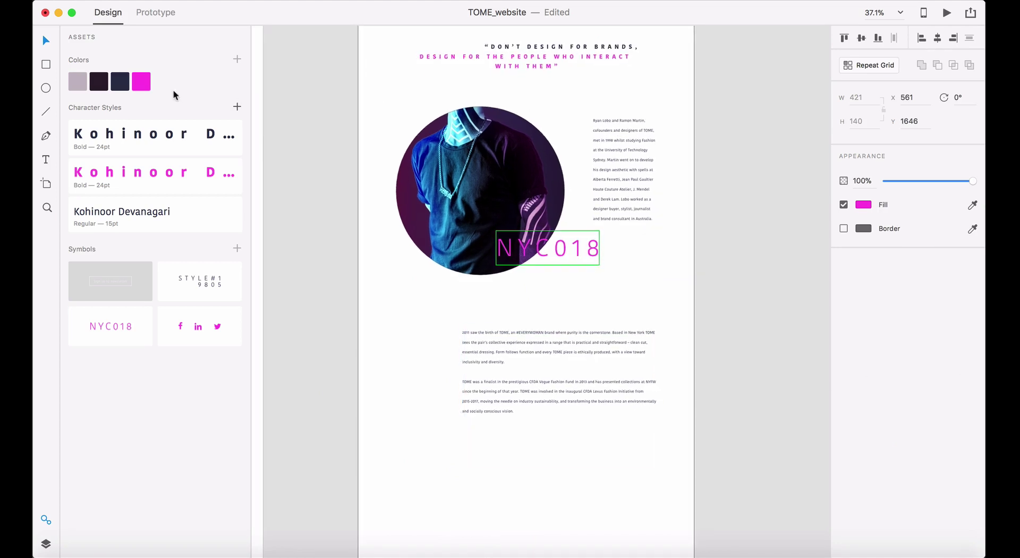
- Add a text area about 540 by 159 px below the paragraphs reading STYLE and apply the magenta Bold 24pt character style
{"action": "left_click", "coordinate": [46, 160]}
{"action": "left_click_drag", "start_coordinate": [439, 491], "coordinate": [572, 452]}
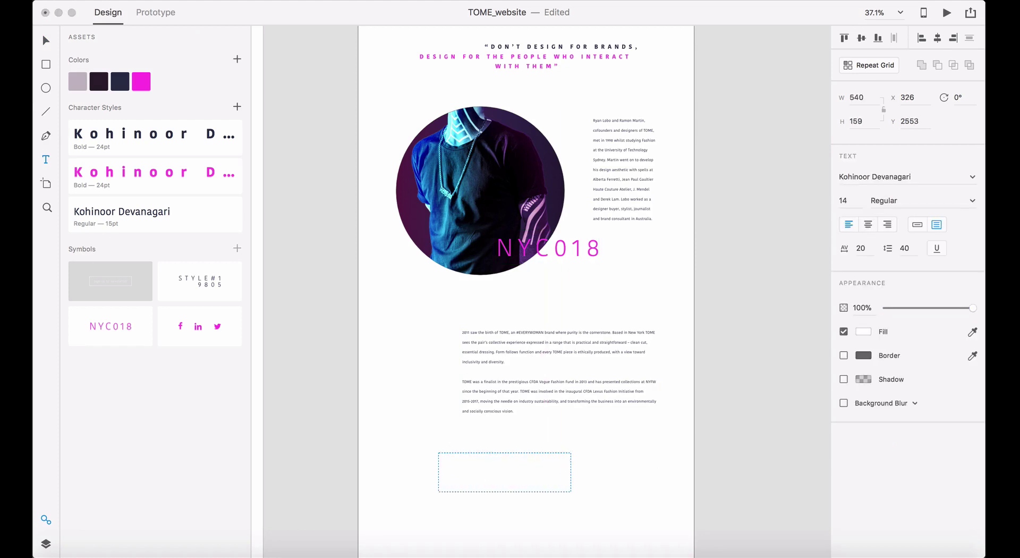
{"action": "key", "text": "Escape"}
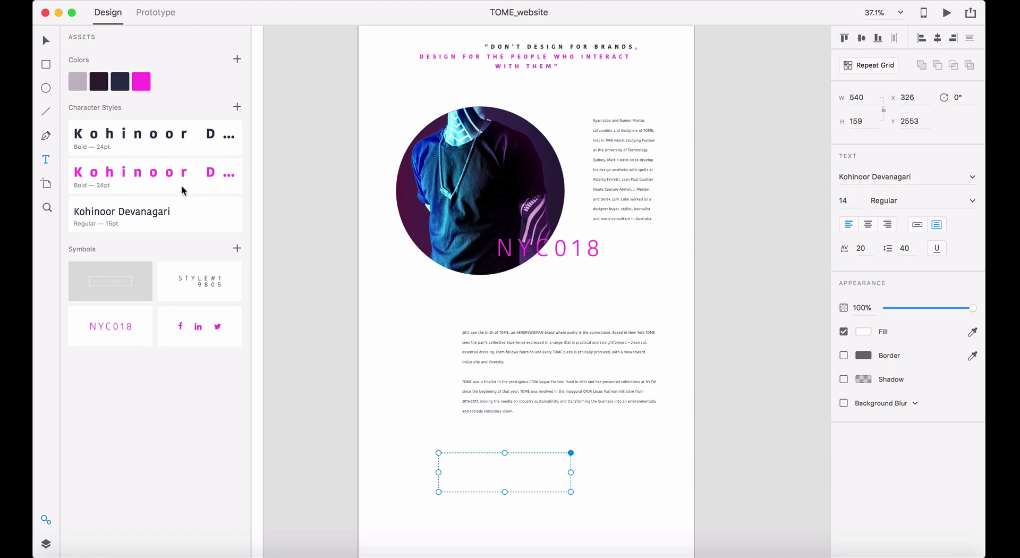
{"action": "left_click", "coordinate": [182, 187]}
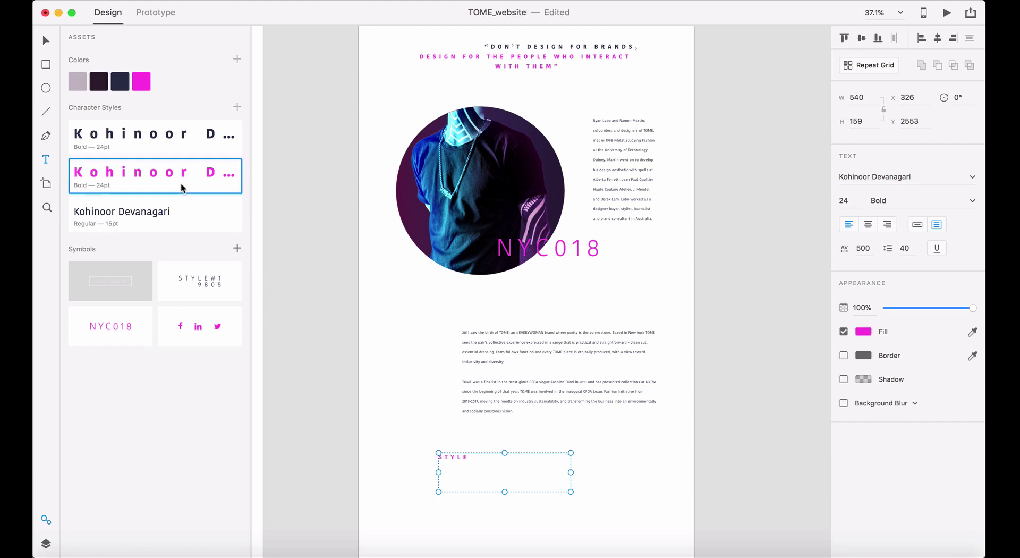
- Set the STYLE text's font size to 60
{"action": "left_click", "coordinate": [845, 200]}
{"action": "type", "text": "60"}
{"action": "key", "text": "Return"}
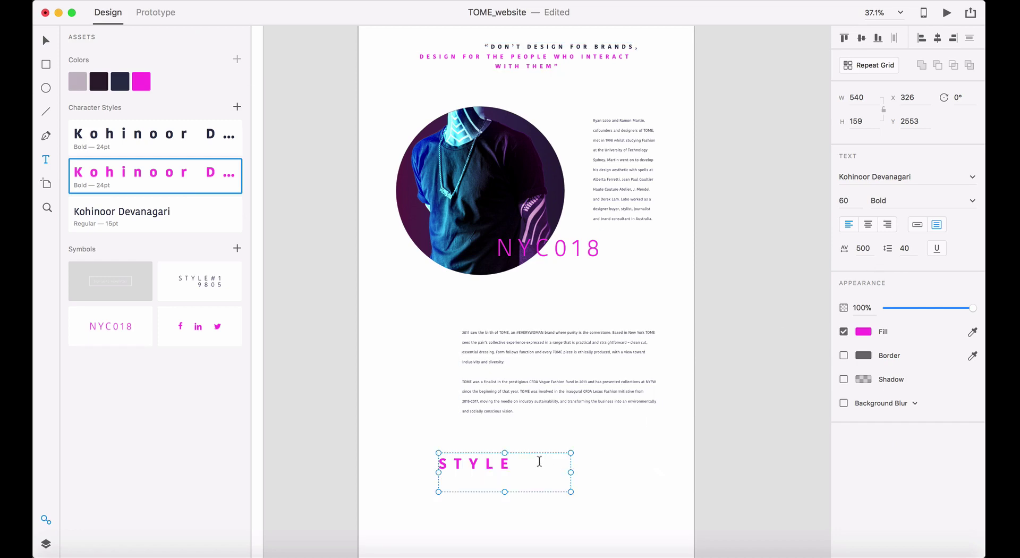
- Set the STYLE text to Medium weight at size 80 and save its formatting as a new character style
{"action": "left_click_drag", "start_coordinate": [533, 469], "coordinate": [397, 469]}
{"action": "double_click", "coordinate": [481, 464]}
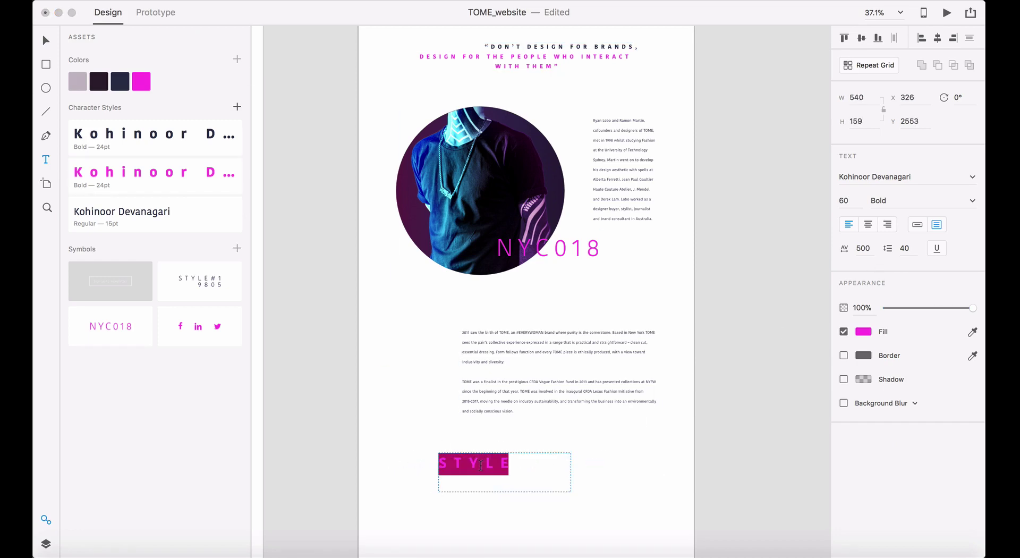
{"action": "left_click", "coordinate": [972, 200]}
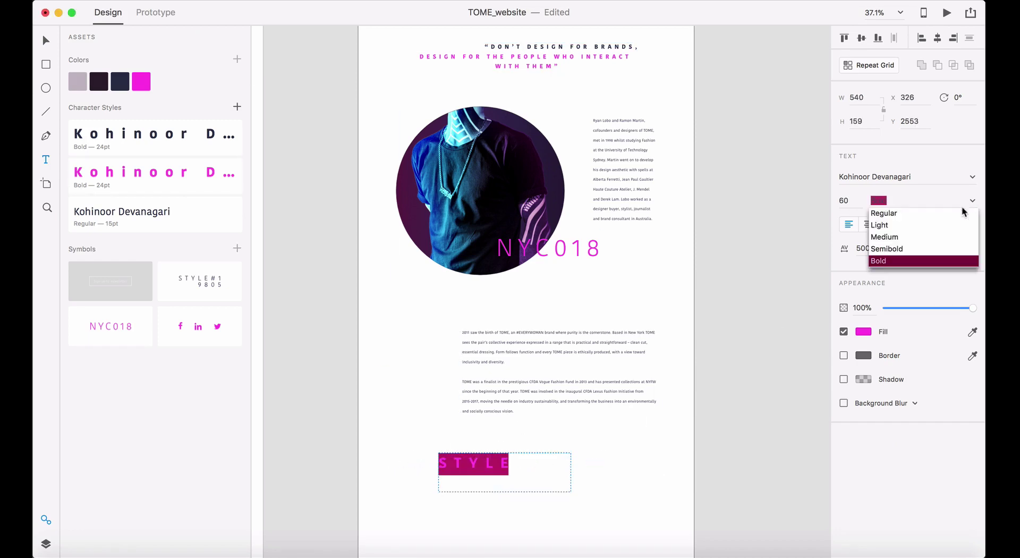
{"action": "left_click", "coordinate": [910, 237]}
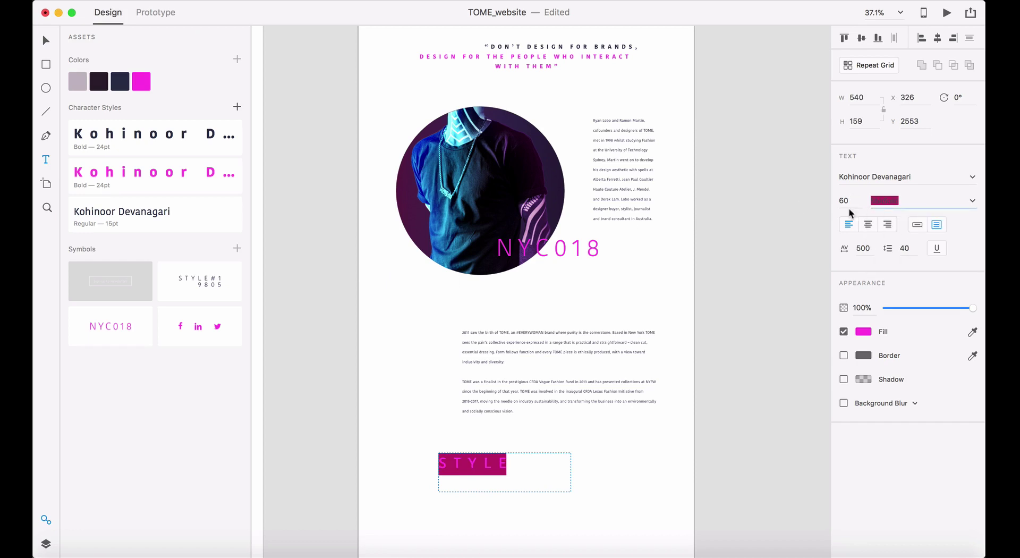
{"action": "type", "text": "8"}
{"action": "key", "text": "Return"}
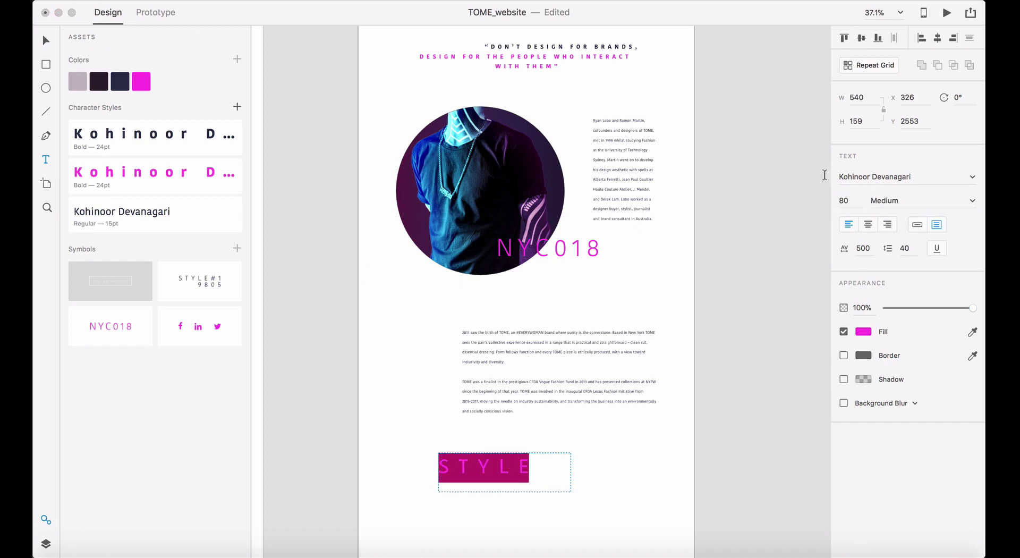
{"action": "left_click", "coordinate": [237, 108]}
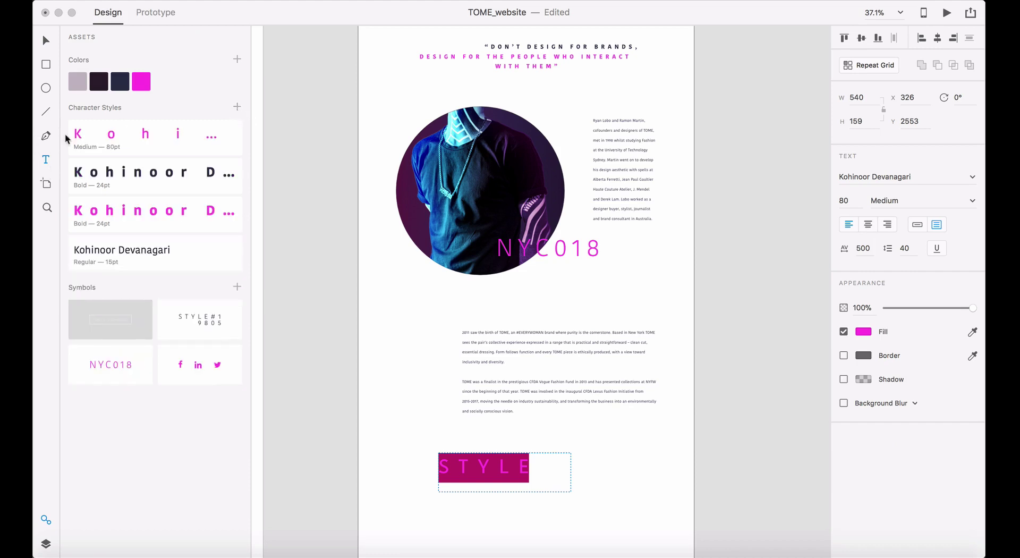
- Rotate the STYLE text area to 270° and fit it beside the lower paragraphs at X 194.5, Y 1988.5, sized 421 by 144 px
{"action": "left_click", "coordinate": [44, 41]}
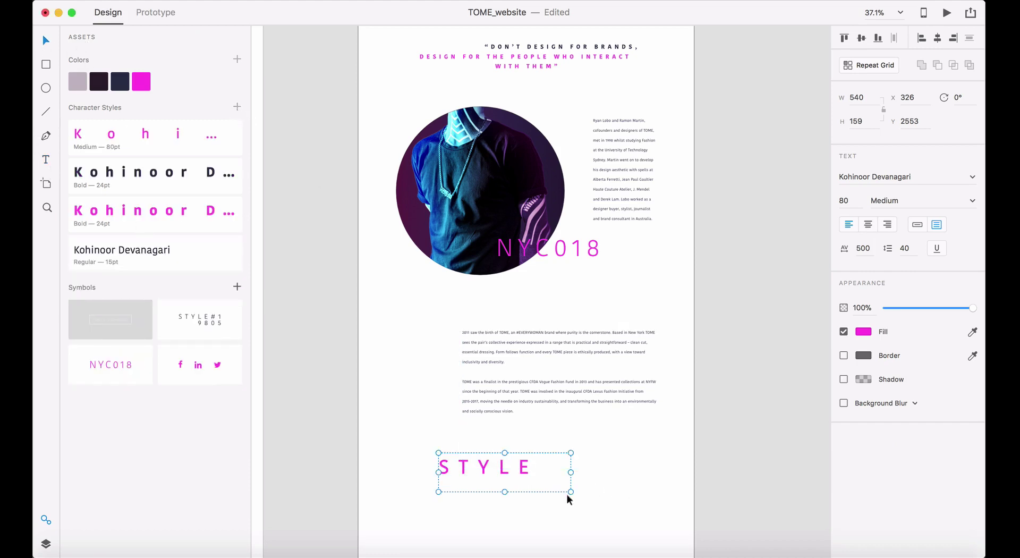
{"action": "left_click_drag", "start_coordinate": [574, 495], "coordinate": [524, 406]}
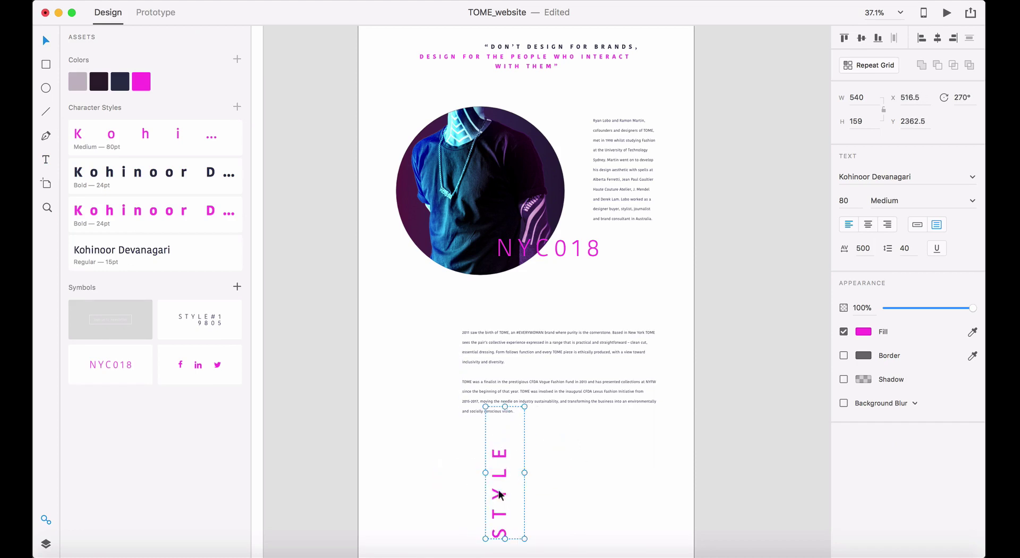
{"action": "left_click_drag", "start_coordinate": [503, 491], "coordinate": [424, 377]}
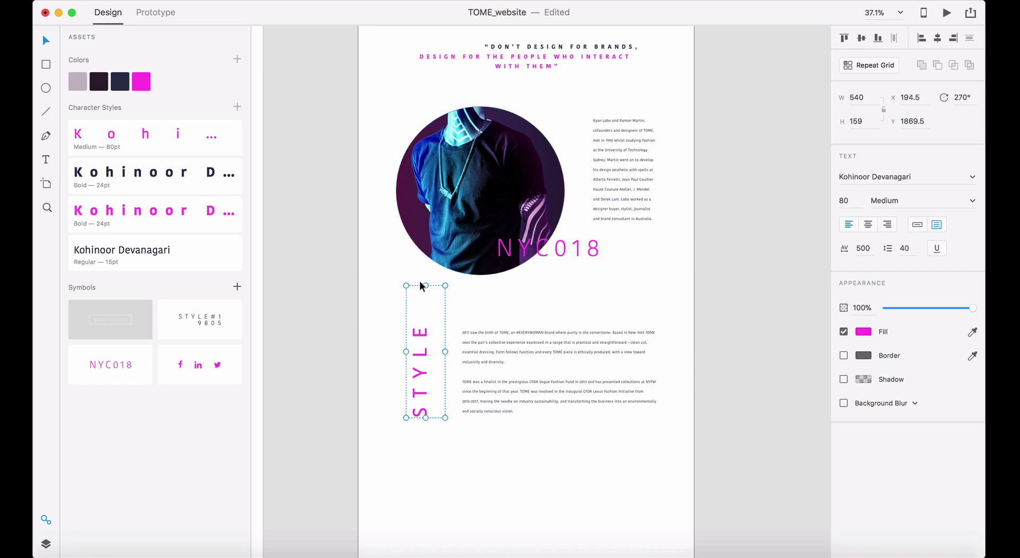
{"action": "left_click_drag", "start_coordinate": [444, 286], "coordinate": [441, 315]}
- Review the About page layout and compare its hero image with the one on the neighbouring homepage artboard
{"action": "scroll", "coordinate": [409, 79], "scroll_direction": "up", "scroll_amount": 10}
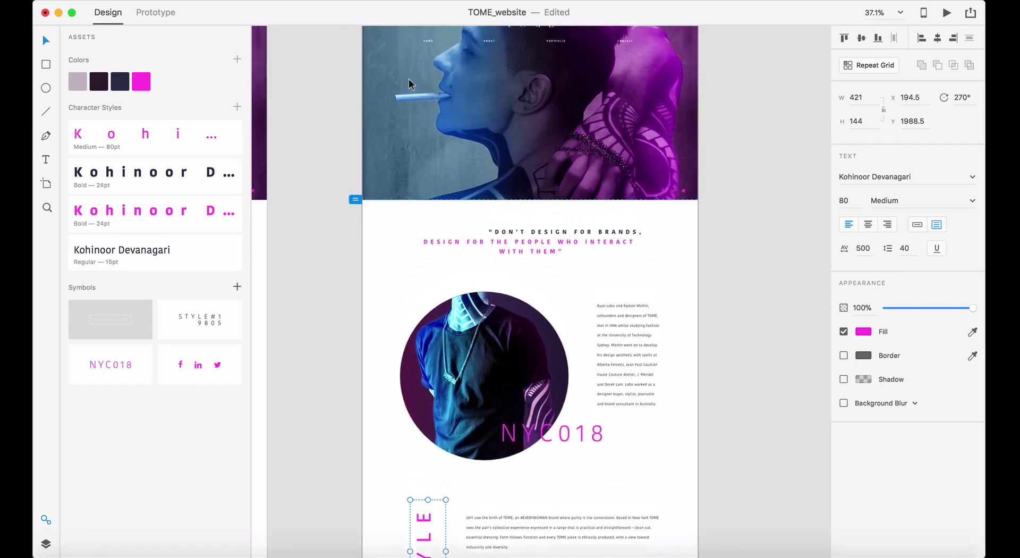
{"action": "scroll", "coordinate": [494, 395], "scroll_direction": "down", "scroll_amount": 12}
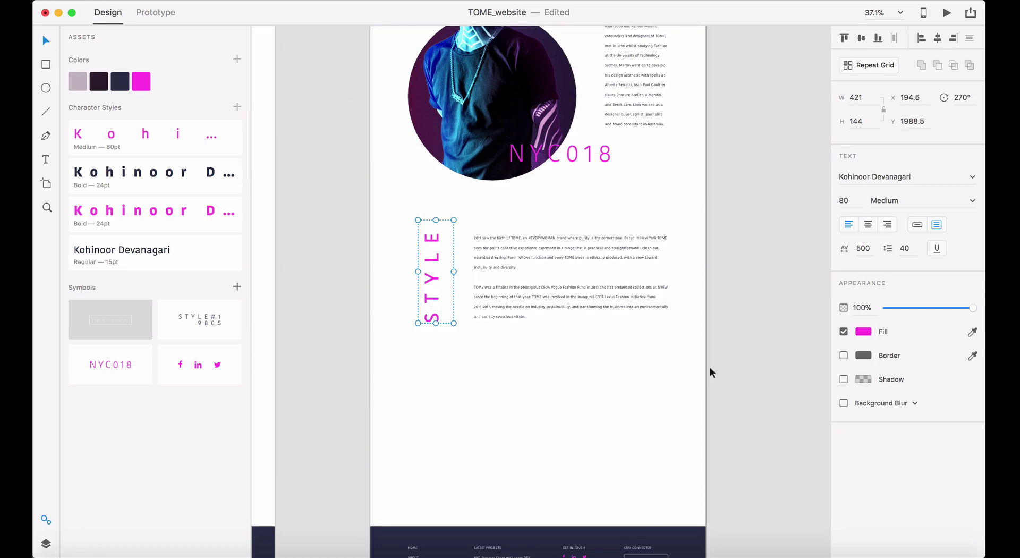
{"action": "scroll", "coordinate": [581, 245], "scroll_direction": "up", "scroll_amount": 11}
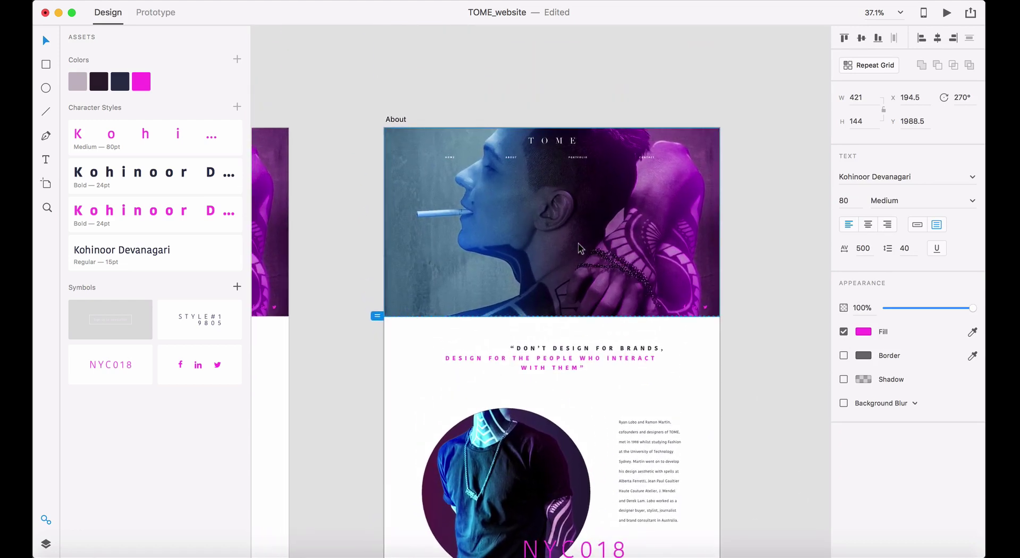
{"action": "left_click", "coordinate": [396, 119]}
{"action": "scroll", "coordinate": [542, 309], "scroll_direction": "left", "scroll_amount": 3}
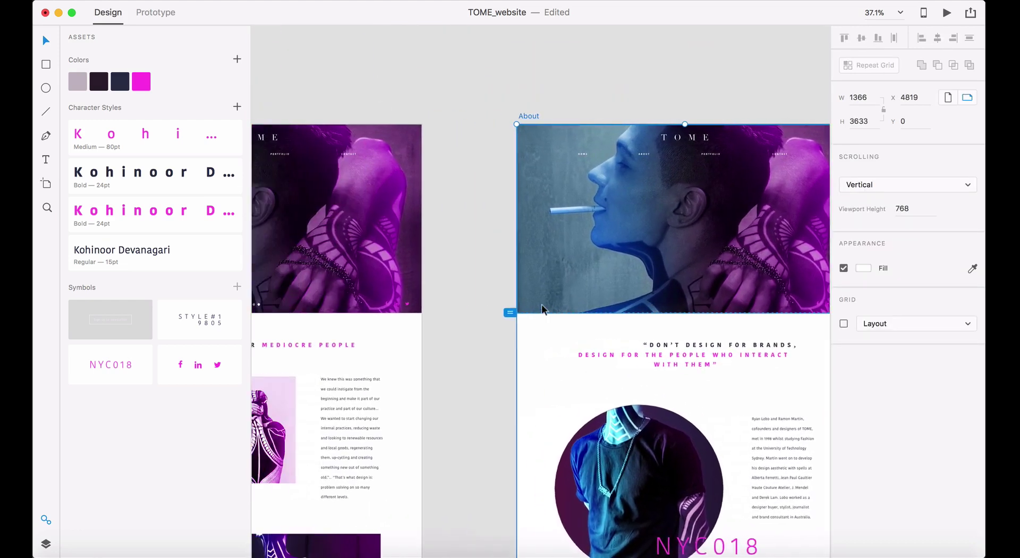
{"action": "scroll", "coordinate": [542, 309], "scroll_direction": "left", "scroll_amount": 5}
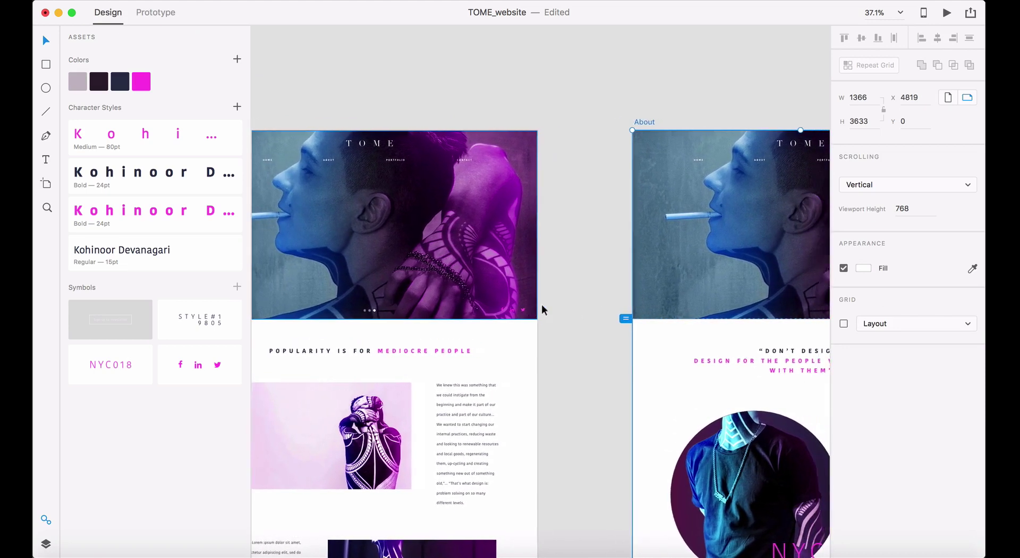
{"action": "scroll", "coordinate": [543, 309], "scroll_direction": "right", "scroll_amount": 6}
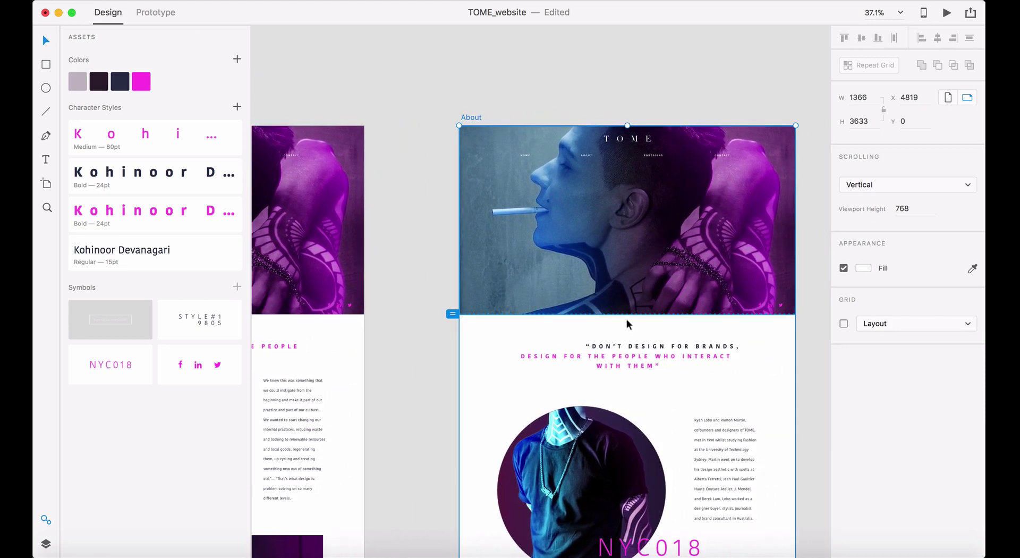
{"action": "scroll", "coordinate": [627, 324], "scroll_direction": "right", "scroll_amount": 1}
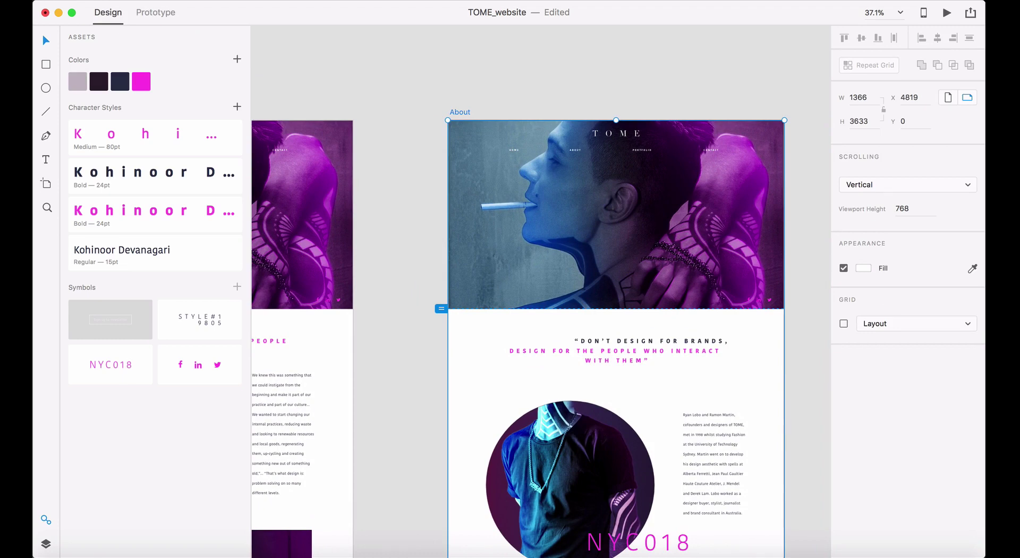
- Replace the About page's hero image with TOME_portfolio_3.jpg from the Jpegs folder in Finder
{"action": "left_click", "coordinate": [616, 239]}
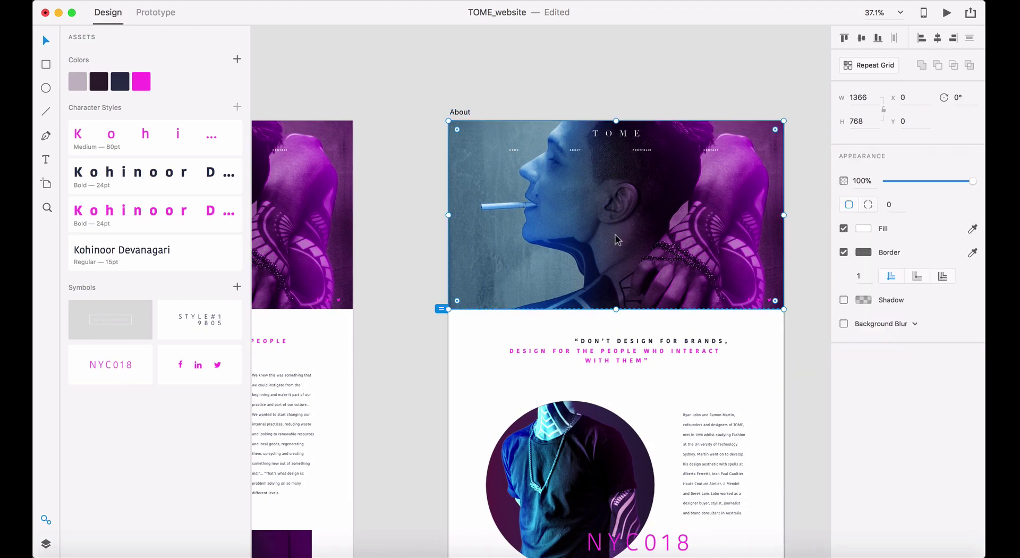
{"action": "key", "text": "super+Tab"}
{"action": "key", "text": "super+Tab"}
{"action": "key", "text": "super+Tab"}
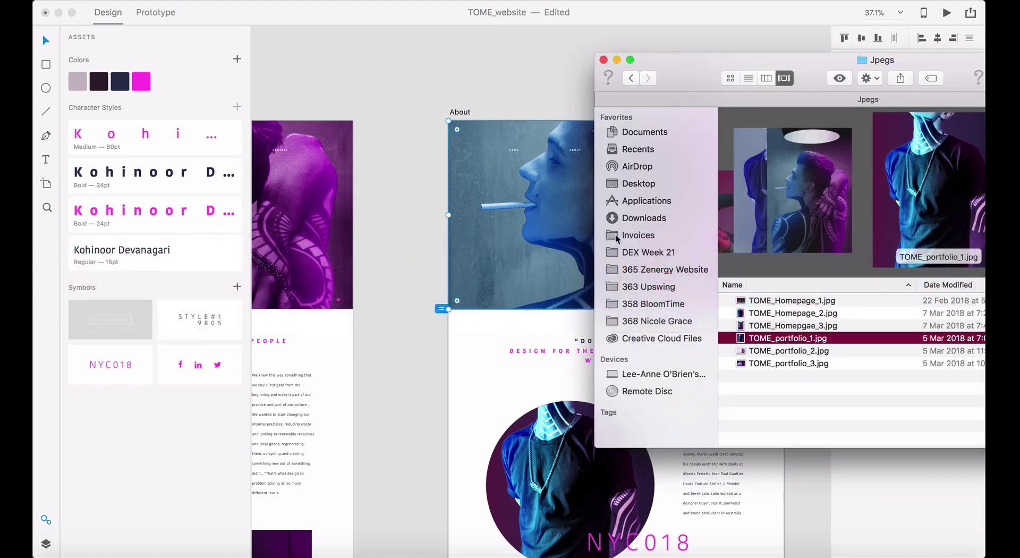
{"action": "left_click", "coordinate": [766, 354]}
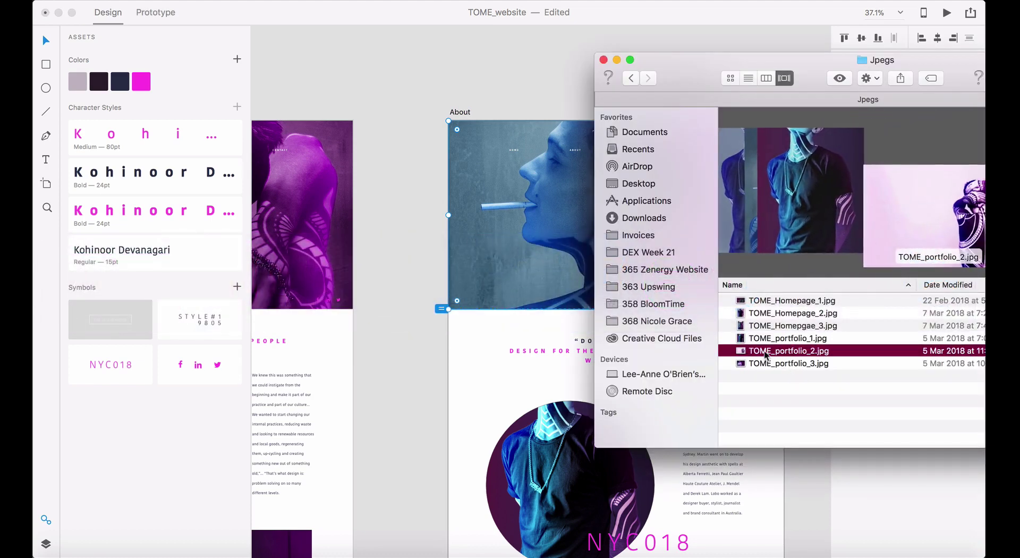
{"action": "left_click", "coordinate": [756, 365]}
{"action": "left_click_drag", "start_coordinate": [755, 364], "coordinate": [522, 227]}
{"action": "left_click", "coordinate": [557, 100]}
- Shorten the lower two-paragraph text area on the About page to a height of 419 px
{"action": "scroll", "coordinate": [629, 254], "scroll_direction": "down", "scroll_amount": 5}
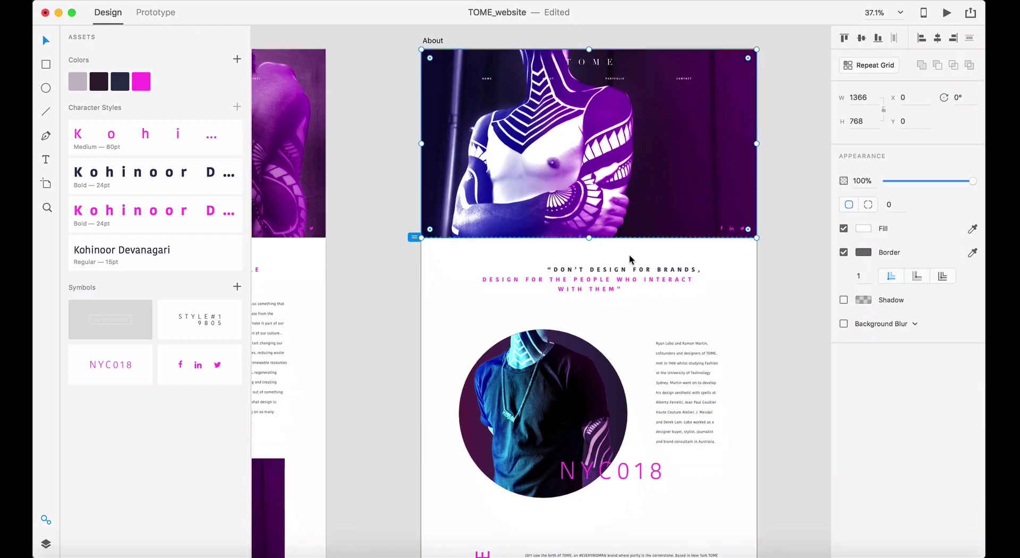
{"action": "scroll", "coordinate": [631, 256], "scroll_direction": "up", "scroll_amount": 4}
{"action": "scroll", "coordinate": [631, 256], "scroll_direction": "up", "scroll_amount": 1}
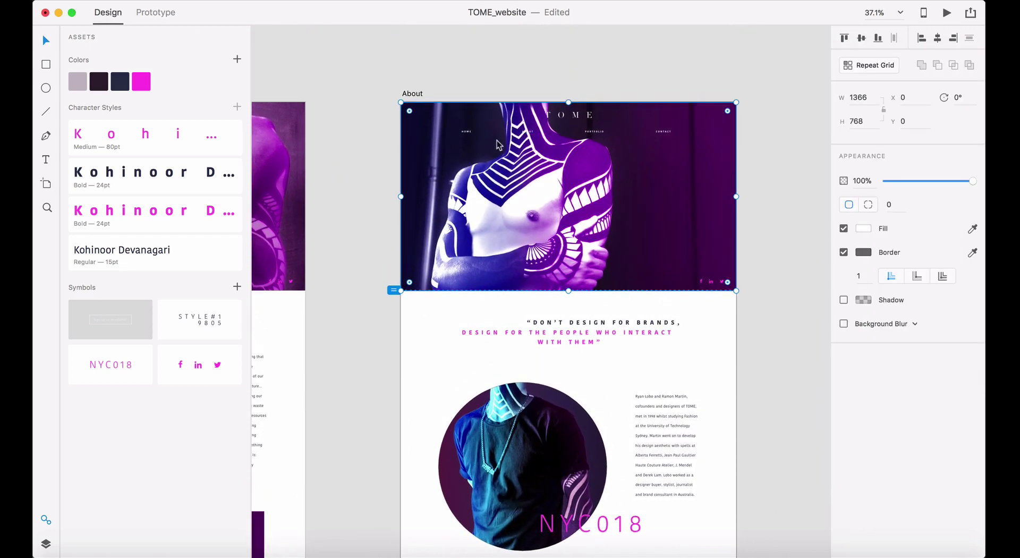
{"action": "scroll", "coordinate": [592, 438], "scroll_direction": "down", "scroll_amount": 5}
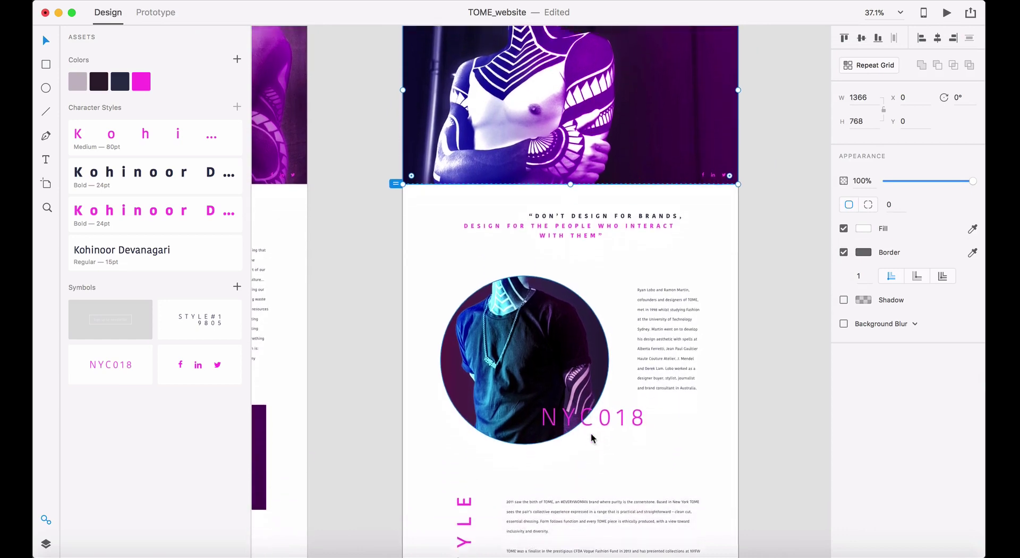
{"action": "scroll", "coordinate": [591, 438], "scroll_direction": "down", "scroll_amount": 4}
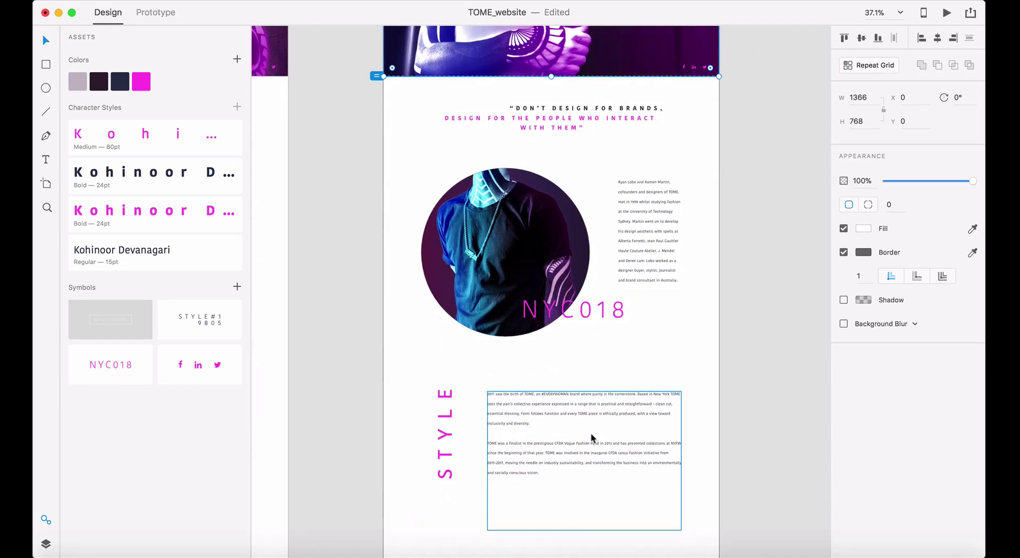
{"action": "left_click", "coordinate": [584, 408]}
{"action": "left_click_drag", "start_coordinate": [586, 473], "coordinate": [584, 438]}
- Move the entire About page footer, including its links and lower band, up to sit just below the paragraphs
{"action": "key", "text": "super+minus"}
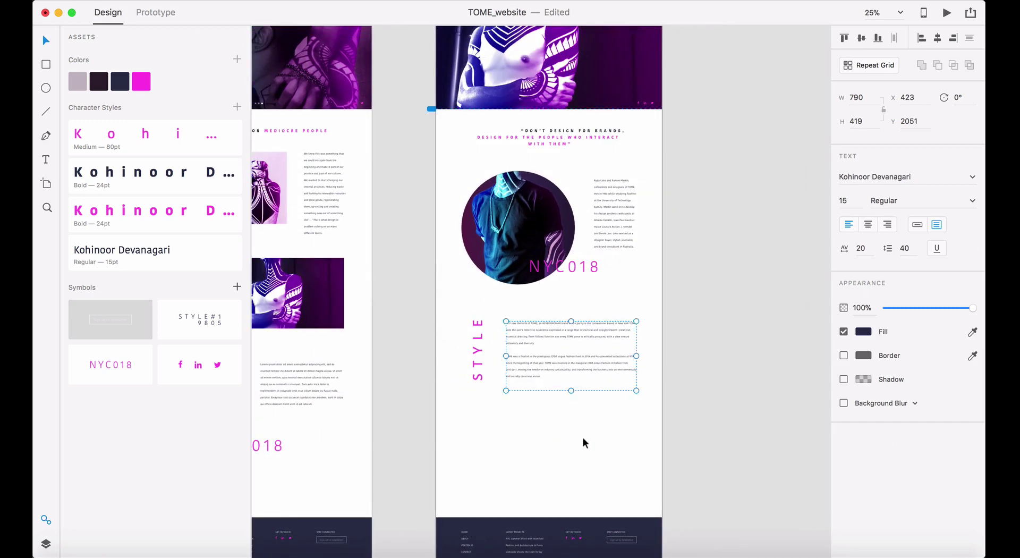
{"action": "scroll", "coordinate": [583, 438], "scroll_direction": "down", "scroll_amount": 3}
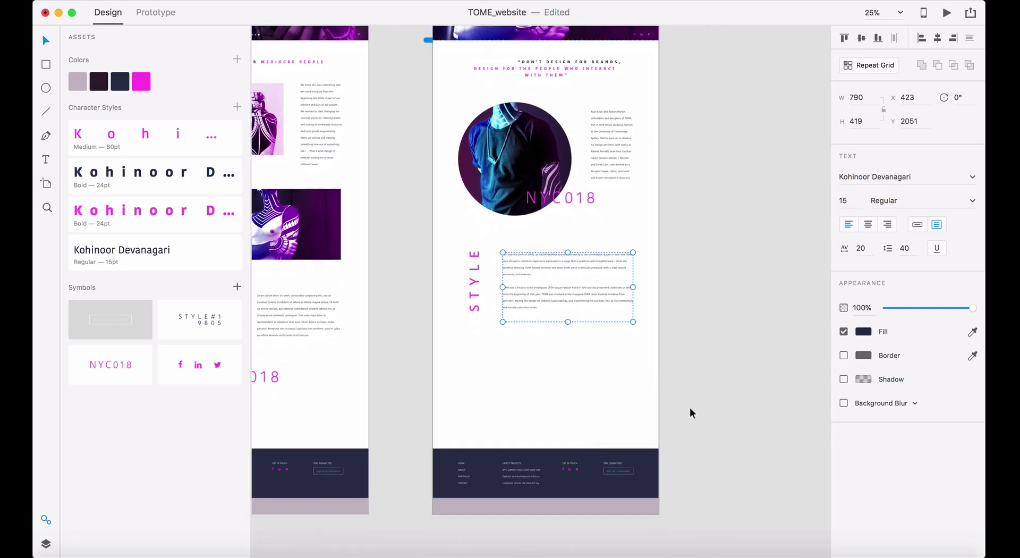
{"action": "left_click_drag", "start_coordinate": [690, 408], "coordinate": [406, 524]}
{"action": "left_click_drag", "start_coordinate": [583, 485], "coordinate": [581, 381]}
{"action": "left_click", "coordinate": [586, 506]}
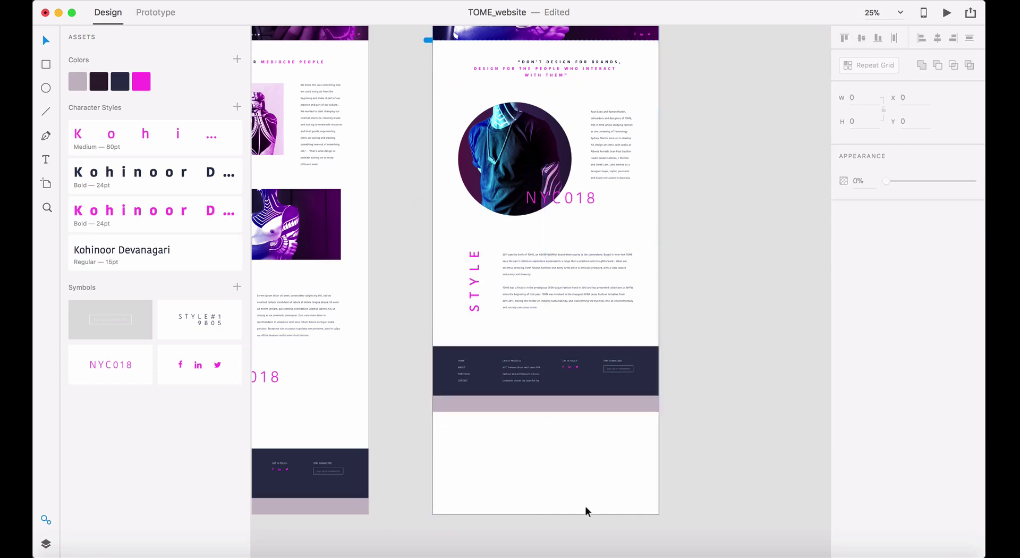
- Shorten the About artboard to a height of 3007 px so that it ends at the footer
{"action": "scroll", "coordinate": [585, 500], "scroll_direction": "up", "scroll_amount": 9}
{"action": "left_click", "coordinate": [468, 115]}
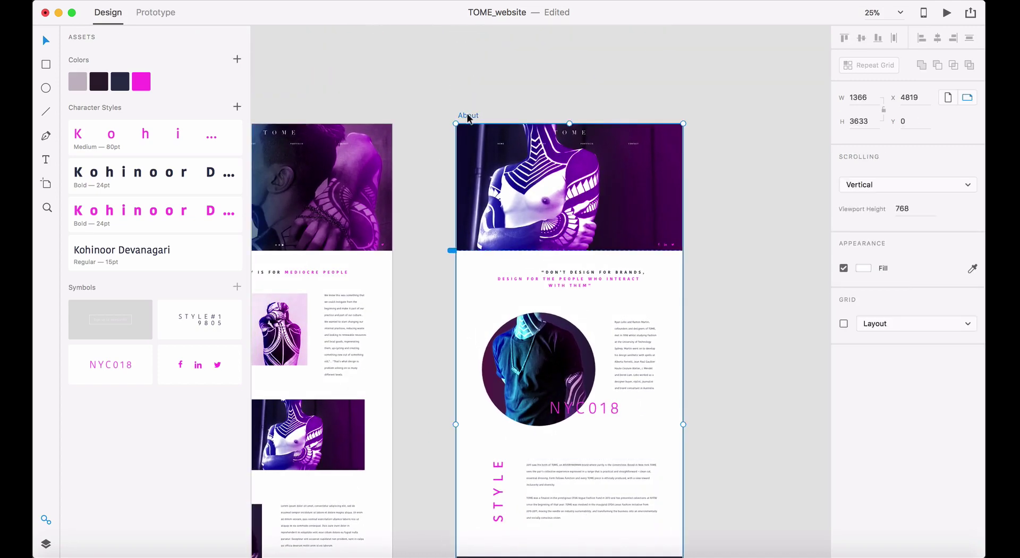
{"action": "scroll", "coordinate": [525, 419], "scroll_direction": "down", "scroll_amount": 12}
{"action": "left_click_drag", "start_coordinate": [556, 443], "coordinate": [555, 339]}
{"action": "scroll", "coordinate": [555, 339], "scroll_direction": "up", "scroll_amount": 14}
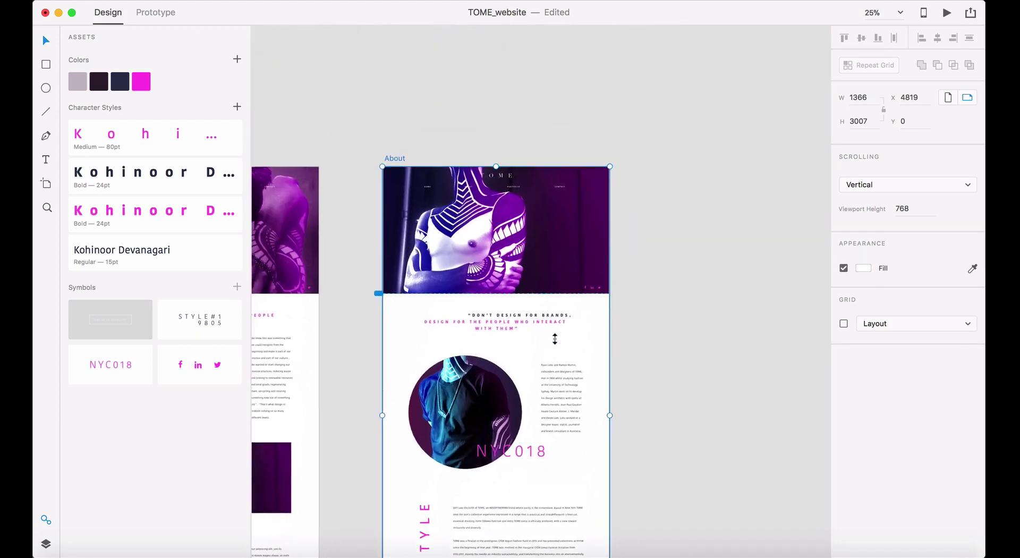
{"action": "left_click", "coordinate": [687, 302]}
- Duplicate the About artboard
{"action": "scroll", "coordinate": [378, 211], "scroll_direction": "right", "scroll_amount": 2}
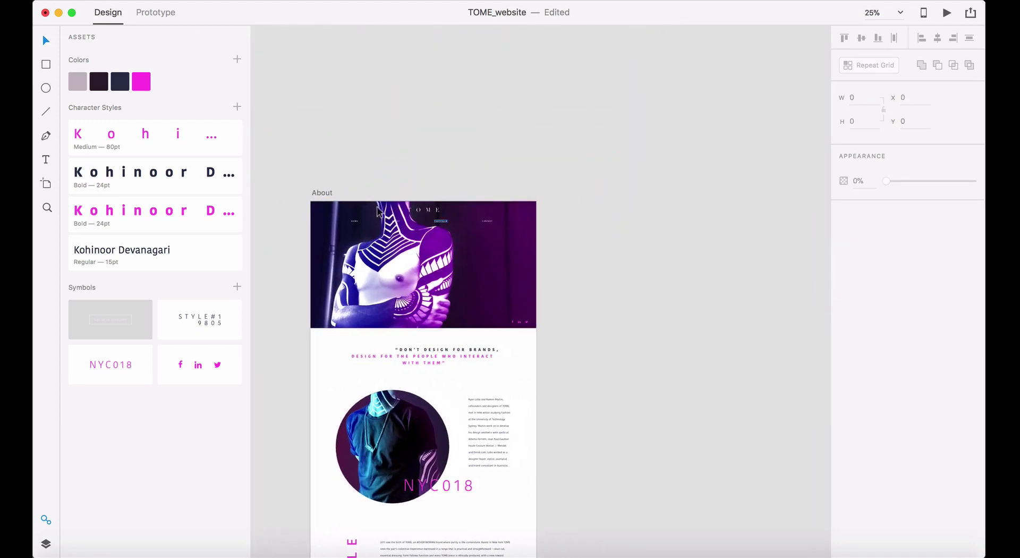
{"action": "left_click", "coordinate": [325, 192]}
{"action": "key", "text": "super+d"}
{"action": "left_click", "coordinate": [648, 182]}
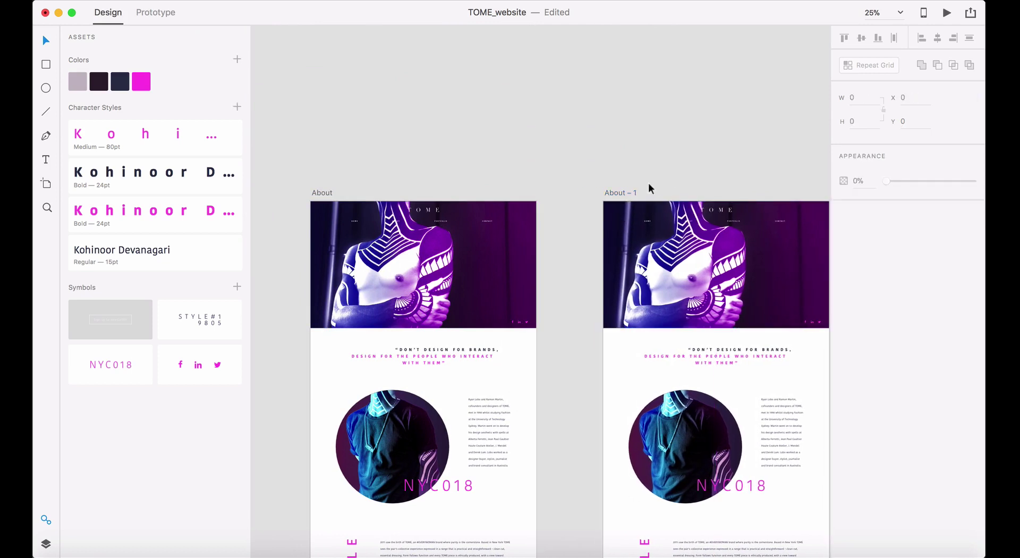
- Rename the duplicated artboard PORTFOLIO
{"action": "double_click", "coordinate": [624, 192]}
{"action": "type", "text": "PORET"}
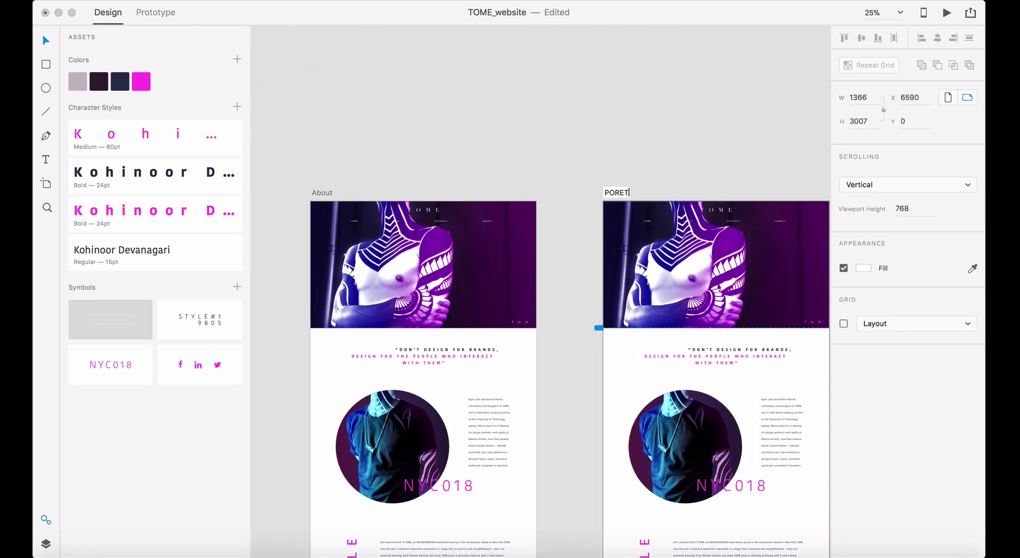
{"action": "type", "text": "FOLIO"}
{"action": "key", "text": "Return"}
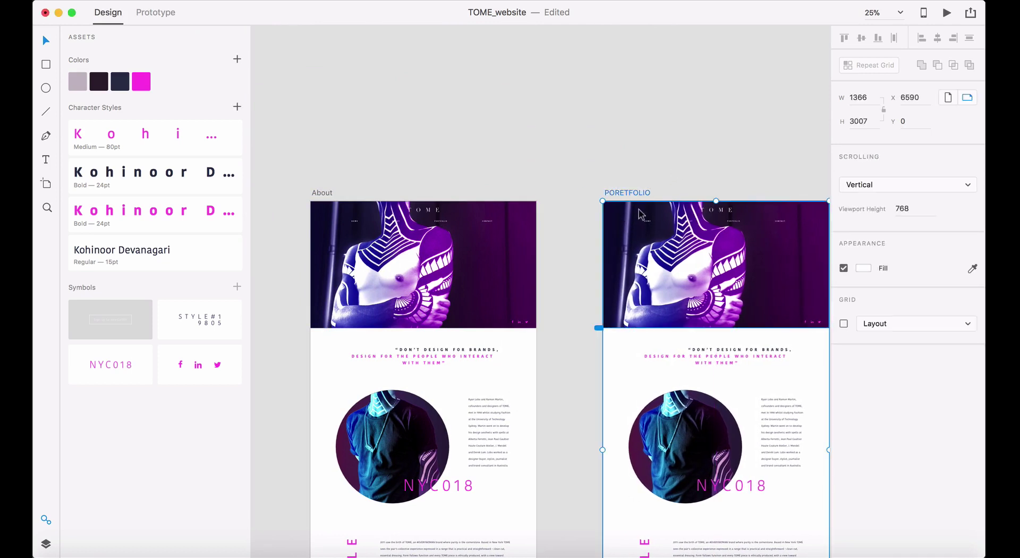
{"action": "double_click", "coordinate": [629, 192]}
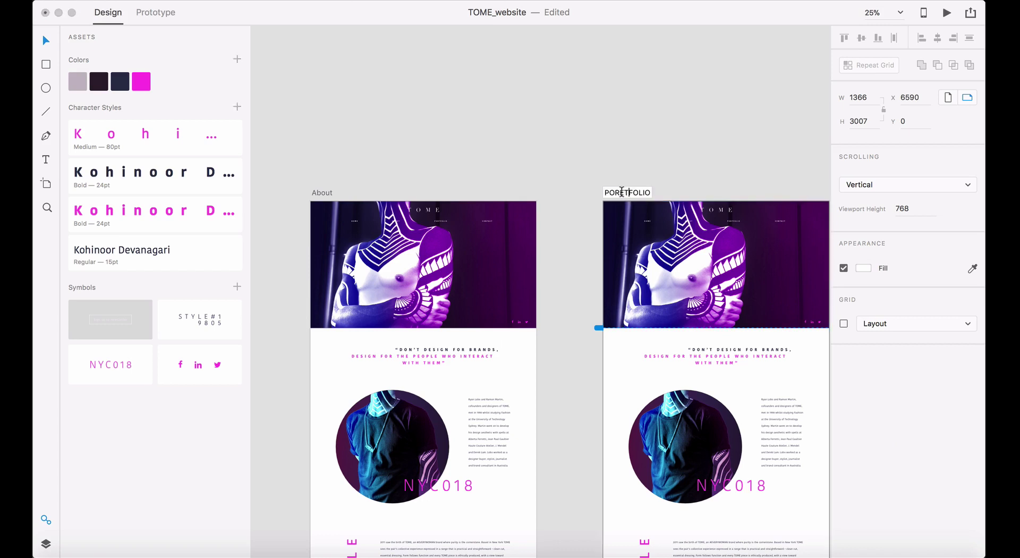
{"action": "left_click_drag", "start_coordinate": [620, 191], "coordinate": [626, 191]}
{"action": "key", "text": "BackSpace"}
{"action": "key", "text": "Return"}
- Delete all text and images between the hero image and the footer on the PORTFOLIO artboard
{"action": "scroll", "coordinate": [711, 373], "scroll_direction": "down", "scroll_amount": 5}
{"action": "scroll", "coordinate": [711, 373], "scroll_direction": "right", "scroll_amount": 5}
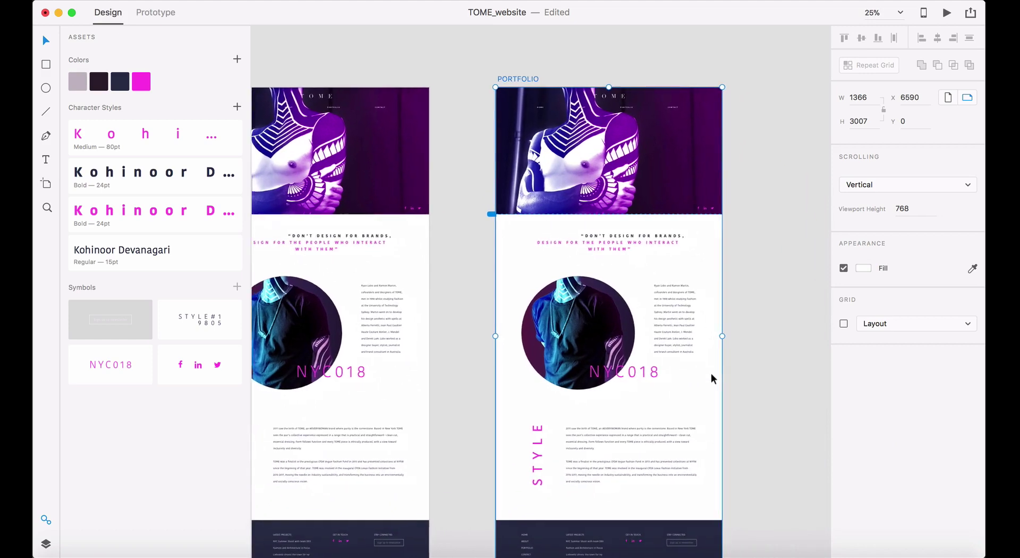
{"action": "scroll", "coordinate": [711, 373], "scroll_direction": "right", "scroll_amount": 3}
{"action": "scroll", "coordinate": [711, 373], "scroll_direction": "up", "scroll_amount": 1}
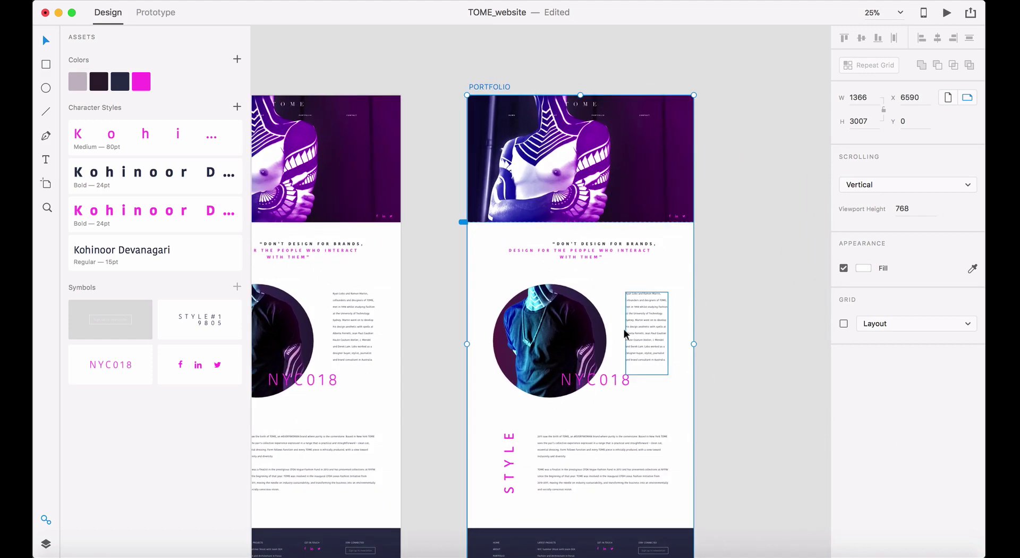
{"action": "scroll", "coordinate": [624, 329], "scroll_direction": "down", "scroll_amount": 3}
{"action": "left_click_drag", "start_coordinate": [733, 448], "coordinate": [476, 193]}
{"action": "key", "text": "BackSpace"}
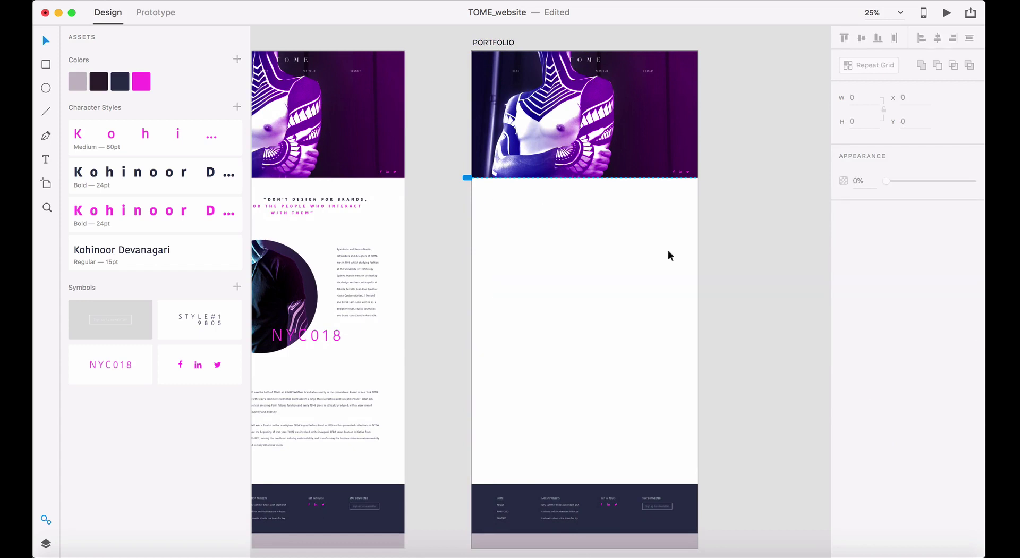
- Reduce the height of the PORTFOLIO page's hero image to 333 px, keeping its full width of 1366 px
{"action": "scroll", "coordinate": [711, 280], "scroll_direction": "up", "scroll_amount": 5}
{"action": "left_click", "coordinate": [611, 246]}
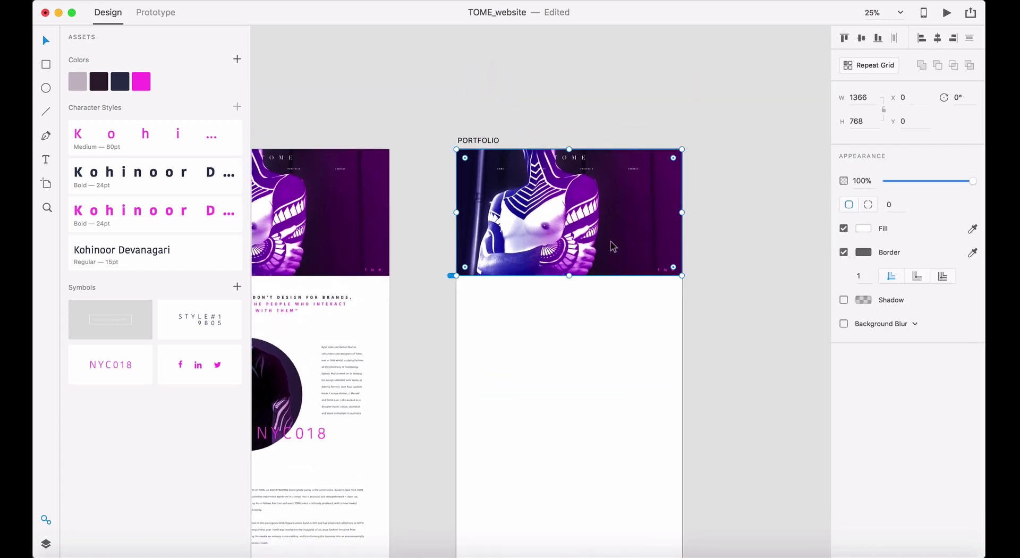
{"action": "left_click_drag", "start_coordinate": [569, 275], "coordinate": [567, 205]}
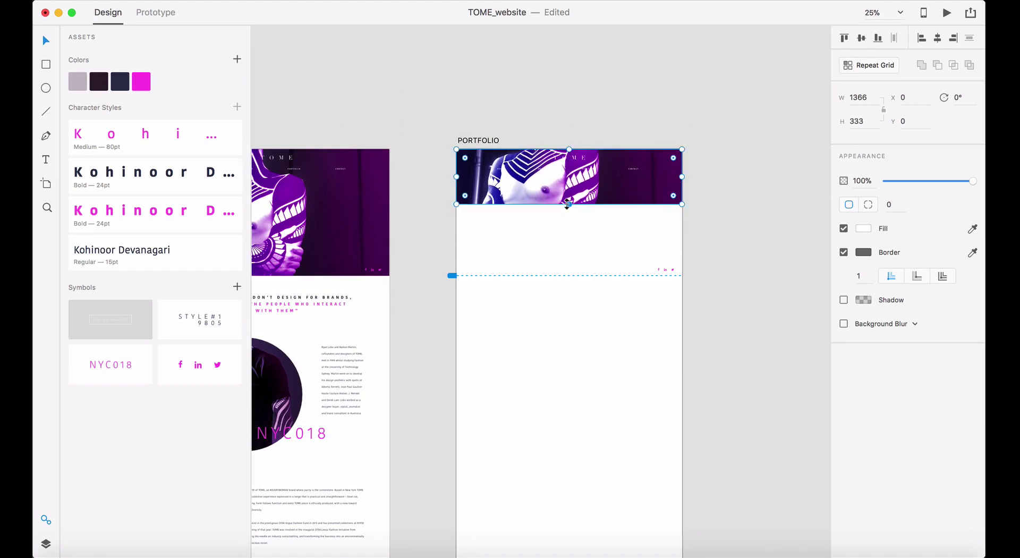
{"action": "scroll", "coordinate": [567, 206], "scroll_direction": "up", "scroll_amount": 1}
{"action": "scroll", "coordinate": [567, 205], "scroll_direction": "right", "scroll_amount": 1}
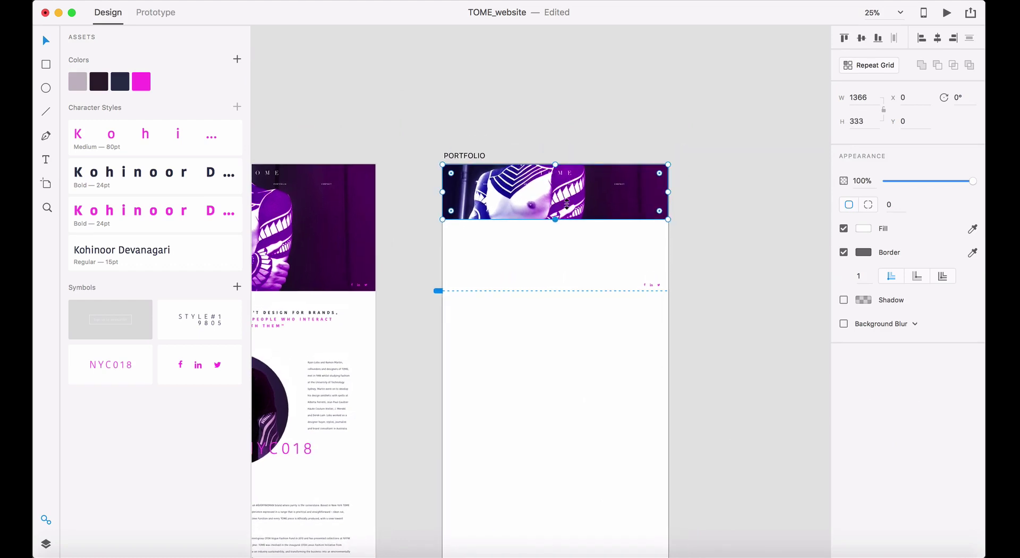
- Delete the hero image from the top of the PORTFOLIO page
{"action": "left_click", "coordinate": [655, 289]}
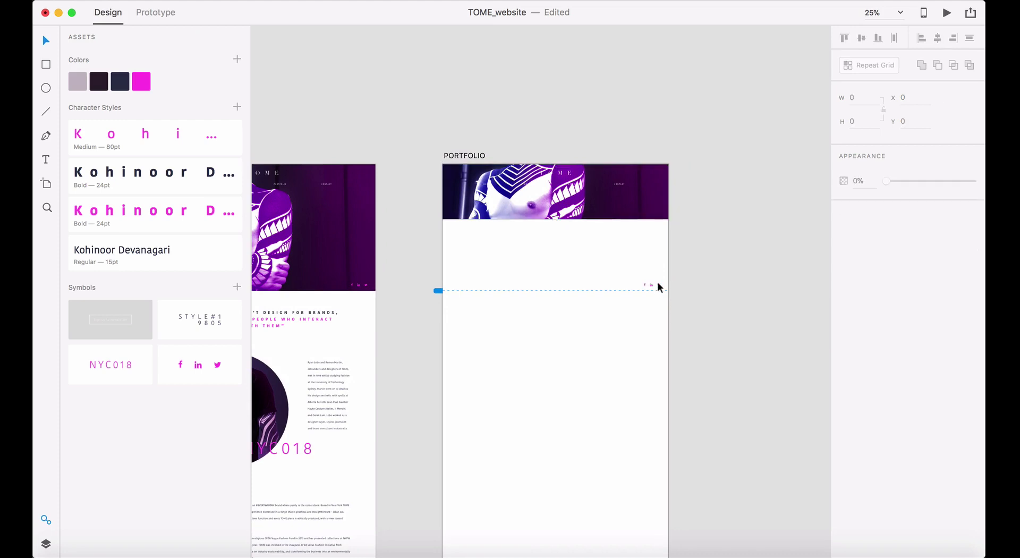
{"action": "key", "text": "z"}
{"action": "left_click_drag", "start_coordinate": [436, 307], "coordinate": [685, 161]}
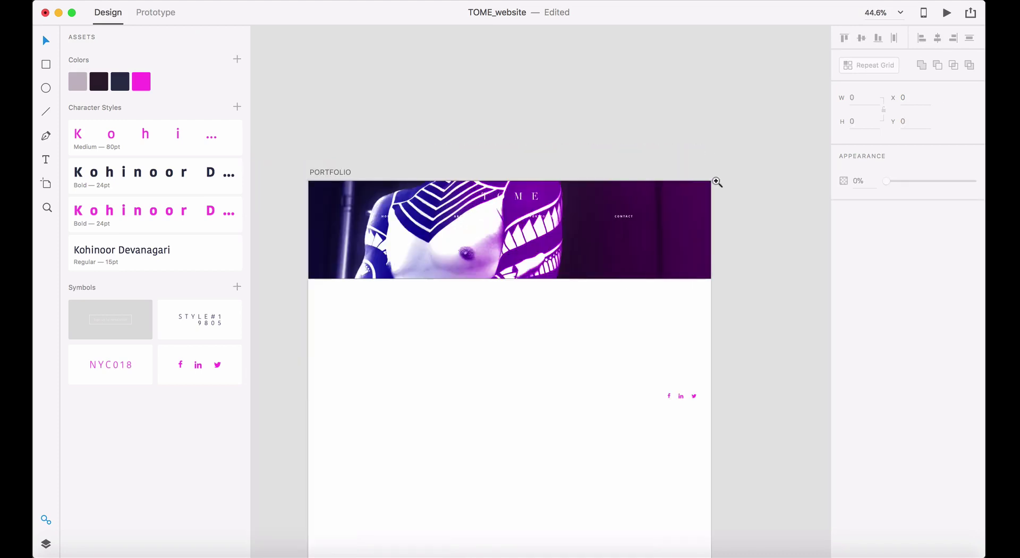
{"action": "left_click", "coordinate": [335, 259]}
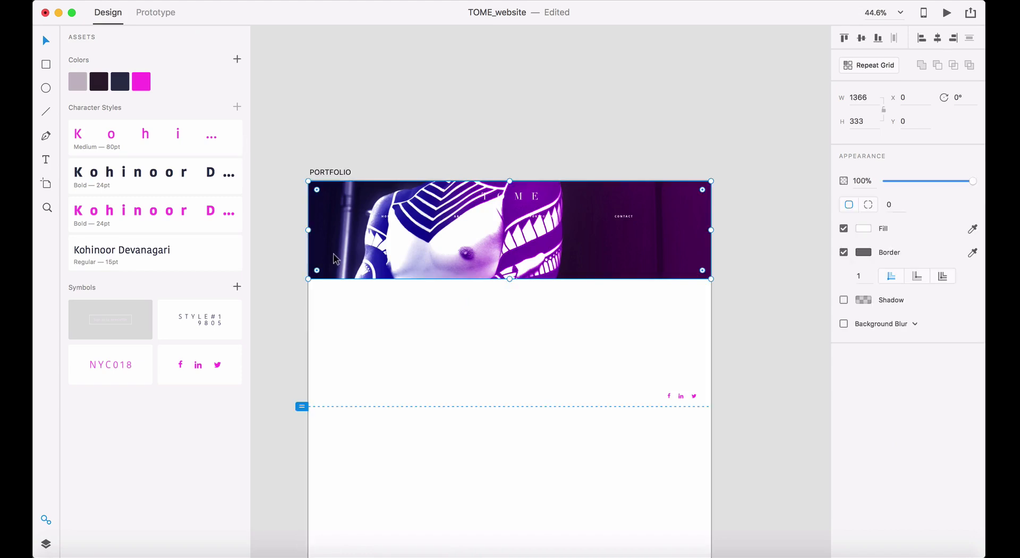
{"action": "key", "text": "Delete"}
- Draw a header rectangle across the full 1366 px width at the PORTFOLIO page's top and set its height to 305 px
{"action": "left_click", "coordinate": [45, 65]}
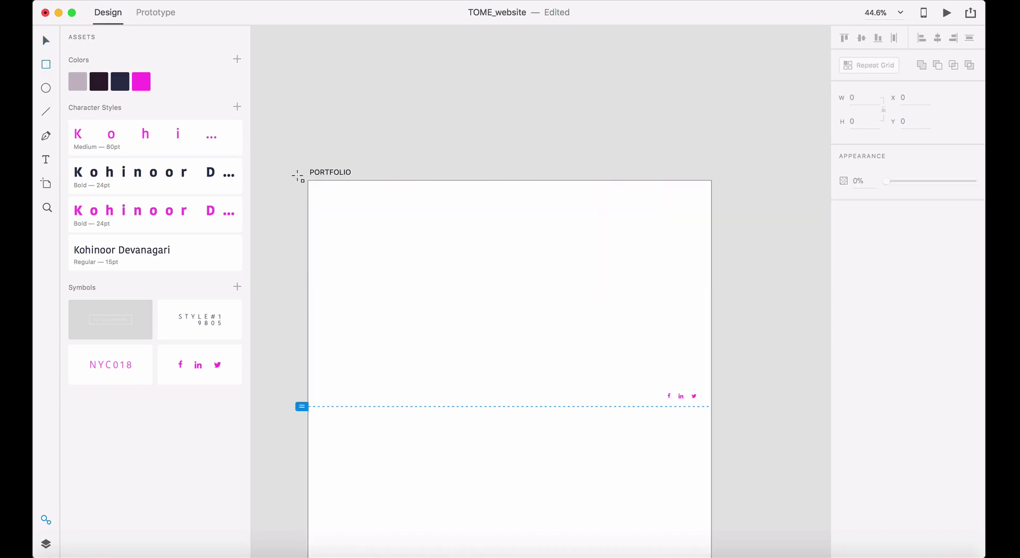
{"action": "mouse_move", "coordinate": [311, 183]}
{"action": "left_mouse_down"}
{"action": "mouse_move", "coordinate": [481, 279]}
{"action": "mouse_move", "coordinate": [520, 290]}
{"action": "mouse_move", "coordinate": [602, 309]}
{"action": "mouse_move", "coordinate": [711, 287]}
{"action": "left_mouse_up"}
{"action": "left_click_drag", "start_coordinate": [868, 120], "coordinate": [841, 124]}
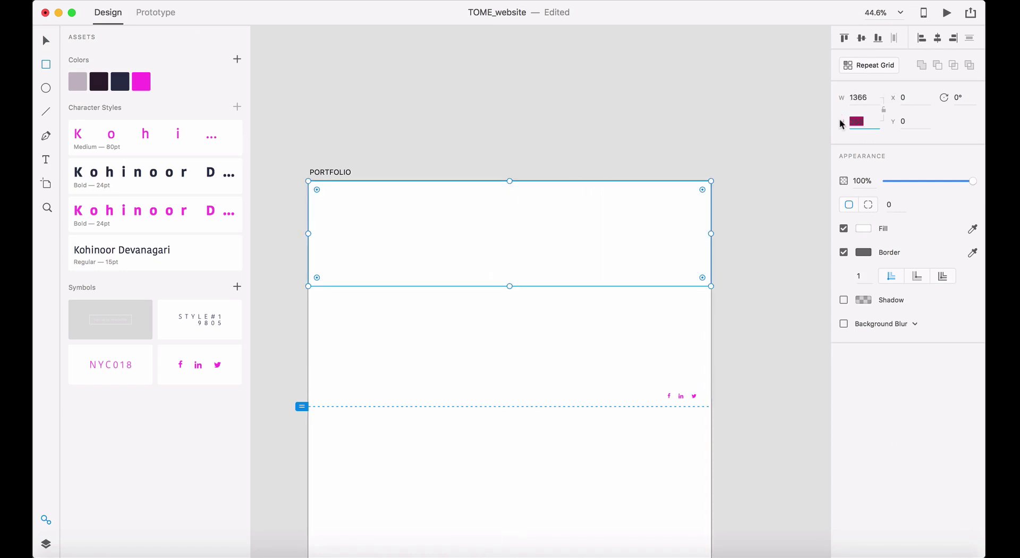
{"action": "type", "text": "305"}
{"action": "key", "text": "Return"}
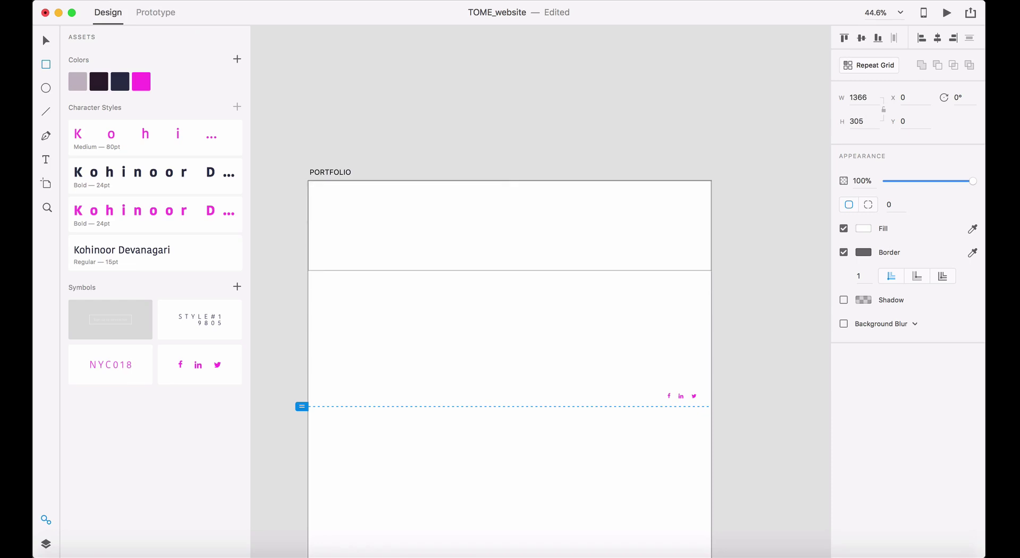
- Remove the header rectangle's border, fill it with the saved dark purple colour and send it behind the logo and navigation
{"action": "left_click", "coordinate": [844, 252]}
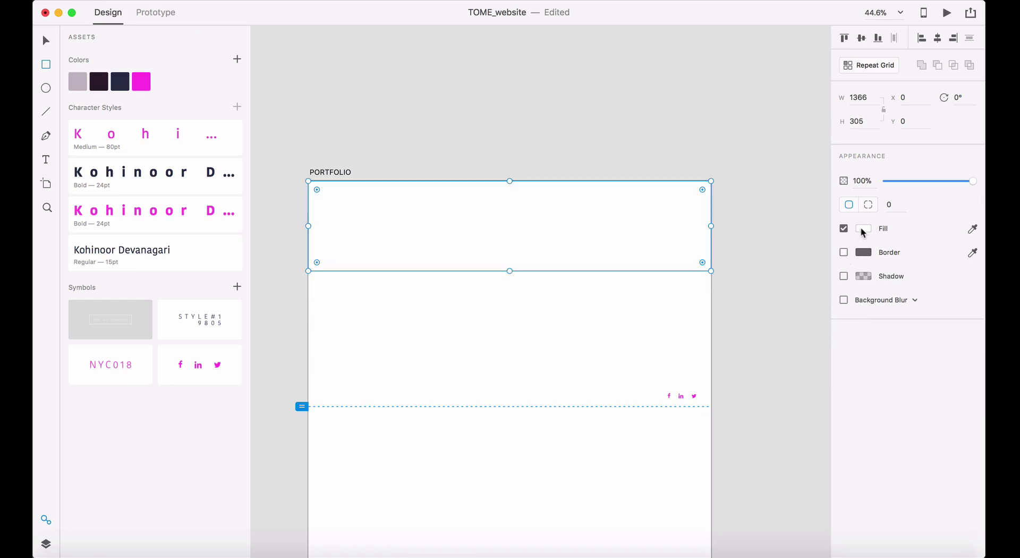
{"action": "left_click", "coordinate": [863, 229]}
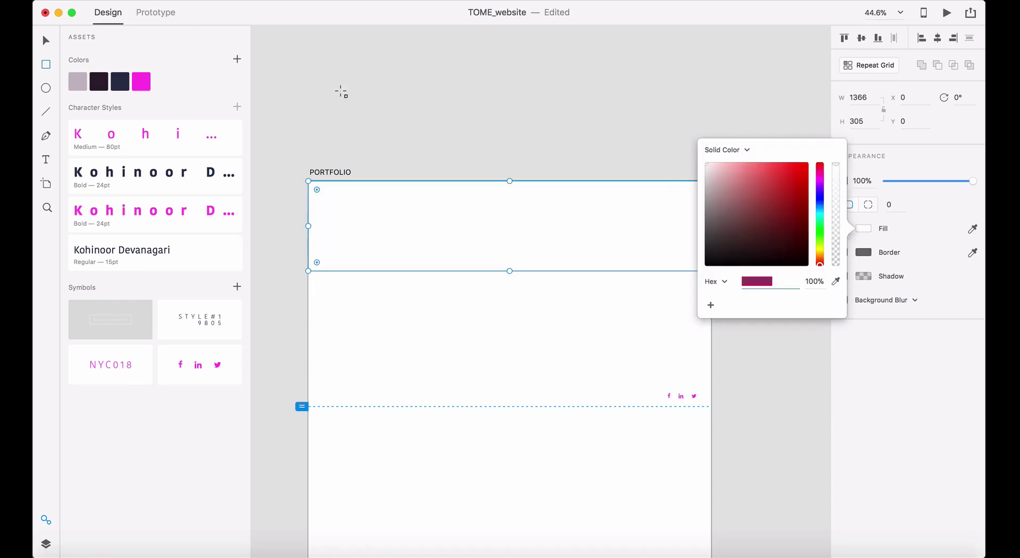
{"action": "left_click", "coordinate": [102, 83]}
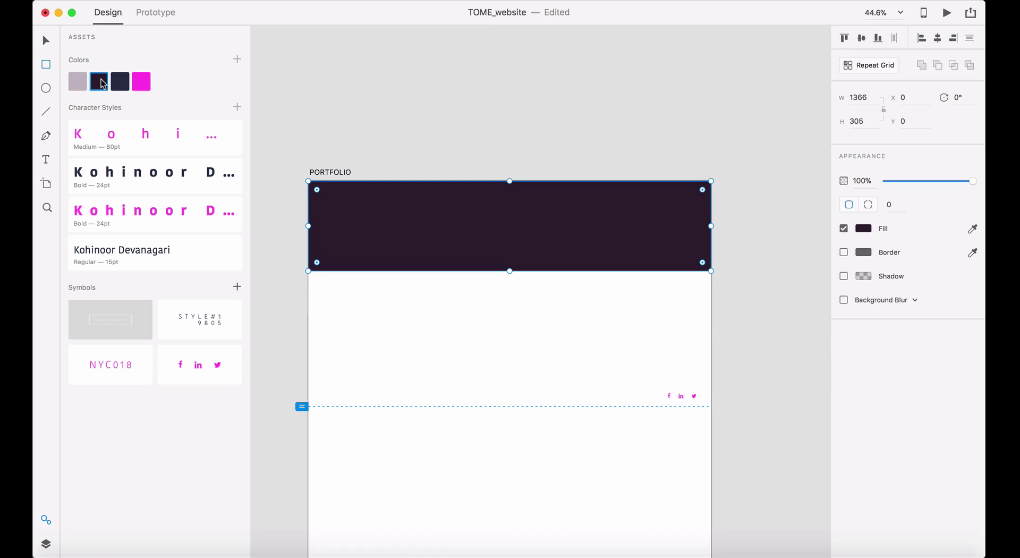
{"action": "key", "text": "super+shift+bracketleft"}
- Move the social media icons up into the lower right corner of the dark header, at about Y 255
{"action": "left_click", "coordinate": [46, 41]}
{"action": "left_click", "coordinate": [700, 140]}
{"action": "left_click", "coordinate": [683, 397]}
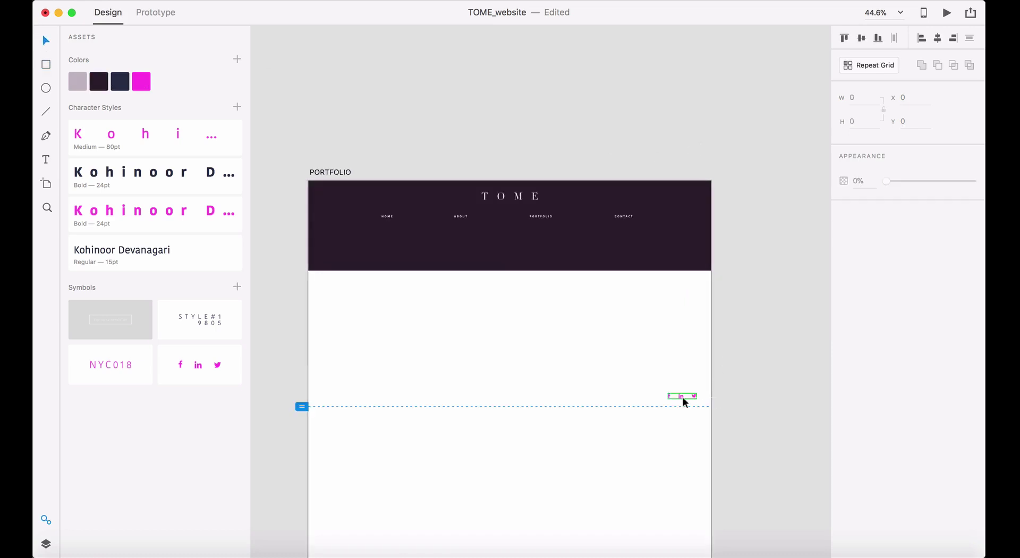
{"action": "left_click_drag", "start_coordinate": [693, 398], "coordinate": [695, 264]}
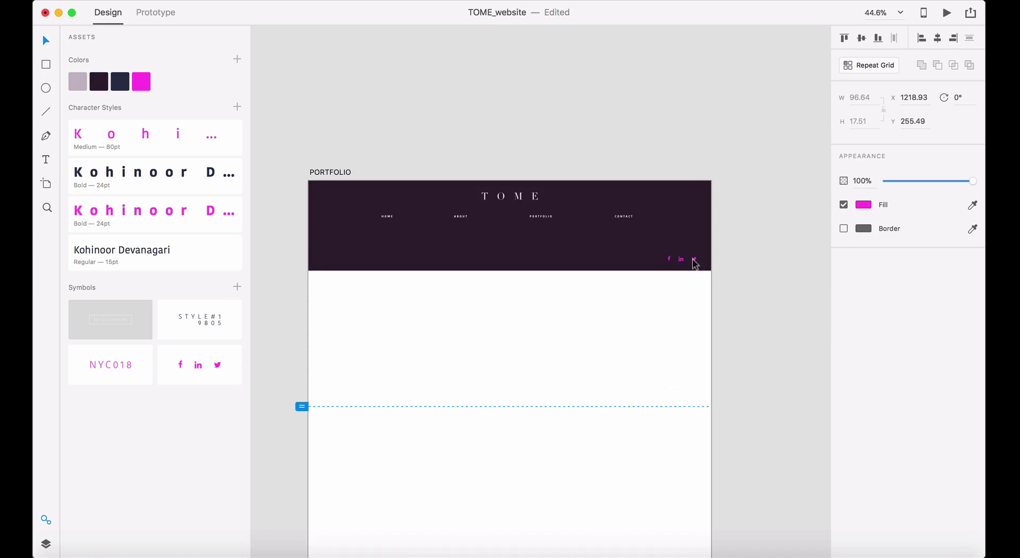
{"action": "left_click", "coordinate": [742, 269]}
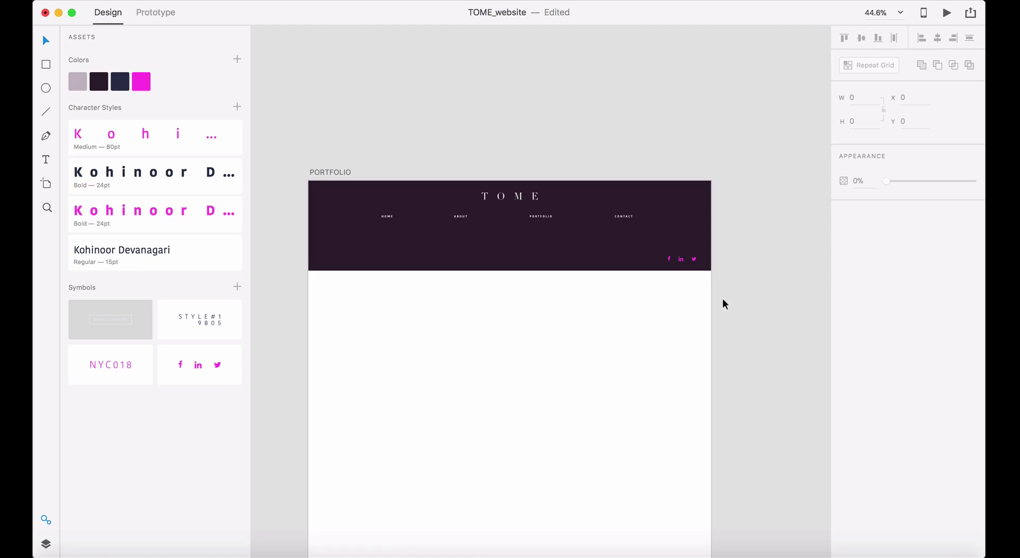
- Move the whole footer on the PORTFOLIO page up so that it starts at the viewport line
{"action": "scroll", "coordinate": [652, 328], "scroll_direction": "down", "scroll_amount": 3}
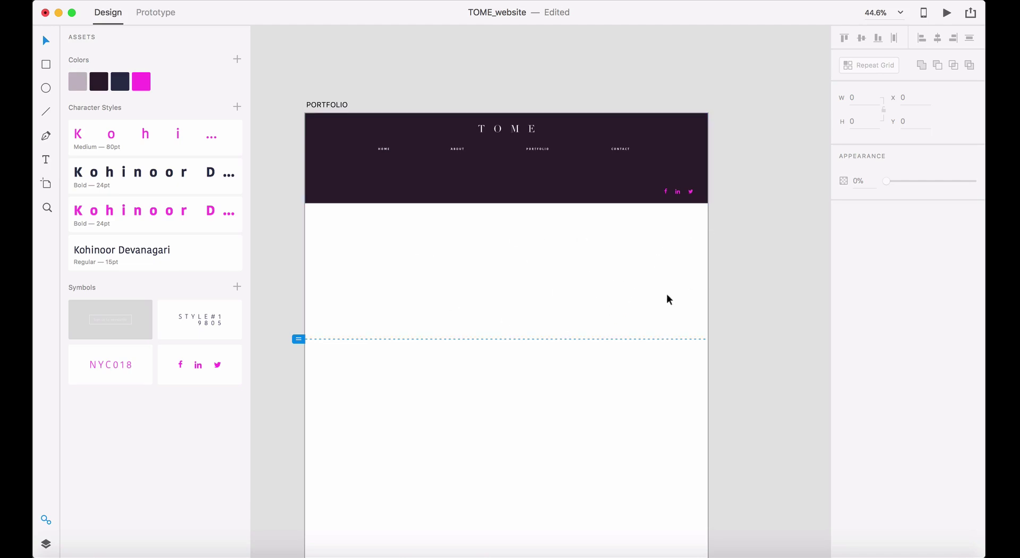
{"action": "scroll", "coordinate": [668, 295], "scroll_direction": "down", "scroll_amount": 2}
{"action": "scroll", "coordinate": [667, 294], "scroll_direction": "right", "scroll_amount": 1}
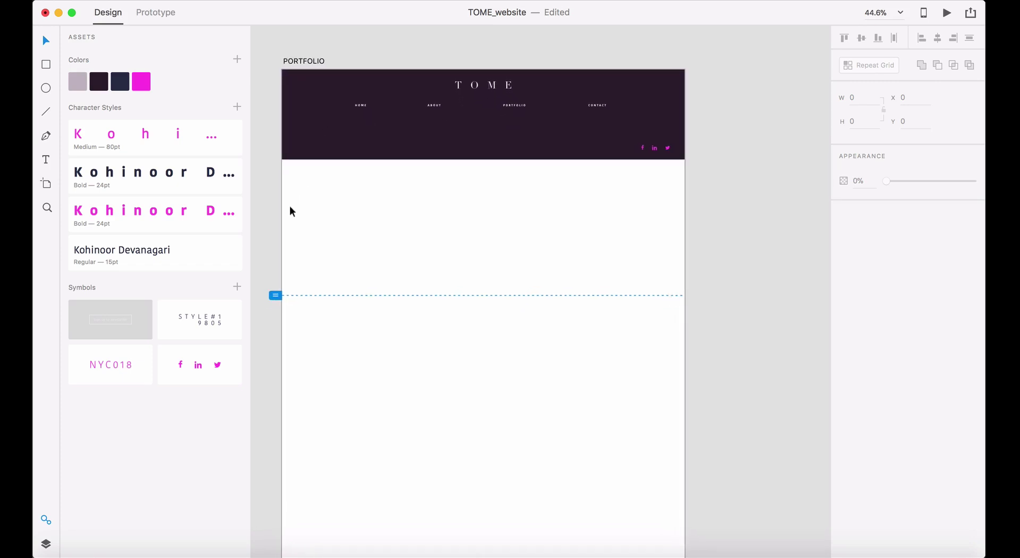
{"action": "right_click", "coordinate": [345, 308]}
{"action": "left_click", "coordinate": [303, 62]}
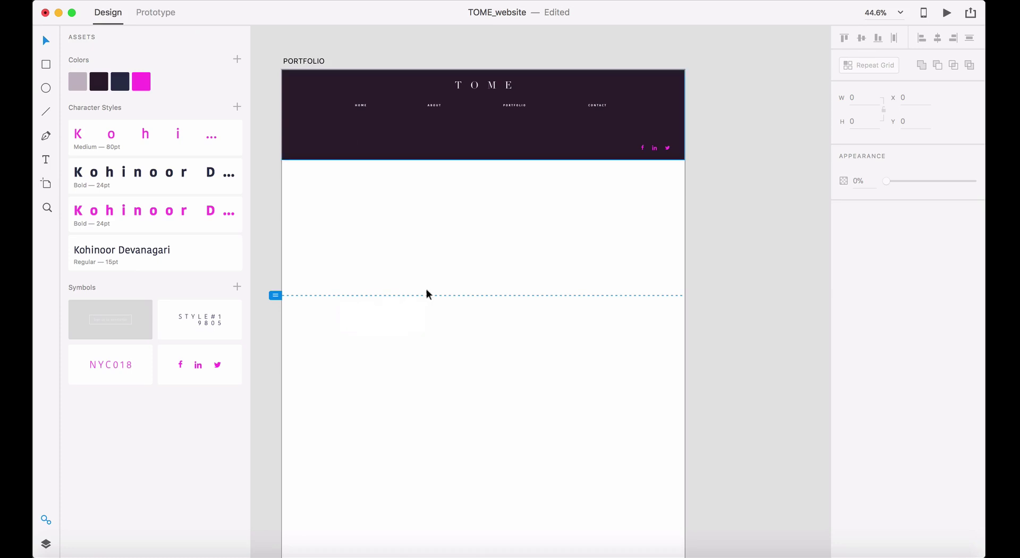
{"action": "scroll", "coordinate": [475, 414], "scroll_direction": "down", "scroll_amount": 5}
{"action": "scroll", "coordinate": [475, 414], "scroll_direction": "down", "scroll_amount": 5}
{"action": "scroll", "coordinate": [475, 413], "scroll_direction": "down", "scroll_amount": 5}
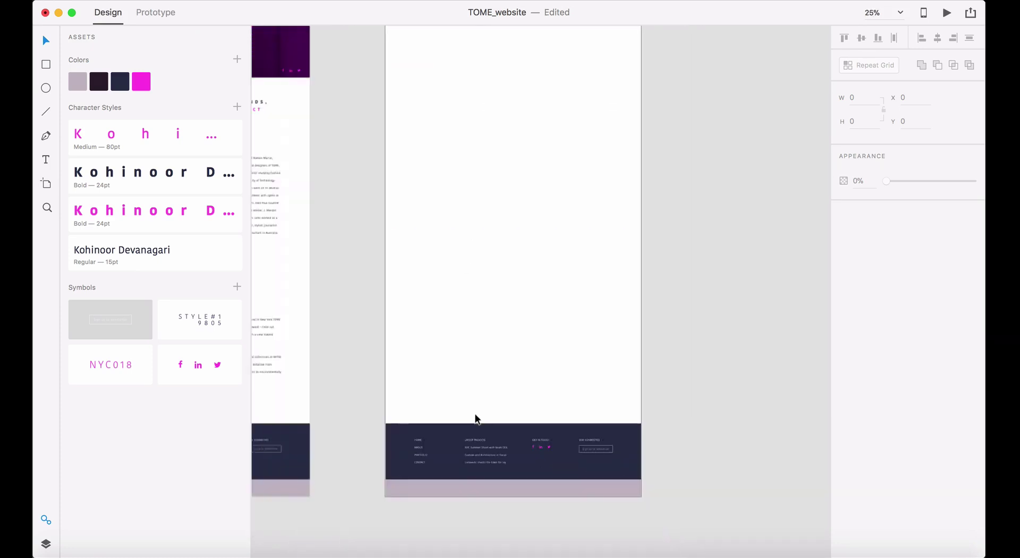
{"action": "scroll", "coordinate": [475, 413], "scroll_direction": "up", "scroll_amount": 3}
{"action": "left_click_drag", "start_coordinate": [593, 465], "coordinate": [524, 253]}
- Shorten the PORTFOLIO artboard to a height of 1153 px so it ends at the bottom of the footer
{"action": "left_click", "coordinate": [477, 152]}
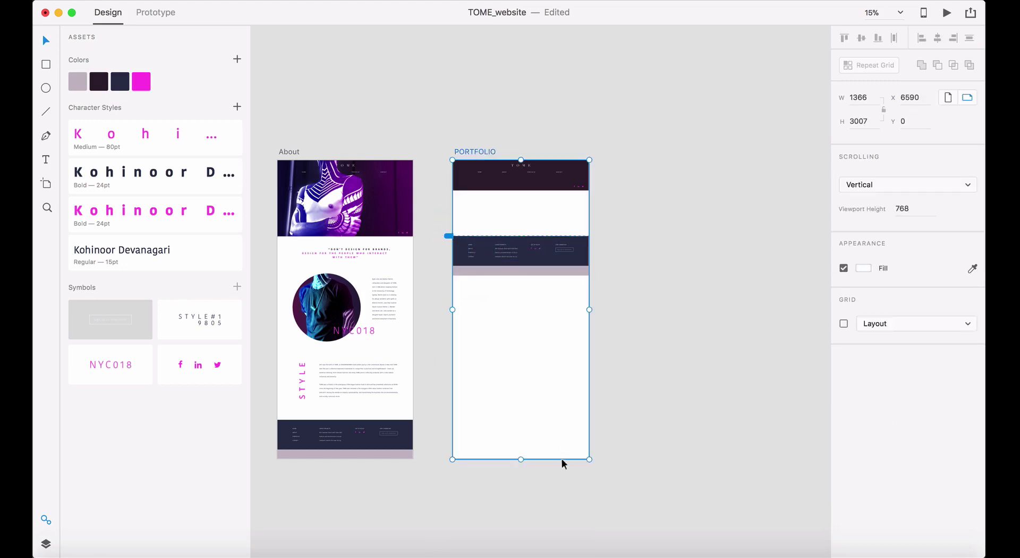
{"action": "left_click_drag", "start_coordinate": [521, 458], "coordinate": [518, 275]}
{"action": "key", "text": "super+0"}
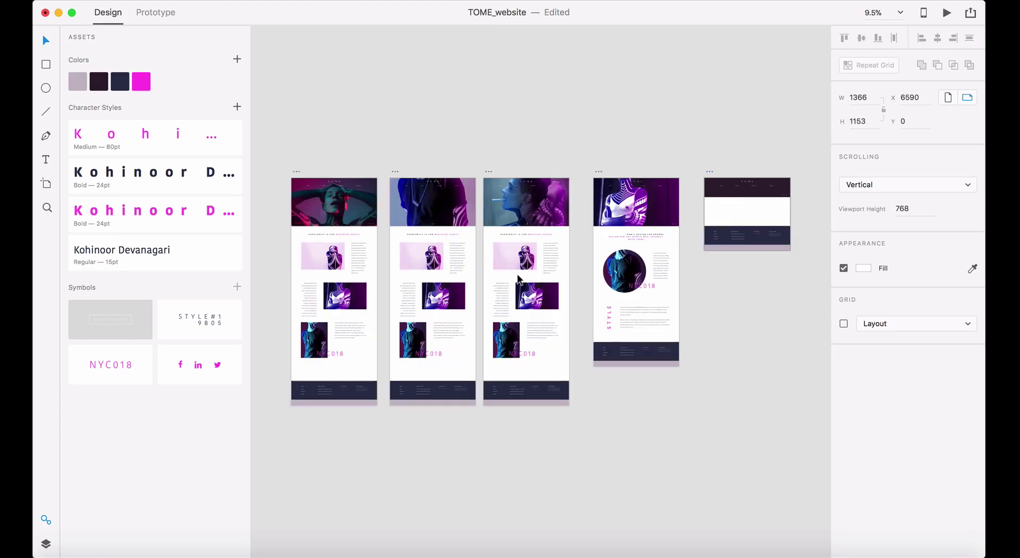
- Examine the PORTFOLIO artboard's viewport height and the header rectangle's height
{"action": "left_click", "coordinate": [750, 324]}
{"action": "key", "text": "super+space"}
{"action": "left_click_drag", "start_coordinate": [708, 252], "coordinate": [803, 174]}
{"action": "scroll", "coordinate": [560, 451], "scroll_direction": "up", "scroll_amount": 2}
{"action": "scroll", "coordinate": [560, 451], "scroll_direction": "left", "scroll_amount": 2}
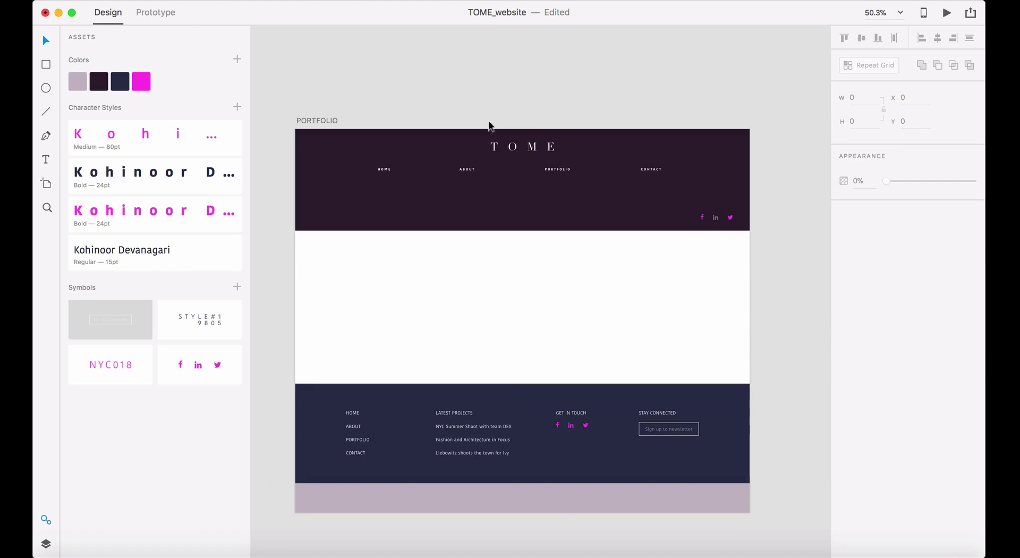
{"action": "left_click", "coordinate": [319, 120]}
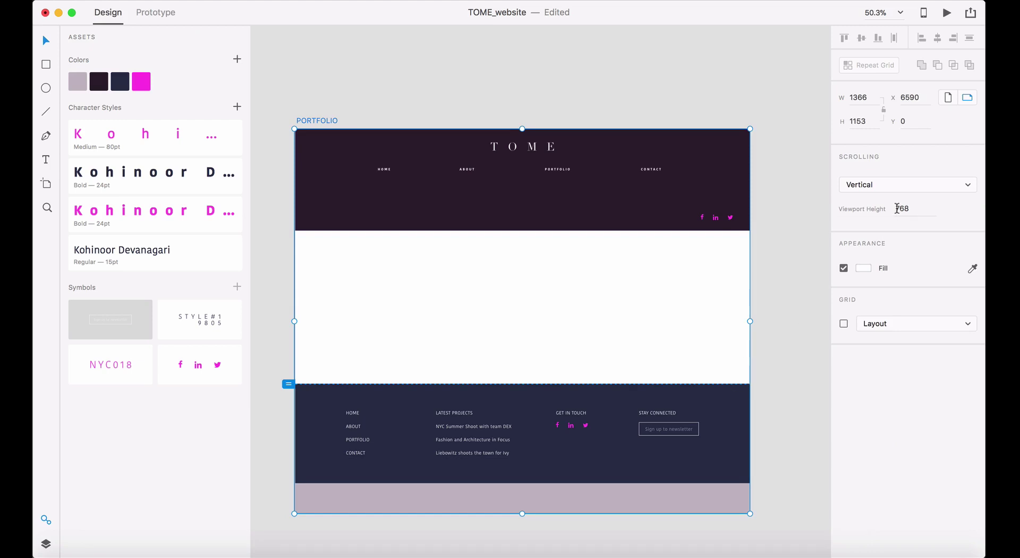
{"action": "left_click", "coordinate": [734, 169]}
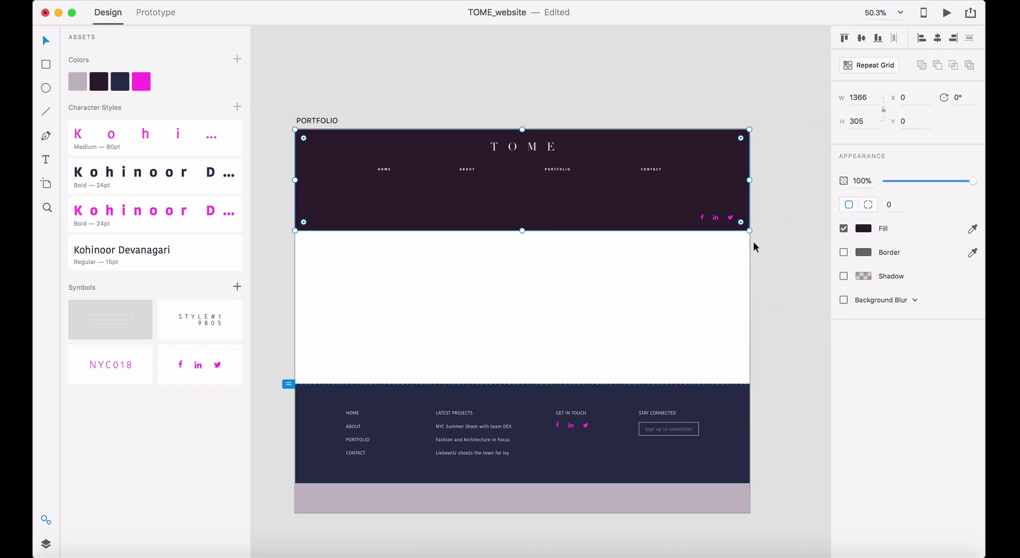
- Switch to the calculator in Notification Center and subtract the 305 px header height from the 768 px viewport height
{"action": "left_click", "coordinate": [971, 1]}
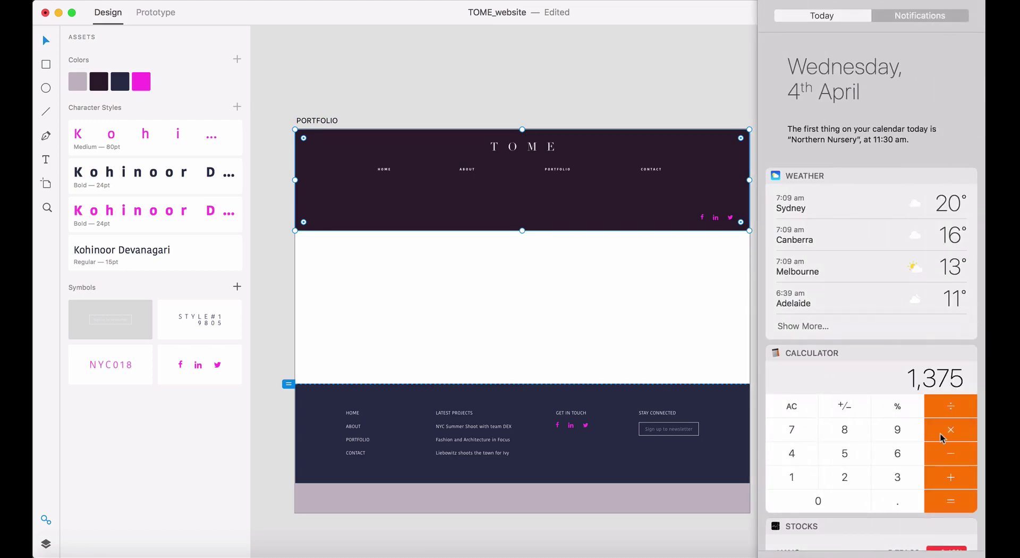
{"action": "left_click", "coordinate": [792, 407]}
{"action": "left_click", "coordinate": [792, 429]}
{"action": "left_click", "coordinate": [899, 454]}
{"action": "left_click", "coordinate": [846, 431]}
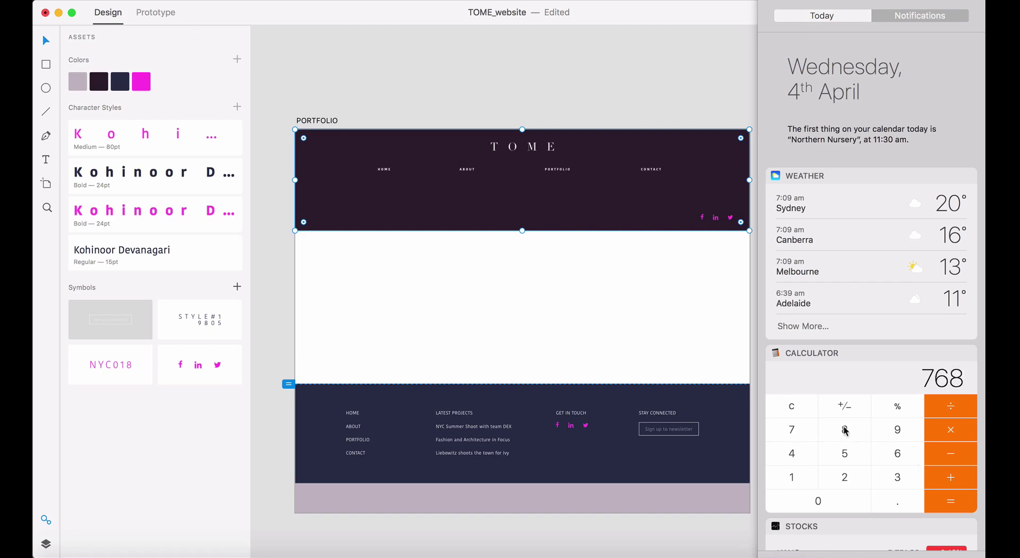
{"action": "left_click", "coordinate": [948, 458]}
{"action": "left_click", "coordinate": [897, 478]}
{"action": "left_click", "coordinate": [838, 503]}
{"action": "left_click", "coordinate": [847, 453]}
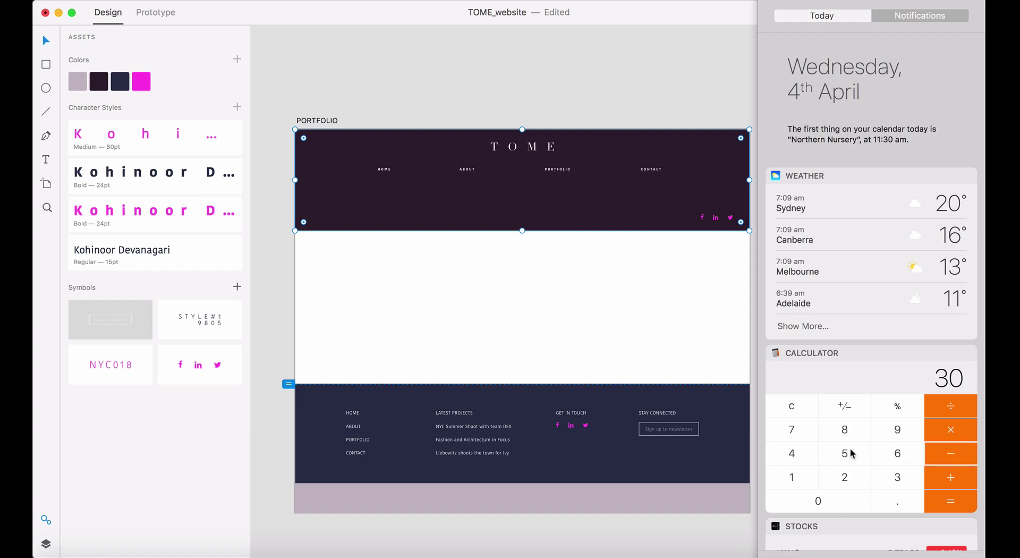
{"action": "left_click", "coordinate": [964, 503]}
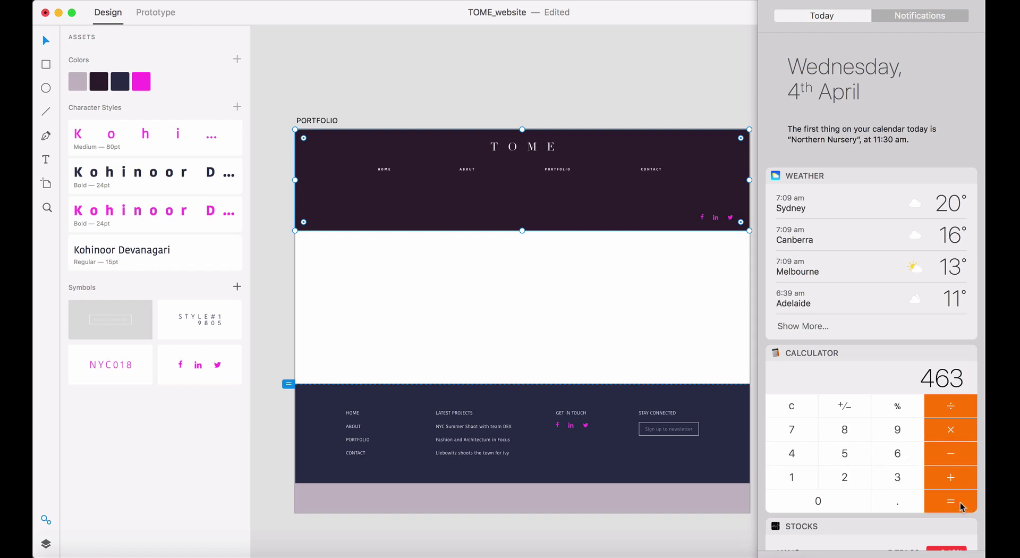
{"action": "left_click", "coordinate": [963, 506]}
{"action": "left_click", "coordinate": [790, 408]}
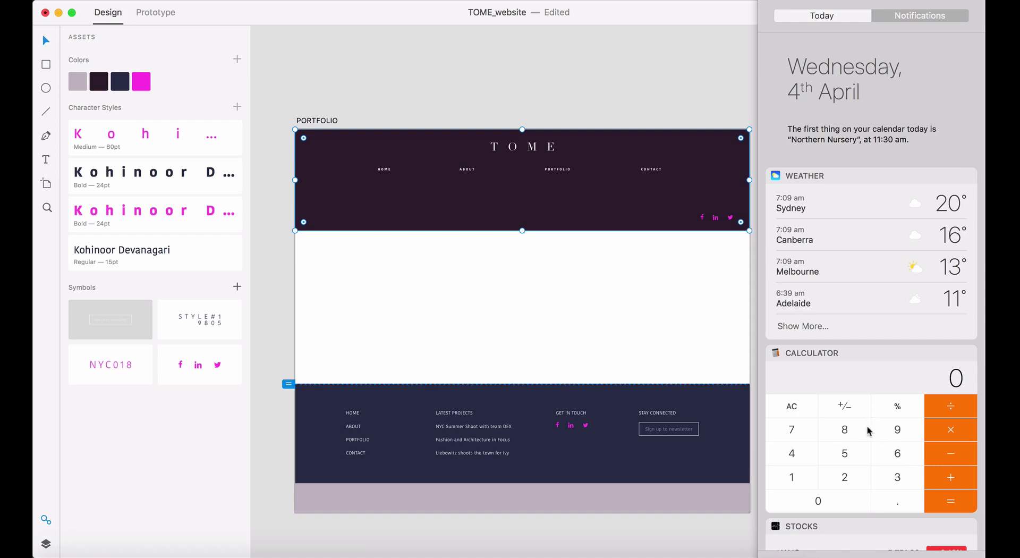
{"action": "left_click", "coordinate": [805, 430]}
{"action": "left_click", "coordinate": [909, 454]}
{"action": "left_click", "coordinate": [844, 428]}
{"action": "left_click", "coordinate": [704, 69]}
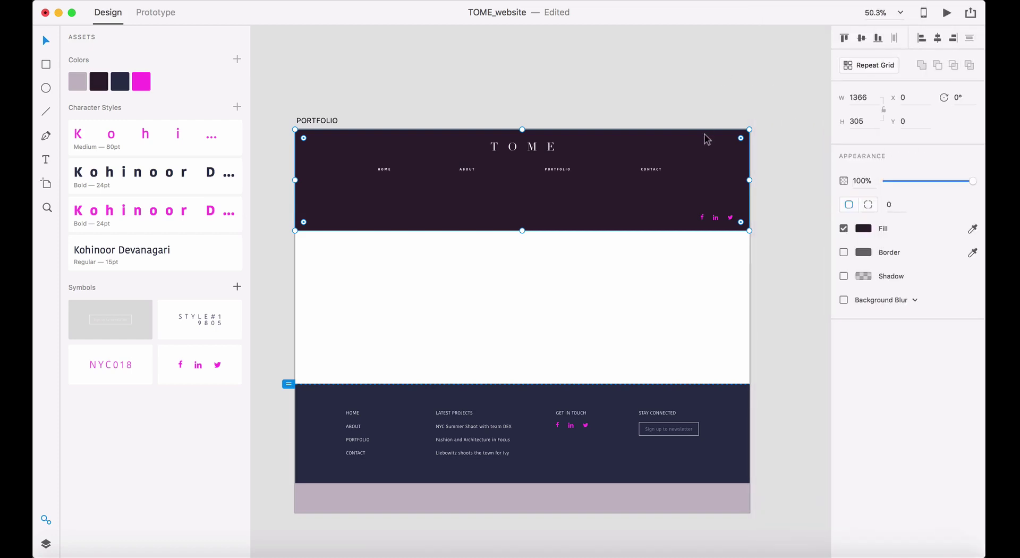
- Select the PORTFOLIO artboard, reopen the Notification Center calculator, and subtract the 305 px header from the 768 px viewport height
{"action": "left_click", "coordinate": [687, 291]}
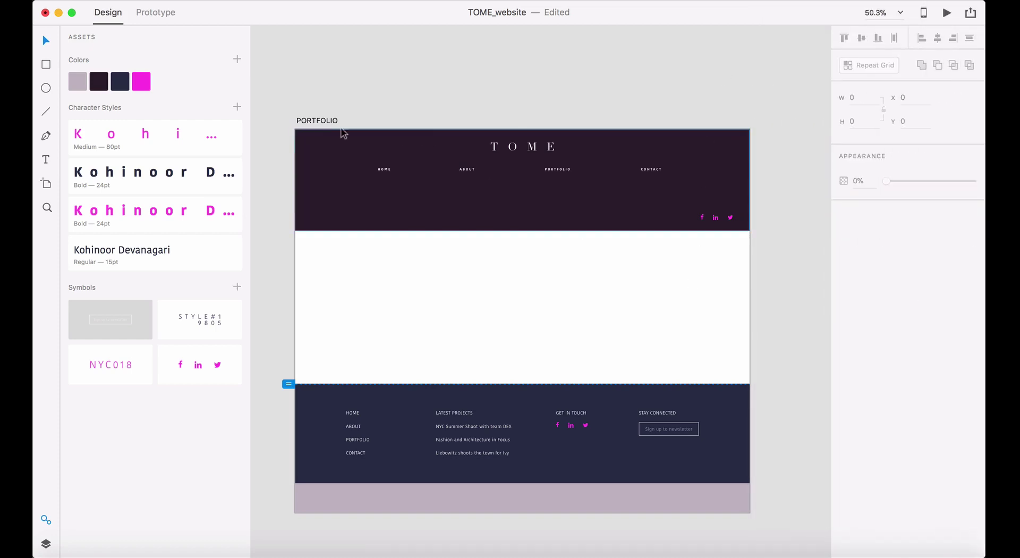
{"action": "left_click", "coordinate": [326, 120]}
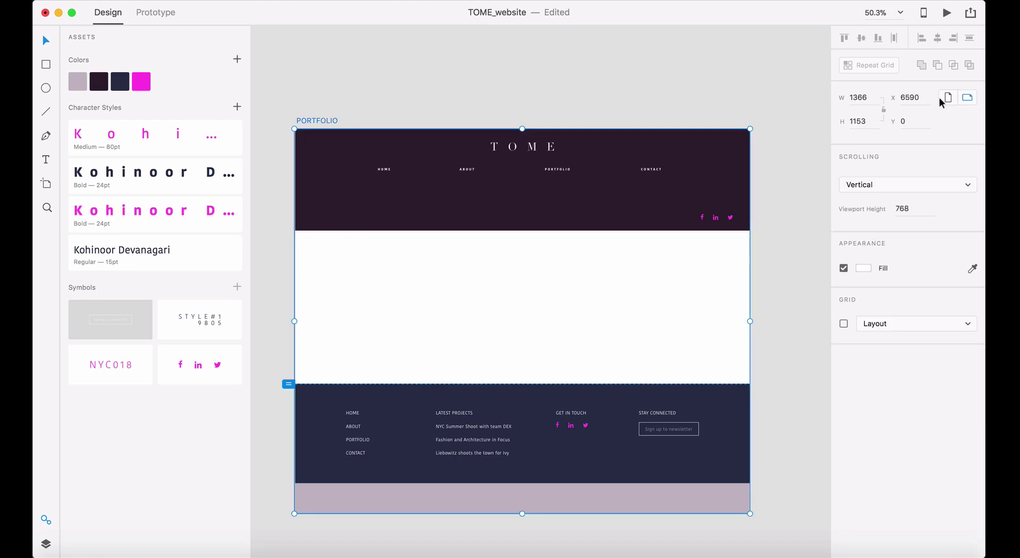
{"action": "left_click", "coordinate": [977, 1]}
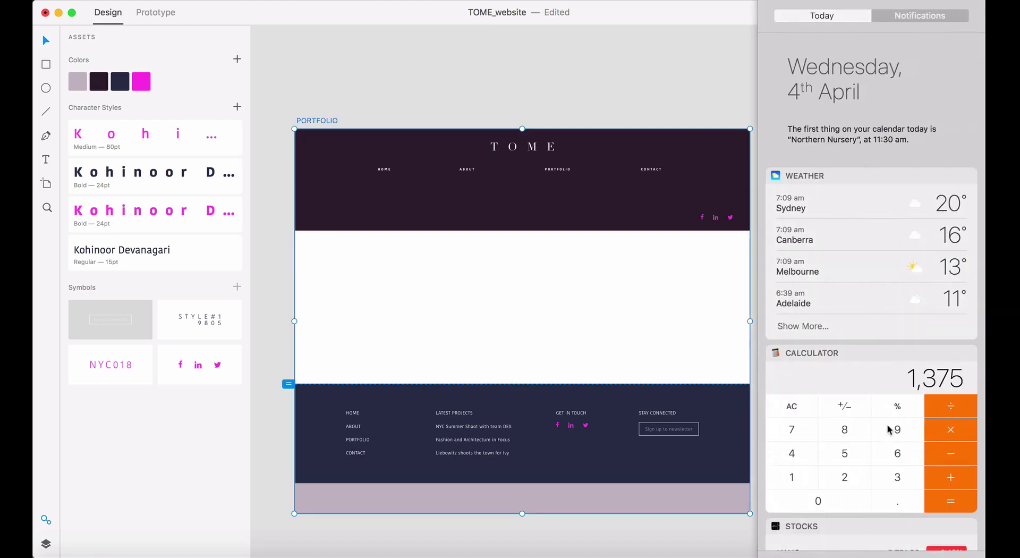
{"action": "left_click", "coordinate": [792, 410]}
{"action": "left_click", "coordinate": [791, 428]}
{"action": "left_click", "coordinate": [899, 453]}
{"action": "left_click", "coordinate": [849, 434]}
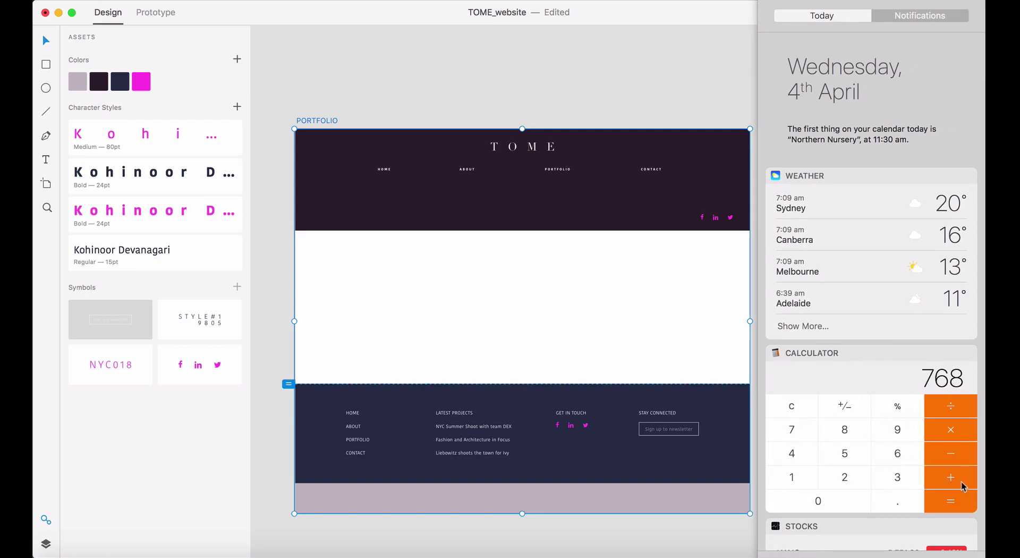
{"action": "left_click", "coordinate": [945, 455]}
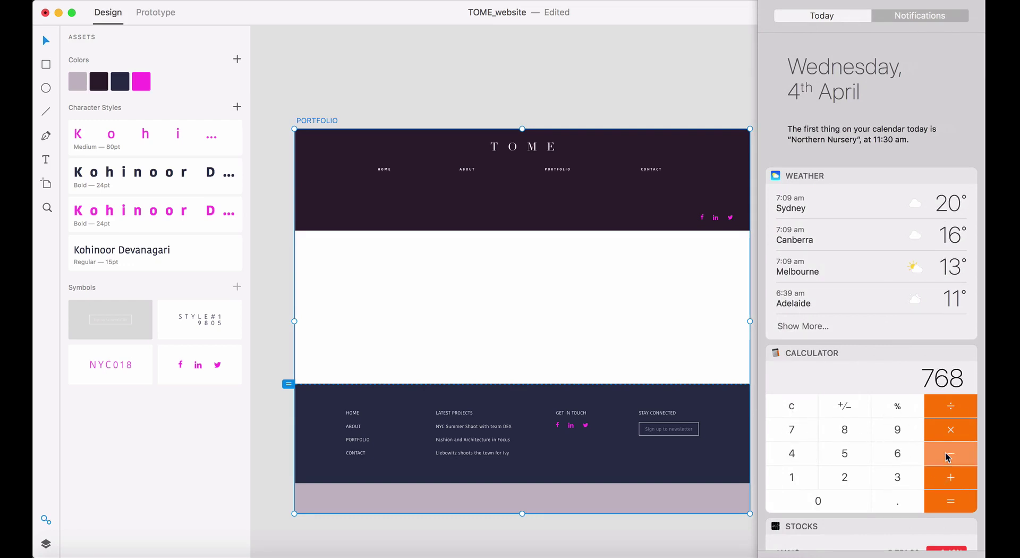
{"action": "left_click", "coordinate": [895, 479]}
{"action": "left_click", "coordinate": [837, 502]}
{"action": "left_click", "coordinate": [844, 453]}
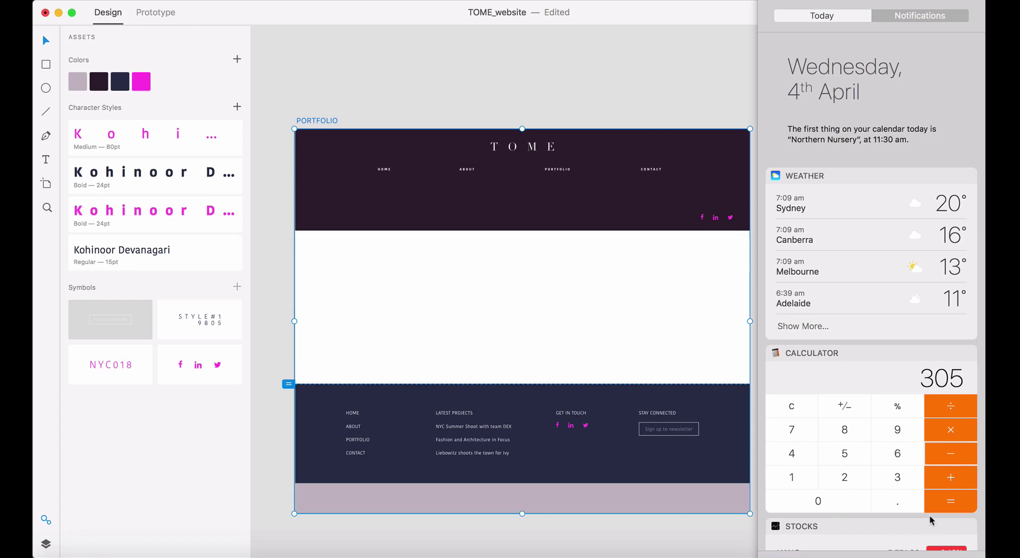
{"action": "left_click", "coordinate": [948, 502]}
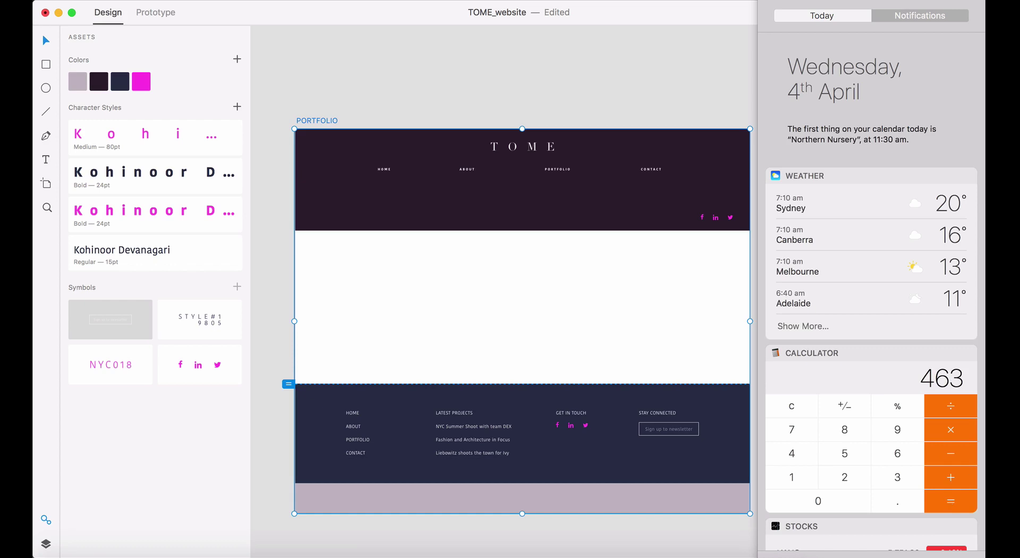
- Divide the remaining content height by 2 in the calculator to get the height of each portfolio row
{"action": "left_click", "coordinate": [948, 411]}
{"action": "left_click", "coordinate": [845, 478]}
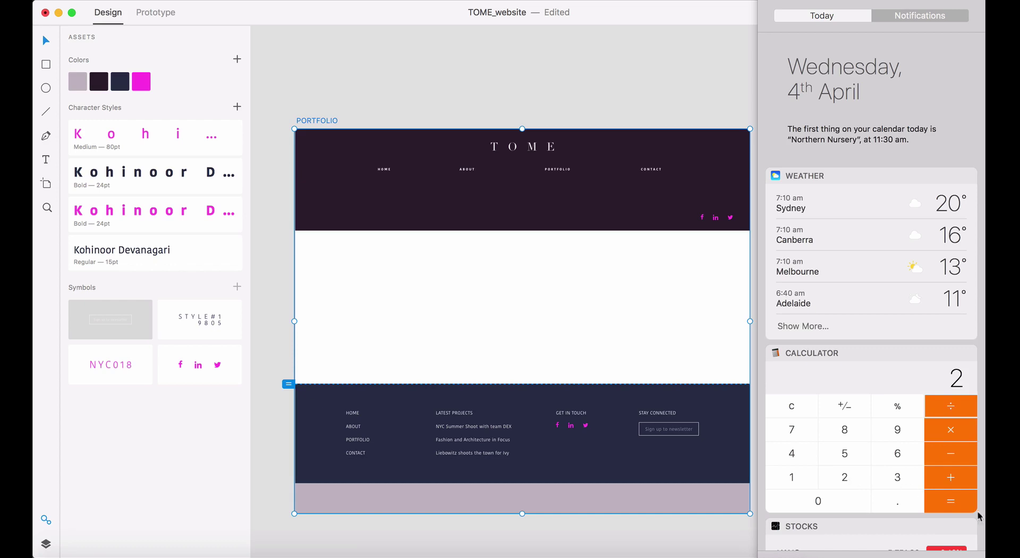
{"action": "left_click", "coordinate": [955, 503]}
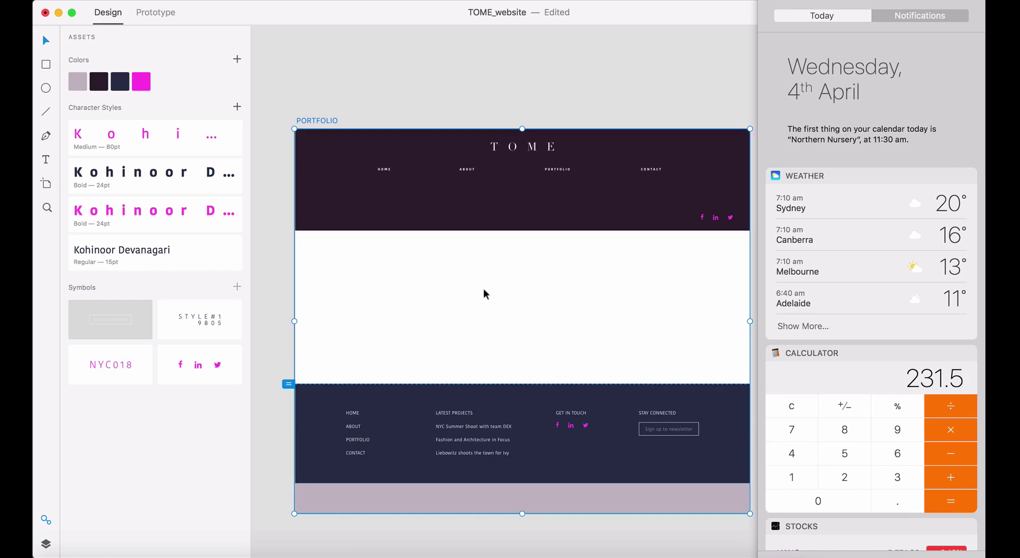
- Clear the calculator and divide the artboard's 1366 px width by 5 to get the portfolio tile width, then return to the design
{"action": "left_click", "coordinate": [794, 407]}
{"action": "left_click", "coordinate": [688, 88]}
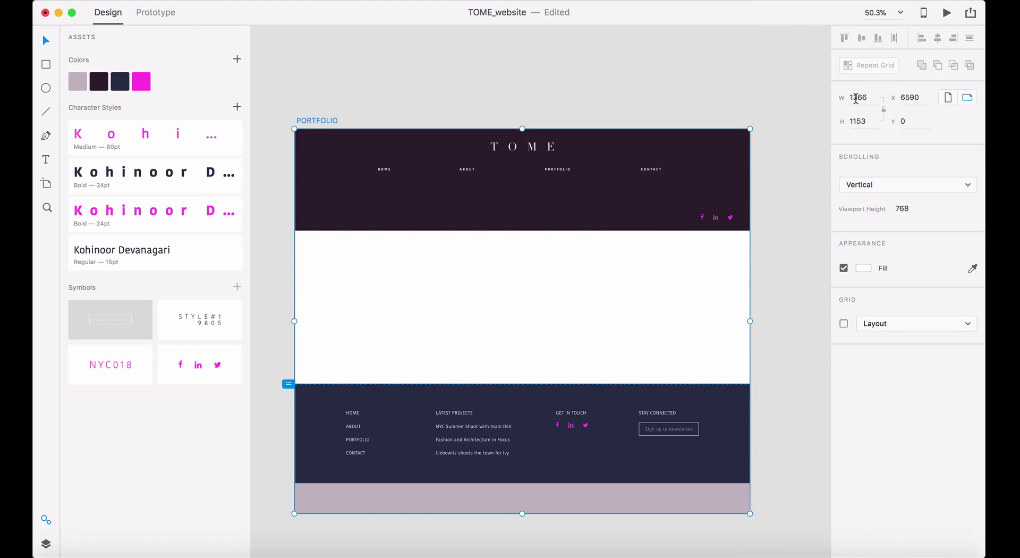
{"action": "left_click", "coordinate": [969, 0]}
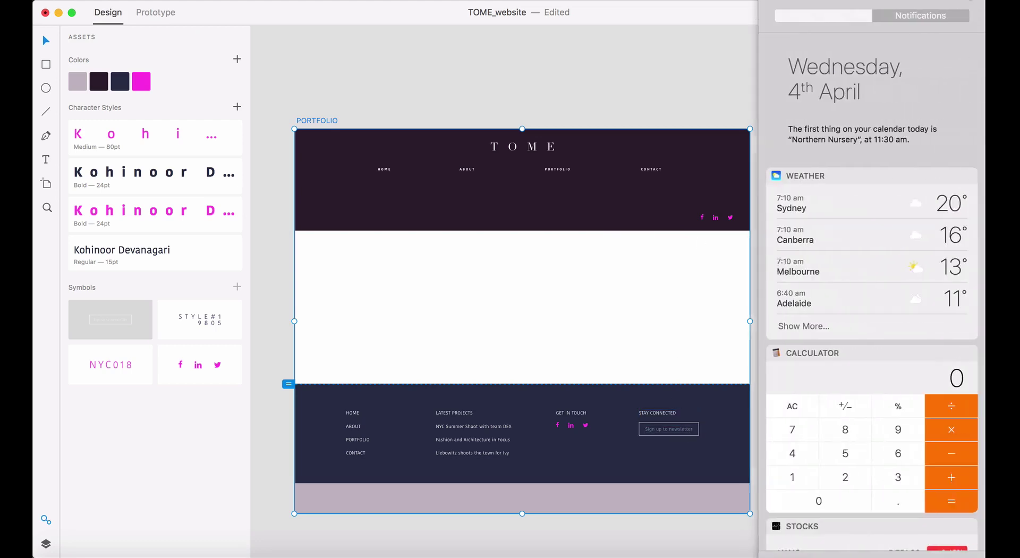
{"action": "left_click", "coordinate": [810, 477]}
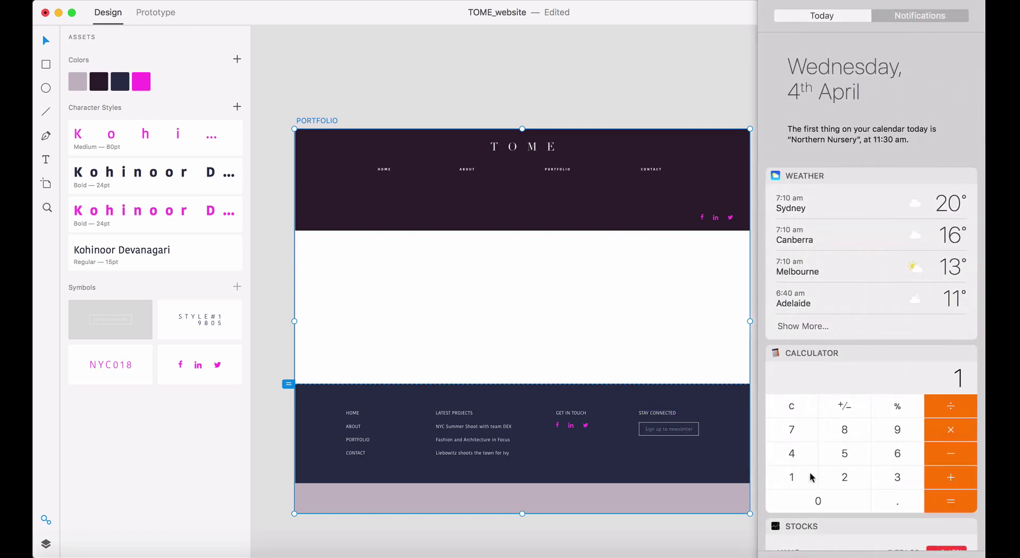
{"action": "left_click", "coordinate": [901, 478]}
{"action": "left_click", "coordinate": [899, 453]}
{"action": "left_click", "coordinate": [899, 453]}
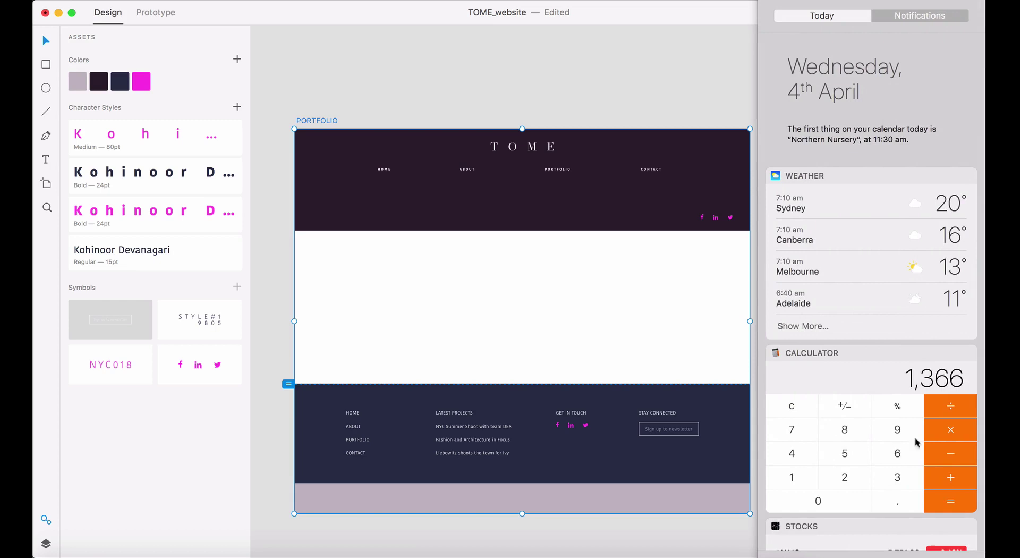
{"action": "left_click", "coordinate": [951, 410]}
{"action": "left_click", "coordinate": [849, 457]}
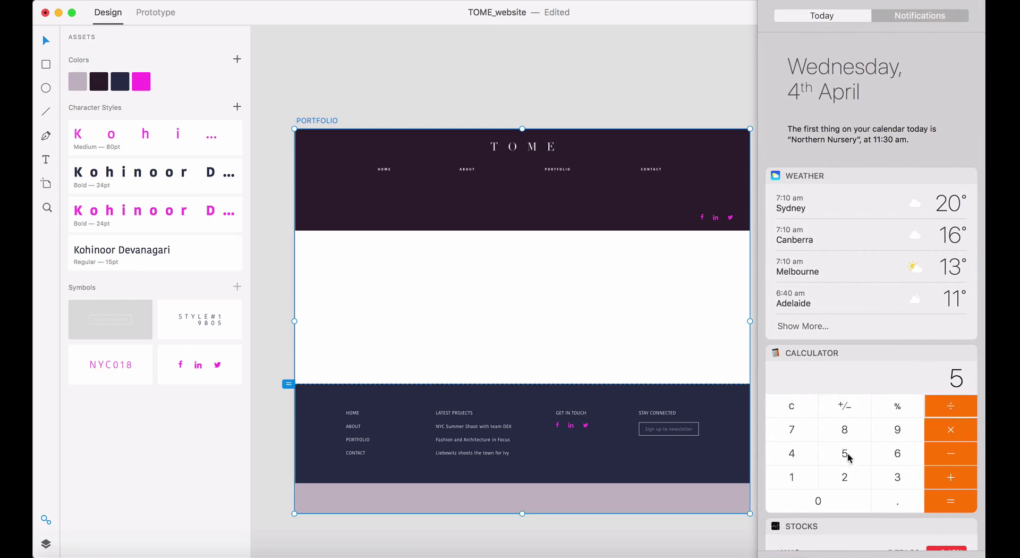
{"action": "left_click", "coordinate": [953, 507]}
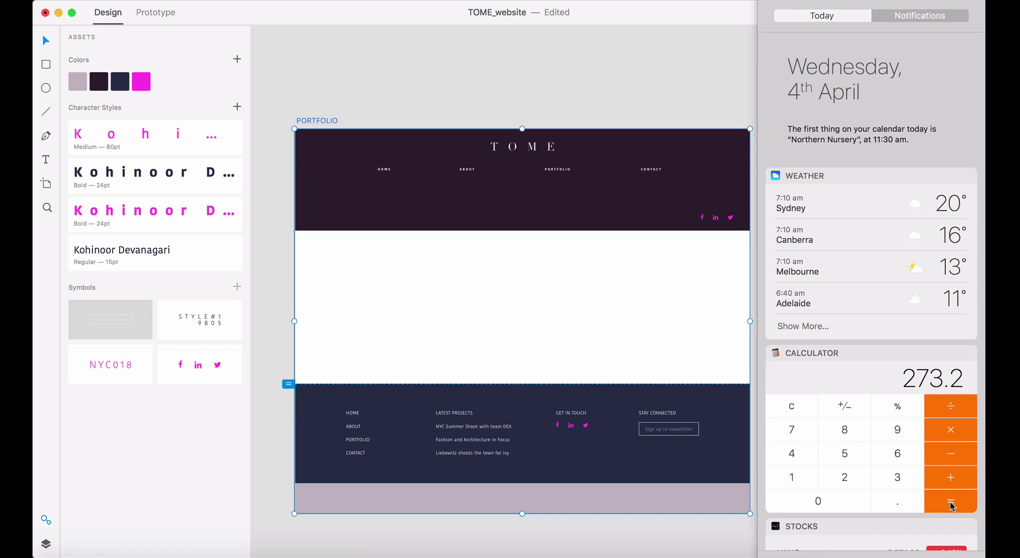
{"action": "left_click", "coordinate": [568, 112]}
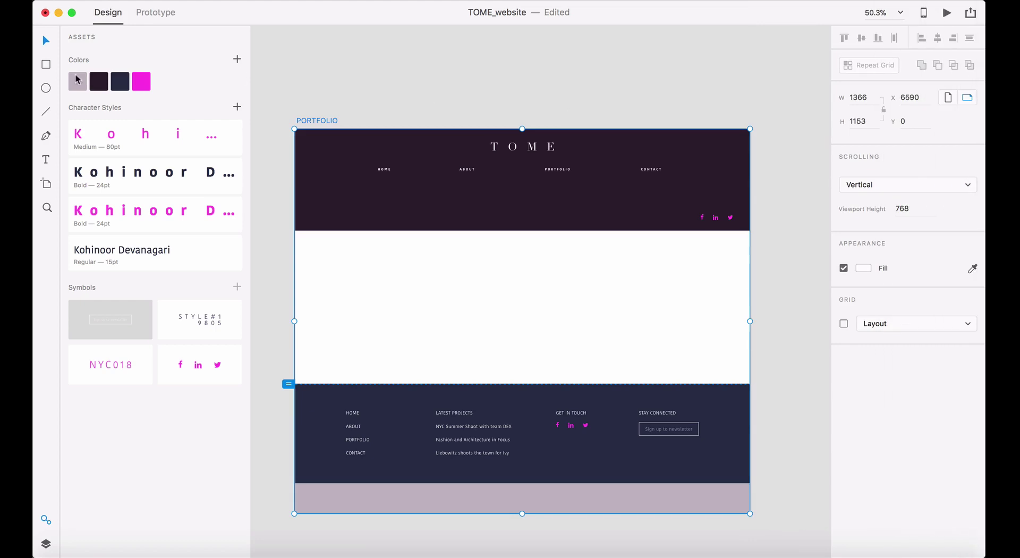
- Draw a rectangle directly below the PORTFOLIO header and set its width to 231.5 and its height to 273.2
{"action": "left_click", "coordinate": [47, 65]}
{"action": "mouse_move", "coordinate": [306, 297]}
{"action": "left_mouse_down"}
{"action": "mouse_move", "coordinate": [358, 250]}
{"action": "mouse_move", "coordinate": [359, 230]}
{"action": "left_mouse_up"}
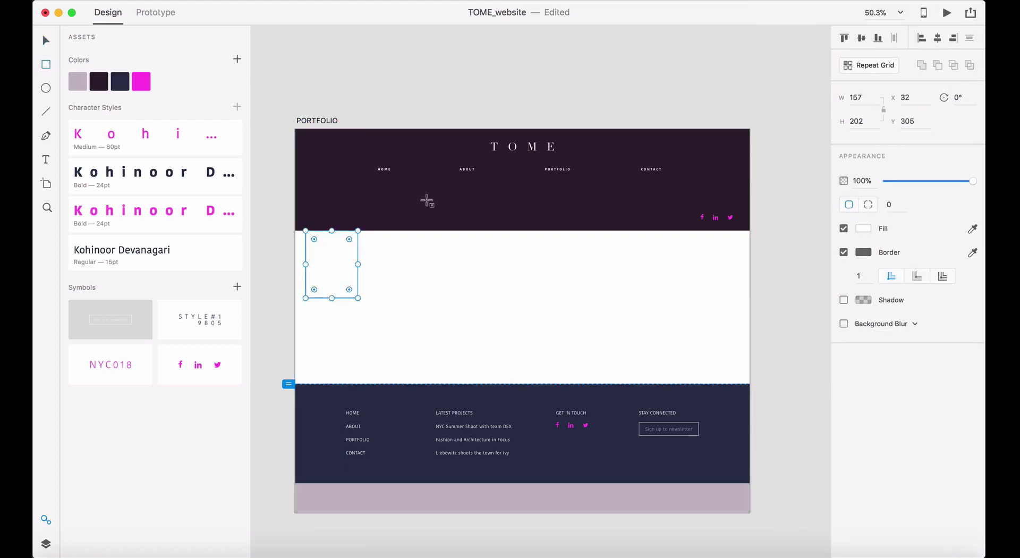
{"action": "left_click", "coordinate": [864, 97]}
{"action": "left_click_drag", "start_coordinate": [863, 97], "coordinate": [839, 98]}
{"action": "type", "text": "231.5"}
{"action": "key", "text": "Tab"}
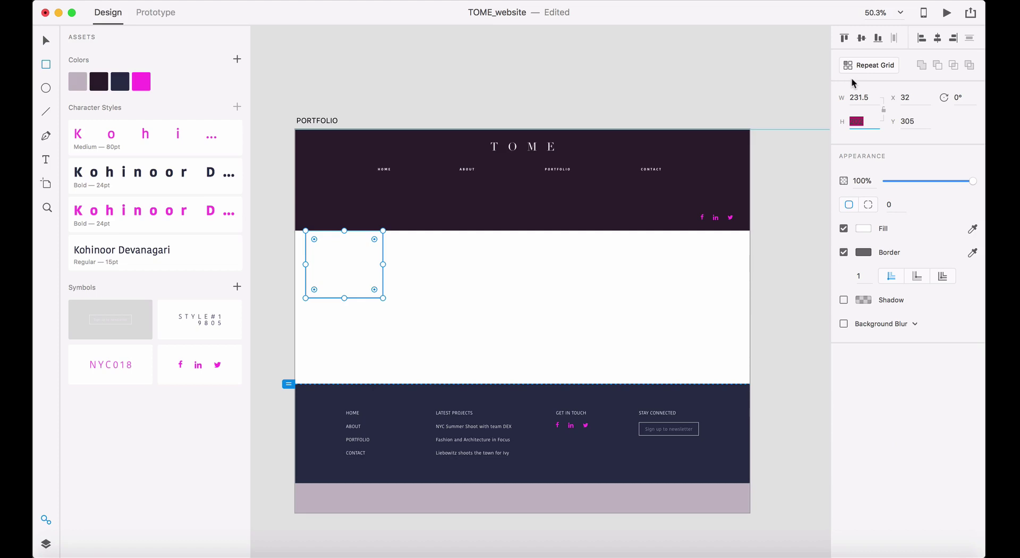
{"action": "type", "text": "273.2"}
{"action": "key", "text": "Return"}
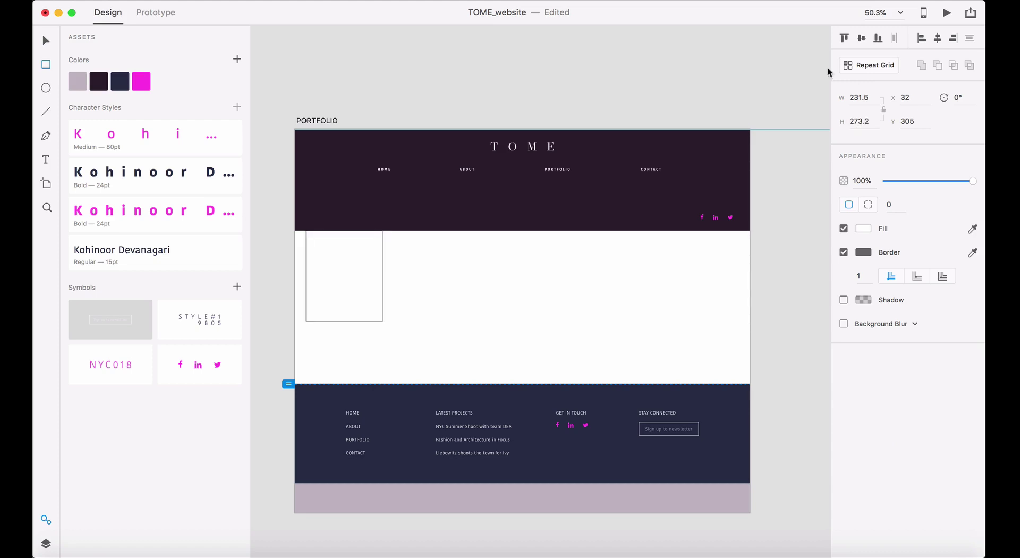
- Resize the rectangle to 273.2 wide by 231.5 high and move it flush with the artboard's left edge, below the header
{"action": "left_click", "coordinate": [45, 41]}
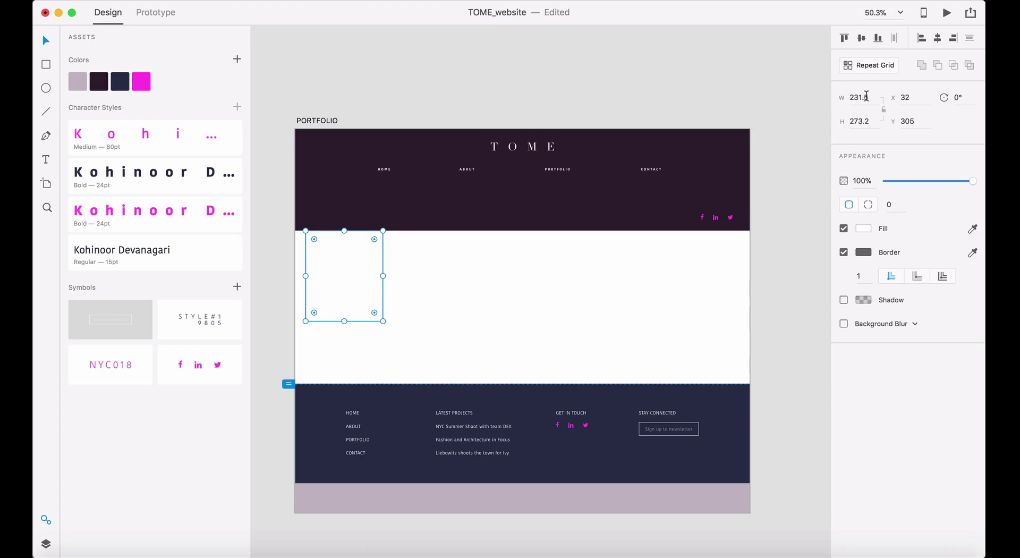
{"action": "left_click_drag", "start_coordinate": [870, 97], "coordinate": [848, 101]}
{"action": "type", "text": "273.2"}
{"action": "left_click", "coordinate": [874, 120]}
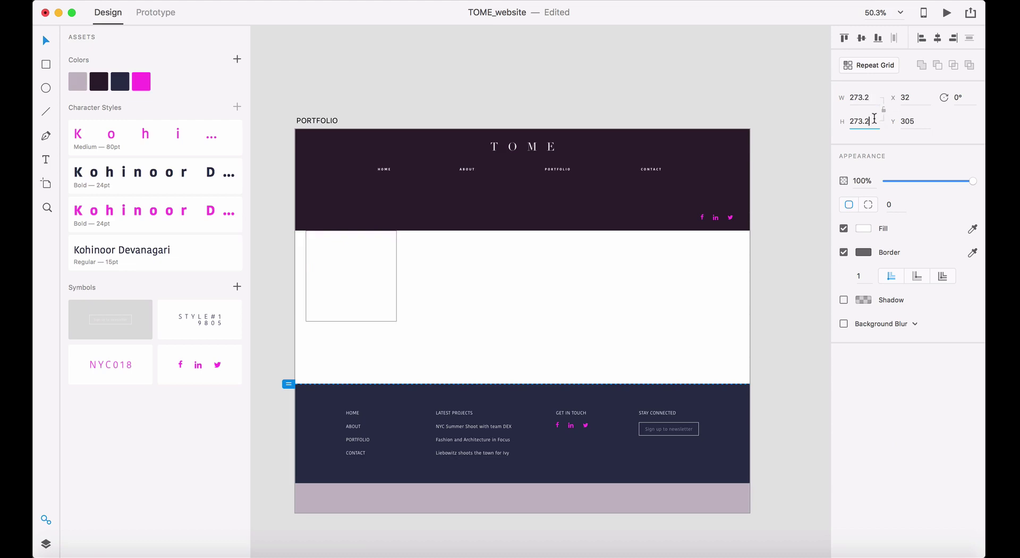
{"action": "type", "text": "231"}
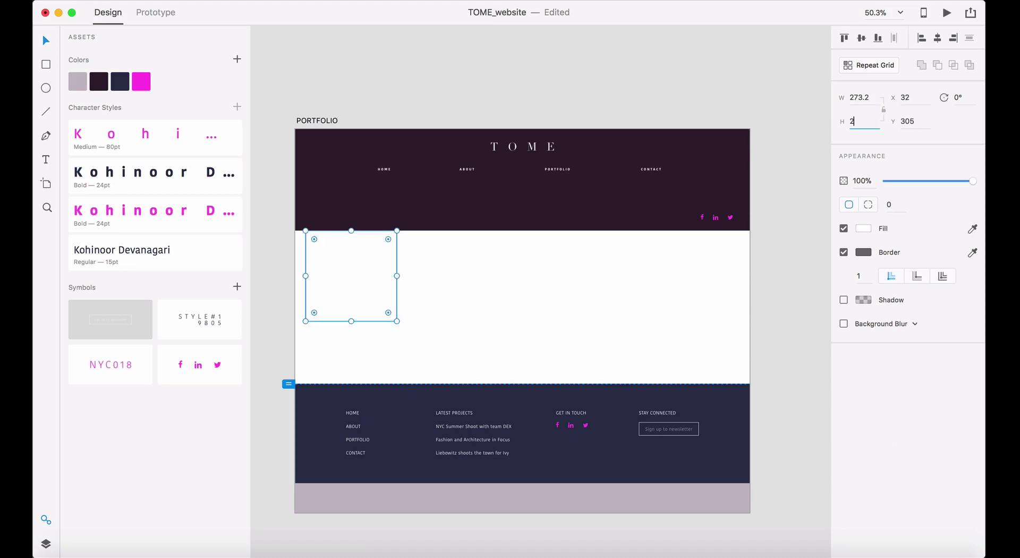
{"action": "type", "text": ".5"}
{"action": "key", "text": "Return"}
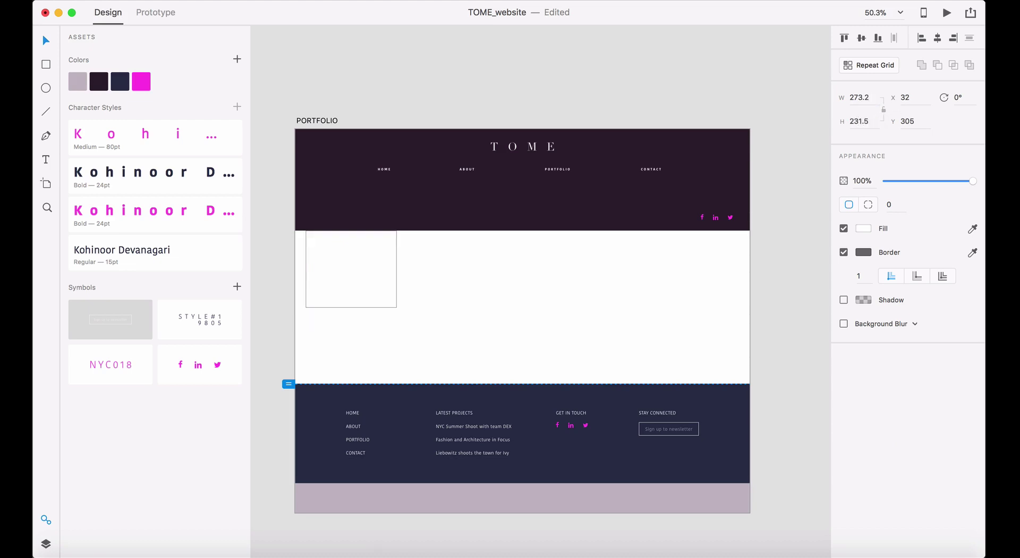
{"action": "left_click_drag", "start_coordinate": [397, 251], "coordinate": [387, 254]}
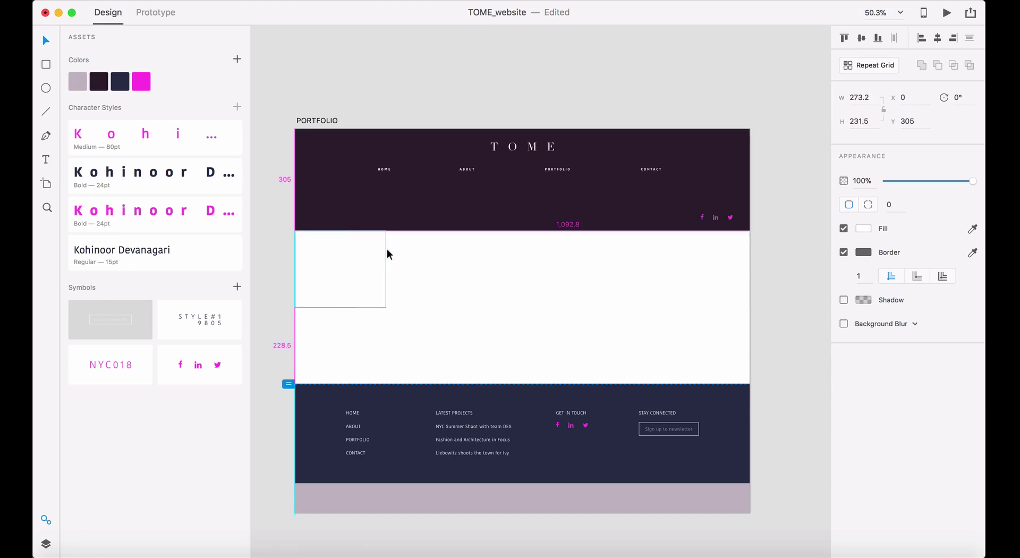
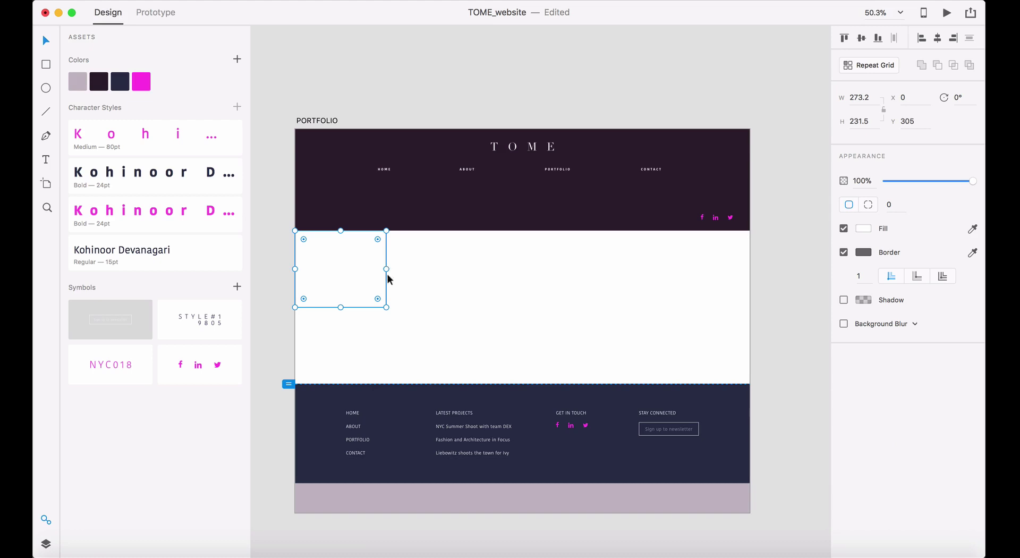
- Remove the rectangle's border and fill it with a muted brownish mauve
{"action": "left_click", "coordinate": [844, 253]}
{"action": "left_click", "coordinate": [844, 253]}
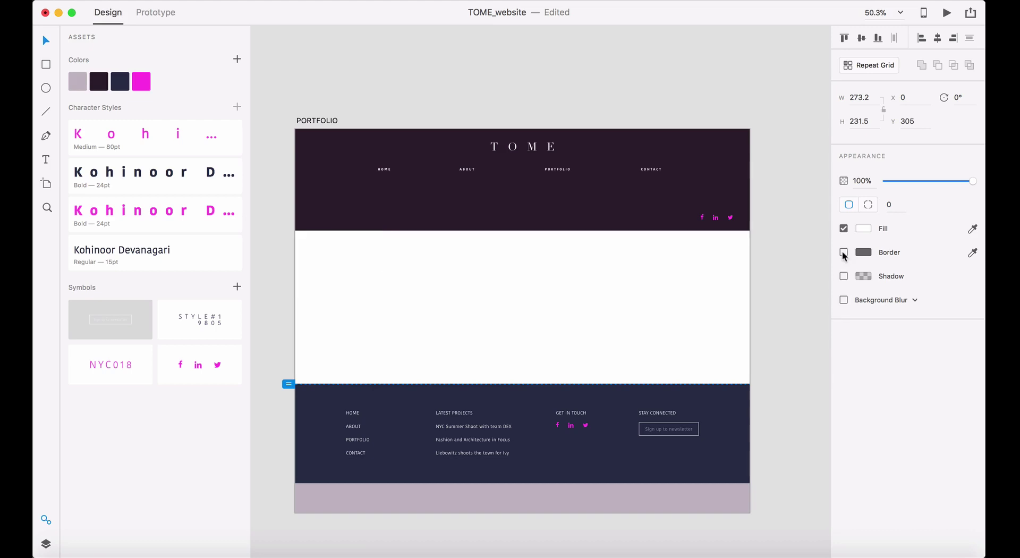
{"action": "left_click", "coordinate": [863, 229]}
{"action": "left_click_drag", "start_coordinate": [758, 210], "coordinate": [712, 201]}
{"action": "left_click", "coordinate": [799, 106]}
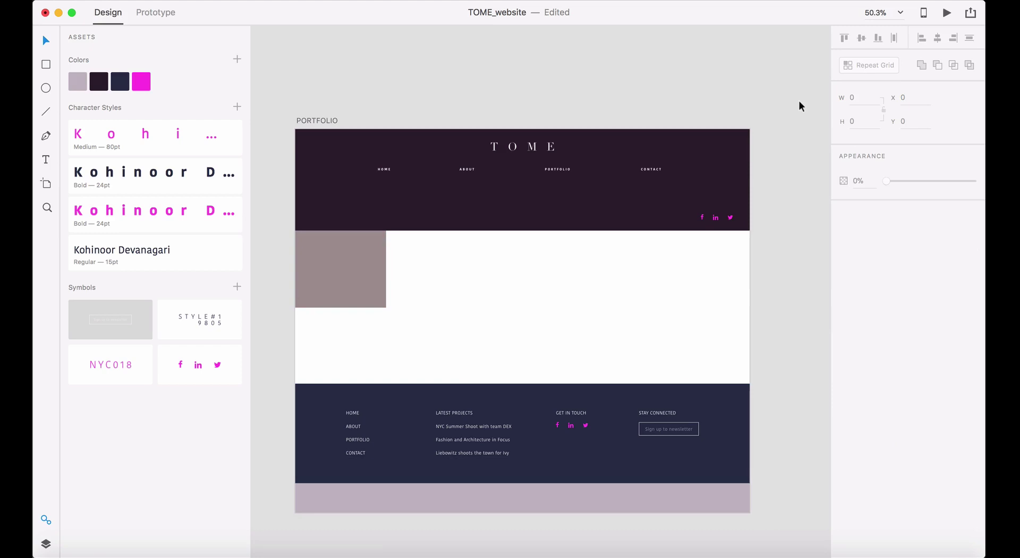
- Turn the rectangle into a repeat grid of five columns by two rows, with only hairline gaps between the tiles, filling the content area
{"action": "left_click", "coordinate": [367, 272]}
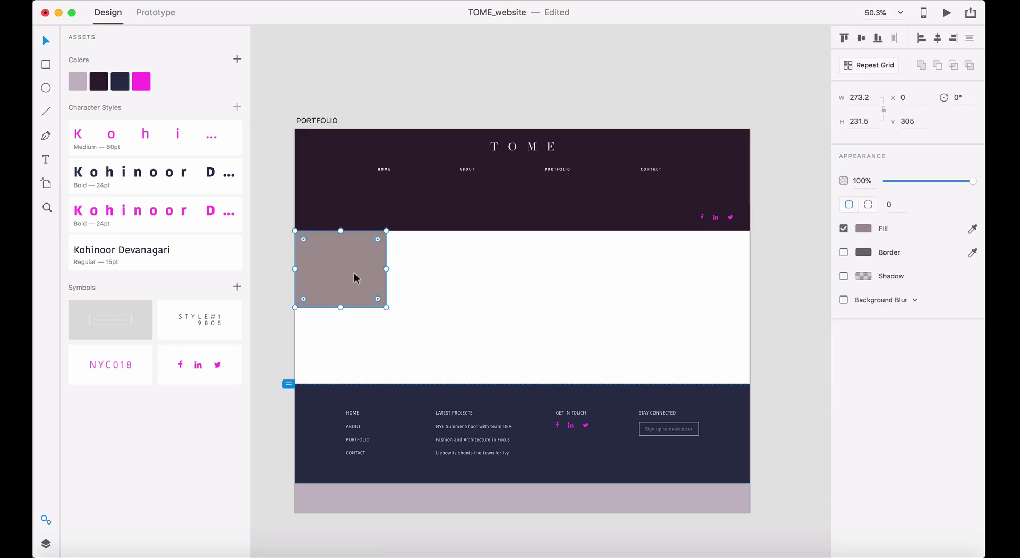
{"action": "left_click", "coordinate": [874, 65]}
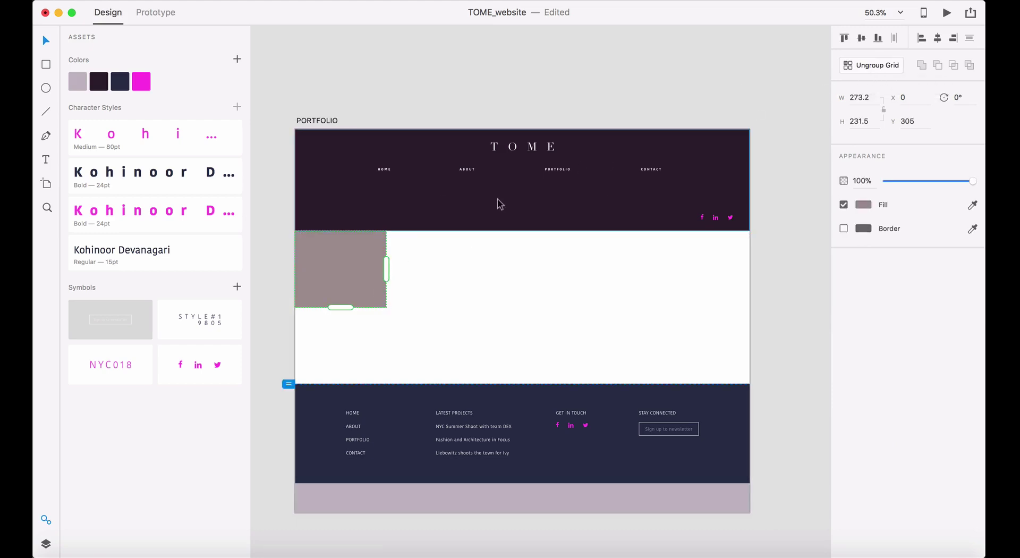
{"action": "left_click_drag", "start_coordinate": [387, 269], "coordinate": [784, 286]}
{"action": "left_click_drag", "start_coordinate": [542, 307], "coordinate": [545, 396]}
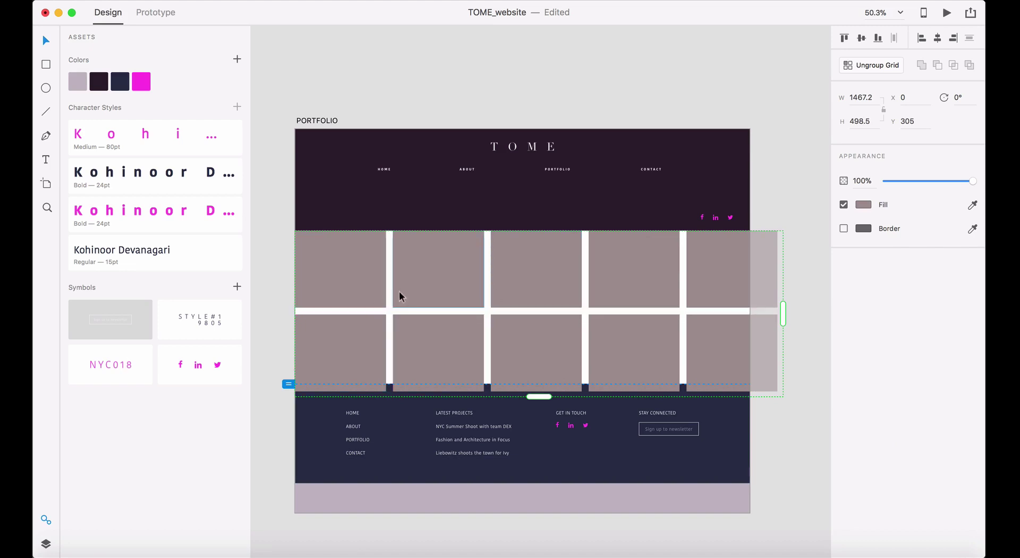
{"action": "left_click_drag", "start_coordinate": [389, 289], "coordinate": [378, 306]}
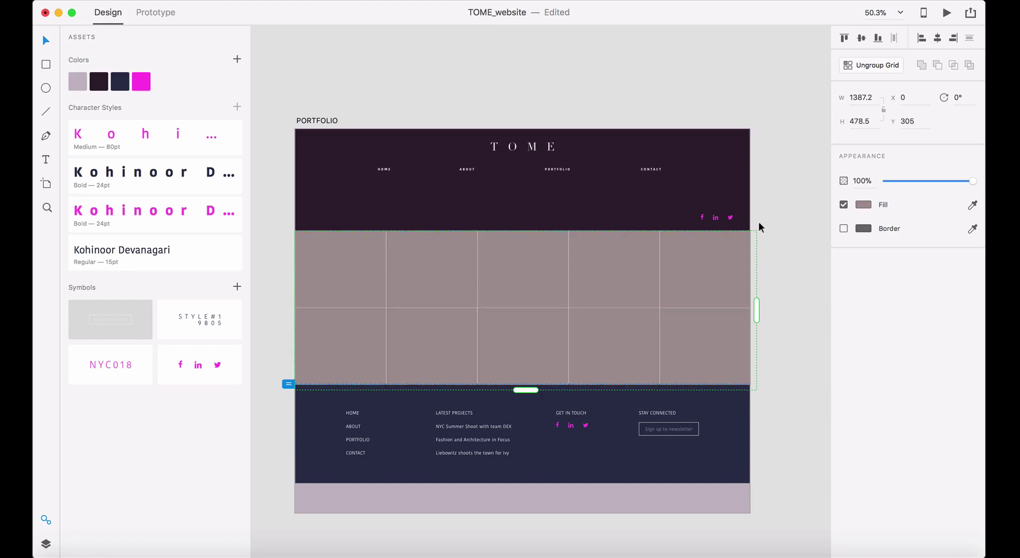
{"action": "left_click", "coordinate": [763, 327]}
{"action": "left_click", "coordinate": [700, 358]}
{"action": "left_click", "coordinate": [806, 403]}
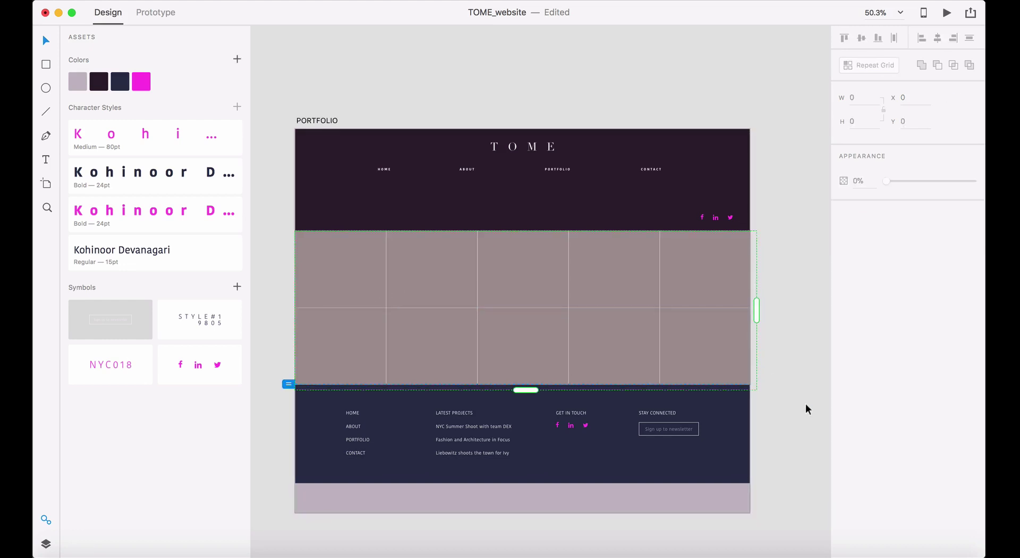
- Switch to Finder and open the BW image folder inside FINALS
{"action": "key", "text": "super+Tab"}
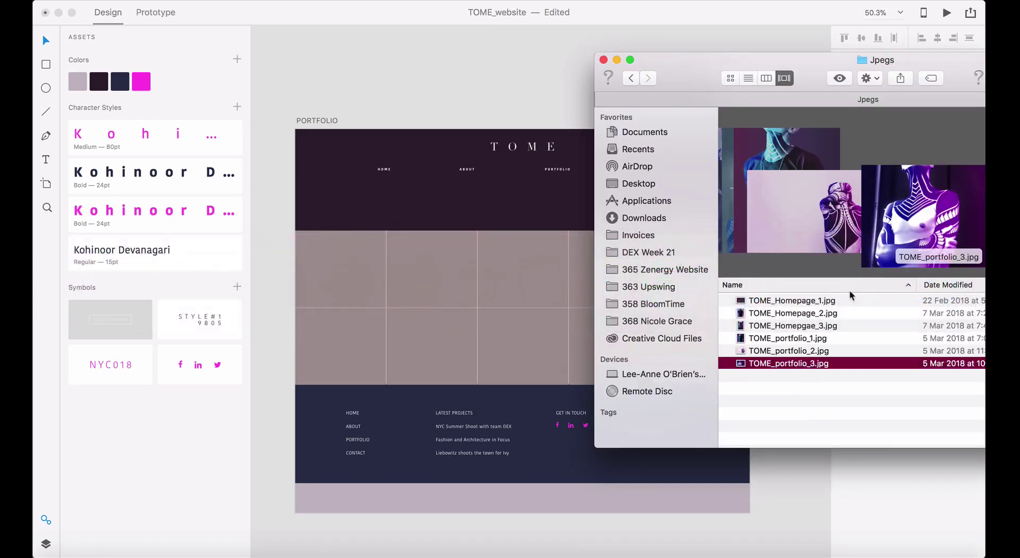
{"action": "left_click", "coordinate": [631, 78]}
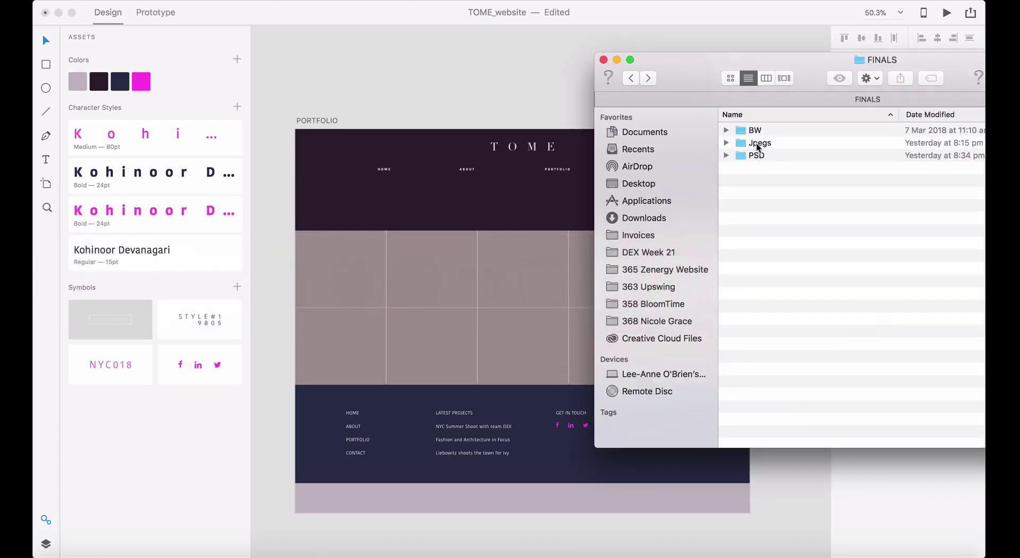
{"action": "left_click", "coordinate": [754, 130]}
{"action": "double_click", "coordinate": [754, 129]}
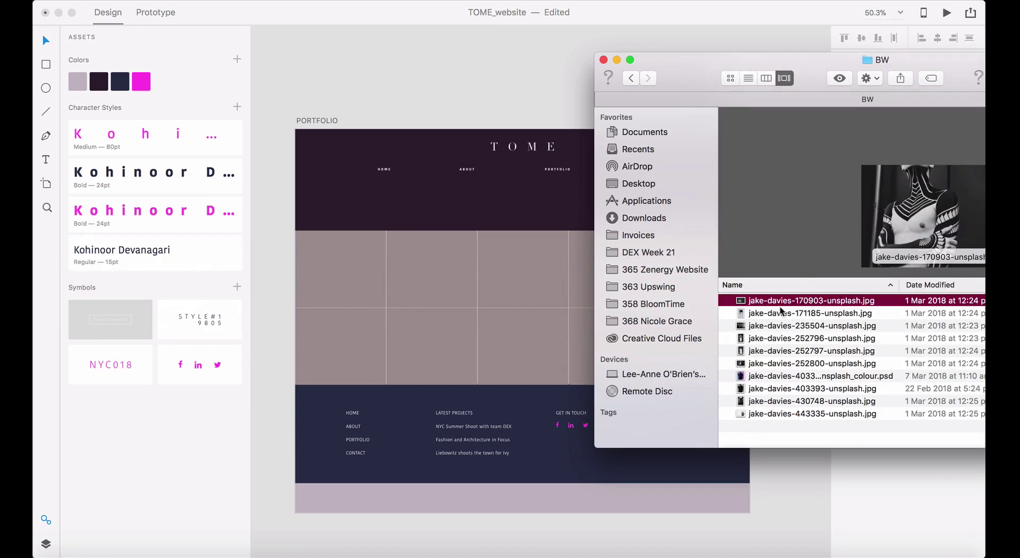
- Fill the repeat grid's tiles with all the jake-davies images from the BW folder, from 170903 to 443335
{"action": "left_click_drag", "start_coordinate": [816, 61], "coordinate": [690, 29]}
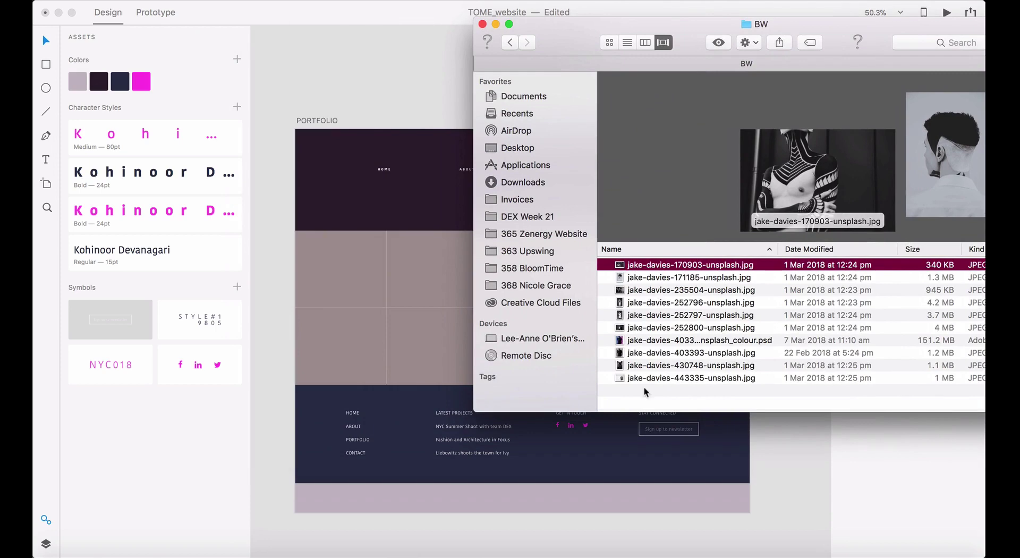
{"action": "left_click", "coordinate": [620, 378], "text": "shift"}
{"action": "left_click_drag", "start_coordinate": [622, 264], "coordinate": [365, 267]}
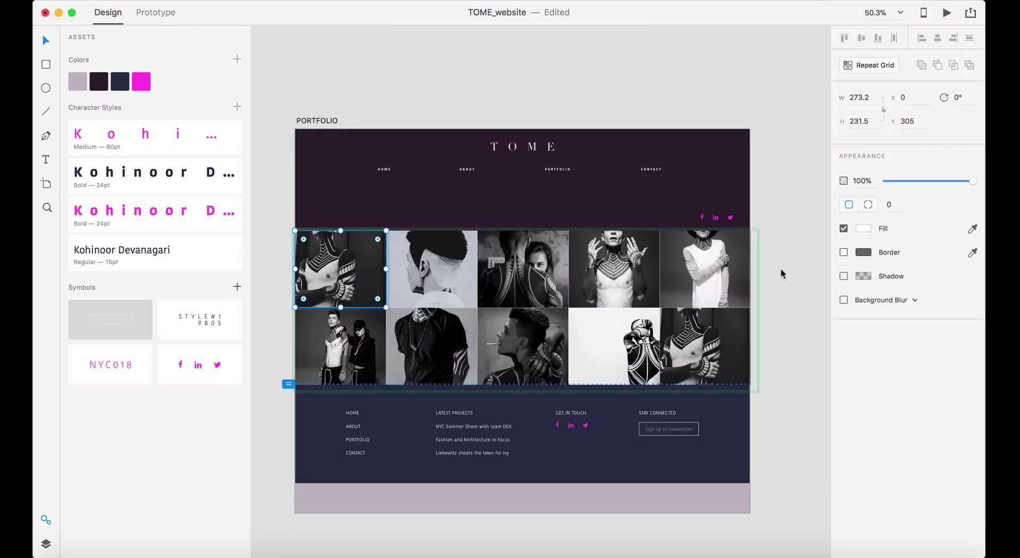
{"action": "left_click", "coordinate": [768, 276]}
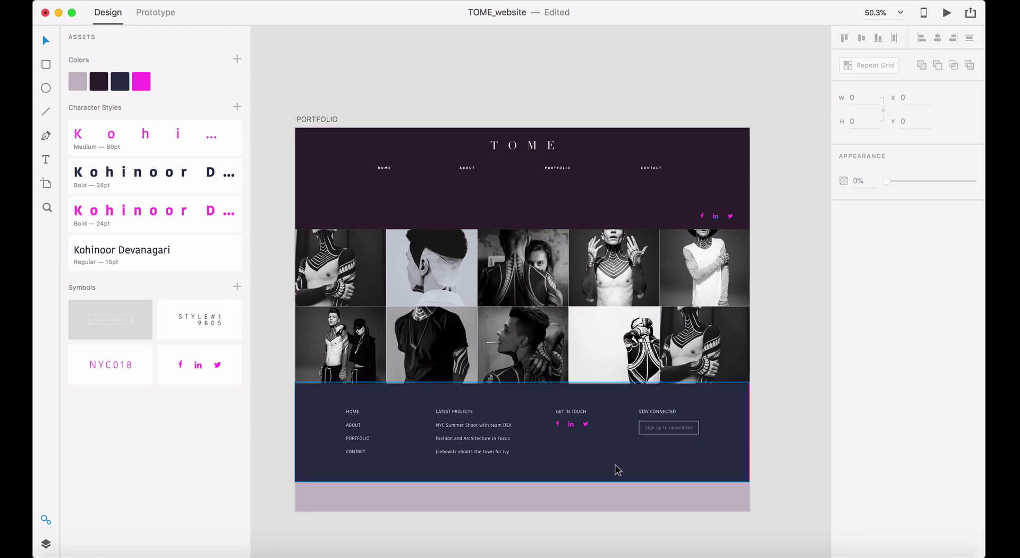
- Duplicate the PORTFOLIO artboard with all its contents and place the copy directly beside the original on its right
{"action": "scroll", "coordinate": [616, 468], "scroll_direction": "down", "scroll_amount": 2}
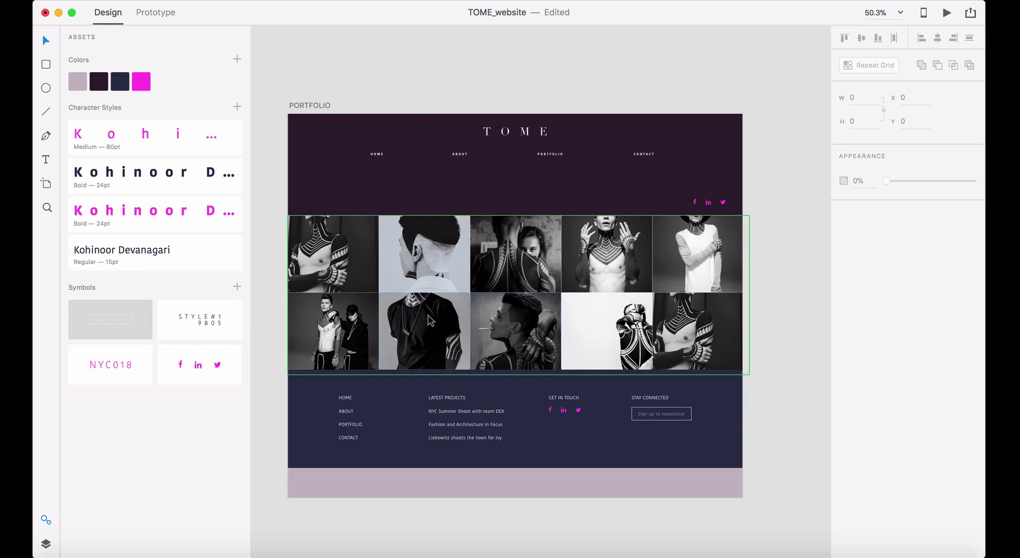
{"action": "left_click", "coordinate": [315, 106]}
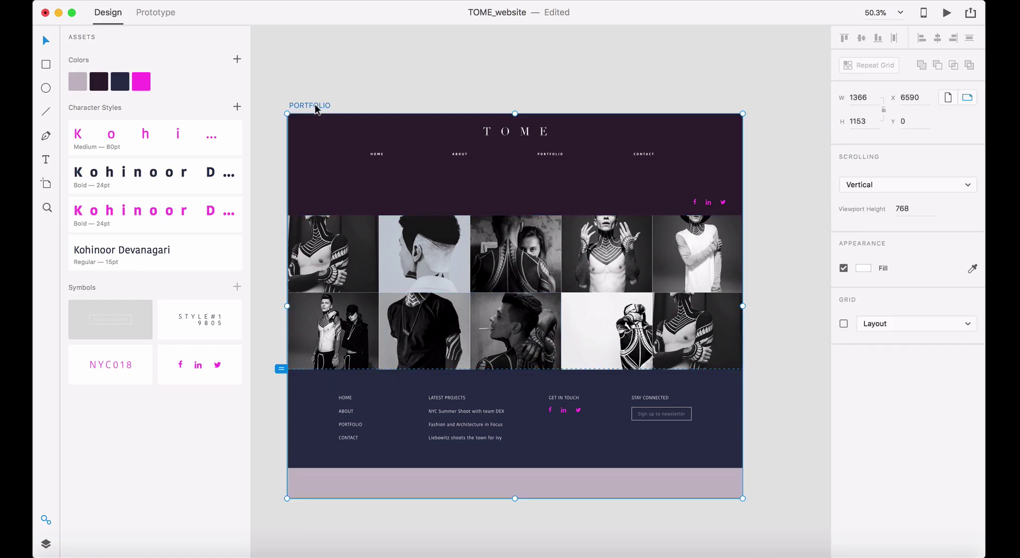
{"action": "left_click_drag", "start_coordinate": [316, 104], "coordinate": [794, 137]}
{"action": "left_click_drag", "start_coordinate": [769, 164], "coordinate": [316, 190]}
{"action": "key", "text": "super+z"}
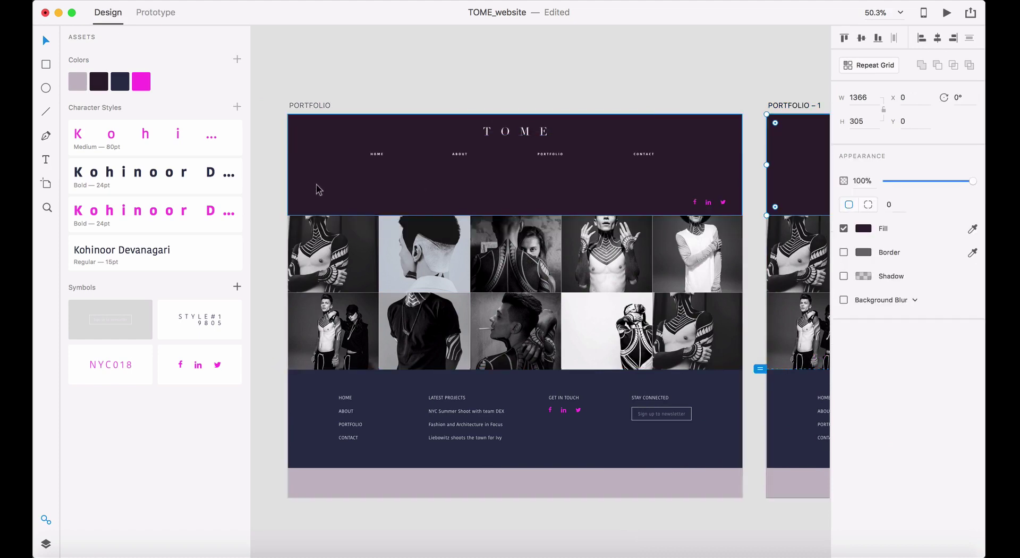
{"action": "left_click", "coordinate": [685, 69]}
{"action": "left_click_drag", "start_coordinate": [743, 175], "coordinate": [360, 171]}
{"action": "scroll", "coordinate": [360, 171], "scroll_direction": "right", "scroll_amount": 2}
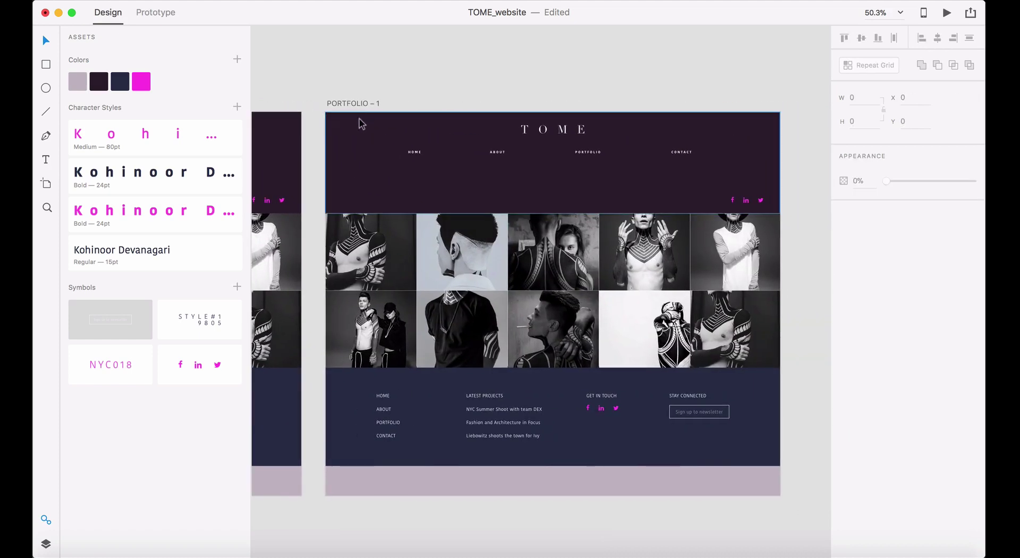
- Rename the duplicated artboard as PORTFOLIO link
{"action": "left_click", "coordinate": [365, 104]}
{"action": "double_click", "coordinate": [364, 104]}
{"action": "key", "text": "shift+Left"}
{"action": "key", "text": "shift+Left"}
{"action": "key", "text": "shift+Left"}
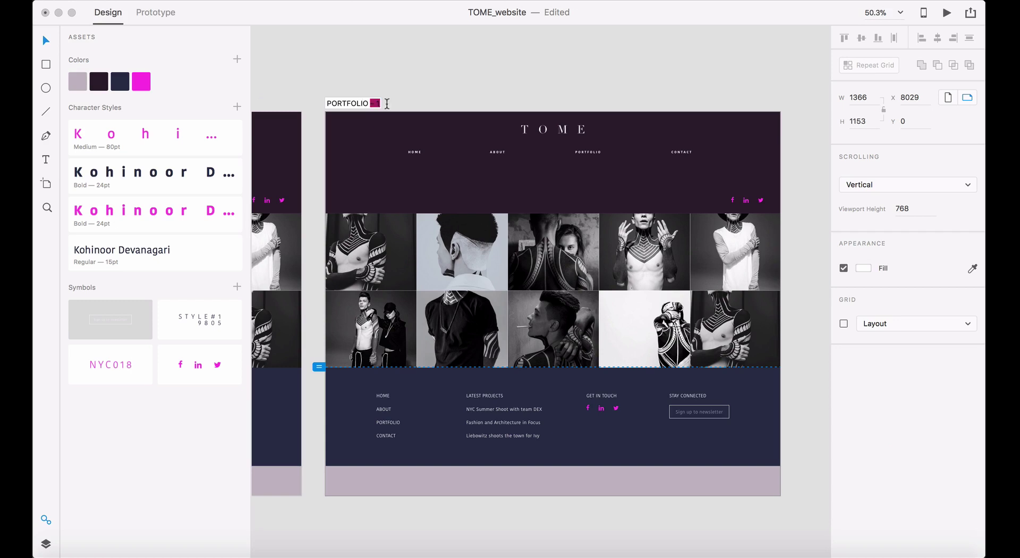
{"action": "type", "text": "II"}
{"action": "key", "text": "Return"}
- Select the second photo tile in the lower row of the PORTFOLIO link artboard's repeat grid
{"action": "double_click", "coordinate": [479, 332]}
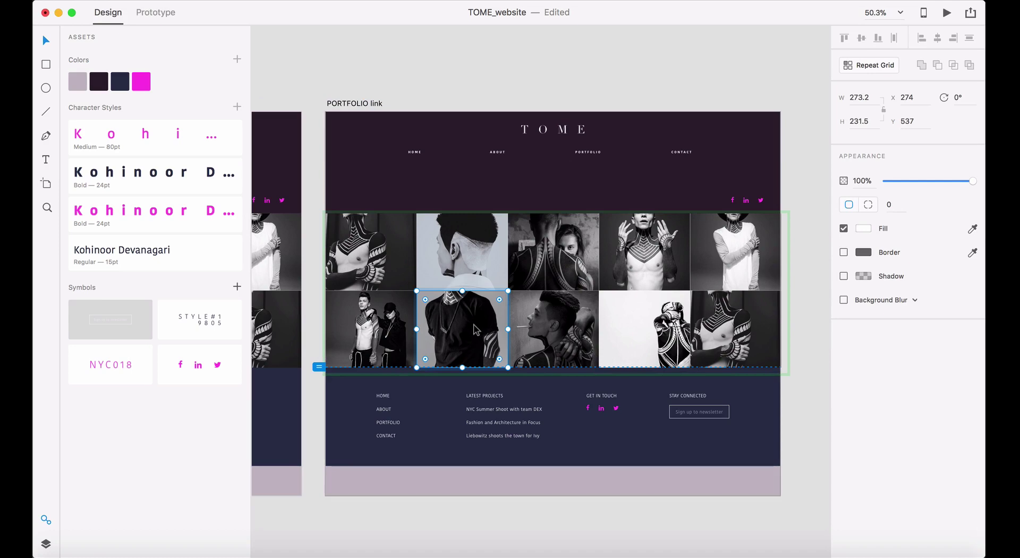
- Switch to Finder, open the Jpegs folder in FINALS, and position its window so part of the selected grid cell stays uncovered
{"action": "key", "text": "super+Tab"}
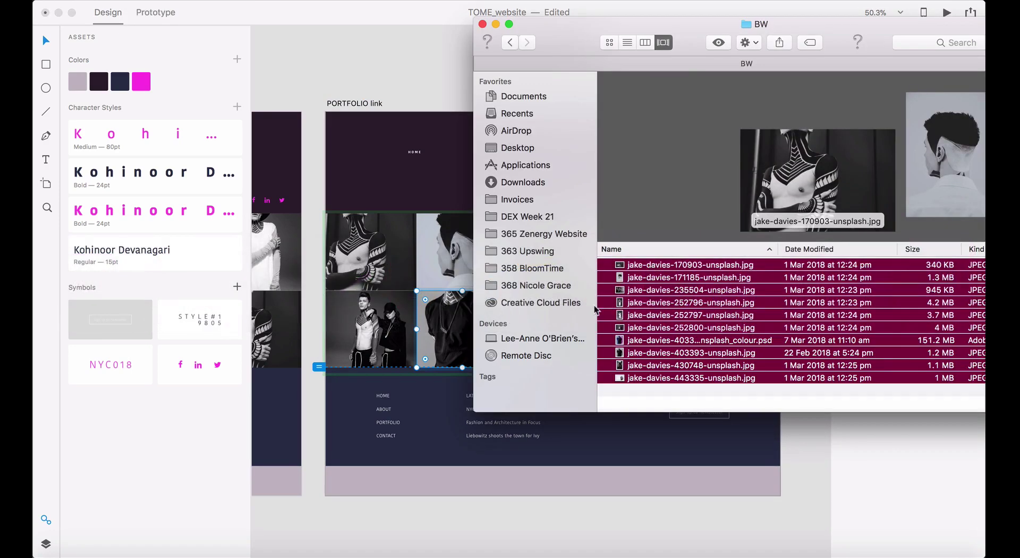
{"action": "left_click", "coordinate": [509, 43]}
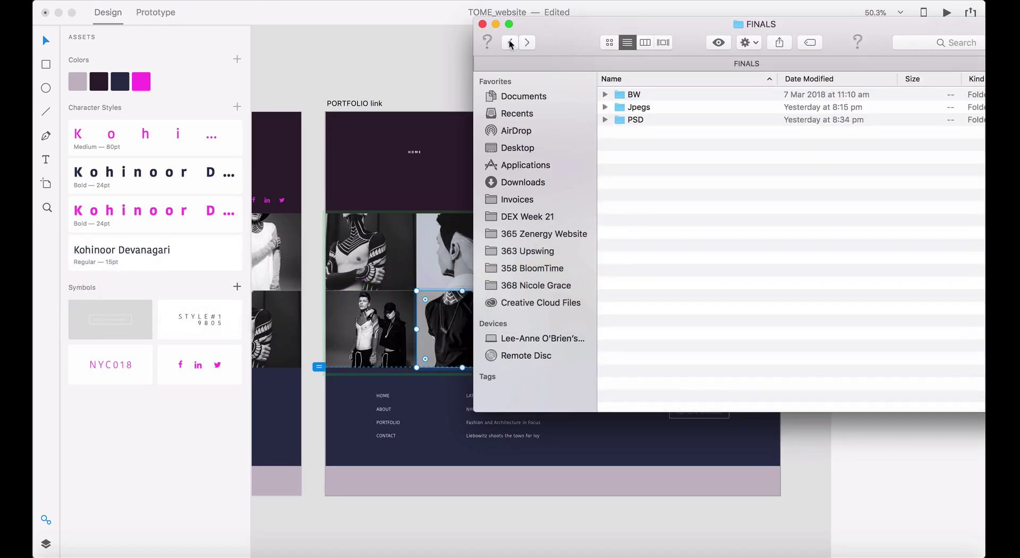
{"action": "left_click", "coordinate": [634, 109]}
{"action": "double_click", "coordinate": [634, 109]}
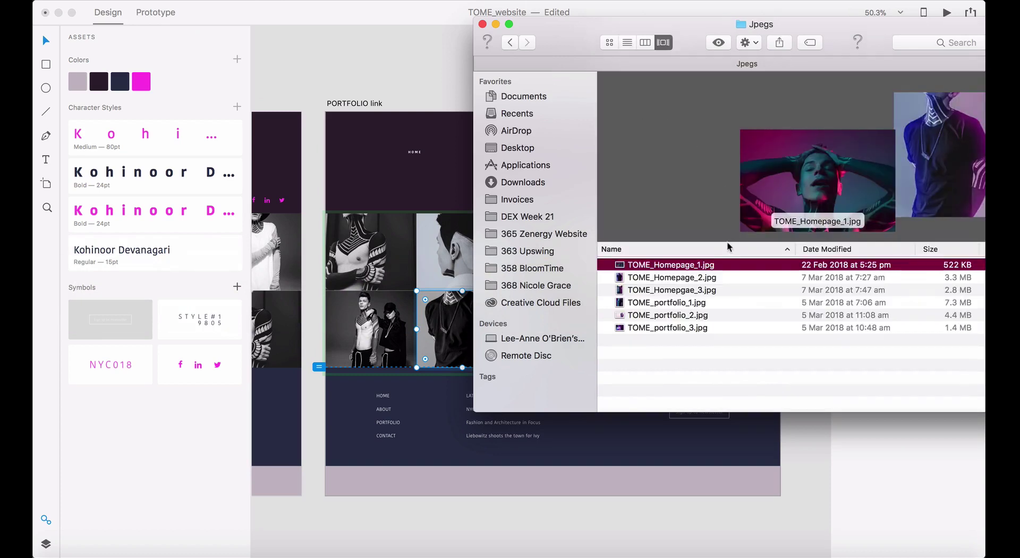
{"action": "left_click_drag", "start_coordinate": [698, 67], "coordinate": [864, 62]}
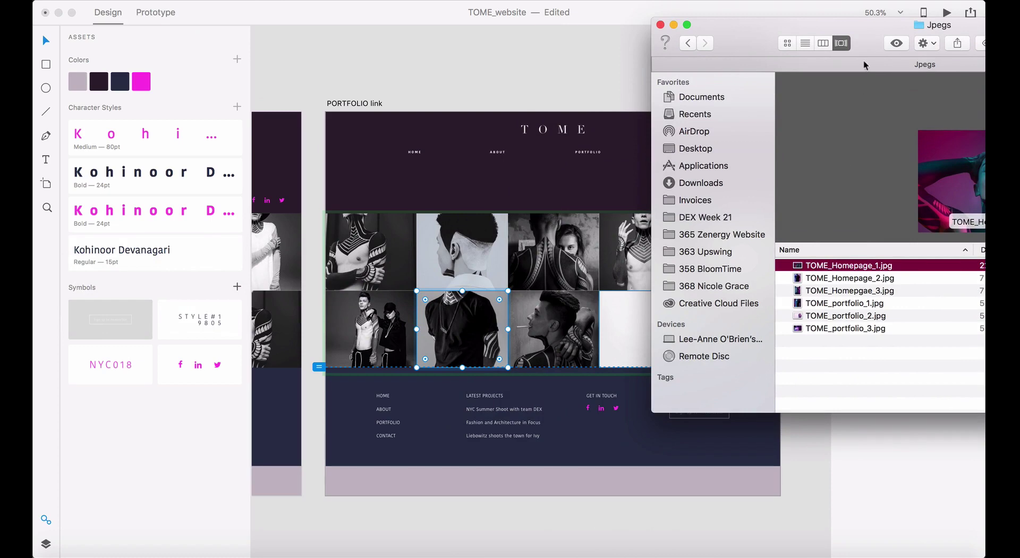
{"action": "left_click_drag", "start_coordinate": [862, 45], "coordinate": [648, 27]}
- Fill the second image in the lower row of the PORTFOLIO link grid with TOME_Homepage_2.jpg
{"action": "left_click", "coordinate": [596, 262]}
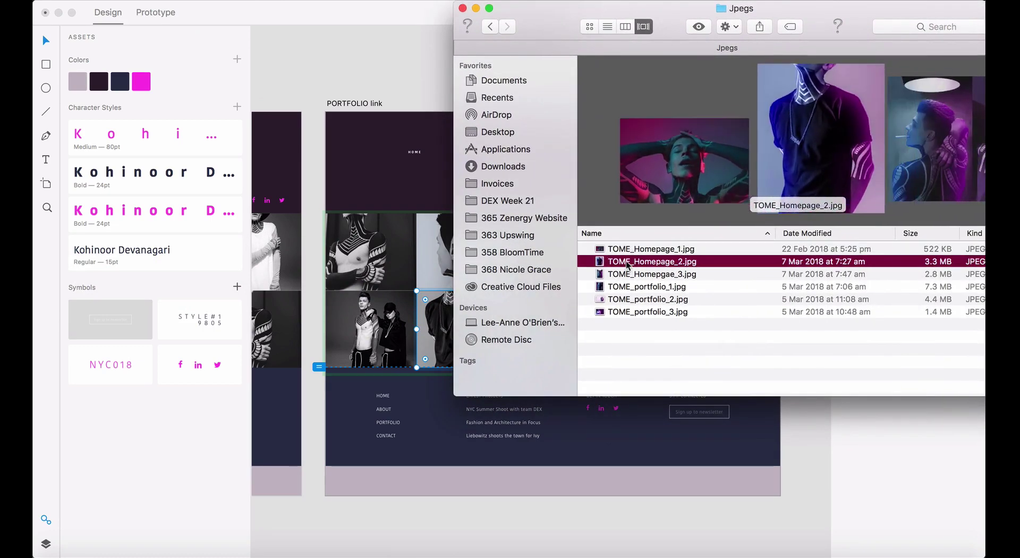
{"action": "left_click_drag", "start_coordinate": [595, 262], "coordinate": [439, 317]}
{"action": "left_click", "coordinate": [429, 77]}
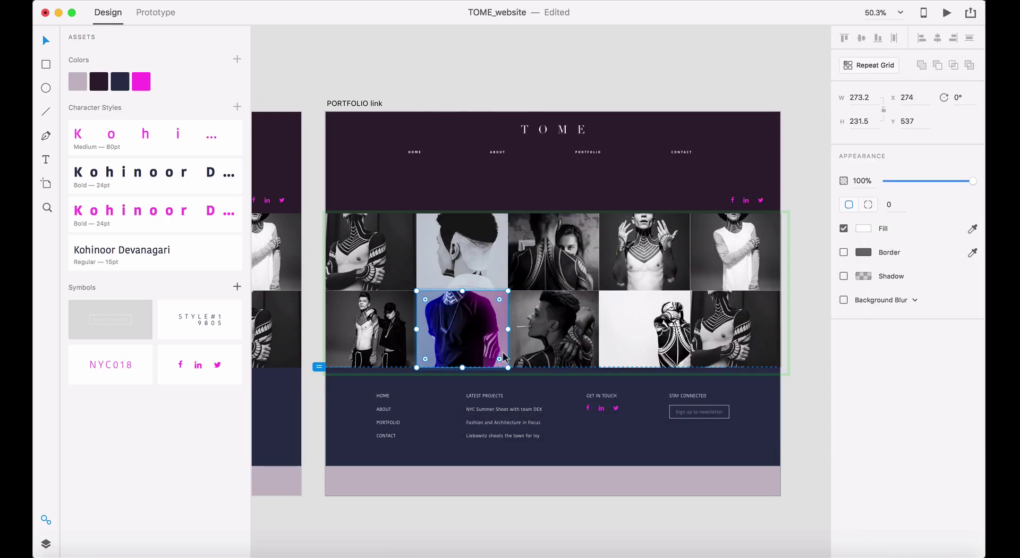
- Duplicate the PORTFOLIO link artboard
{"action": "scroll", "coordinate": [517, 514], "scroll_direction": "left", "scroll_amount": 10}
{"action": "left_click", "coordinate": [518, 514]}
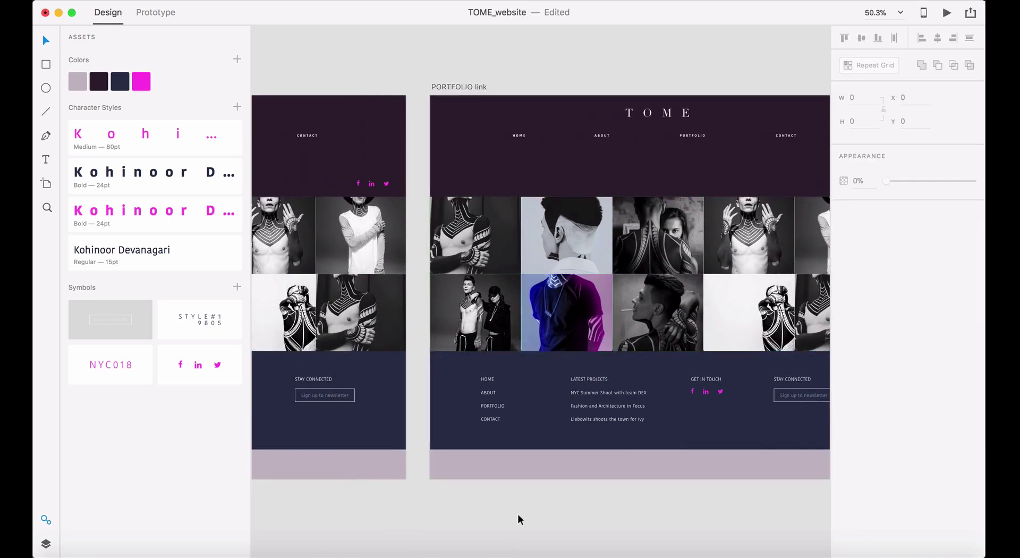
{"action": "scroll", "coordinate": [518, 514], "scroll_direction": "left", "scroll_amount": 5}
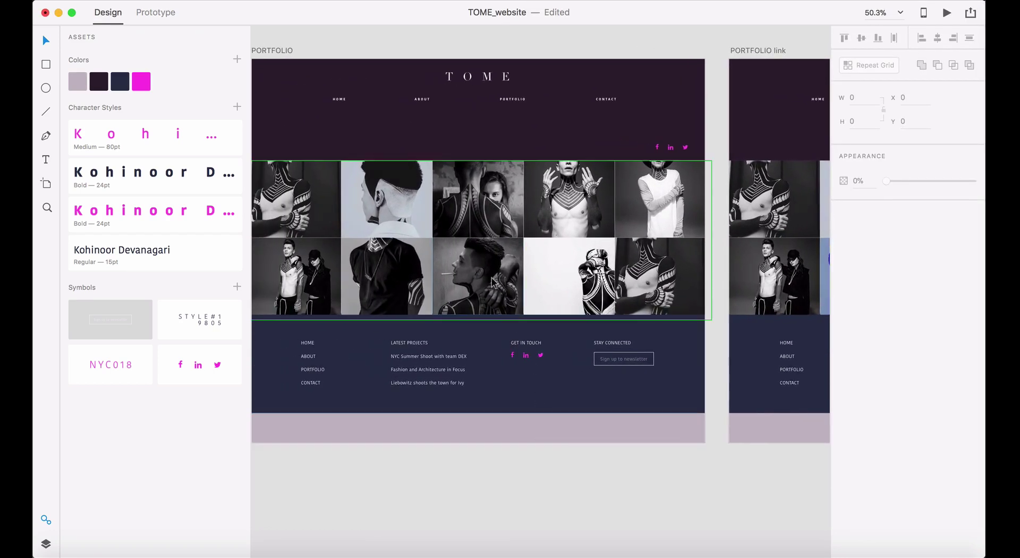
{"action": "scroll", "coordinate": [720, 365], "scroll_direction": "right", "scroll_amount": 10}
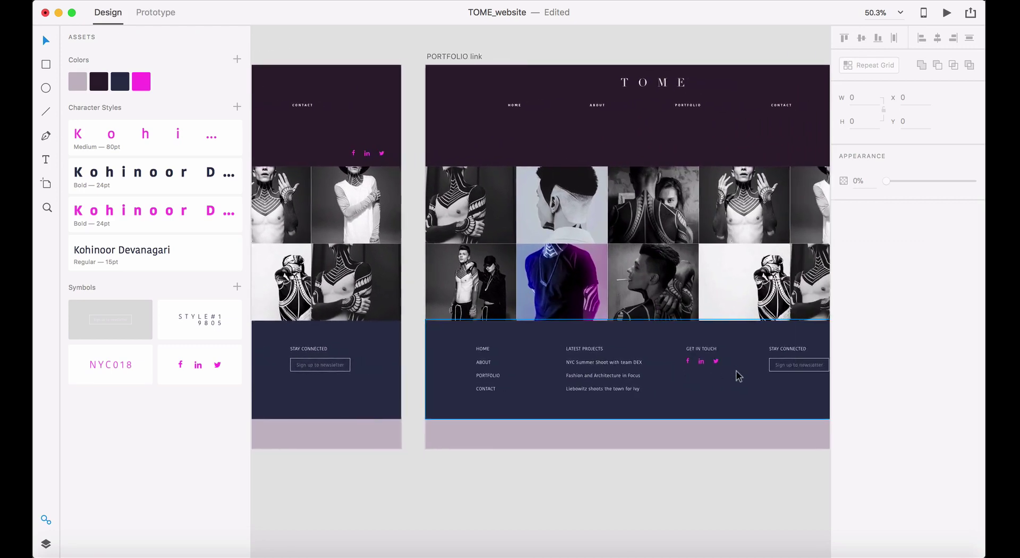
{"action": "scroll", "coordinate": [613, 297], "scroll_direction": "right", "scroll_amount": 10}
{"action": "scroll", "coordinate": [612, 298], "scroll_direction": "up", "scroll_amount": 5}
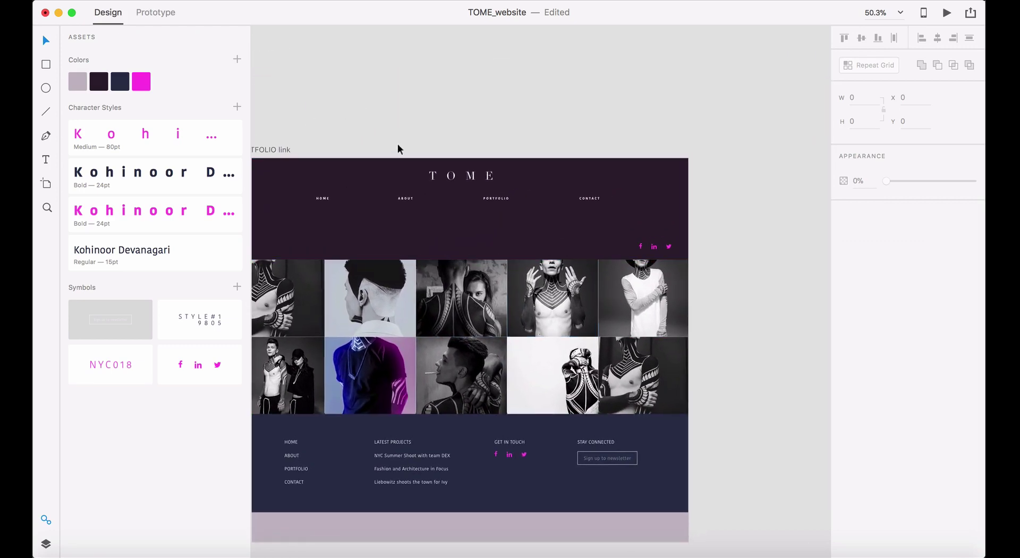
{"action": "left_click", "coordinate": [276, 149]}
{"action": "key", "text": "super+d"}
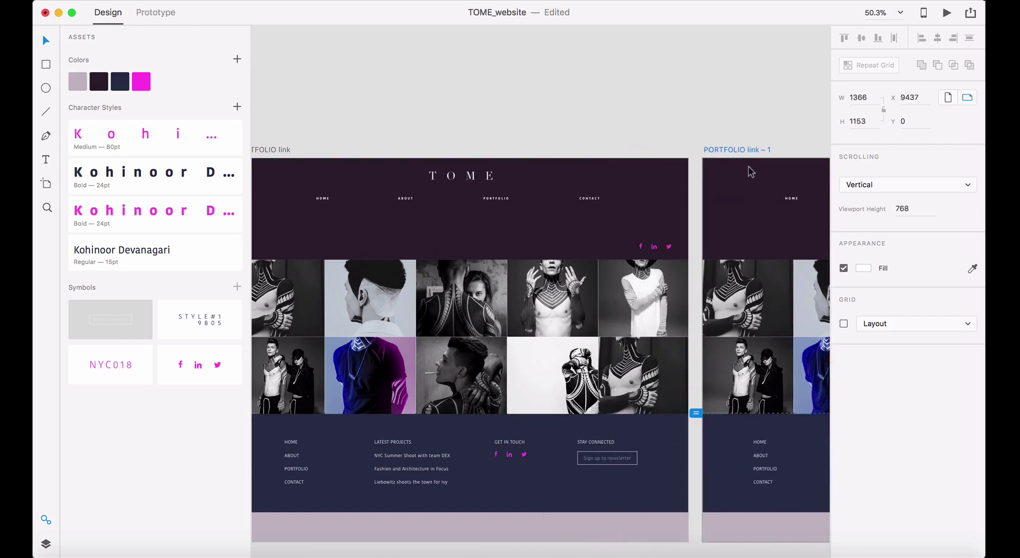
- Shift the duplicated artboard to X 9488 and rename it "PORTFOLIO page"
{"action": "scroll", "coordinate": [751, 164], "scroll_direction": "right", "scroll_amount": 5}
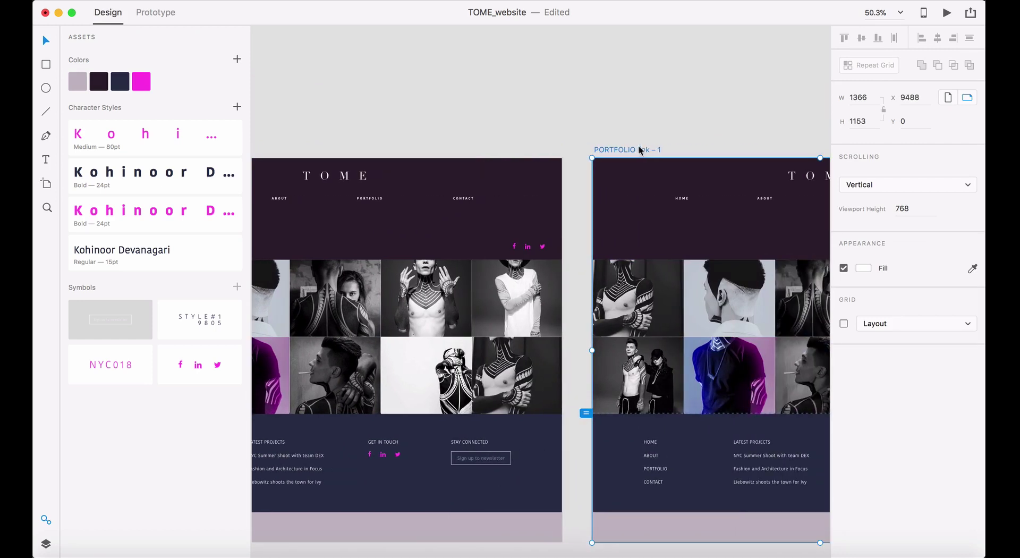
{"action": "double_click", "coordinate": [640, 150]}
{"action": "left_click_drag", "start_coordinate": [636, 150], "coordinate": [667, 148]}
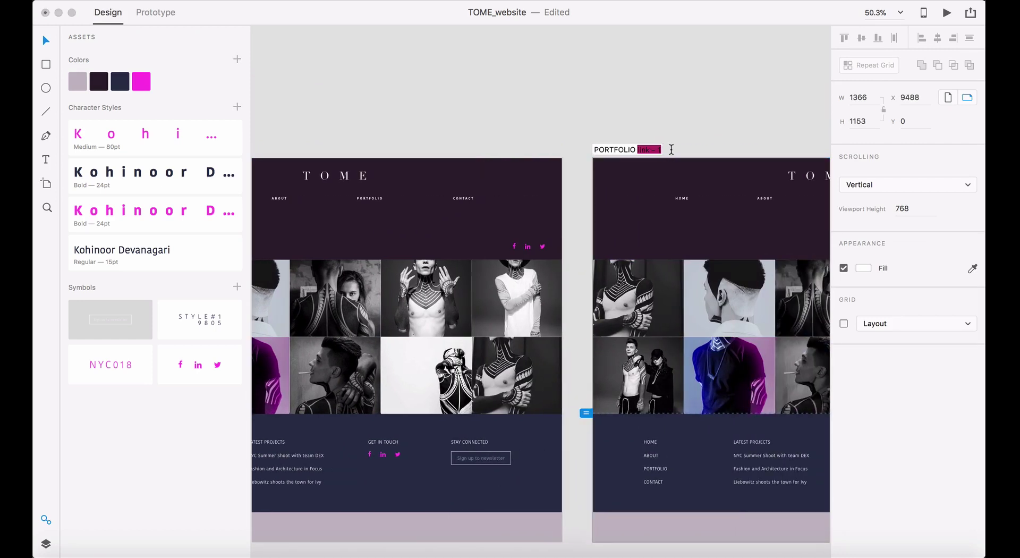
{"action": "type", "text": "page"}
{"action": "key", "text": "Return"}
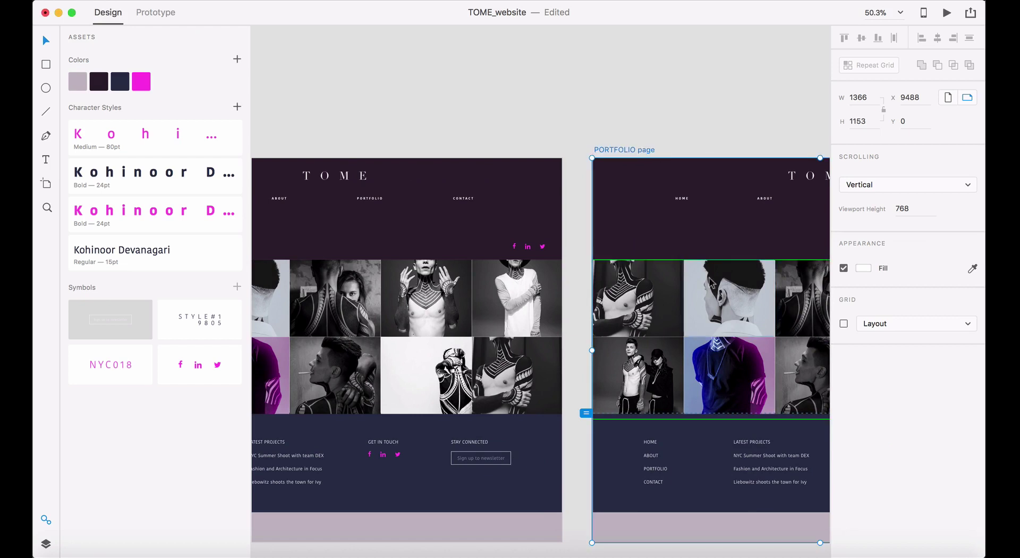
- Lengthen the PORTFOLIO page artboard downward and move its footer to the new bottom edge
{"action": "scroll", "coordinate": [685, 122], "scroll_direction": "right", "scroll_amount": 2}
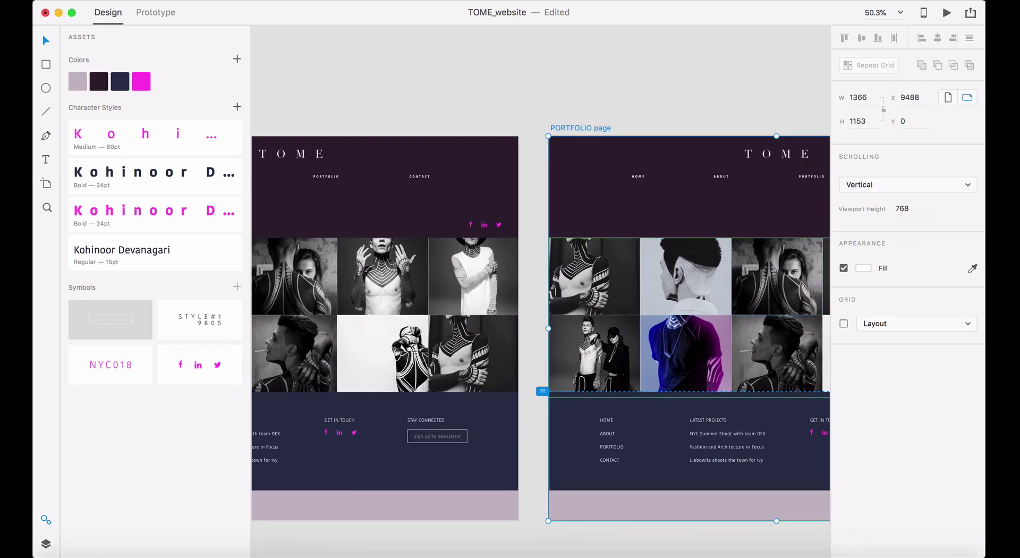
{"action": "key", "text": "super+minus"}
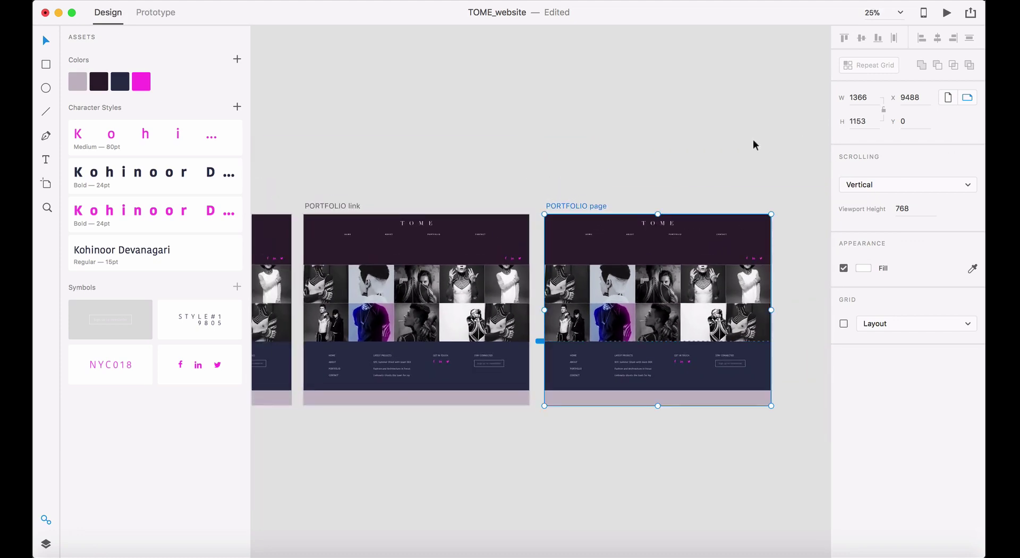
{"action": "scroll", "coordinate": [632, 375], "scroll_direction": "down", "scroll_amount": 3}
{"action": "left_click_drag", "start_coordinate": [648, 318], "coordinate": [651, 517]}
{"action": "left_click_drag", "start_coordinate": [786, 345], "coordinate": [621, 430]}
{"action": "key", "text": "super+z"}
- Delete the image grid from the PORTFOLIO page artboard
{"action": "left_click", "coordinate": [598, 222]}
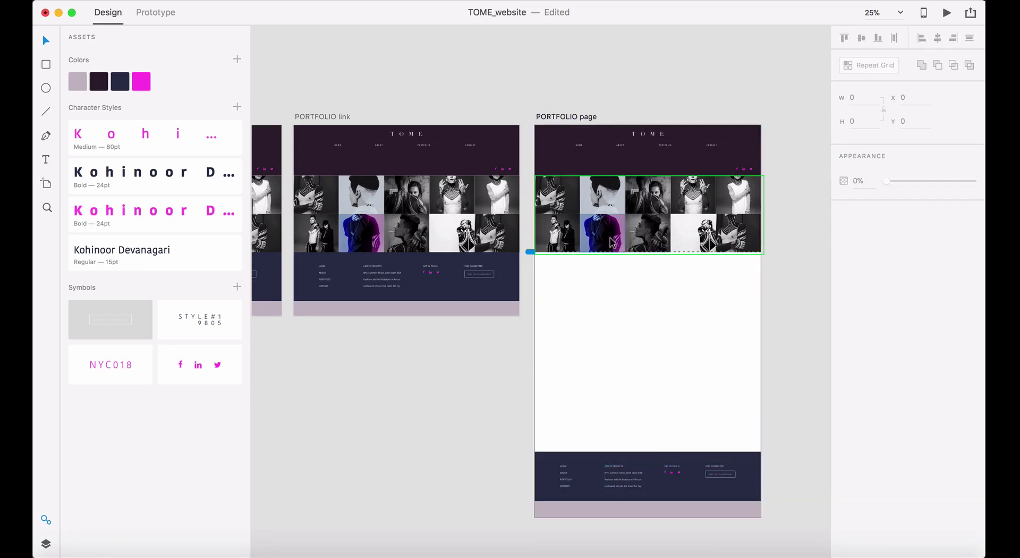
{"action": "key", "text": "Delete"}
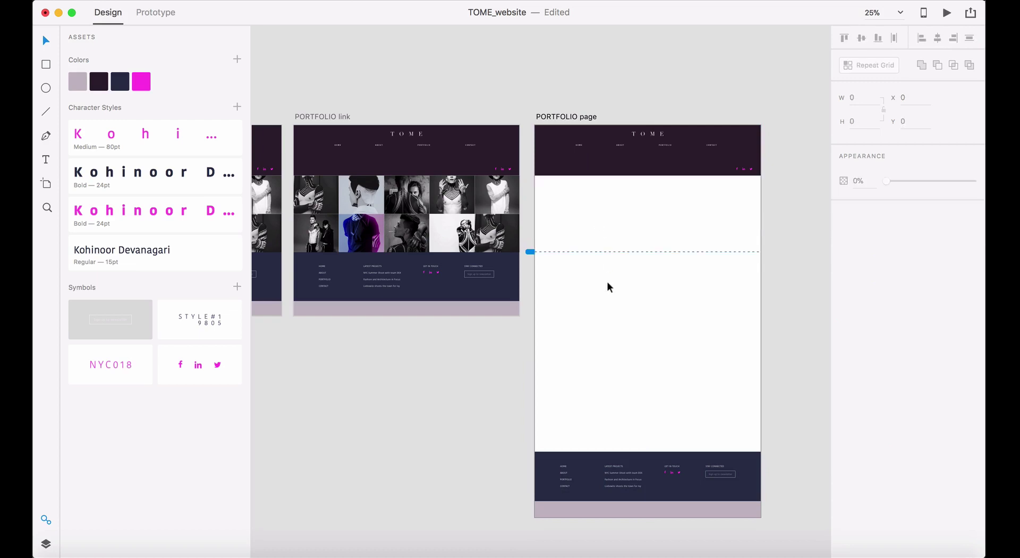
- Copy the quote heading and side paragraph from the About artboard onto PORTFOLIO page, placing them below the header
{"action": "scroll", "coordinate": [581, 304], "scroll_direction": "left", "scroll_amount": 10}
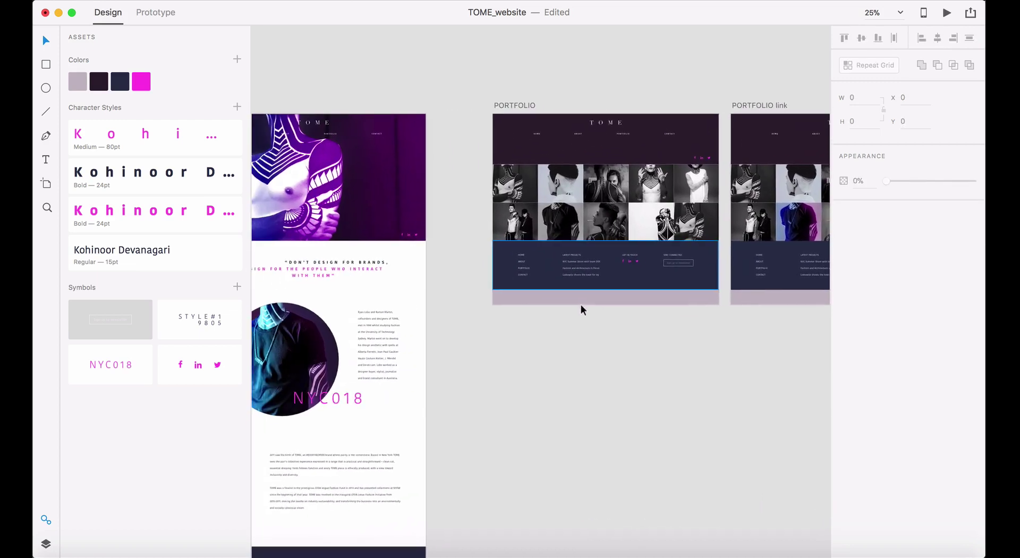
{"action": "scroll", "coordinate": [582, 306], "scroll_direction": "left", "scroll_amount": 1}
{"action": "left_click", "coordinate": [427, 265]}
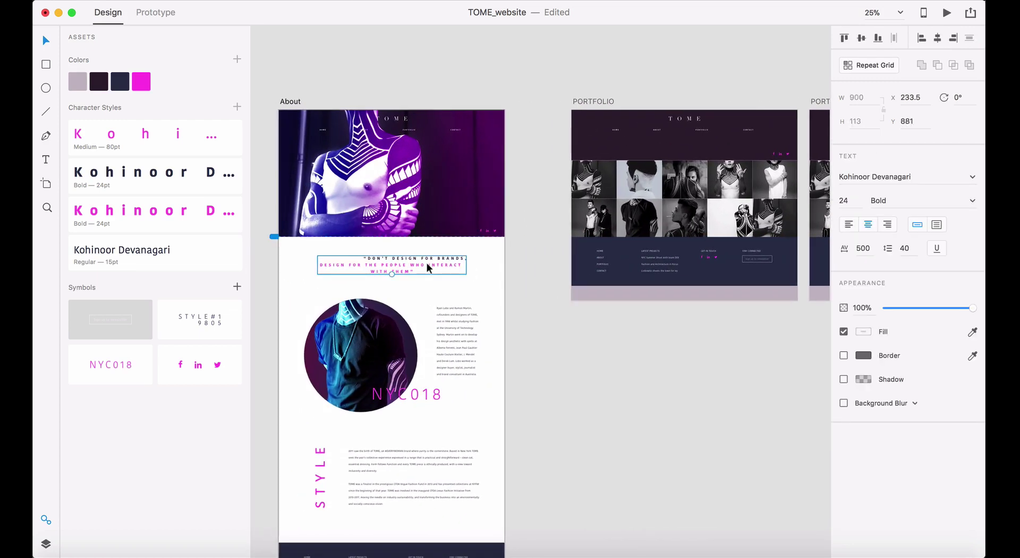
{"action": "left_click", "coordinate": [461, 331], "text": "shift"}
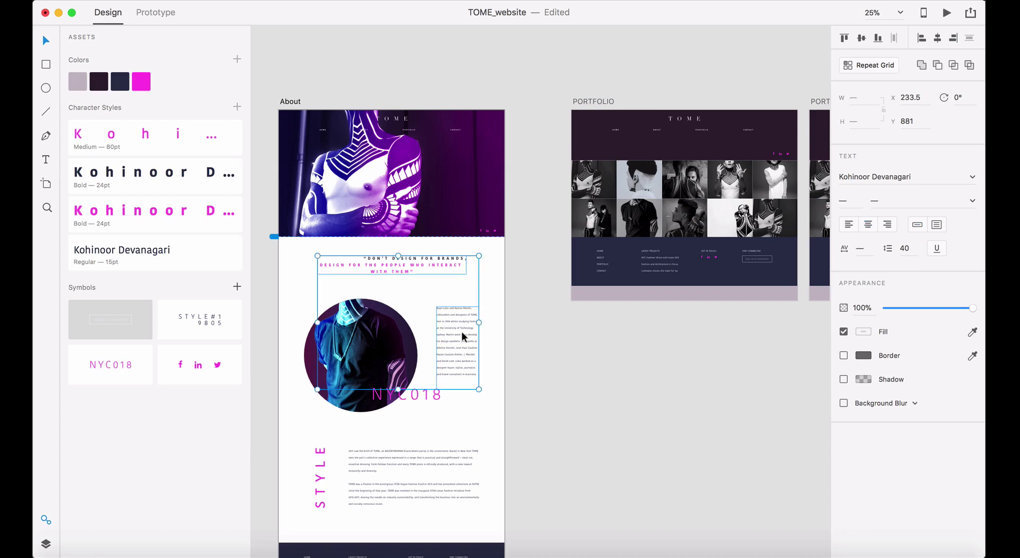
{"action": "scroll", "coordinate": [462, 330], "scroll_direction": "right", "scroll_amount": 14}
{"action": "key", "text": "ctrl+v"}
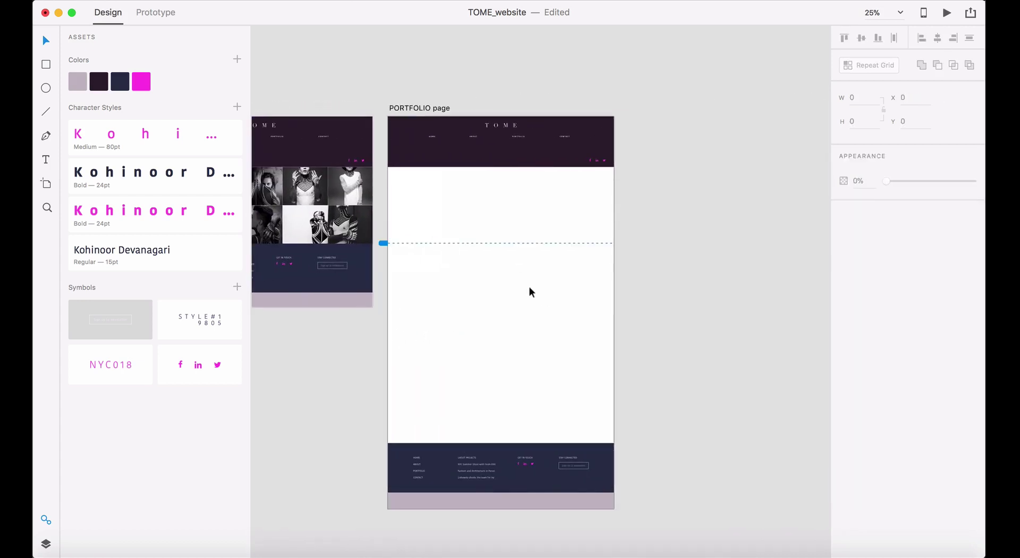
{"action": "left_click_drag", "start_coordinate": [527, 285], "coordinate": [522, 200]}
{"action": "left_click", "coordinate": [639, 275]}
- Switch to InDesign and copy the "PORTRAITS OF MEN VOL. 5" heading line from the Portfolio page of Tome Content.indd
{"action": "key", "text": "super+Tab"}
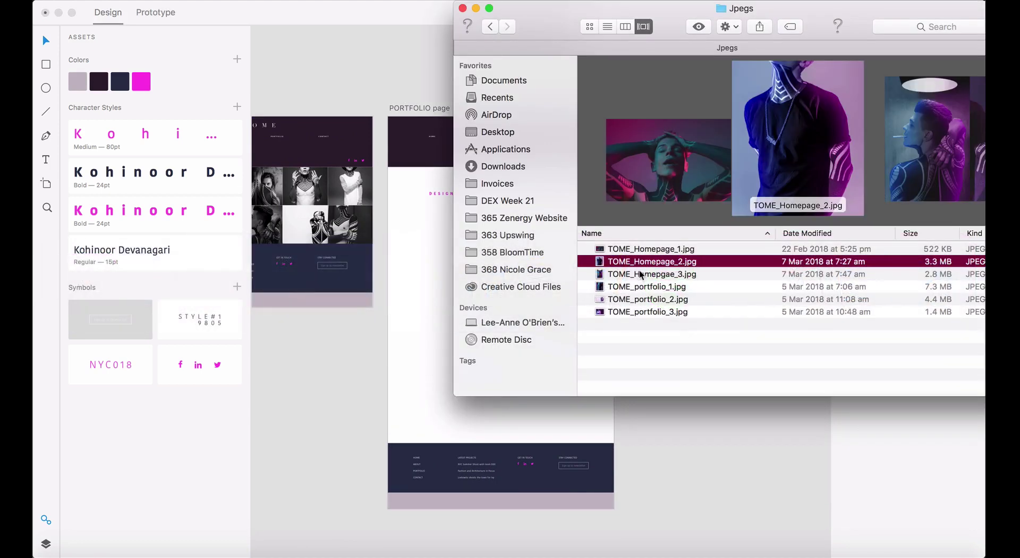
{"action": "key", "text": "super+Tab"}
{"action": "key", "text": "super+Tab"}
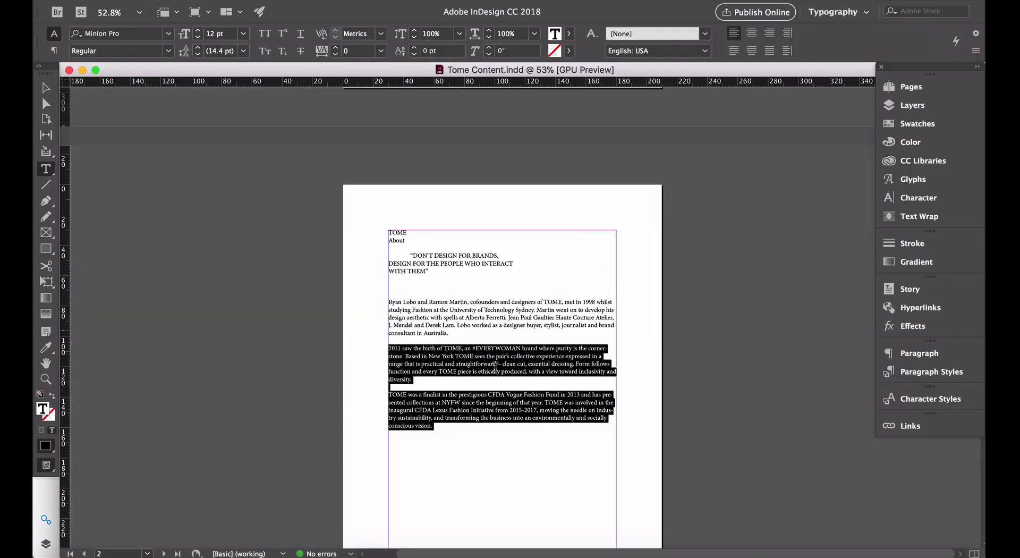
{"action": "scroll", "coordinate": [495, 381], "scroll_direction": "down", "scroll_amount": 1}
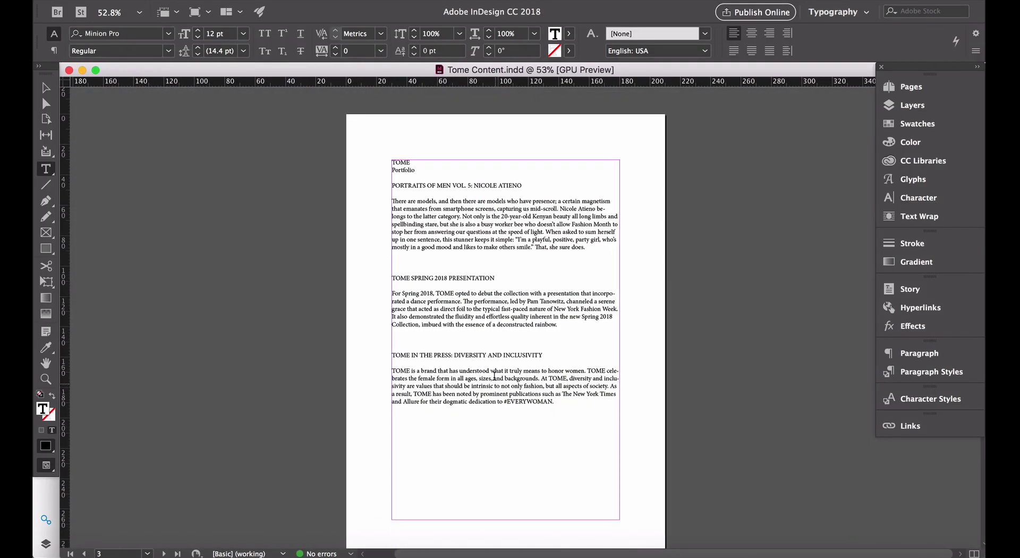
{"action": "left_click", "coordinate": [475, 243]}
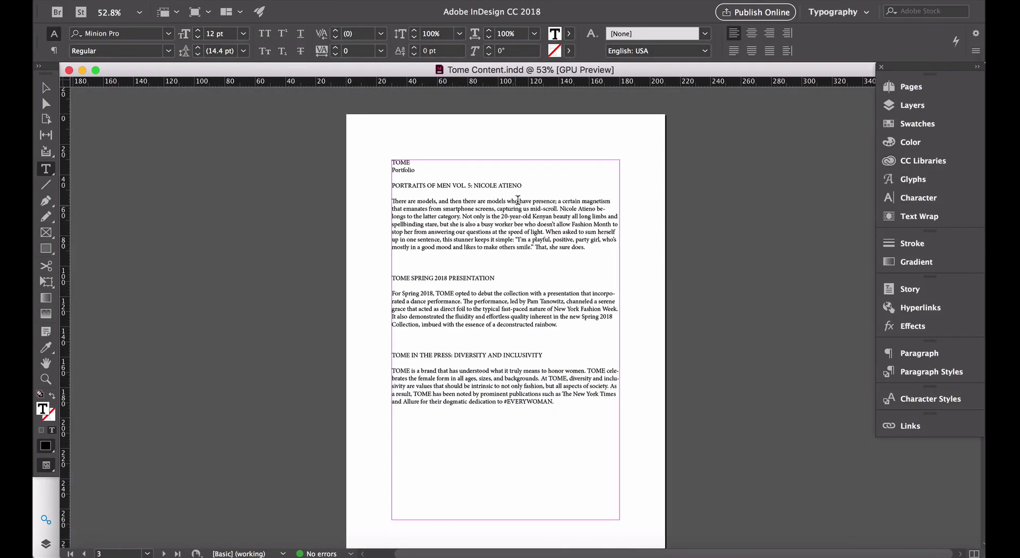
{"action": "triple_click", "coordinate": [393, 190]}
{"action": "key", "text": "super+c"}
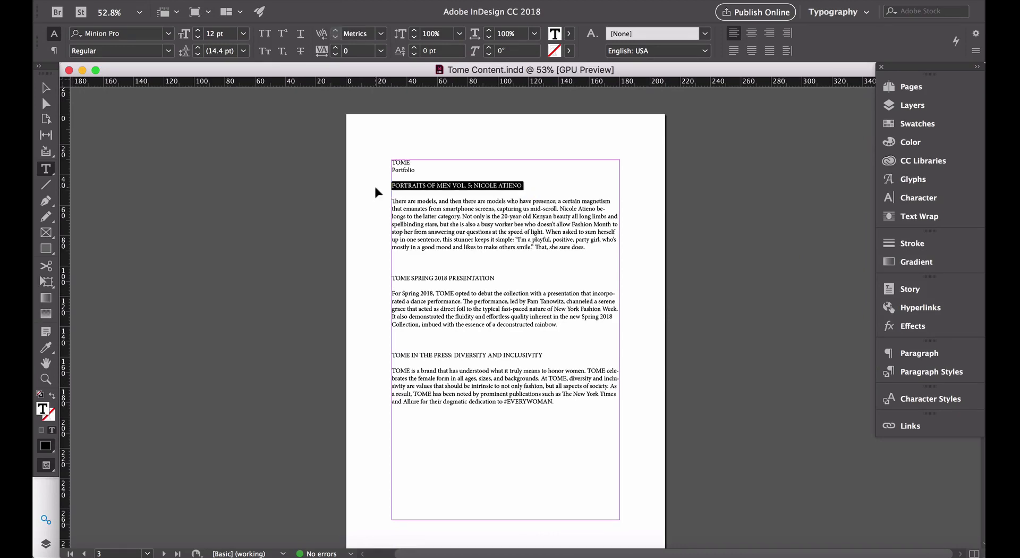
- Return to Adobe XD and replace the quote heading on PORTFOLIO page with the copied heading
{"action": "key", "text": "super+Tab"}
{"action": "key", "text": "super+Tab"}
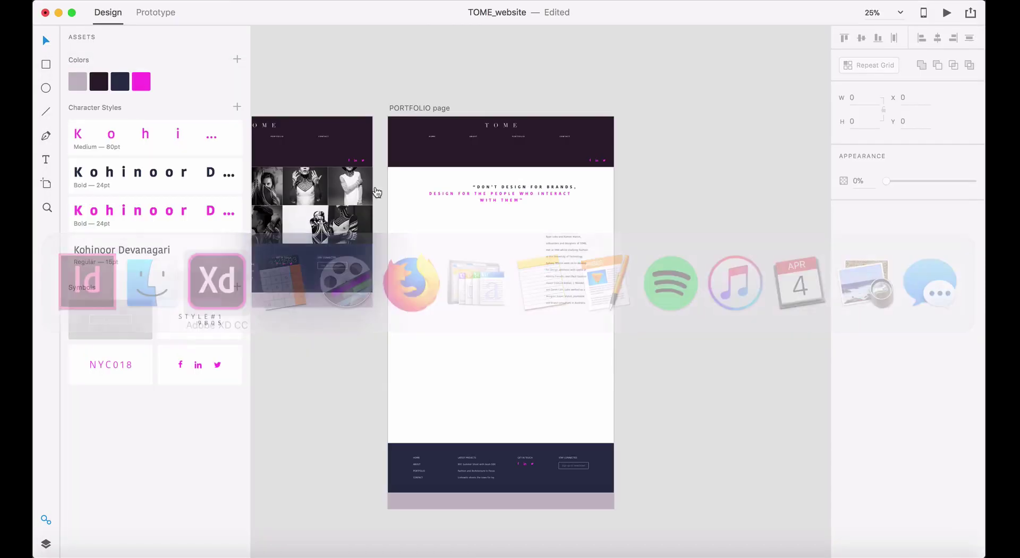
{"action": "left_click", "coordinate": [535, 194]}
{"action": "double_click", "coordinate": [535, 191]}
{"action": "key", "text": "super+a"}
{"action": "key", "text": "super+v"}
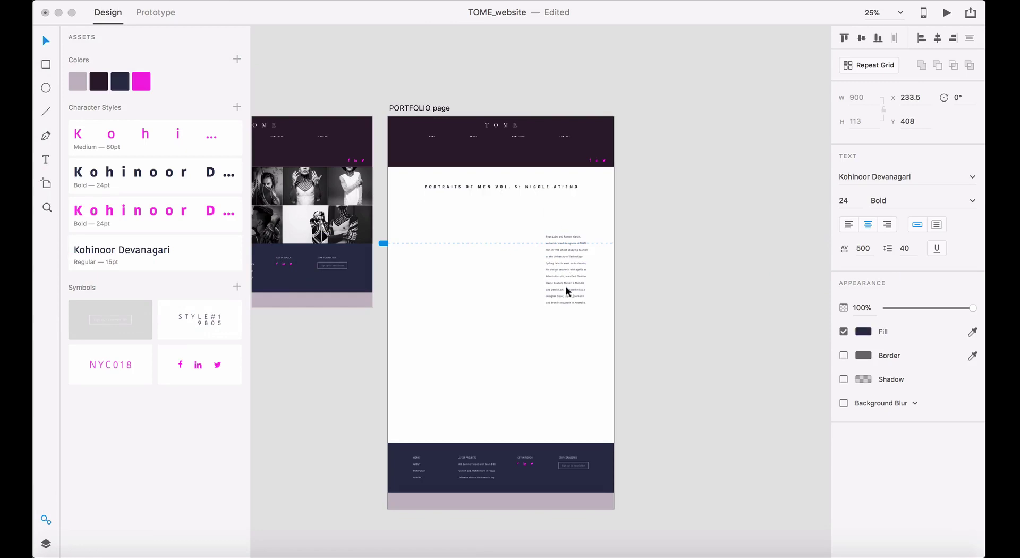
- Switch to InDesign and copy the full paragraph under the "PORTRAITS OF MEN VOL. 5" heading, starting at "There are models"
{"action": "key", "text": "super+Tab"}
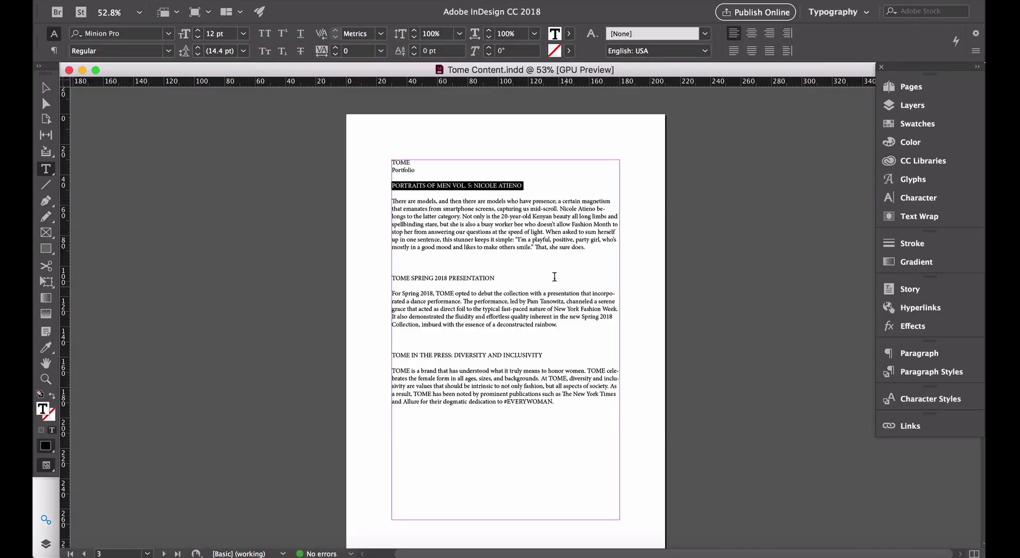
{"action": "left_click", "coordinate": [522, 247]}
{"action": "left_click_drag", "start_coordinate": [586, 248], "coordinate": [385, 210]}
{"action": "key", "text": "super+Tab"}
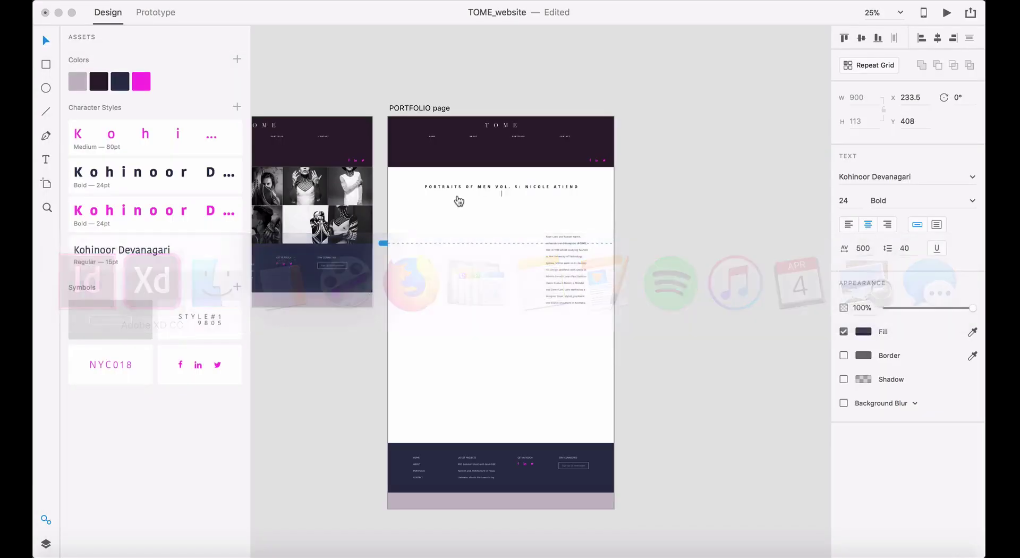
{"action": "key", "text": "super+Tab"}
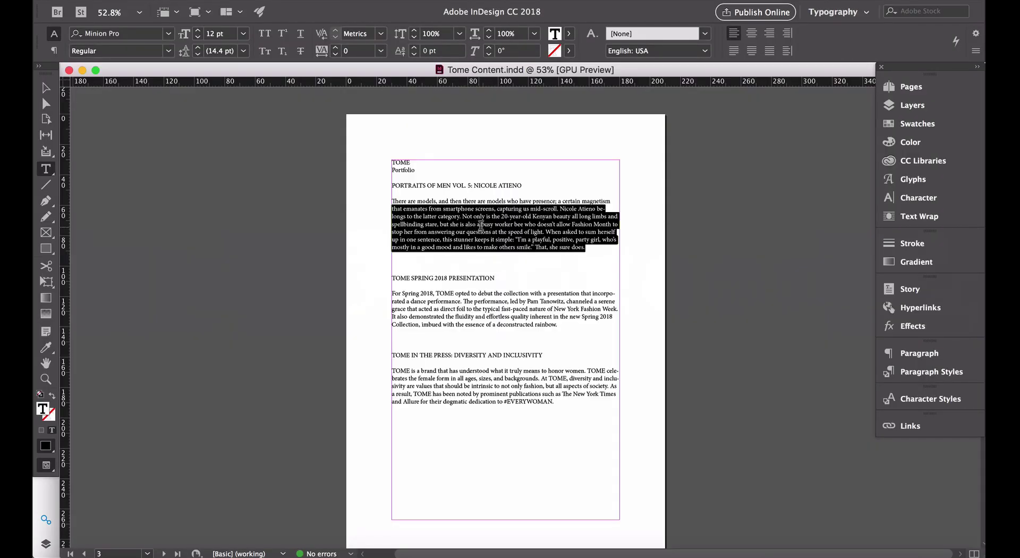
{"action": "left_click", "coordinate": [586, 247]}
{"action": "left_click_drag", "start_coordinate": [587, 247], "coordinate": [386, 202]}
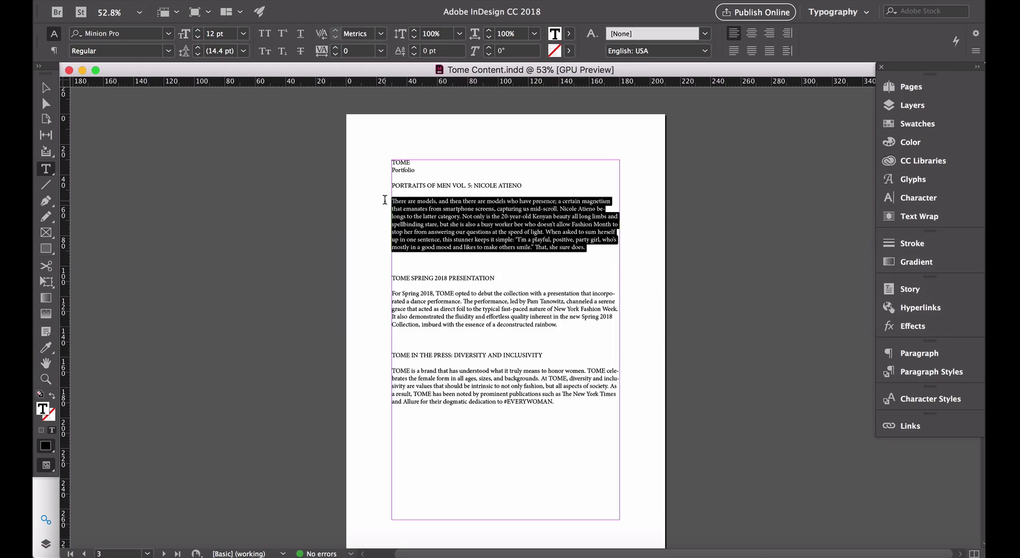
- Return to Adobe XD and replace the side paragraph on PORTFOLIO page with the copied paragraph text
{"action": "key", "text": "super+Tab"}
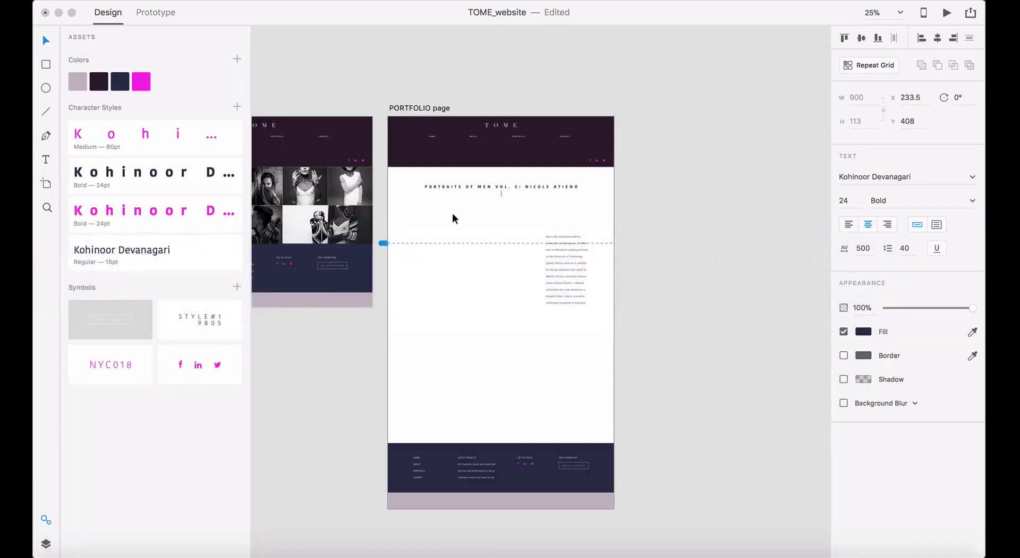
{"action": "double_click", "coordinate": [562, 267]}
{"action": "key", "text": "super+v"}
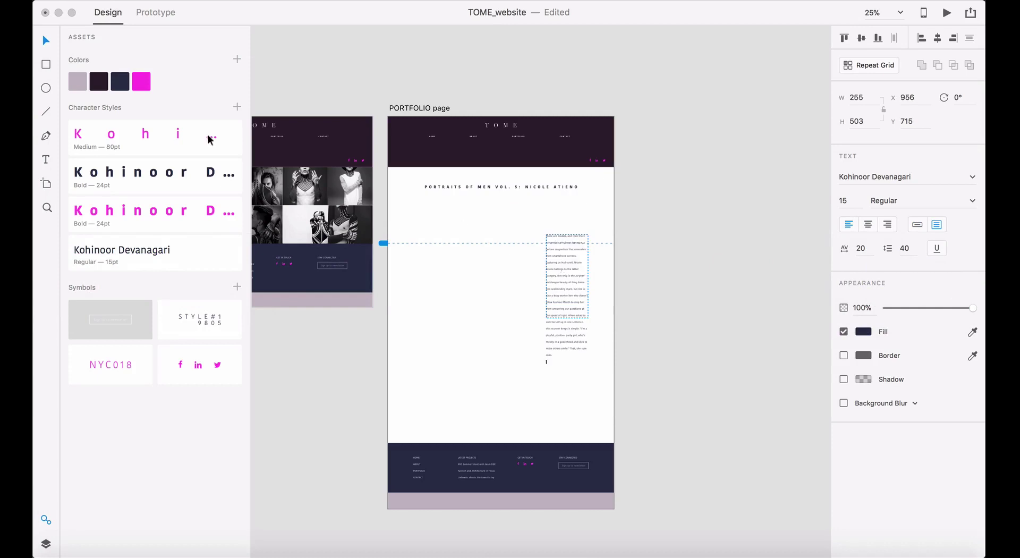
- Widen the side paragraph's text box to 482 and move it up beneath the heading at Y 481
{"action": "key", "text": "Escape"}
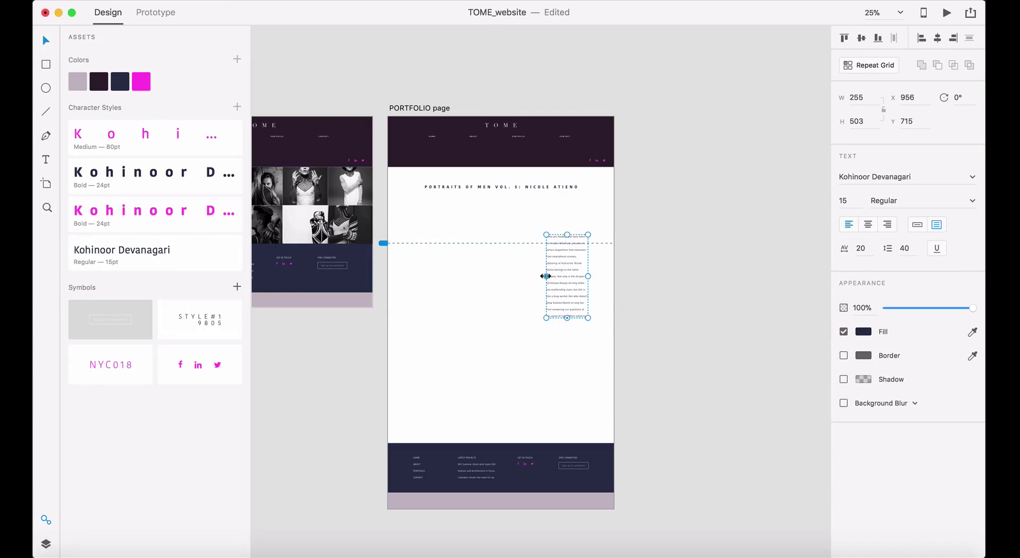
{"action": "left_click_drag", "start_coordinate": [546, 275], "coordinate": [556, 251]}
{"action": "left_click", "coordinate": [615, 290]}
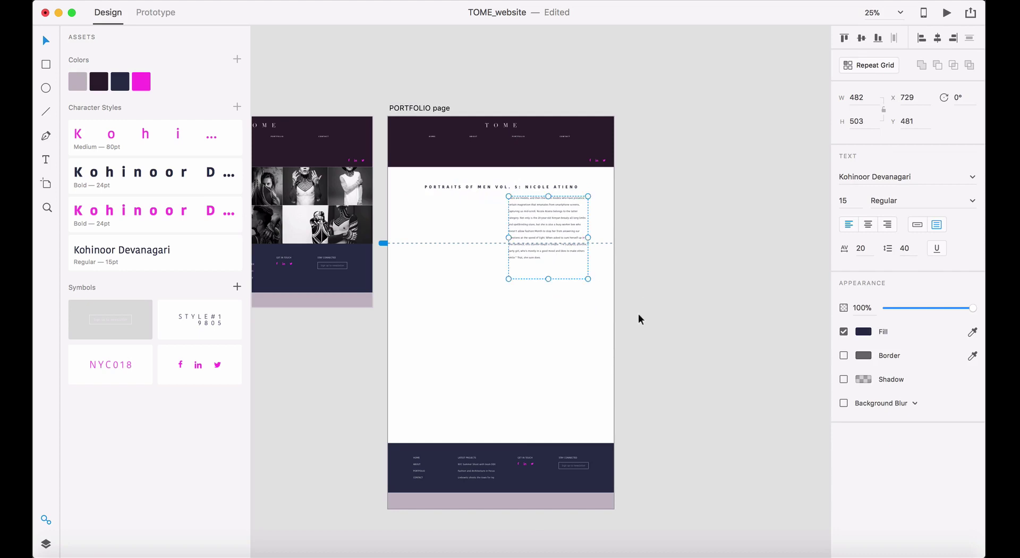
- Show the 12-column layout grid on the PORTFOLIO page artboard
{"action": "left_click", "coordinate": [426, 109]}
{"action": "left_click", "coordinate": [844, 324]}
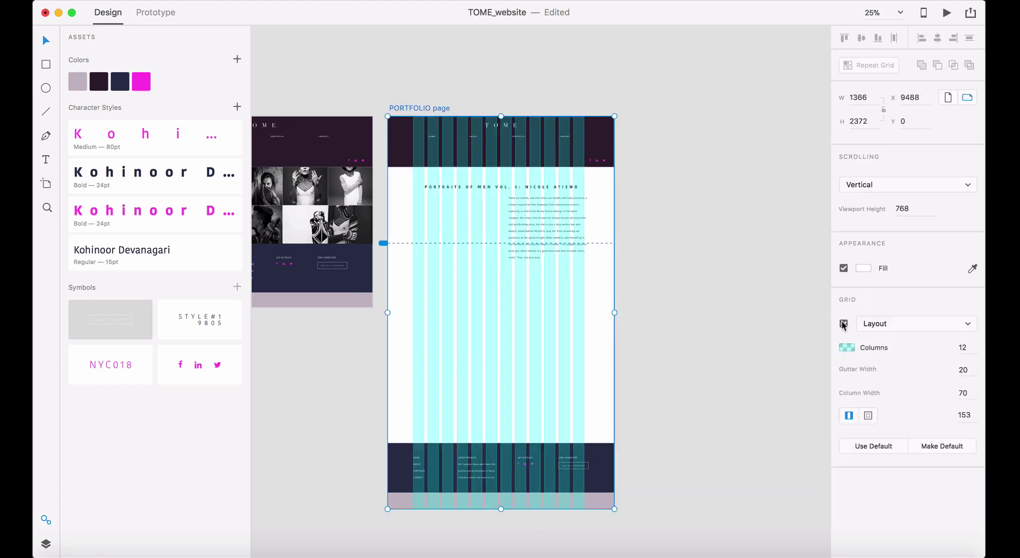
{"action": "left_click", "coordinate": [693, 318]}
- Align the paragraph with the right-hand half of the layout columns and widen its text box slightly
{"action": "left_click", "coordinate": [566, 238]}
{"action": "key", "text": "alt"}
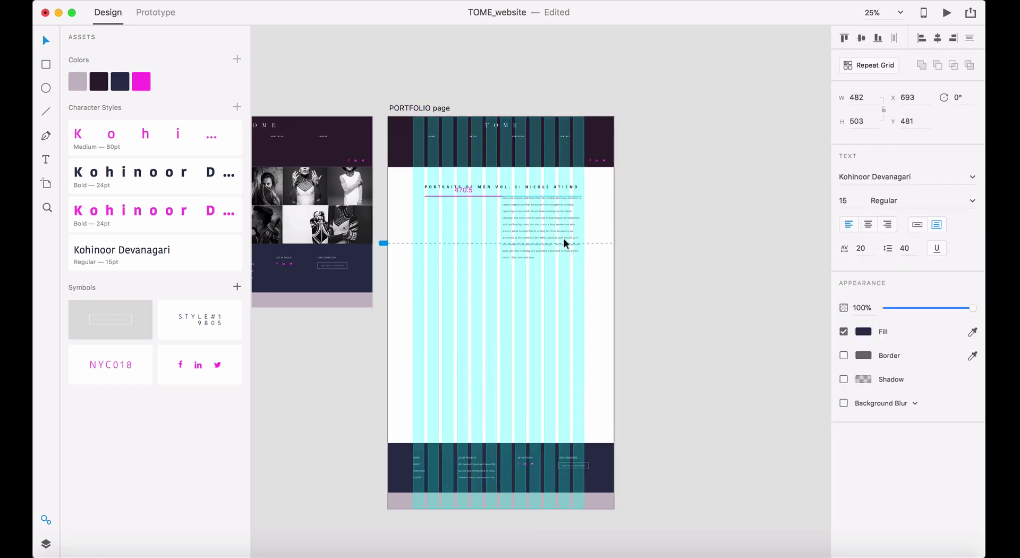
{"action": "left_click_drag", "start_coordinate": [563, 238], "coordinate": [499, 235]}
{"action": "left_click", "coordinate": [657, 264]}
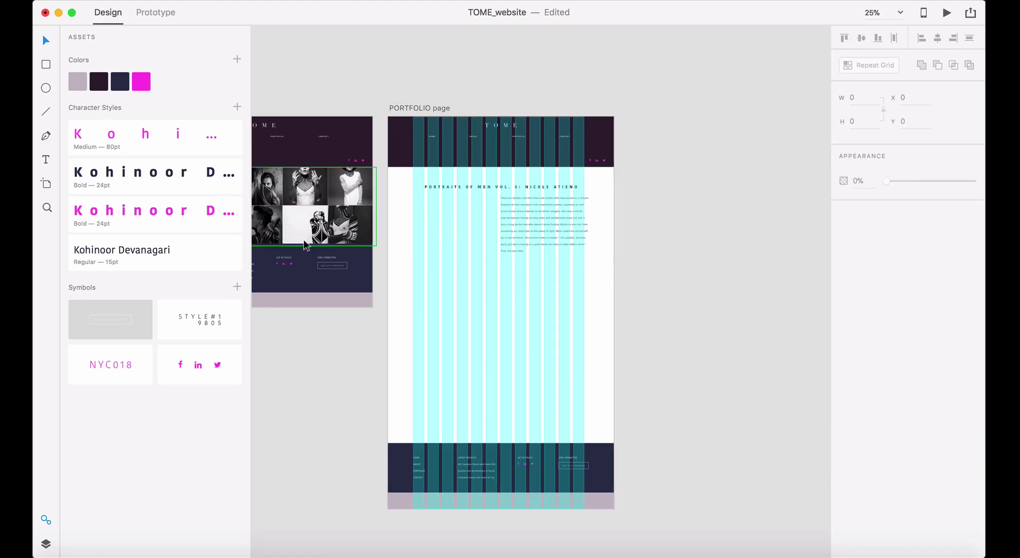
- Draw a rectangle of about 430 by 627 over the left five columns, level with the paragraph's top edge
{"action": "scroll", "coordinate": [306, 245], "scroll_direction": "left", "scroll_amount": 3}
{"action": "left_click", "coordinate": [46, 64]}
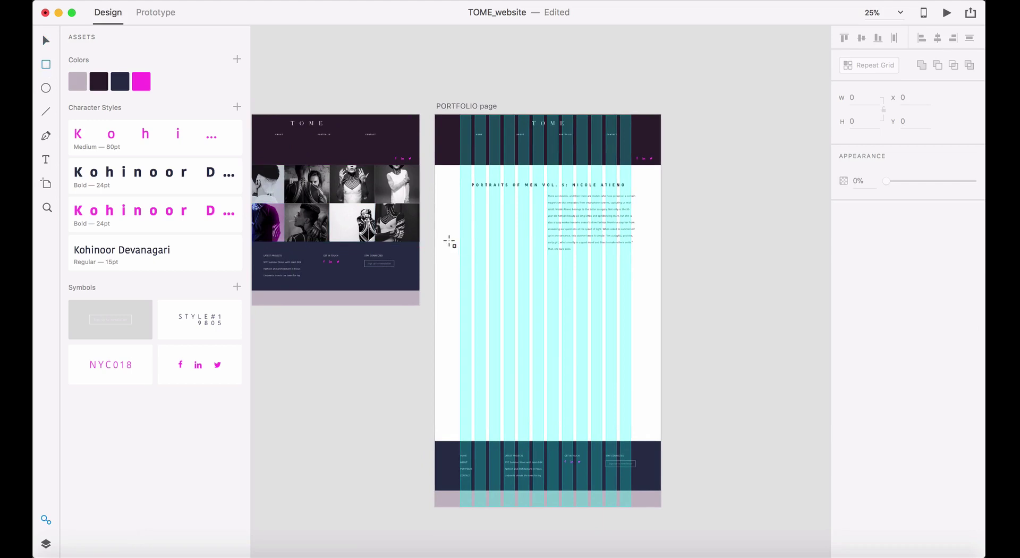
{"action": "mouse_move", "coordinate": [460, 194]}
{"action": "left_mouse_down"}
{"action": "mouse_move", "coordinate": [537, 284]}
{"action": "mouse_move", "coordinate": [532, 298]}
{"action": "left_mouse_up"}
{"action": "left_click", "coordinate": [46, 41]}
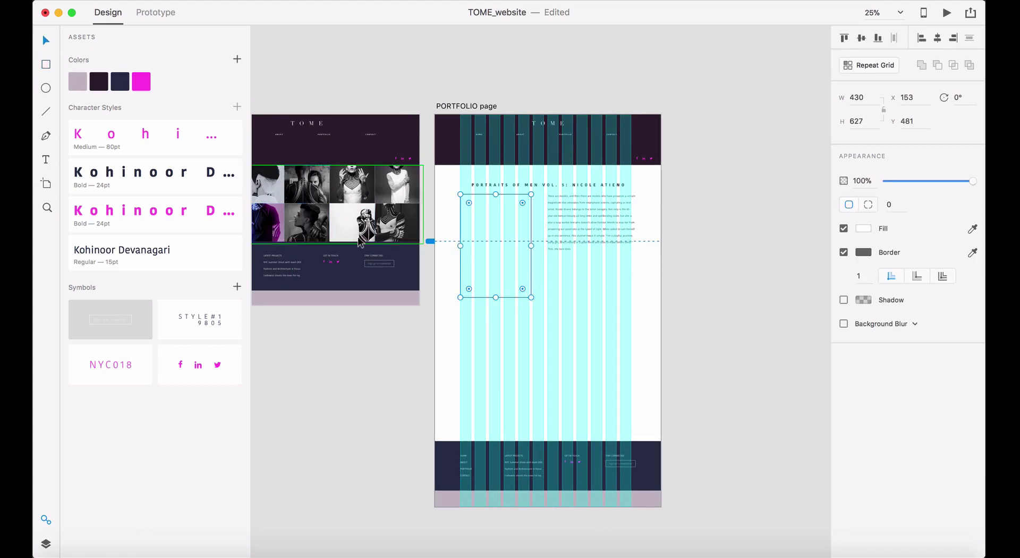
- Switch to Finder and place TOME_Homepage_2.jpg from the Jpegs folder into the rectangle on PORTFOLIO page
{"action": "scroll", "coordinate": [539, 249], "scroll_direction": "left", "scroll_amount": 9}
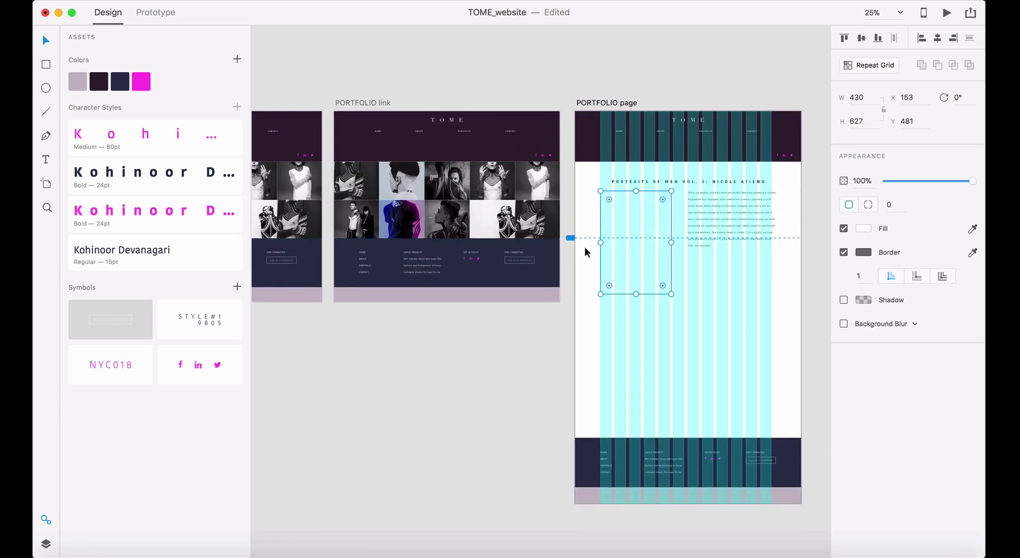
{"action": "key", "text": "super+Tab"}
{"action": "key", "text": "super+Tab"}
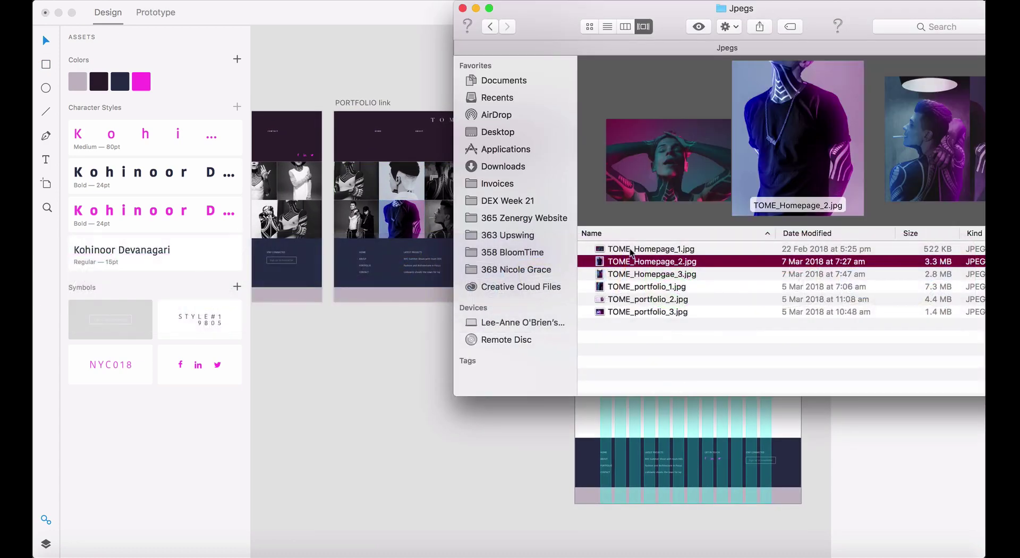
{"action": "left_click_drag", "start_coordinate": [552, 30], "coordinate": [783, 171]}
{"action": "left_click_drag", "start_coordinate": [831, 404], "coordinate": [647, 268]}
{"action": "left_click", "coordinate": [781, 254]}
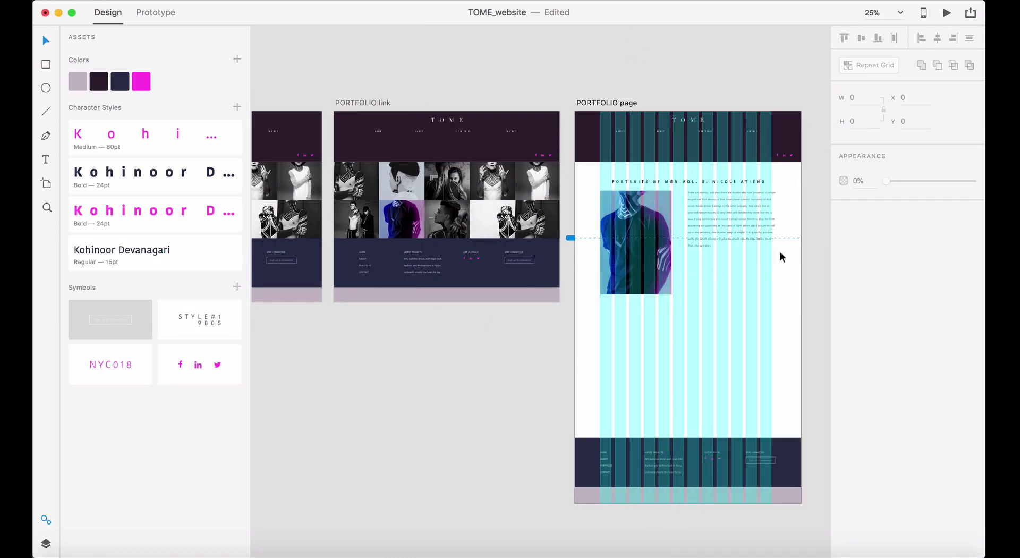
- Left-align the "PORTRAITS OF MEN VOL. 5" heading and line it up with the image's left edge at X 153
{"action": "key", "text": "z"}
{"action": "left_click_drag", "start_coordinate": [583, 327], "coordinate": [802, 153]}
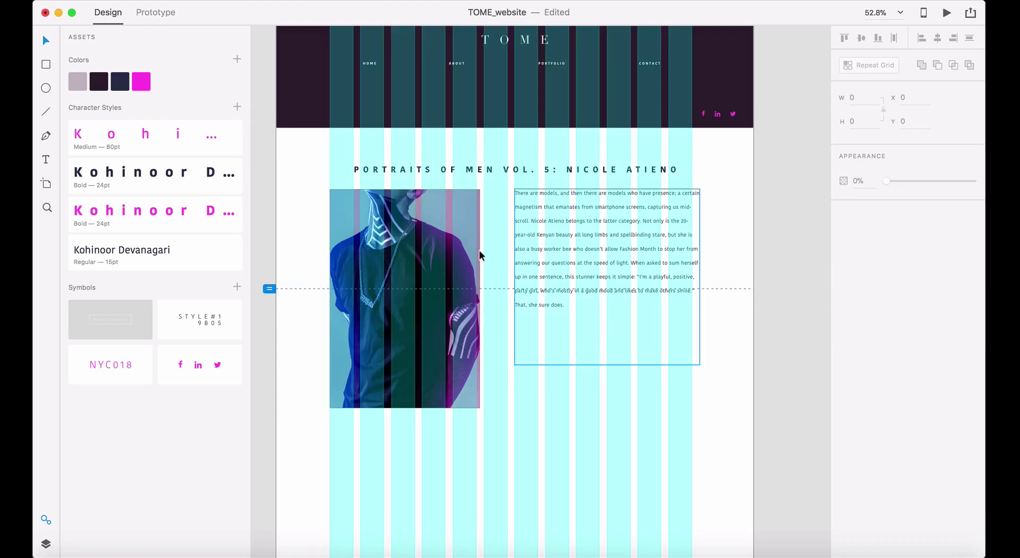
{"action": "left_click", "coordinate": [478, 254]}
{"action": "left_click", "coordinate": [529, 171]}
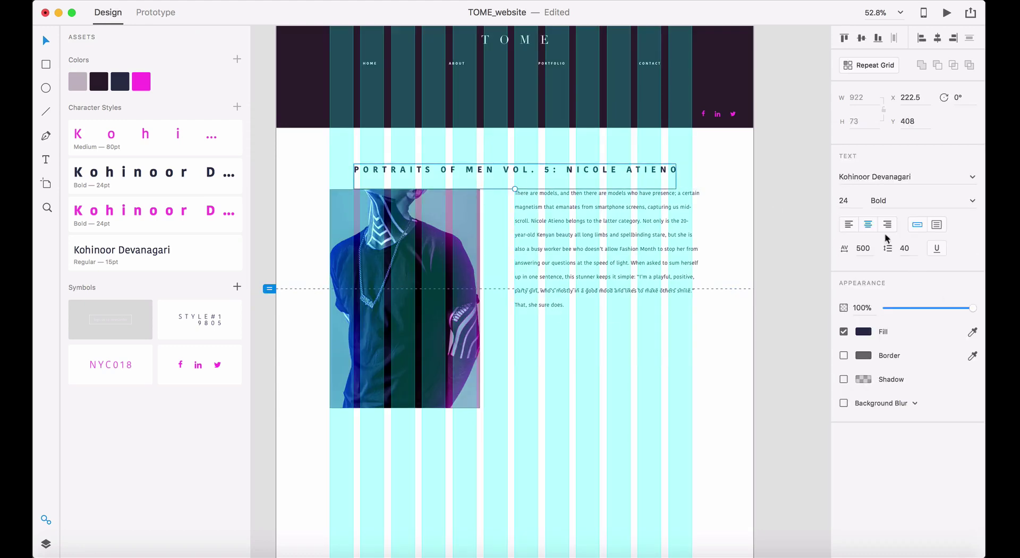
{"action": "left_click", "coordinate": [848, 224]}
{"action": "left_click_drag", "start_coordinate": [641, 170], "coordinate": [615, 175]}
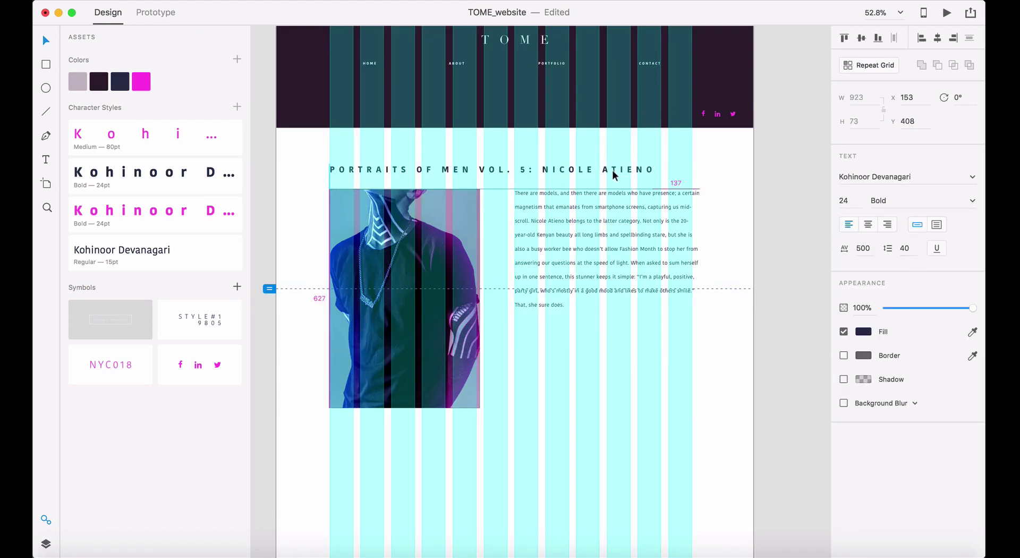
{"action": "left_click", "coordinate": [765, 182]}
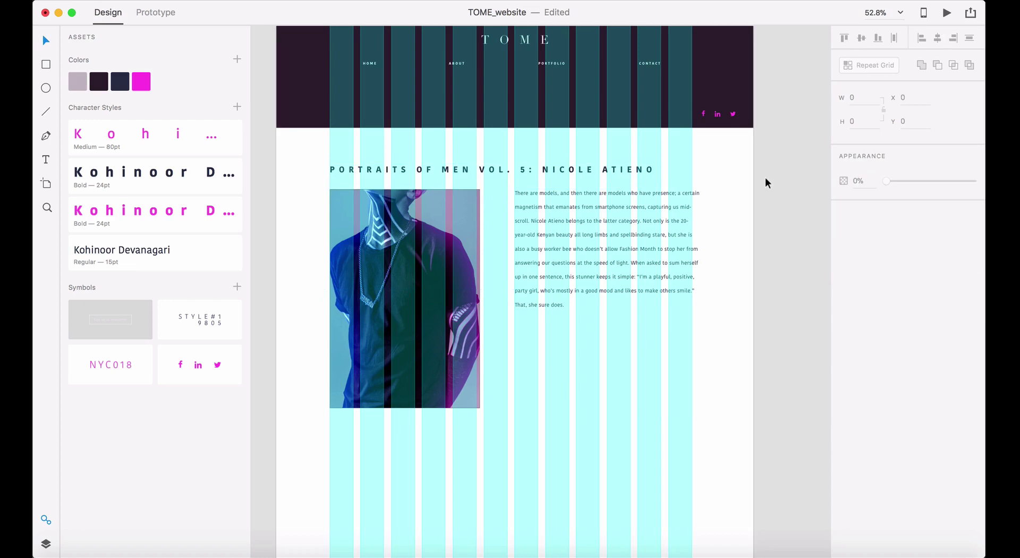
- Hide the layout grid on the PORTFOLIO page artboard
{"action": "scroll", "coordinate": [469, 269], "scroll_direction": "up", "scroll_amount": 5}
{"action": "left_click", "coordinate": [300, 168]}
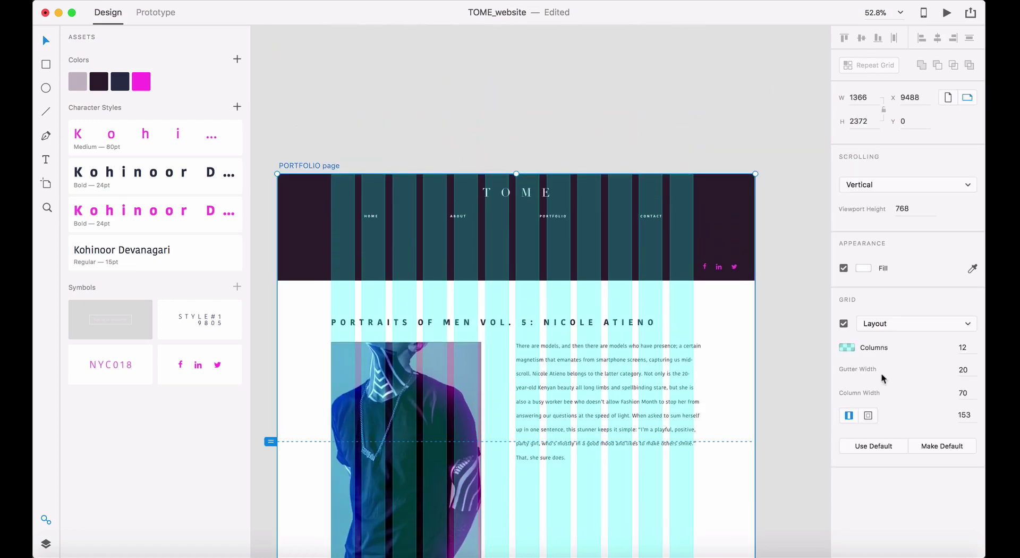
{"action": "left_click", "coordinate": [844, 323]}
{"action": "left_click", "coordinate": [770, 339]}
{"action": "scroll", "coordinate": [770, 339], "scroll_direction": "down", "scroll_amount": 5}
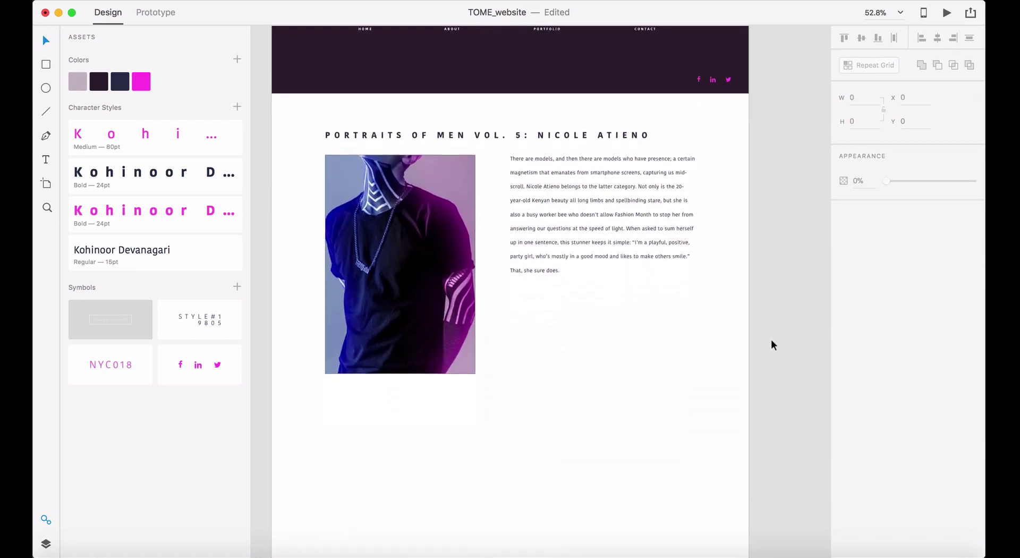
- Remove the border from the image-filled rectangle
{"action": "scroll", "coordinate": [771, 339], "scroll_direction": "left", "scroll_amount": 1}
{"action": "scroll", "coordinate": [771, 339], "scroll_direction": "up", "scroll_amount": 1}
{"action": "scroll", "coordinate": [594, 328], "scroll_direction": "down", "scroll_amount": 1}
{"action": "scroll", "coordinate": [595, 327], "scroll_direction": "left", "scroll_amount": 1}
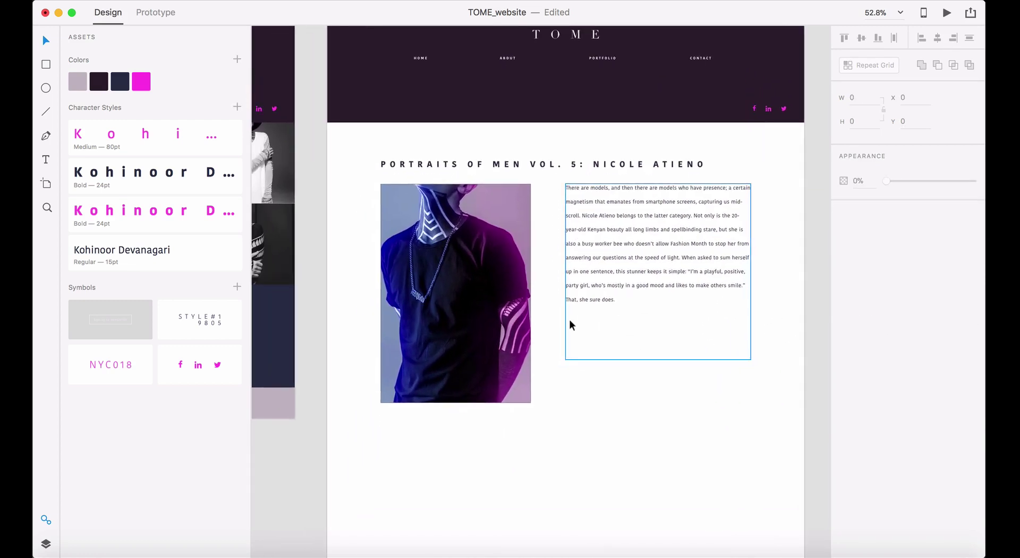
{"action": "scroll", "coordinate": [570, 320], "scroll_direction": "down", "scroll_amount": 1}
{"action": "scroll", "coordinate": [570, 320], "scroll_direction": "left", "scroll_amount": 1}
{"action": "left_click", "coordinate": [497, 293]}
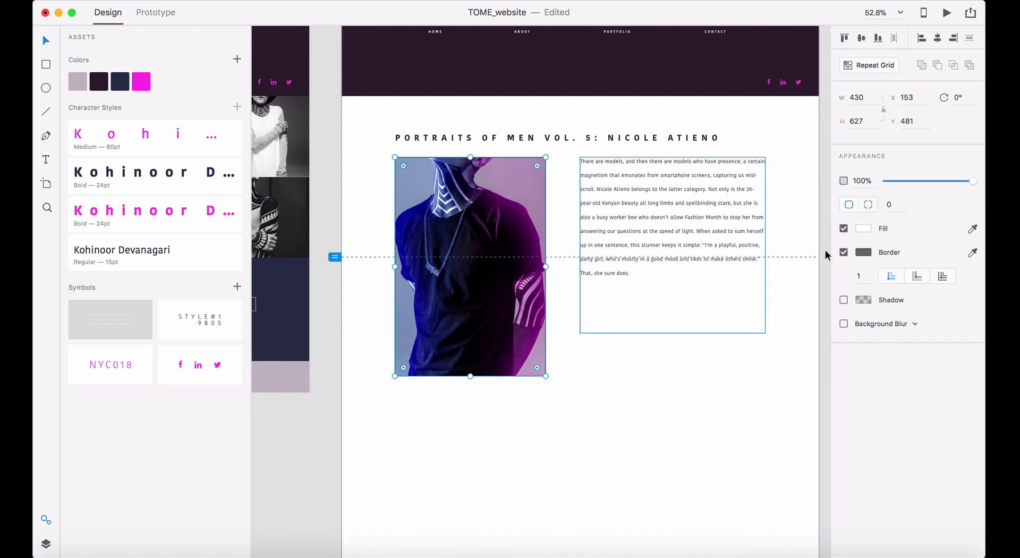
{"action": "key", "text": "Escape"}
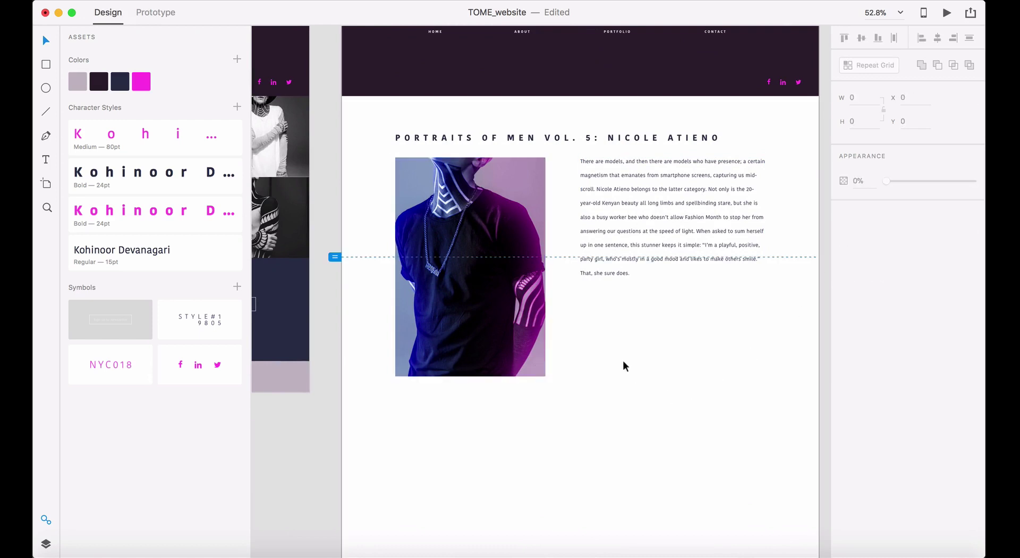
- Draw a horizontal divider line about 1065 long beneath the image, spanning the image and the paragraph
{"action": "left_click", "coordinate": [46, 113]}
{"action": "left_click_drag", "start_coordinate": [398, 390], "coordinate": [768, 441]}
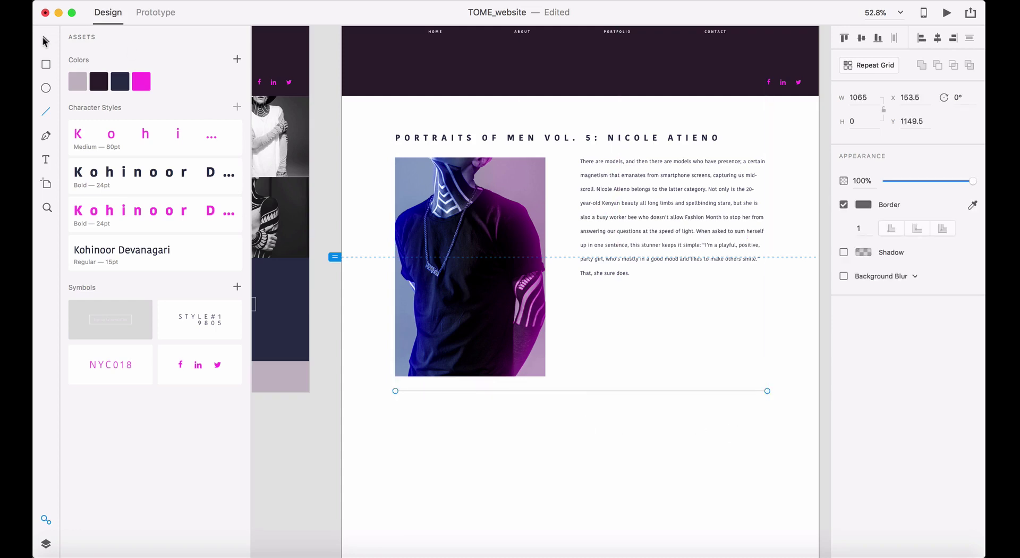
{"action": "left_click", "coordinate": [46, 41]}
- Set the divider line's border thickness to 0.5 and its opacity to 45%
{"action": "left_click", "coordinate": [857, 227]}
{"action": "type", "text": "0.5"}
{"action": "key", "text": "Return"}
{"action": "left_click_drag", "start_coordinate": [972, 182], "coordinate": [925, 188]}
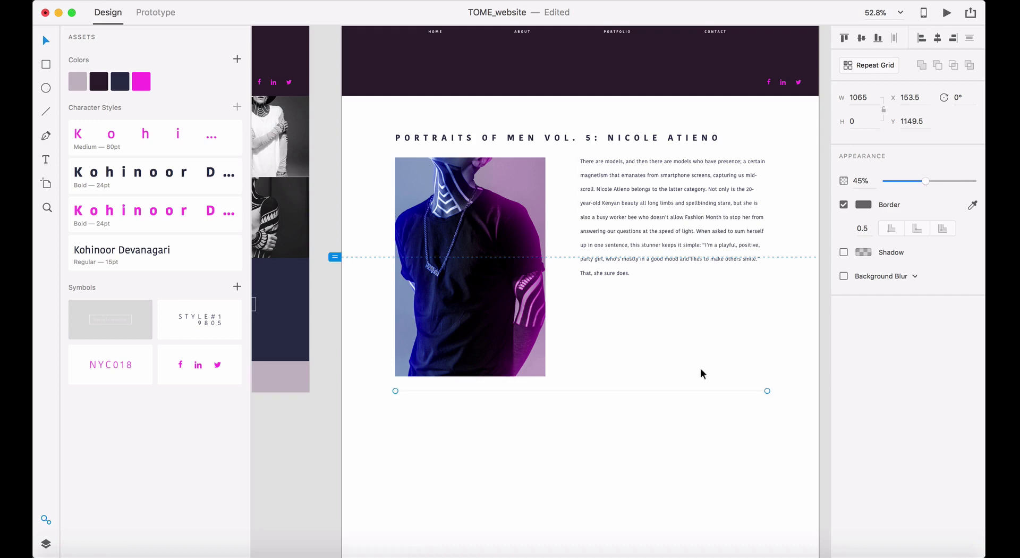
{"action": "left_click", "coordinate": [684, 432]}
- Move the divider line down to Y 1186.5 for more space beneath the image
{"action": "key", "text": "super+minus"}
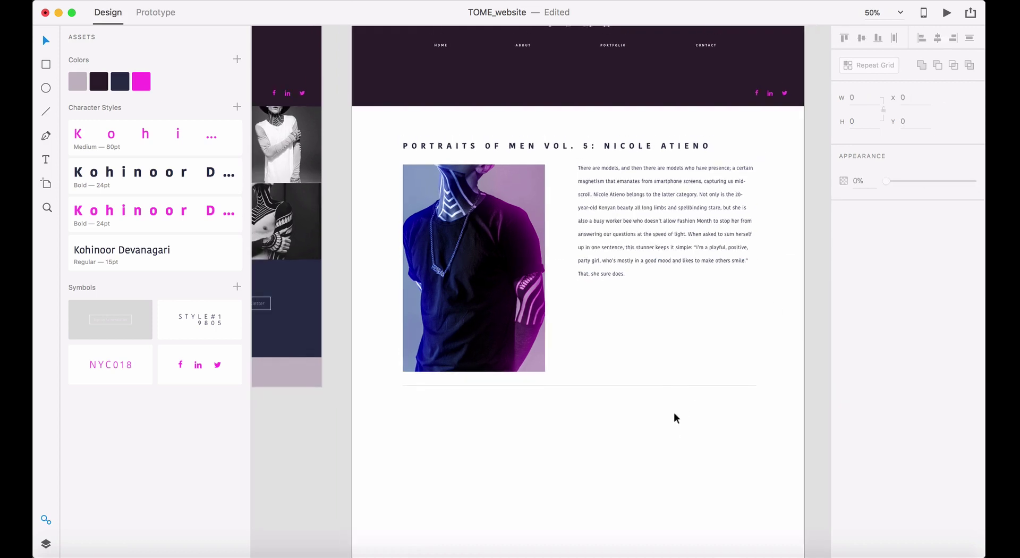
{"action": "left_click", "coordinate": [650, 385]}
{"action": "left_click_drag", "start_coordinate": [651, 387], "coordinate": [651, 399]}
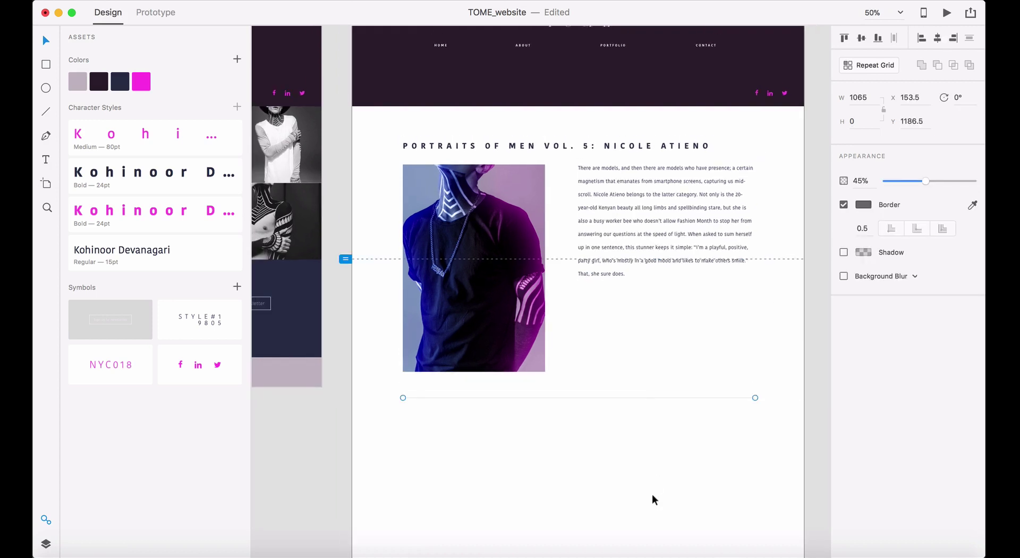
- Move the image and the paragraph down together to Y 499 for more space under the heading
{"action": "left_click", "coordinate": [508, 232]}
{"action": "left_click", "coordinate": [621, 206], "text": "shift"}
{"action": "left_click_drag", "start_coordinate": [621, 206], "coordinate": [621, 213]}
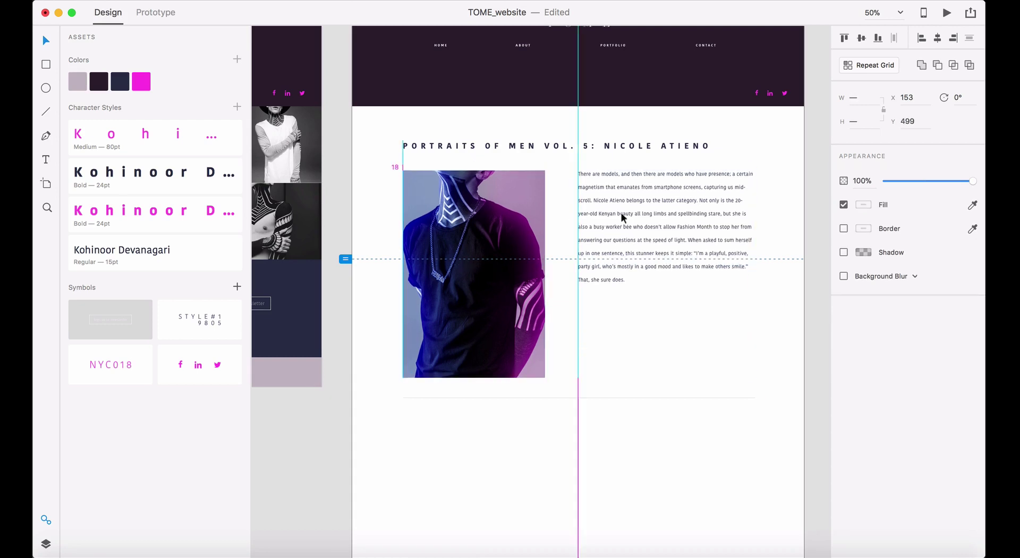
{"action": "left_click", "coordinate": [638, 457]}
- Make a Repeat Grid from the heading, image, paragraph and divider, and extend it downwards to two entries ending at the footer
{"action": "scroll", "coordinate": [638, 459], "scroll_direction": "down", "scroll_amount": 2}
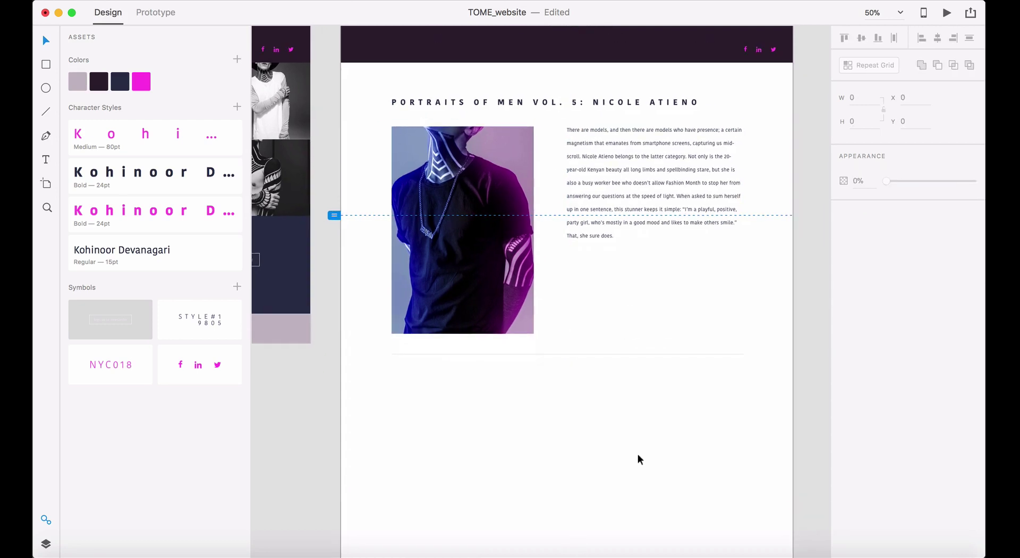
{"action": "key", "text": "super+minus"}
{"action": "left_click_drag", "start_coordinate": [674, 349], "coordinate": [458, 192]}
{"action": "left_click", "coordinate": [865, 67]}
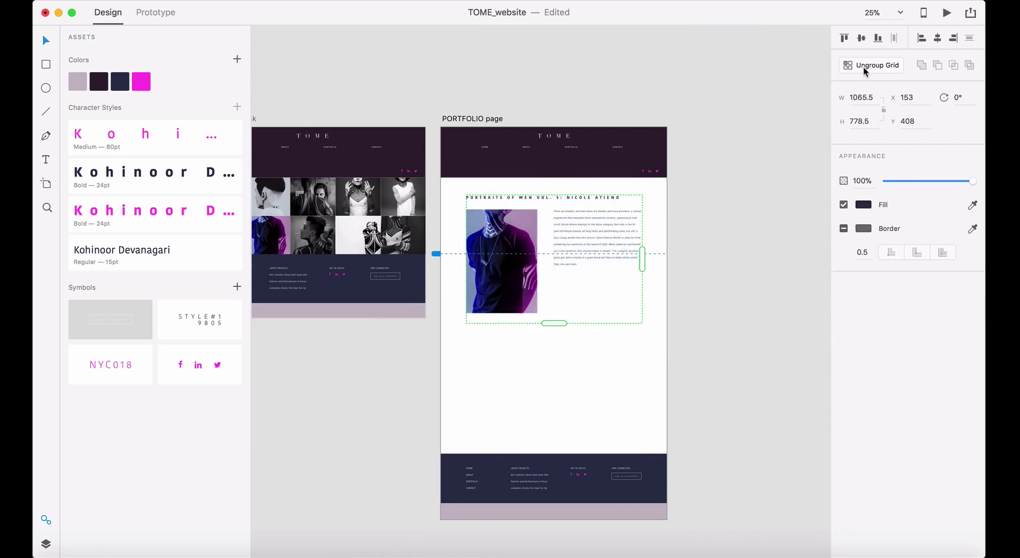
{"action": "left_click_drag", "start_coordinate": [557, 322], "coordinate": [554, 453]}
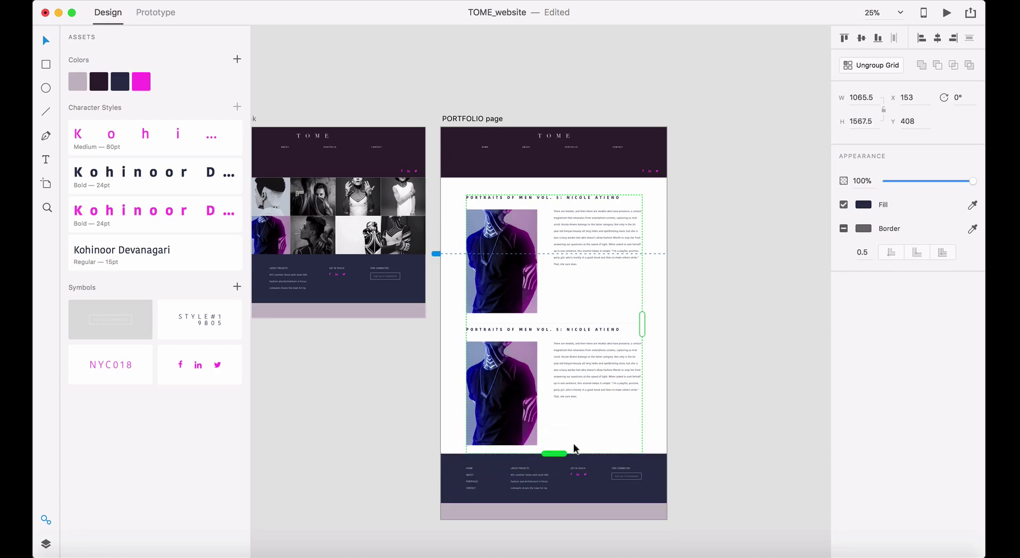
{"action": "left_click", "coordinate": [743, 437]}
{"action": "double_click", "coordinate": [540, 322]}
{"action": "left_click", "coordinate": [703, 330]}
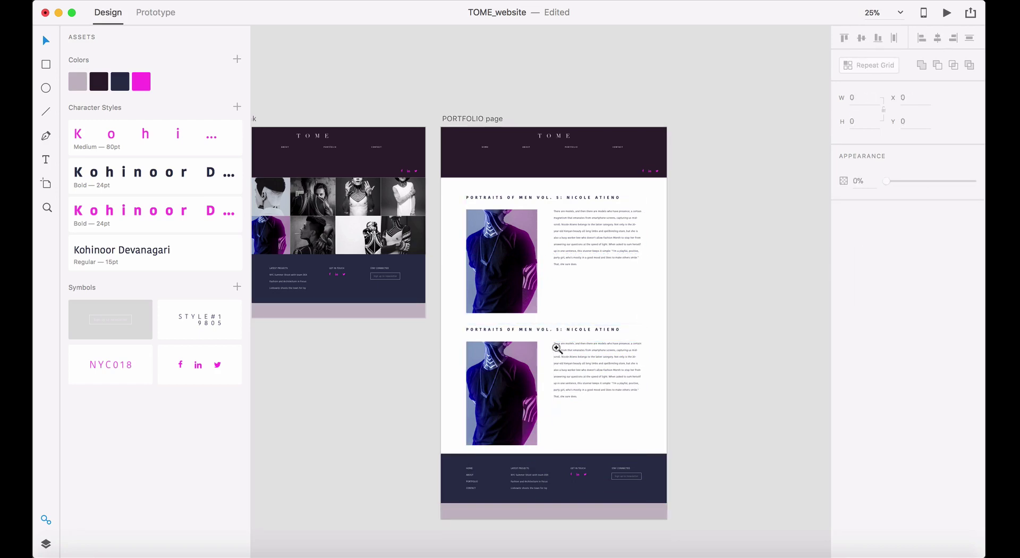
- Switch to InDesign and copy the "TOME SPRING 2018 PRESENTATION" heading from the Portfolio page of Tome Content.indd
{"action": "scroll", "coordinate": [668, 252], "scroll_direction": "up", "scroll_amount": 3}
{"action": "left_click", "coordinate": [553, 199]}
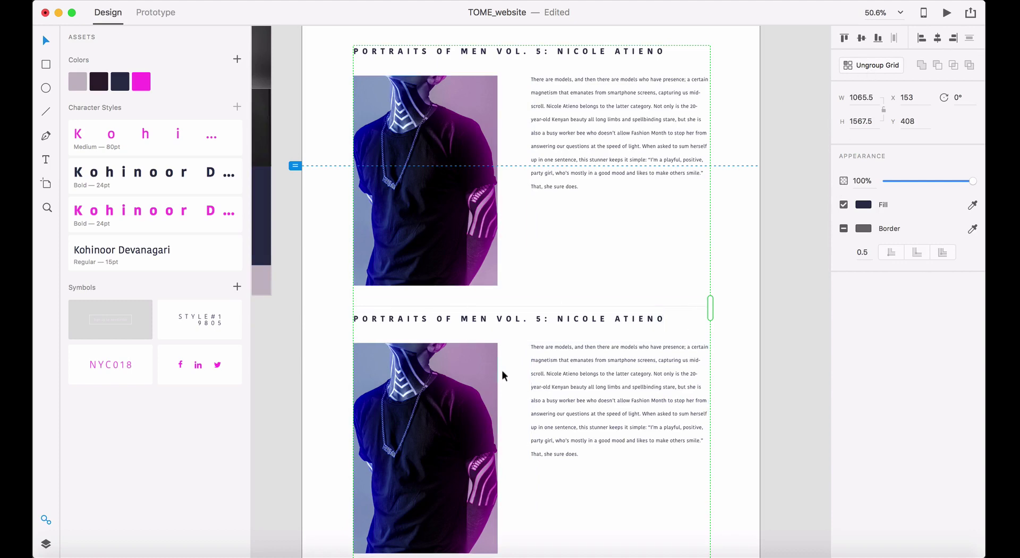
{"action": "key", "text": "super+Tab"}
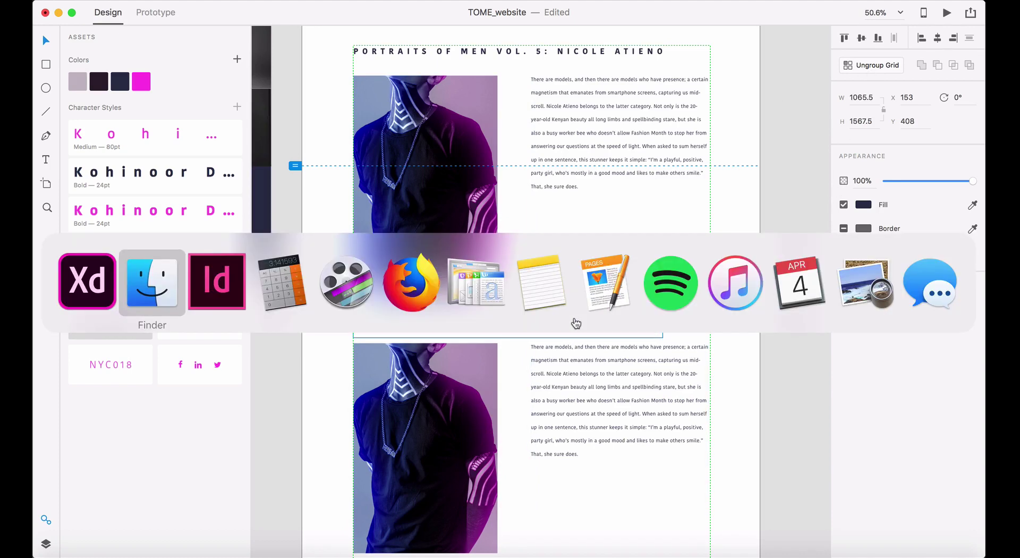
{"action": "key", "text": "super+Tab"}
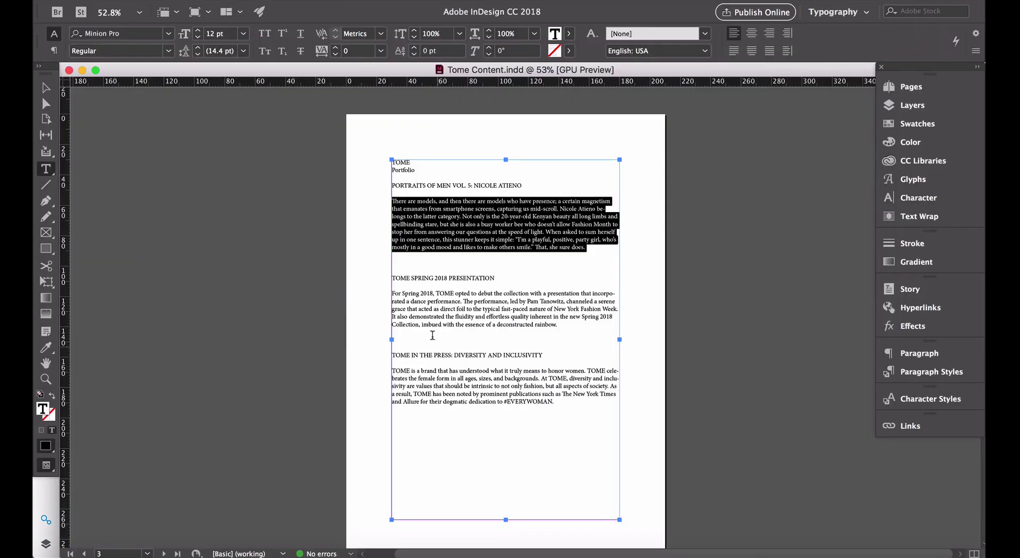
{"action": "left_click", "coordinate": [449, 275]}
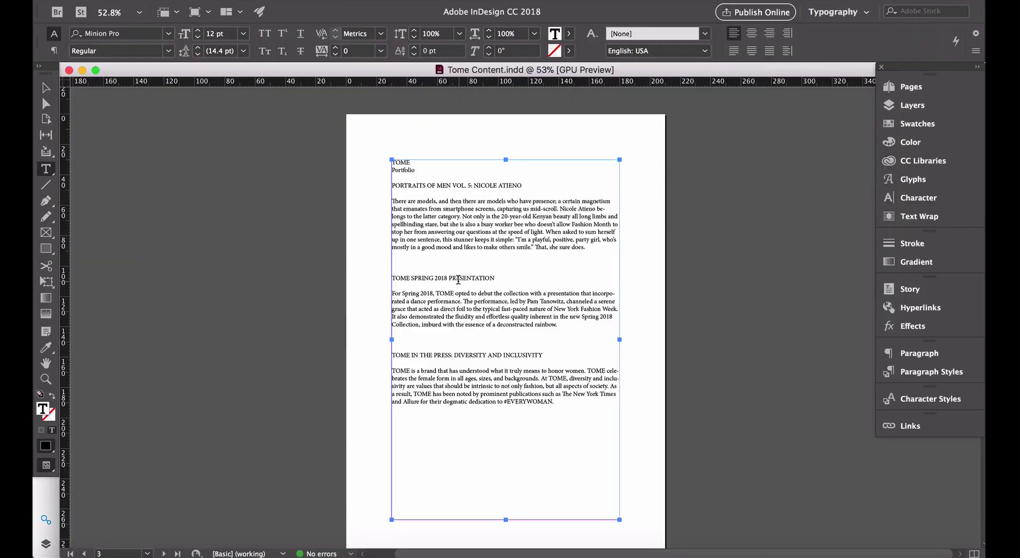
{"action": "left_click_drag", "start_coordinate": [492, 275], "coordinate": [360, 285]}
{"action": "key", "text": "super+c"}
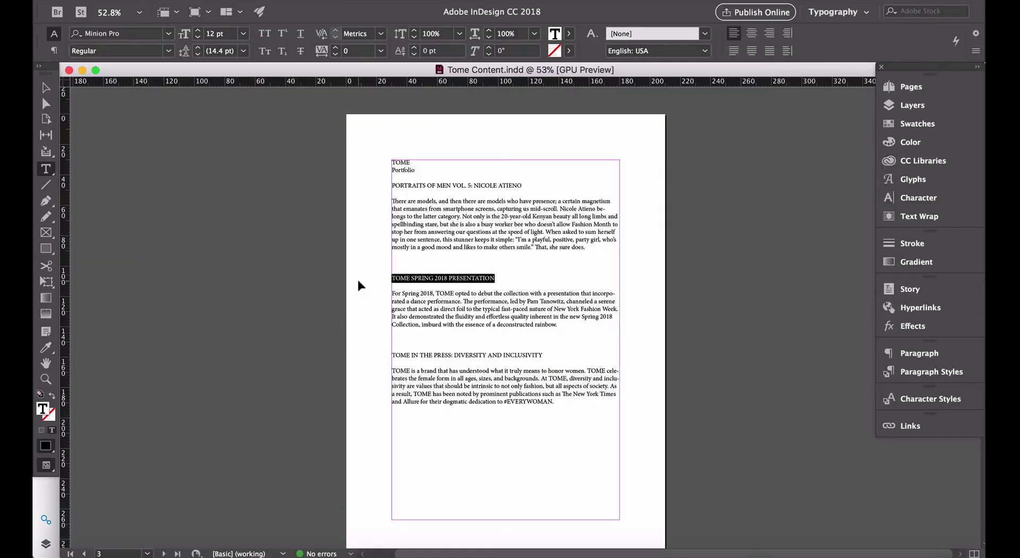
- Return to Adobe XD and replace the second grid entry's heading with the copied "TOME SPRING 2018 PRESENTATION" text
{"action": "key", "text": "super+Tab"}
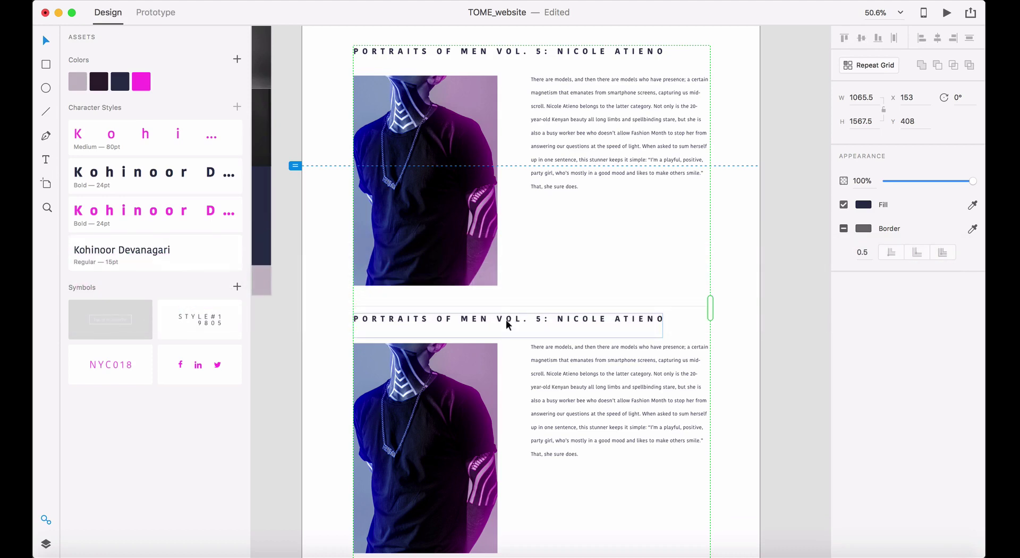
{"action": "double_click", "coordinate": [505, 319]}
{"action": "double_click", "coordinate": [506, 320]}
{"action": "key", "text": "super+v"}
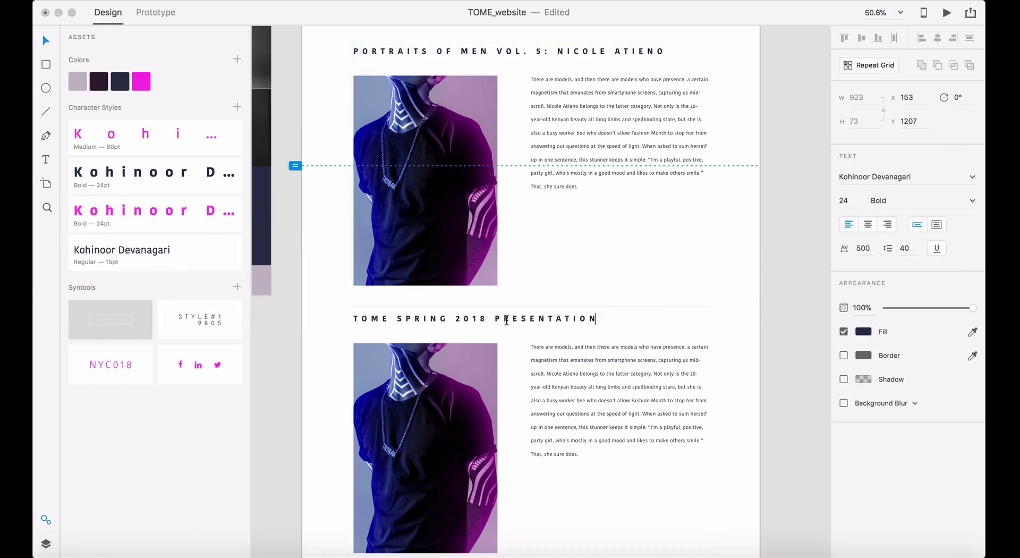
- Try to replace the second entry's image with TOME_portfolio_1.jpg from the Jpegs folder in Finder
{"action": "key", "text": "super+Tab"}
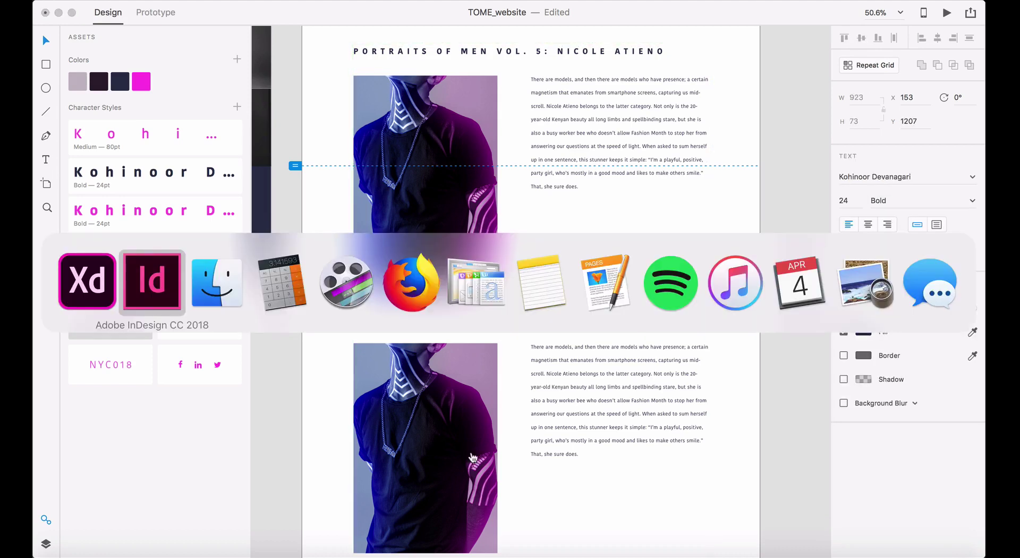
{"action": "key", "text": "super+Tab"}
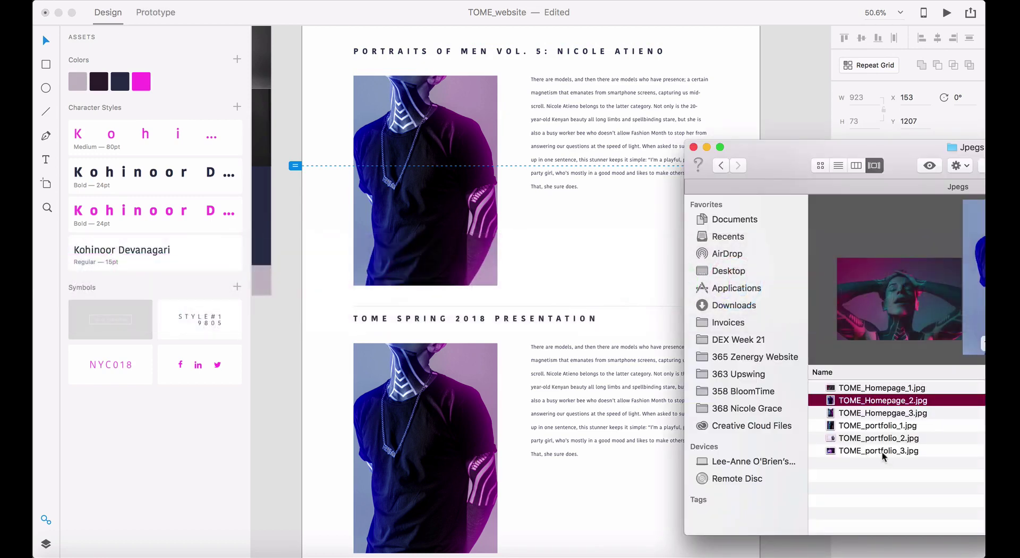
{"action": "left_click", "coordinate": [839, 427]}
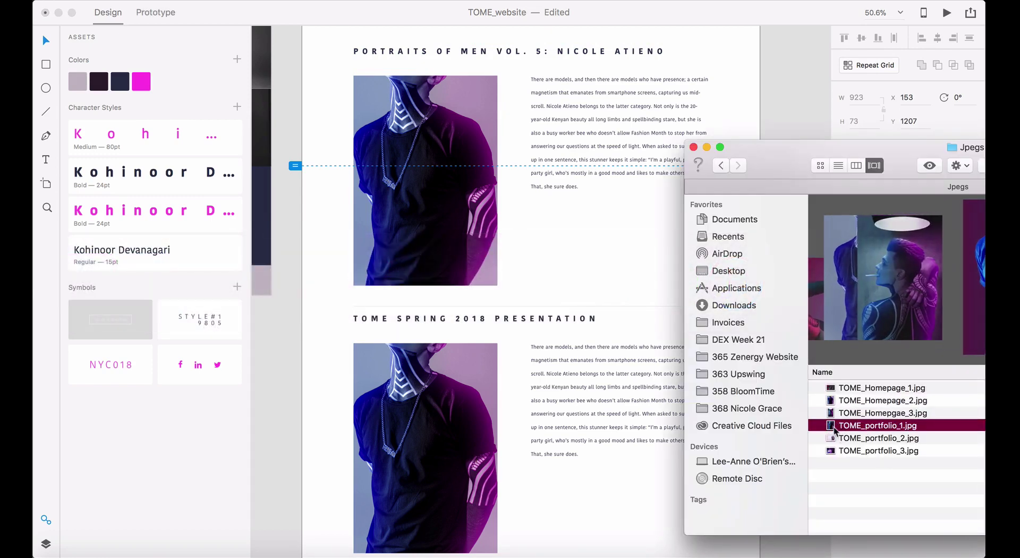
{"action": "left_click_drag", "start_coordinate": [836, 428], "coordinate": [463, 436]}
{"action": "left_click", "coordinate": [459, 437]}
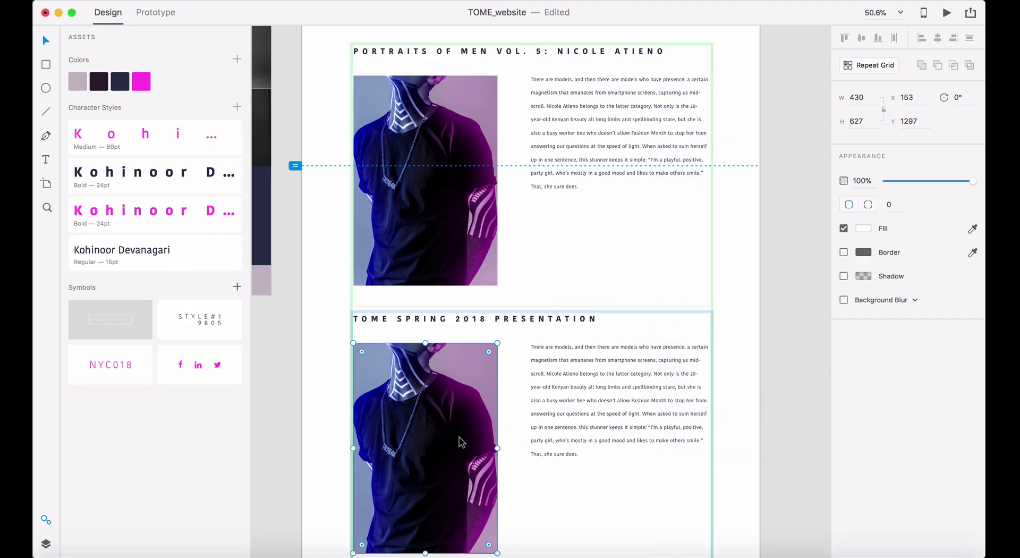
- Replace the second entry's image with the pale pink portfolio JPEG of the tattooed figure from the Jpegs folder in Finder
{"action": "key", "text": "super+Tab"}
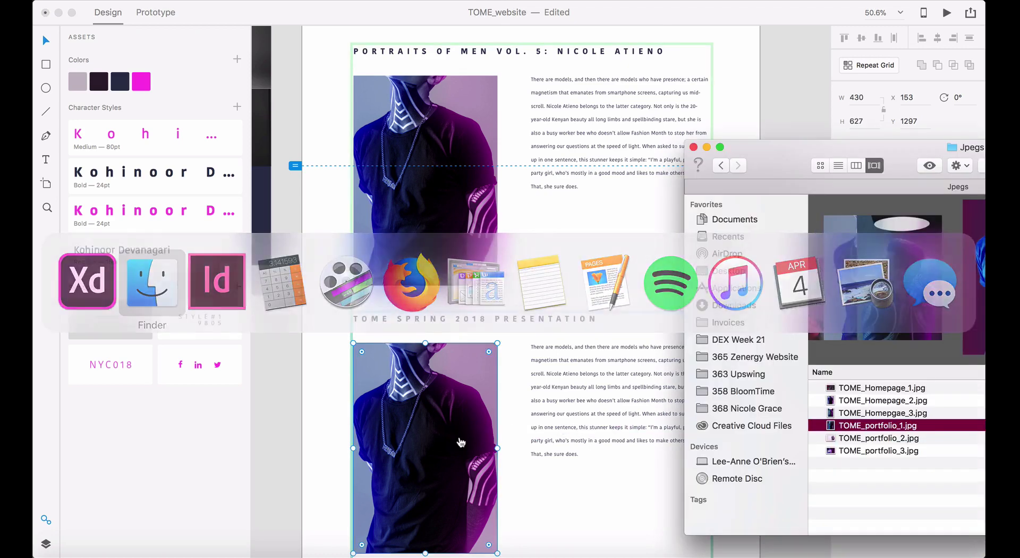
{"action": "left_click_drag", "start_coordinate": [832, 449], "coordinate": [452, 436]}
{"action": "left_click", "coordinate": [582, 506]}
{"action": "left_click", "coordinate": [607, 492]}
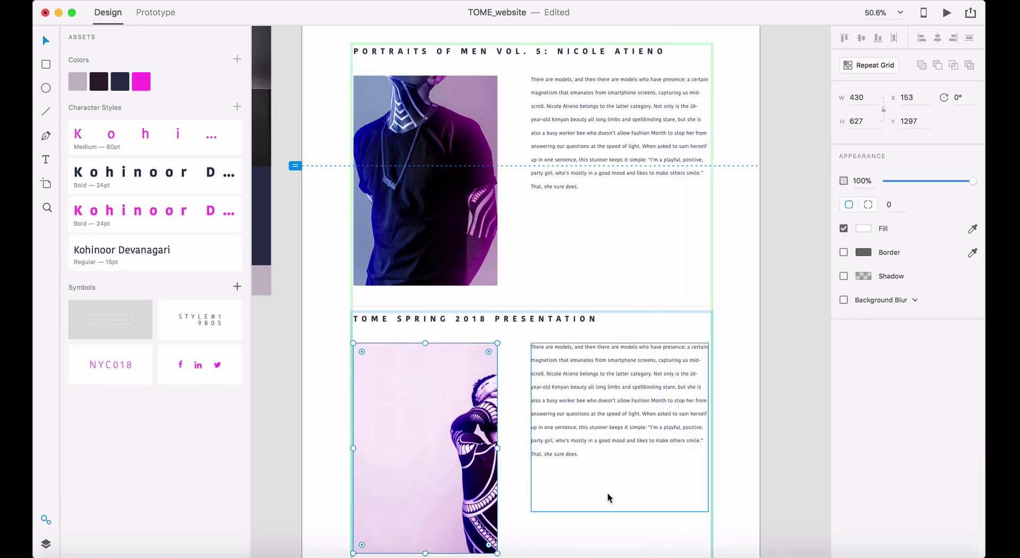
{"action": "scroll", "coordinate": [608, 492], "scroll_direction": "down", "scroll_amount": 2}
{"action": "left_click", "coordinate": [760, 387]}
{"action": "scroll", "coordinate": [760, 393], "scroll_direction": "right", "scroll_amount": 2}
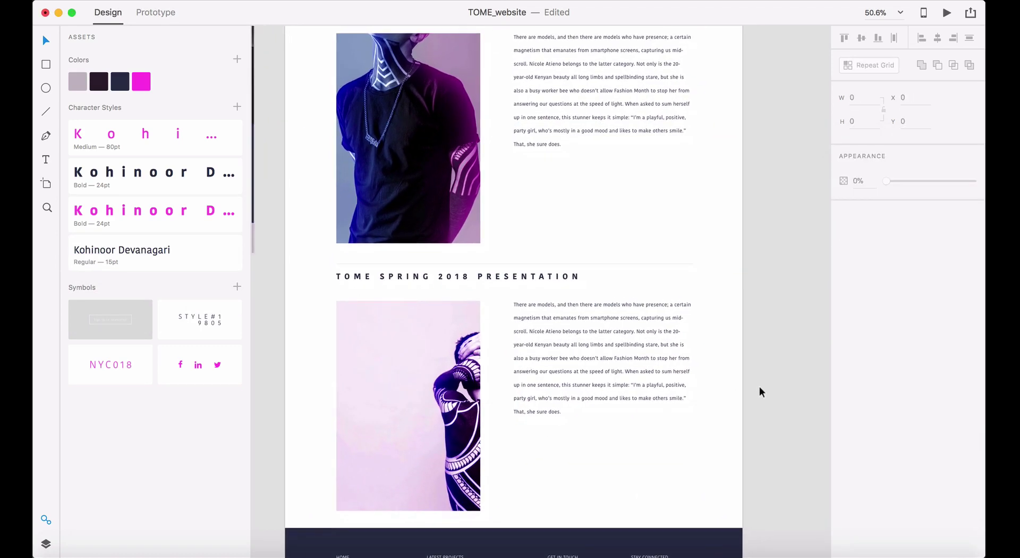
- Switch to InDesign and copy the paragraph below the "TOME SPRING 2018 PRESENTATION" heading in Tome Content.indd
{"action": "key", "text": "super+Tab"}
{"action": "key", "text": "super+Tab"}
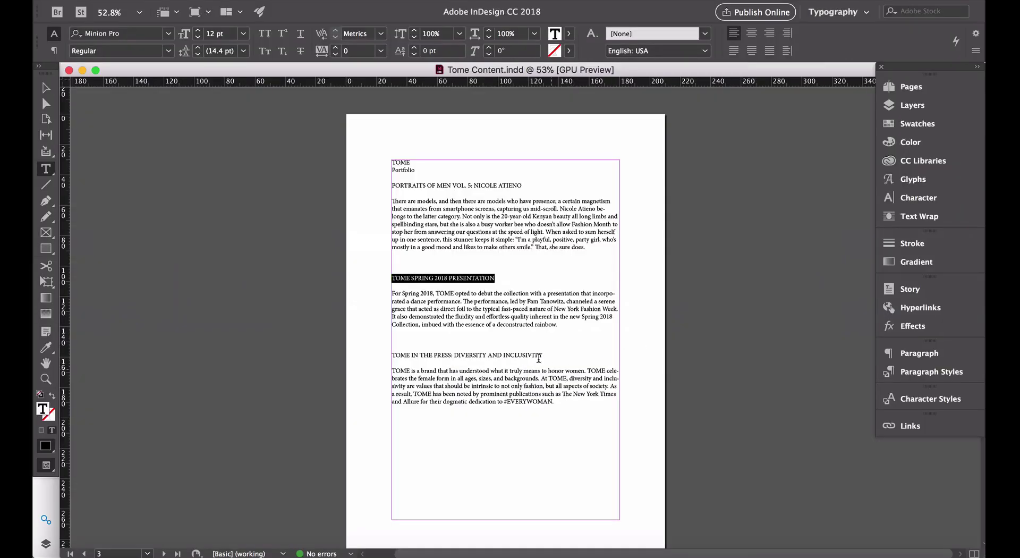
{"action": "left_click", "coordinate": [496, 298]}
{"action": "left_click_drag", "start_coordinate": [561, 322], "coordinate": [357, 293]}
{"action": "key", "text": "super+c"}
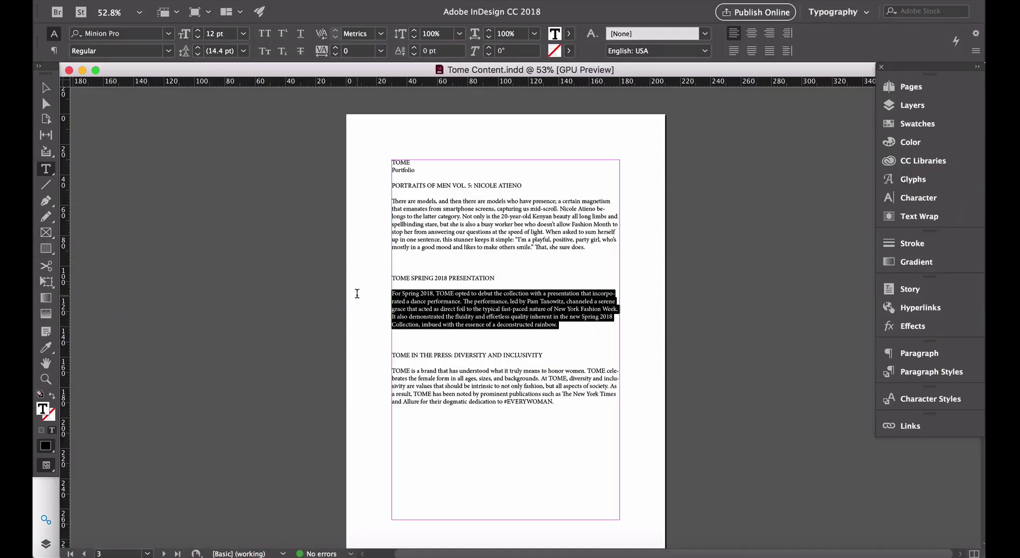
- Return to Adobe XD and replace the second entry's paragraph with the copied Spring 2018 text
{"action": "key", "text": "super+Tab"}
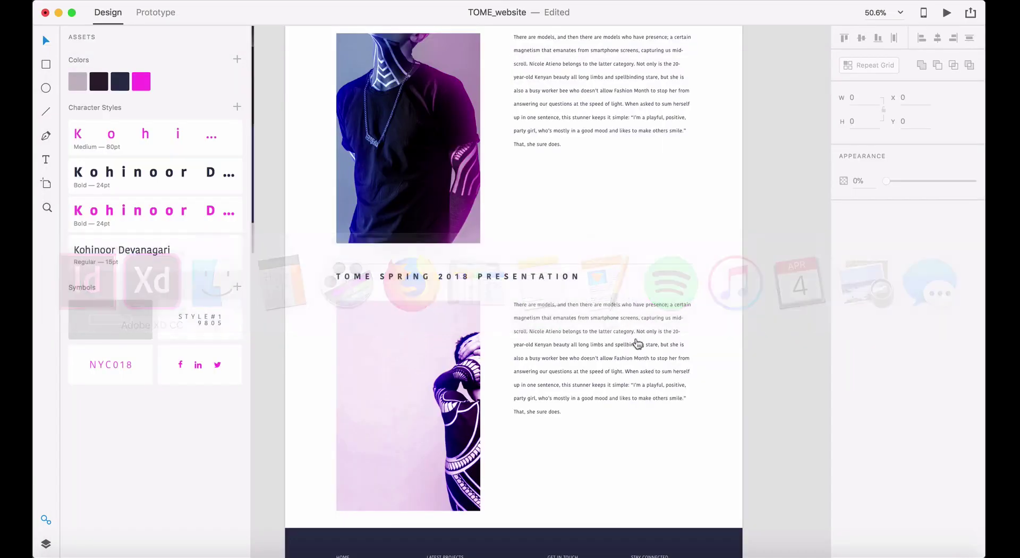
{"action": "left_click", "coordinate": [611, 356]}
{"action": "double_click", "coordinate": [610, 356]}
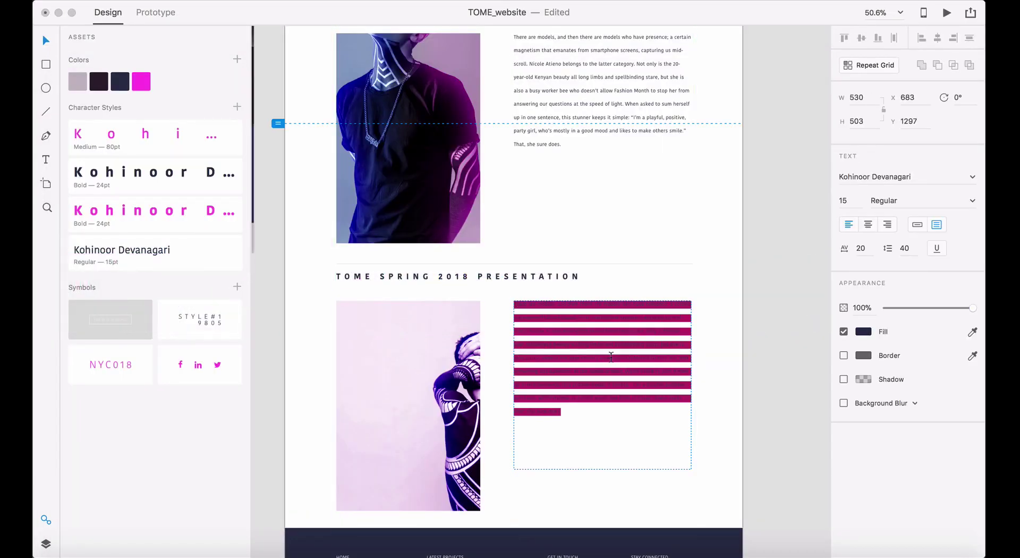
{"action": "key", "text": "super+v"}
{"action": "key", "text": "Escape"}
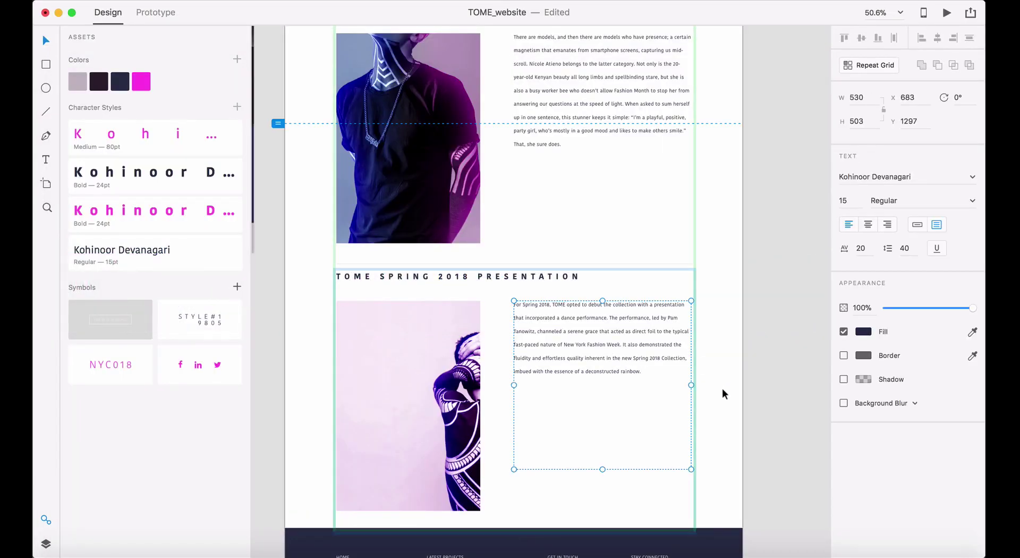
- Duplicate the PORTFOLIO page artboard and place the copy beside the original
{"action": "key", "text": "super+minus"}
{"action": "left_click", "coordinate": [721, 367]}
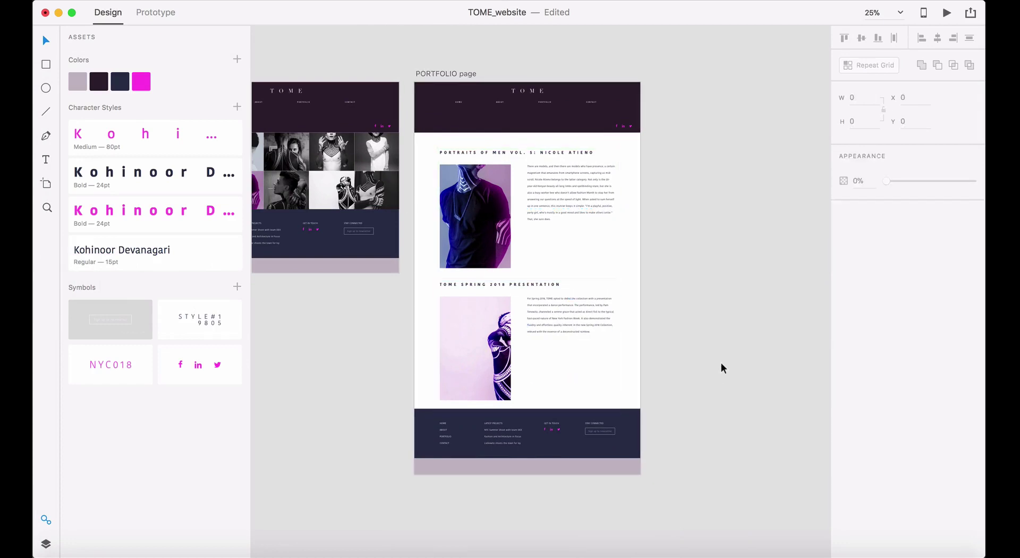
{"action": "scroll", "coordinate": [721, 367], "scroll_direction": "up", "scroll_amount": 2}
{"action": "right_click", "coordinate": [721, 364]}
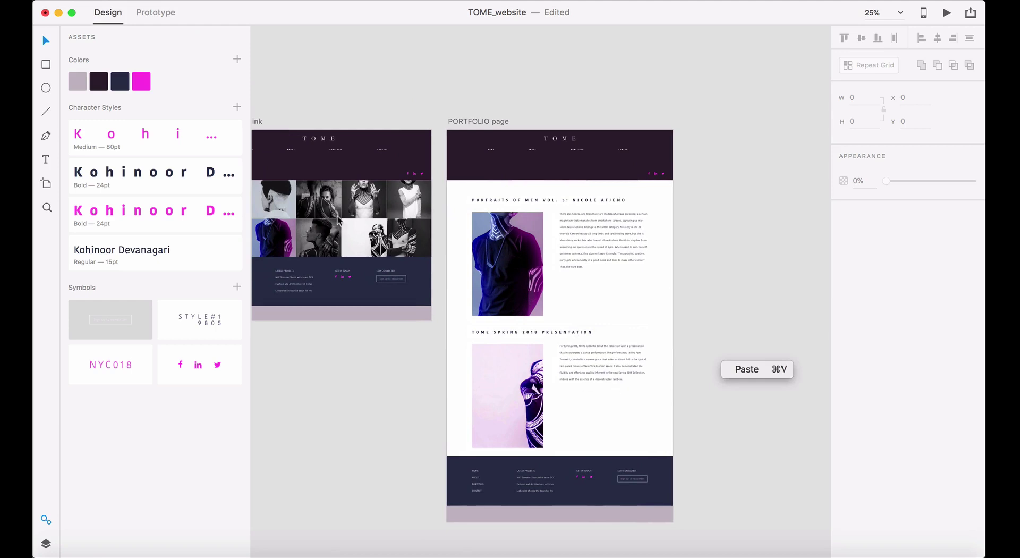
{"action": "left_click", "coordinate": [735, 313]}
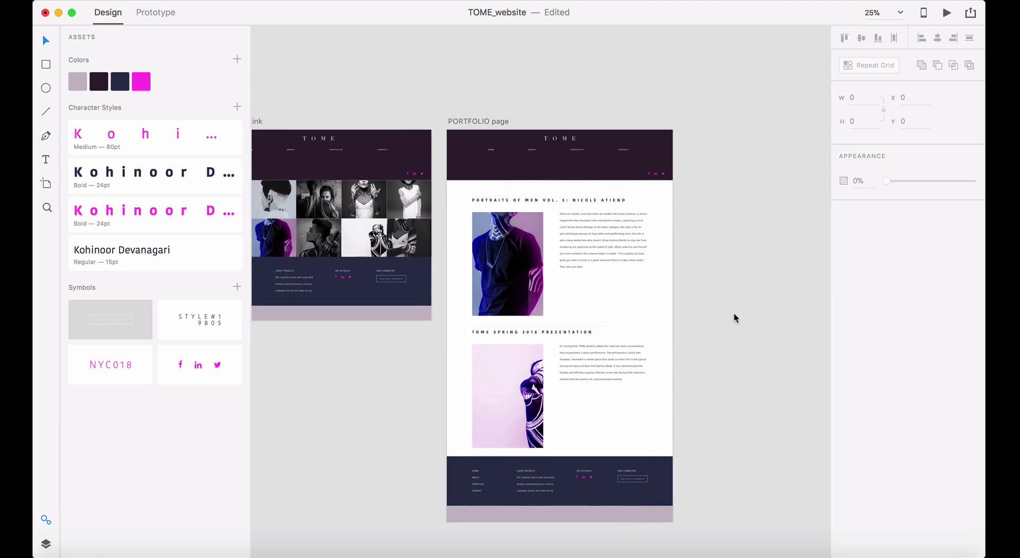
{"action": "scroll", "coordinate": [734, 312], "scroll_direction": "right", "scroll_amount": 5}
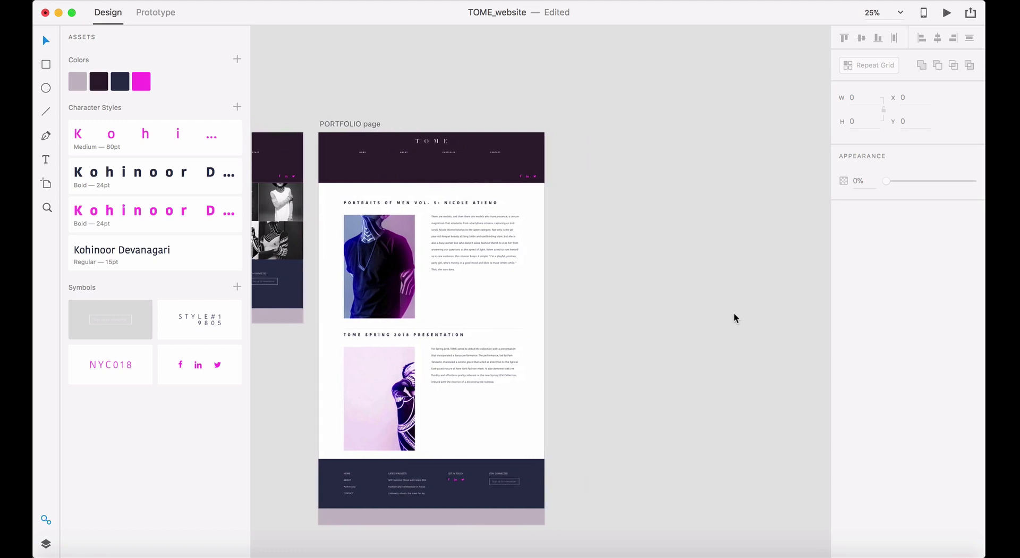
{"action": "left_click", "coordinate": [325, 119]}
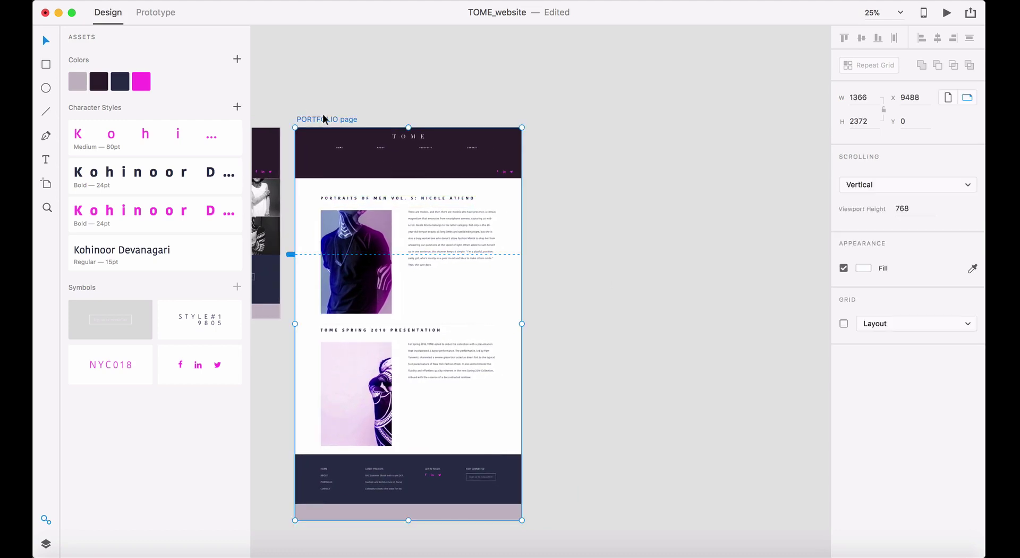
{"action": "left_click_drag", "start_coordinate": [325, 120], "coordinate": [602, 116]}
{"action": "key", "text": "Escape"}
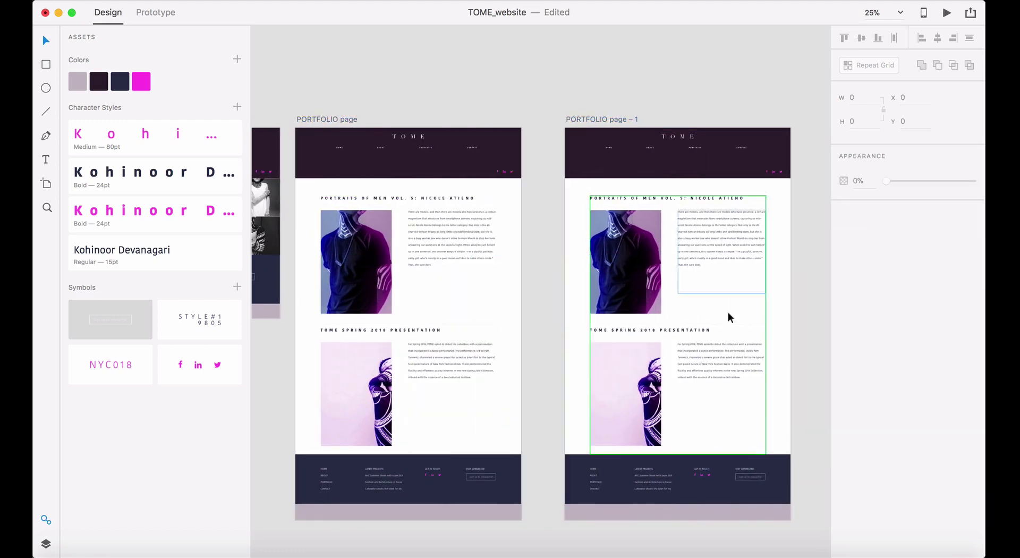
- Ungroup the repeat grid on the duplicated artboard and delete its second entry, the Spring 2018 presentation
{"action": "left_click_drag", "start_coordinate": [797, 430], "coordinate": [571, 206]}
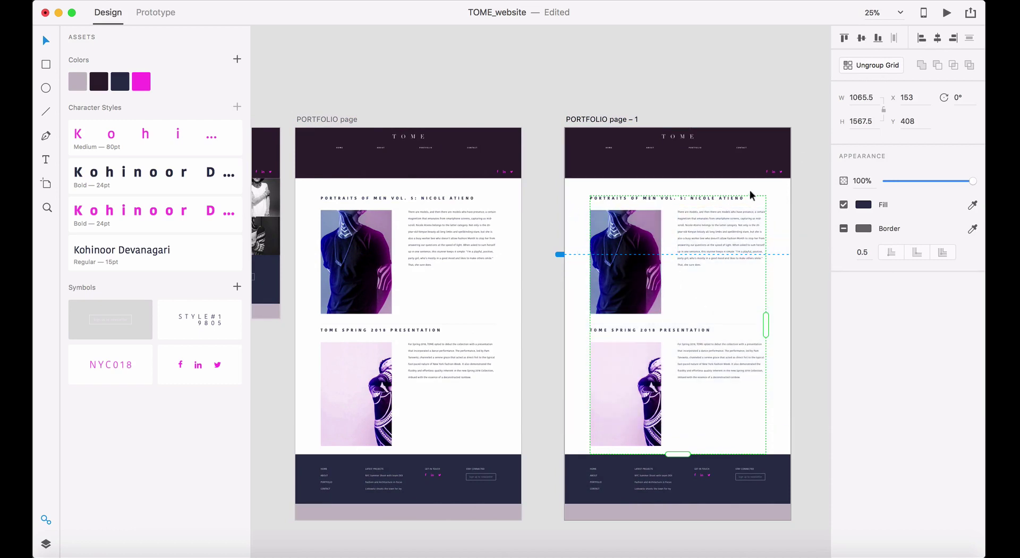
{"action": "left_click", "coordinate": [875, 65]}
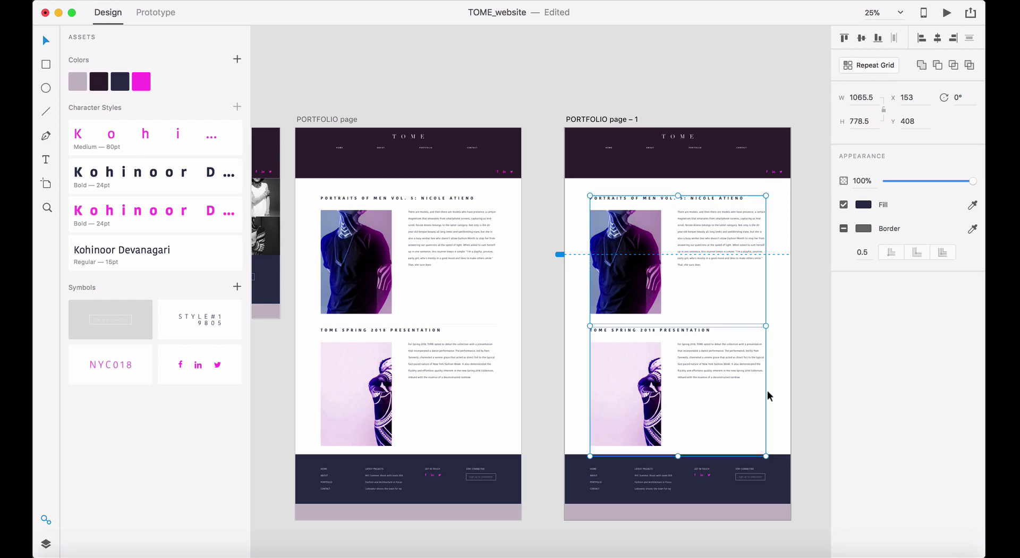
{"action": "left_click_drag", "start_coordinate": [776, 407], "coordinate": [552, 342]}
{"action": "key", "text": "Delete"}
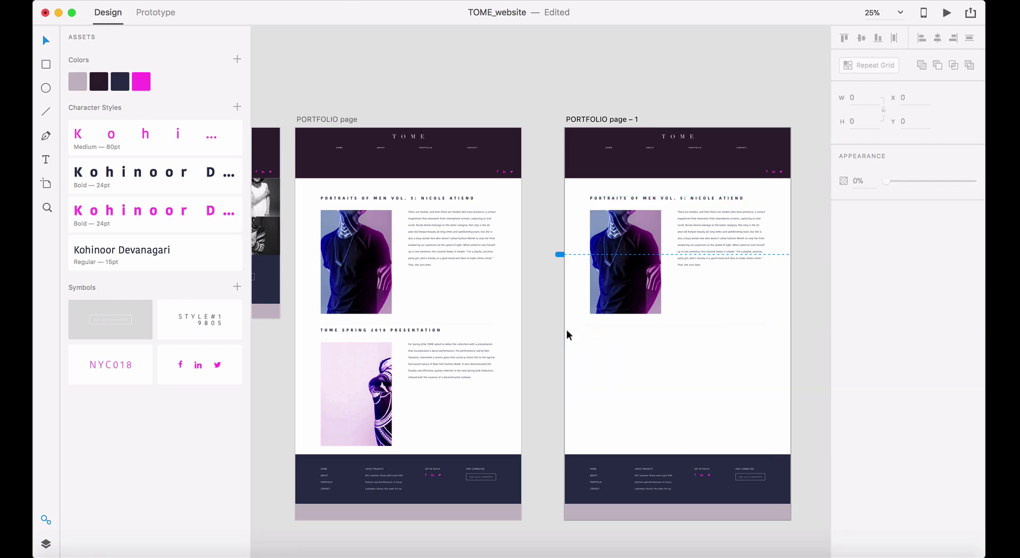
- Delete the remaining image, paragraph and divider from the duplicated artboard, keeping only the heading
{"action": "left_click", "coordinate": [644, 301]}
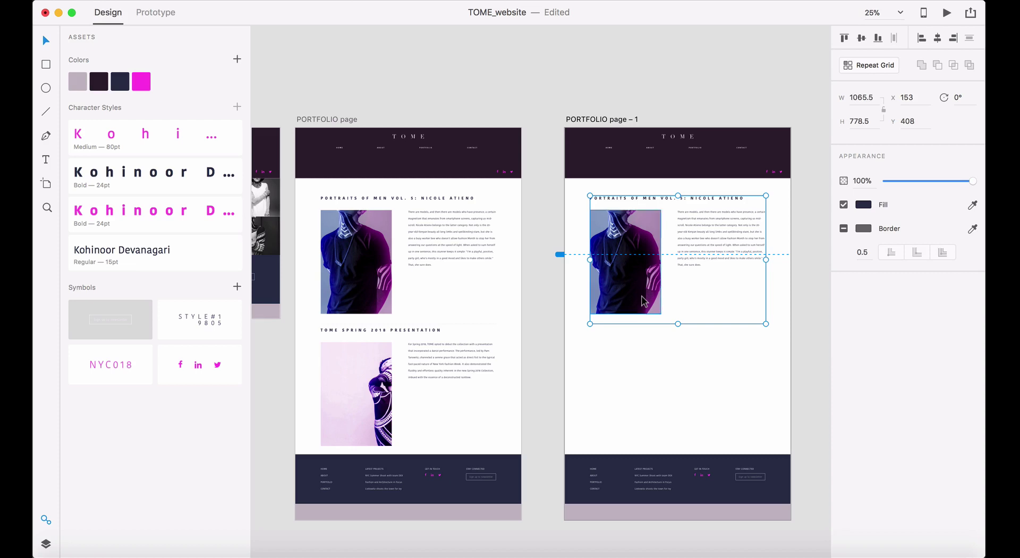
{"action": "left_click", "coordinate": [695, 390]}
{"action": "left_click_drag", "start_coordinate": [767, 360], "coordinate": [606, 233]}
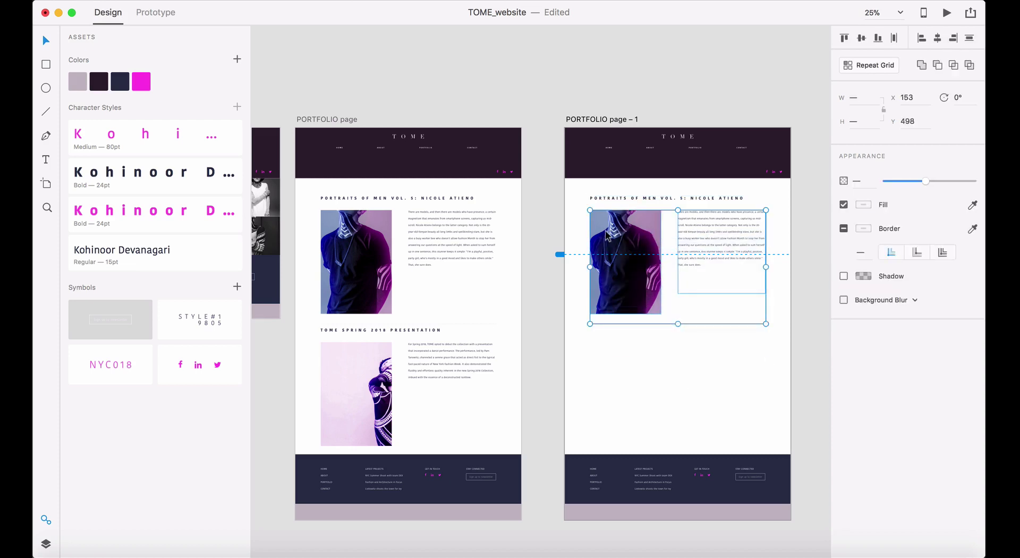
{"action": "key", "text": "Delete"}
- Change the heading on the duplicated artboard to "CONTACT"
{"action": "left_click", "coordinate": [652, 198]}
{"action": "double_click", "coordinate": [652, 198]}
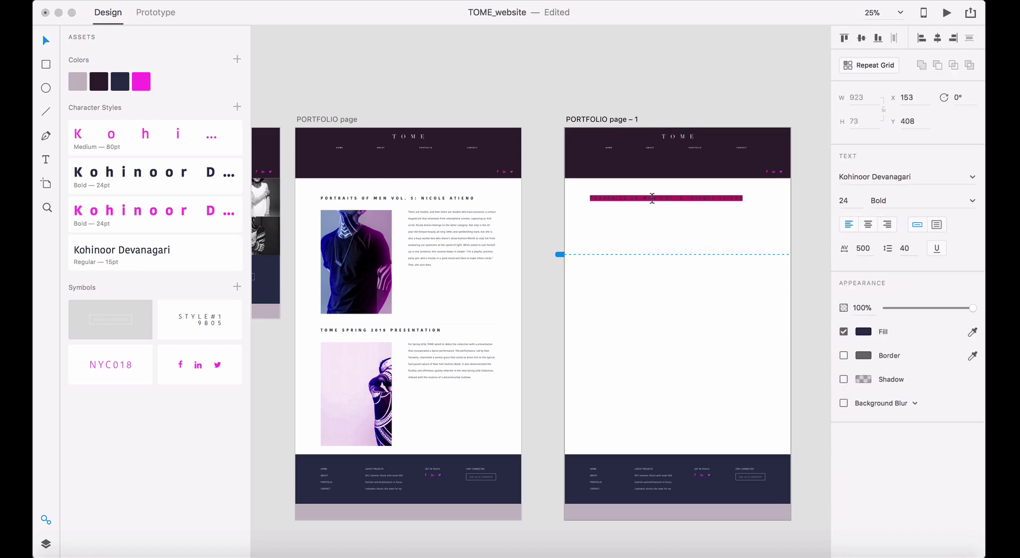
{"action": "type", "text": "q"}
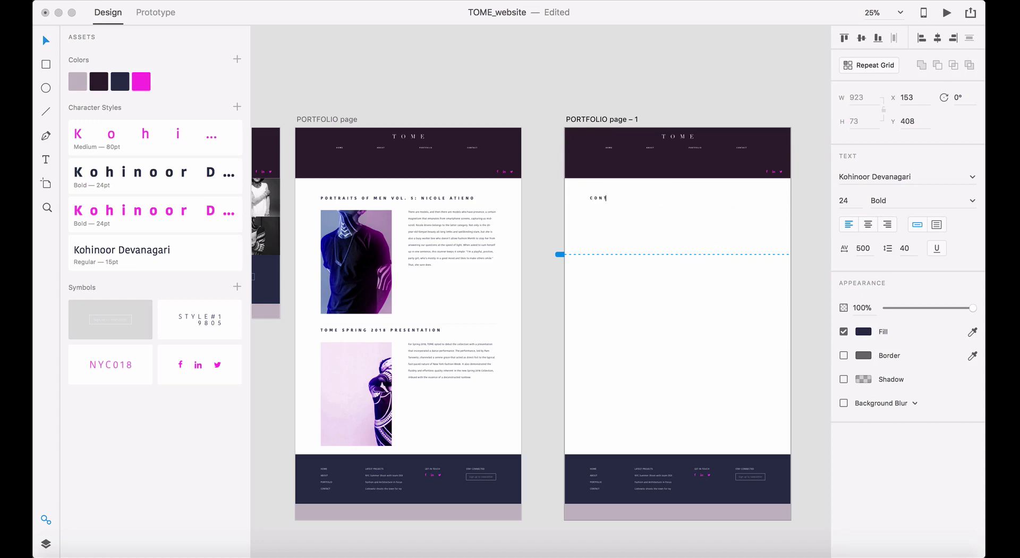
{"action": "left_click", "coordinate": [733, 297]}
{"action": "left_click", "coordinate": [722, 290]}
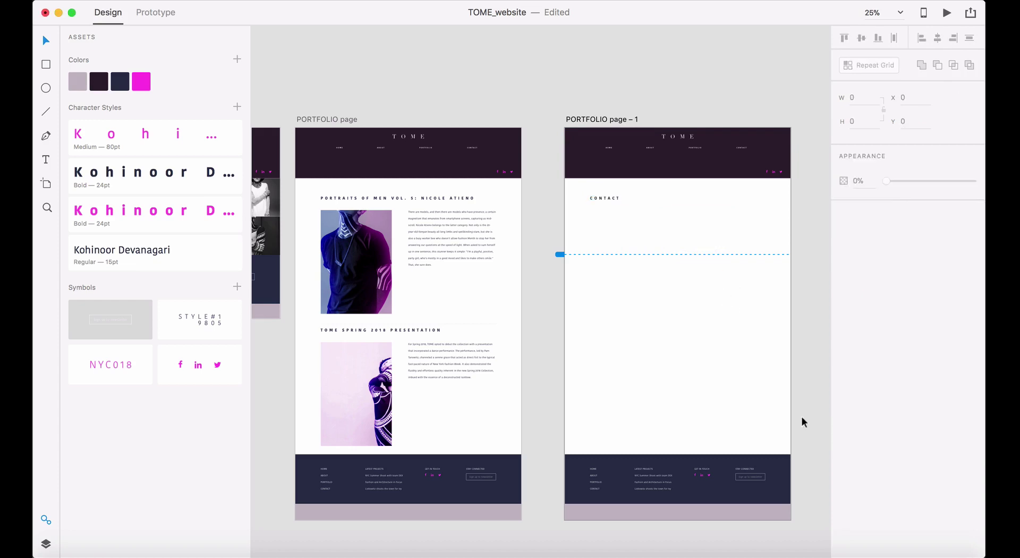
- Move the duplicated artboard's whole footer, including the pale strip below it, up to the dashed viewport-height line
{"action": "left_click_drag", "start_coordinate": [804, 421], "coordinate": [603, 544]}
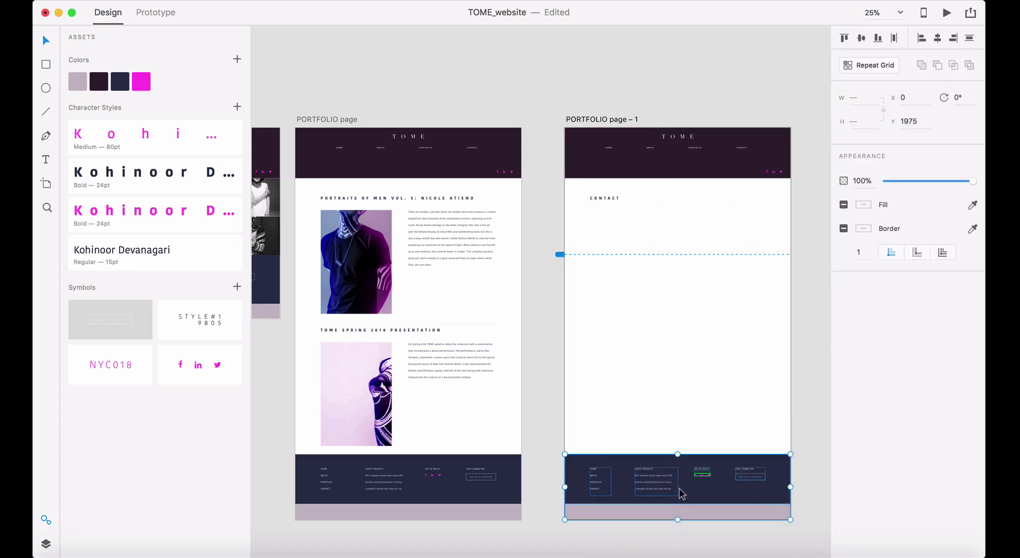
{"action": "left_click_drag", "start_coordinate": [682, 494], "coordinate": [673, 296]}
{"action": "left_click", "coordinate": [680, 371]}
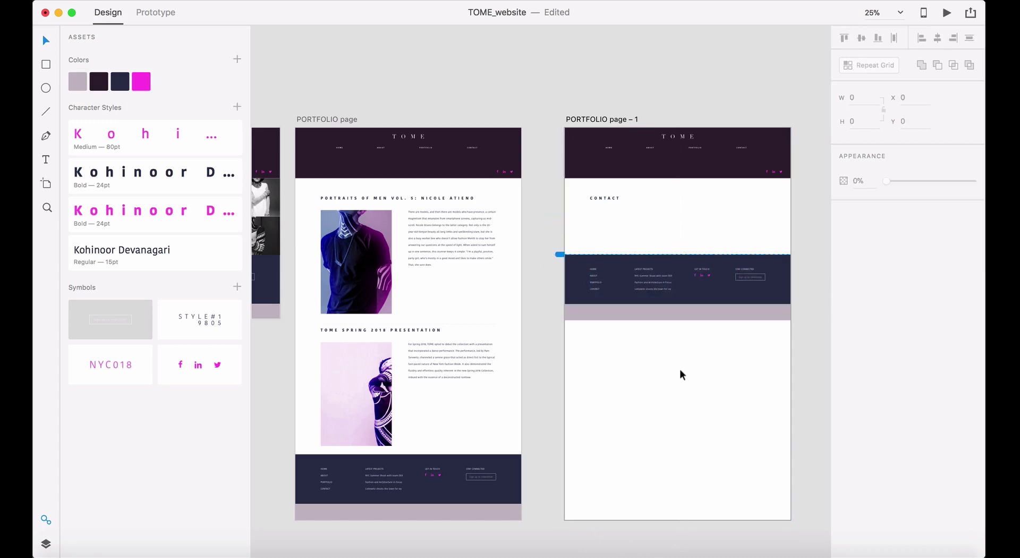
- Switch to the Tome Assets document, ungroup the @, location and envelope icons under DESIGN ELEMENTS and copy them
{"action": "left_click", "coordinate": [204, 1]}
{"action": "left_click", "coordinate": [273, 93]}
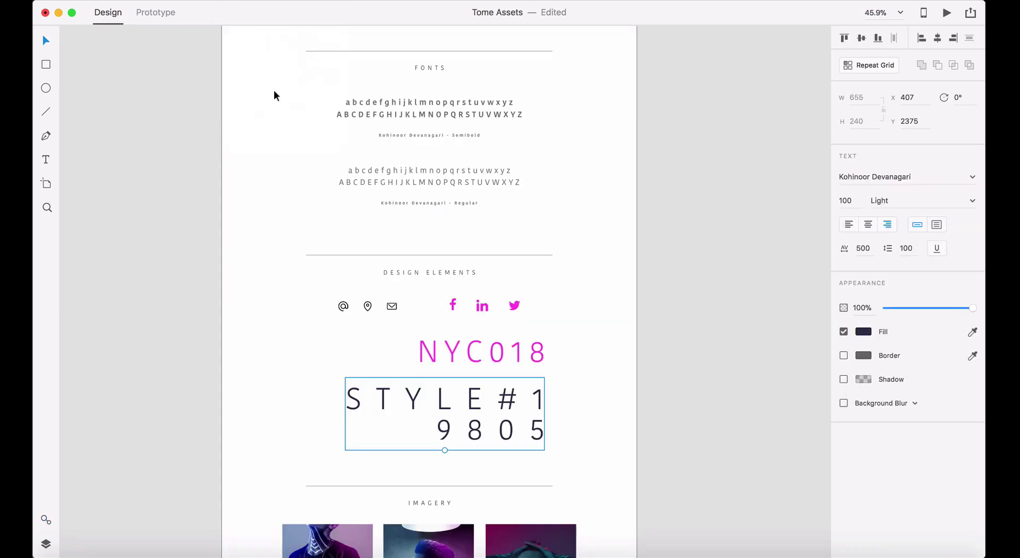
{"action": "scroll", "coordinate": [468, 329], "scroll_direction": "down", "scroll_amount": 2}
{"action": "left_click", "coordinate": [399, 278]}
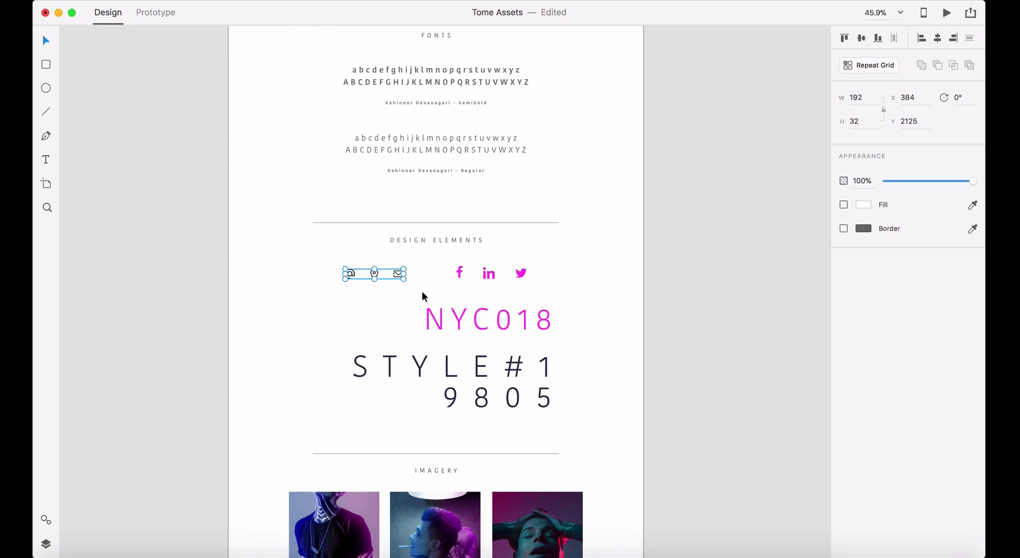
{"action": "key", "text": "shift+super+g"}
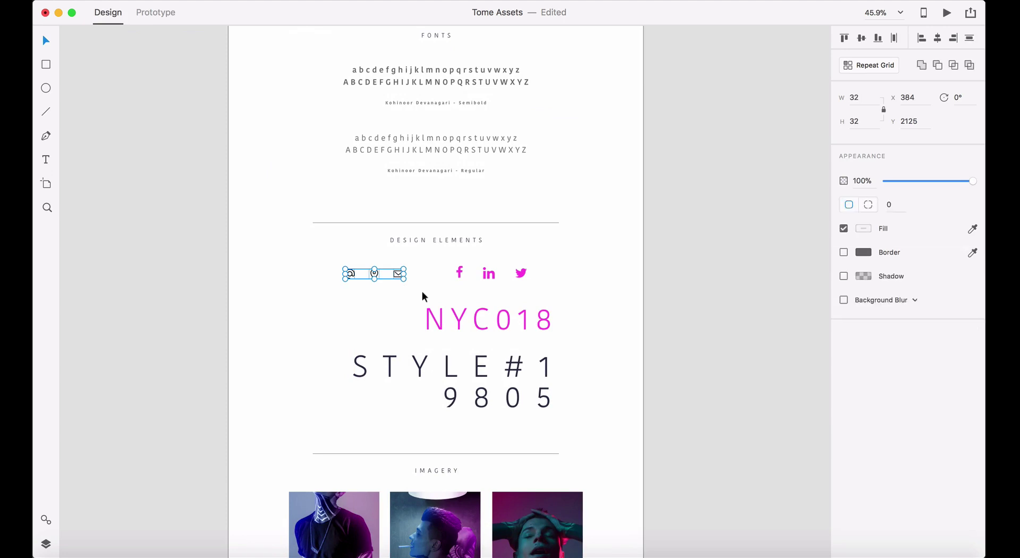
- Return to the TOME_website document, paste the three contact icons and place them below the CONTACT heading at about X 171, Y 526
{"action": "left_click", "coordinate": [224, 1]}
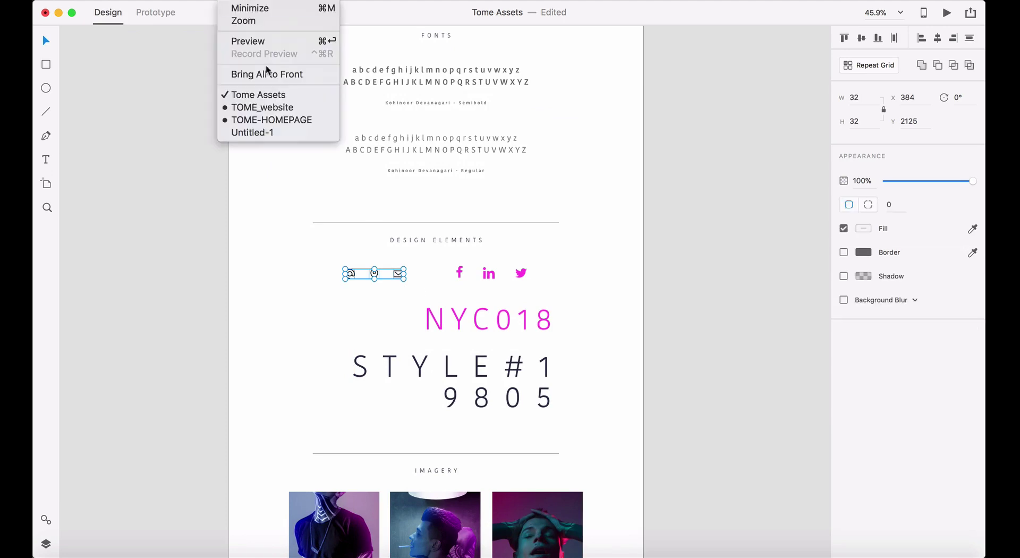
{"action": "left_click", "coordinate": [268, 107]}
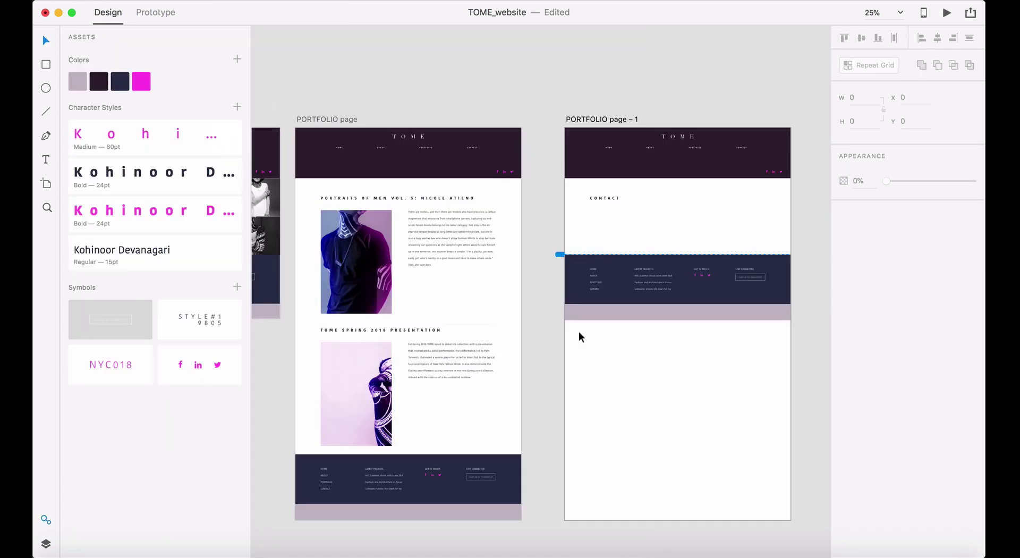
{"action": "key", "text": "super+v"}
{"action": "left_click_drag", "start_coordinate": [656, 485], "coordinate": [619, 217]}
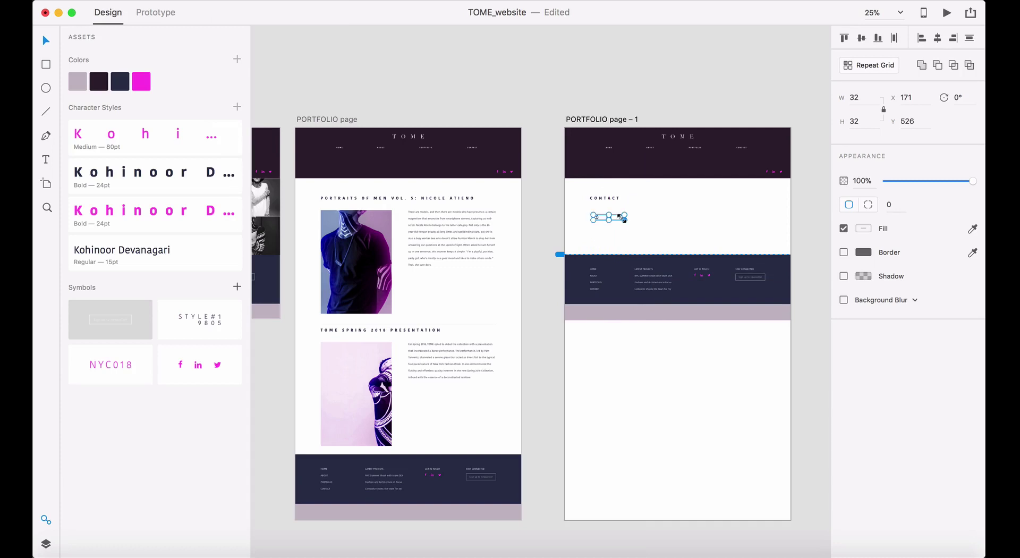
{"action": "left_click", "coordinate": [656, 226]}
{"action": "key", "text": "super+space"}
{"action": "left_click_drag", "start_coordinate": [556, 264], "coordinate": [717, 153]}
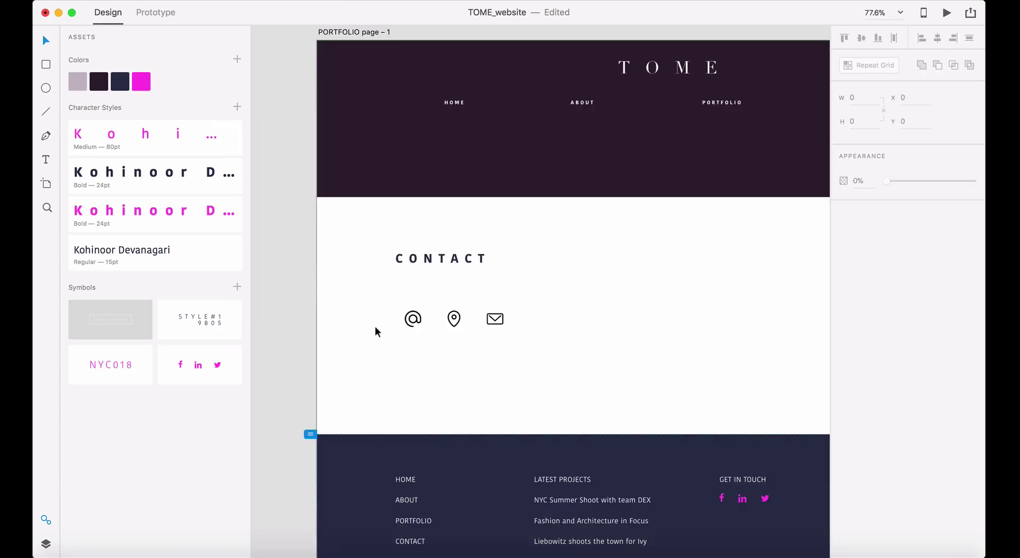
- Save the @, location and envelope icons as three separate symbols
{"action": "left_click", "coordinate": [414, 320]}
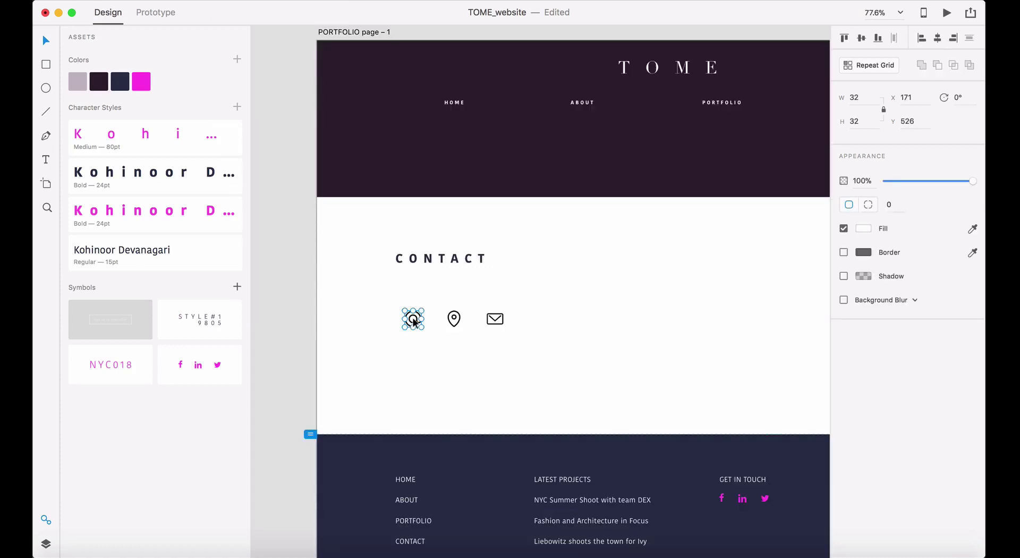
{"action": "left_click", "coordinate": [238, 288]}
{"action": "left_click", "coordinate": [454, 326]}
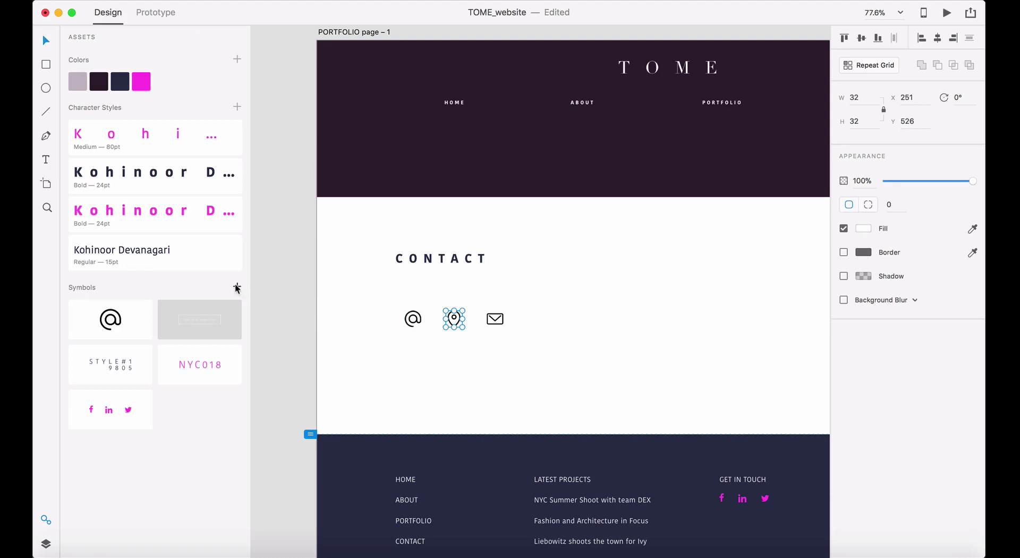
{"action": "left_click", "coordinate": [237, 287]}
{"action": "left_click", "coordinate": [497, 321]}
{"action": "left_click", "coordinate": [237, 287]}
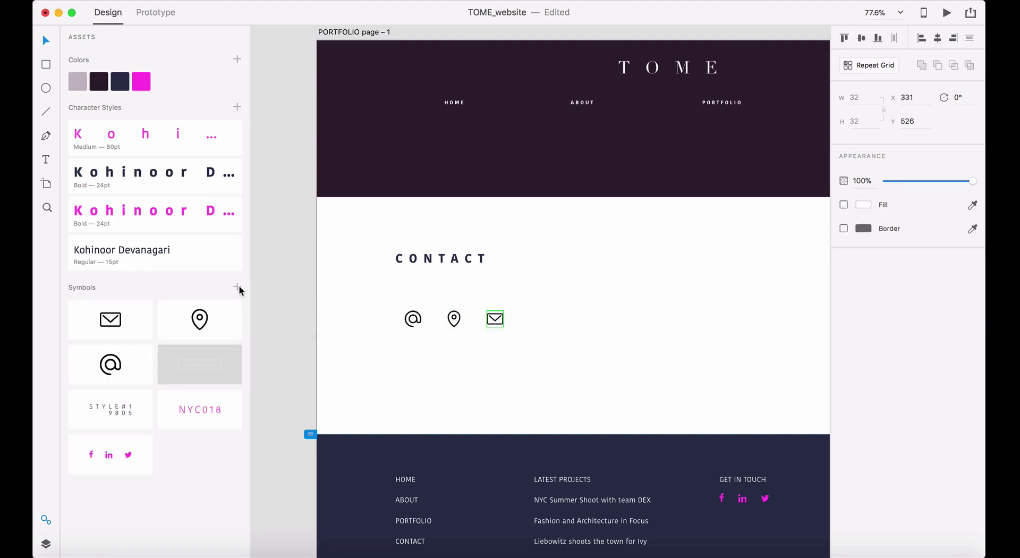
- Stack the @, location and envelope icons in an evenly spaced column below the CONTACT heading, at X 153 from about Y 480
{"action": "left_click", "coordinate": [685, 359]}
{"action": "left_click_drag", "start_coordinate": [417, 322], "coordinate": [408, 298]}
{"action": "left_click_drag", "start_coordinate": [460, 325], "coordinate": [409, 340]}
{"action": "left_click_drag", "start_coordinate": [498, 322], "coordinate": [406, 370]}
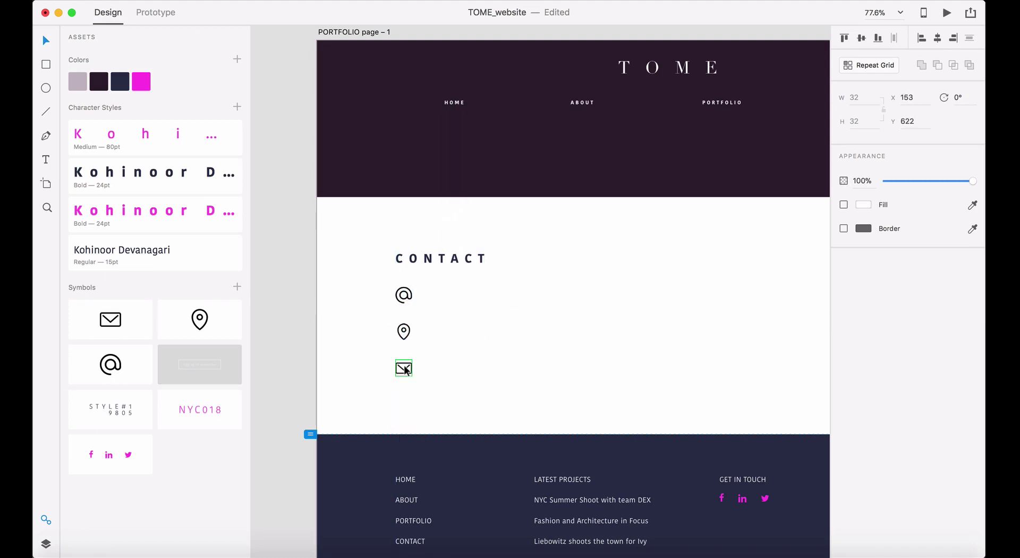
{"action": "left_click", "coordinate": [405, 333], "text": "shift"}
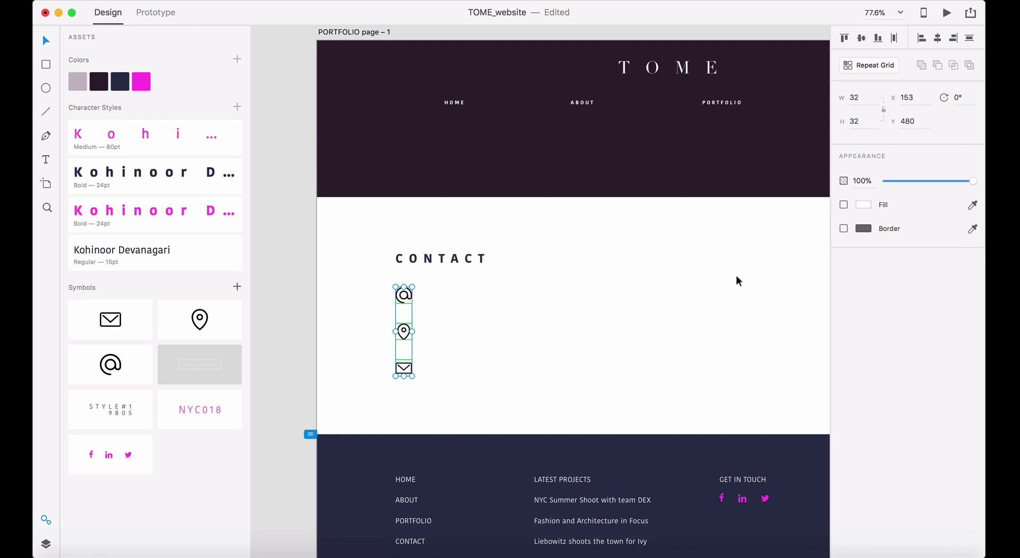
{"action": "left_click", "coordinate": [969, 40]}
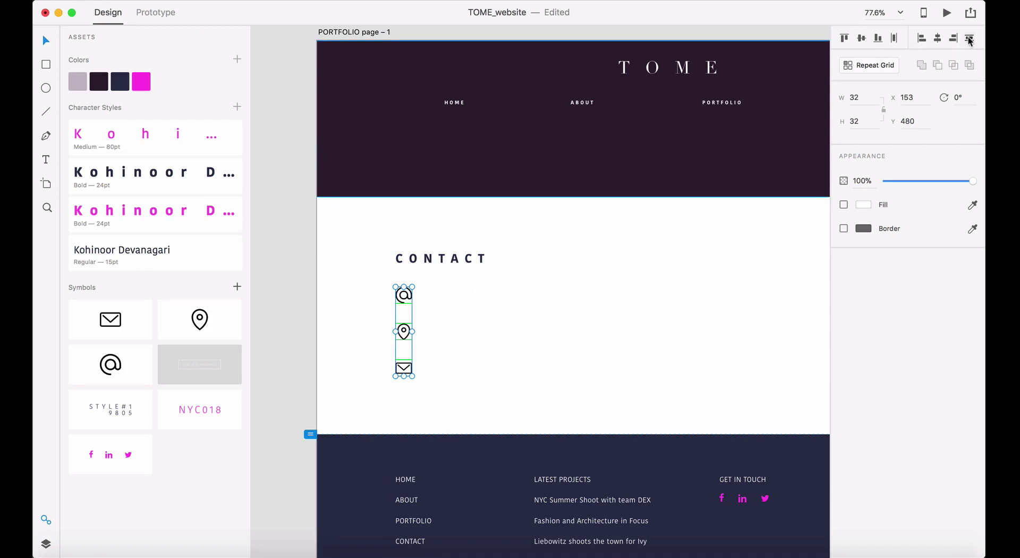
{"action": "left_click", "coordinate": [549, 329]}
{"action": "mouse_move", "coordinate": [400, 377]}
{"action": "left_mouse_down"}
{"action": "mouse_move", "coordinate": [402, 368]}
{"action": "mouse_move", "coordinate": [403, 377]}
{"action": "left_mouse_up"}
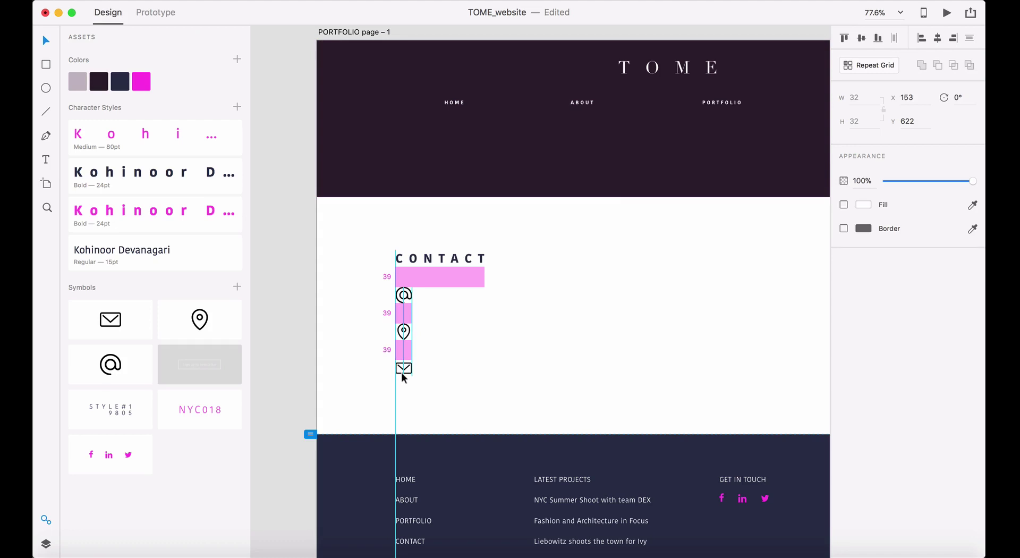
{"action": "left_click_drag", "start_coordinate": [403, 377], "coordinate": [402, 377]}
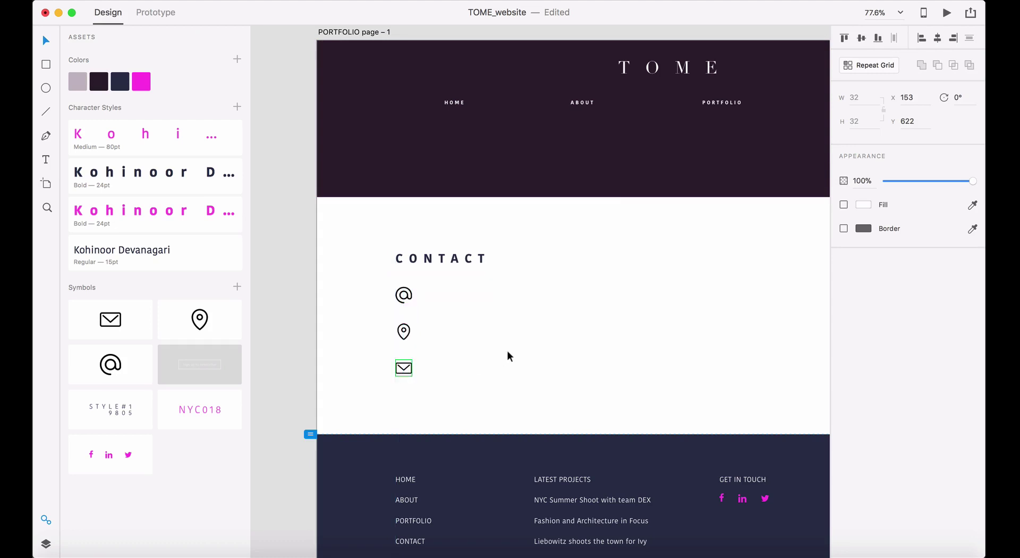
- Switch to Tome Content.indd in InDesign and copy the Contact page text from the introductory sentence through the PO box line
{"action": "key", "text": "super+Tab"}
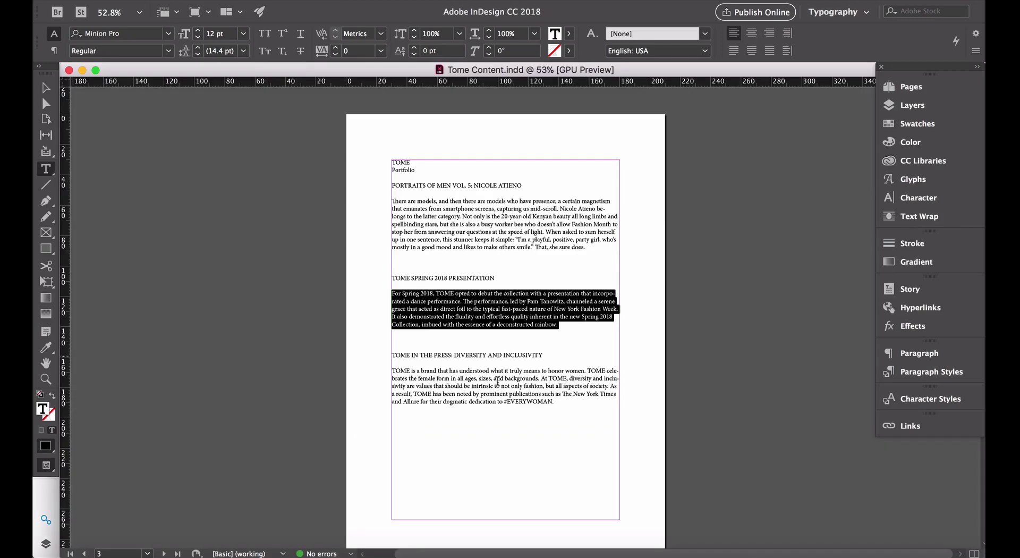
{"action": "scroll", "coordinate": [498, 381], "scroll_direction": "down", "scroll_amount": 10}
{"action": "scroll", "coordinate": [476, 430], "scroll_direction": "up", "scroll_amount": 4}
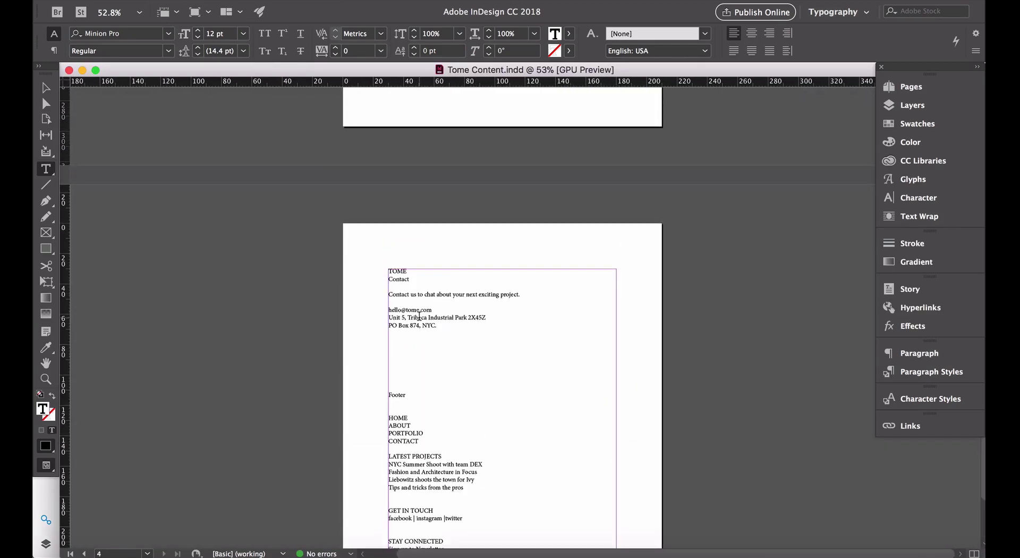
{"action": "left_click_drag", "start_coordinate": [446, 330], "coordinate": [379, 293]}
{"action": "key", "text": "super+c"}
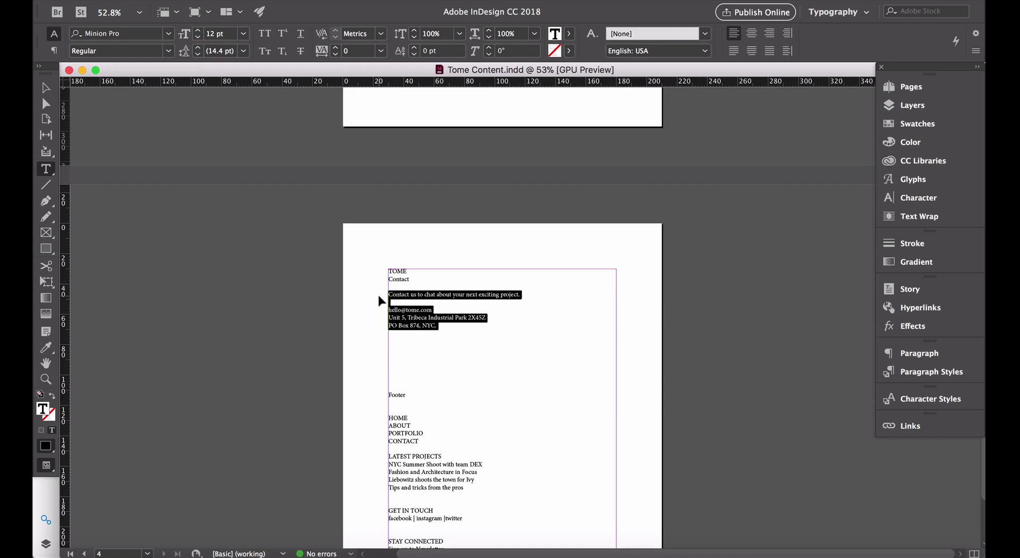
- Return to the TOME_website document and move the three-icon column down to about Y 528
{"action": "key", "text": "super+Tab"}
{"action": "left_click_drag", "start_coordinate": [449, 284], "coordinate": [396, 391]}
{"action": "left_click_drag", "start_coordinate": [408, 301], "coordinate": [409, 327]}
{"action": "left_click", "coordinate": [485, 337]}
- Draw a text area about 440 by 209 beside the icons, paste the contact copy and apply the Regular 15pt character style
{"action": "left_click", "coordinate": [46, 162]}
{"action": "left_click_drag", "start_coordinate": [695, 293], "coordinate": [468, 399]}
{"action": "key", "text": "super+v"}
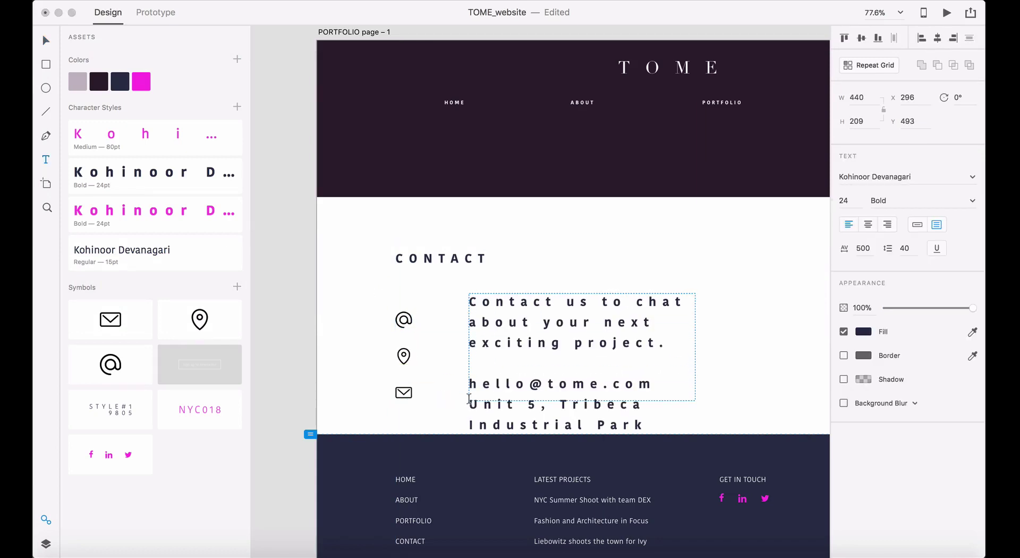
{"action": "key", "text": "super+a"}
{"action": "left_click", "coordinate": [144, 264]}
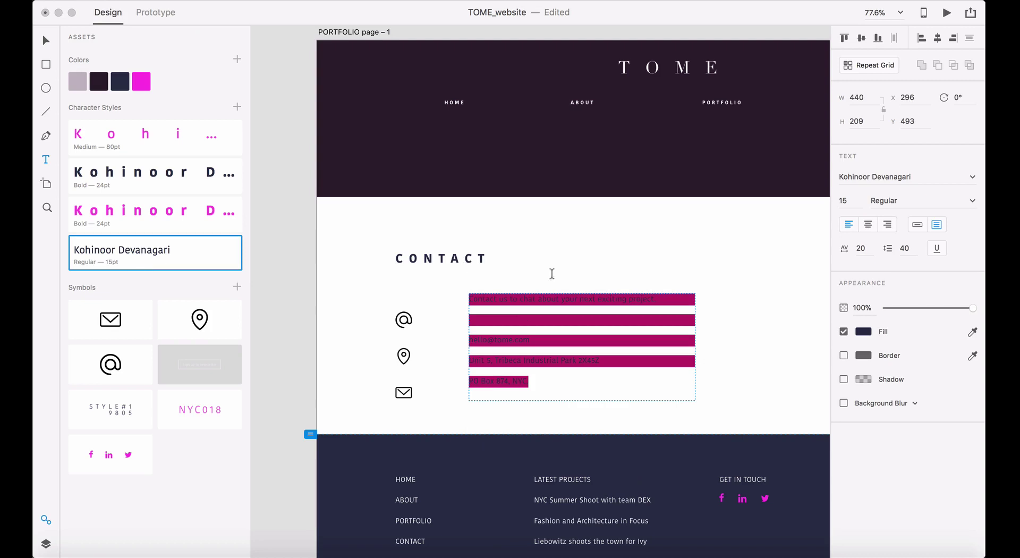
{"action": "left_click", "coordinate": [46, 47]}
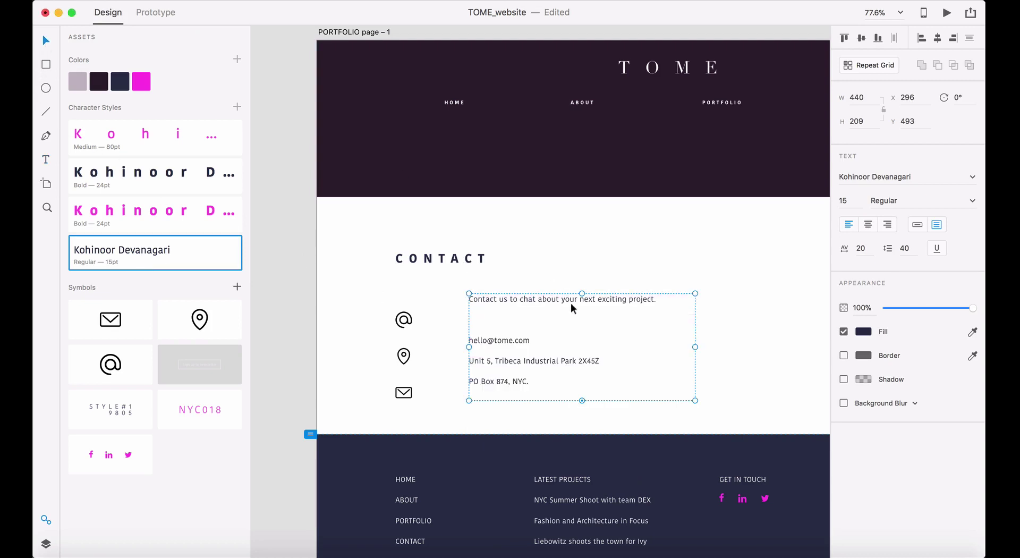
- Move the text under the CONTACT heading at about X 148, Y 461 and cut out the contact detail lines, leaving the first sentence as point text
{"action": "left_click_drag", "start_coordinate": [560, 295], "coordinate": [486, 278]}
{"action": "double_click", "coordinate": [444, 325]}
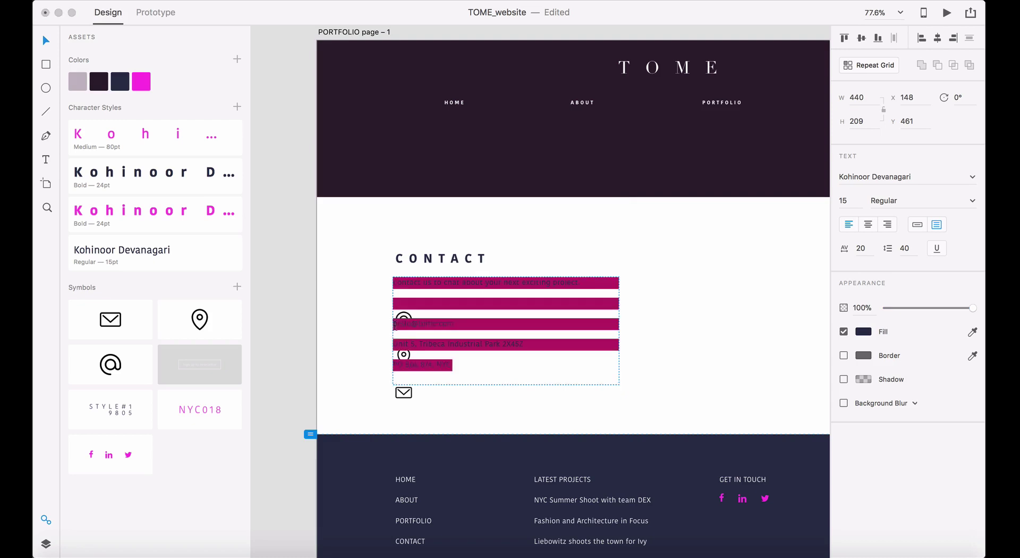
{"action": "left_click", "coordinate": [393, 322]}
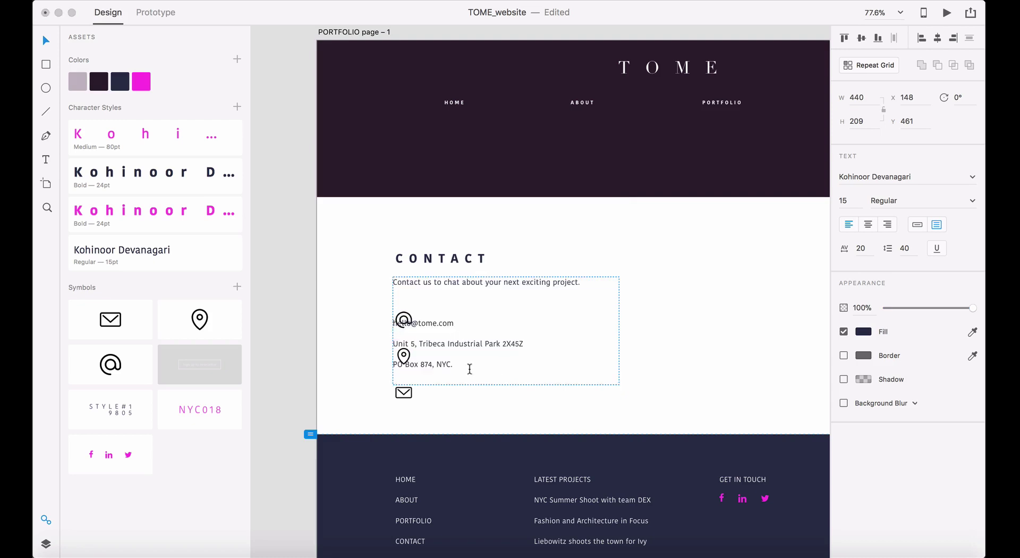
{"action": "left_click_drag", "start_coordinate": [470, 369], "coordinate": [382, 325]}
{"action": "key", "text": "ctrl+c"}
{"action": "key", "text": "BackSpace"}
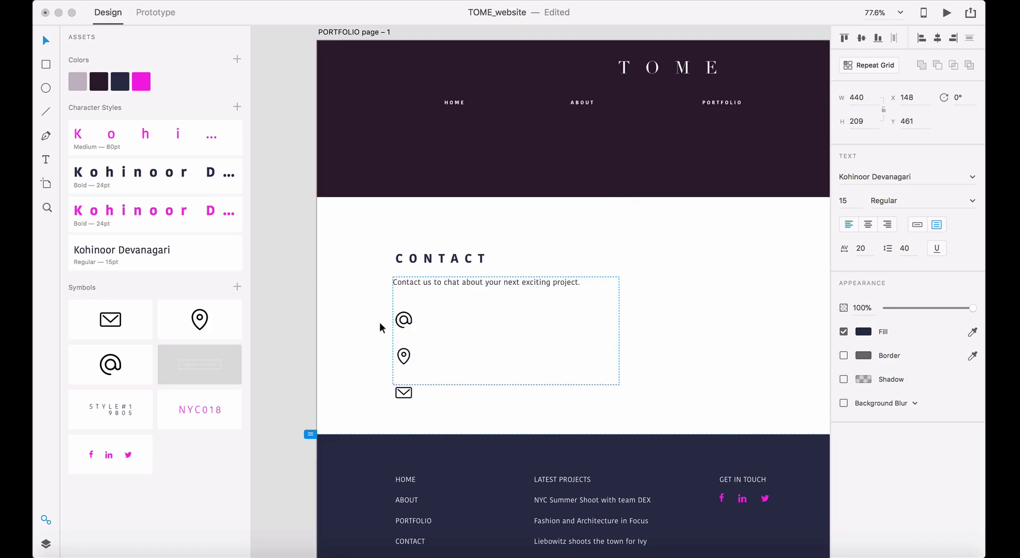
{"action": "left_click", "coordinate": [917, 224]}
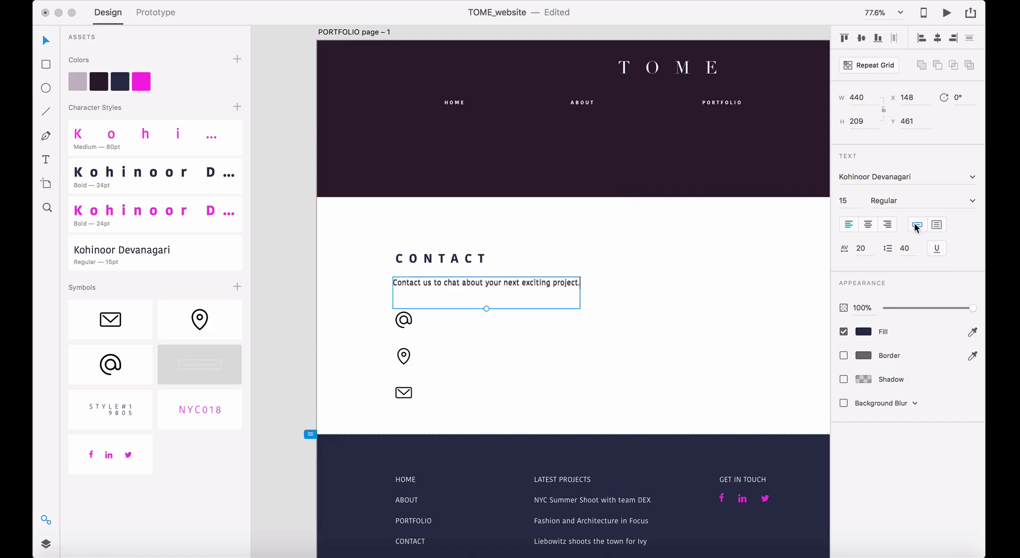
- Paste the cut contact details into a new text area about 356 by 187 beside the icons, using the Regular 15pt character style
{"action": "left_click", "coordinate": [47, 160]}
{"action": "left_click_drag", "start_coordinate": [437, 404], "coordinate": [618, 307]}
{"action": "key", "text": "ctrl+v"}
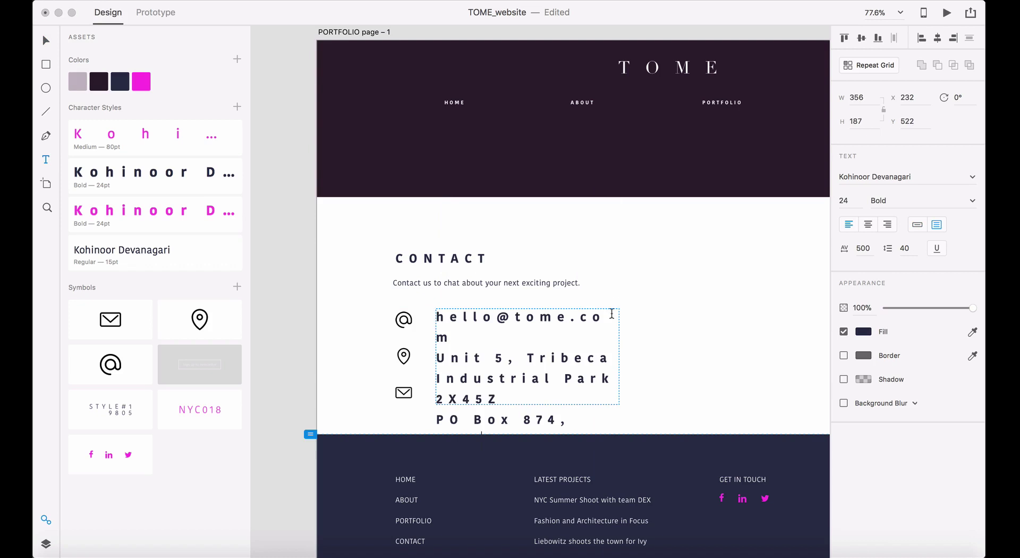
{"action": "key", "text": "super+a"}
{"action": "left_click", "coordinate": [137, 259]}
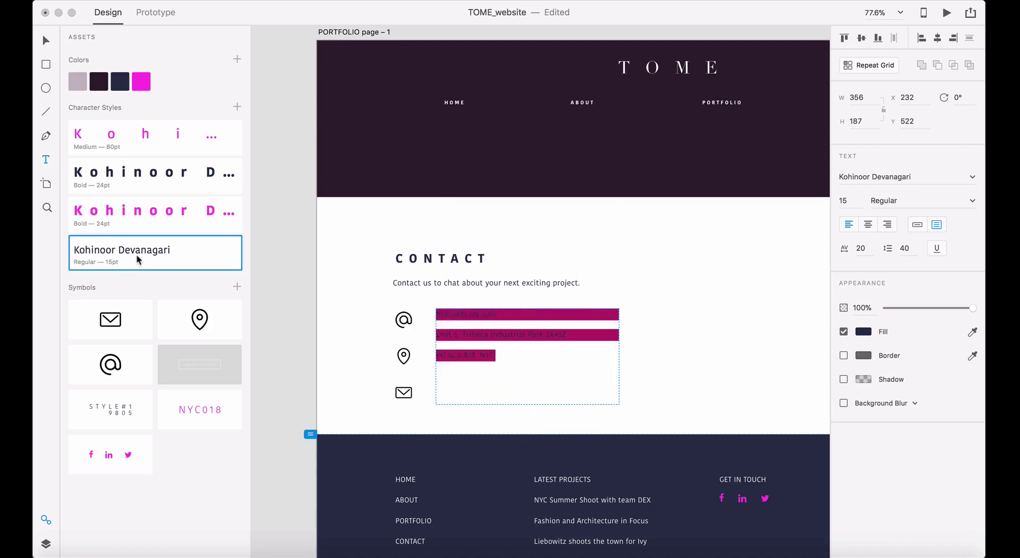
- Set the line spacing of the contact details text to 70
{"action": "left_click_drag", "start_coordinate": [906, 251], "coordinate": [902, 248]}
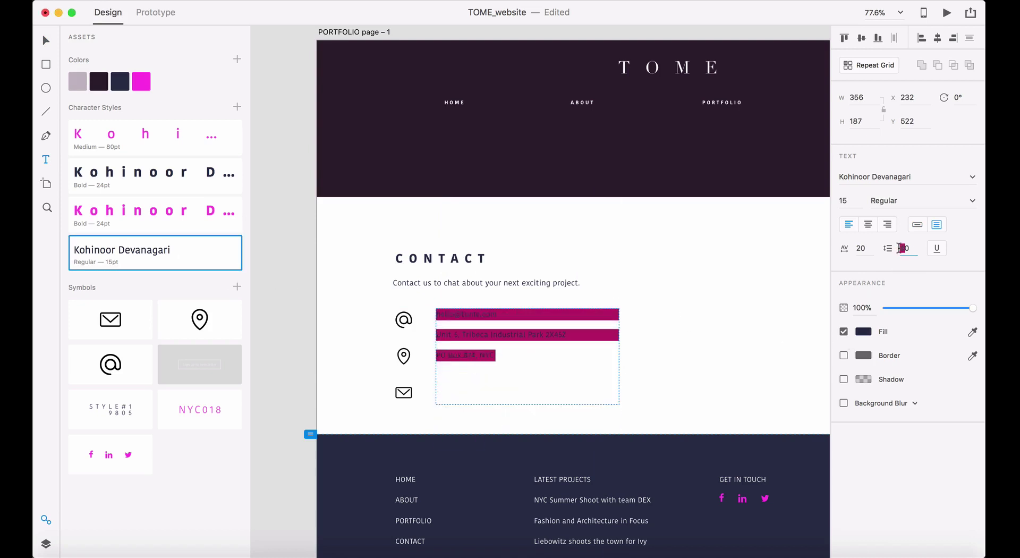
{"action": "type", "text": "6"}
{"action": "key", "text": "Return"}
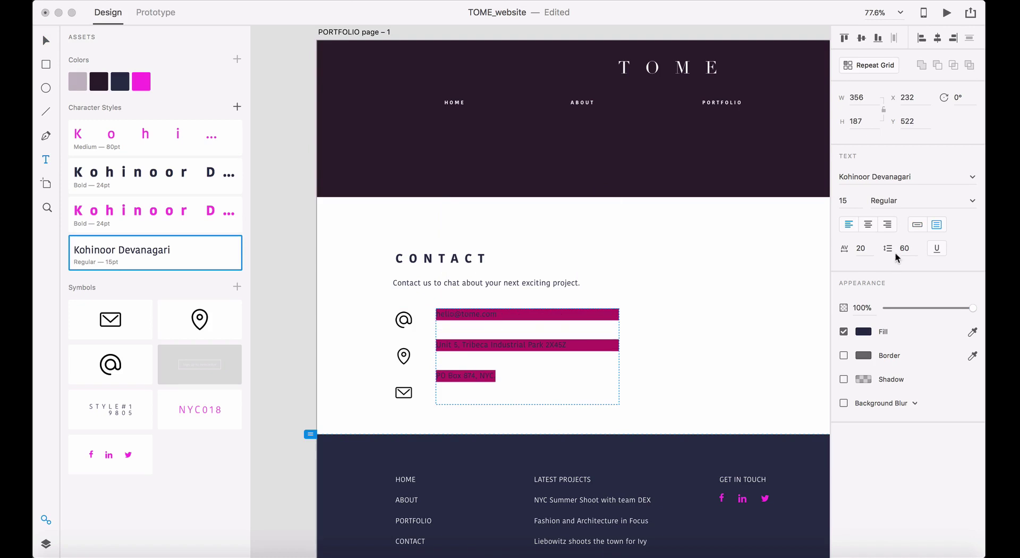
{"action": "left_click_drag", "start_coordinate": [903, 253], "coordinate": [900, 248]}
{"action": "type", "text": "7"}
{"action": "key", "text": "Return"}
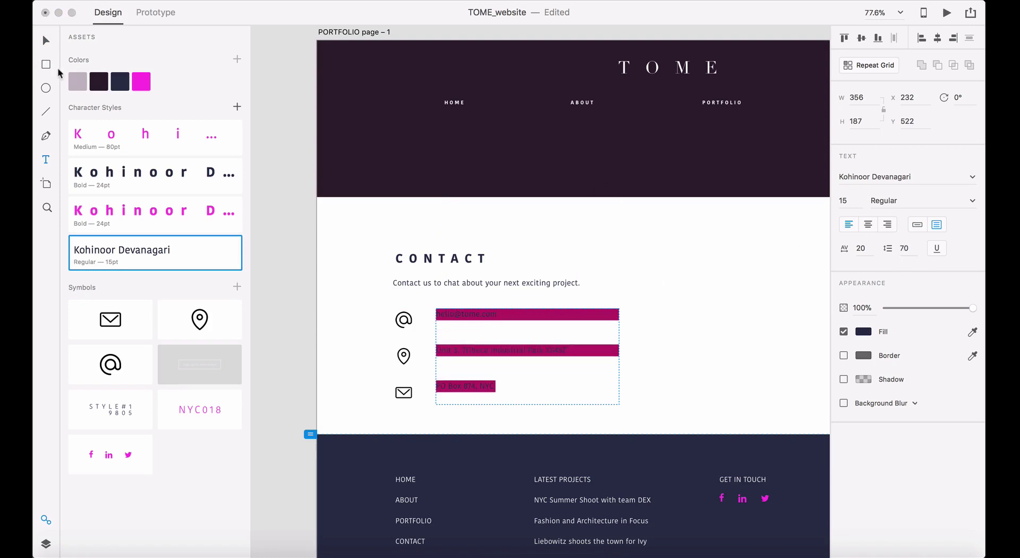
{"action": "left_click", "coordinate": [46, 40]}
{"action": "left_click", "coordinate": [684, 307]}
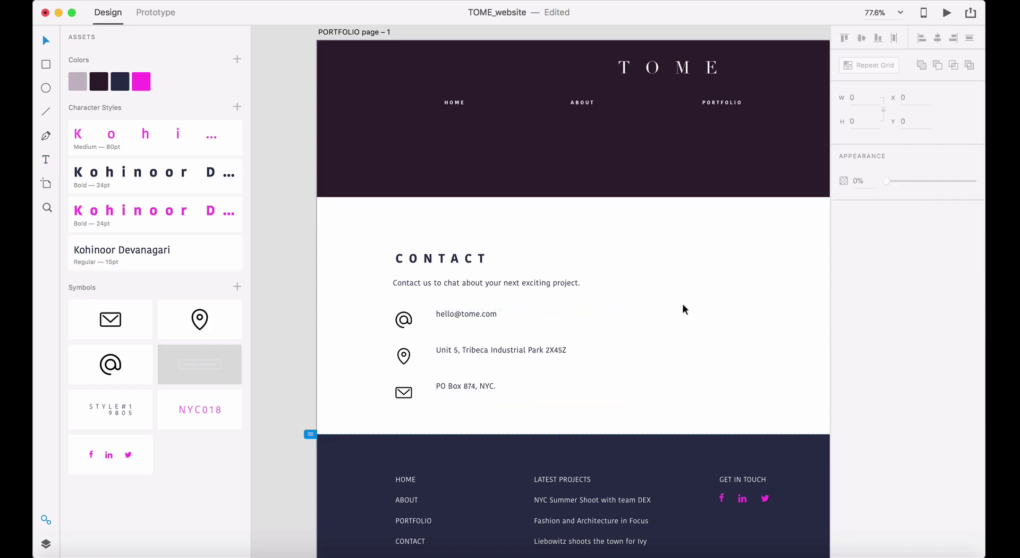
- Nudge the three contact icons up together to about Y 512, in line with the contact detail lines
{"action": "left_click", "coordinate": [403, 325]}
{"action": "left_click", "coordinate": [405, 356], "text": "shift"}
{"action": "left_click", "coordinate": [409, 392], "text": "shift"}
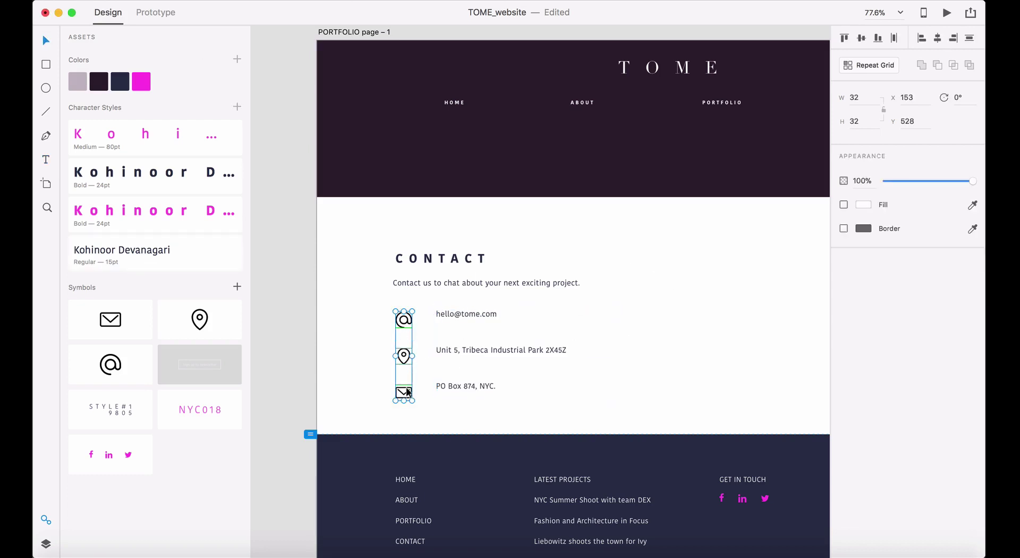
{"action": "key", "text": "Up"}
{"action": "key", "text": "Up"}
{"action": "key", "text": "Up"}
{"action": "key", "text": "Up"}
{"action": "key", "text": "Up"}
{"action": "key", "text": "Up"}
{"action": "key", "text": "Up"}
{"action": "key", "text": "Up"}
{"action": "key", "text": "Up"}
{"action": "key", "text": "Up"}
{"action": "key", "text": "Up"}
{"action": "key", "text": "Up"}
{"action": "key", "text": "Up"}
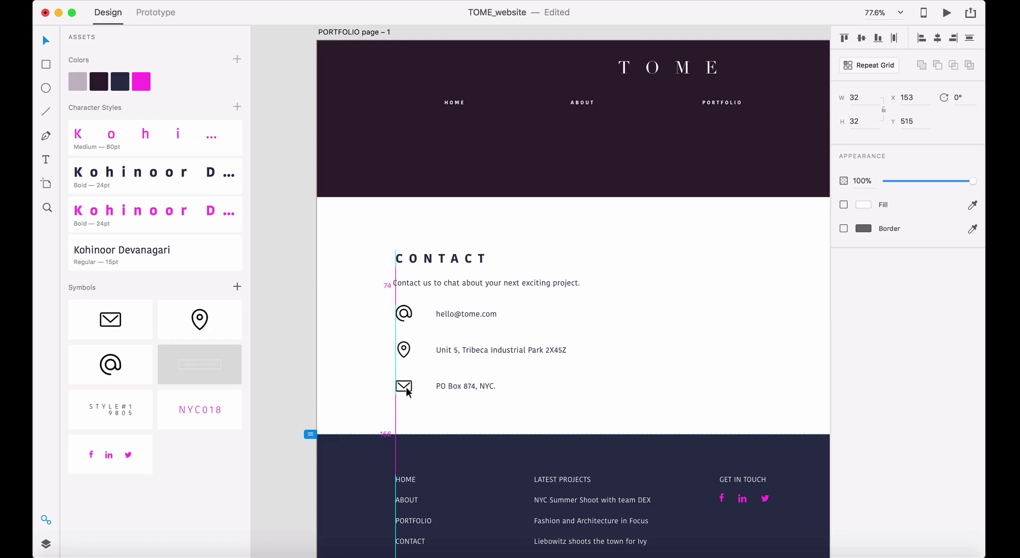
{"action": "key", "text": "Up"}
{"action": "key", "text": "Up"}
{"action": "key", "text": "Up"}
{"action": "key", "text": "Up"}
{"action": "key", "text": "Up"}
- Try a duplicate set of the three contact icons to the right of the contact details and delete it again
{"action": "left_click", "coordinate": [580, 347]}
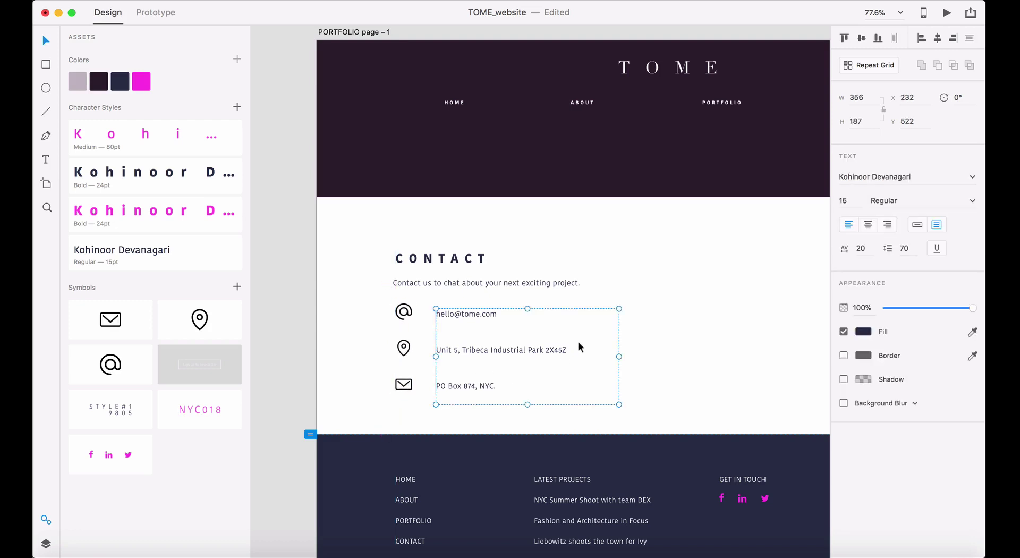
{"action": "left_click", "coordinate": [404, 319]}
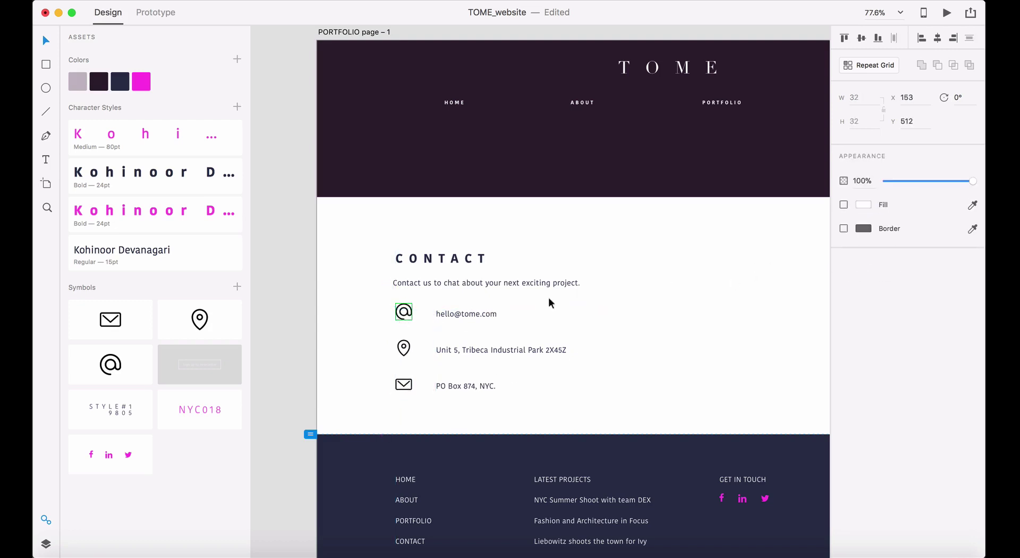
{"action": "double_click", "coordinate": [405, 314]}
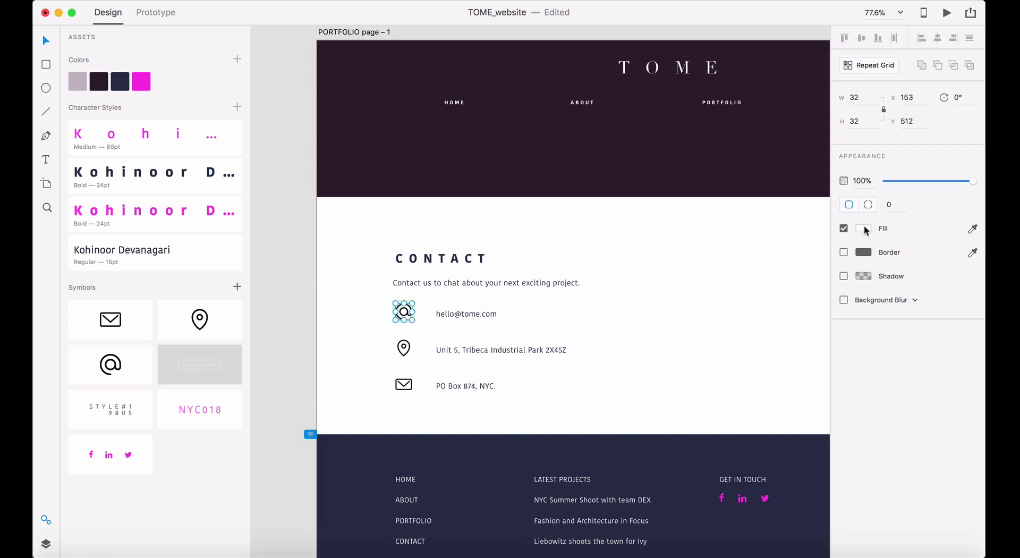
{"action": "key", "text": "z"}
{"action": "left_click", "coordinate": [368, 385]}
{"action": "left_click", "coordinate": [646, 260]}
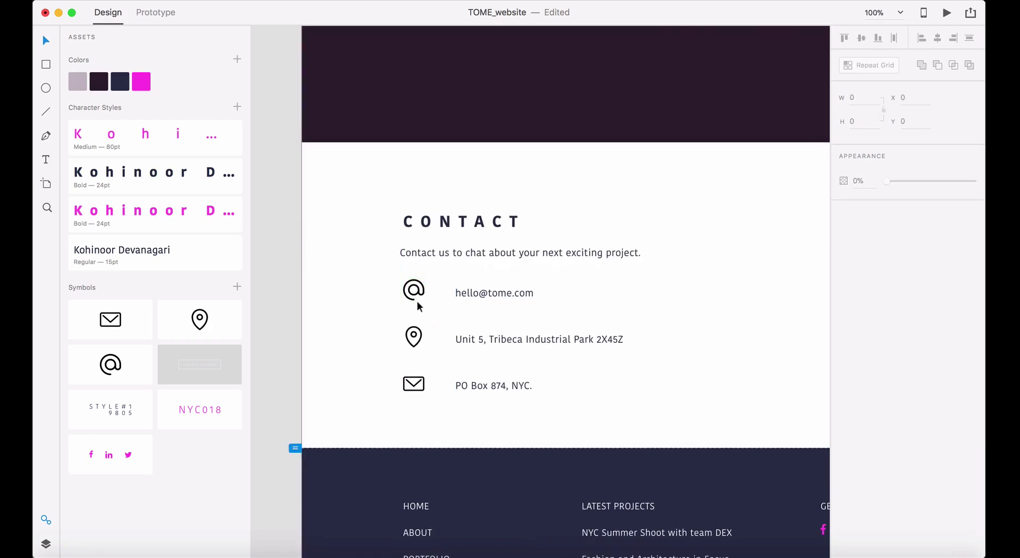
{"action": "left_click_drag", "start_coordinate": [383, 275], "coordinate": [424, 400]}
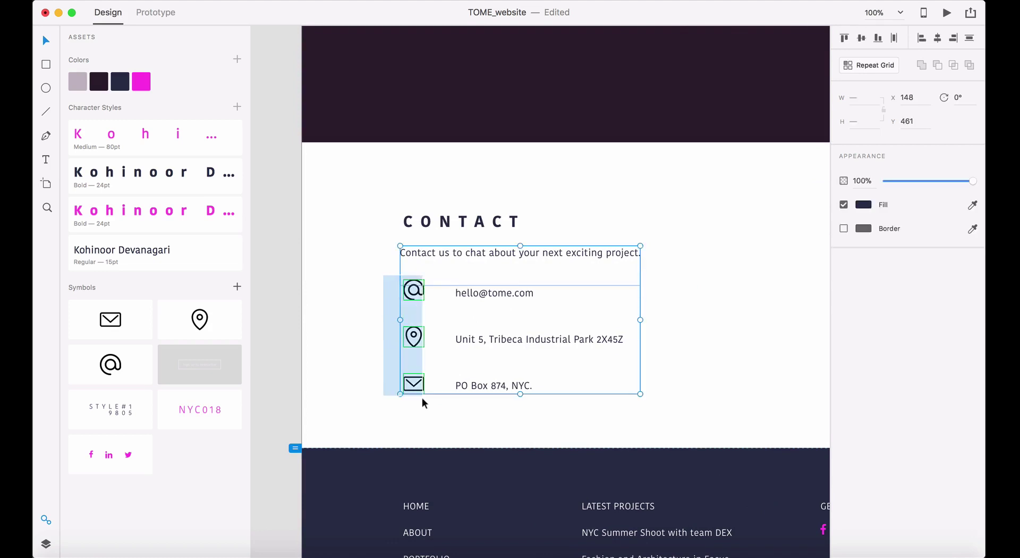
{"action": "left_click_drag", "start_coordinate": [417, 295], "coordinate": [795, 295]}
{"action": "left_click", "coordinate": [764, 250]}
{"action": "left_click", "coordinate": [424, 295]}
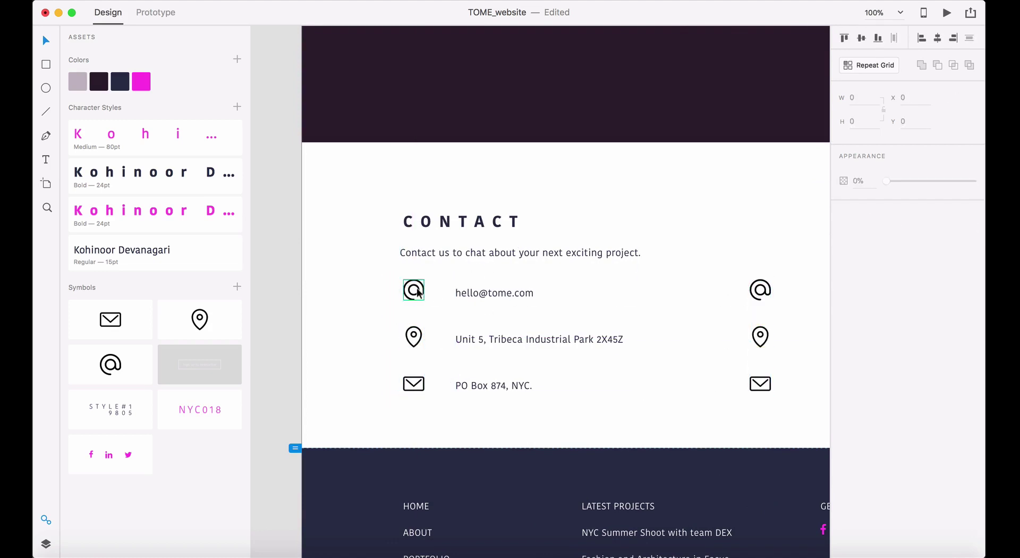
{"action": "double_click", "coordinate": [420, 296]}
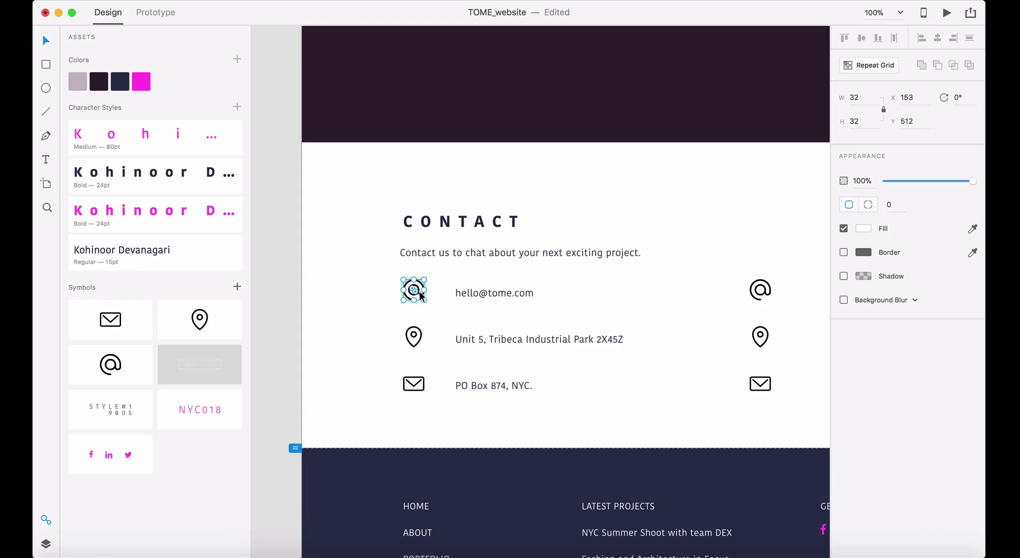
{"action": "mouse_move", "coordinate": [425, 303]}
{"action": "left_mouse_down"}
{"action": "mouse_move", "coordinate": [468, 329]}
{"action": "mouse_move", "coordinate": [420, 293]}
{"action": "mouse_move", "coordinate": [455, 318]}
{"action": "mouse_move", "coordinate": [427, 303]}
{"action": "left_mouse_up"}
{"action": "left_click_drag", "start_coordinate": [784, 268], "coordinate": [758, 404]}
{"action": "key", "text": "Delete"}
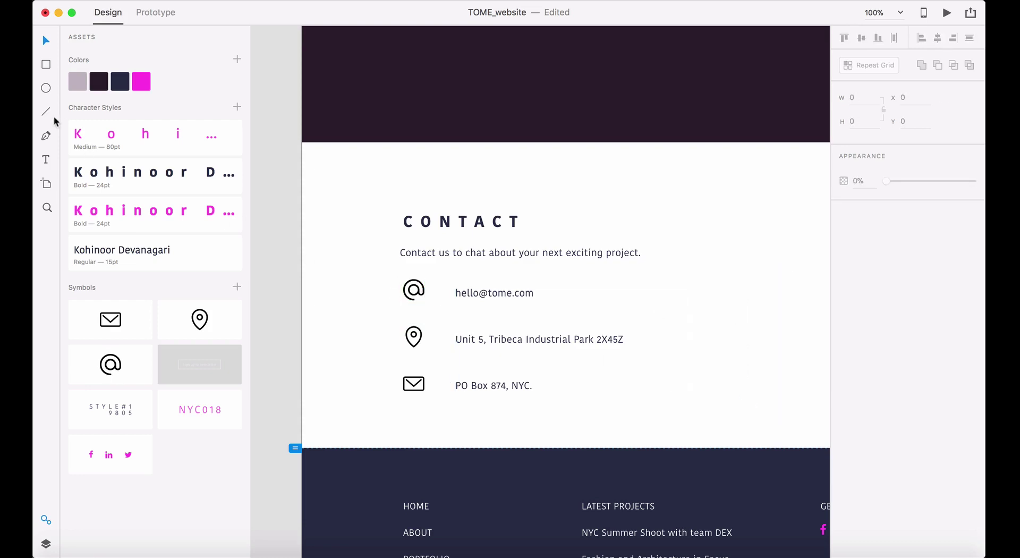
- Add three horizontal divider lines 463 wide to the contact page, one beneath each row of contact details
{"action": "left_click", "coordinate": [509, 313]}
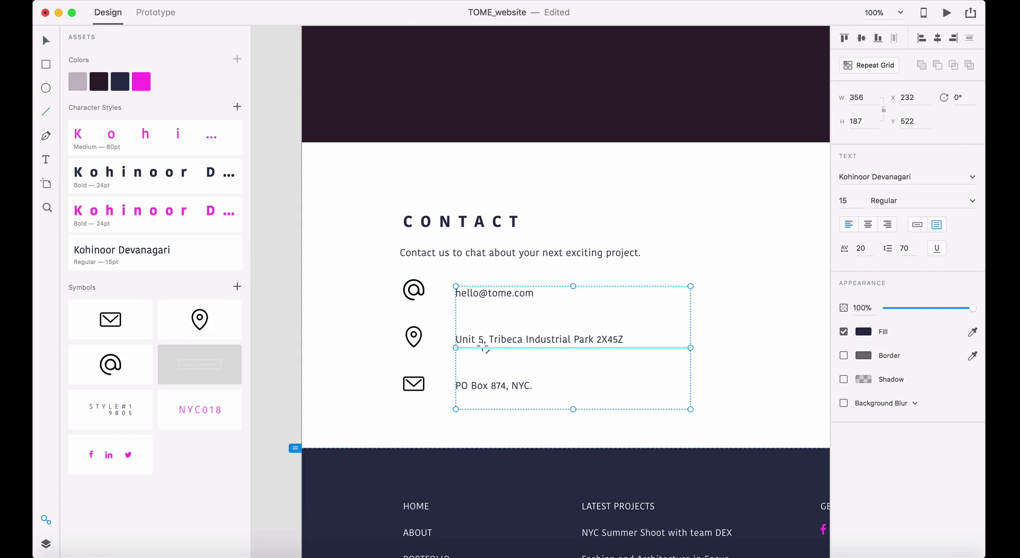
{"action": "mouse_move", "coordinate": [403, 312]}
{"action": "left_mouse_down"}
{"action": "mouse_move", "coordinate": [710, 313]}
{"action": "mouse_move", "coordinate": [678, 312]}
{"action": "mouse_move", "coordinate": [678, 362]}
{"action": "left_mouse_up"}
{"action": "left_click_drag", "start_coordinate": [677, 362], "coordinate": [677, 410]}
{"action": "left_click", "coordinate": [671, 362], "text": "shift"}
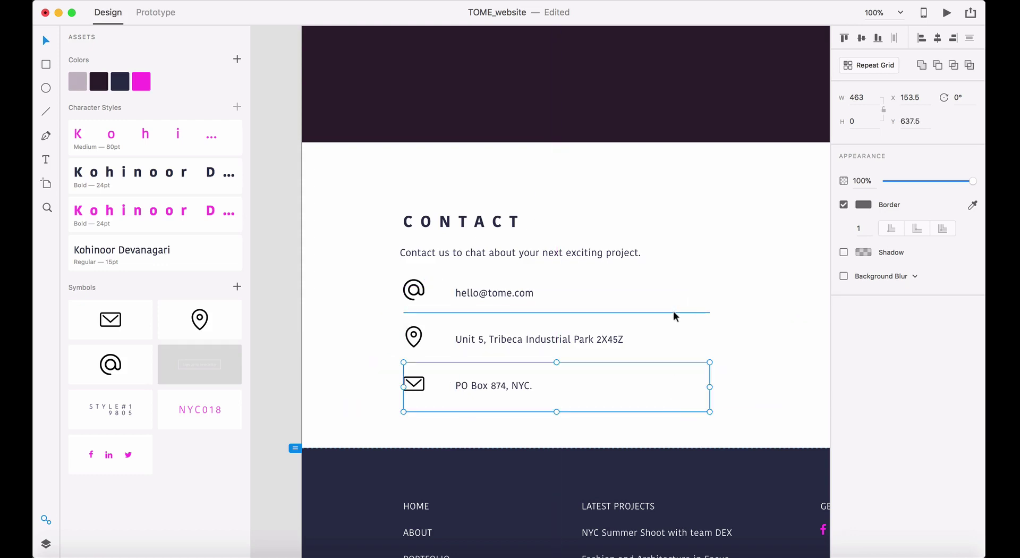
{"action": "left_click", "coordinate": [674, 312], "text": "shift"}
{"action": "left_click", "coordinate": [768, 224]}
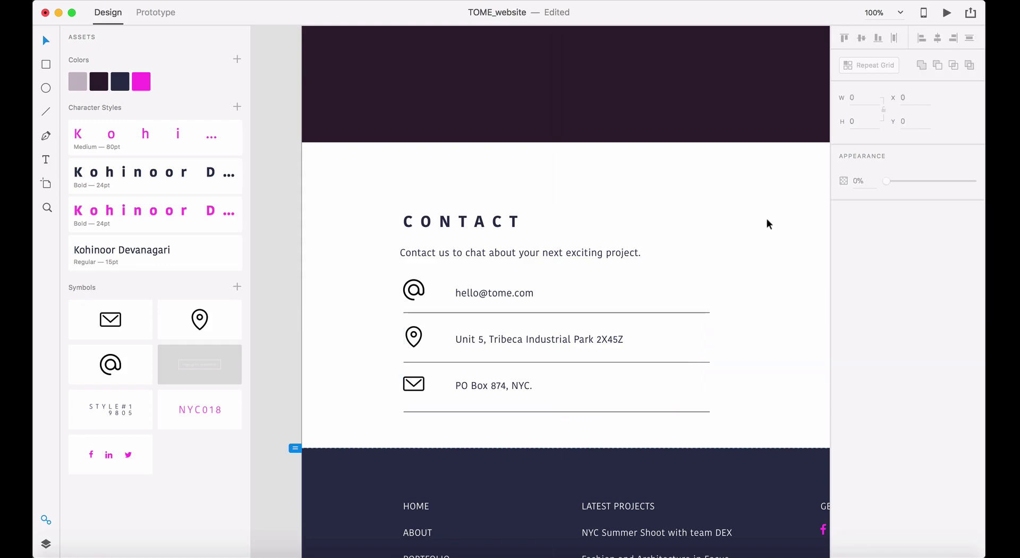
- Shorten the contact page artboard to a height of 1159 so it ends at the lower edge of the footer
{"action": "key", "text": "super+minus"}
{"action": "key", "text": "super+minus"}
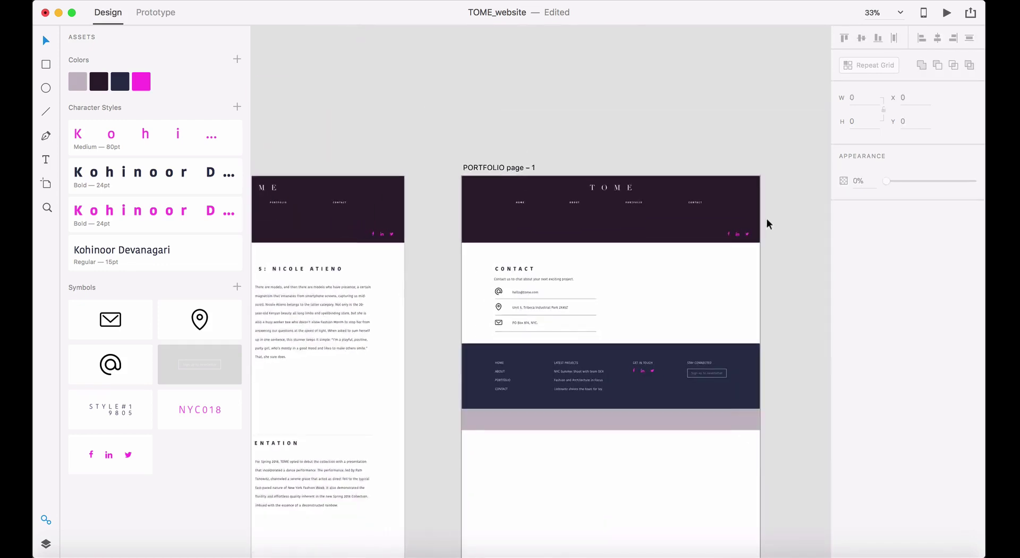
{"action": "left_click", "coordinate": [558, 201]}
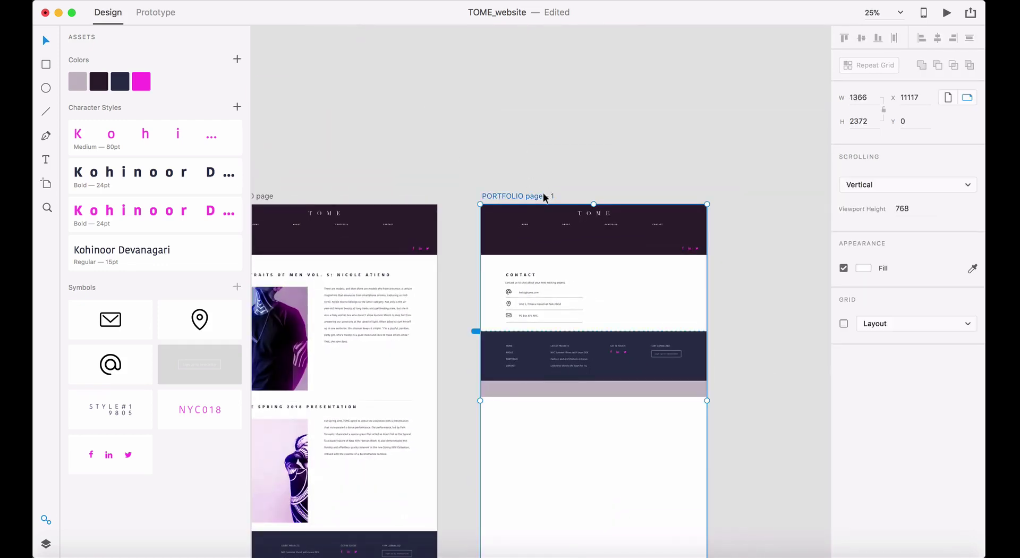
{"action": "scroll", "coordinate": [647, 419], "scroll_direction": "down", "scroll_amount": 6}
{"action": "scroll", "coordinate": [590, 344], "scroll_direction": "up", "scroll_amount": 3}
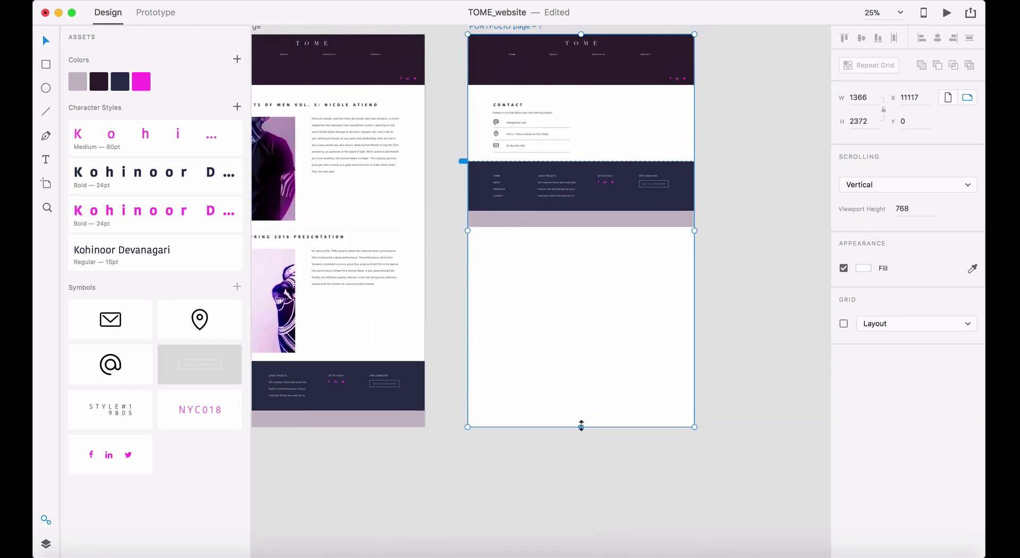
{"action": "left_click_drag", "start_coordinate": [581, 426], "coordinate": [579, 227]}
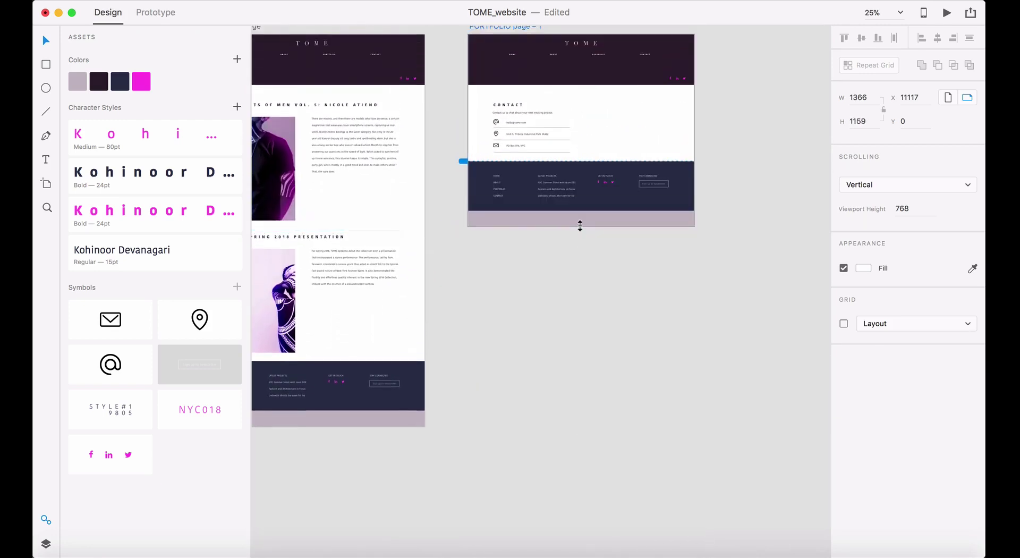
{"action": "left_click", "coordinate": [601, 323]}
- Set the opacity of the ABOUT, PORTFOLIO and CONTACT navigation links on the Homepage artboard to 50%
{"action": "key", "text": "super+0"}
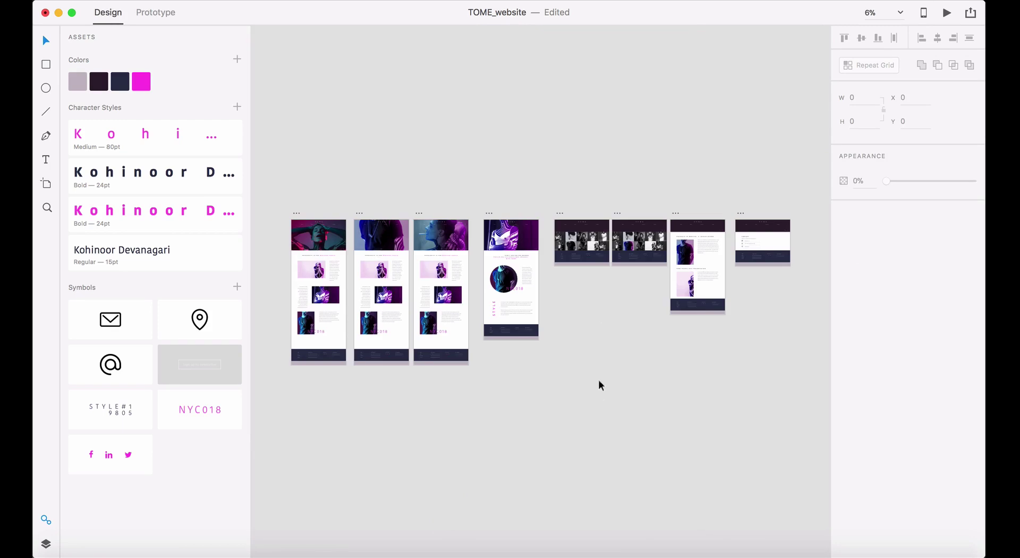
{"action": "left_click_drag", "start_coordinate": [294, 266], "coordinate": [354, 187]}
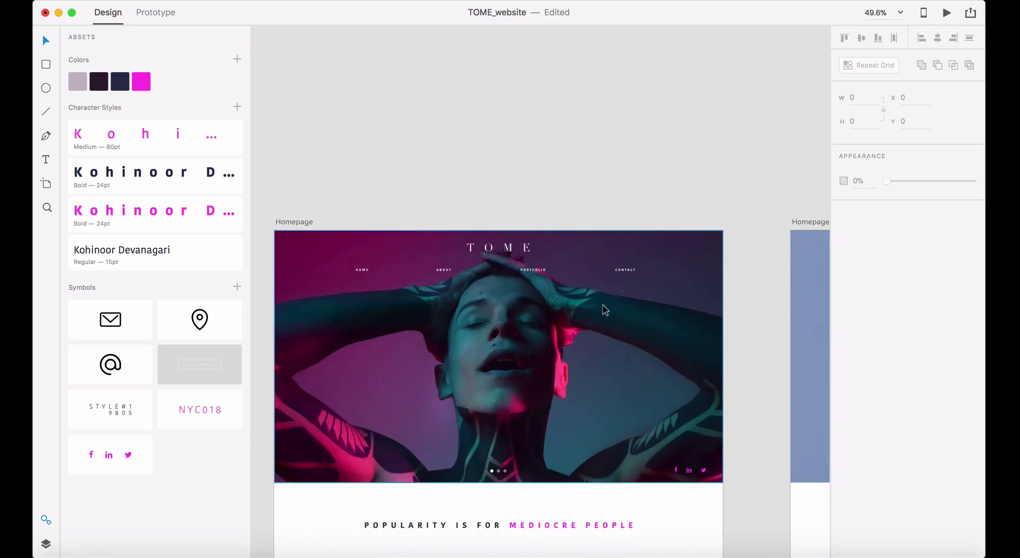
{"action": "left_click", "coordinate": [444, 270]}
{"action": "left_click", "coordinate": [533, 270], "text": "shift"}
{"action": "left_click", "coordinate": [628, 270], "text": "shift"}
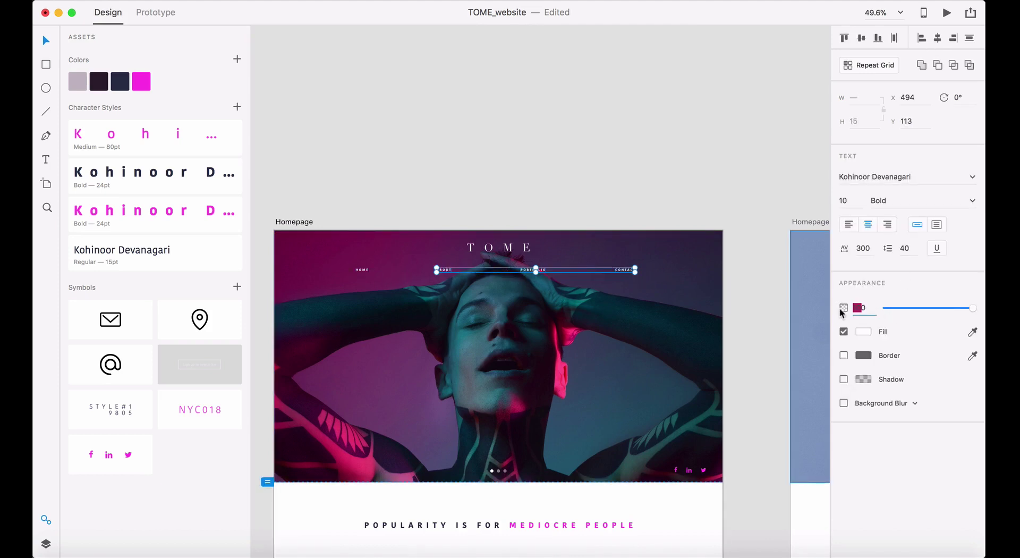
{"action": "type", "text": "50"}
{"action": "key", "text": "Return"}
- Set the opacity of the ABOUT, PORTFOLIO and CONTACT navigation links on the Homepage 2 artboard to 50%
{"action": "scroll", "coordinate": [789, 272], "scroll_direction": "right", "scroll_amount": 10}
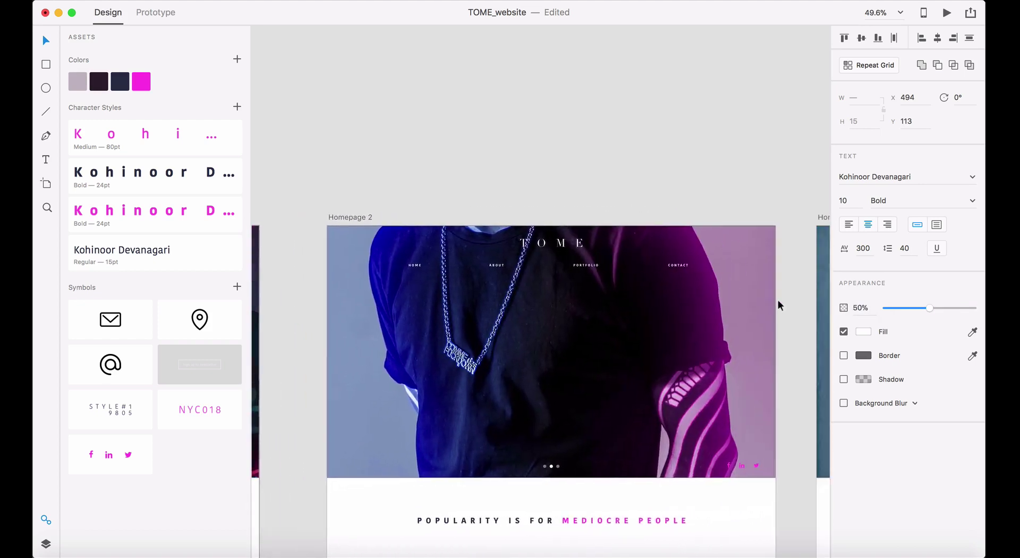
{"action": "left_click", "coordinate": [459, 265]}
{"action": "left_click", "coordinate": [550, 265], "text": "shift"}
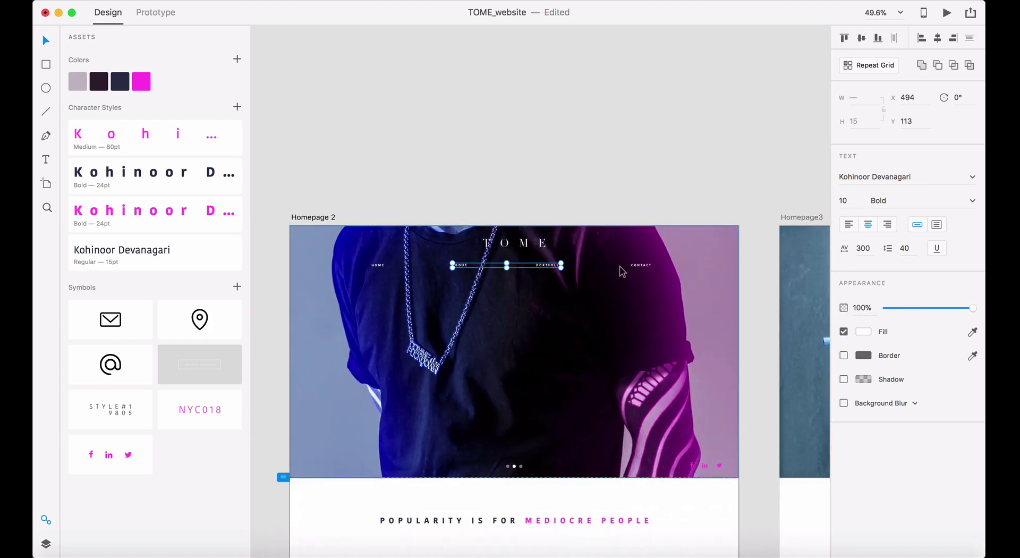
{"action": "left_click", "coordinate": [642, 265], "text": "shift"}
{"action": "left_click", "coordinate": [862, 308]}
{"action": "type", "text": "50"}
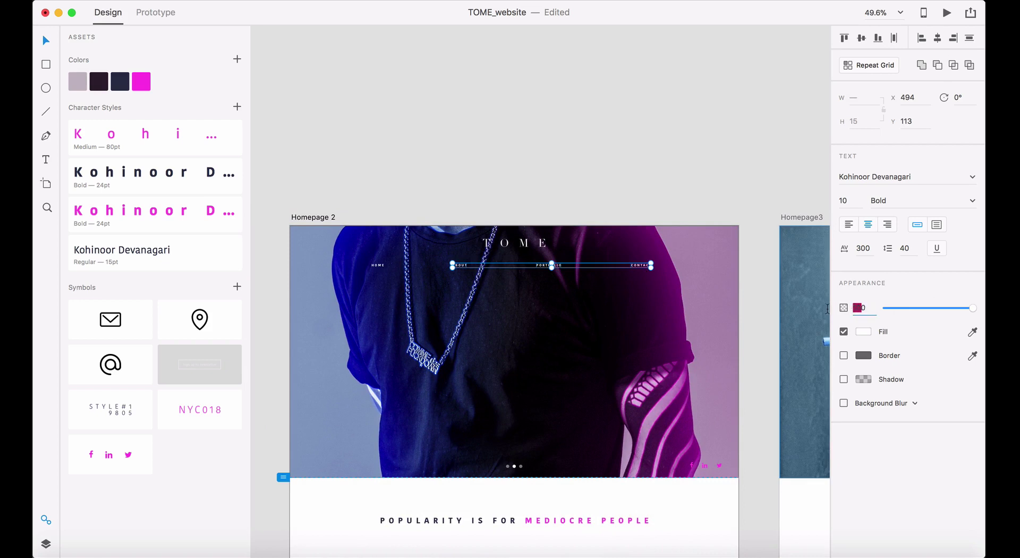
{"action": "key", "text": "Return"}
- Set the opacity of the ABOUT, PORTFOLIO and CONTACT navigation links on the Homepage3 artboard to 50%
{"action": "scroll", "coordinate": [630, 289], "scroll_direction": "left", "scroll_amount": 6}
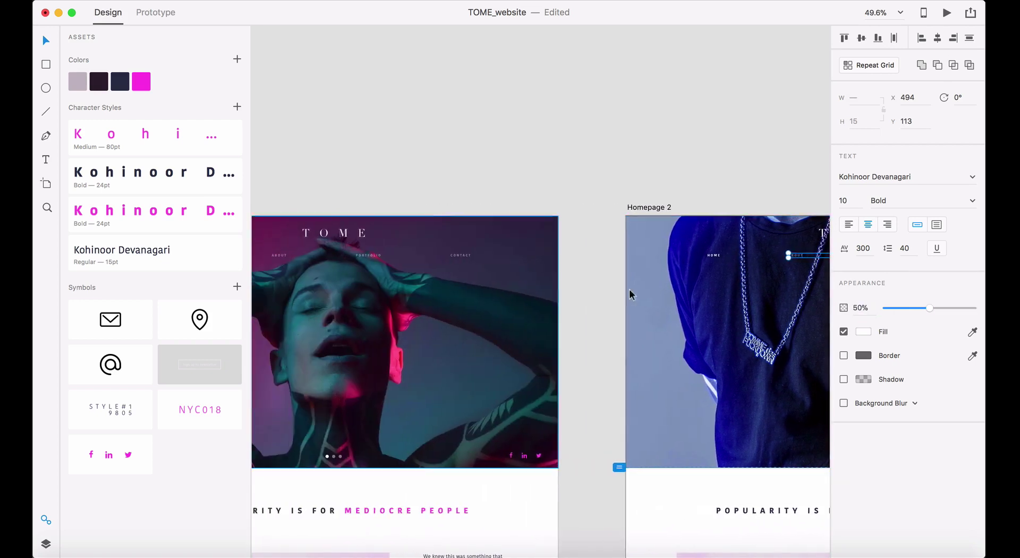
{"action": "scroll", "coordinate": [667, 304], "scroll_direction": "right", "scroll_amount": 9}
{"action": "scroll", "coordinate": [655, 302], "scroll_direction": "right", "scroll_amount": 5}
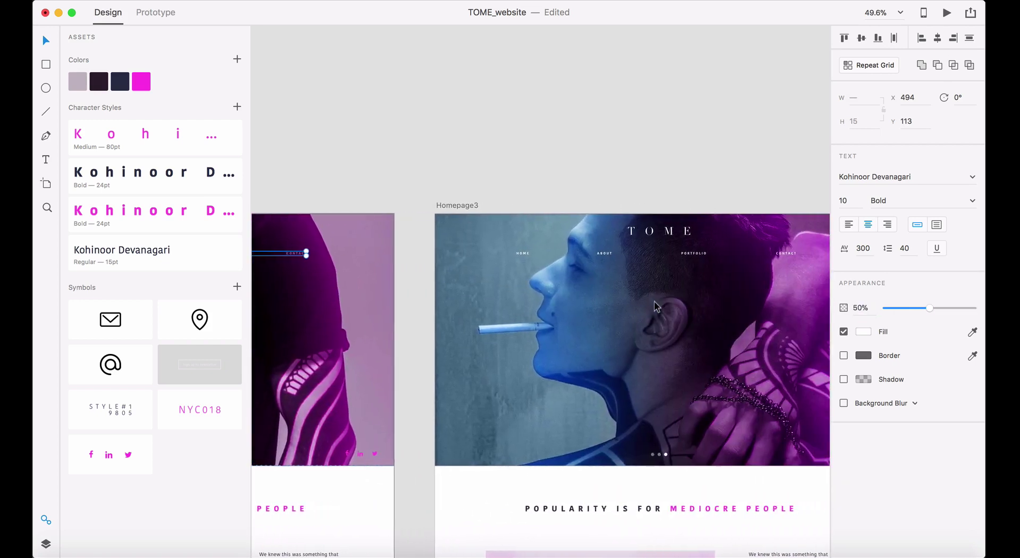
{"action": "left_click", "coordinate": [606, 254]}
{"action": "left_click", "coordinate": [689, 254], "text": "shift"}
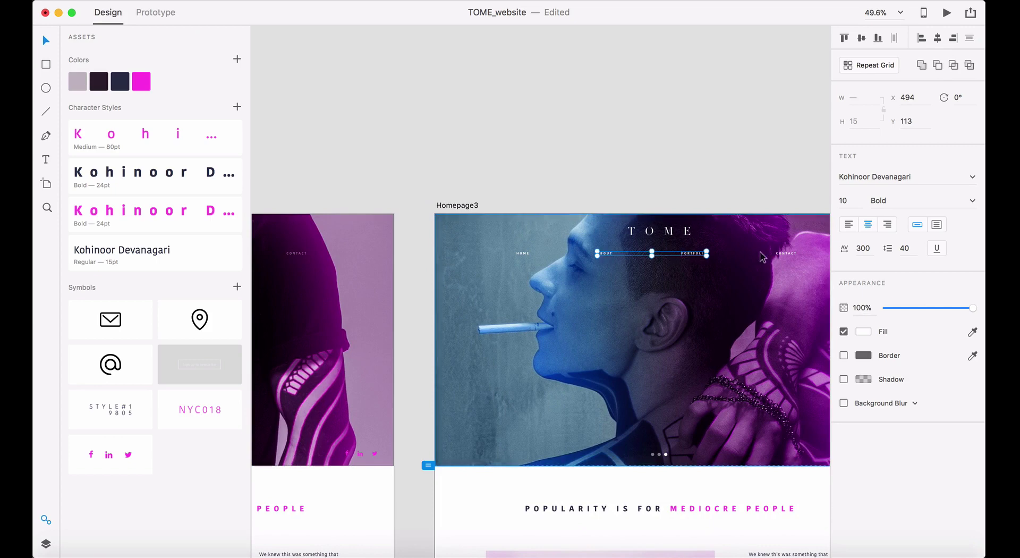
{"action": "left_click", "coordinate": [787, 254], "text": "shift"}
{"action": "left_click", "coordinate": [861, 308]}
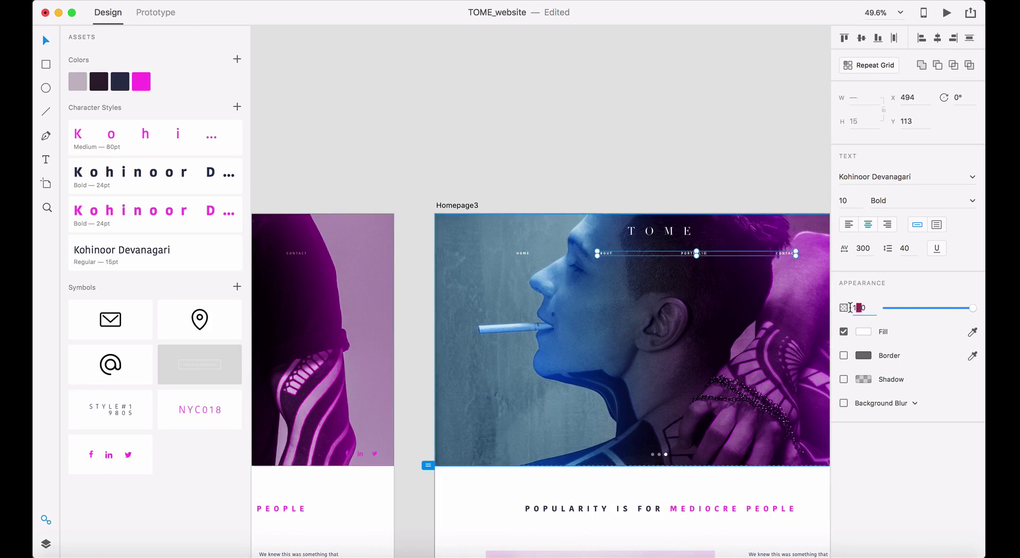
{"action": "type", "text": "50"}
{"action": "key", "text": "Return"}
- Colour the ABOUT navigation link on the About artboard with the saved magenta swatch
{"action": "scroll", "coordinate": [802, 314], "scroll_direction": "right", "scroll_amount": 3}
{"action": "scroll", "coordinate": [802, 314], "scroll_direction": "right", "scroll_amount": 10}
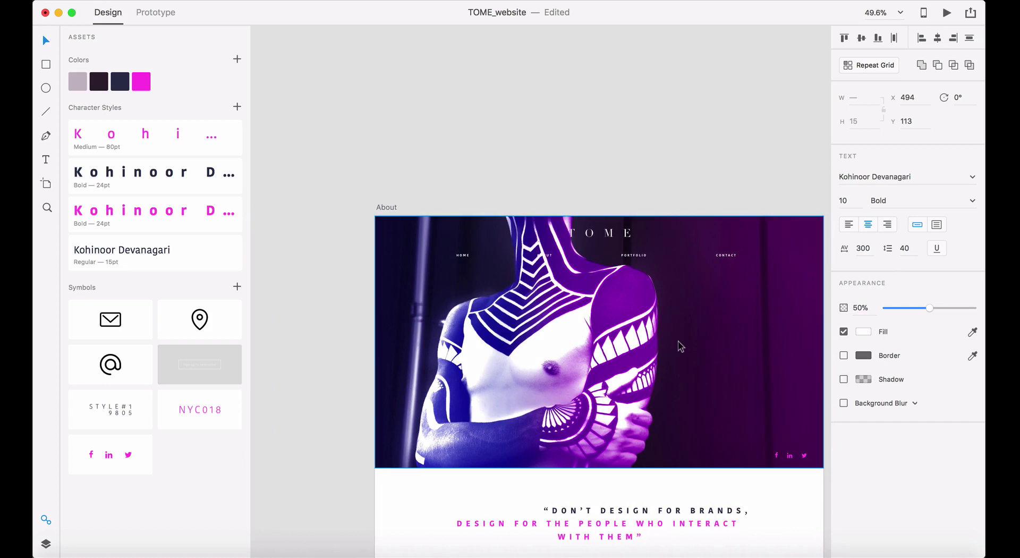
{"action": "left_click", "coordinate": [545, 255]}
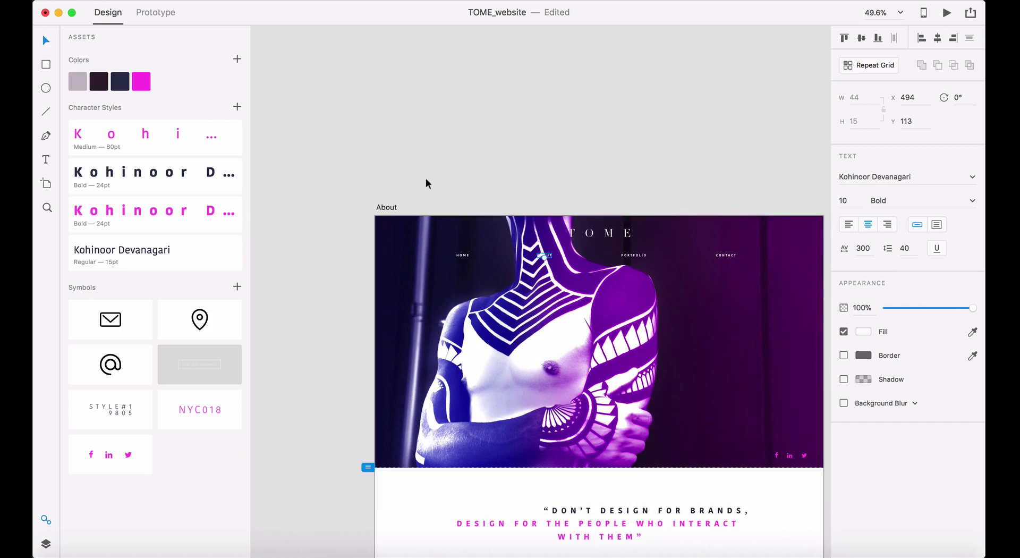
{"action": "double_click", "coordinate": [546, 256]}
{"action": "left_click", "coordinate": [147, 87]}
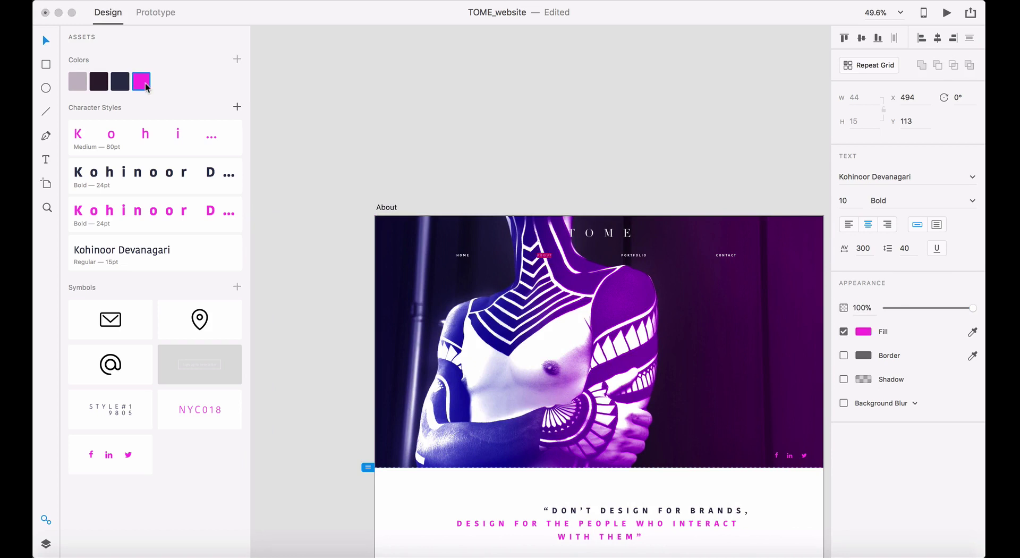
{"action": "left_click", "coordinate": [364, 158]}
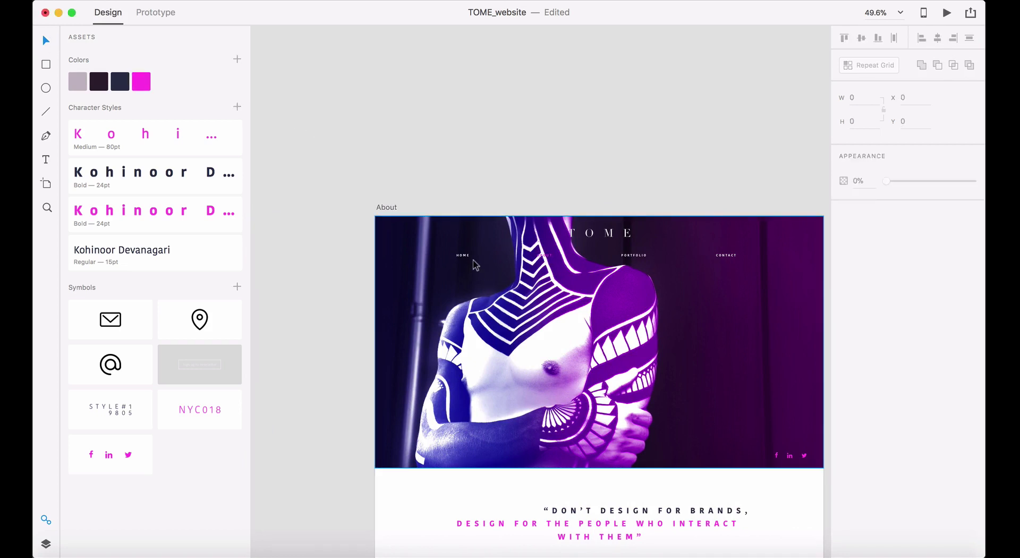
- Set the opacity of the HOME, PORTFOLIO and CONTACT navigation links on the About artboard to 50%
{"action": "left_click", "coordinate": [468, 259]}
{"action": "left_click", "coordinate": [640, 257], "text": "shift"}
{"action": "left_click", "coordinate": [735, 256], "text": "shift"}
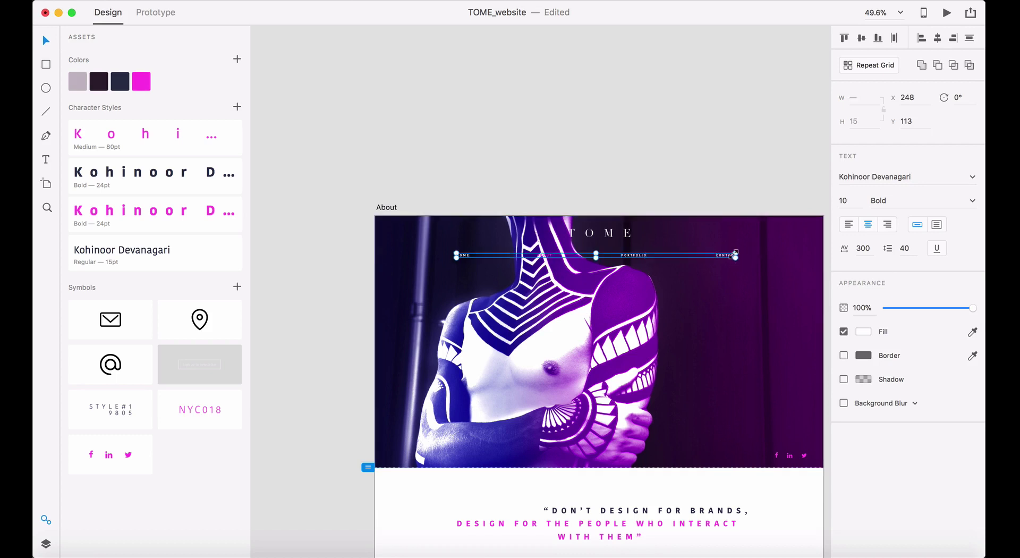
{"action": "left_click", "coordinate": [860, 307]}
{"action": "type", "text": "50"}
{"action": "key", "text": "Return"}
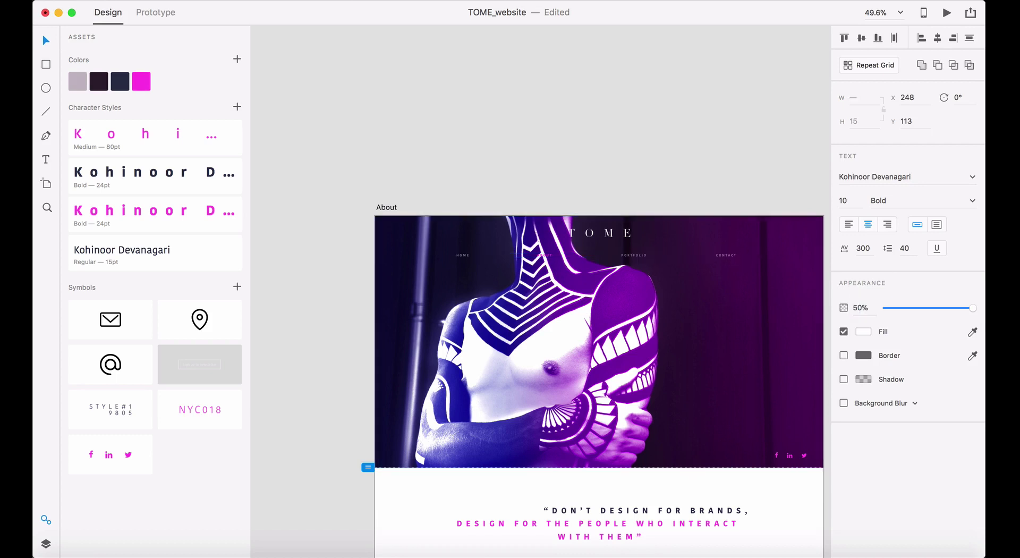
{"action": "left_click", "coordinate": [701, 207]}
- On the PORTFOLIO artboard, set the HOME, ABOUT and CONTACT navigation links to 50% opacity and colour the PORTFOLIO link magenta
{"action": "scroll", "coordinate": [704, 209], "scroll_direction": "right", "scroll_amount": 6}
{"action": "scroll", "coordinate": [703, 209], "scroll_direction": "right", "scroll_amount": 10}
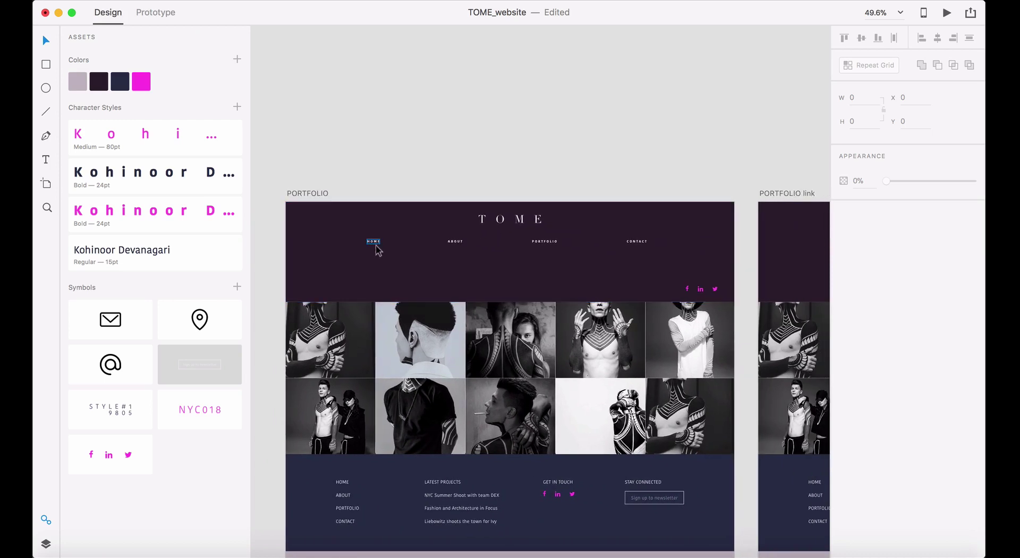
{"action": "left_click", "coordinate": [375, 243]}
{"action": "left_click", "coordinate": [456, 244], "text": "shift"}
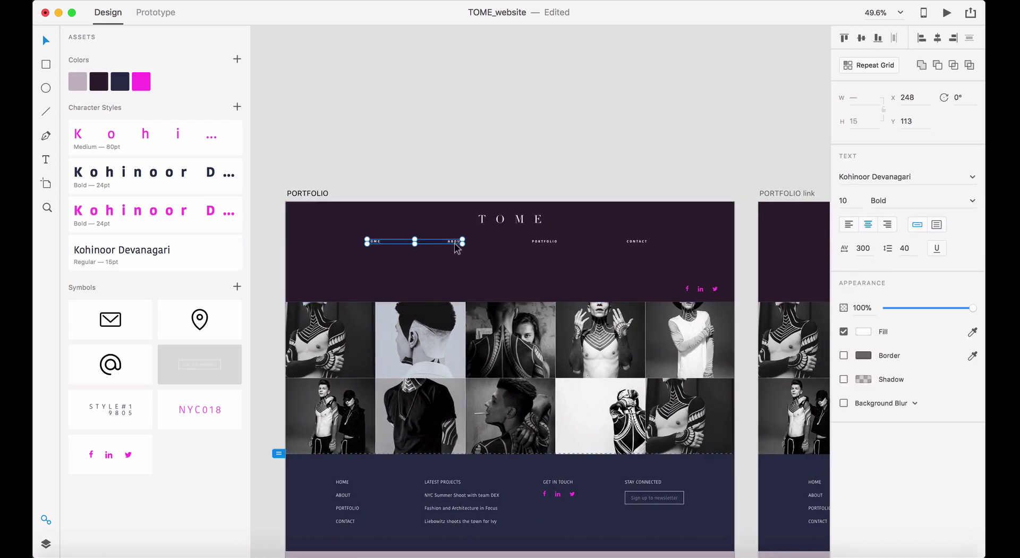
{"action": "left_click", "coordinate": [638, 242], "text": "shift"}
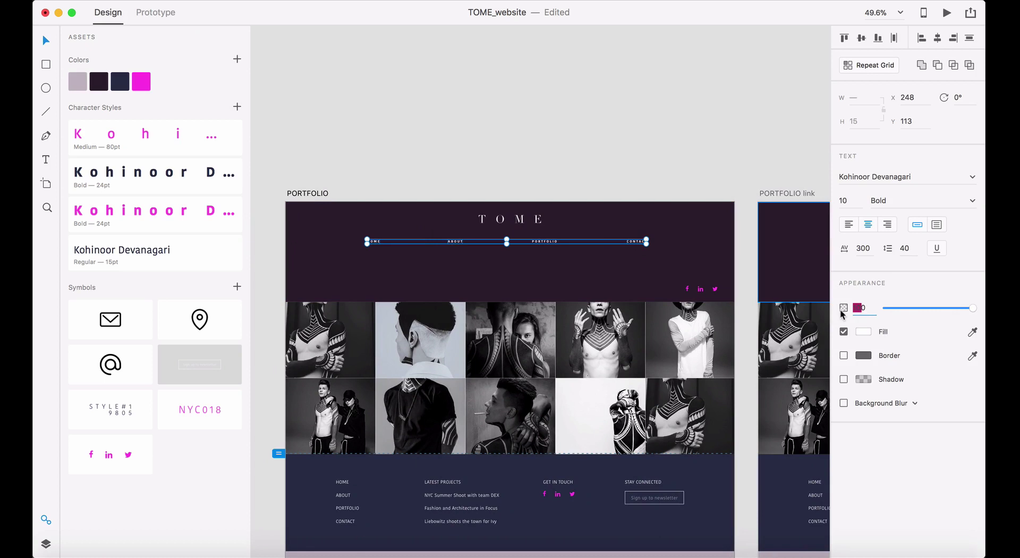
{"action": "type", "text": "5"}
{"action": "key", "text": "Return"}
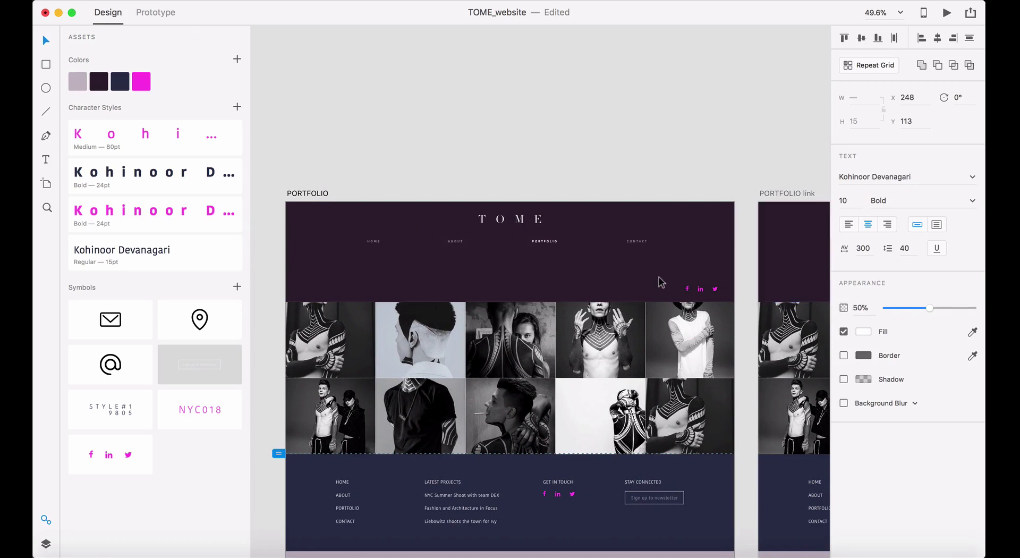
{"action": "left_click", "coordinate": [546, 242]}
{"action": "left_click", "coordinate": [516, 123]}
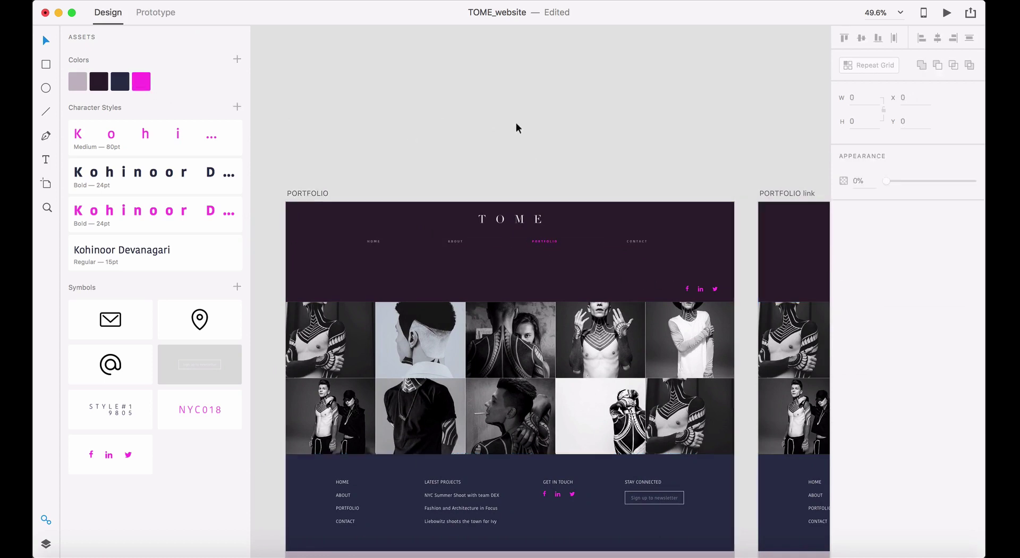
- Set the opacity of the HOME, ABOUT and CONTACT navigation links on the PORTFOLIO link artboard to 50%
{"action": "scroll", "coordinate": [591, 280], "scroll_direction": "right", "scroll_amount": 8}
{"action": "scroll", "coordinate": [634, 240], "scroll_direction": "right", "scroll_amount": 6}
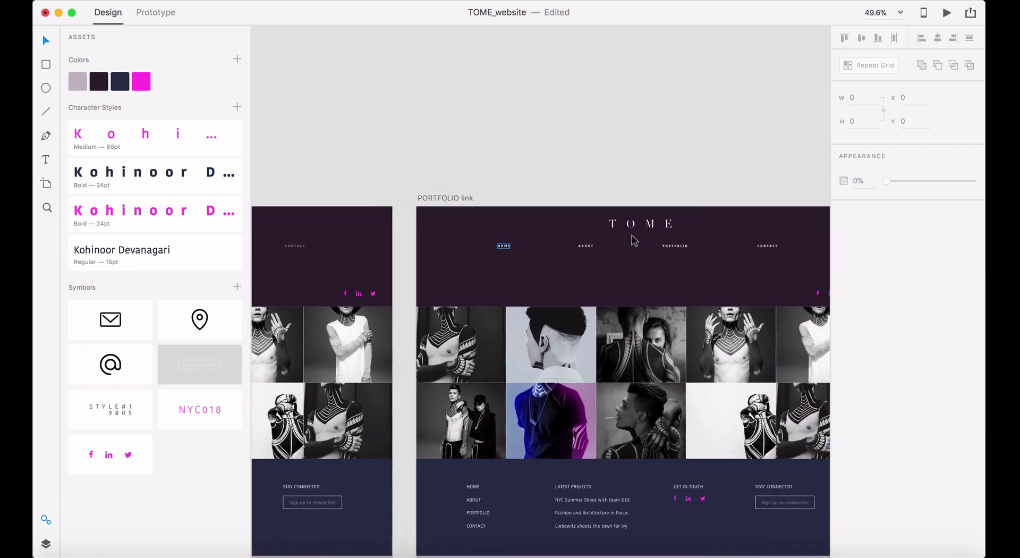
{"action": "left_click", "coordinate": [480, 246]}
{"action": "left_click", "coordinate": [561, 248], "text": "shift"}
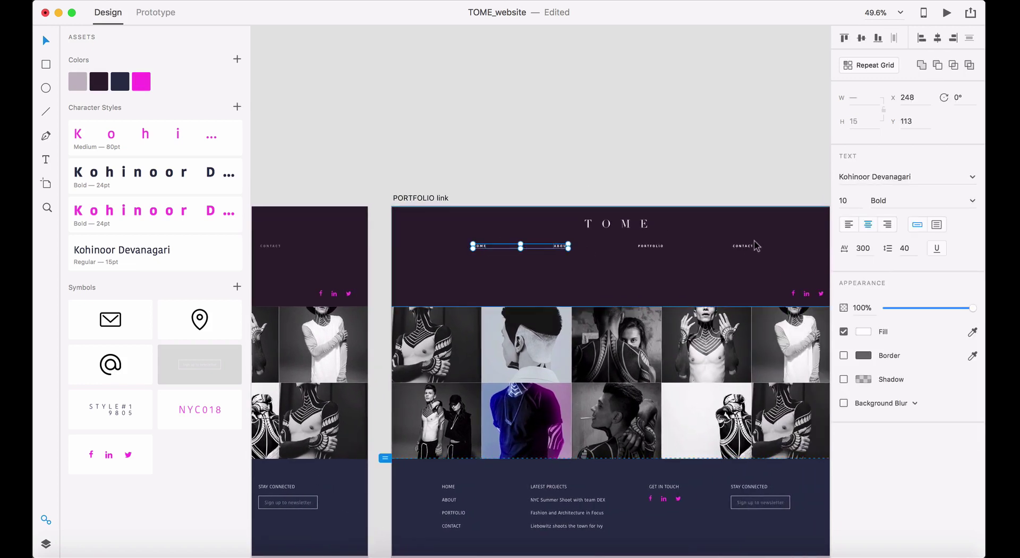
{"action": "left_click", "coordinate": [743, 246], "text": "shift"}
{"action": "left_click_drag", "start_coordinate": [864, 308], "coordinate": [848, 308]}
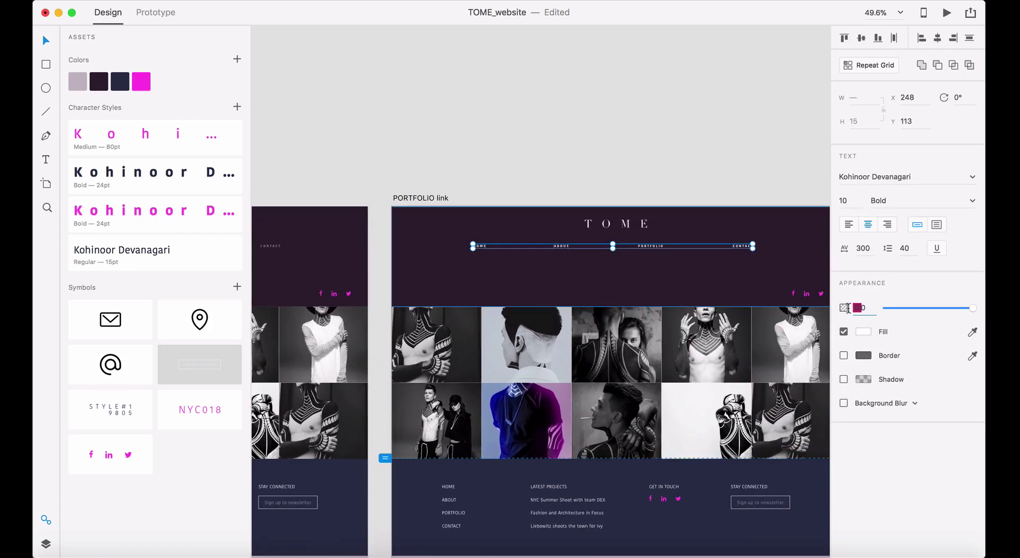
{"action": "type", "text": "5"}
{"action": "key", "text": "Return"}
- Colour the PORTFOLIO navigation link on the PORTFOLIO link artboard with the saved magenta swatch
{"action": "left_click", "coordinate": [651, 246]}
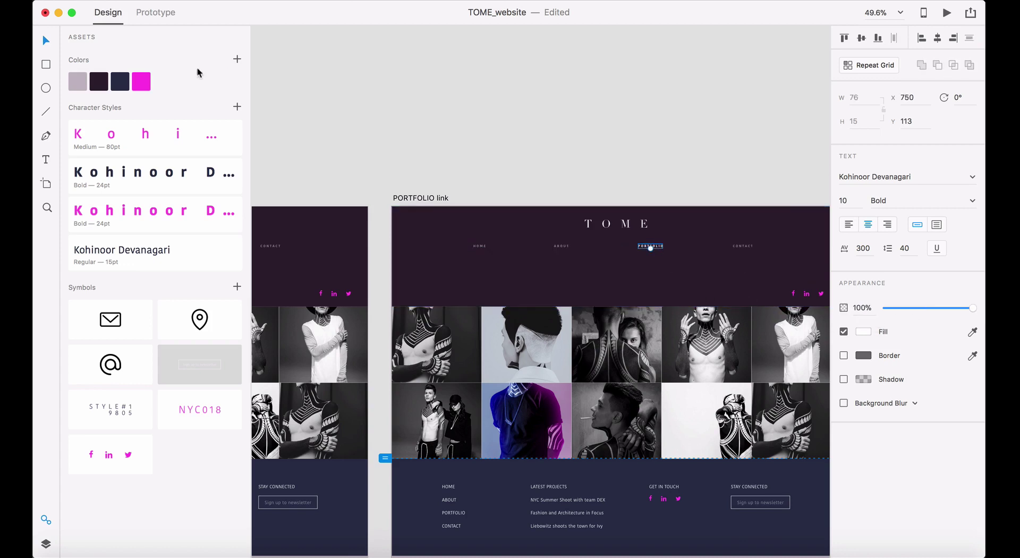
{"action": "left_click", "coordinate": [139, 83]}
{"action": "left_click", "coordinate": [519, 128]}
- Set the opacity of the HOME, ABOUT and CONTACT navigation links on the PORTFOLIO page artboard to 50%
{"action": "scroll", "coordinate": [653, 266], "scroll_direction": "right", "scroll_amount": 3}
{"action": "scroll", "coordinate": [653, 266], "scroll_direction": "right", "scroll_amount": 5}
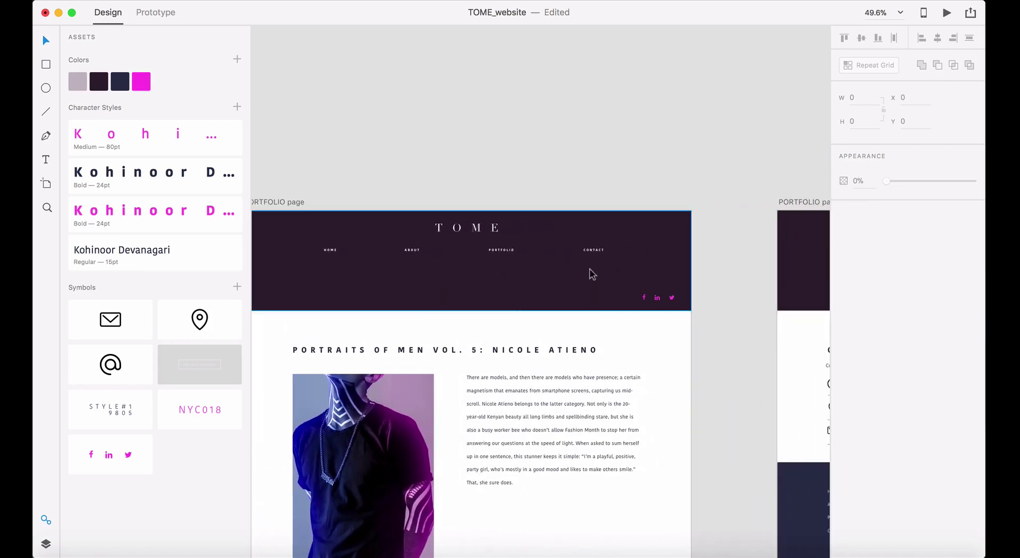
{"action": "left_click", "coordinate": [413, 250]}
{"action": "left_click", "coordinate": [326, 250], "text": "shift"}
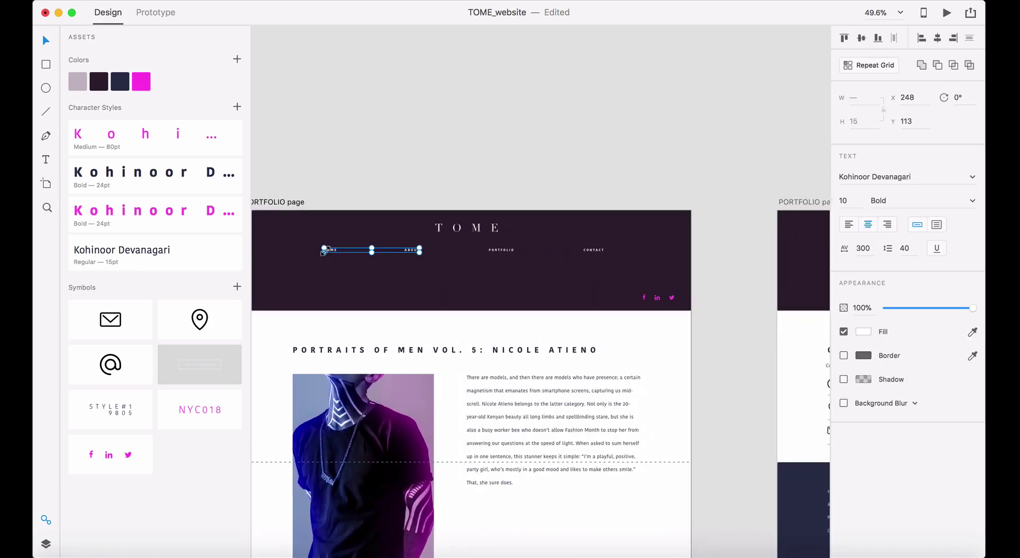
{"action": "left_click", "coordinate": [595, 249], "text": "shift"}
{"action": "left_click", "coordinate": [858, 308]}
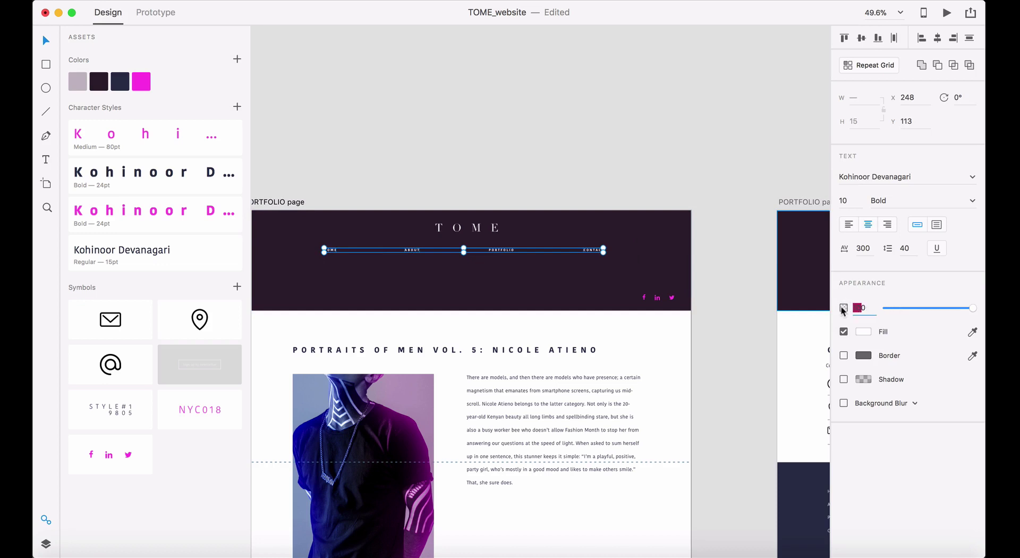
{"action": "type", "text": "50"}
{"action": "key", "text": "Return"}
- Colour the PORTFOLIO navigation link on the PORTFOLIO page artboard with the saved magenta swatch
{"action": "left_click", "coordinate": [501, 250]}
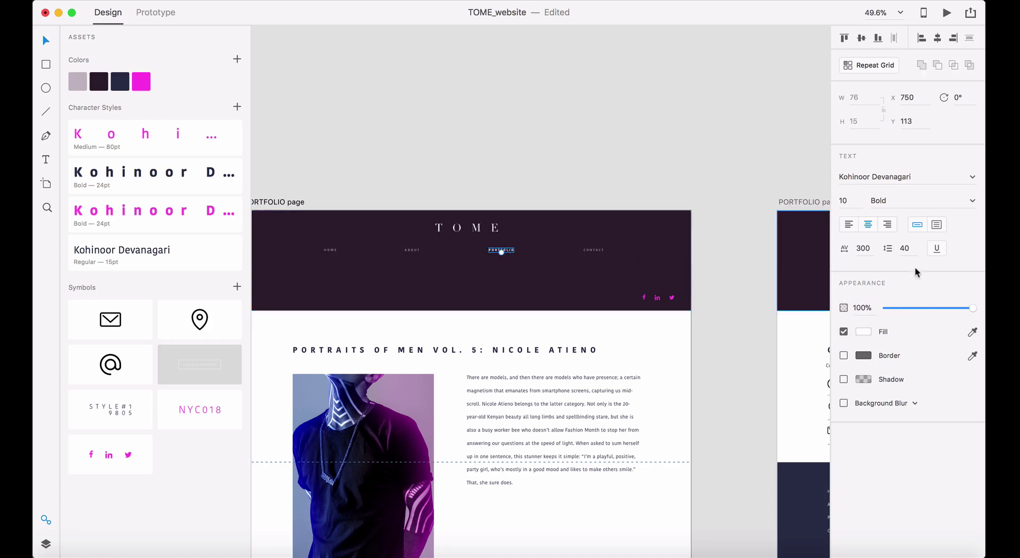
{"action": "left_click", "coordinate": [142, 87]}
{"action": "left_click", "coordinate": [482, 131]}
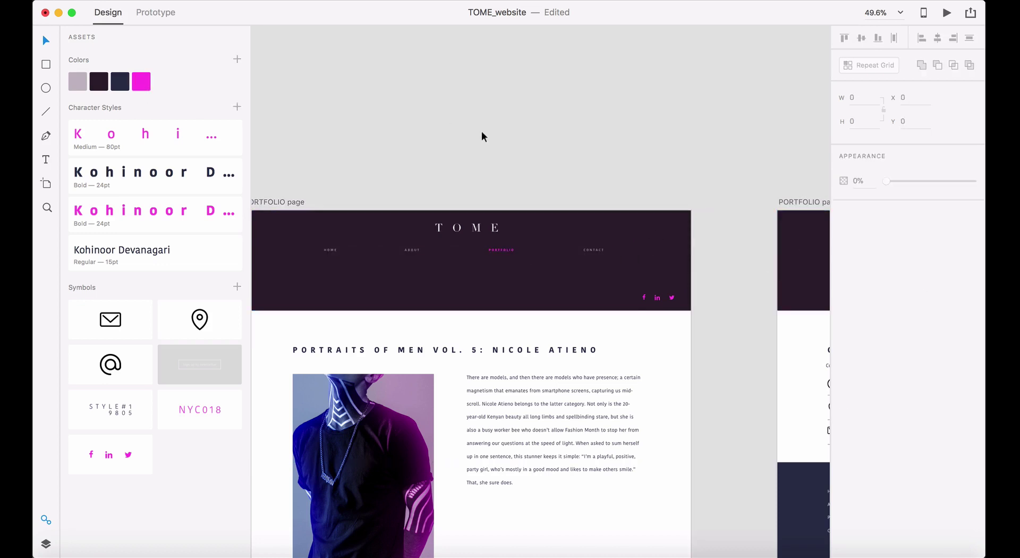
- Colour the CONTACT navigation link on the PORTFOLIO page – 1 artboard with the saved magenta swatch
{"action": "scroll", "coordinate": [637, 308], "scroll_direction": "right", "scroll_amount": 10}
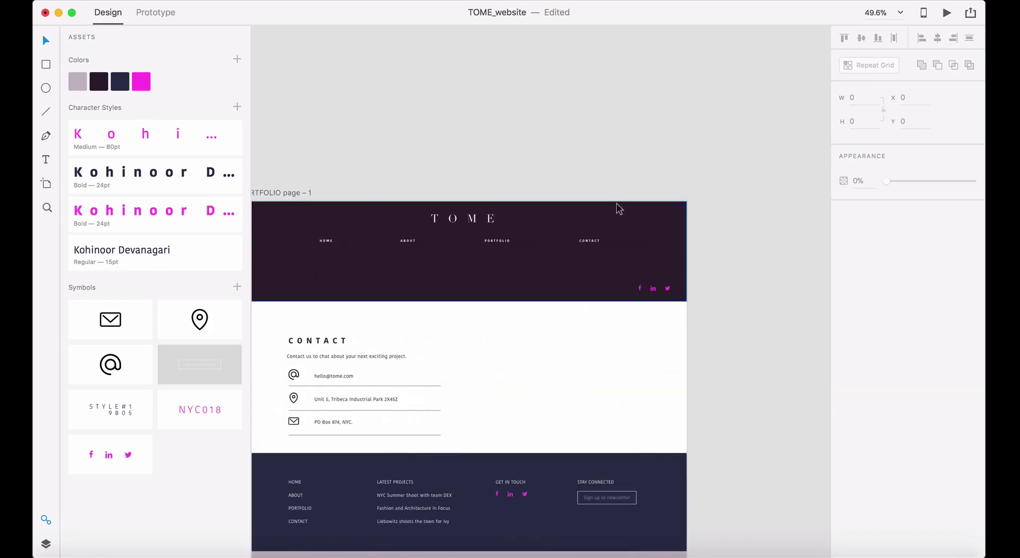
{"action": "left_click", "coordinate": [590, 241]}
{"action": "left_click", "coordinate": [142, 81]}
- Set the opacity of the HOME, ABOUT and PORTFOLIO navigation links on the PORTFOLIO page – 1 artboard to 50%
{"action": "left_click", "coordinate": [503, 241], "text": "shift"}
{"action": "left_click", "coordinate": [505, 246]}
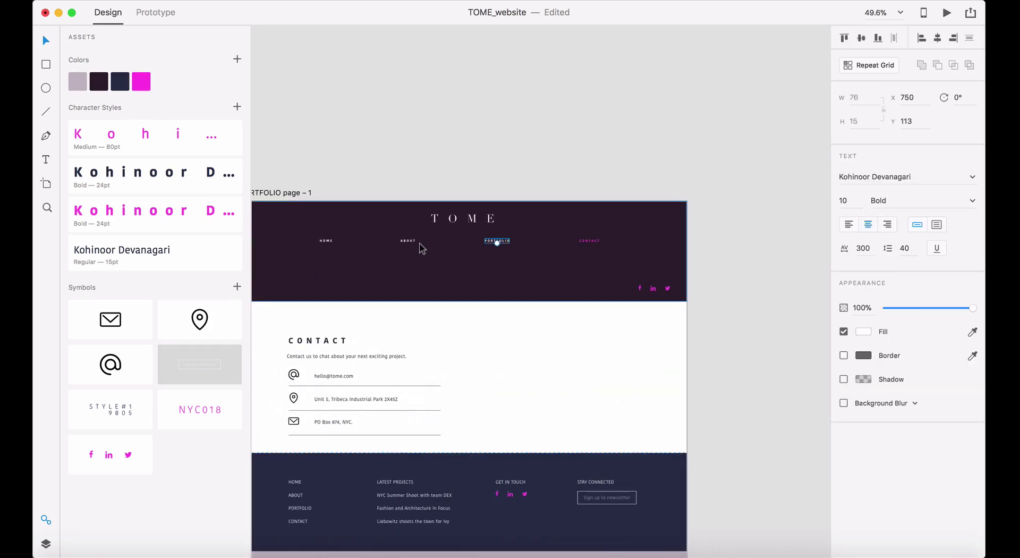
{"action": "left_click", "coordinate": [407, 243], "text": "shift"}
{"action": "left_click", "coordinate": [327, 244], "text": "shift"}
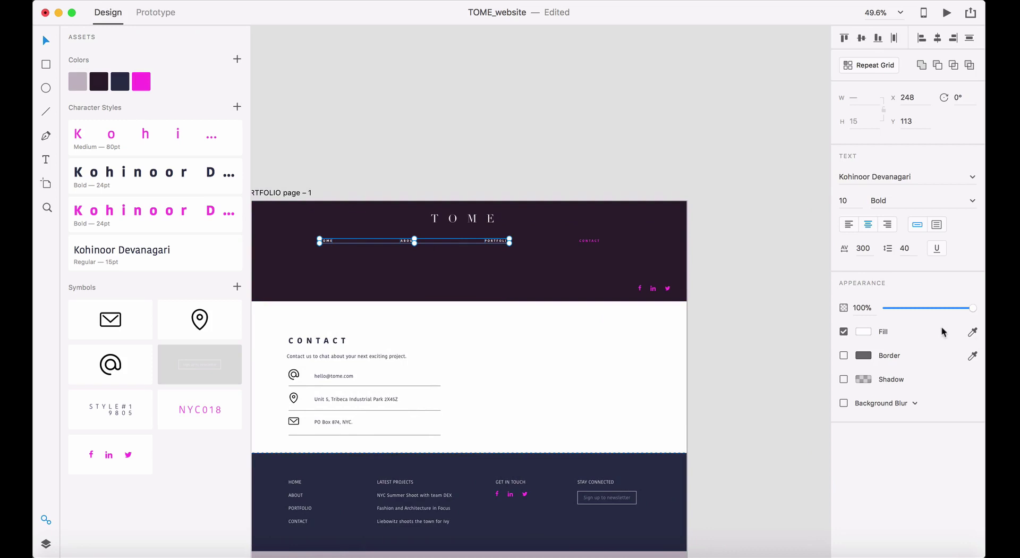
{"action": "left_click", "coordinate": [860, 307]}
{"action": "type", "text": "50"}
{"action": "key", "text": "Return"}
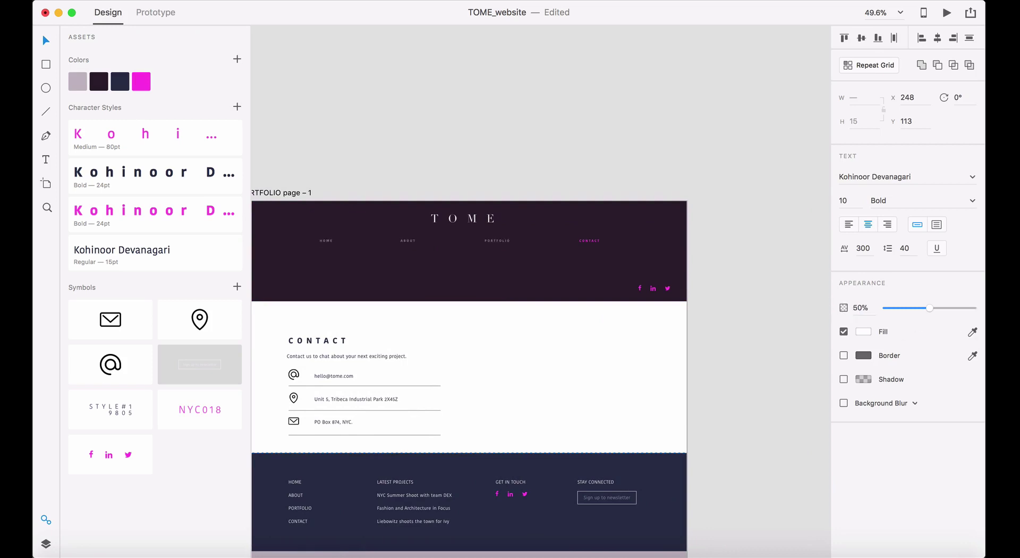
- Deselect everything and save the TOME_website document
{"action": "left_click", "coordinate": [773, 285]}
{"action": "key", "text": "super+0"}
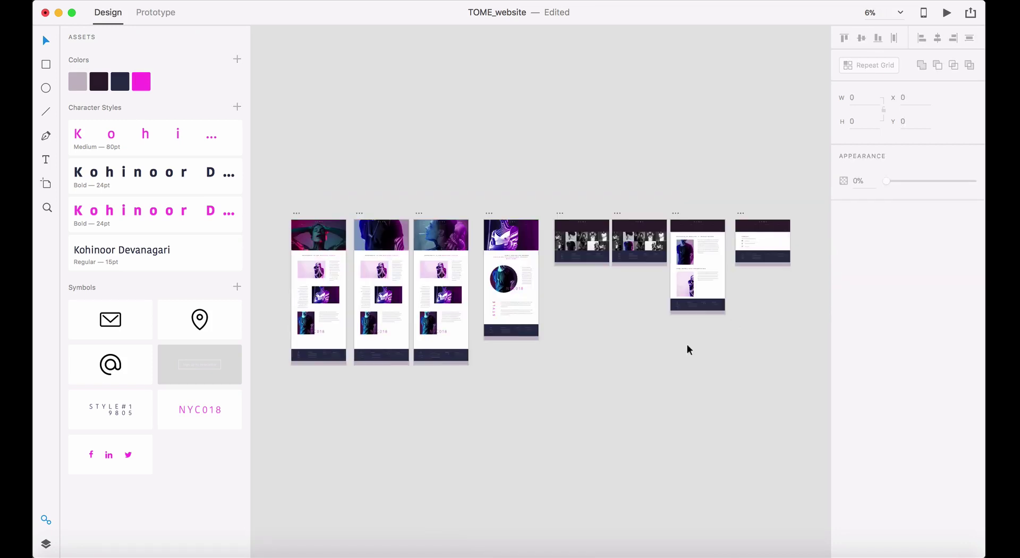
{"action": "key", "text": "super+s"}
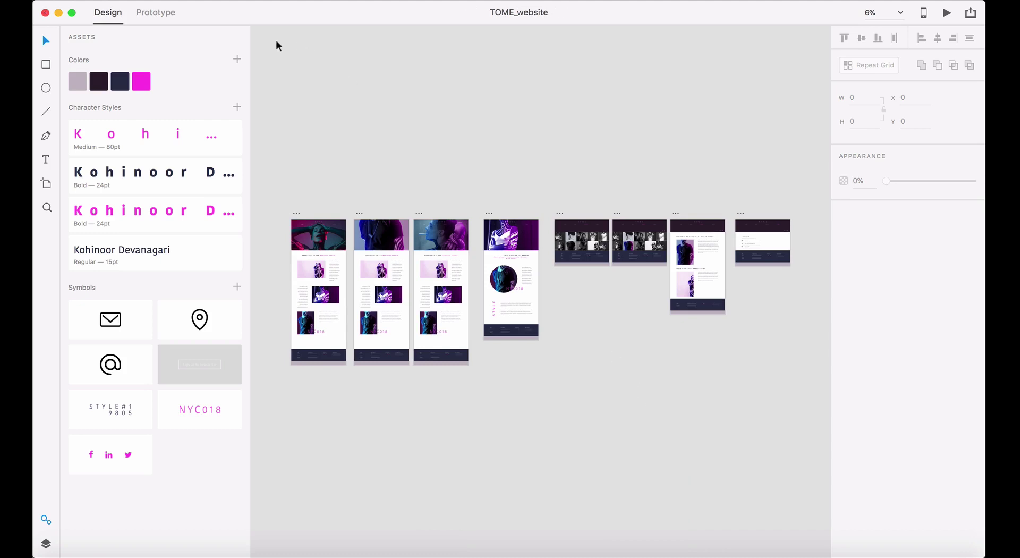
- Switch to Prototype mode and link the Homepage artboard's ABOUT navigation link to the About artboard
{"action": "left_click", "coordinate": [162, 16]}
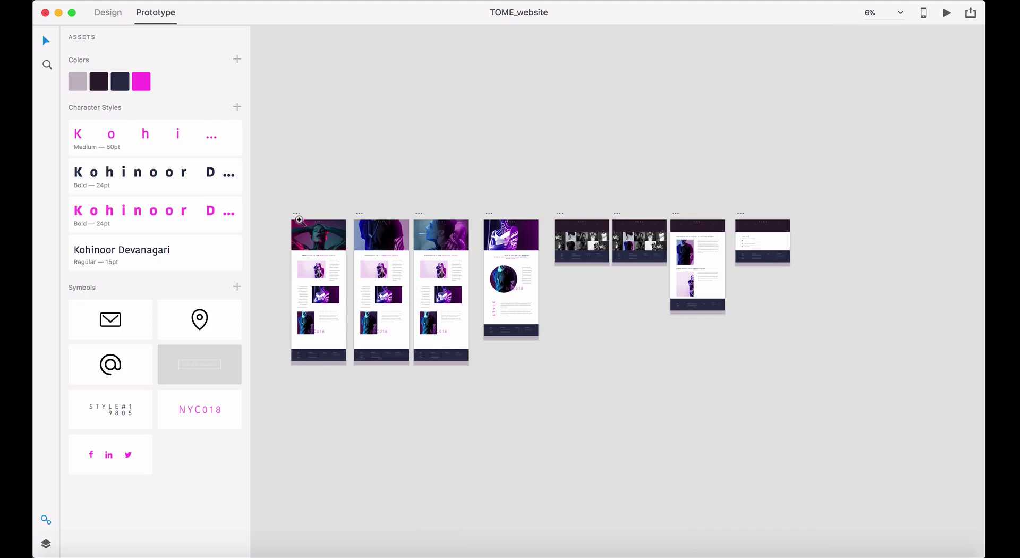
{"action": "left_click_drag", "start_coordinate": [299, 220], "coordinate": [382, 260]}
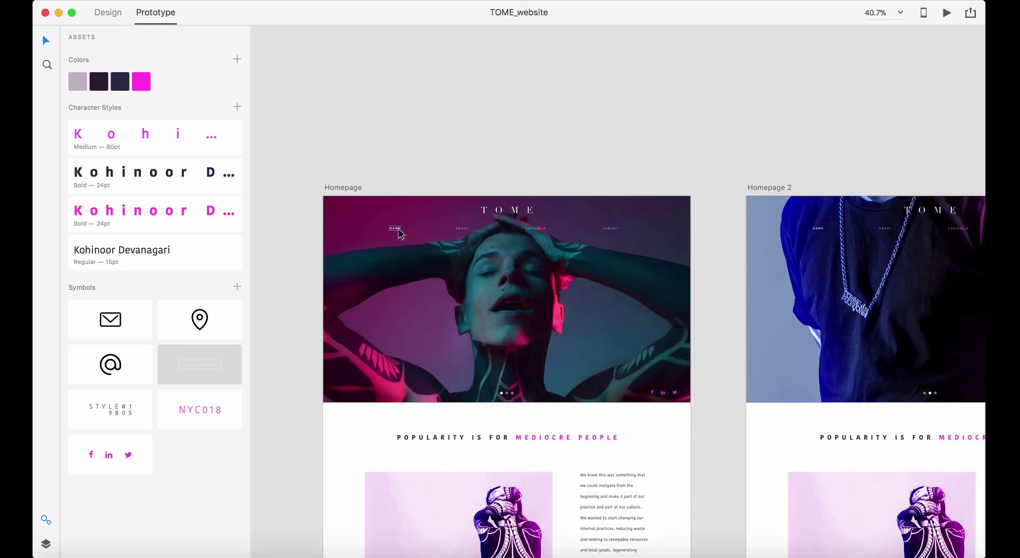
{"action": "left_click", "coordinate": [464, 230]}
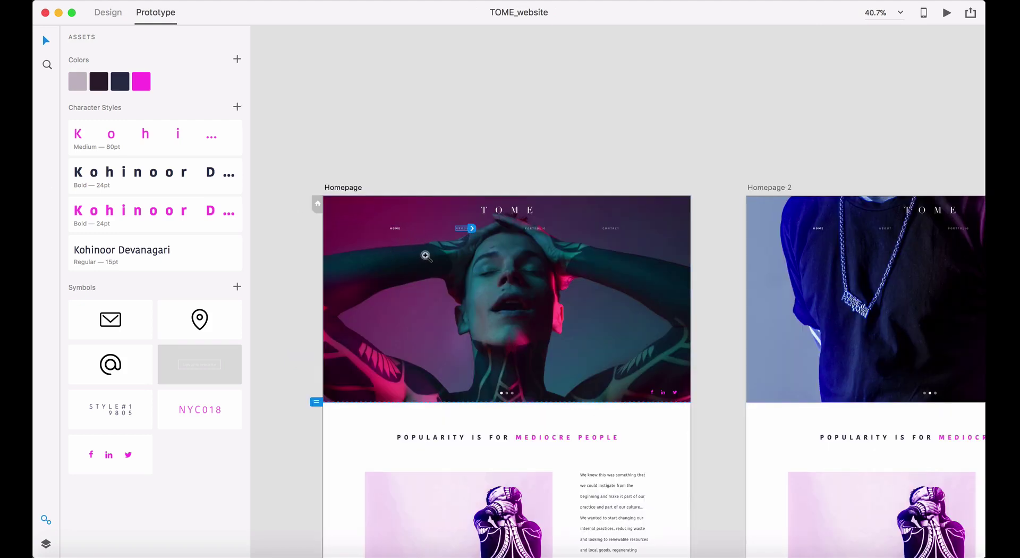
{"action": "left_click_drag", "start_coordinate": [423, 255], "coordinate": [611, 191]}
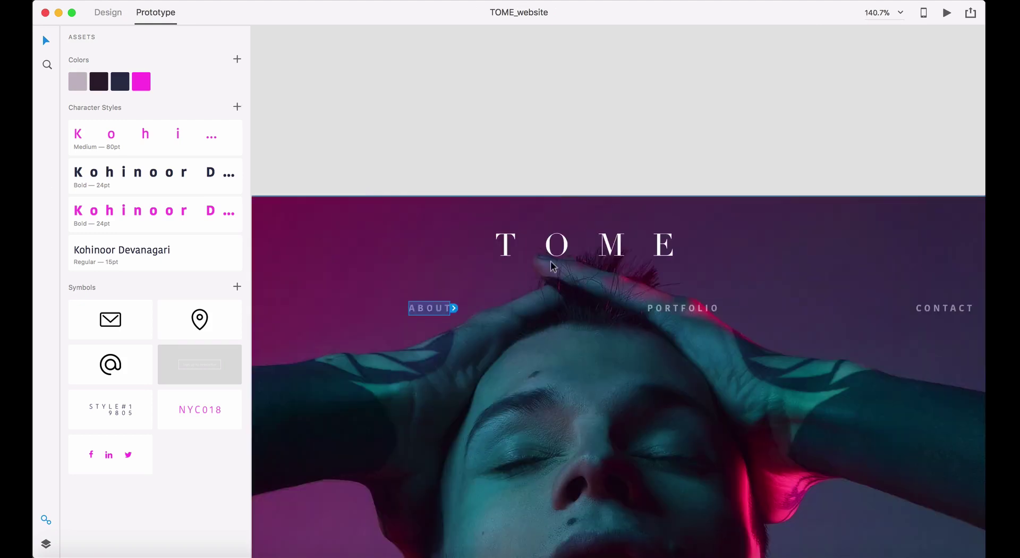
{"action": "left_click", "coordinate": [455, 307]}
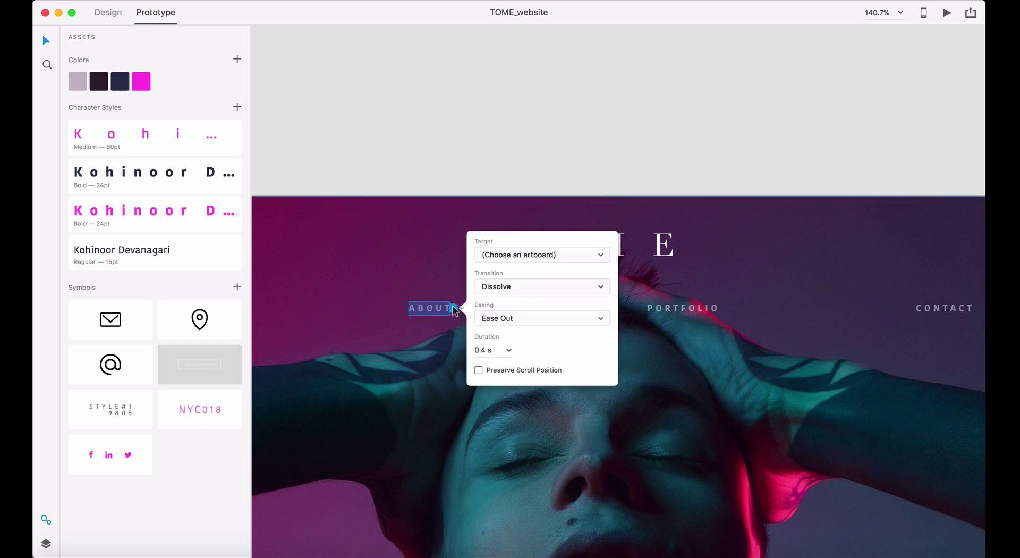
{"action": "left_click", "coordinate": [536, 255]}
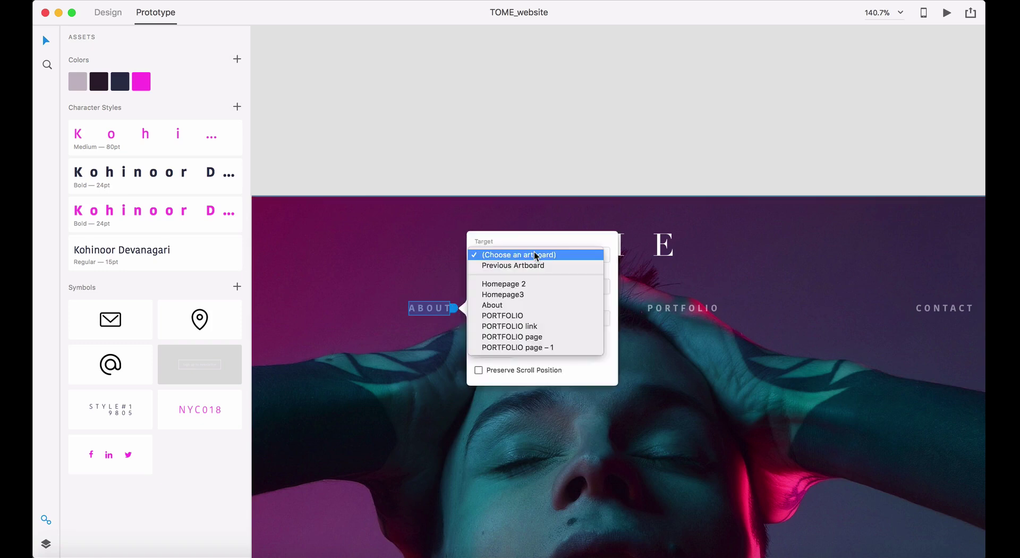
{"action": "left_click", "coordinate": [519, 308]}
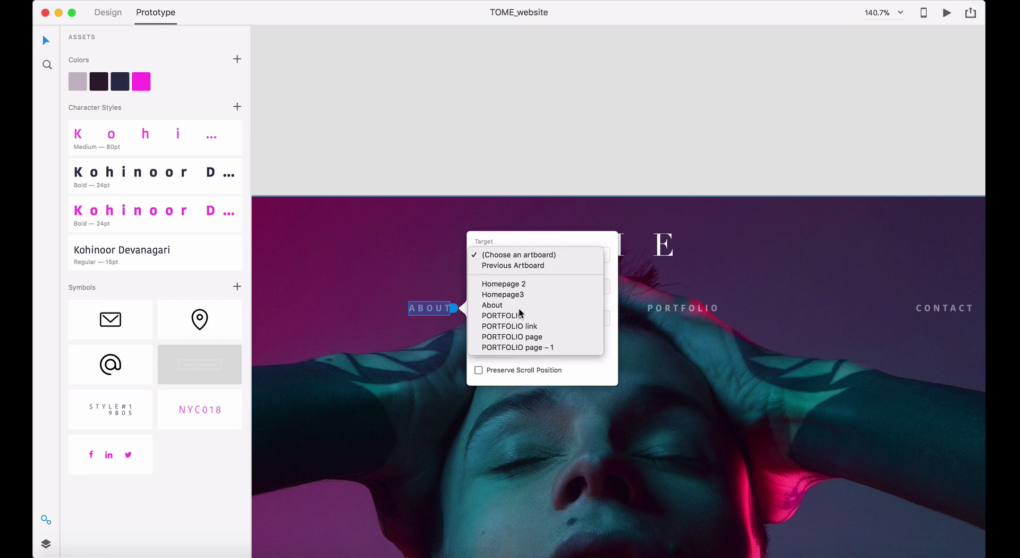
- Link the Homepage artboard's PORTFOLIO navigation link to the PORTFOLIO artboard
{"action": "left_click", "coordinate": [694, 312]}
{"action": "left_click", "coordinate": [723, 309]}
{"action": "left_click", "coordinate": [768, 255]}
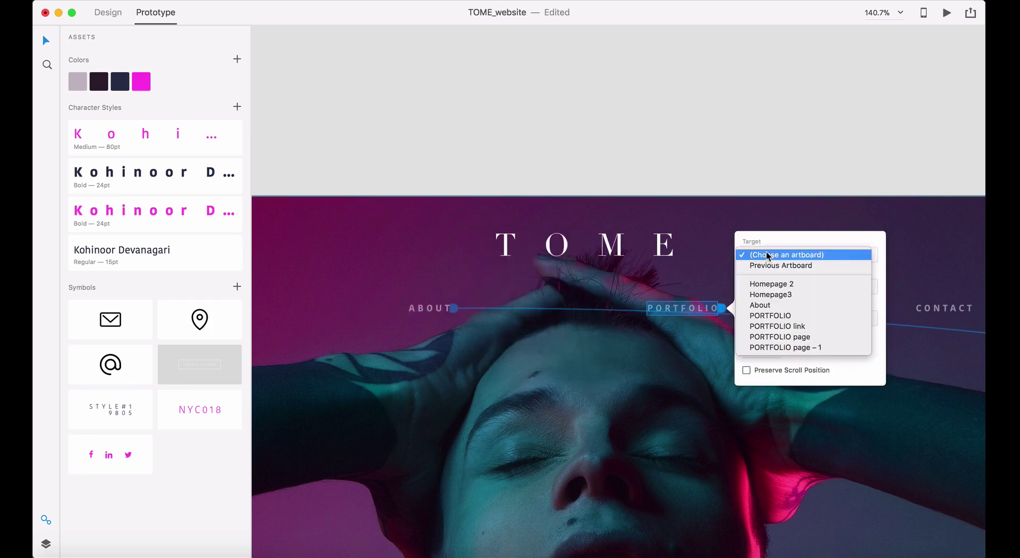
{"action": "left_click", "coordinate": [771, 312]}
{"action": "scroll", "coordinate": [843, 221], "scroll_direction": "right", "scroll_amount": 6}
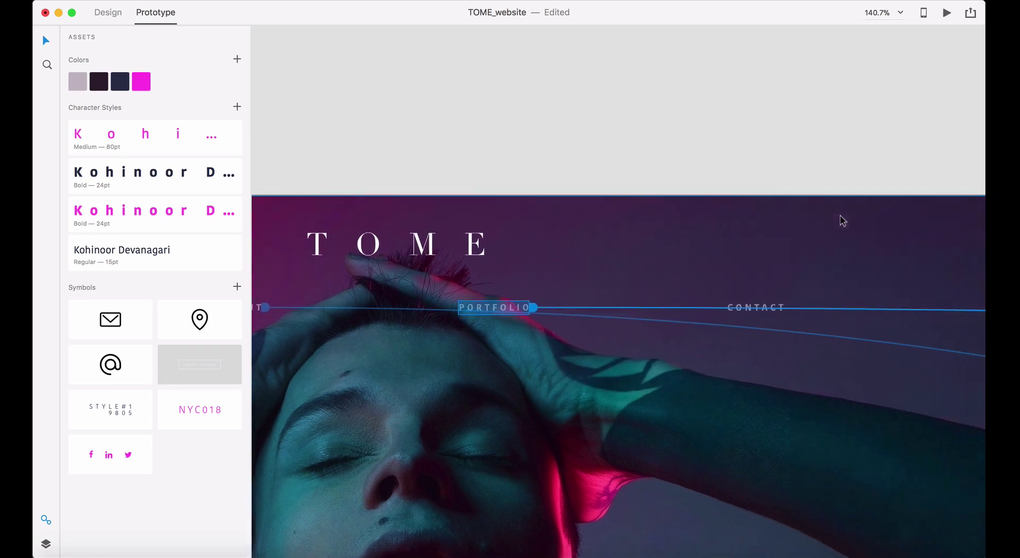
{"action": "left_click", "coordinate": [728, 305]}
{"action": "left_click", "coordinate": [755, 310]}
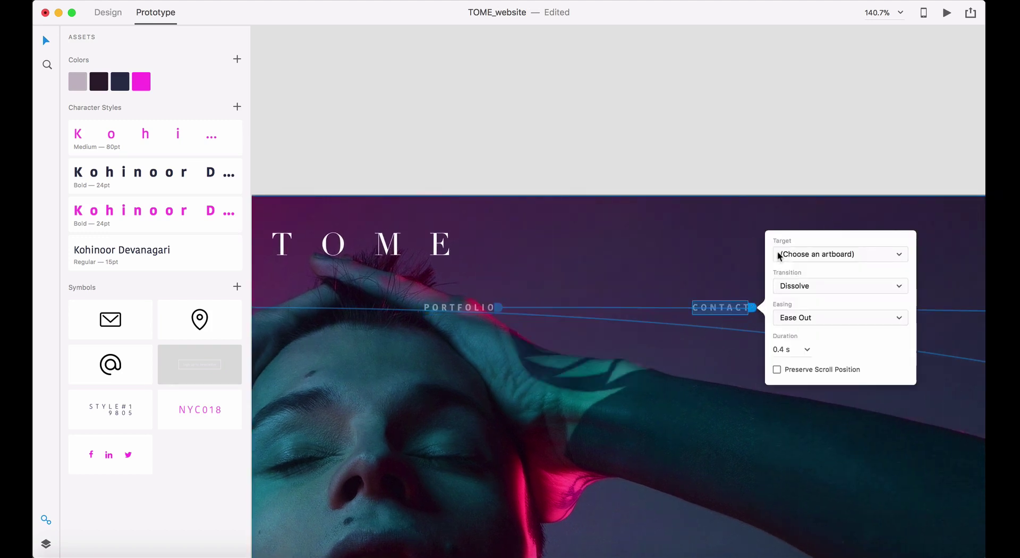
{"action": "left_click", "coordinate": [780, 257]}
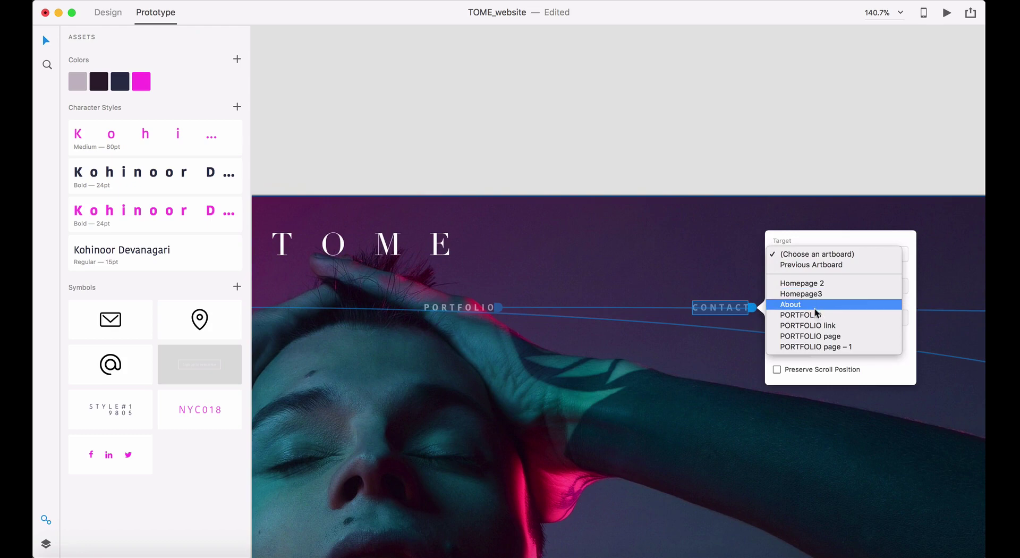
{"action": "left_click", "coordinate": [785, 159]}
{"action": "left_click", "coordinate": [785, 159]}
{"action": "left_click", "coordinate": [780, 152]}
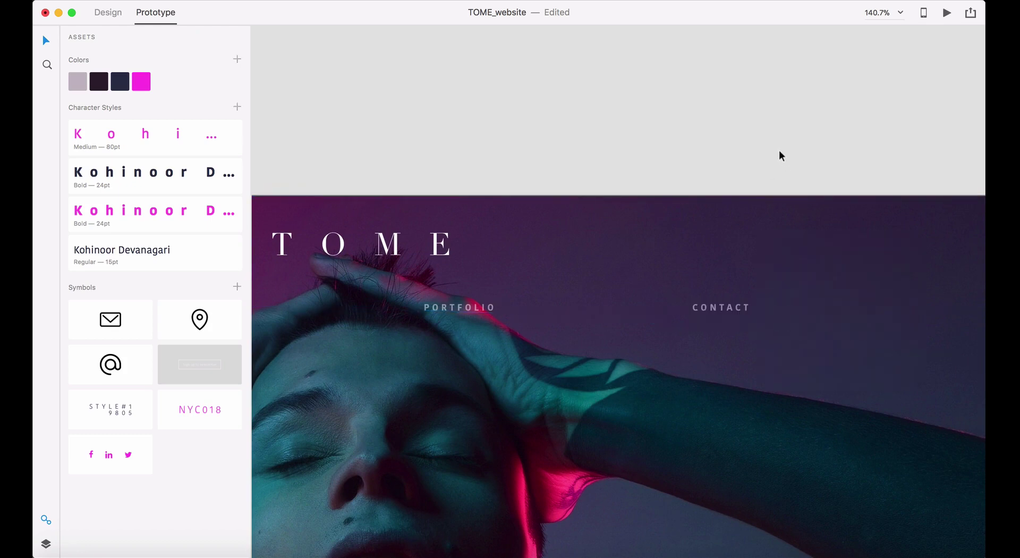
- Return to Design mode and rename the PORTFOLIO page – 1 artboard as CONTACT
{"action": "key", "text": "super+0"}
{"action": "left_click", "coordinate": [108, 16]}
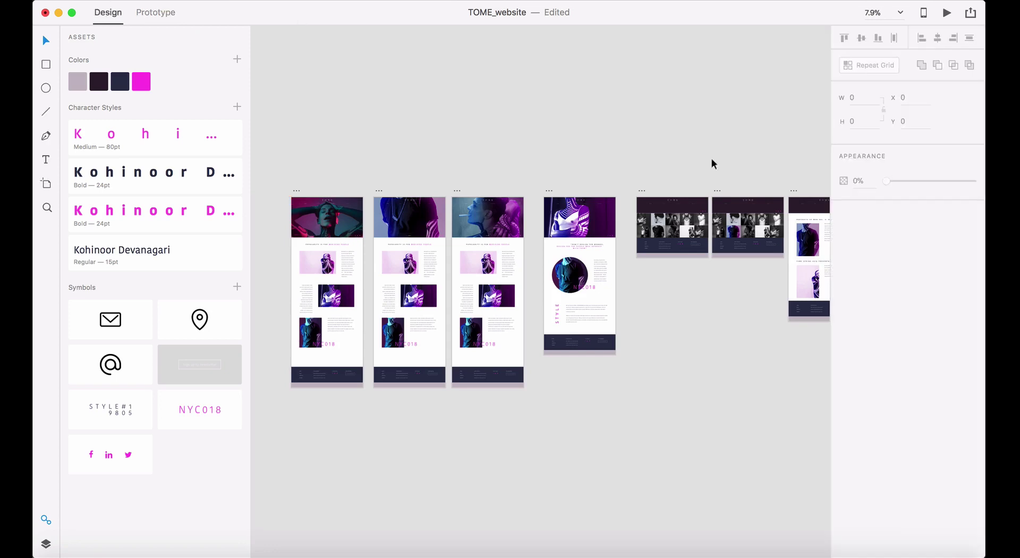
{"action": "scroll", "coordinate": [723, 149], "scroll_direction": "right", "scroll_amount": 5}
{"action": "key", "text": "z"}
{"action": "left_click_drag", "start_coordinate": [615, 246], "coordinate": [662, 186]}
{"action": "double_click", "coordinate": [456, 312]}
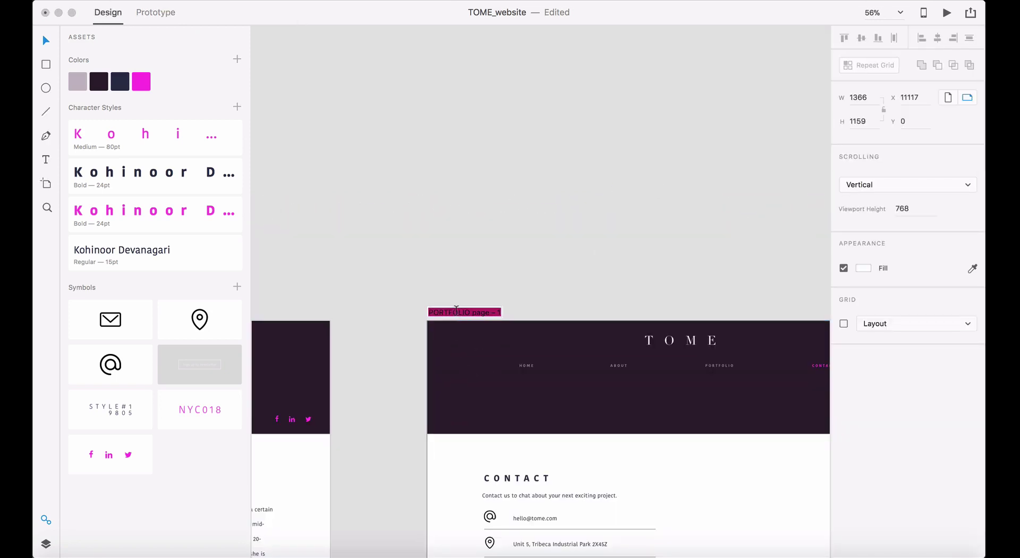
{"action": "type", "text": "CONTACT"}
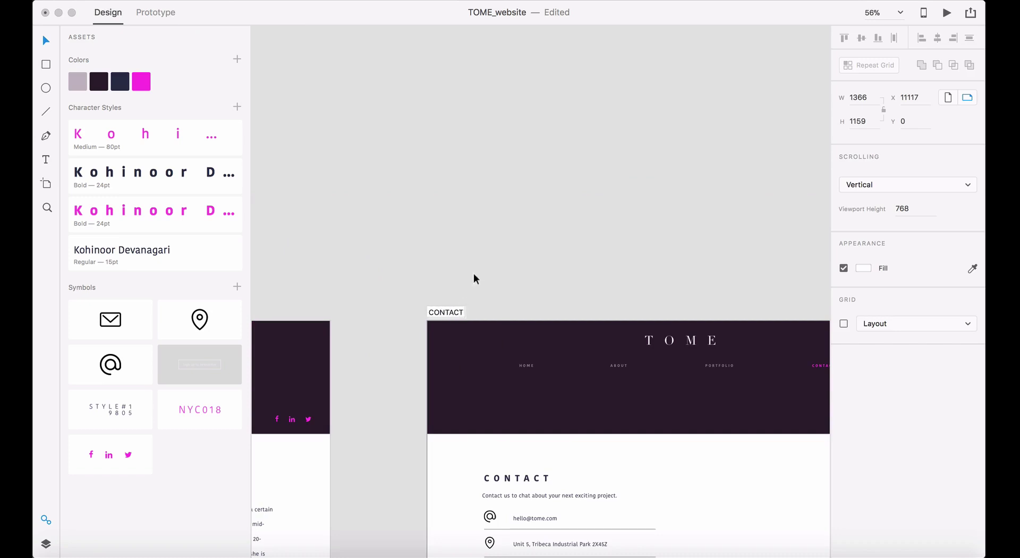
{"action": "key", "text": "Return"}
{"action": "scroll", "coordinate": [473, 273], "scroll_direction": "left", "scroll_amount": 5}
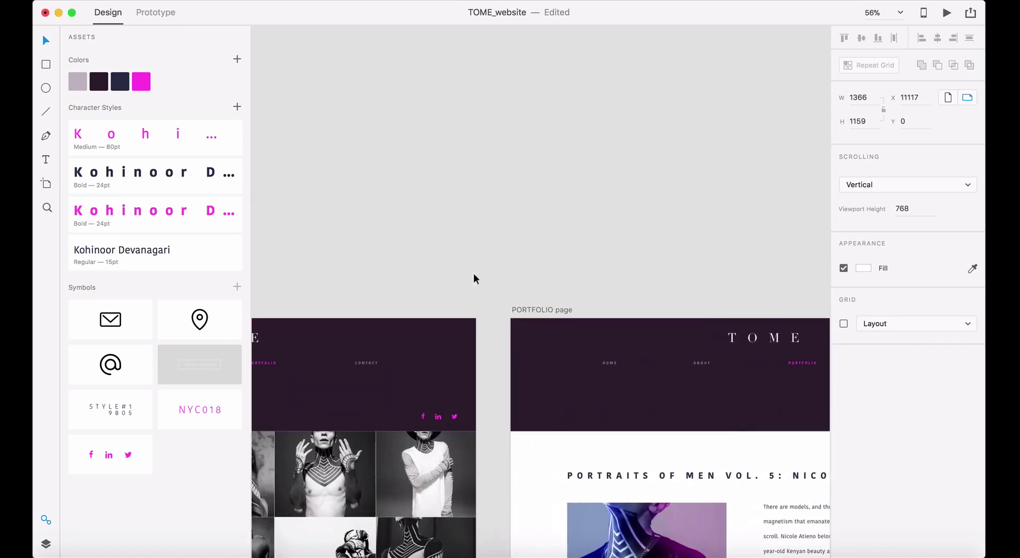
{"action": "scroll", "coordinate": [473, 273], "scroll_direction": "left", "scroll_amount": 10}
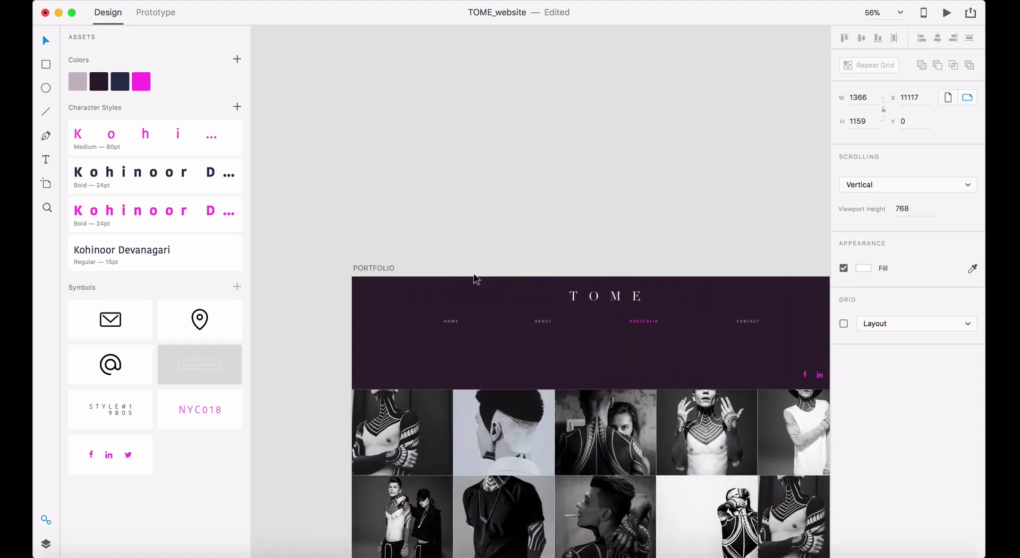
{"action": "scroll", "coordinate": [474, 275], "scroll_direction": "right", "scroll_amount": 10}
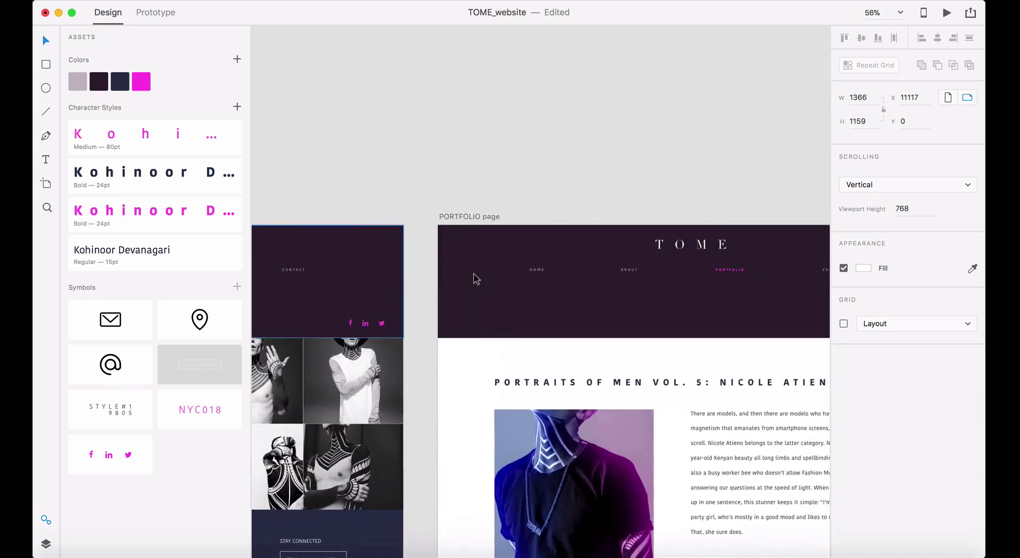
{"action": "scroll", "coordinate": [473, 273], "scroll_direction": "right", "scroll_amount": 4}
- Switch to Prototype mode and link the Homepage artboard's CONTACT navigation link to the CONTACT artboard with a Dissolve transition
{"action": "key", "text": "super+0"}
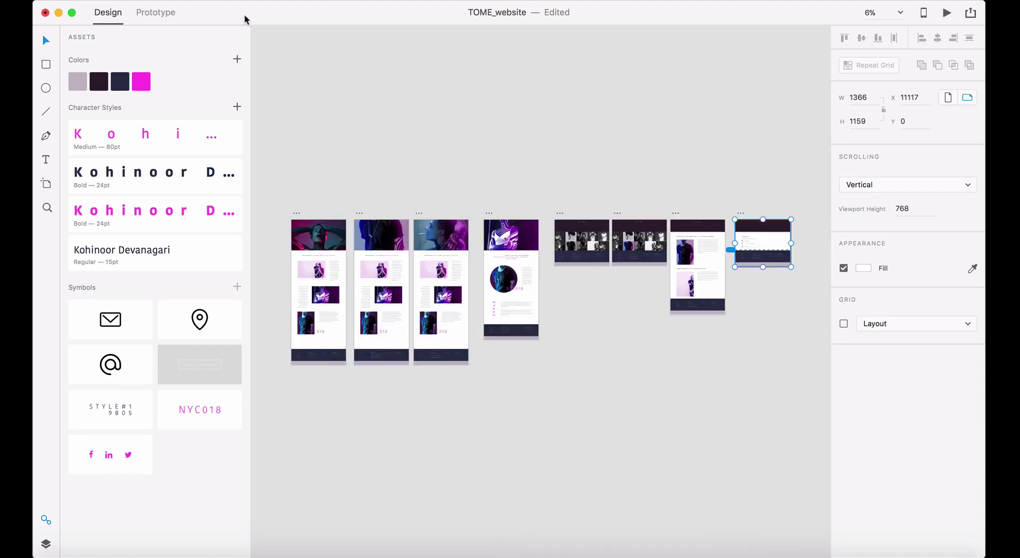
{"action": "left_click", "coordinate": [155, 14]}
{"action": "left_click_drag", "start_coordinate": [306, 217], "coordinate": [390, 239]}
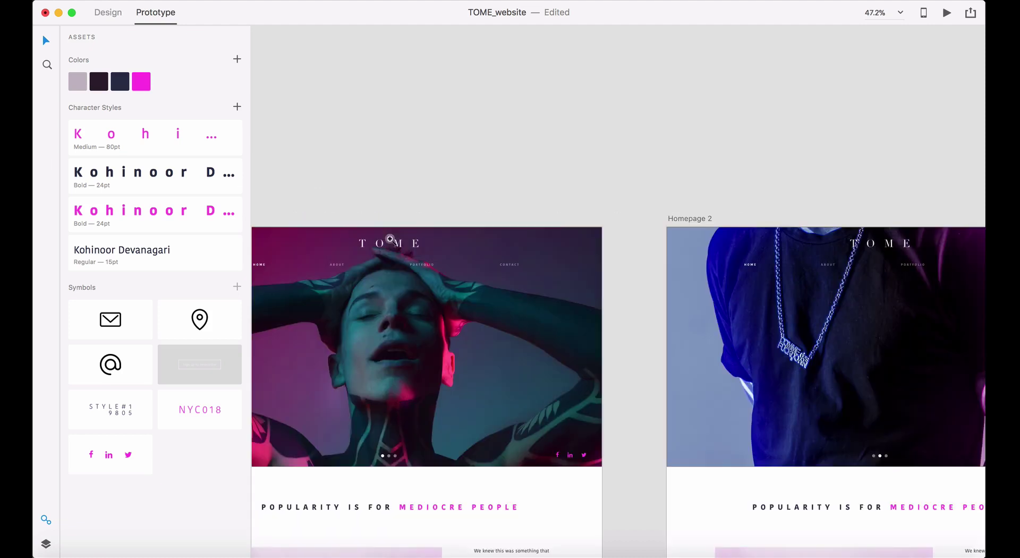
{"action": "left_click", "coordinate": [526, 265]}
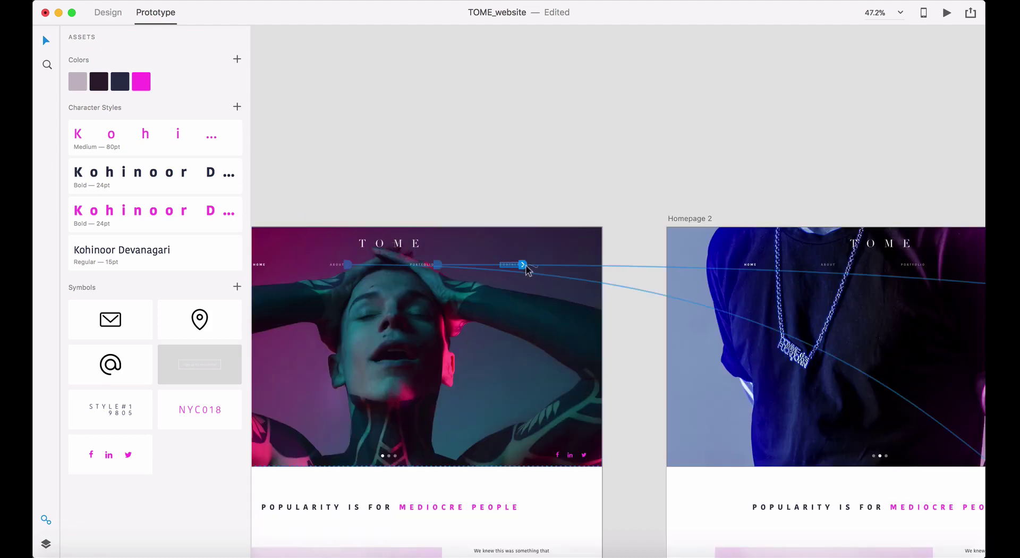
{"action": "left_click", "coordinate": [525, 265]}
{"action": "left_click", "coordinate": [614, 213]}
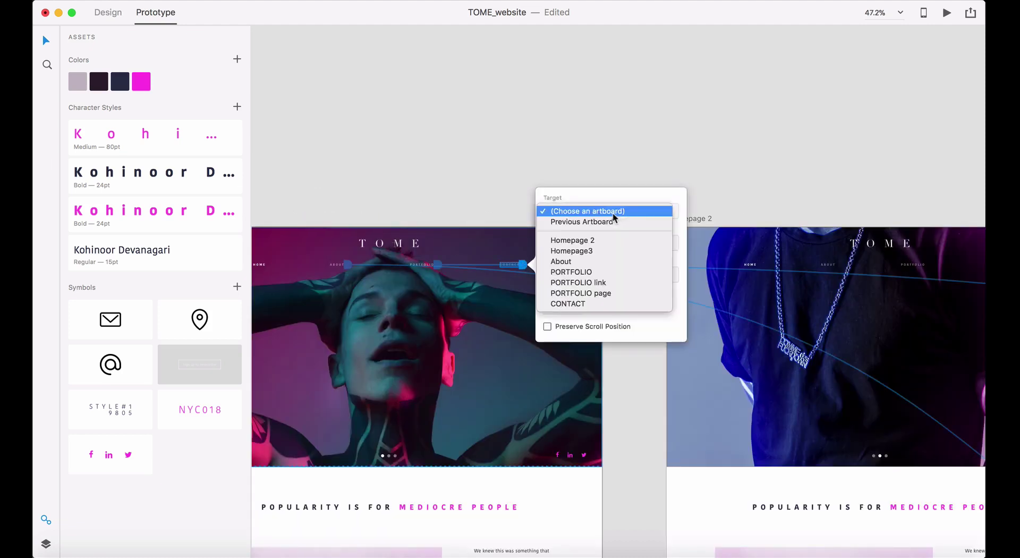
{"action": "left_click", "coordinate": [593, 304]}
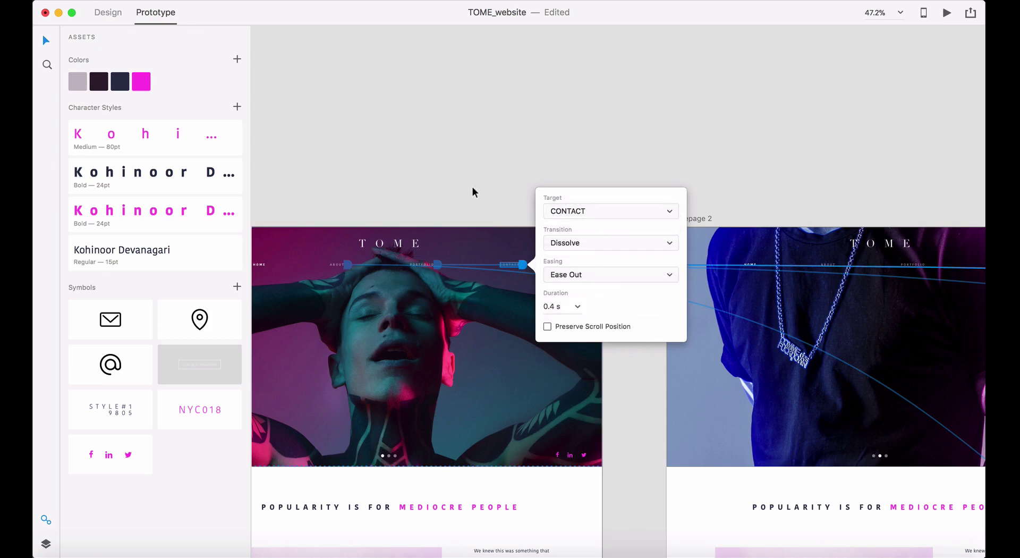
{"action": "left_click", "coordinate": [609, 242]}
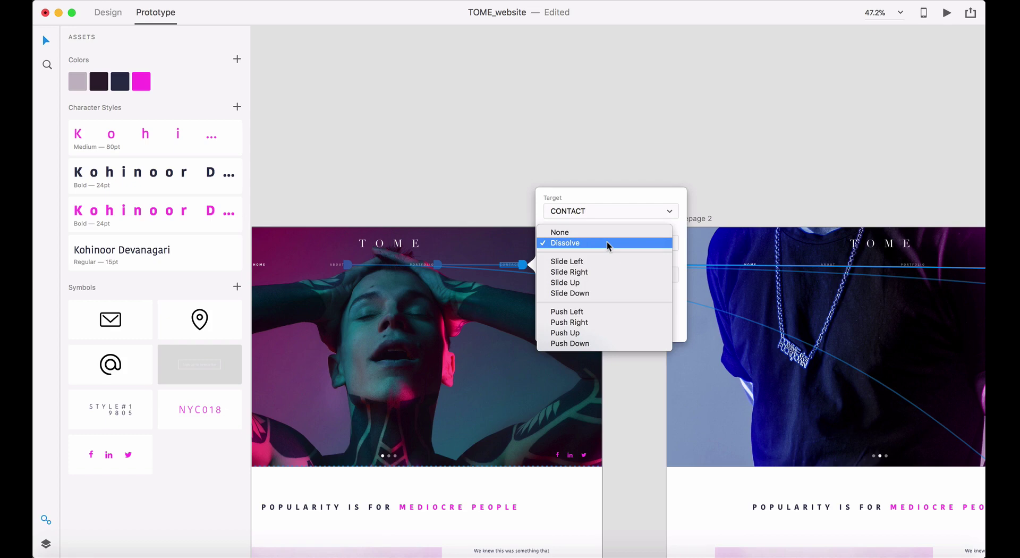
{"action": "left_click", "coordinate": [607, 243]}
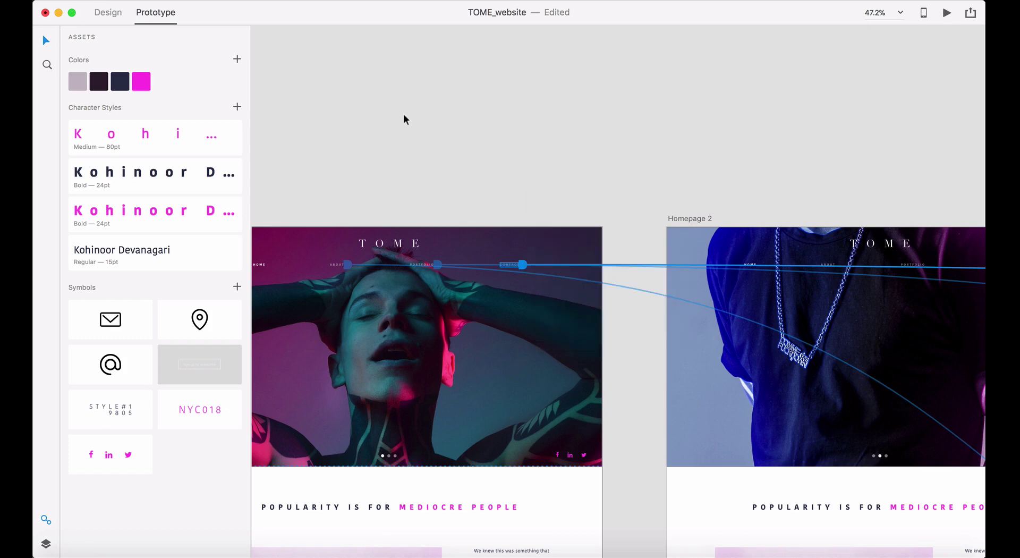
- Look through the Homepage artboard from header to footer for further elements that need prototype links
{"action": "scroll", "coordinate": [404, 113], "scroll_direction": "down", "scroll_amount": 5}
{"action": "scroll", "coordinate": [404, 113], "scroll_direction": "left", "scroll_amount": 5}
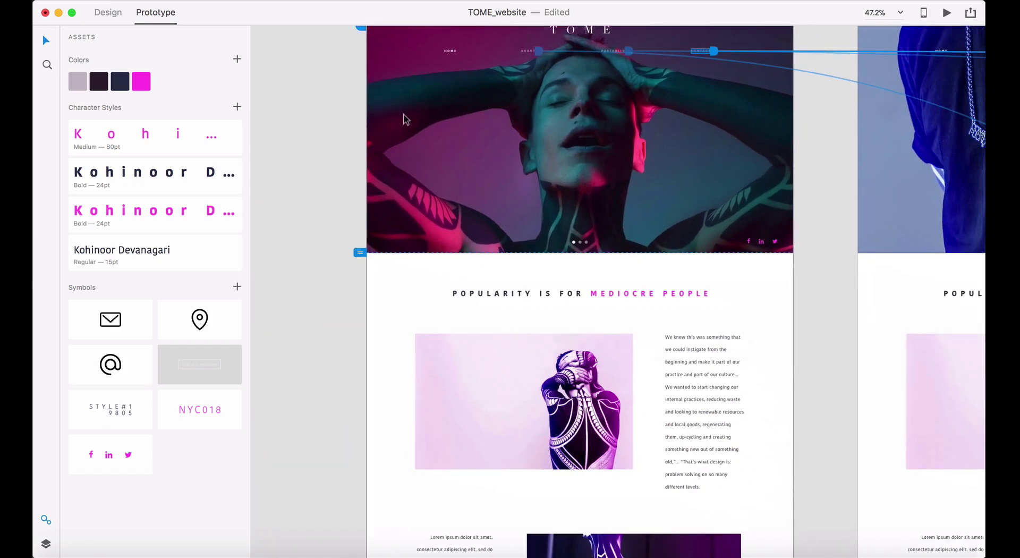
{"action": "scroll", "coordinate": [404, 117], "scroll_direction": "down", "scroll_amount": 15}
{"action": "scroll", "coordinate": [404, 117], "scroll_direction": "right", "scroll_amount": 3}
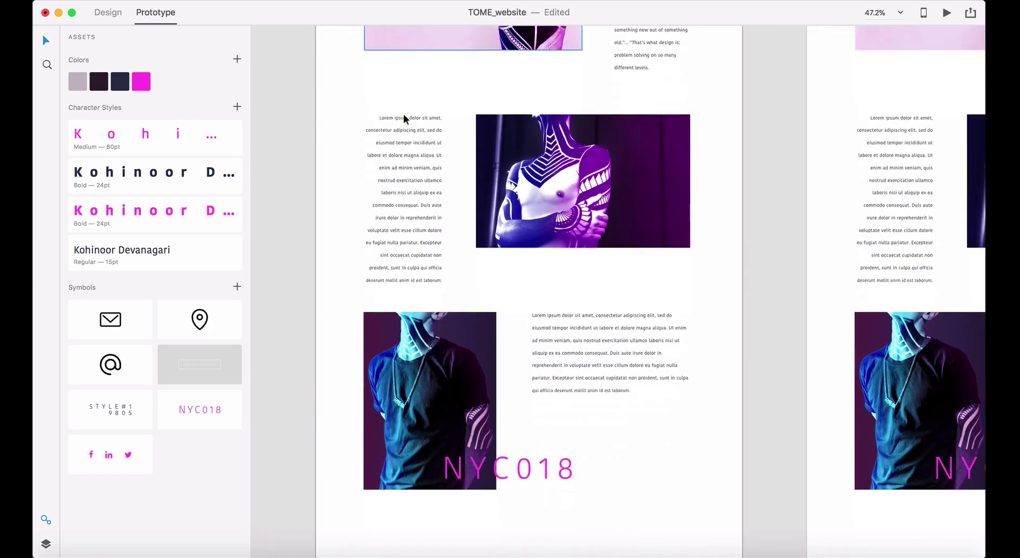
{"action": "scroll", "coordinate": [403, 113], "scroll_direction": "right", "scroll_amount": 3}
{"action": "scroll", "coordinate": [404, 114], "scroll_direction": "up", "scroll_amount": 10}
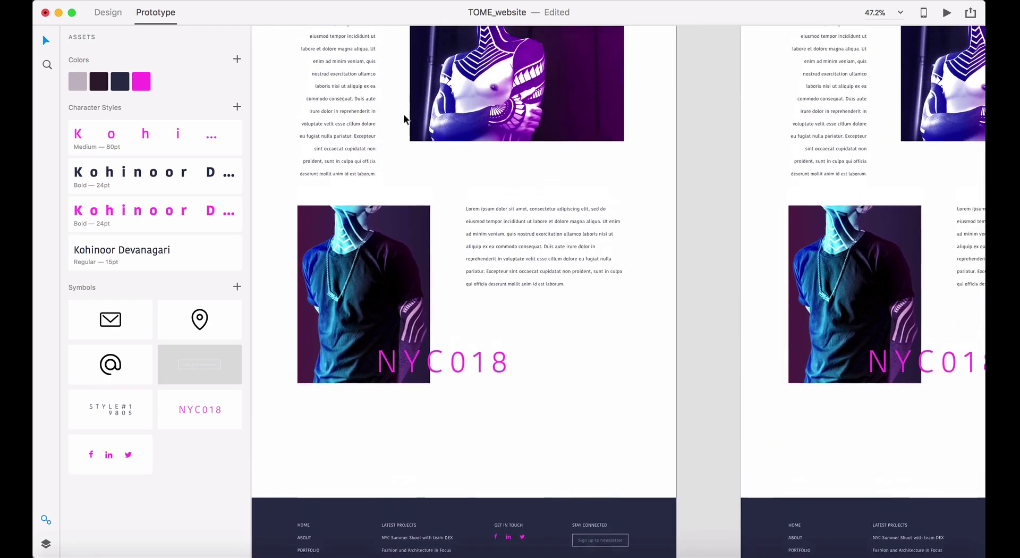
{"action": "scroll", "coordinate": [404, 114], "scroll_direction": "up", "scroll_amount": 10}
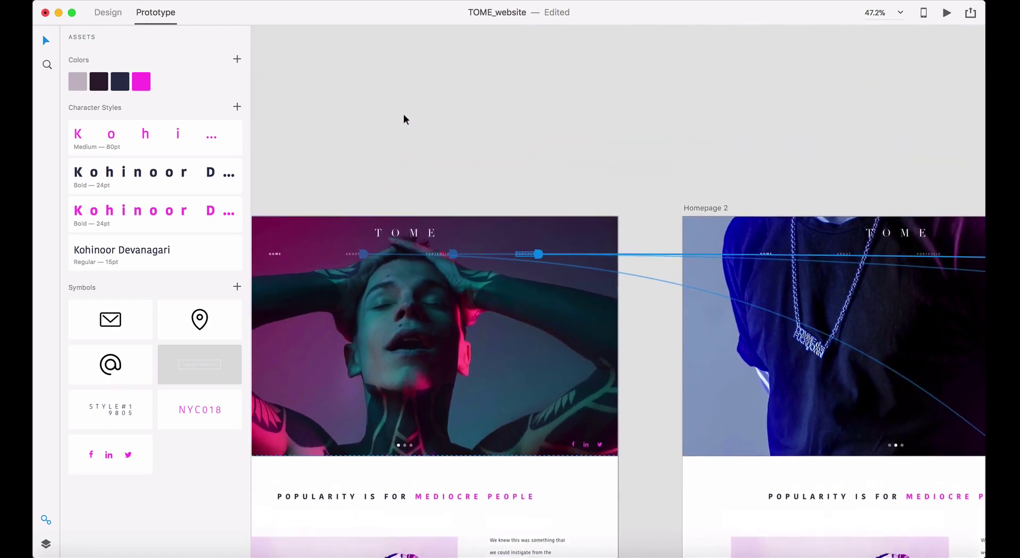
{"action": "scroll", "coordinate": [404, 117], "scroll_direction": "right", "scroll_amount": 5}
{"action": "scroll", "coordinate": [506, 401], "scroll_direction": "left", "scroll_amount": 5}
{"action": "scroll", "coordinate": [506, 400], "scroll_direction": "down", "scroll_amount": 2}
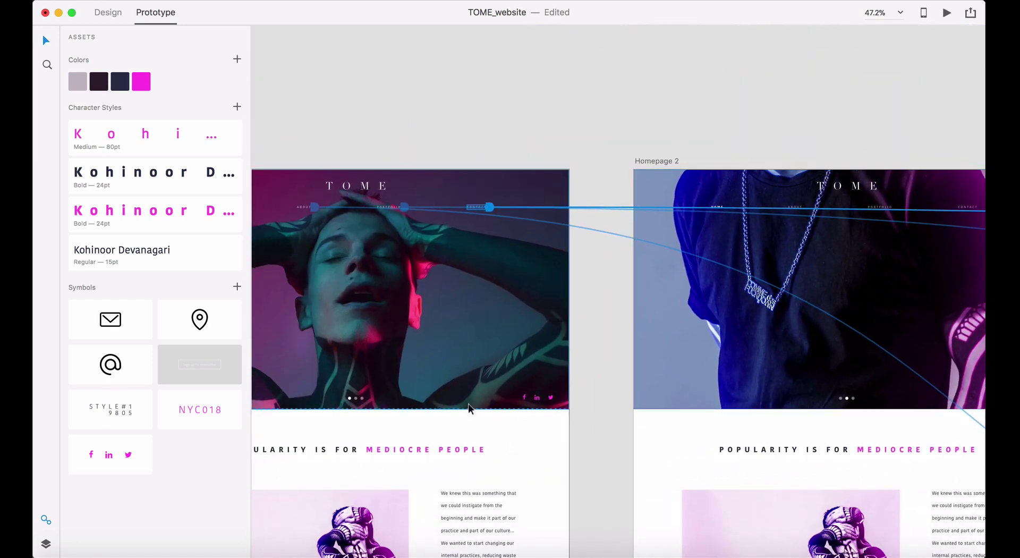
- Link the second slider dot in the Homepage hero image to the Homepage 2 artboard
{"action": "left_click_drag", "start_coordinate": [337, 380], "coordinate": [389, 417]}
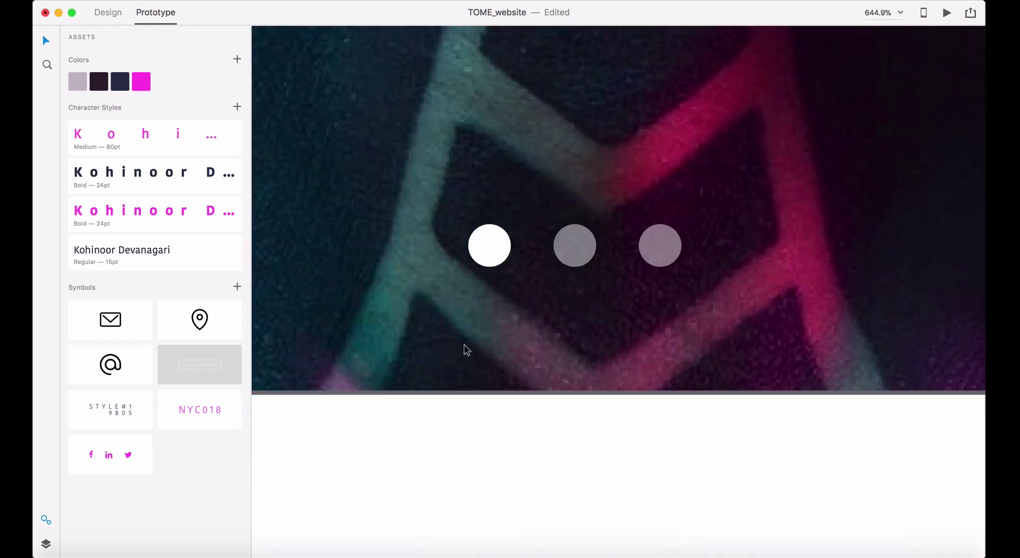
{"action": "left_click", "coordinate": [572, 255]}
{"action": "left_click", "coordinate": [600, 246]}
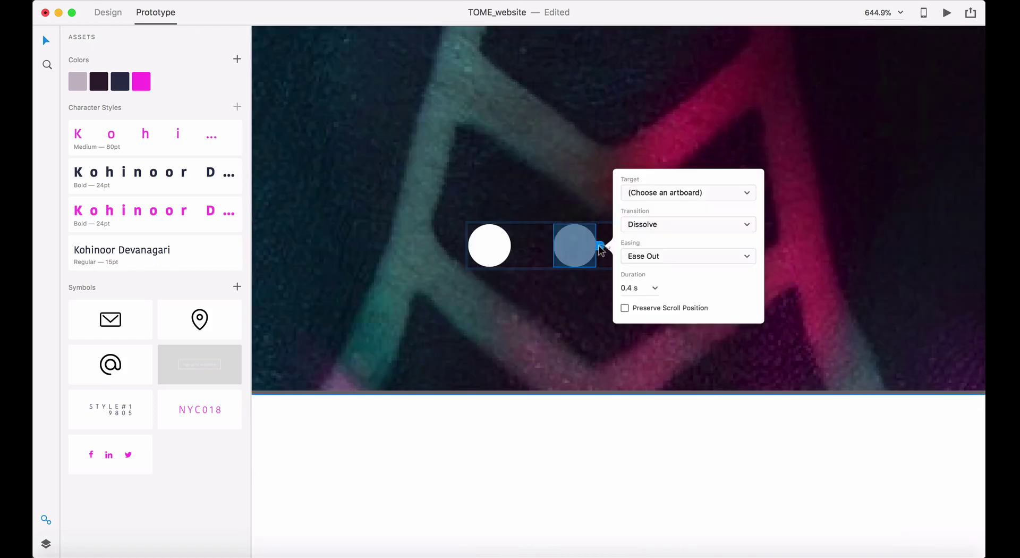
{"action": "left_click", "coordinate": [668, 192]}
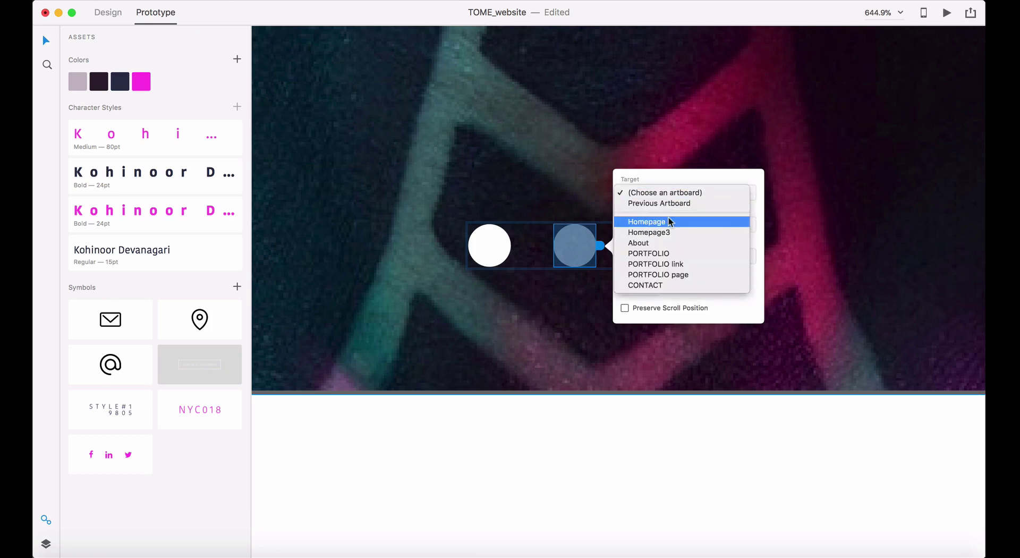
{"action": "left_click", "coordinate": [669, 222]}
{"action": "left_click", "coordinate": [666, 167]}
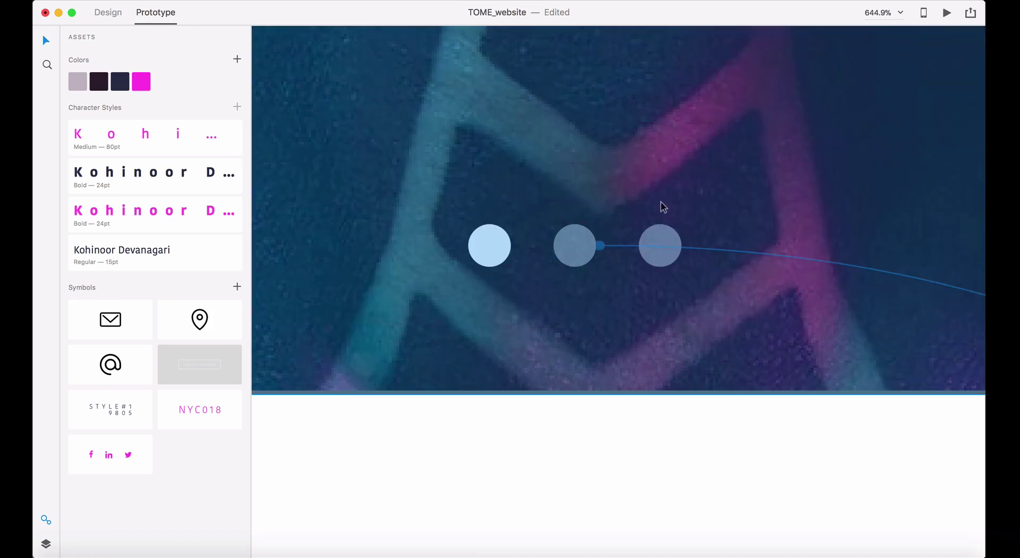
- Link the third slider dot in the Homepage hero image to the Homepage3 artboard
{"action": "double_click", "coordinate": [649, 242]}
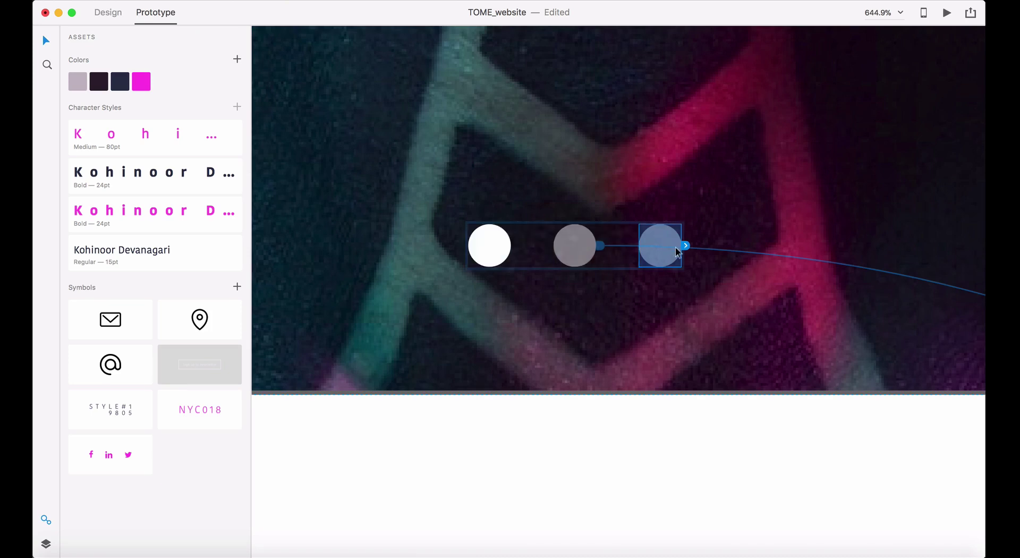
{"action": "left_click", "coordinate": [686, 247]}
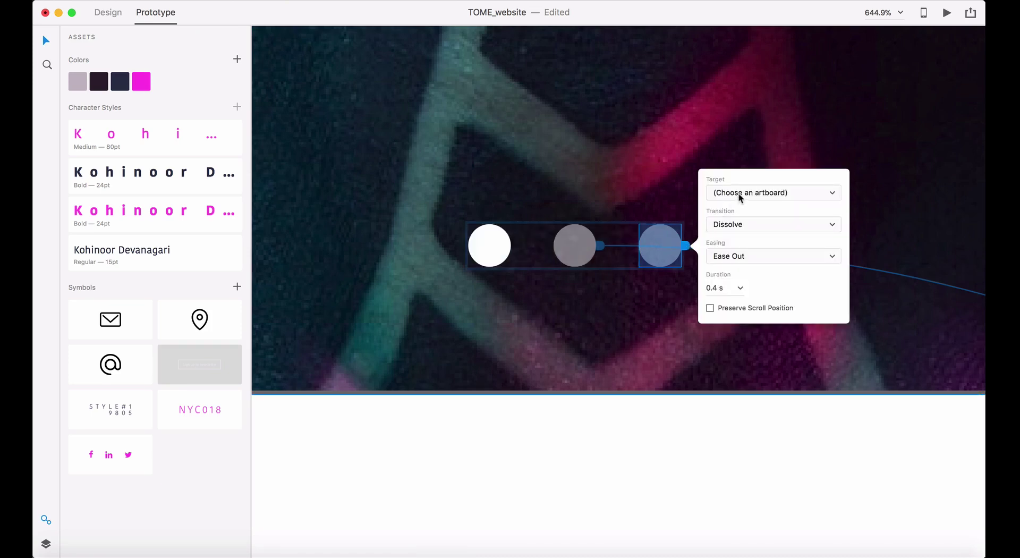
{"action": "left_click", "coordinate": [741, 196]}
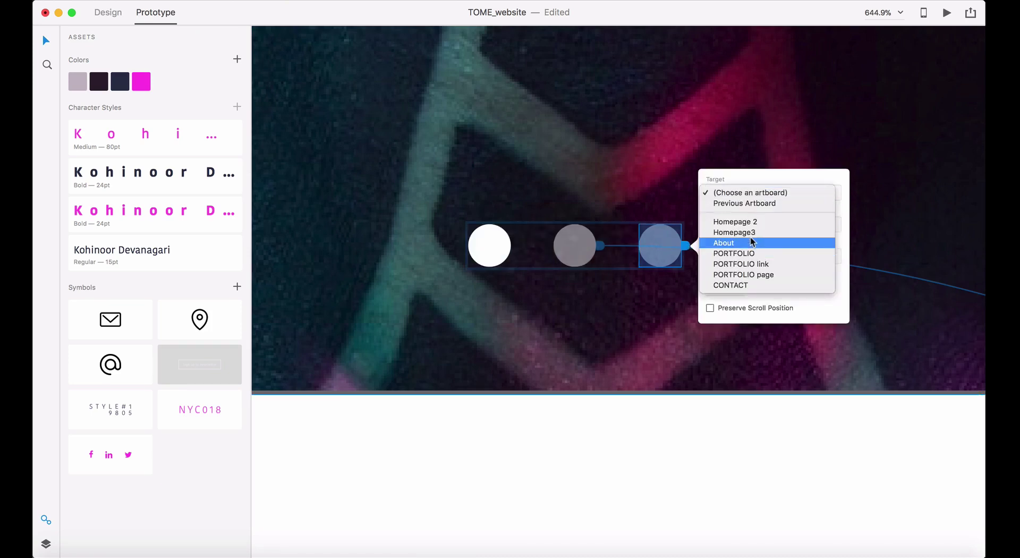
{"action": "left_click", "coordinate": [751, 232]}
- Link the Homepage 2 artboard's ABOUT navigation link to the About artboard
{"action": "key", "text": "super+0"}
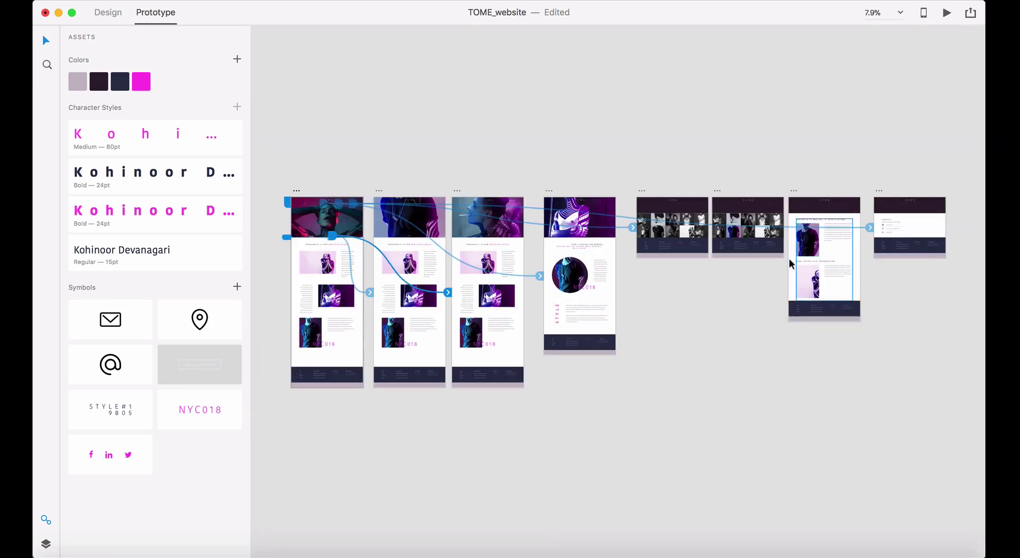
{"action": "left_click_drag", "start_coordinate": [367, 198], "coordinate": [480, 265]}
{"action": "left_click", "coordinate": [499, 154]}
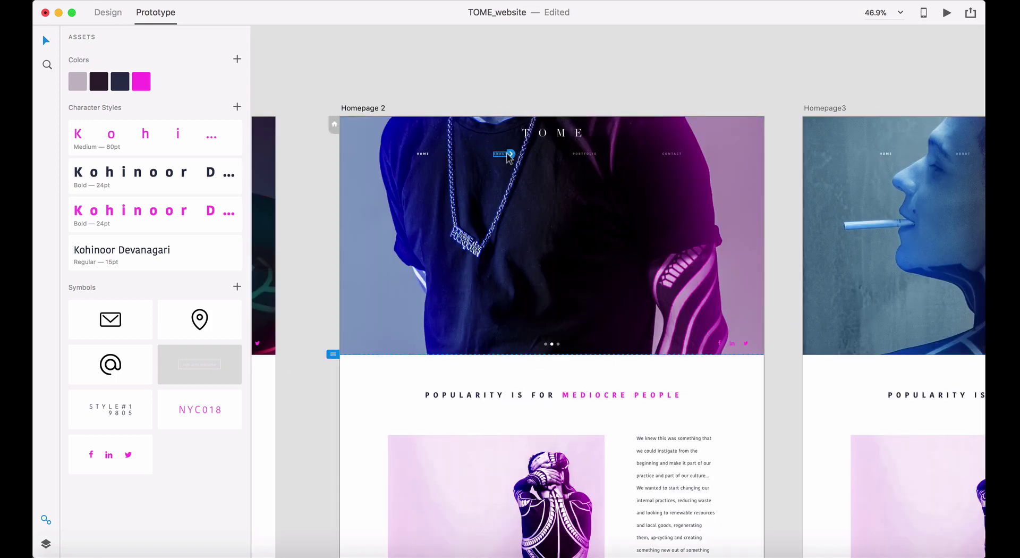
{"action": "left_click", "coordinate": [510, 155]}
{"action": "left_click", "coordinate": [590, 99]}
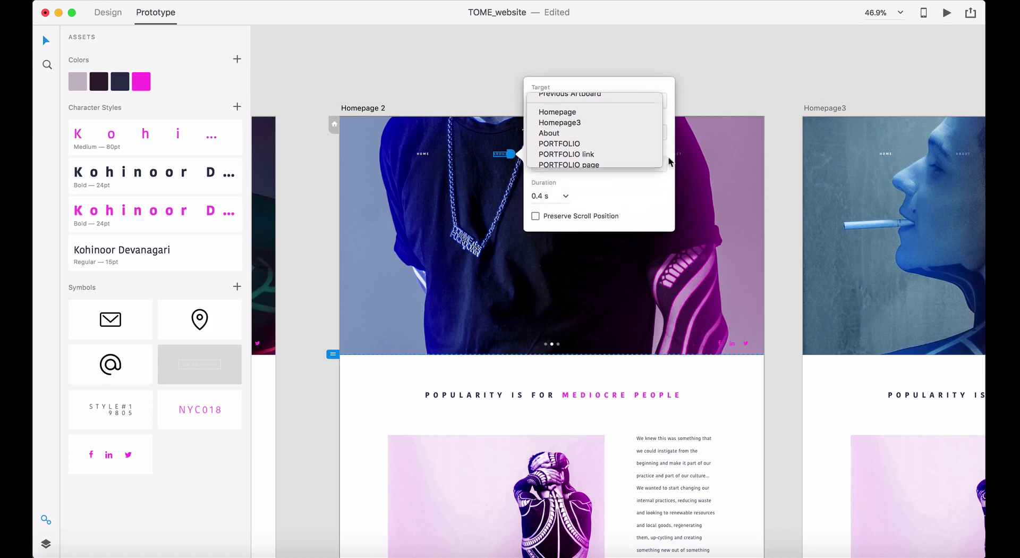
{"action": "left_click", "coordinate": [549, 133]}
{"action": "left_click", "coordinate": [593, 171]}
- Link the Homepage 2 artboard's PORTFOLIO navigation link to the PORTFOLIO artboard
{"action": "left_click", "coordinate": [585, 156]}
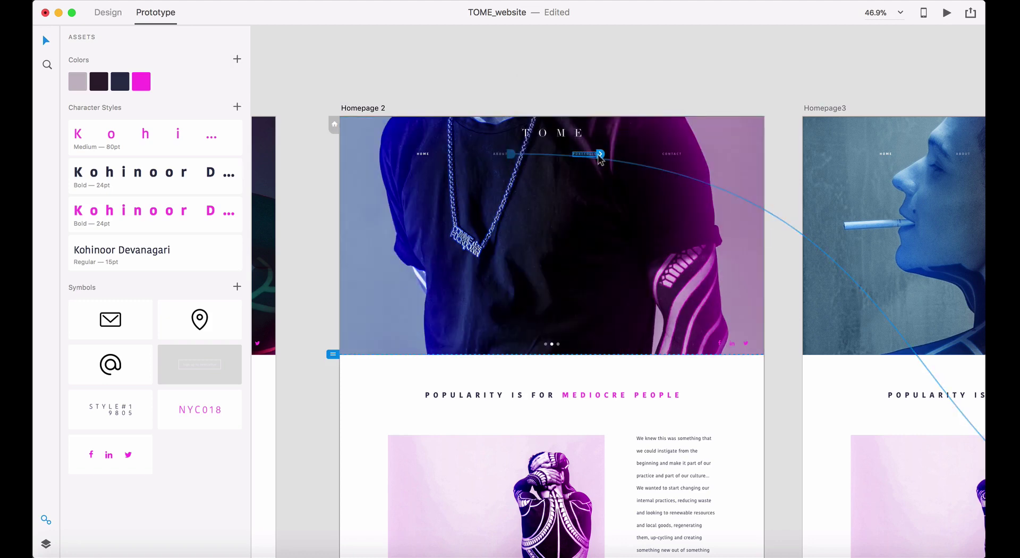
{"action": "left_click", "coordinate": [600, 155]}
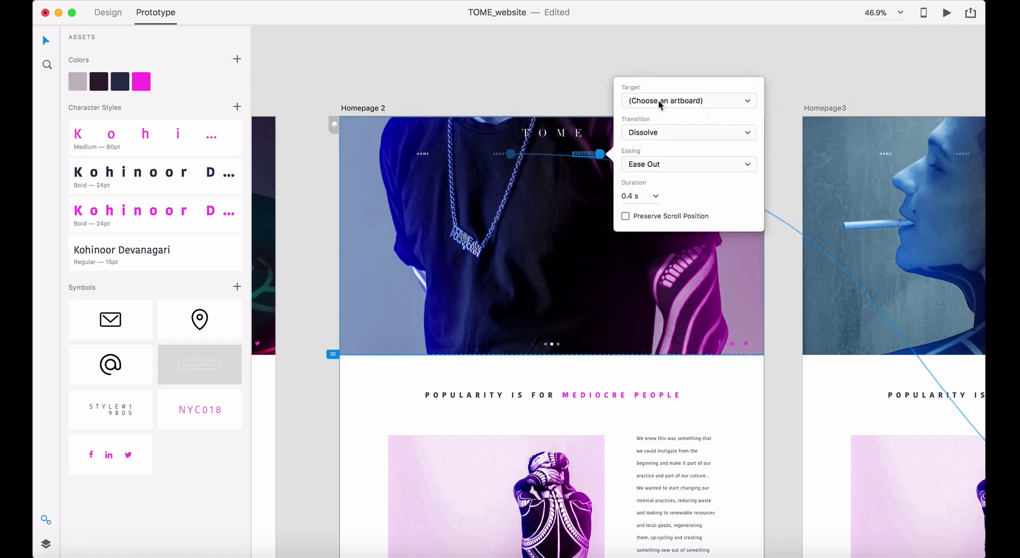
{"action": "left_click", "coordinate": [660, 104]}
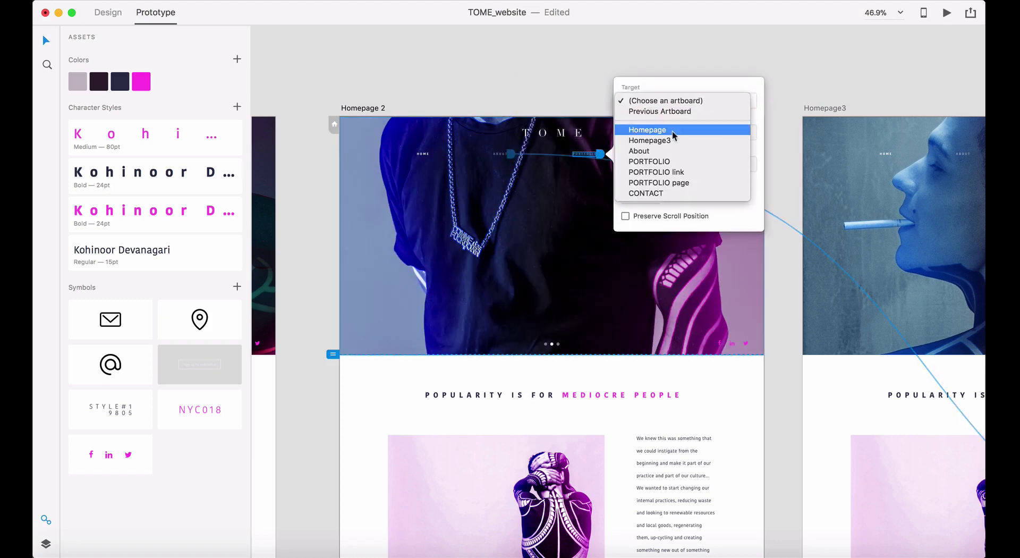
{"action": "left_click", "coordinate": [670, 161]}
{"action": "left_click", "coordinate": [718, 234]}
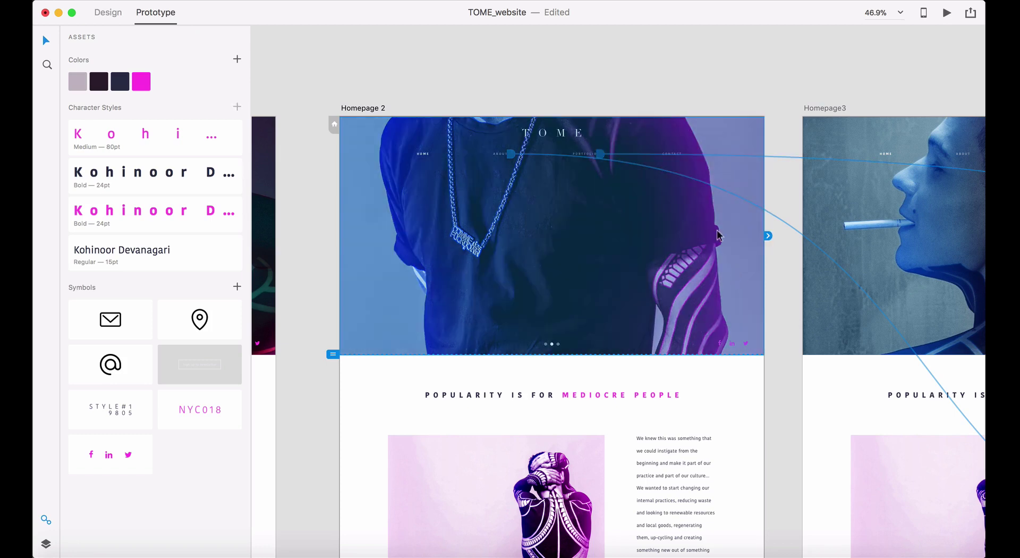
- Link the Homepage 2 artboard's CONTACT navigation link to the CONTACT artboard
{"action": "left_click", "coordinate": [679, 159]}
{"action": "left_click", "coordinate": [687, 154]}
{"action": "left_click", "coordinate": [757, 110]}
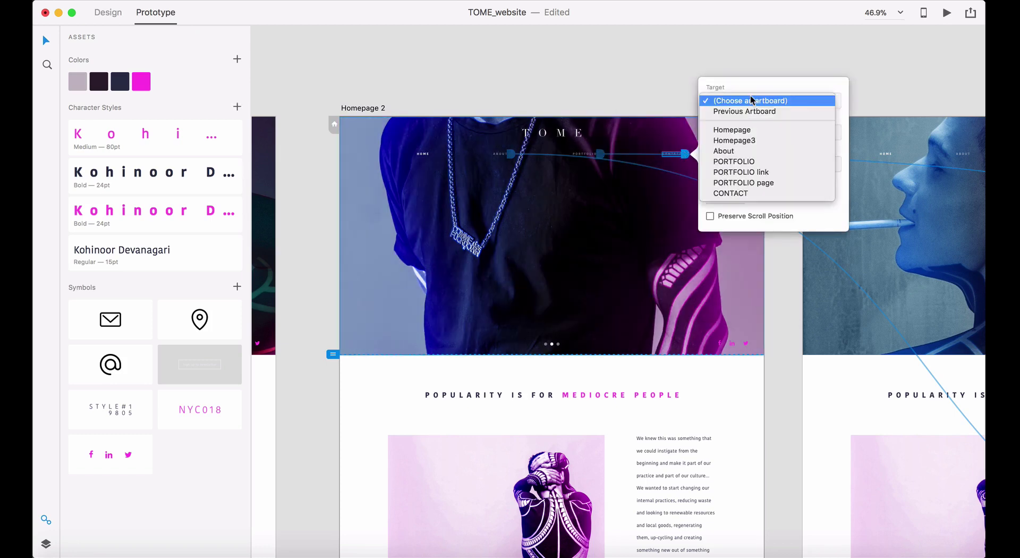
{"action": "left_click", "coordinate": [754, 194]}
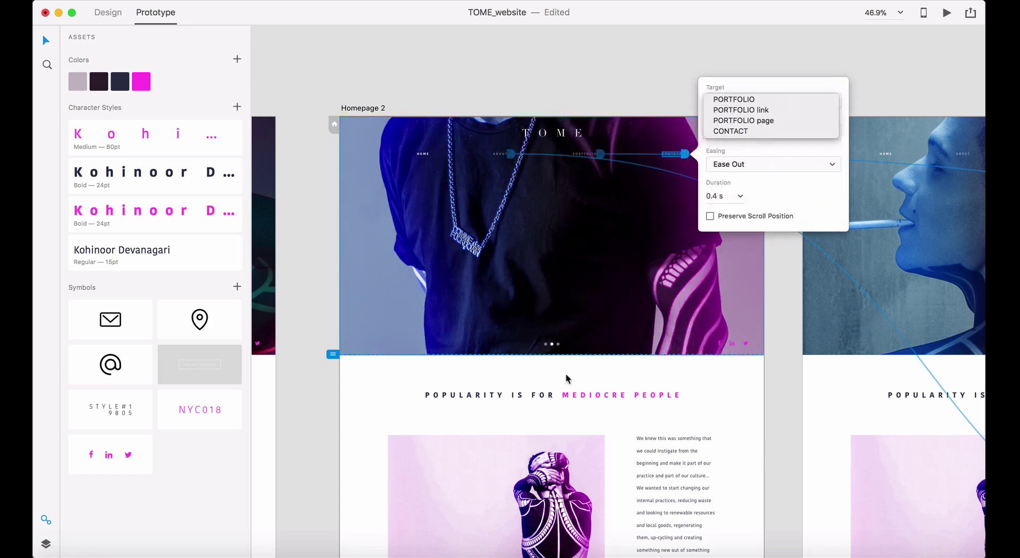
- Link the first slider dot on the Homepage 2 artboard to the Homepage artboard
{"action": "left_click", "coordinate": [551, 346]}
{"action": "left_click", "coordinate": [551, 345]}
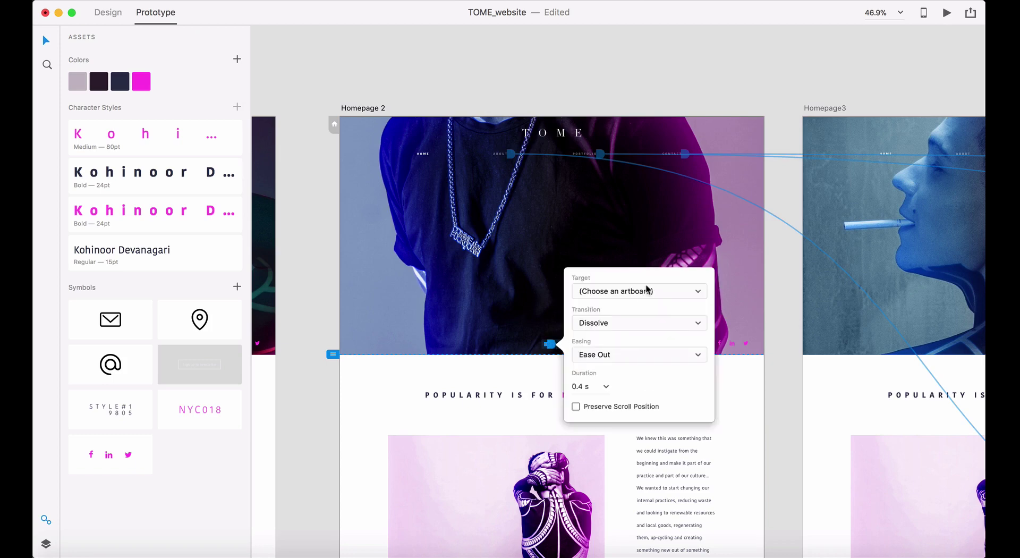
{"action": "left_click", "coordinate": [648, 289]}
{"action": "left_click", "coordinate": [646, 320]}
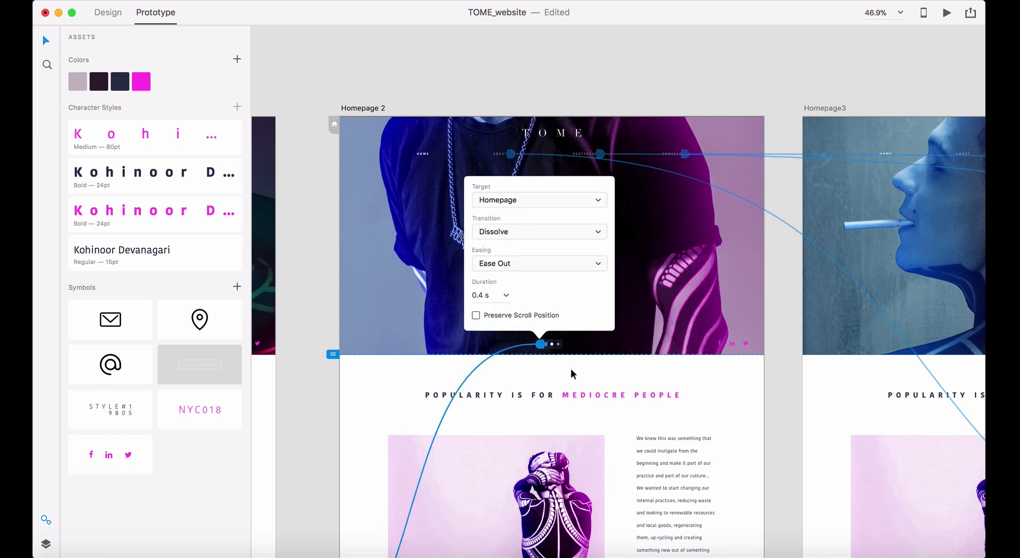
{"action": "left_click", "coordinate": [571, 368]}
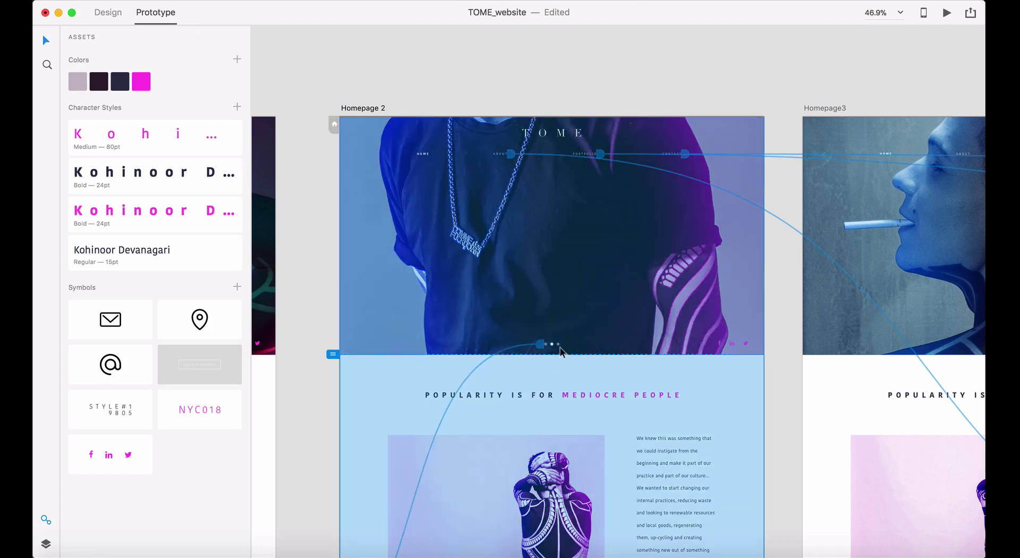
- Link the third slider dot on the Homepage 2 artboard to the Homepage3 artboard
{"action": "left_click", "coordinate": [566, 345]}
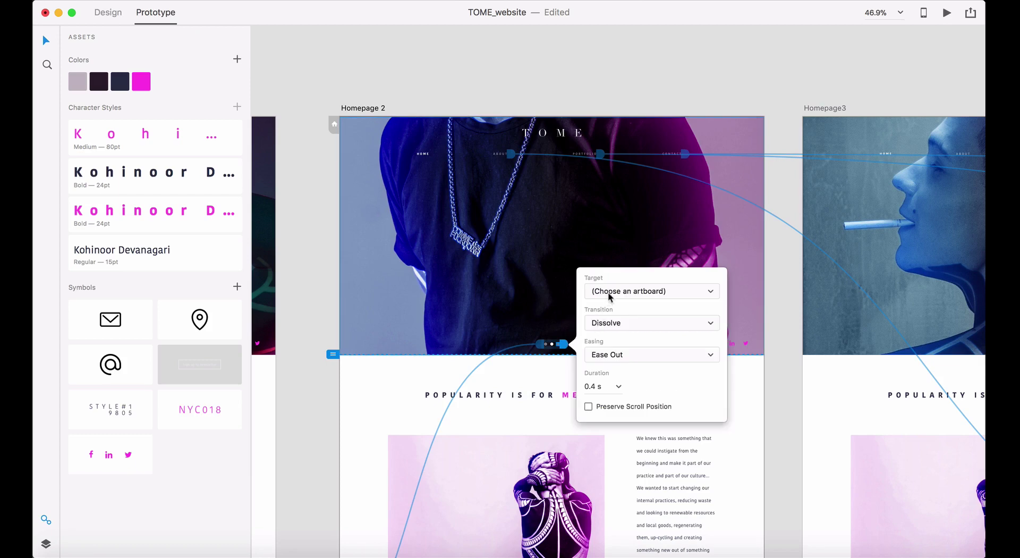
{"action": "left_click", "coordinate": [611, 293]}
{"action": "left_click", "coordinate": [619, 335]}
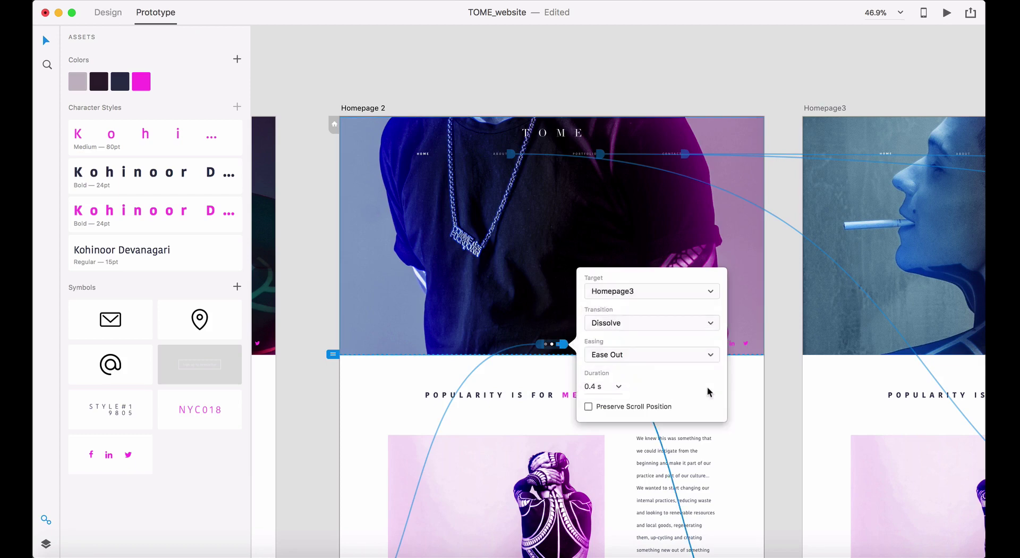
{"action": "left_click", "coordinate": [769, 84]}
- Link the Homepage3 artboard's HOME navigation link to the Homepage artboard
{"action": "scroll", "coordinate": [770, 84], "scroll_direction": "right", "scroll_amount": 10}
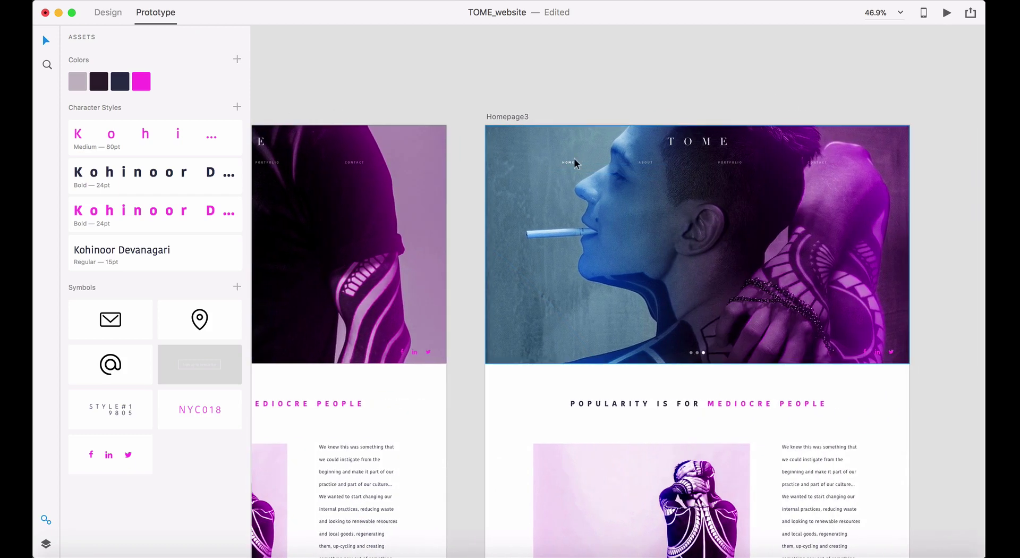
{"action": "left_click", "coordinate": [690, 143]}
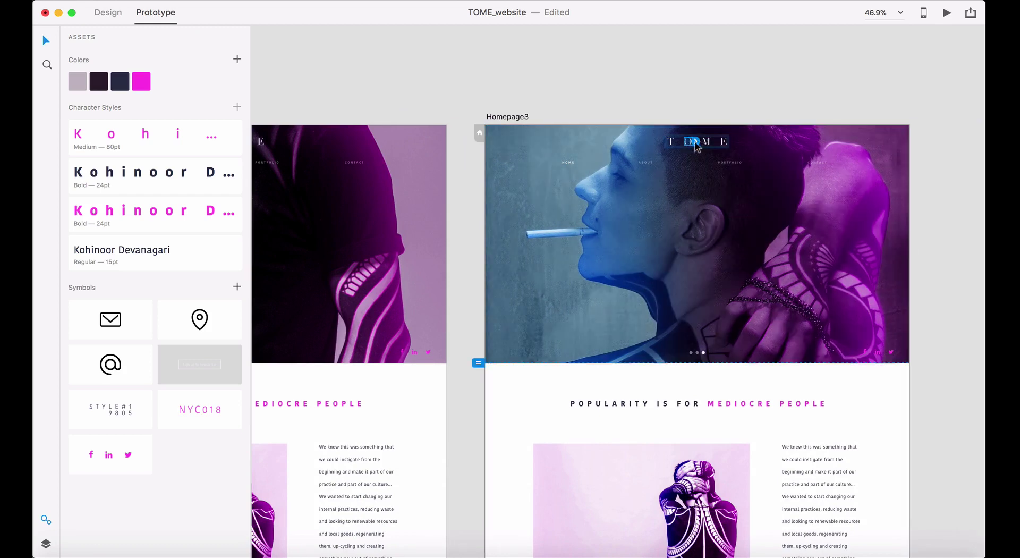
{"action": "left_click", "coordinate": [725, 142]}
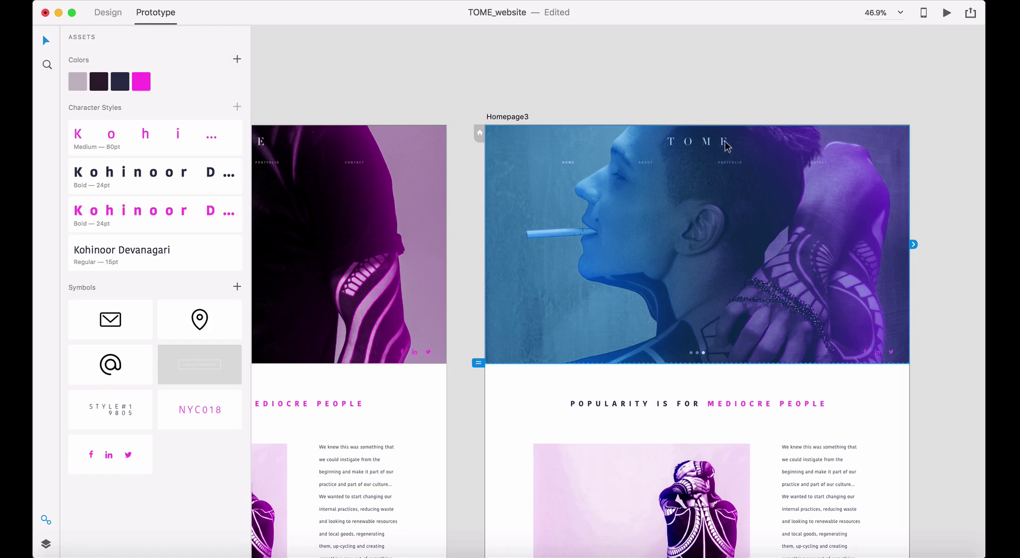
{"action": "left_click", "coordinate": [716, 75]}
{"action": "left_click", "coordinate": [565, 163]}
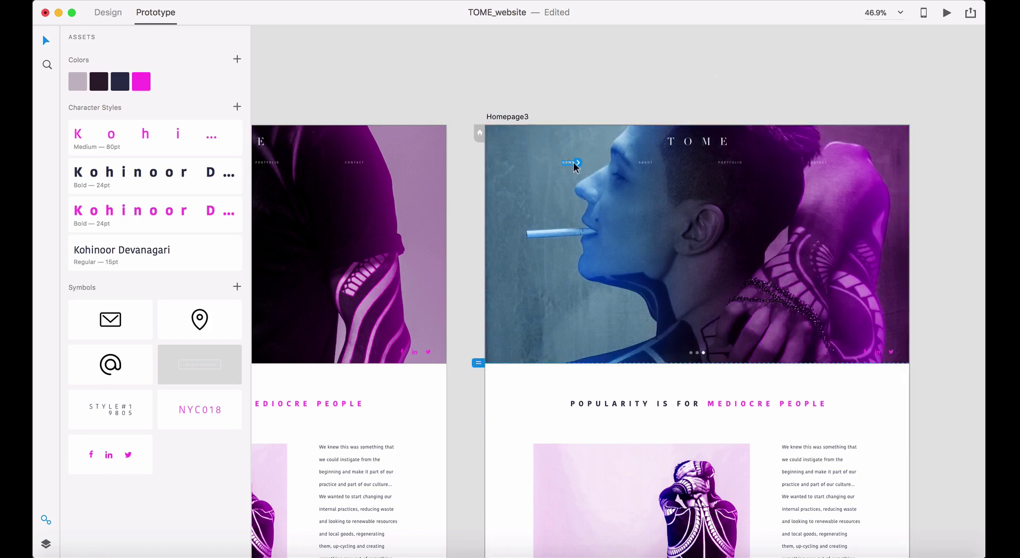
{"action": "left_click", "coordinate": [576, 163]}
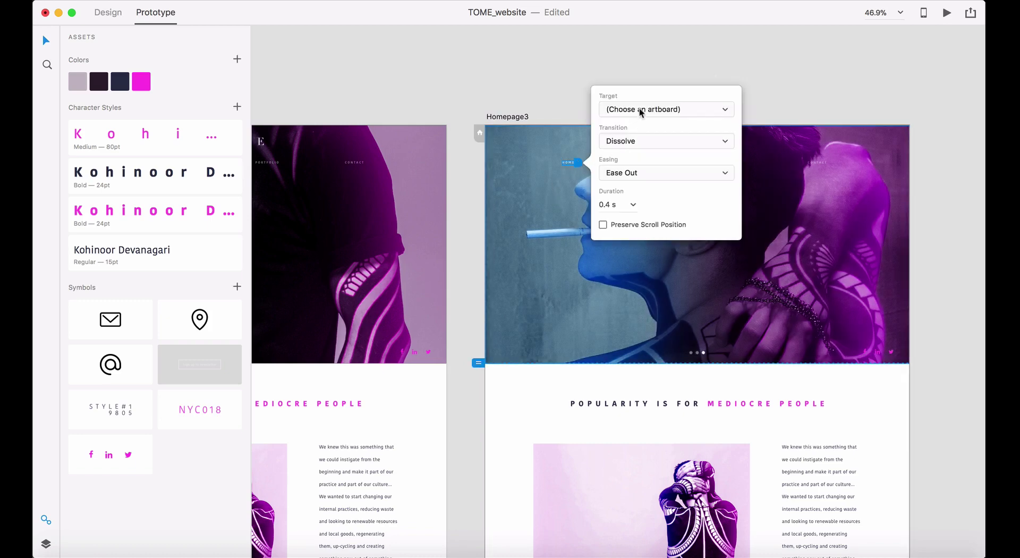
{"action": "left_click", "coordinate": [642, 111]}
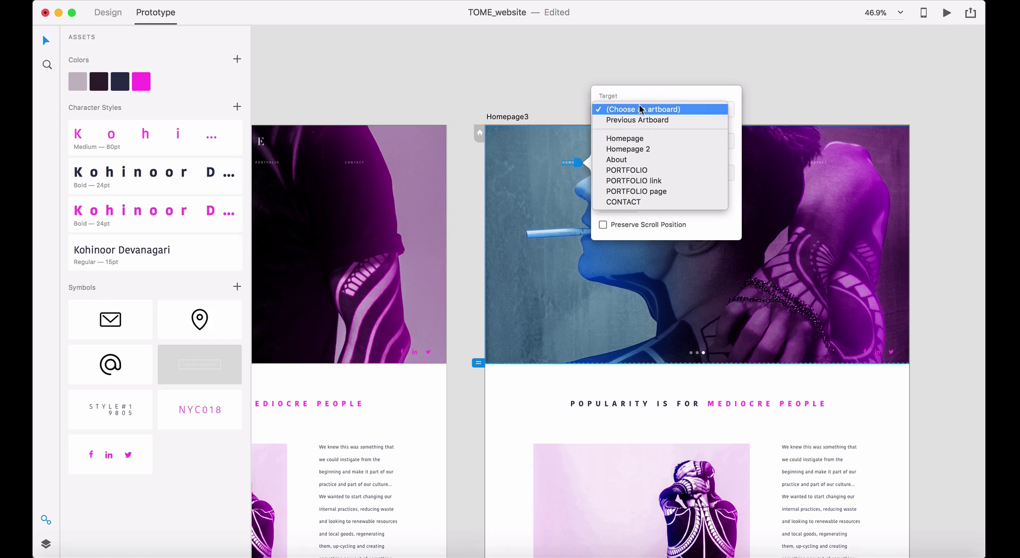
{"action": "left_click", "coordinate": [646, 139]}
{"action": "left_click", "coordinate": [741, 65]}
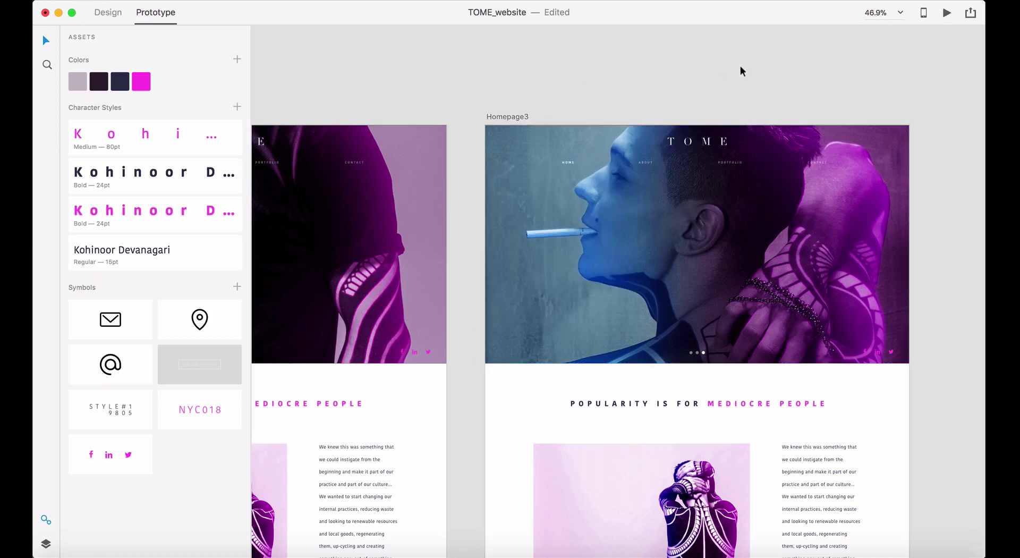
- Link the Homepage3 artboard's ABOUT navigation link to the About artboard
{"action": "left_click", "coordinate": [646, 162]}
{"action": "left_click", "coordinate": [655, 165]}
{"action": "left_click", "coordinate": [730, 110]}
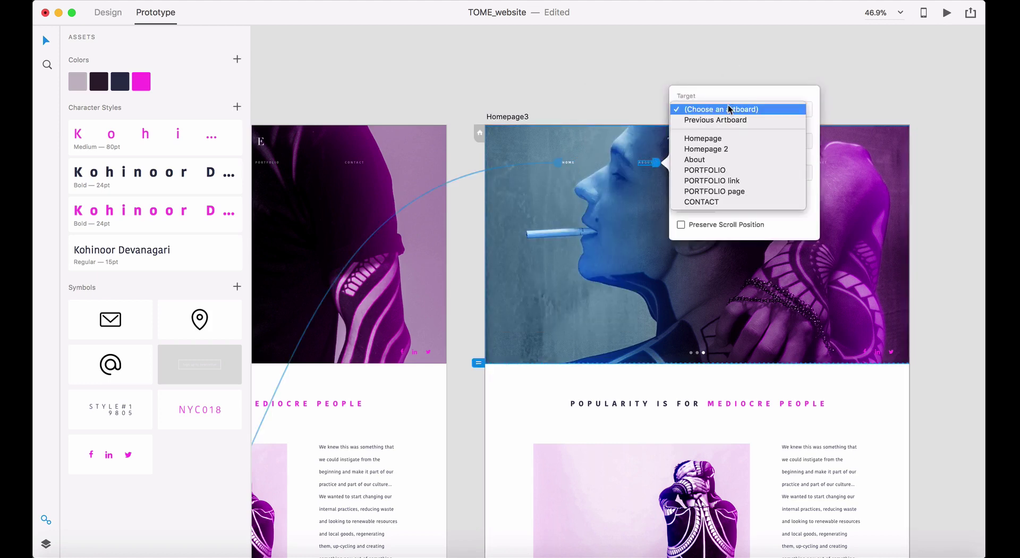
{"action": "left_click", "coordinate": [730, 160]}
- Link the Homepage3 artboard's PORTFOLIO navigation link to the PORTFOLIO artboard
{"action": "left_click", "coordinate": [733, 163]}
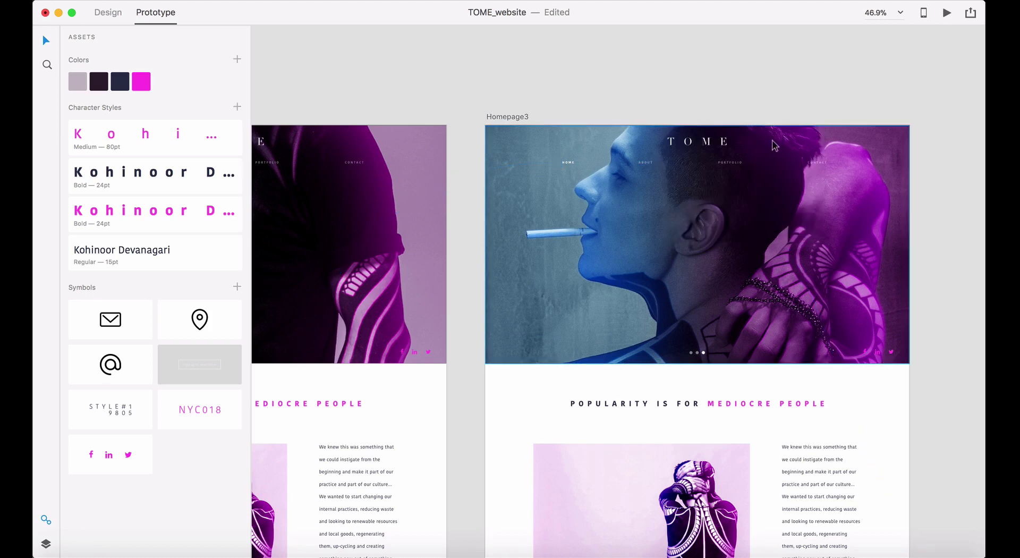
{"action": "left_click", "coordinate": [747, 163]}
{"action": "left_click", "coordinate": [781, 110]}
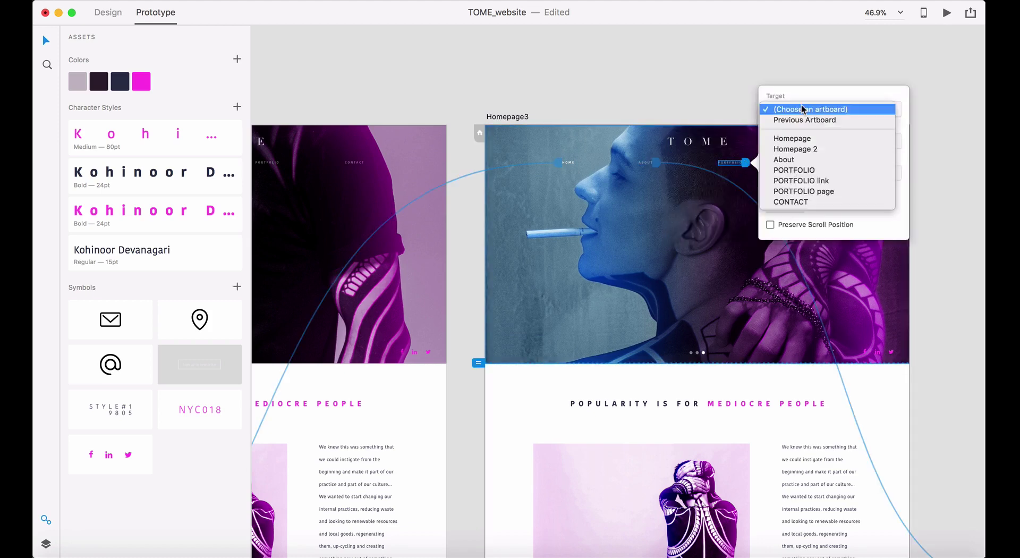
{"action": "left_click", "coordinate": [741, 168]}
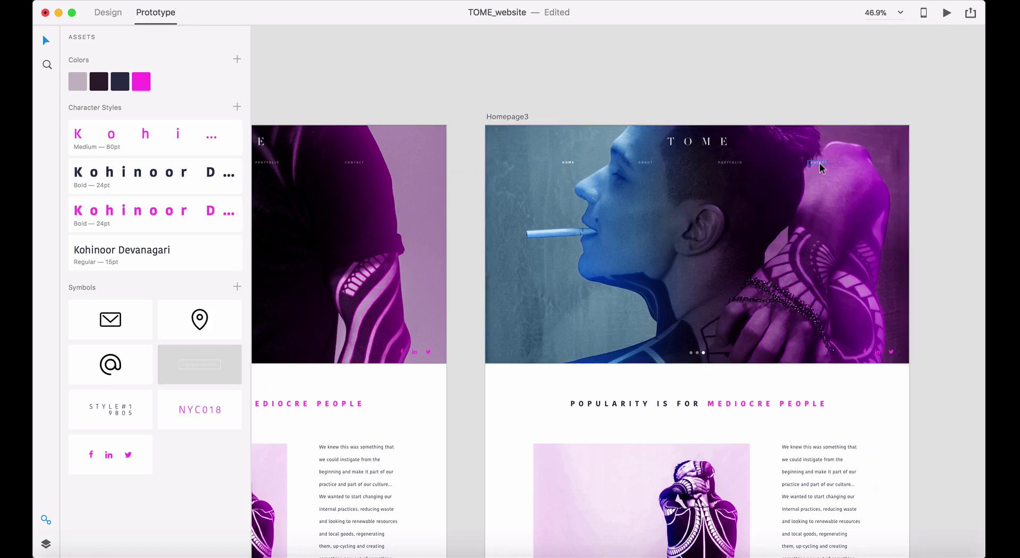
- Link the Homepage3 artboard's CONTACT navigation link to the CONTACT artboard
{"action": "left_click", "coordinate": [817, 164]}
{"action": "left_click", "coordinate": [830, 164]}
{"action": "left_click", "coordinate": [780, 109]}
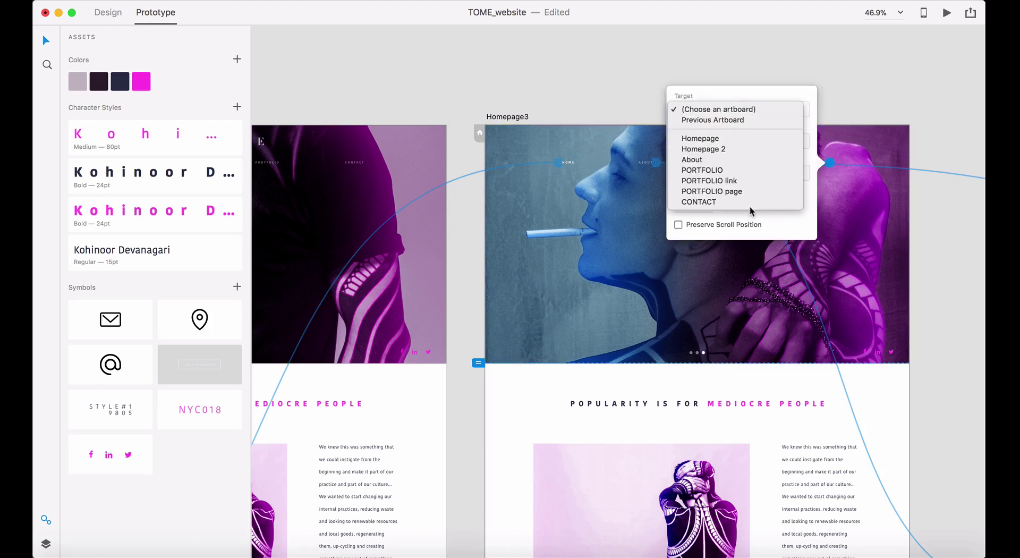
{"action": "left_click", "coordinate": [752, 204]}
- Link the first slider dot on the Homepage3 artboard to the Homepage artboard
{"action": "left_click", "coordinate": [690, 355]}
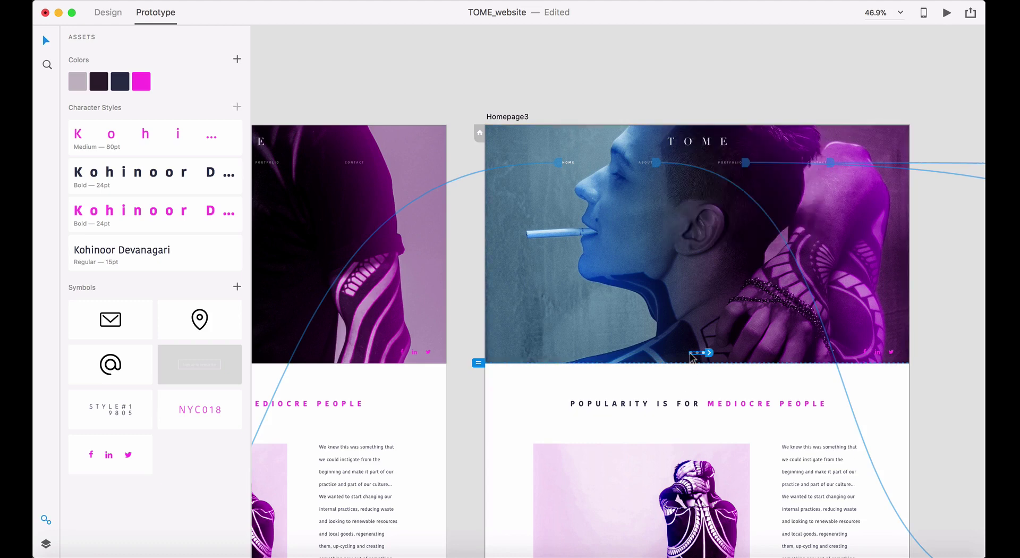
{"action": "left_click", "coordinate": [695, 352]}
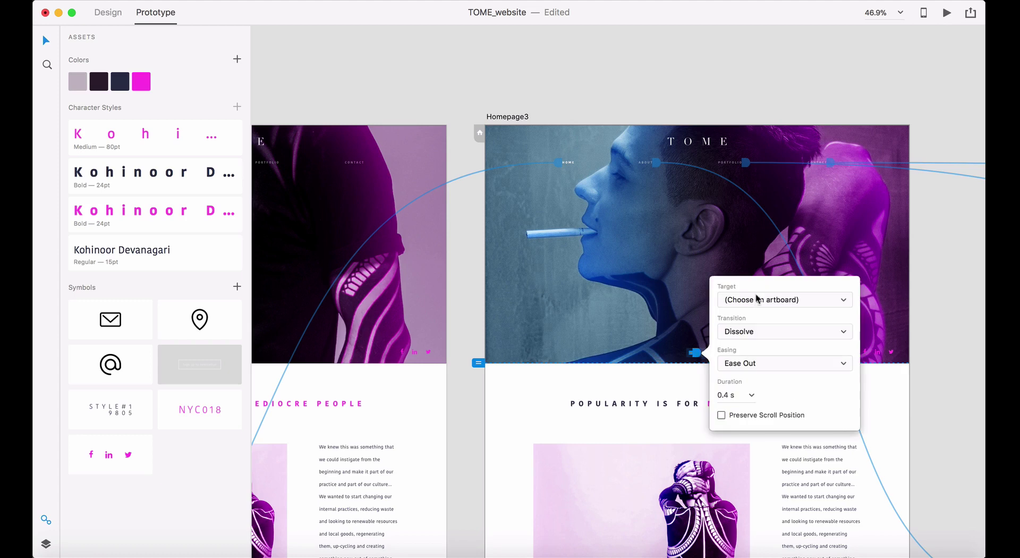
{"action": "left_click", "coordinate": [757, 299]}
{"action": "left_click", "coordinate": [757, 326]}
{"action": "left_click", "coordinate": [702, 381]}
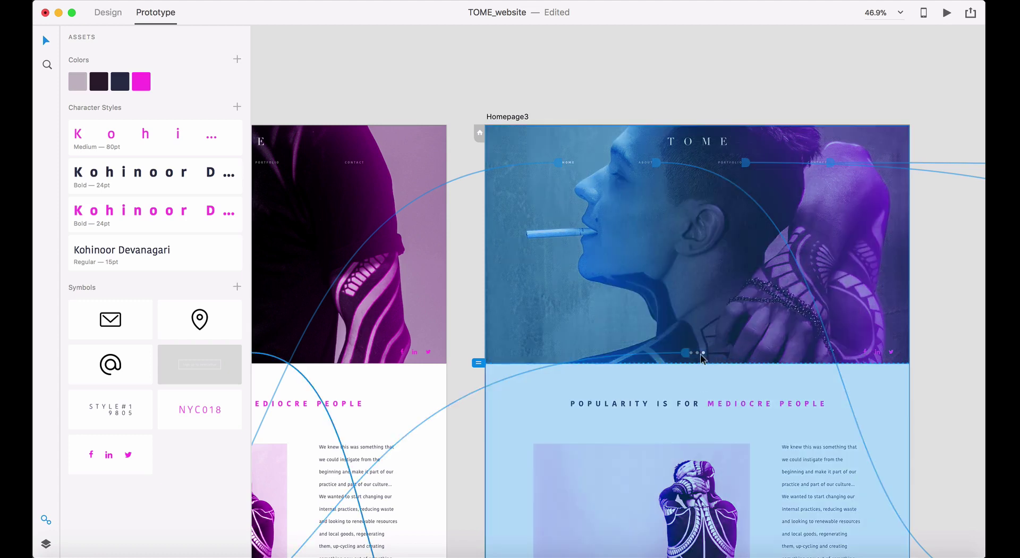
- Link the second slider dot on the Homepage3 artboard to the Homepage 2 artboard
{"action": "left_click", "coordinate": [702, 354]}
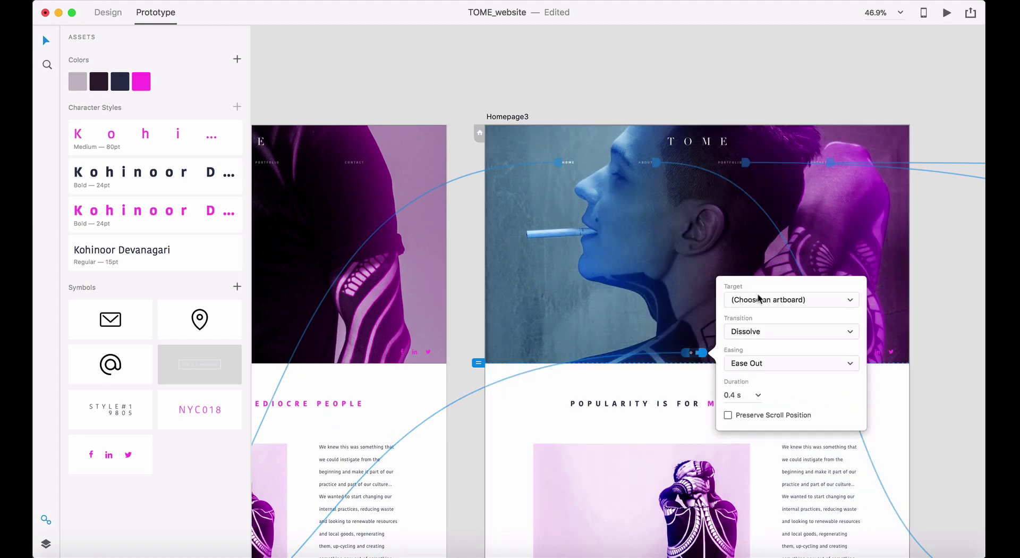
{"action": "left_click", "coordinate": [758, 298]}
{"action": "left_click", "coordinate": [760, 341]}
{"action": "left_click", "coordinate": [718, 99]}
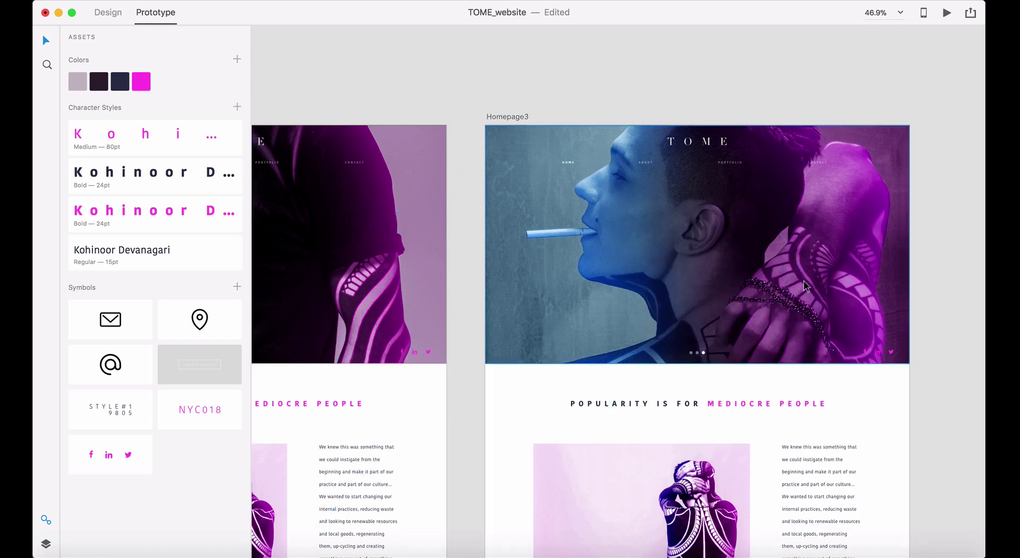
- Link the About artboard's HOME navigation link to the Homepage artboard
{"action": "scroll", "coordinate": [804, 285], "scroll_direction": "right", "scroll_amount": 13}
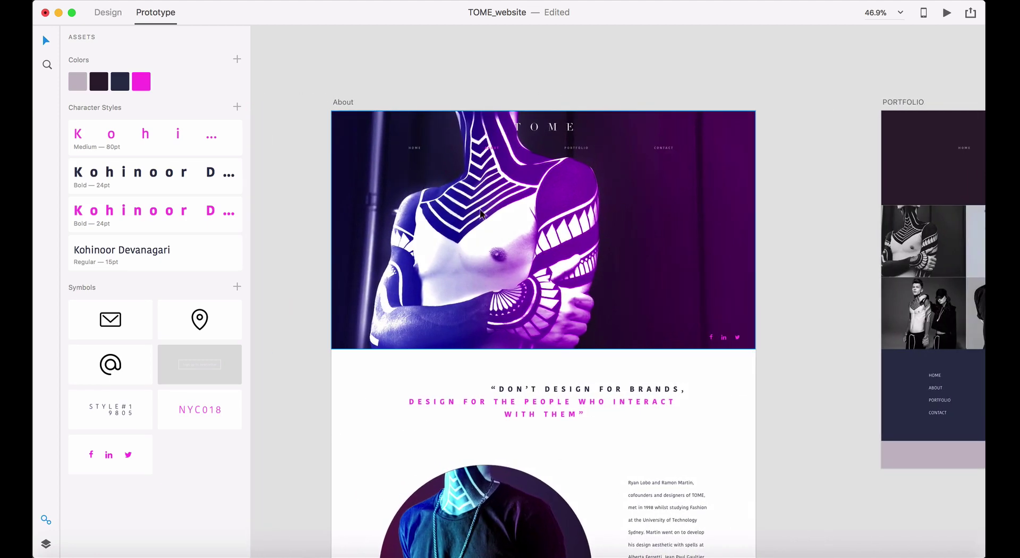
{"action": "left_click", "coordinate": [456, 194]}
{"action": "left_click", "coordinate": [416, 148]}
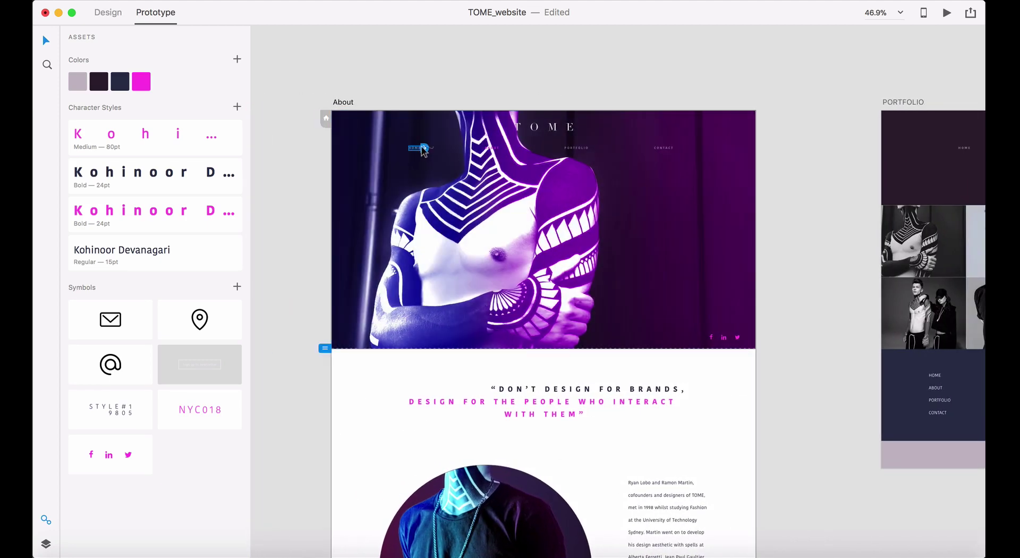
{"action": "left_click", "coordinate": [424, 150]}
{"action": "left_click", "coordinate": [485, 96]}
{"action": "left_click", "coordinate": [494, 122]}
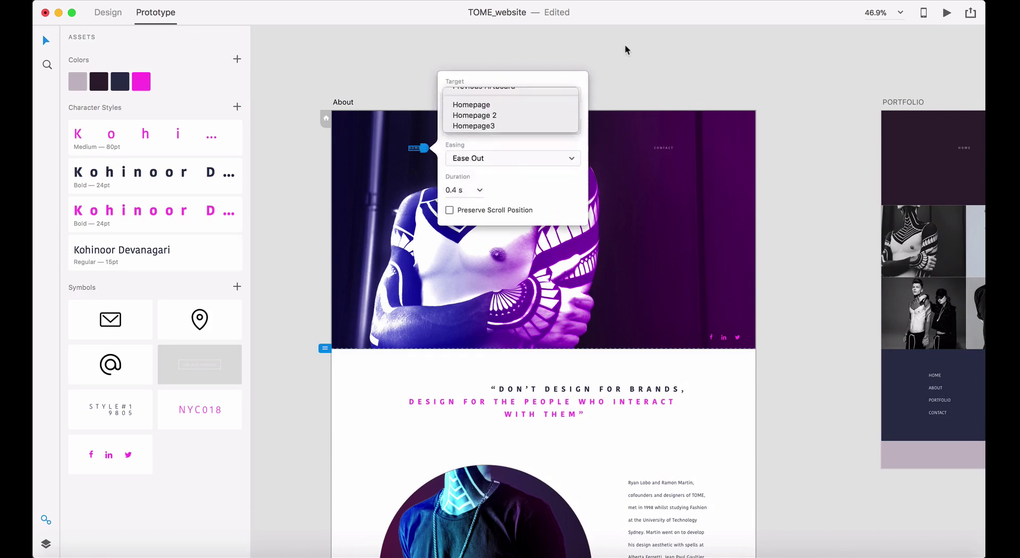
{"action": "left_click", "coordinate": [626, 50]}
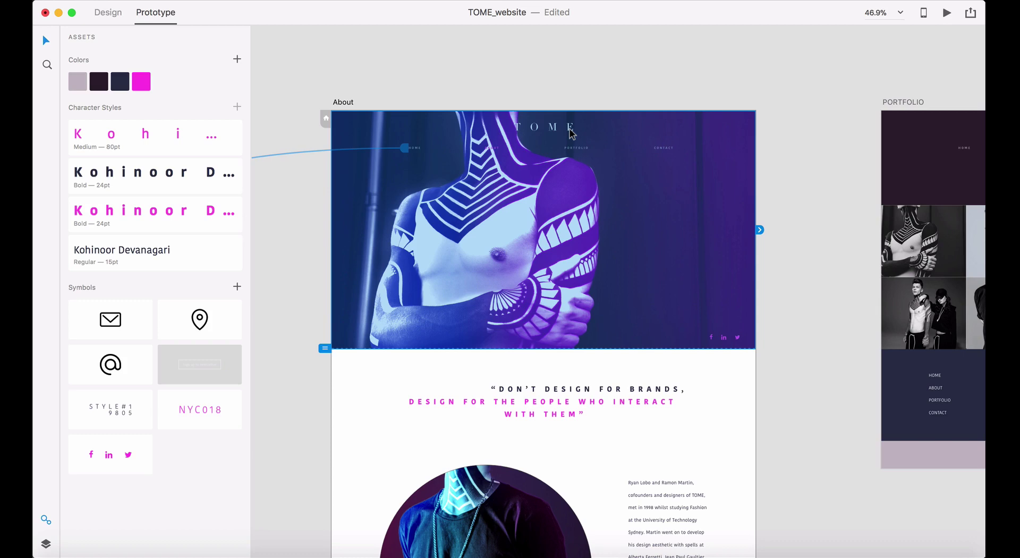
{"action": "double_click", "coordinate": [491, 149]}
{"action": "left_click", "coordinate": [496, 151]}
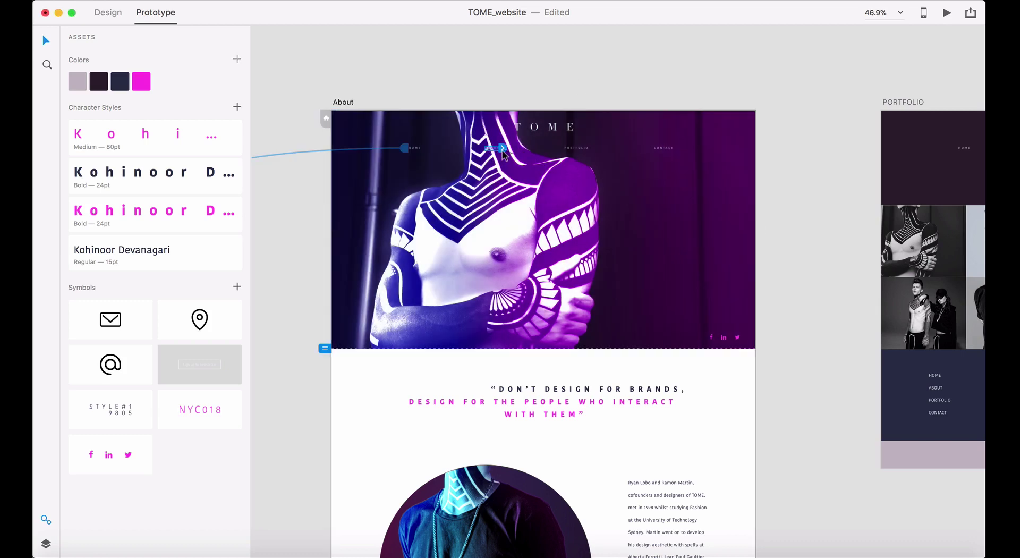
{"action": "left_click", "coordinate": [503, 148]}
{"action": "left_click", "coordinate": [566, 94]}
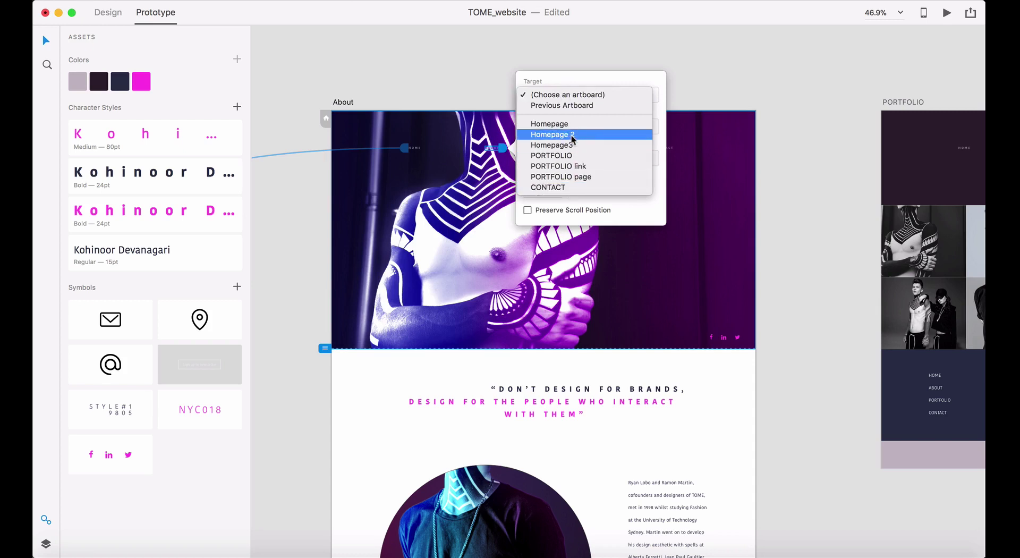
{"action": "left_click", "coordinate": [597, 53]}
- Link the About artboard's PORTFOLIO navigation link to the PORTFOLIO artboard
{"action": "left_click", "coordinate": [576, 149]}
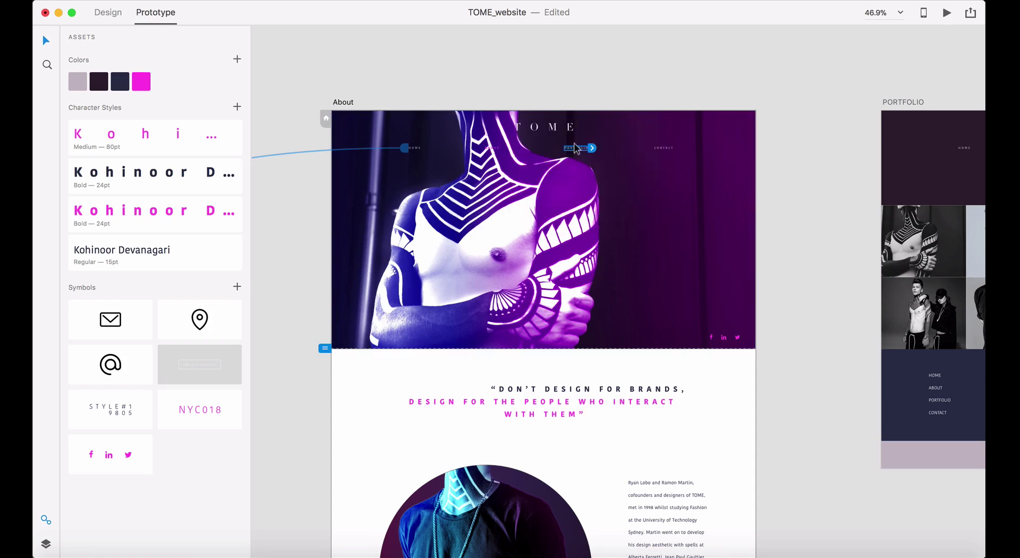
{"action": "left_click", "coordinate": [591, 149]}
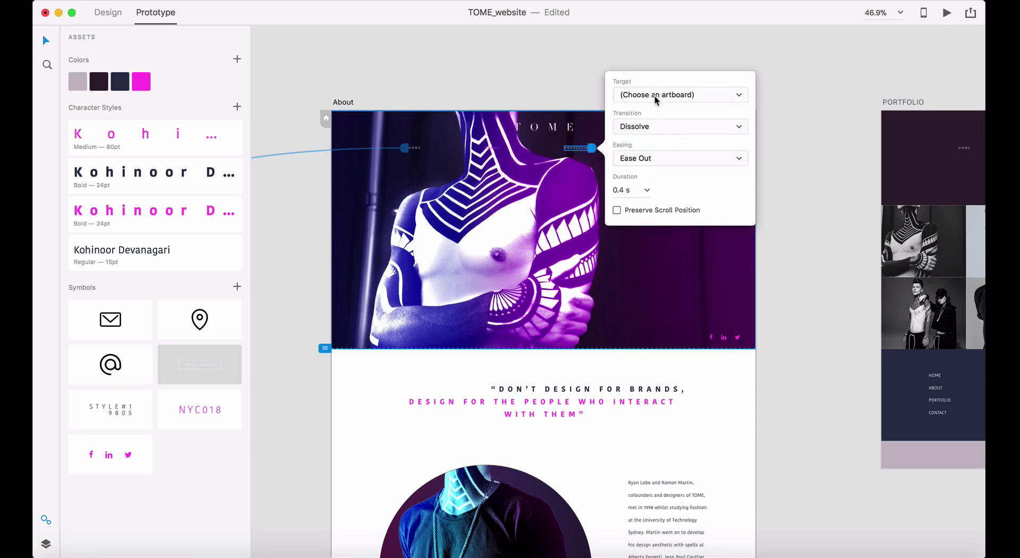
{"action": "left_click", "coordinate": [657, 100]}
{"action": "left_click", "coordinate": [664, 153]}
{"action": "left_click", "coordinate": [566, 84]}
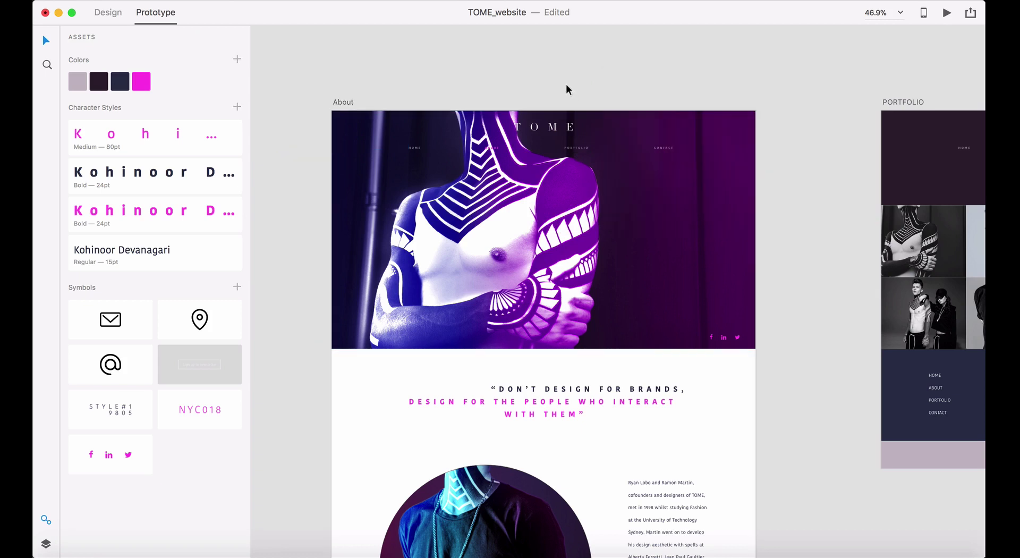
- Link the About artboard's CONTACT navigation link to the CONTACT artboard
{"action": "left_click", "coordinate": [663, 148]}
{"action": "left_click", "coordinate": [676, 148]}
{"action": "left_click", "coordinate": [725, 95]}
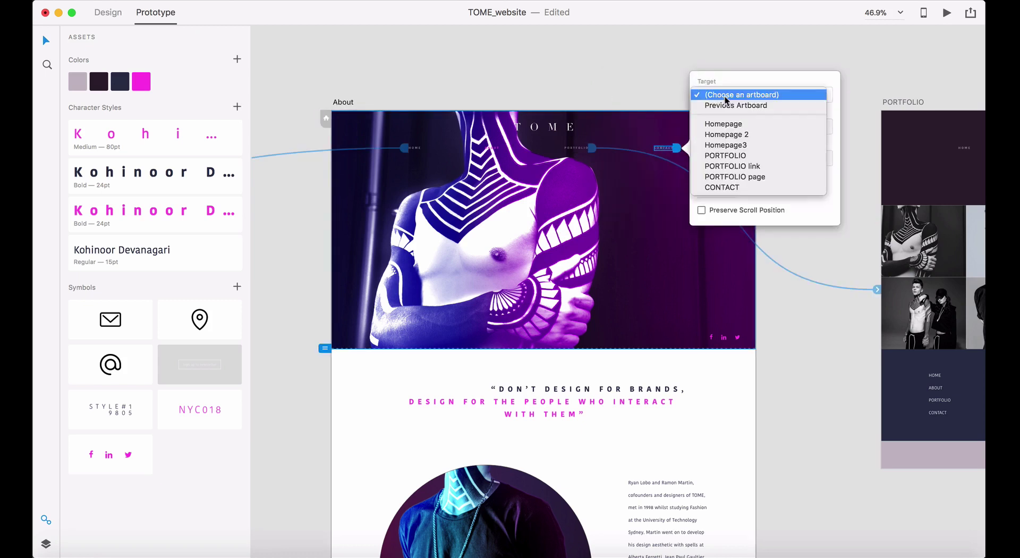
{"action": "left_click", "coordinate": [725, 188]}
{"action": "left_click", "coordinate": [816, 394]}
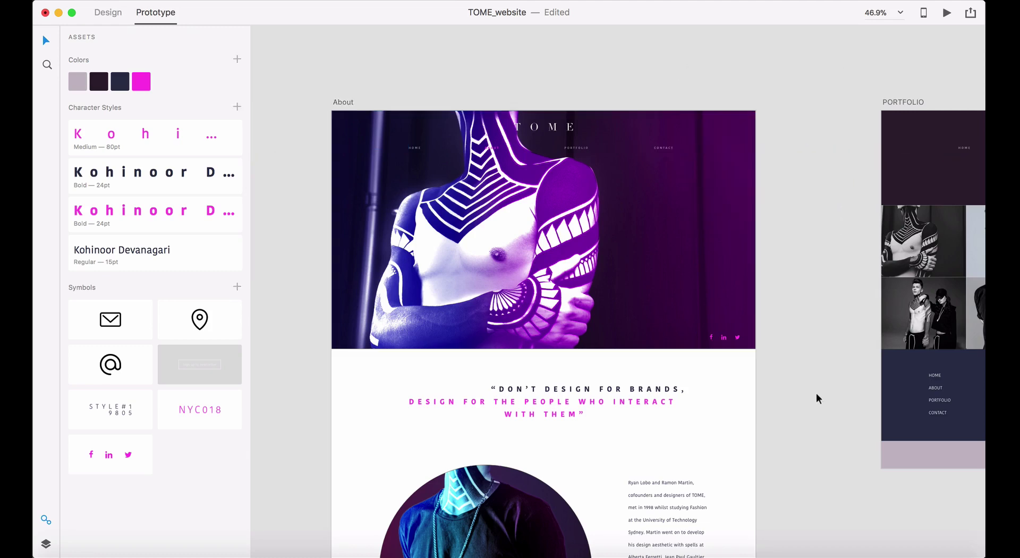
- Link the PORTFOLIO artboard's HOME navigation link to the Homepage artboard
{"action": "scroll", "coordinate": [816, 393], "scroll_direction": "right", "scroll_amount": 10}
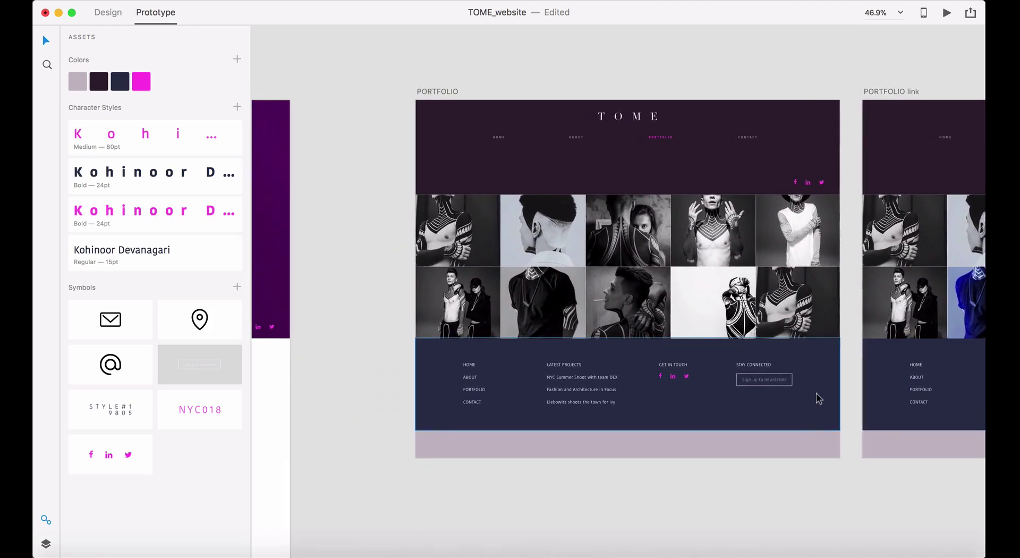
{"action": "left_click", "coordinate": [514, 138]}
{"action": "left_click", "coordinate": [523, 139]}
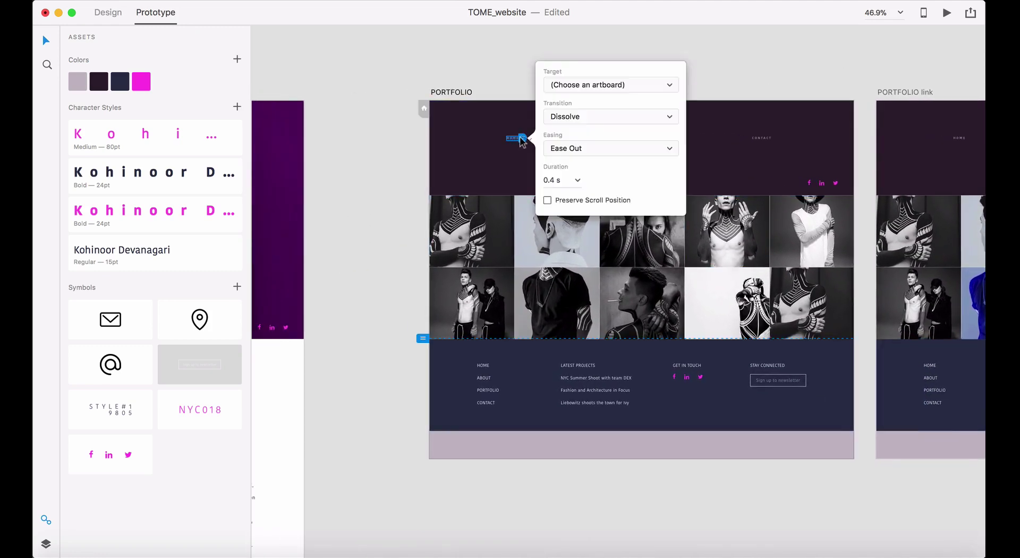
{"action": "left_click", "coordinate": [573, 86]}
{"action": "left_click", "coordinate": [579, 110]}
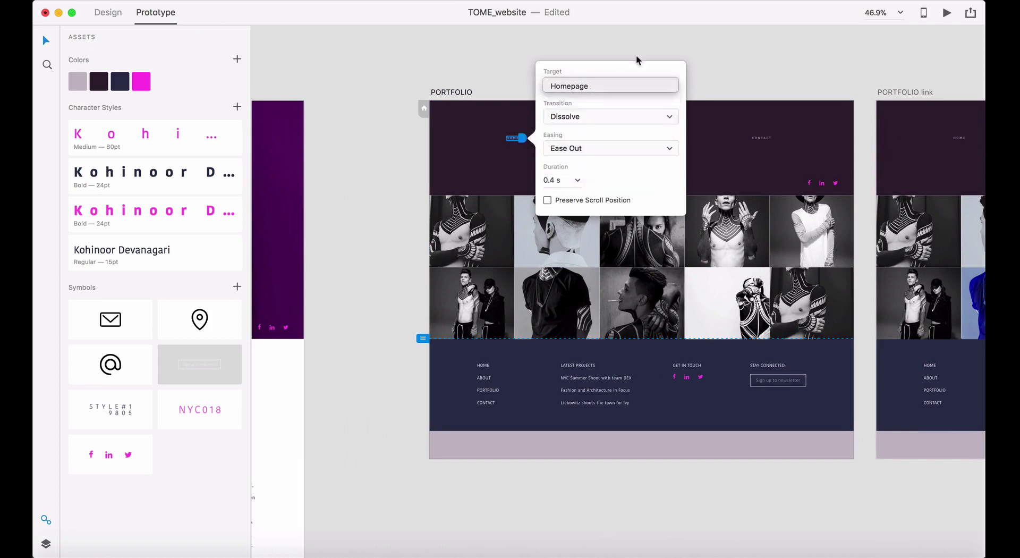
{"action": "left_click", "coordinate": [667, 59]}
- Link the PORTFOLIO artboard's ABOUT navigation link to the About artboard
{"action": "left_click", "coordinate": [591, 138]}
{"action": "left_click", "coordinate": [600, 139]}
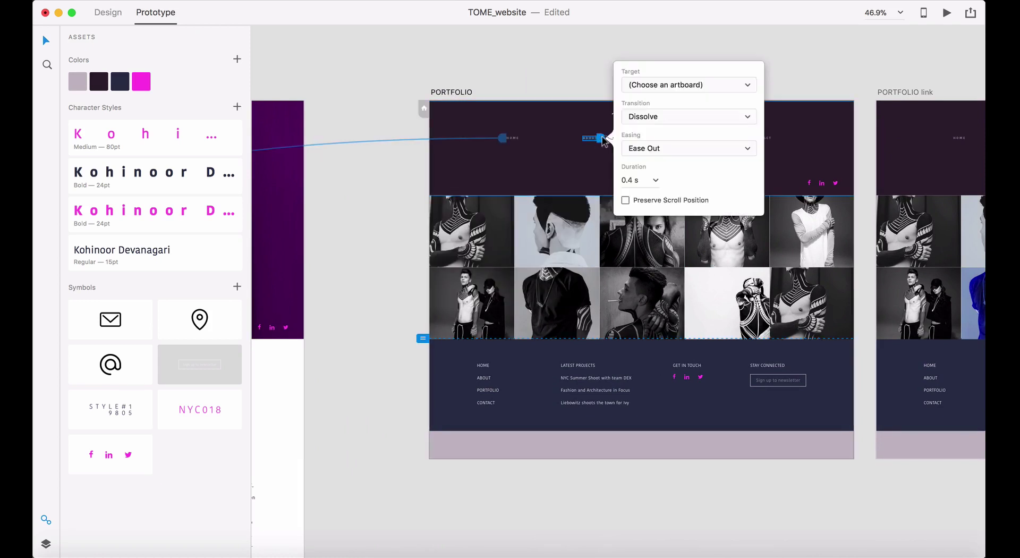
{"action": "left_click", "coordinate": [657, 86]}
{"action": "left_click", "coordinate": [664, 143]}
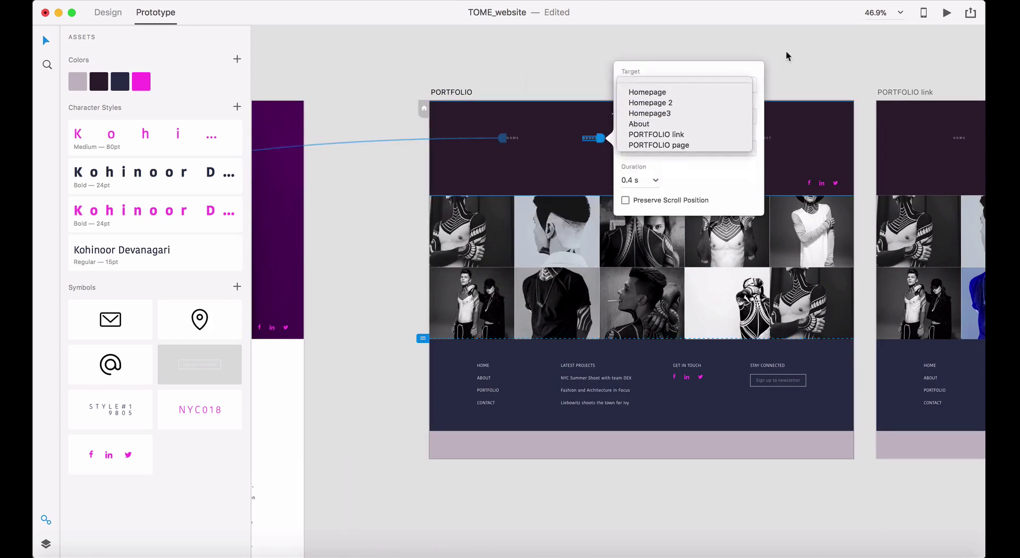
{"action": "left_click", "coordinate": [784, 53]}
- Link the PORTFOLIO artboard's CONTACT navigation link to the CONTACT artboard
{"action": "left_click", "coordinate": [768, 139]}
{"action": "left_click", "coordinate": [775, 138]}
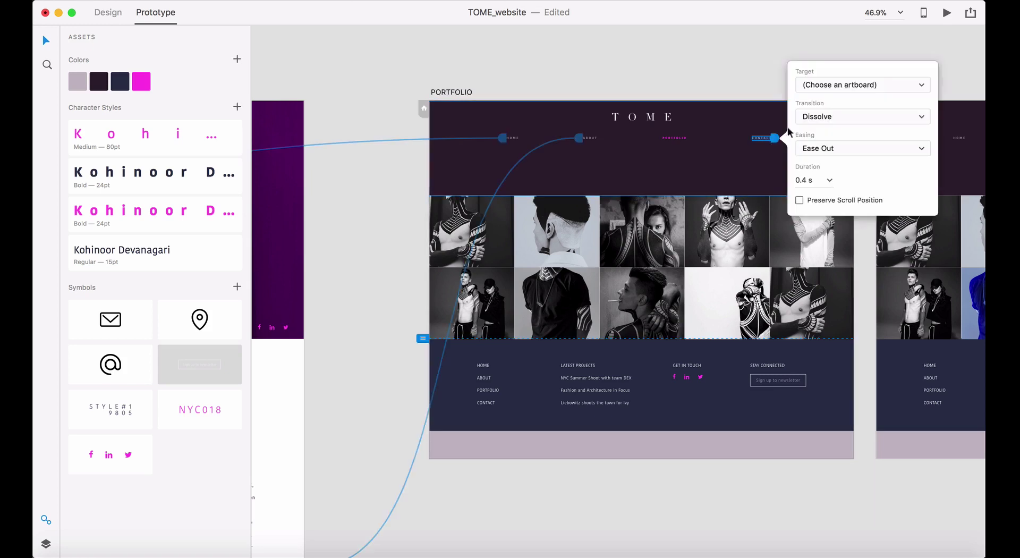
{"action": "left_click", "coordinate": [813, 83]}
{"action": "left_click", "coordinate": [829, 175]}
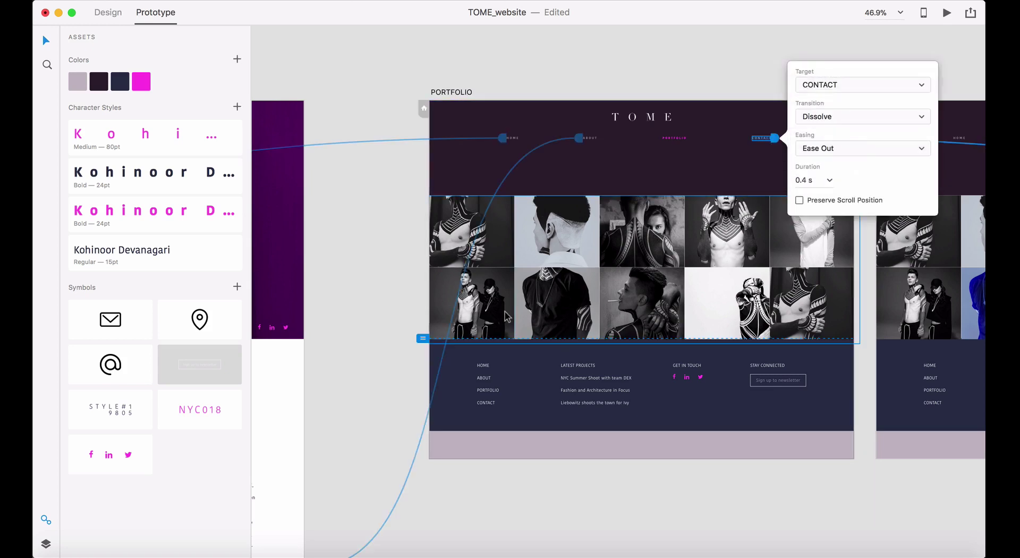
- Link the PORTFOLIO artboard's black T-shirt photo in the second gallery row to the PORTFOLIO link artboard
{"action": "left_click", "coordinate": [546, 303]}
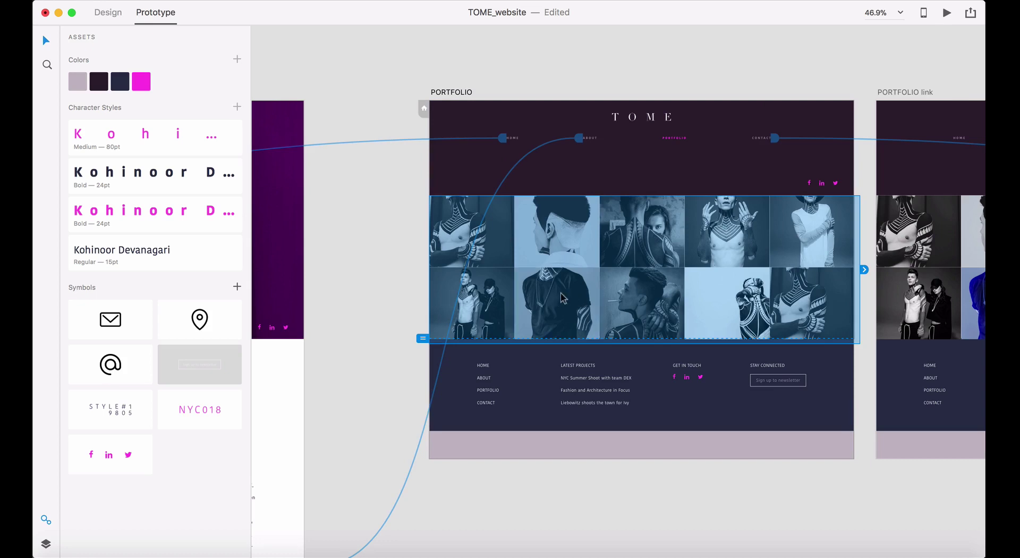
{"action": "double_click", "coordinate": [562, 304]}
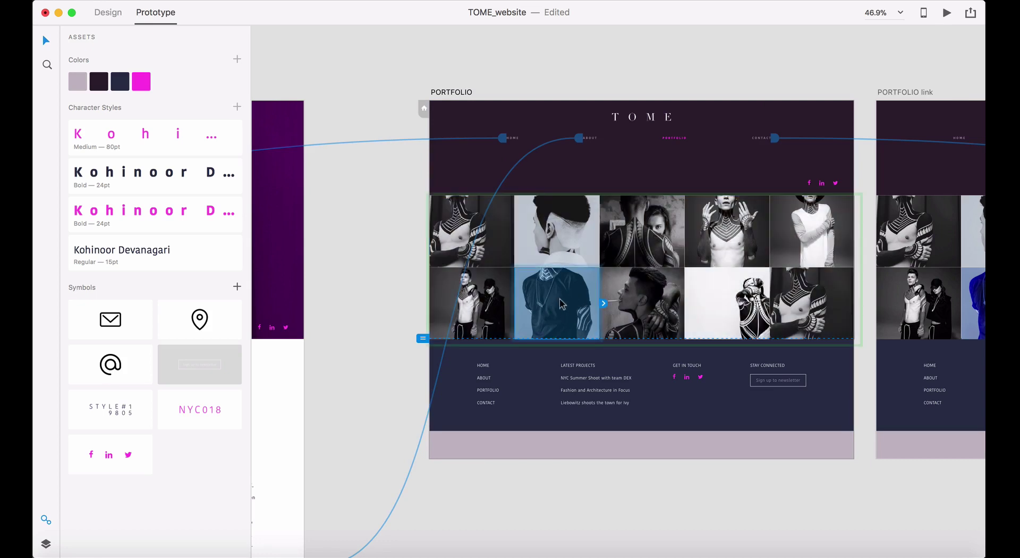
{"action": "left_click", "coordinate": [604, 304]}
{"action": "left_click", "coordinate": [688, 250]}
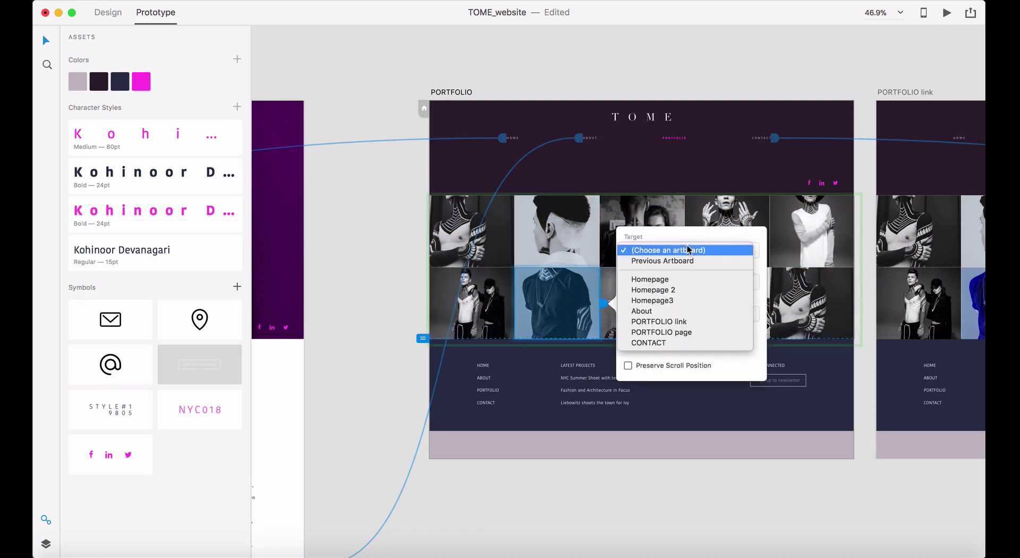
{"action": "left_click", "coordinate": [688, 322]}
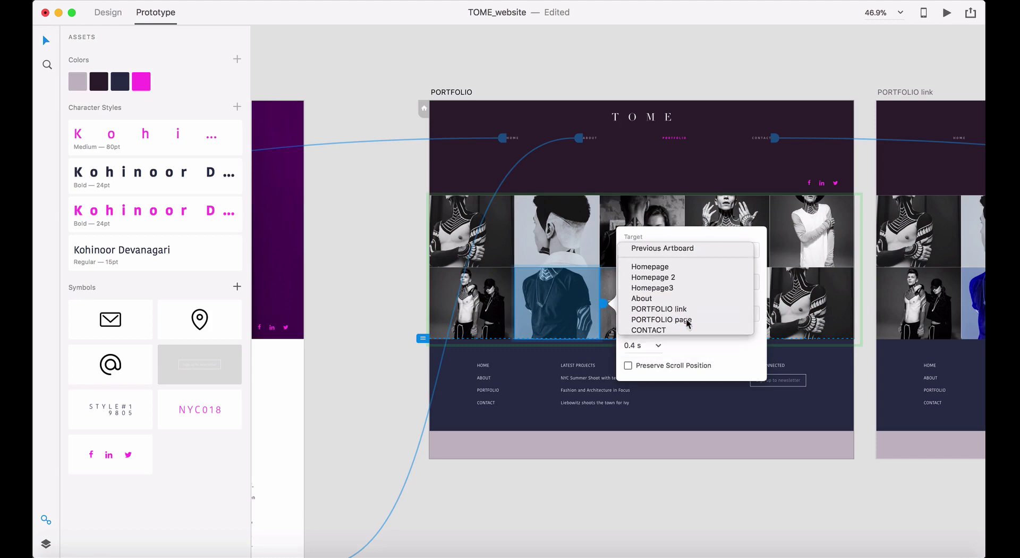
{"action": "left_click", "coordinate": [872, 78]}
- Link the blue-tinted T-shirt photo on the PORTFOLIO link artboard to the PORTFOLIO page artboard
{"action": "scroll", "coordinate": [872, 78], "scroll_direction": "right", "scroll_amount": 8}
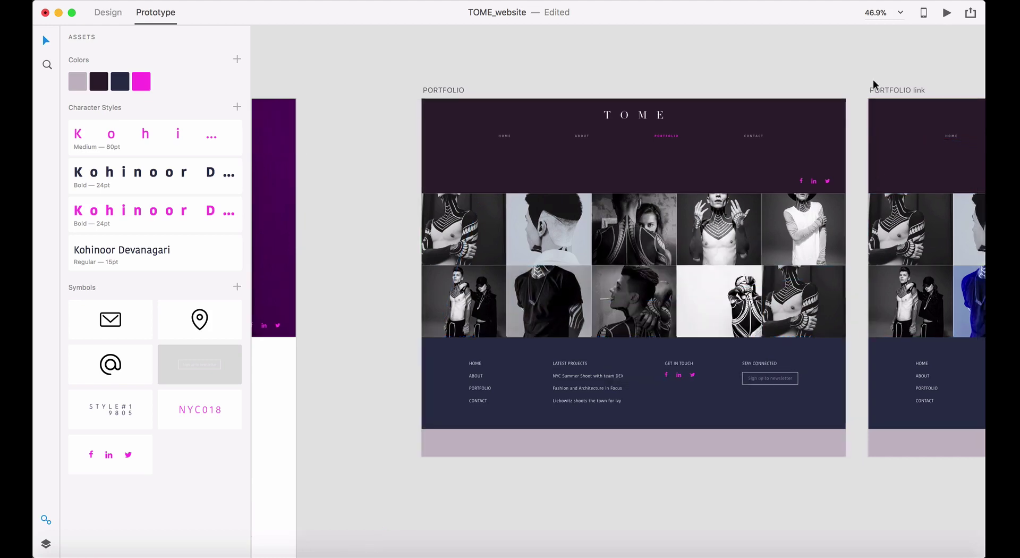
{"action": "scroll", "coordinate": [873, 79], "scroll_direction": "up", "scroll_amount": 1}
{"action": "left_click", "coordinate": [544, 370]}
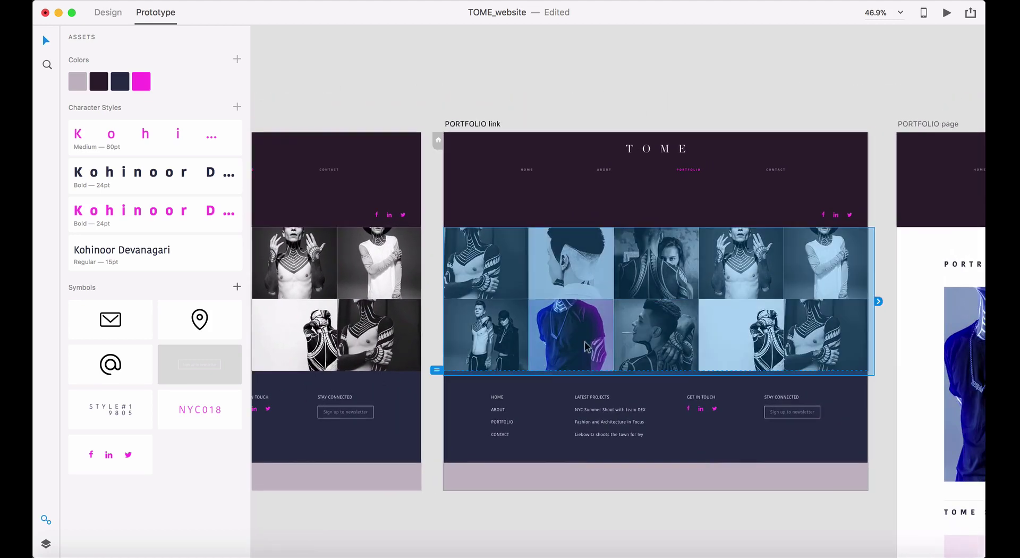
{"action": "double_click", "coordinate": [586, 346]}
{"action": "left_click", "coordinate": [619, 336]}
{"action": "left_click", "coordinate": [682, 280]}
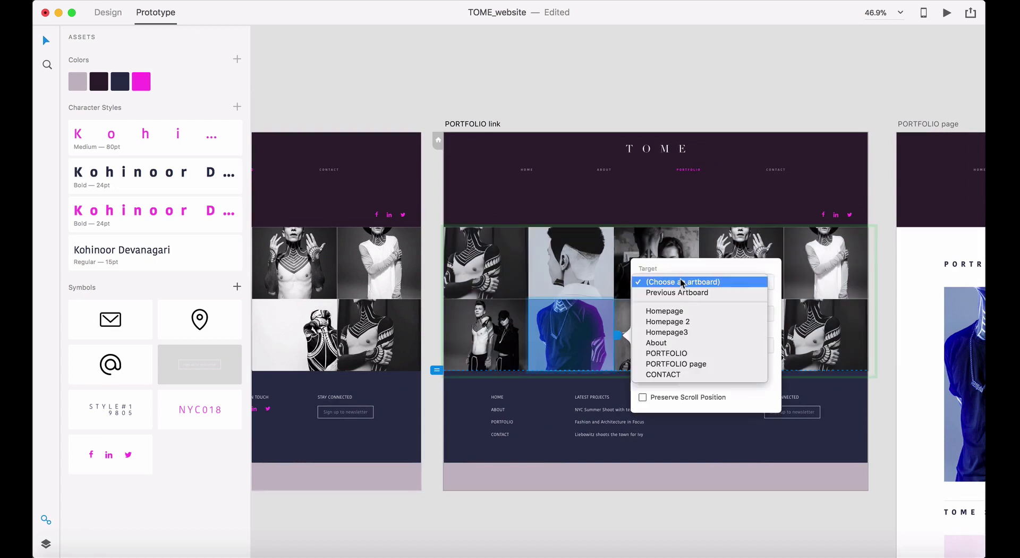
{"action": "left_click", "coordinate": [694, 363]}
- Link the PORTFOLIO page artboard's CONTACT navigation link to the CONTACT artboard
{"action": "scroll", "coordinate": [935, 337], "scroll_direction": "right", "scroll_amount": 10}
{"action": "scroll", "coordinate": [935, 336], "scroll_direction": "down", "scroll_amount": 1}
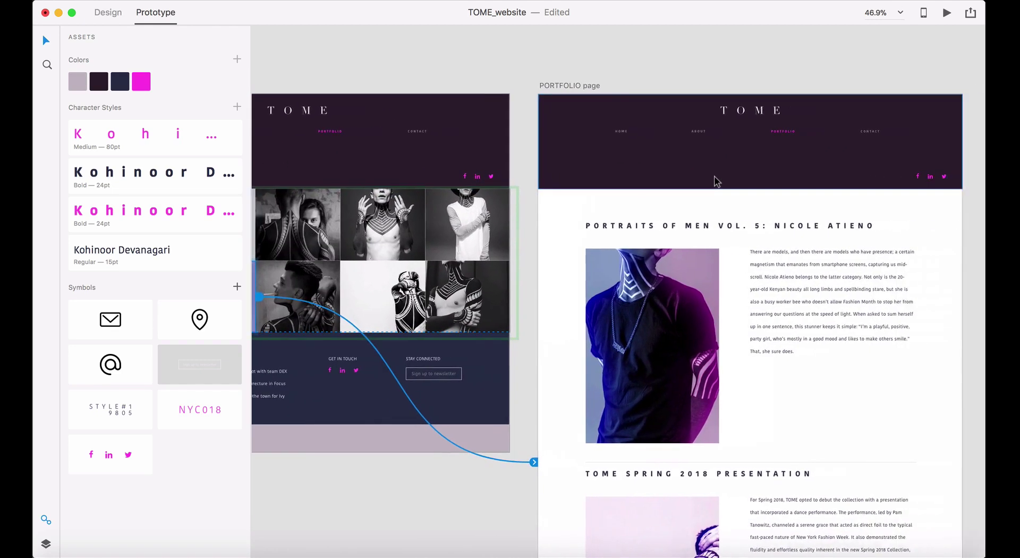
{"action": "scroll", "coordinate": [716, 180], "scroll_direction": "right", "scroll_amount": 5}
{"action": "scroll", "coordinate": [716, 180], "scroll_direction": "up", "scroll_amount": 1}
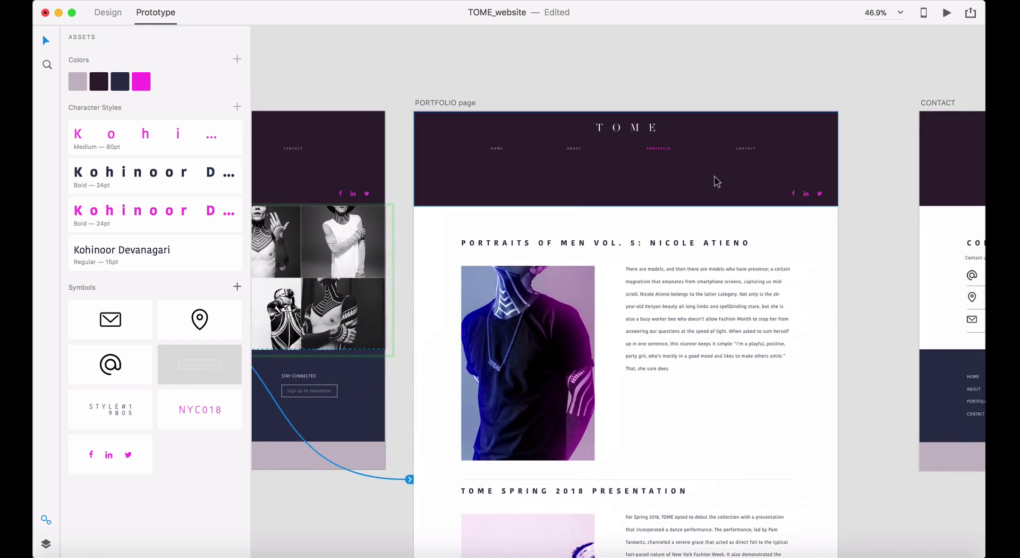
{"action": "left_click", "coordinate": [742, 149]}
{"action": "left_click", "coordinate": [755, 151]}
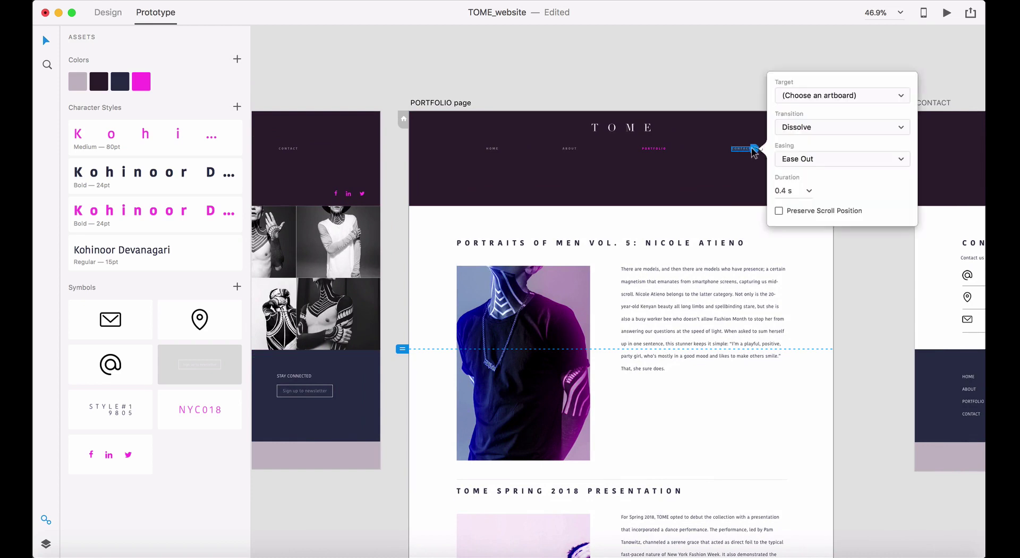
{"action": "left_click", "coordinate": [805, 98]}
{"action": "left_click", "coordinate": [812, 189]}
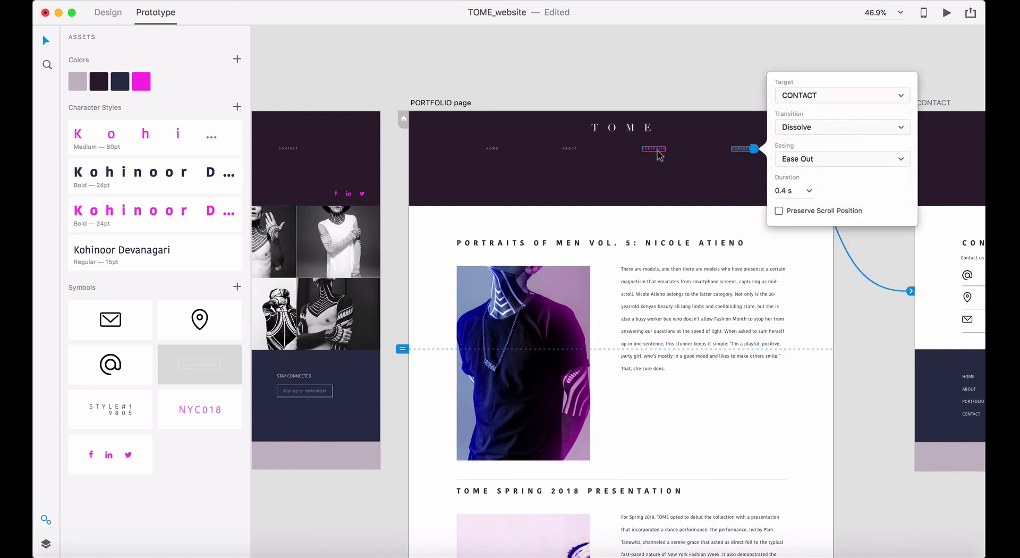
- Link the PORTFOLIO page artboard's ABOUT navigation link to the About artboard
{"action": "left_click", "coordinate": [570, 149]}
{"action": "left_click", "coordinate": [581, 149]}
{"action": "left_click", "coordinate": [672, 98]}
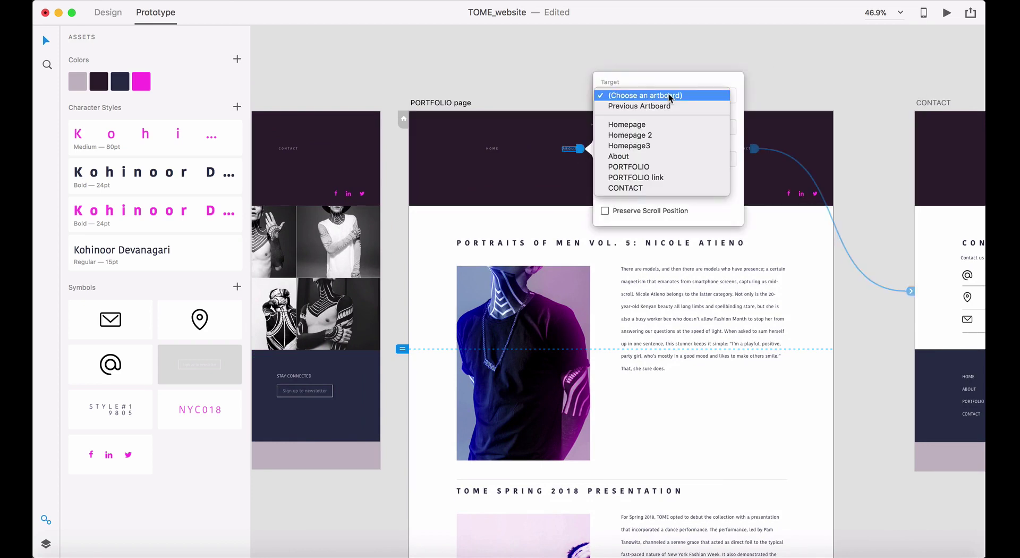
{"action": "left_click", "coordinate": [663, 156]}
- Link the PORTFOLIO page artboard's HOME navigation link to the Homepage artboard
{"action": "left_click", "coordinate": [496, 149]}
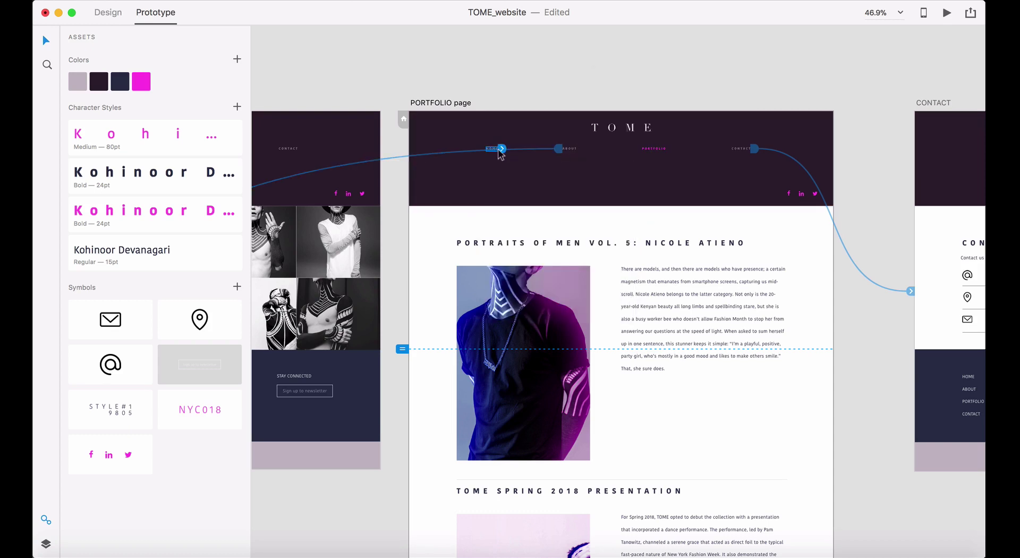
{"action": "left_click", "coordinate": [502, 148]}
{"action": "left_click", "coordinate": [583, 99]}
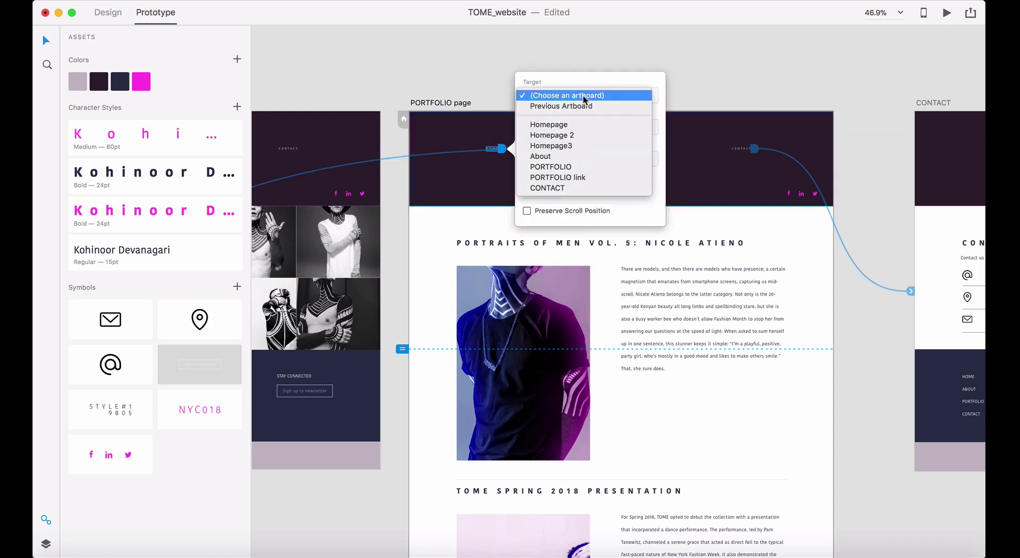
{"action": "left_click", "coordinate": [585, 123]}
{"action": "left_click", "coordinate": [719, 85]}
- Link the PORTFOLIO page artboard's PORTFOLIO navigation link to the PORTFOLIO artboard
{"action": "left_click", "coordinate": [657, 149]}
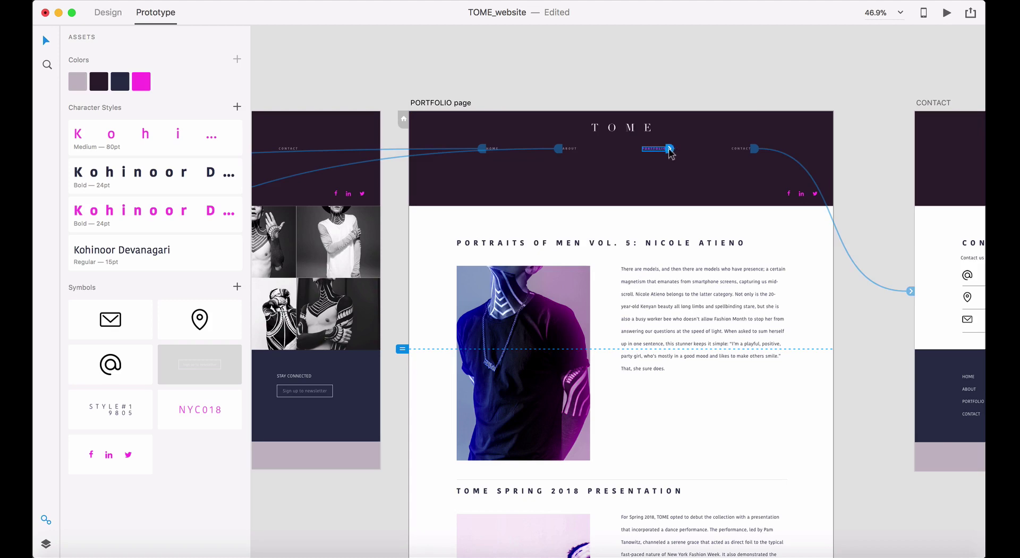
{"action": "left_click", "coordinate": [670, 149]}
{"action": "left_click", "coordinate": [738, 95]}
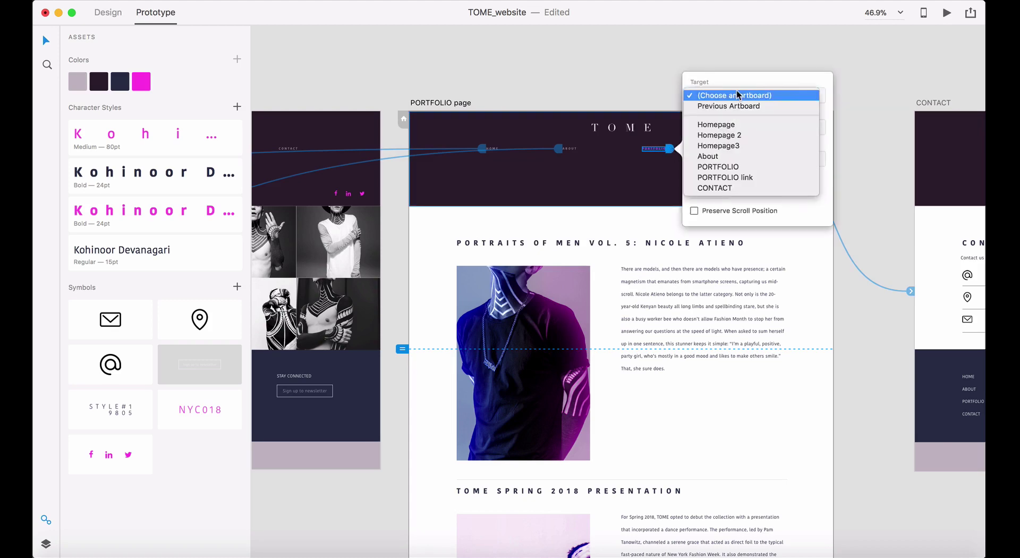
{"action": "left_click", "coordinate": [747, 167]}
- Link the CONTACT artboard's HOME navigation link to the Homepage artboard
{"action": "scroll", "coordinate": [799, 396], "scroll_direction": "down", "scroll_amount": 5}
{"action": "scroll", "coordinate": [798, 397], "scroll_direction": "right", "scroll_amount": 10}
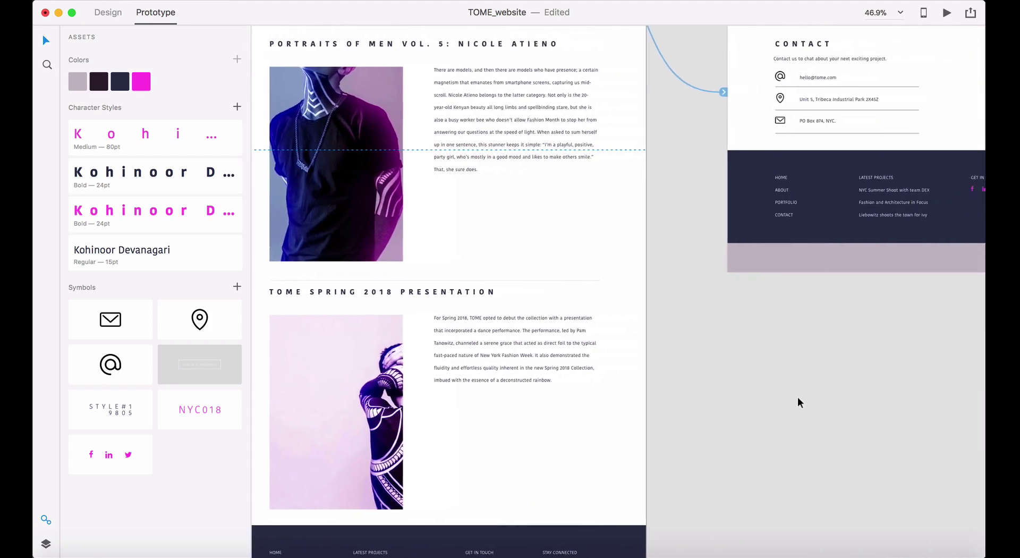
{"action": "scroll", "coordinate": [798, 399], "scroll_direction": "up", "scroll_amount": 4}
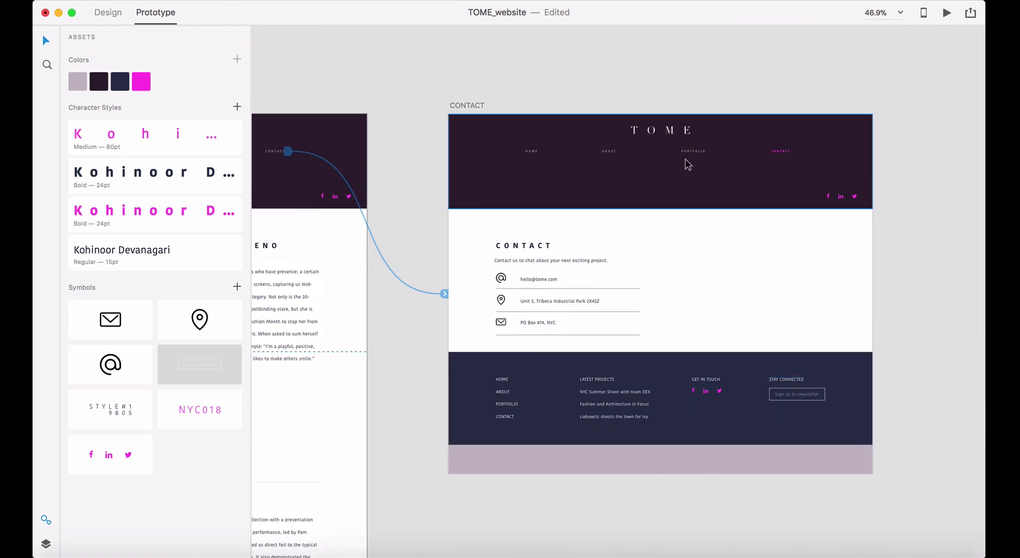
{"action": "left_click", "coordinate": [531, 152]}
{"action": "left_click", "coordinate": [541, 153]}
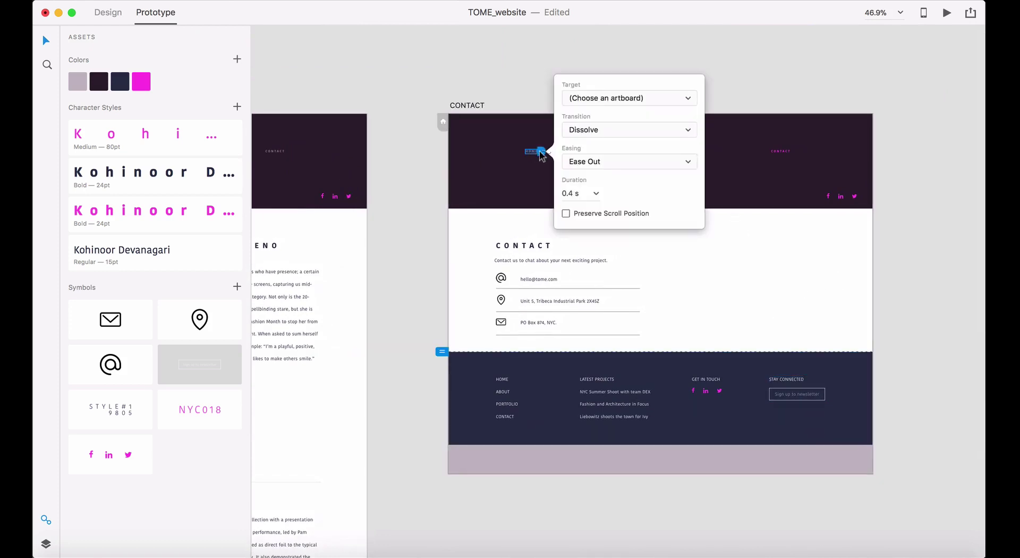
{"action": "left_click", "coordinate": [604, 99]}
{"action": "left_click", "coordinate": [590, 127]}
{"action": "left_click", "coordinate": [654, 100]}
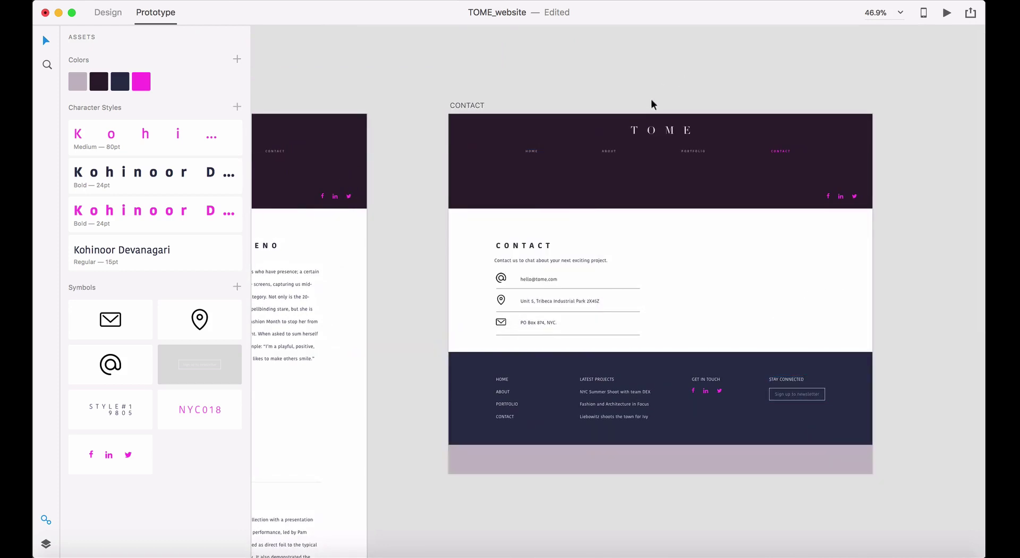
- Link the CONTACT artboard's ABOUT navigation link to the About artboard
{"action": "left_click", "coordinate": [609, 151]}
{"action": "left_click", "coordinate": [620, 152]}
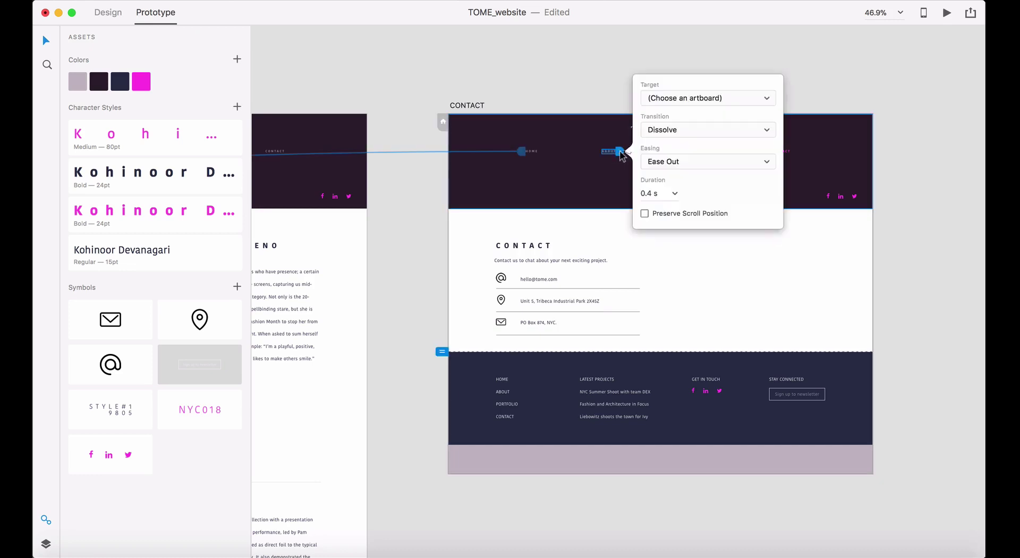
{"action": "left_click", "coordinate": [673, 99]}
{"action": "left_click", "coordinate": [685, 157]}
{"action": "left_click", "coordinate": [755, 61]}
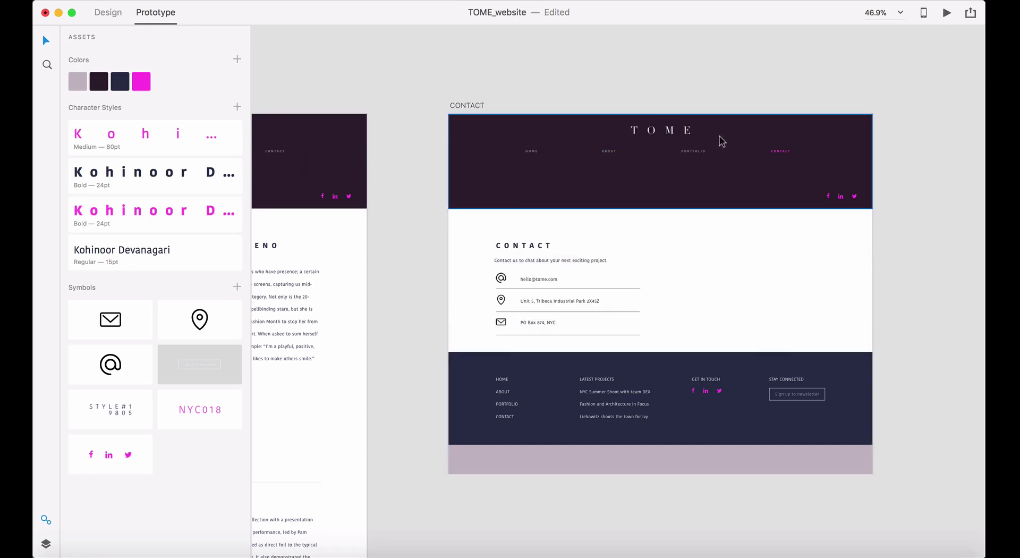
- Link the CONTACT artboard's PORTFOLIO navigation link to the PORTFOLIO artboard
{"action": "left_click", "coordinate": [693, 152]}
{"action": "left_click", "coordinate": [709, 152]}
{"action": "left_click", "coordinate": [761, 100]}
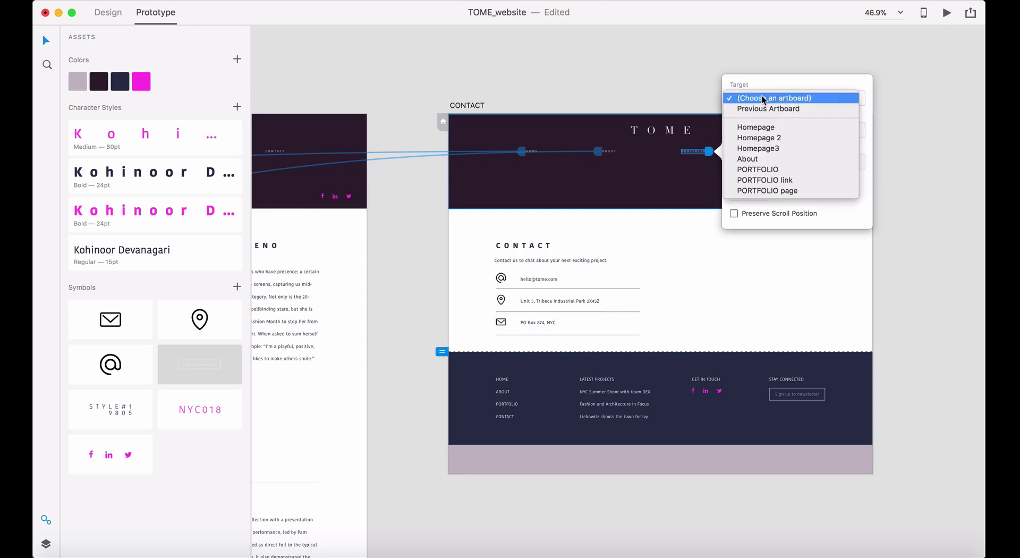
{"action": "left_click", "coordinate": [773, 169]}
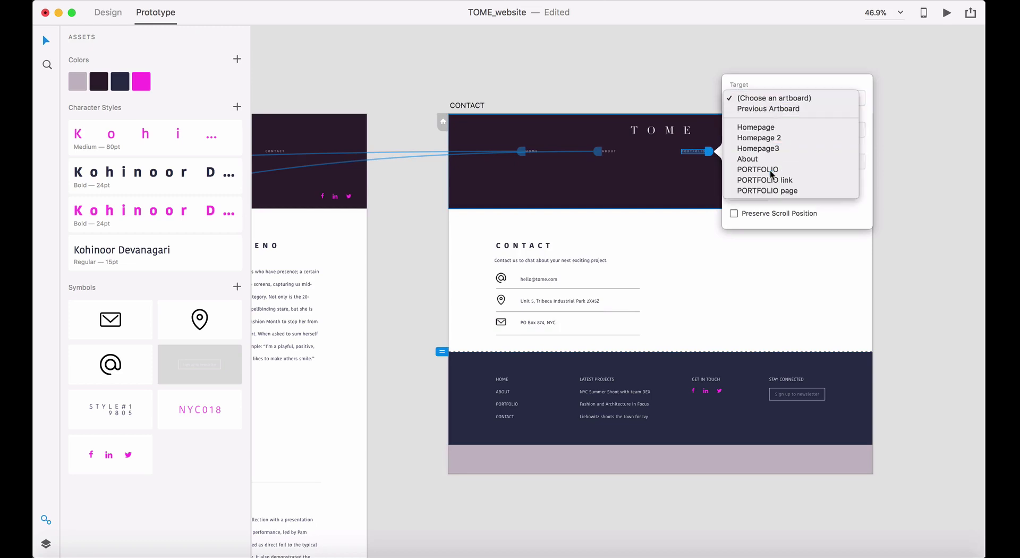
{"action": "left_click", "coordinate": [610, 85]}
{"action": "left_click", "coordinate": [665, 129]}
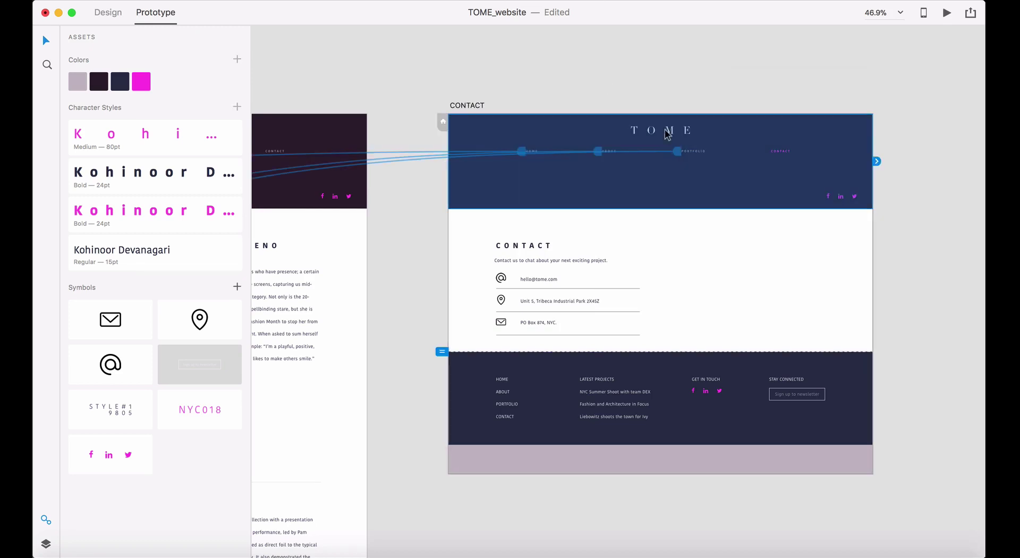
{"action": "left_click", "coordinate": [723, 76]}
- Set the Homepage 2 artboard as the prototype's home screen
{"action": "key", "text": "super+0"}
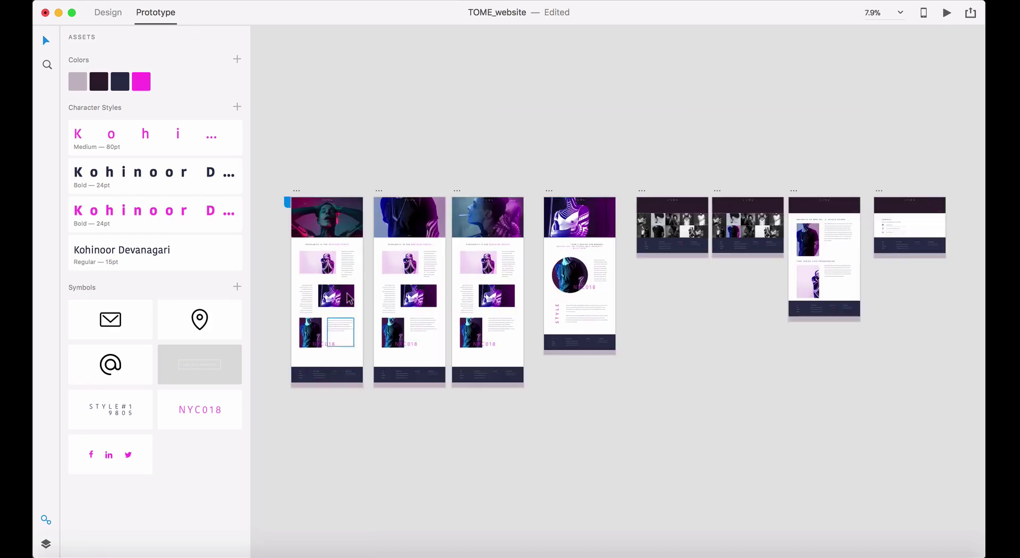
{"action": "key", "text": "z"}
{"action": "left_click_drag", "start_coordinate": [276, 187], "coordinate": [390, 252]}
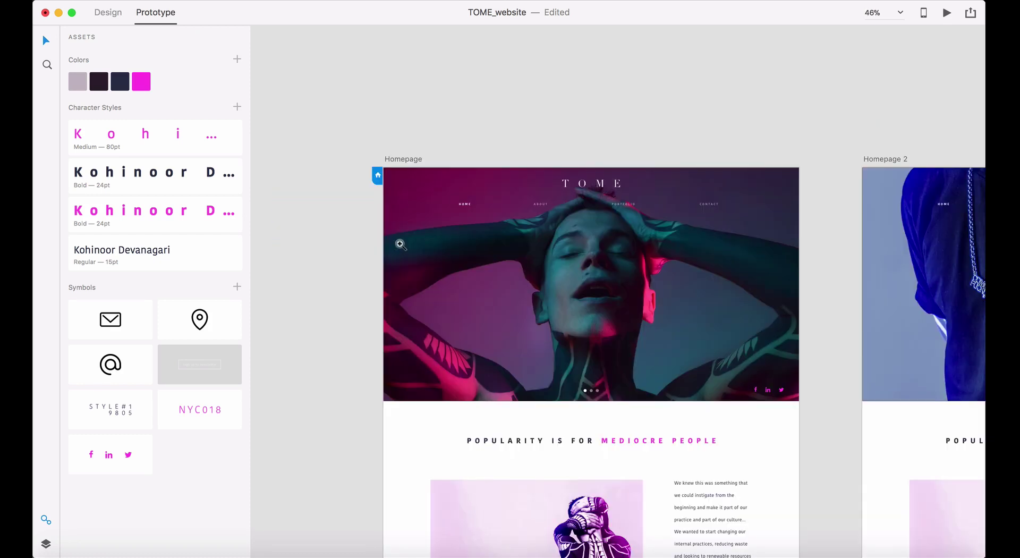
{"action": "left_click", "coordinate": [889, 219]}
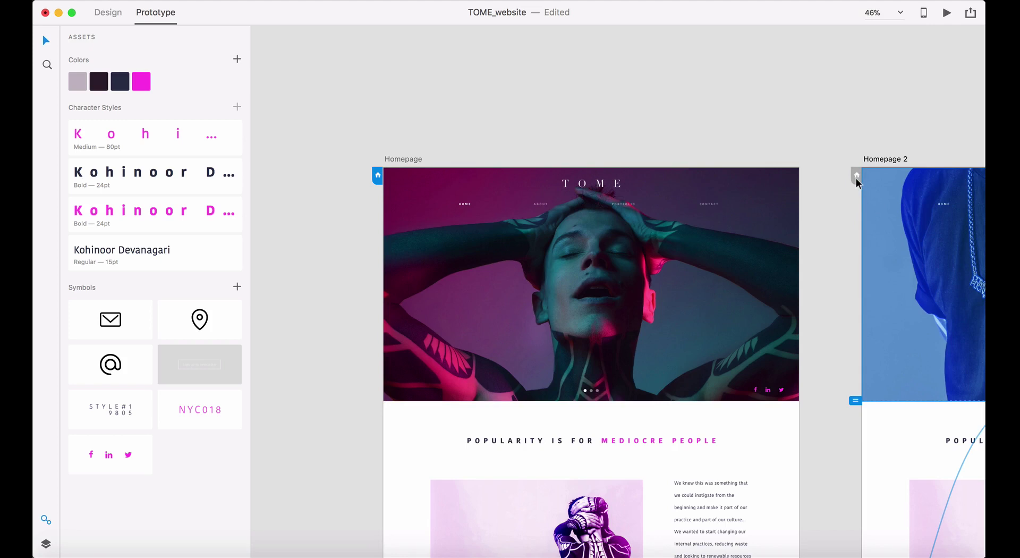
{"action": "left_click", "coordinate": [856, 177]}
- Set the Homepage artboard as the prototype's home screen and save the document
{"action": "left_click", "coordinate": [412, 160]}
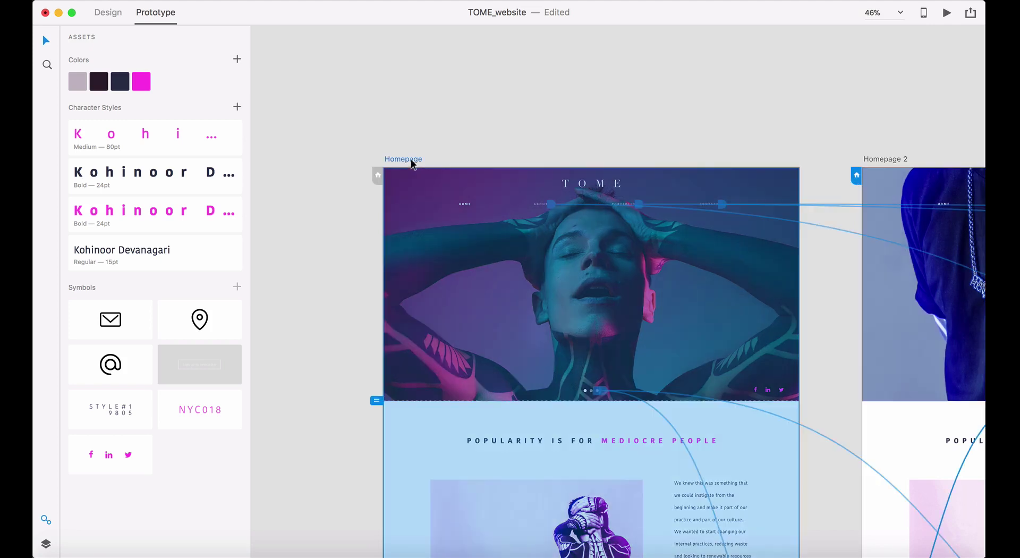
{"action": "left_click", "coordinate": [377, 176]}
{"action": "key", "text": "super+s"}
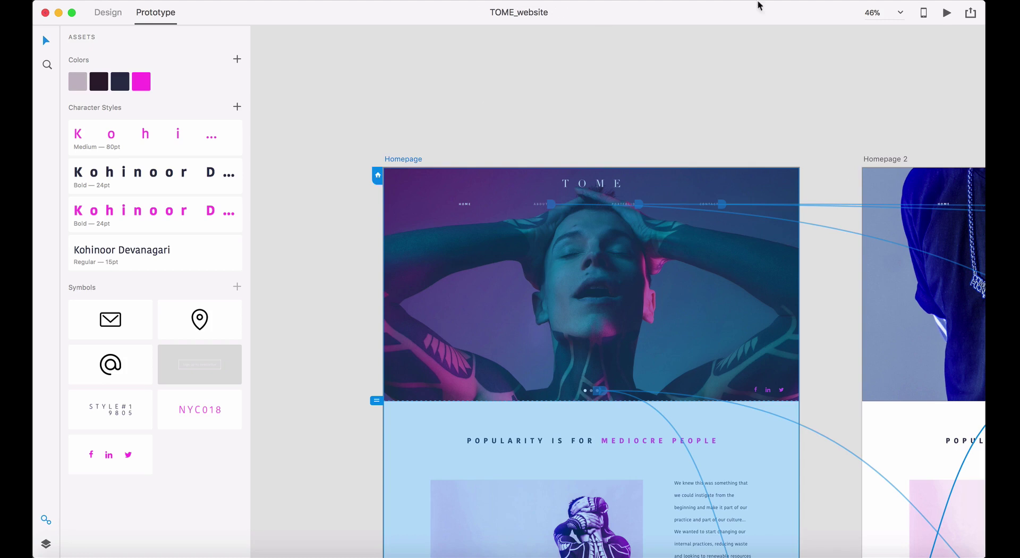
- Preview the prototype, look through the Homepage down to its footer, and test the hero slider's second dot
{"action": "left_click", "coordinate": [944, 16]}
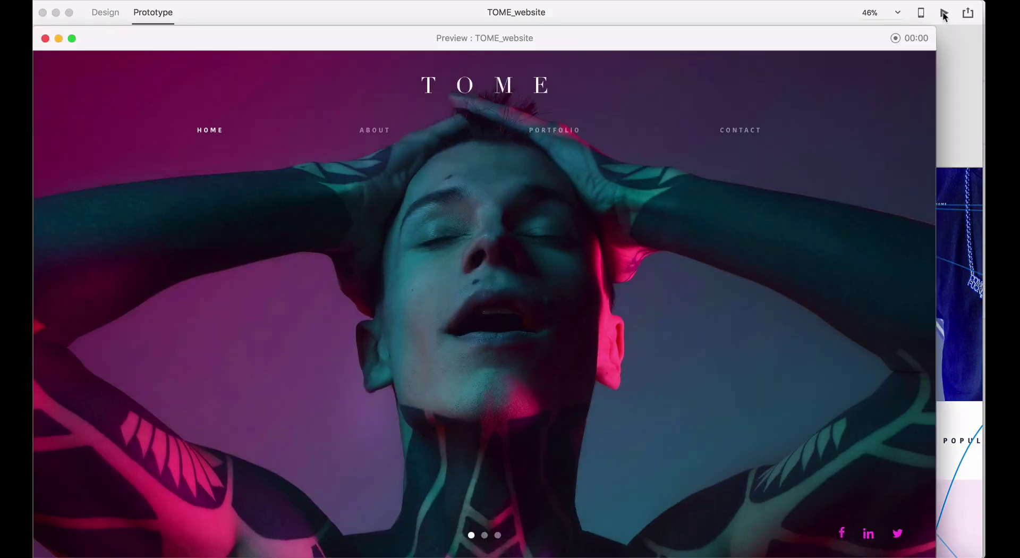
{"action": "scroll", "coordinate": [579, 425], "scroll_direction": "down", "scroll_amount": 15}
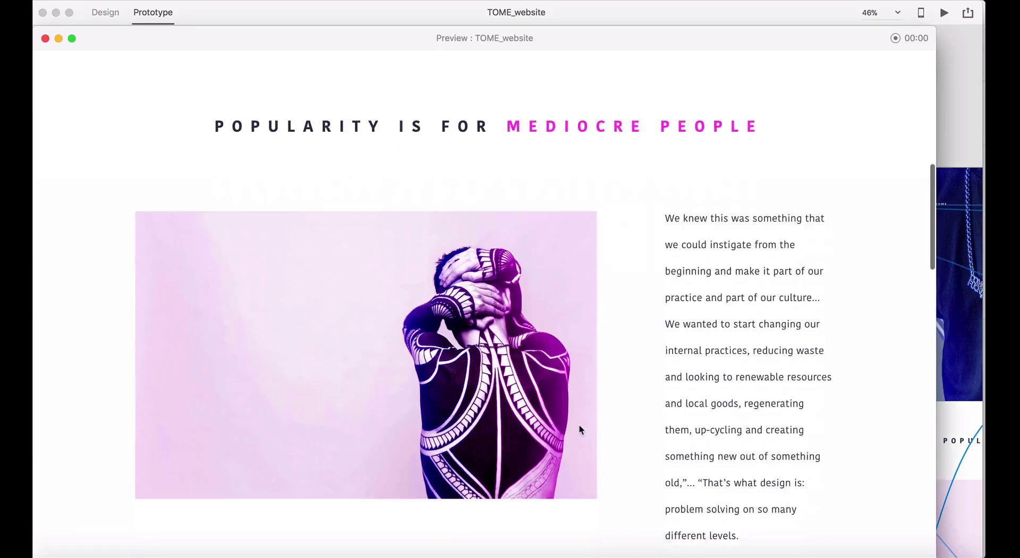
{"action": "scroll", "coordinate": [579, 425], "scroll_direction": "down", "scroll_amount": 10}
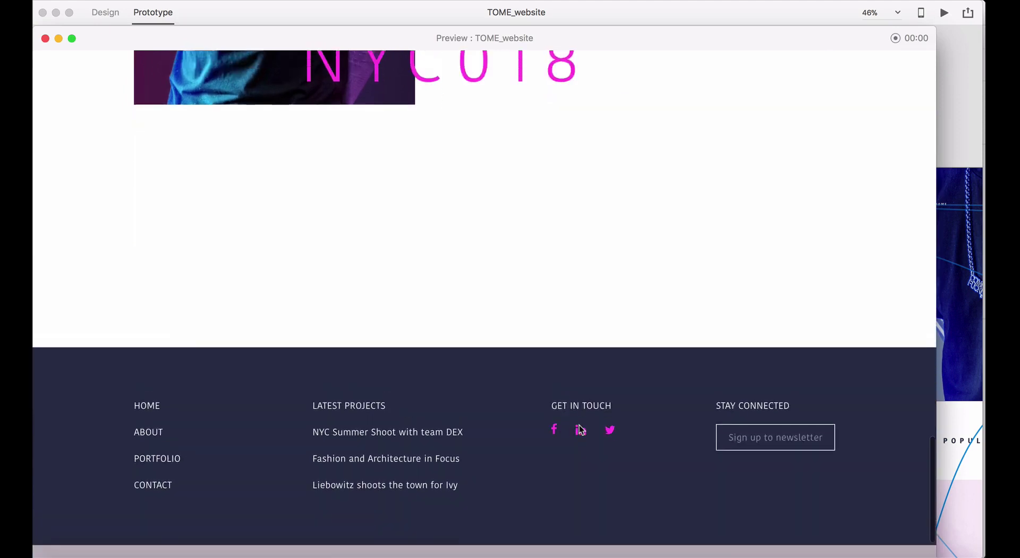
{"action": "scroll", "coordinate": [579, 425], "scroll_direction": "up", "scroll_amount": 8}
{"action": "scroll", "coordinate": [579, 425], "scroll_direction": "up", "scroll_amount": 15}
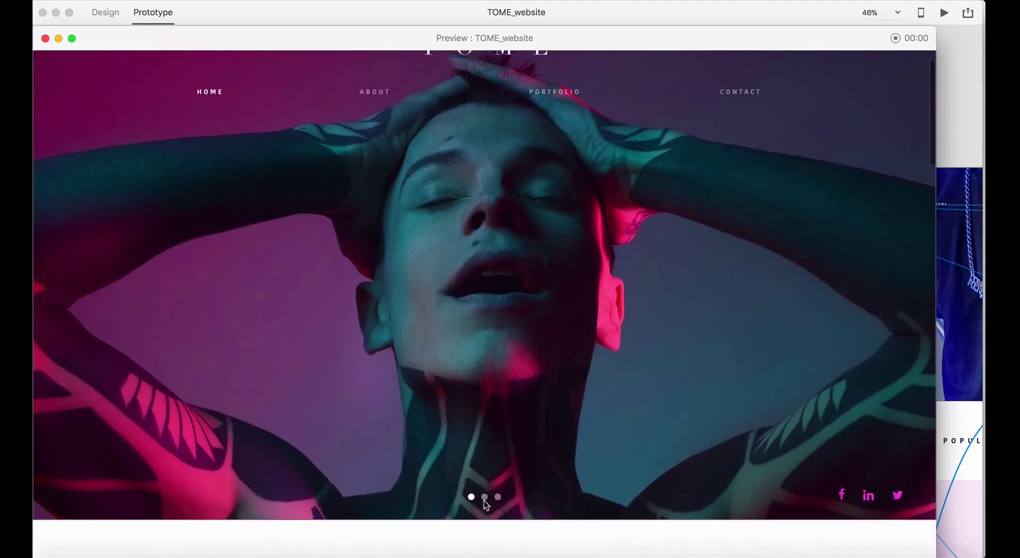
{"action": "left_click", "coordinate": [486, 496]}
{"action": "scroll", "coordinate": [486, 496], "scroll_direction": "up", "scroll_amount": 1}
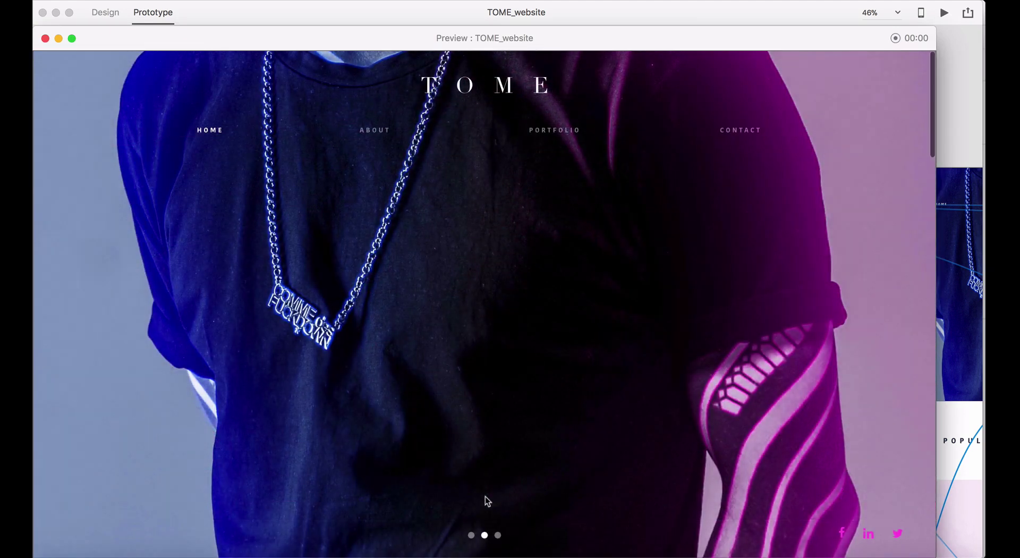
- Test the hero slider's third dot and the ABOUT link in the preview, and look through the ABOUT page down to its footer
{"action": "left_click", "coordinate": [499, 536]}
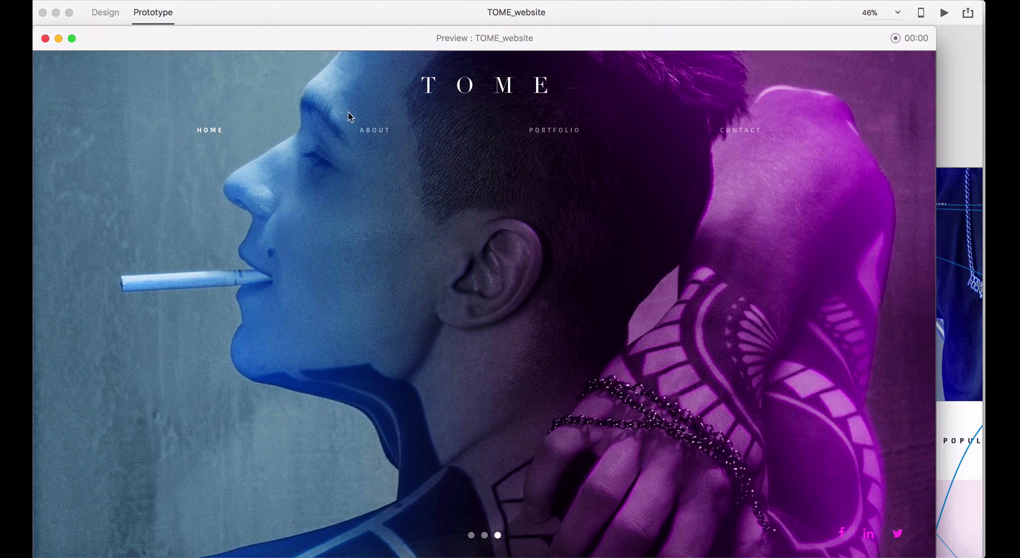
{"action": "left_click", "coordinate": [379, 133]}
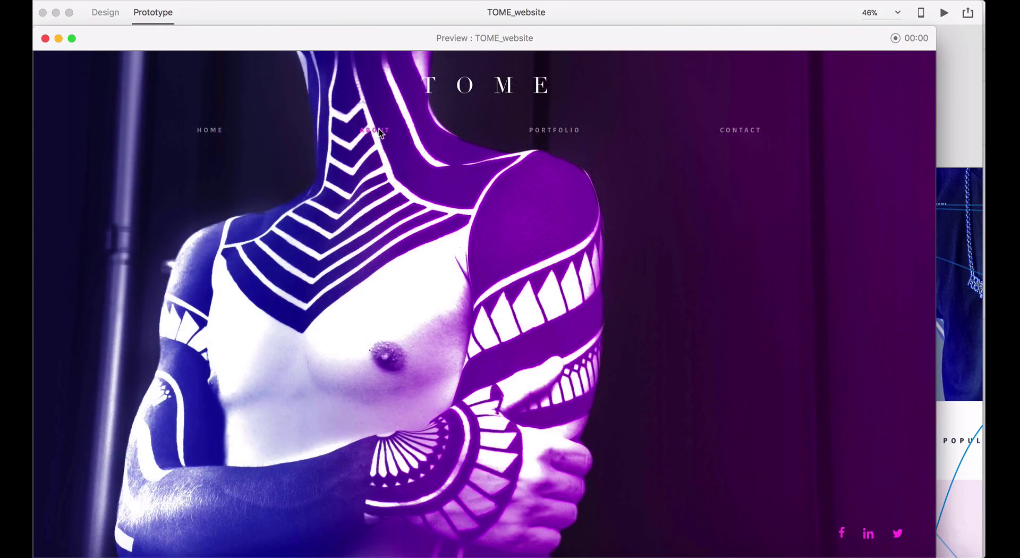
{"action": "scroll", "coordinate": [536, 420], "scroll_direction": "down", "scroll_amount": 15}
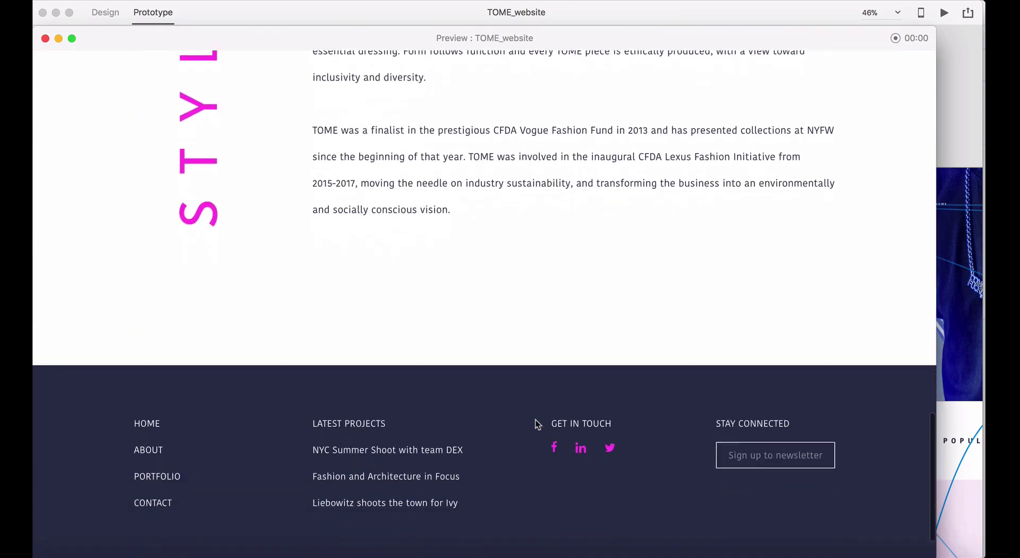
{"action": "scroll", "coordinate": [535, 420], "scroll_direction": "up", "scroll_amount": 5}
{"action": "scroll", "coordinate": [535, 419], "scroll_direction": "up", "scroll_amount": 10}
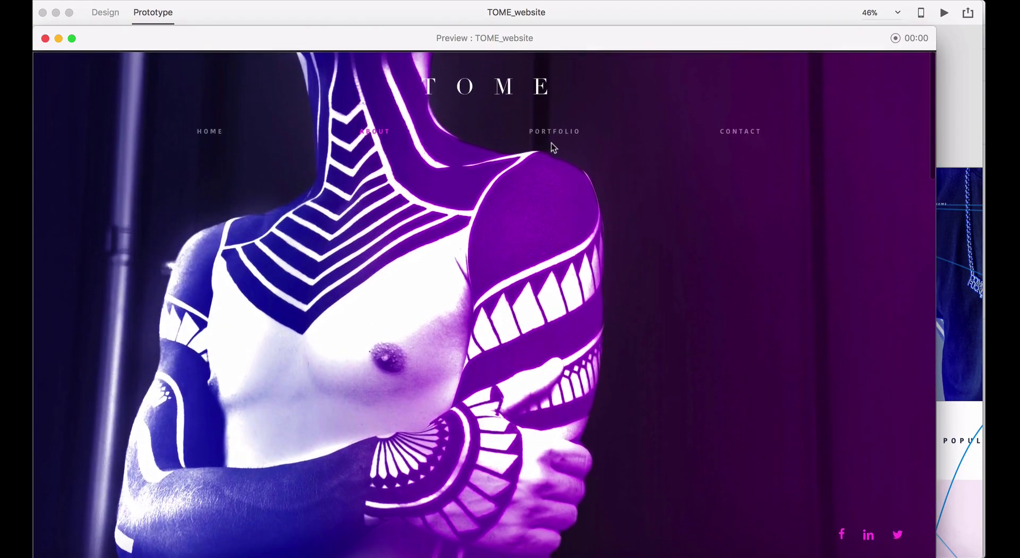
- Test the PORTFOLIO link and the black T-shirt photo in the preview, and look through the linked article page
{"action": "left_click", "coordinate": [551, 138]}
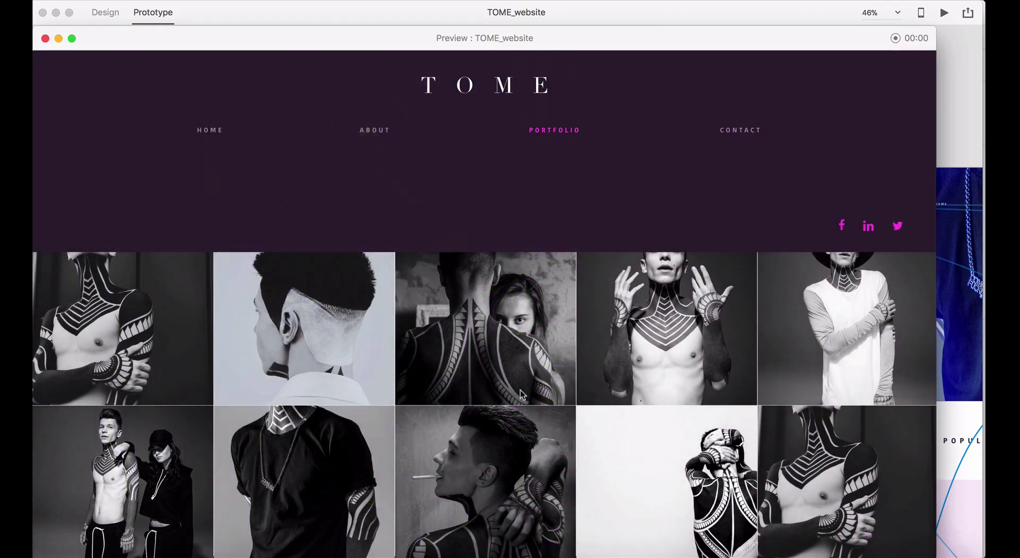
{"action": "left_click", "coordinate": [328, 453]}
{"action": "scroll", "coordinate": [328, 450], "scroll_direction": "down", "scroll_amount": 15}
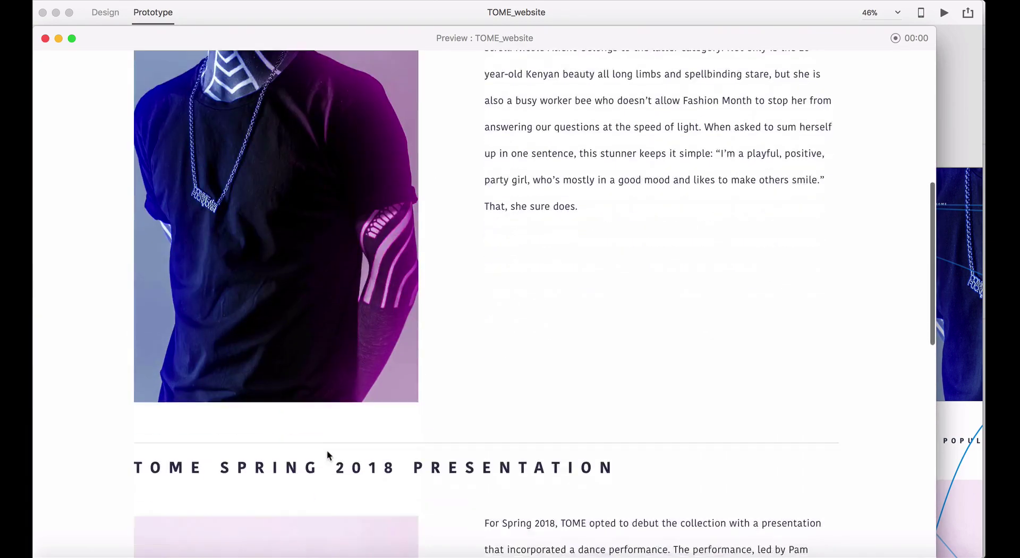
{"action": "scroll", "coordinate": [328, 451], "scroll_direction": "up", "scroll_amount": 15}
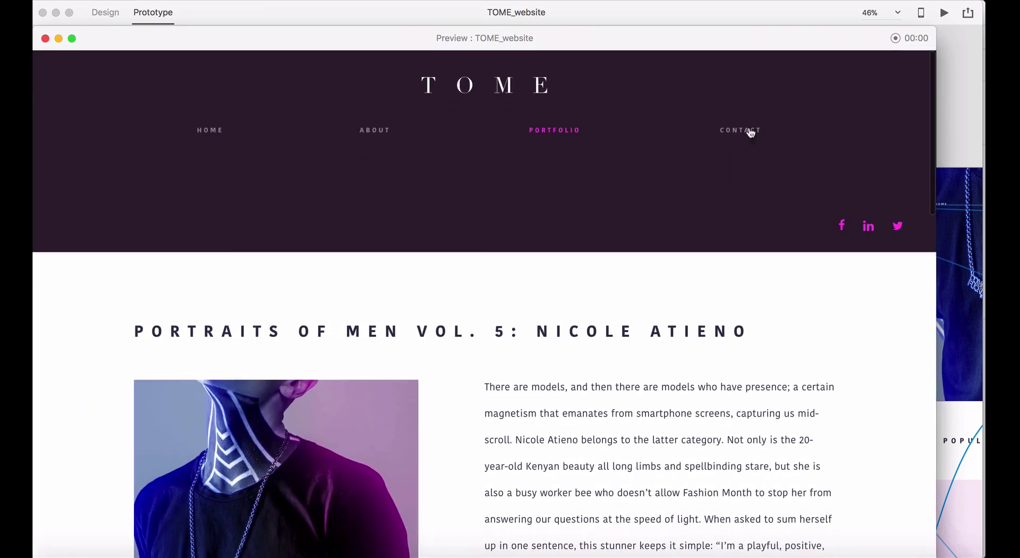
- Test the CONTACT link, look through the CONTACT page down to its footer, and close the preview
{"action": "left_click", "coordinate": [739, 132]}
{"action": "scroll", "coordinate": [567, 405], "scroll_direction": "down", "scroll_amount": 5}
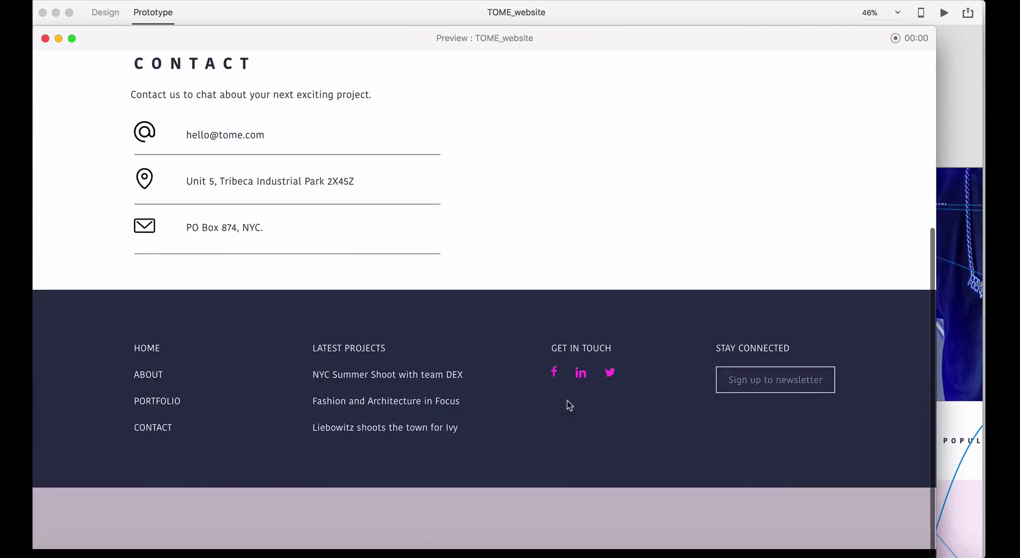
{"action": "scroll", "coordinate": [568, 400], "scroll_direction": "up", "scroll_amount": 5}
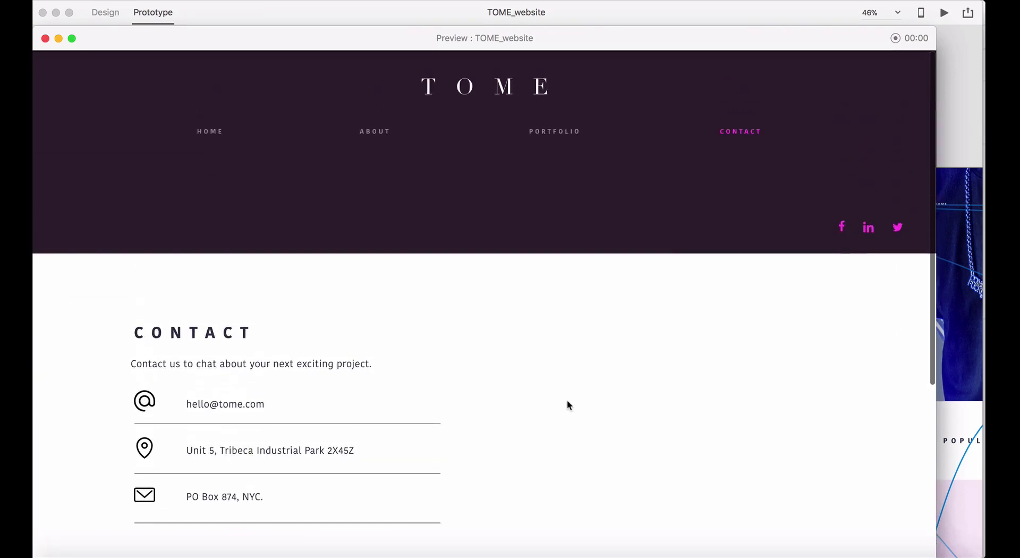
{"action": "left_click", "coordinate": [46, 39]}
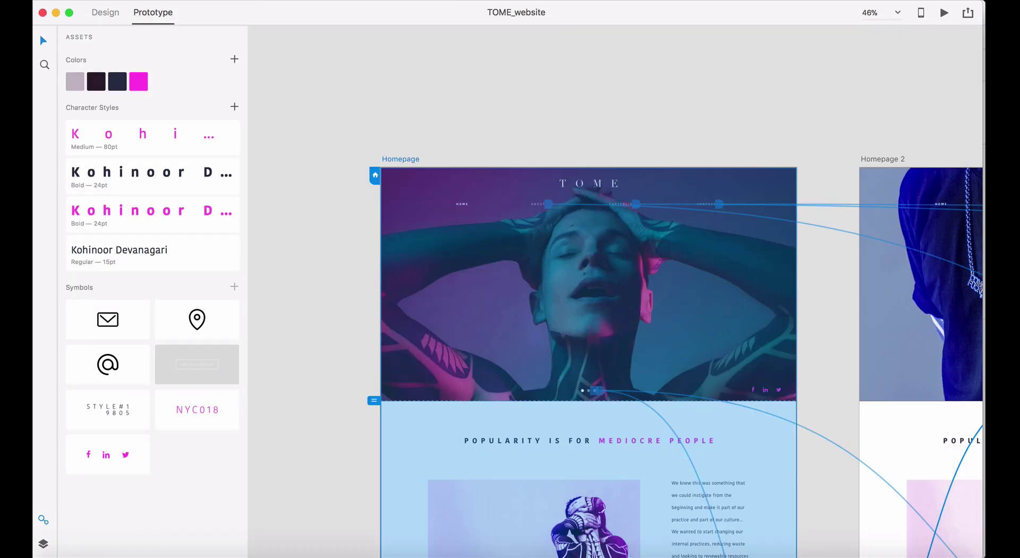
- Publish the TOME_website prototype to a public link and copy that link
{"action": "left_click", "coordinate": [968, 14]}
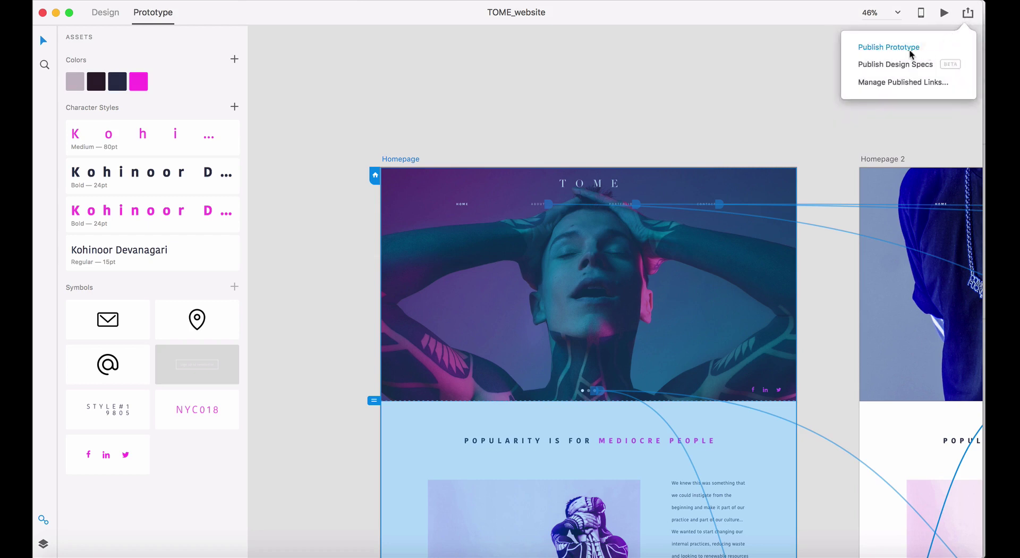
{"action": "left_click", "coordinate": [903, 48]}
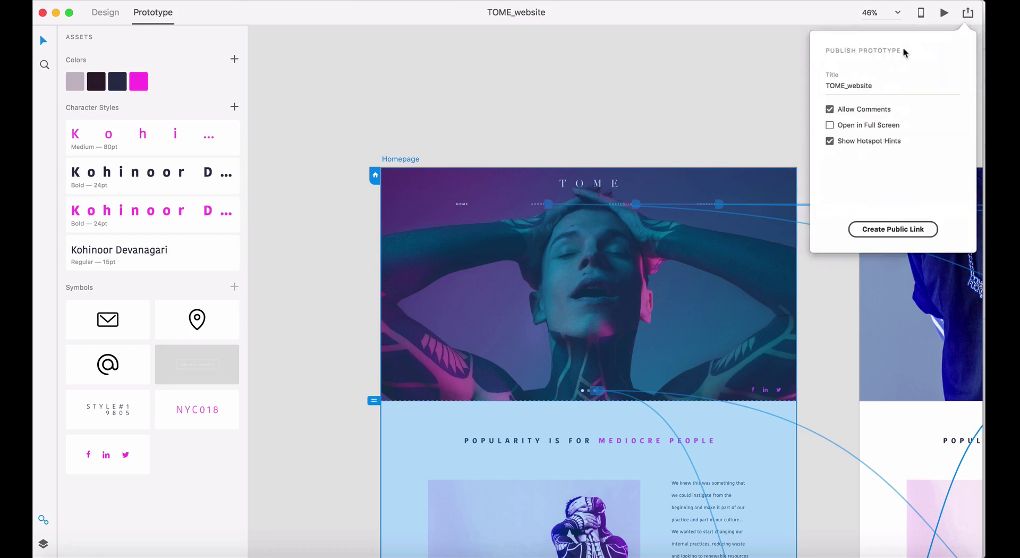
{"action": "left_click", "coordinate": [905, 229]}
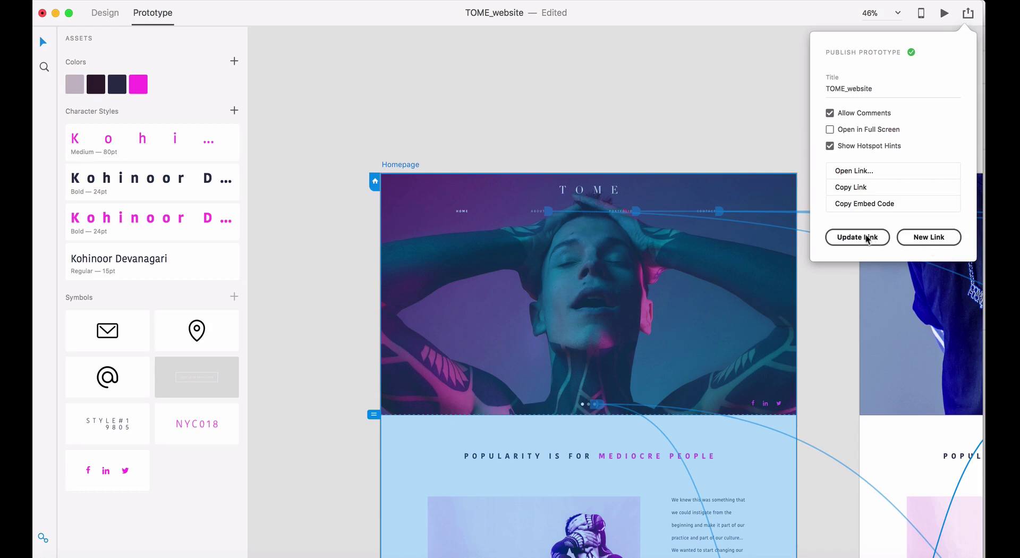
{"action": "left_click", "coordinate": [864, 189]}
- Switch to Firefox and open the copied link to the shared TOME_website prototype
{"action": "key", "text": "super+Tab"}
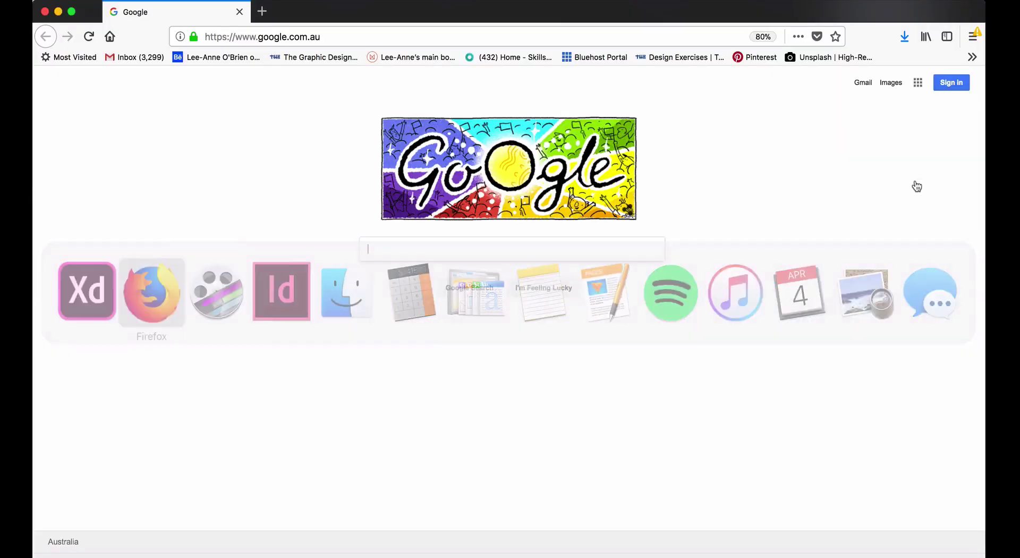
{"action": "left_click", "coordinate": [333, 37]}
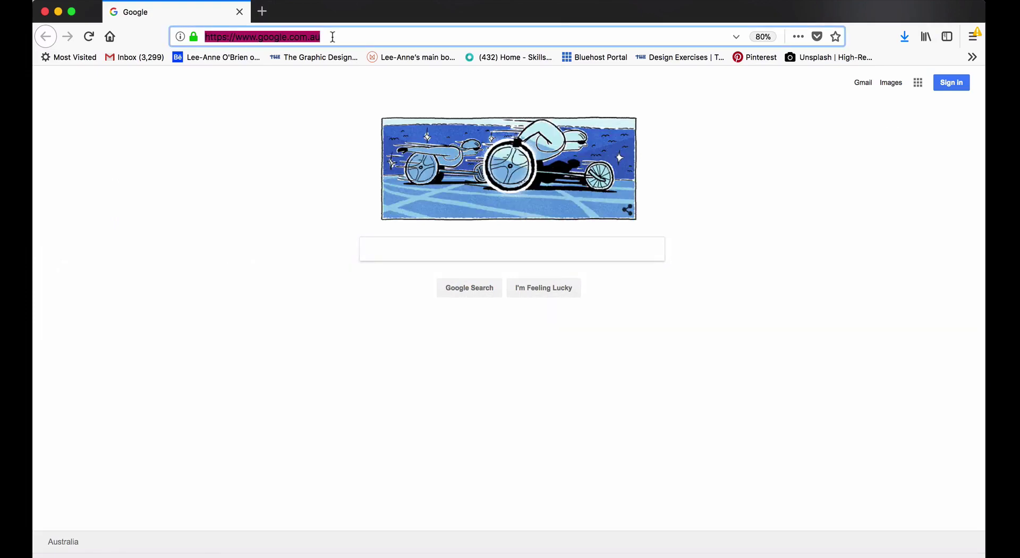
{"action": "type", "text": "https://xd.adobe.com/view/40112747-ad12-4c94-baee-d750098c0666"}
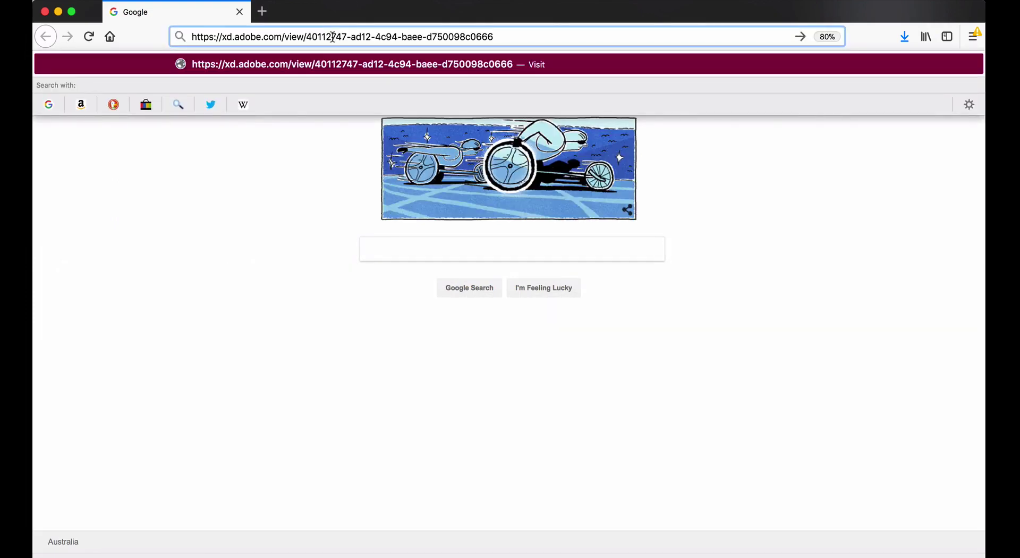
{"action": "key", "text": "Return"}
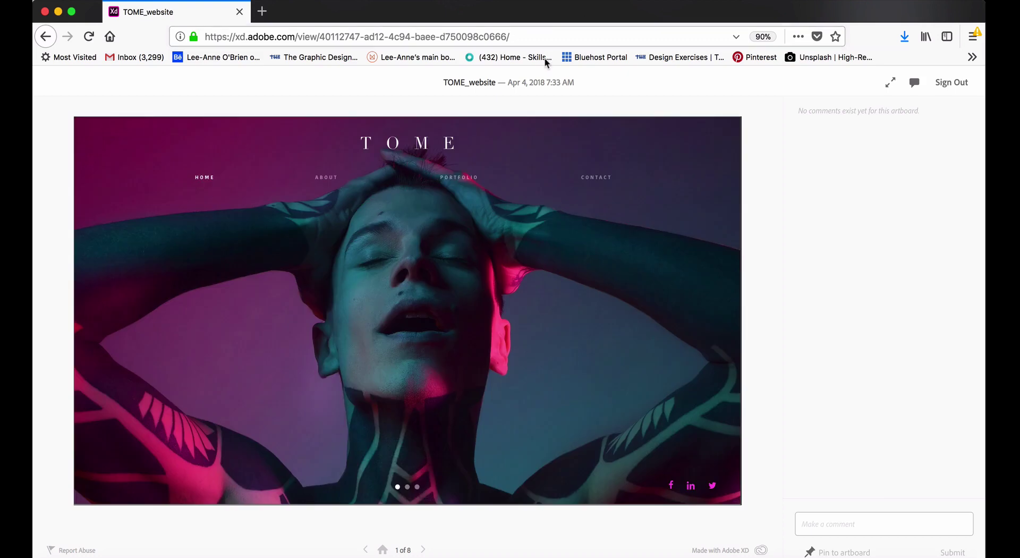
- Draft the comment "New picture needed" for the shared prototype's Homepage
{"action": "left_click", "coordinate": [824, 530]}
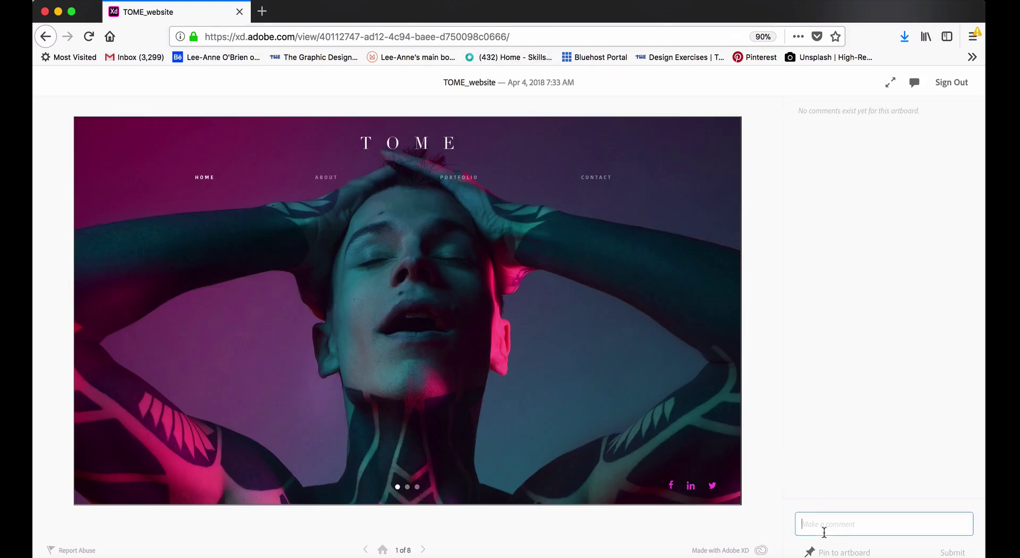
{"action": "type", "text": "New"}
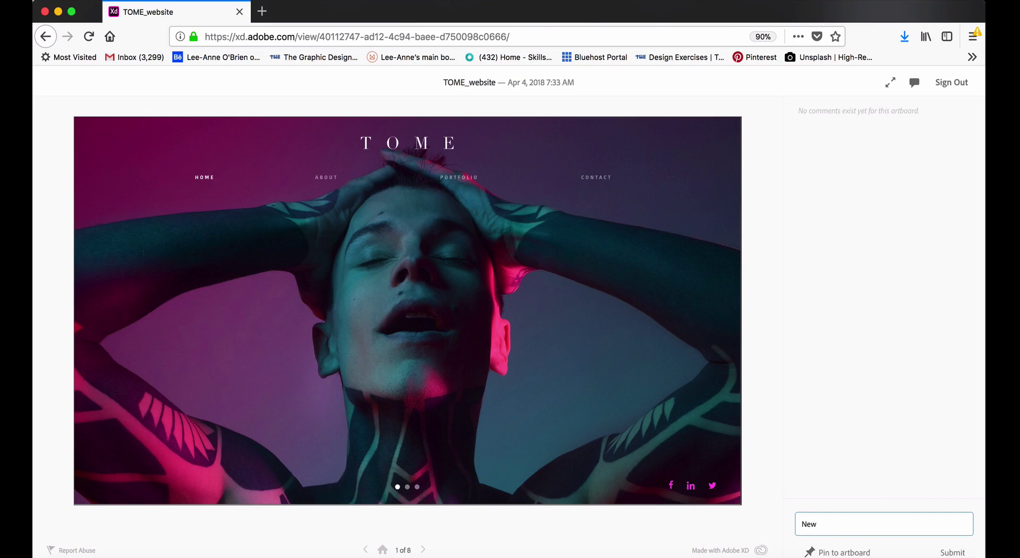
{"action": "type", "text": " [icture needed"}
- Look through the shared Homepage and ABOUT page, and test the slider's second and third dots and the PORTFOLIO link
{"action": "scroll", "coordinate": [370, 409], "scroll_direction": "down", "scroll_amount": 10}
{"action": "scroll", "coordinate": [371, 408], "scroll_direction": "down", "scroll_amount": 8}
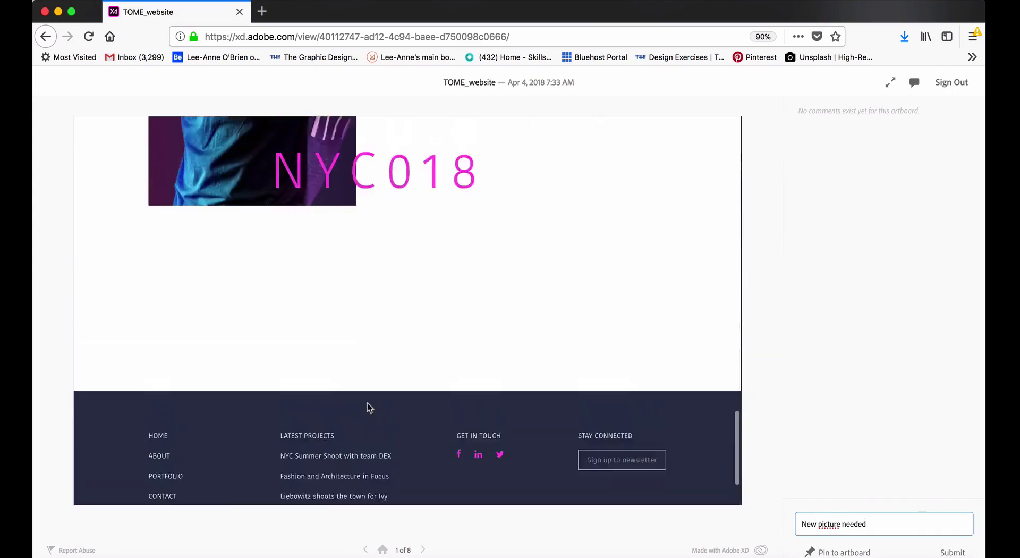
{"action": "scroll", "coordinate": [371, 408], "scroll_direction": "up", "scroll_amount": 20}
{"action": "left_click", "coordinate": [407, 487]}
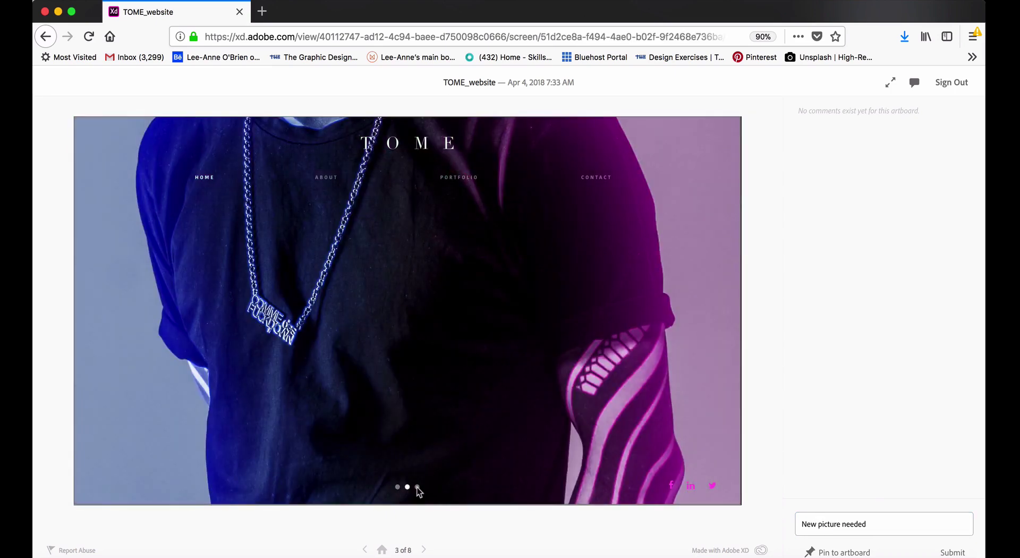
{"action": "left_click", "coordinate": [417, 488]}
{"action": "scroll", "coordinate": [329, 183], "scroll_direction": "down", "scroll_amount": 10}
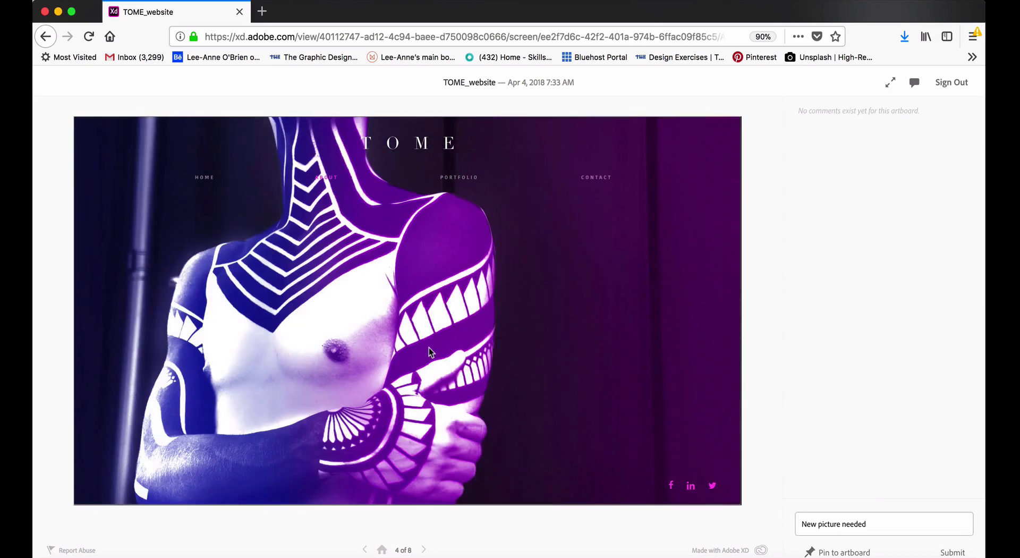
{"action": "scroll", "coordinate": [431, 353], "scroll_direction": "up", "scroll_amount": 10}
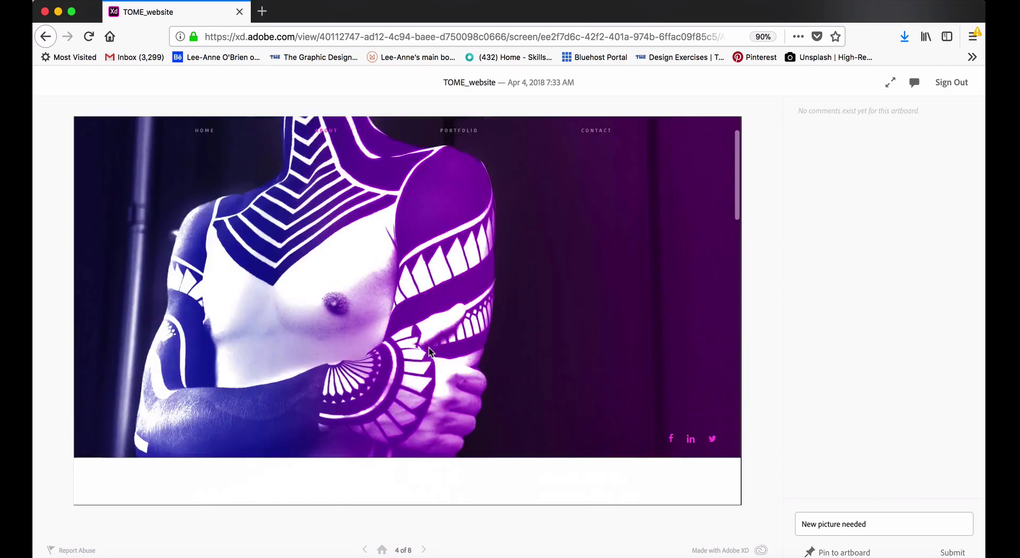
{"action": "left_click", "coordinate": [466, 181]}
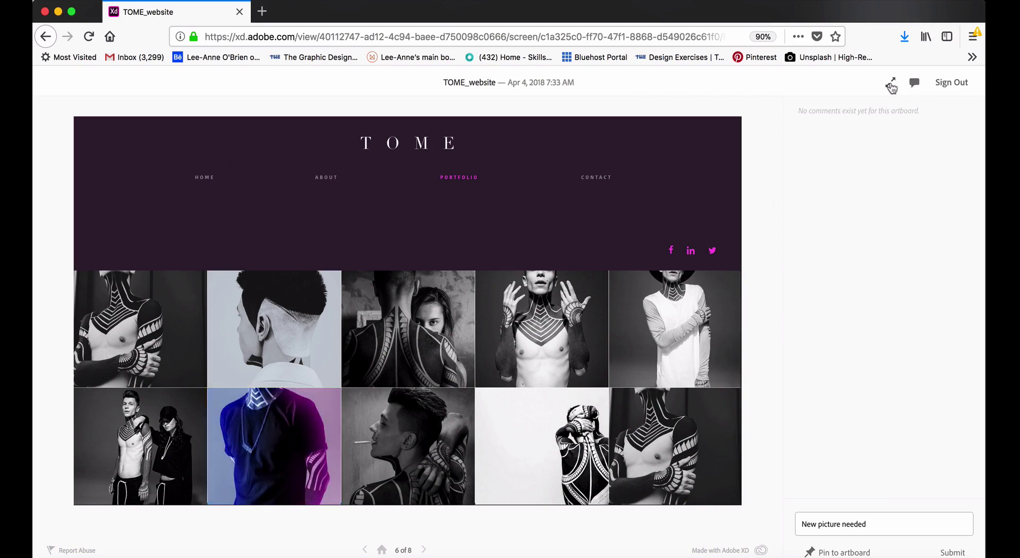
- View the shared PORTFOLIO page in full screen and look through it down to the footer
{"action": "left_click", "coordinate": [891, 83]}
{"action": "scroll", "coordinate": [637, 429], "scroll_direction": "down", "scroll_amount": 5}
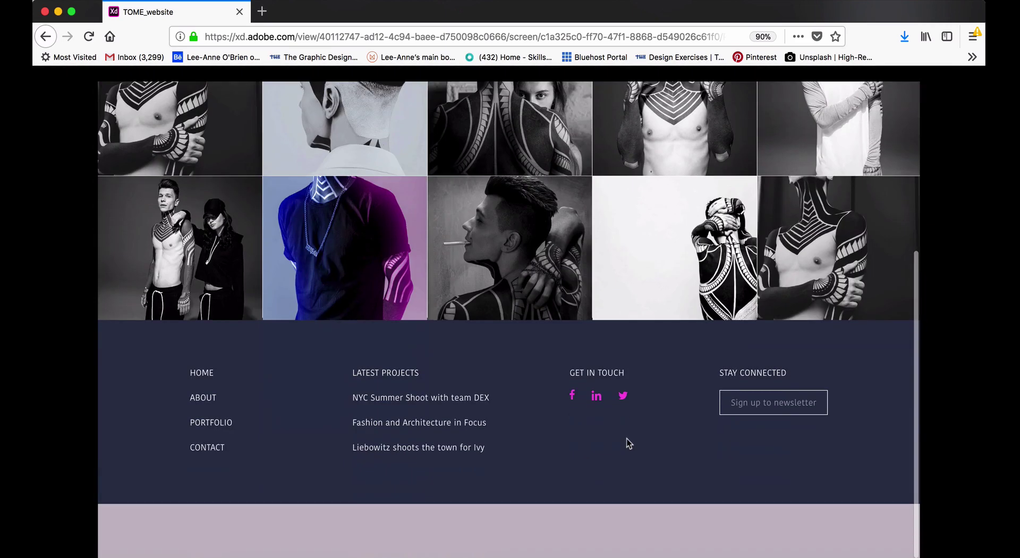
{"action": "scroll", "coordinate": [629, 442], "scroll_direction": "up", "scroll_amount": 5}
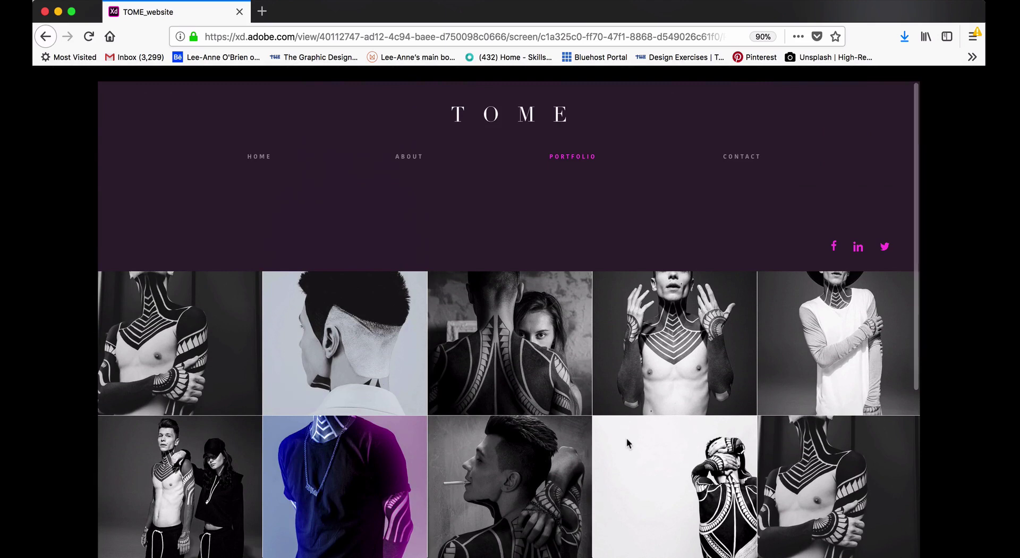
{"action": "scroll", "coordinate": [627, 438], "scroll_direction": "down", "scroll_amount": 1}
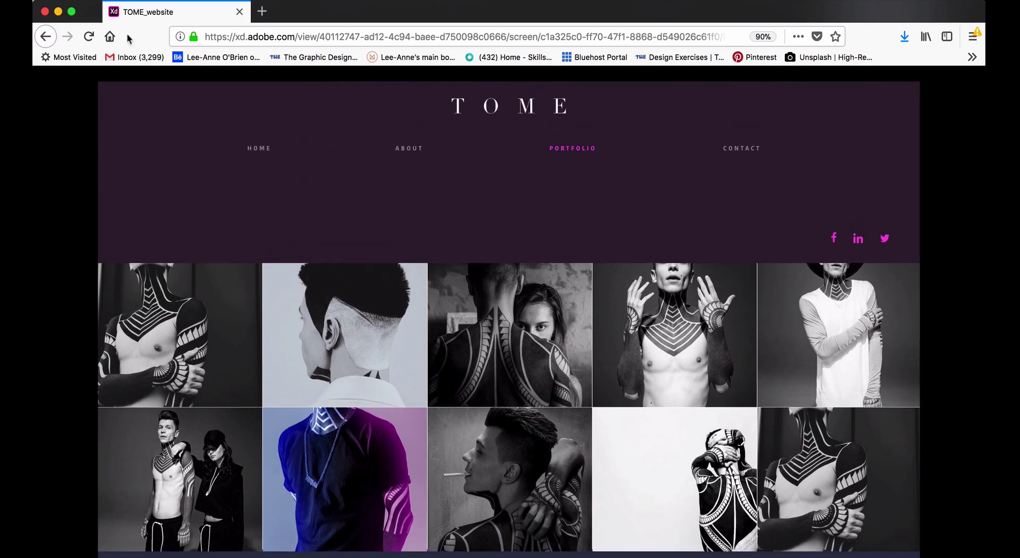
- Close the shared prototype's browser window and return to the TOME_website document in Adobe XD, dismissing the publish options
{"action": "left_click", "coordinate": [45, 11]}
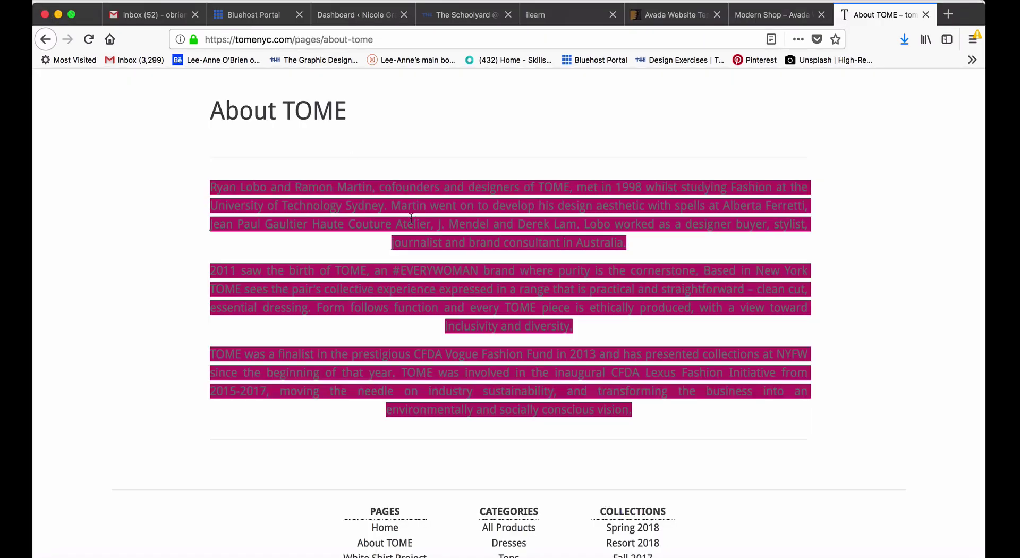
{"action": "left_click", "coordinate": [58, 14]}
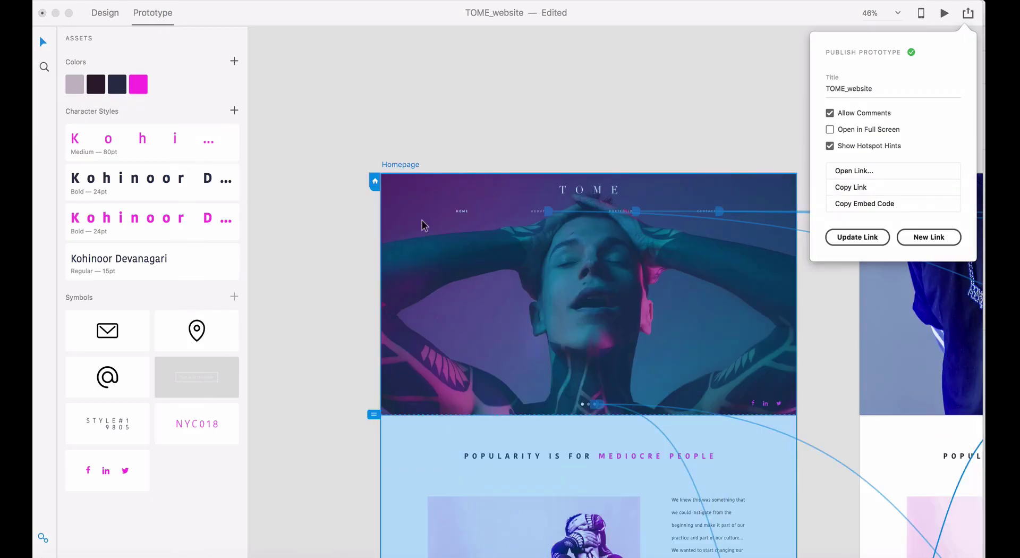
{"action": "left_click", "coordinate": [558, 162]}
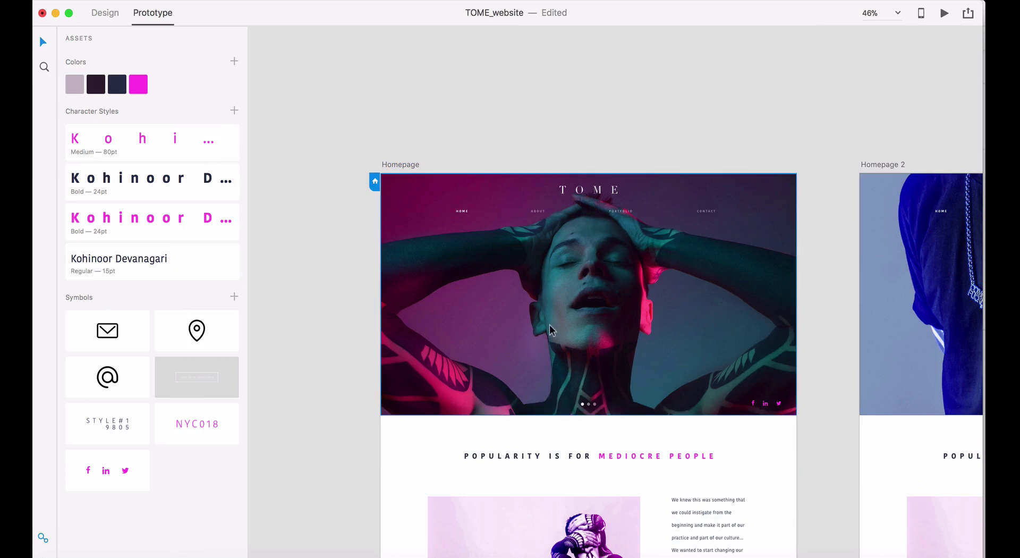
- Open the online management page for published links and look through the list of prototypes
{"action": "left_click", "coordinate": [968, 14]}
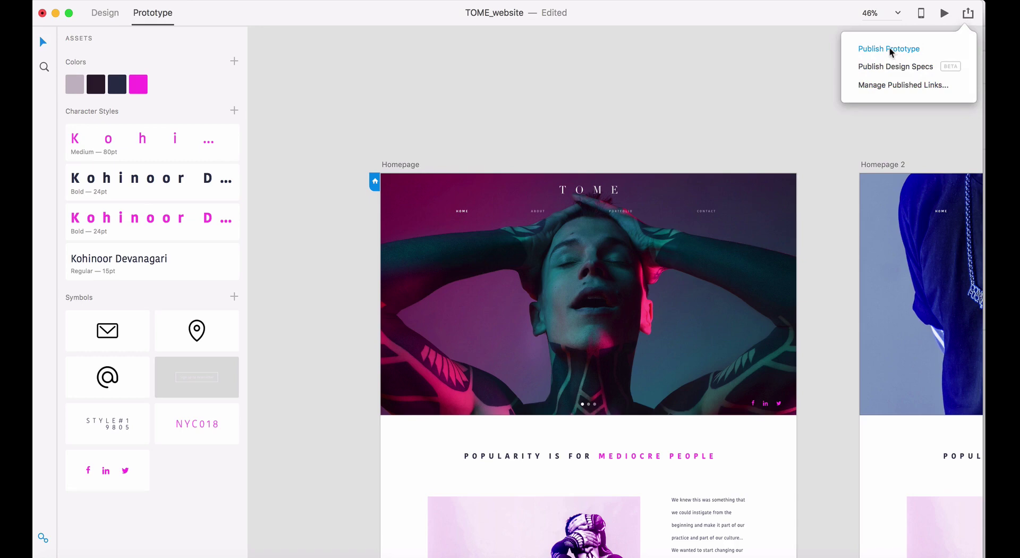
{"action": "left_click", "coordinate": [896, 86]}
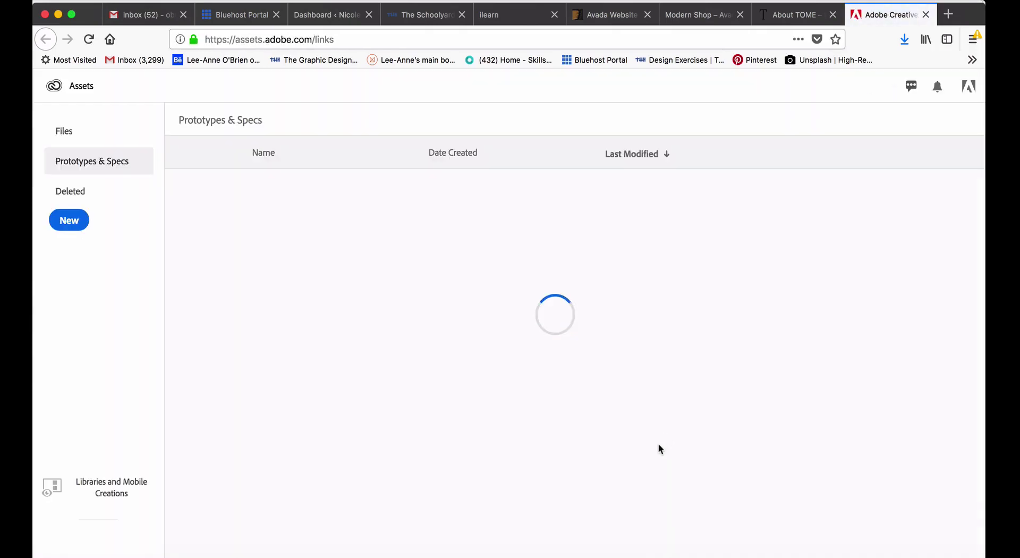
{"action": "scroll", "coordinate": [658, 449], "scroll_direction": "down", "scroll_amount": 2}
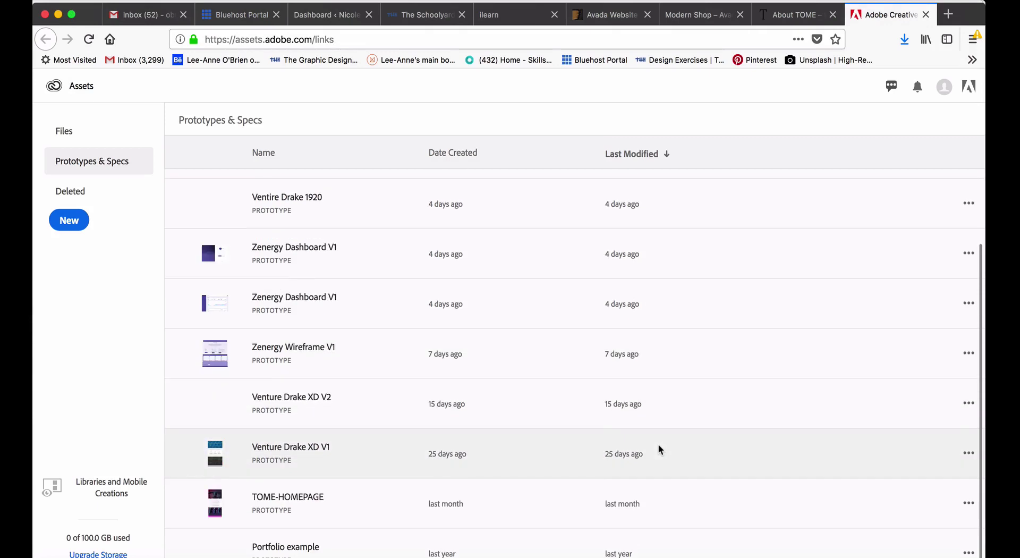
{"action": "scroll", "coordinate": [658, 449], "scroll_direction": "up", "scroll_amount": 2}
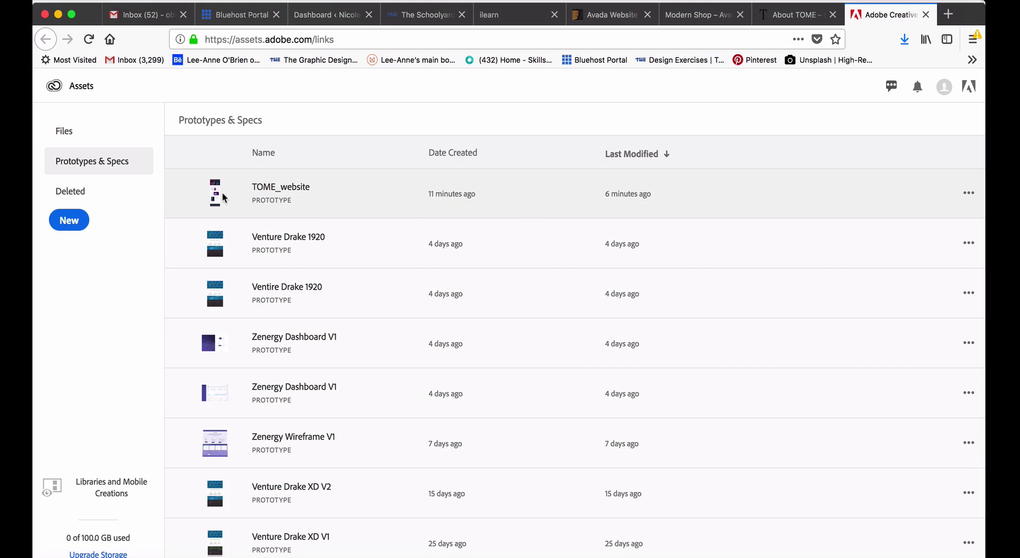
- Show the published TOME_website prototype's link options, open the prototype, and return to Adobe XD
{"action": "left_click", "coordinate": [969, 195]}
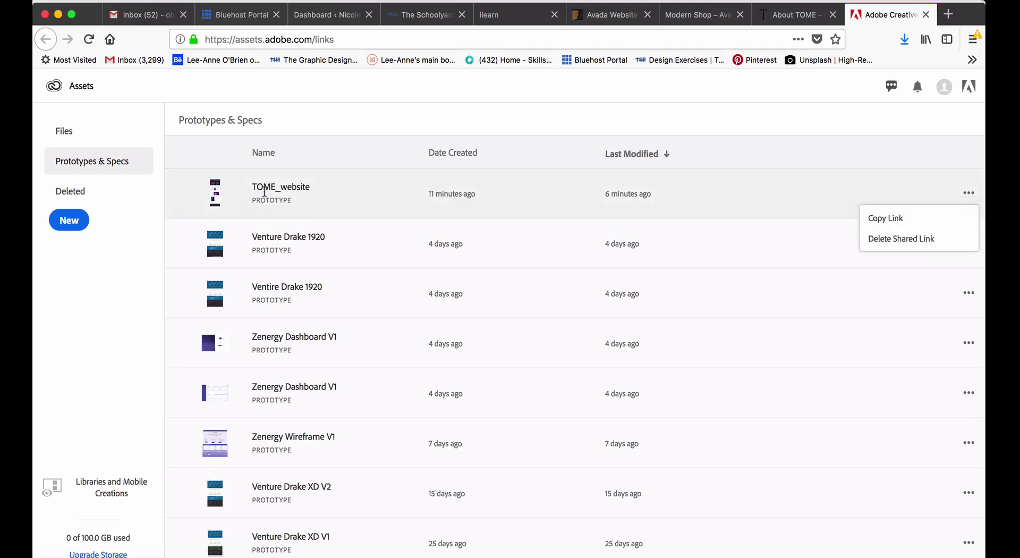
{"action": "left_click", "coordinate": [213, 194]}
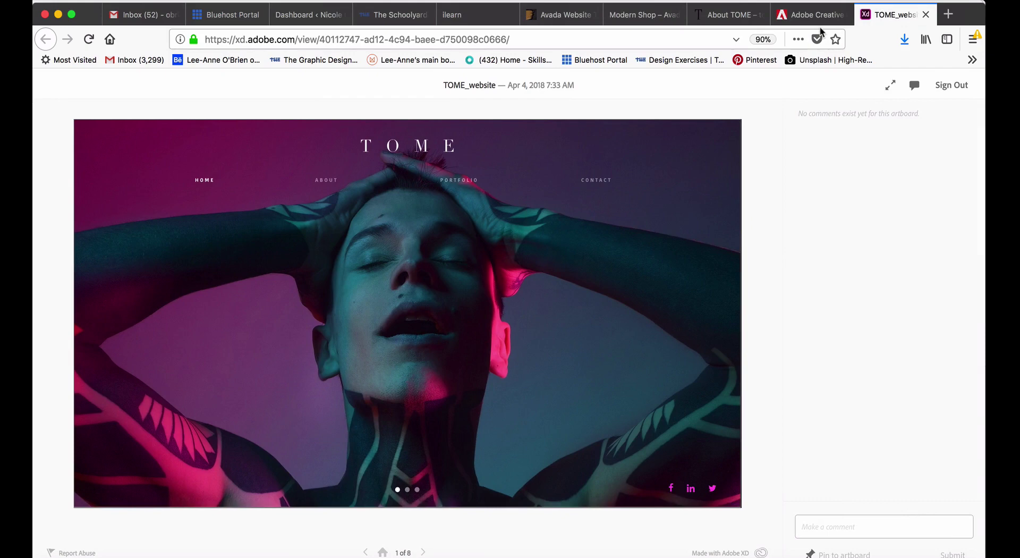
{"action": "left_click", "coordinate": [59, 14]}
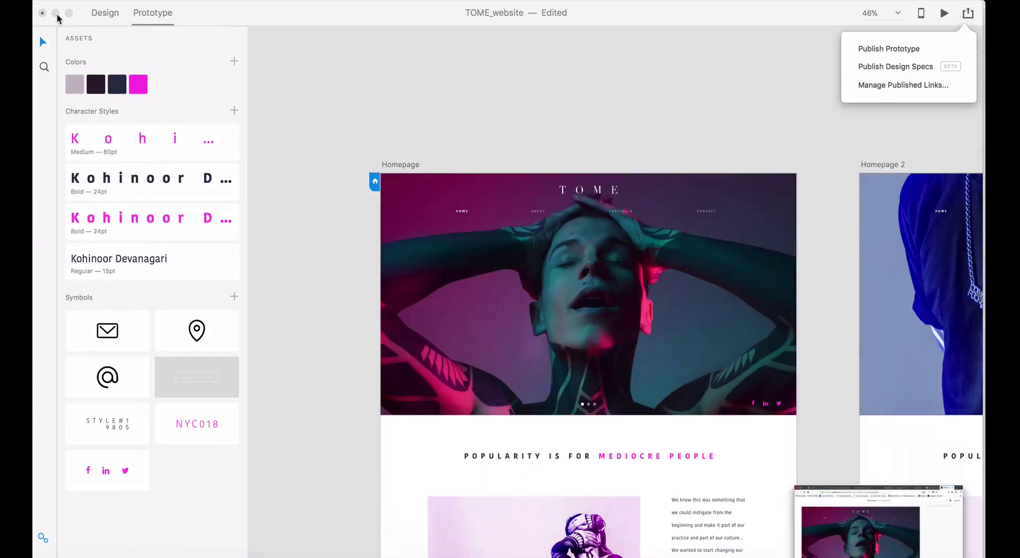
- Switch to Design mode with all artboards in view and frame the Homepage artboard up close
{"action": "scroll", "coordinate": [526, 95], "scroll_direction": "right", "scroll_amount": 3}
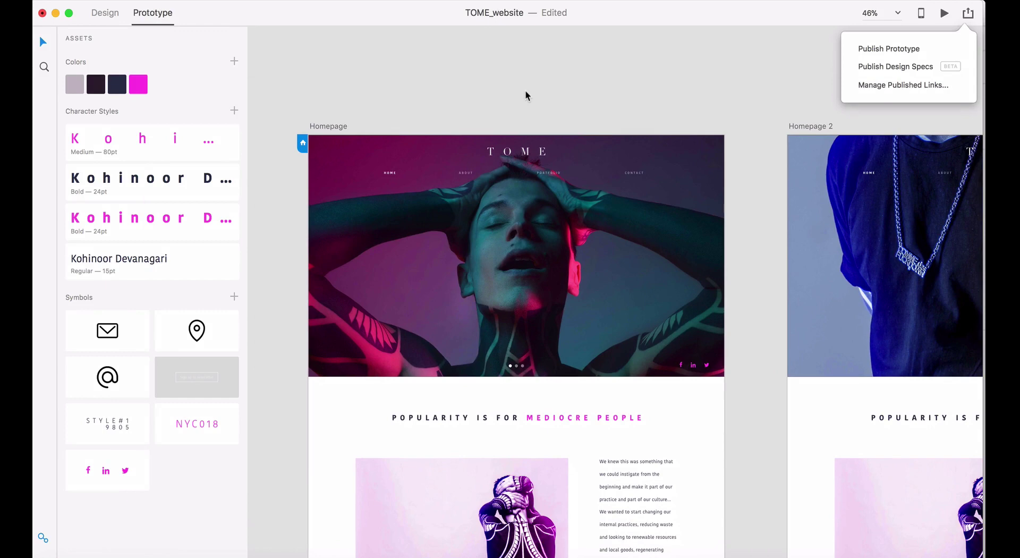
{"action": "key", "text": "super+0"}
{"action": "left_click", "coordinate": [101, 13]}
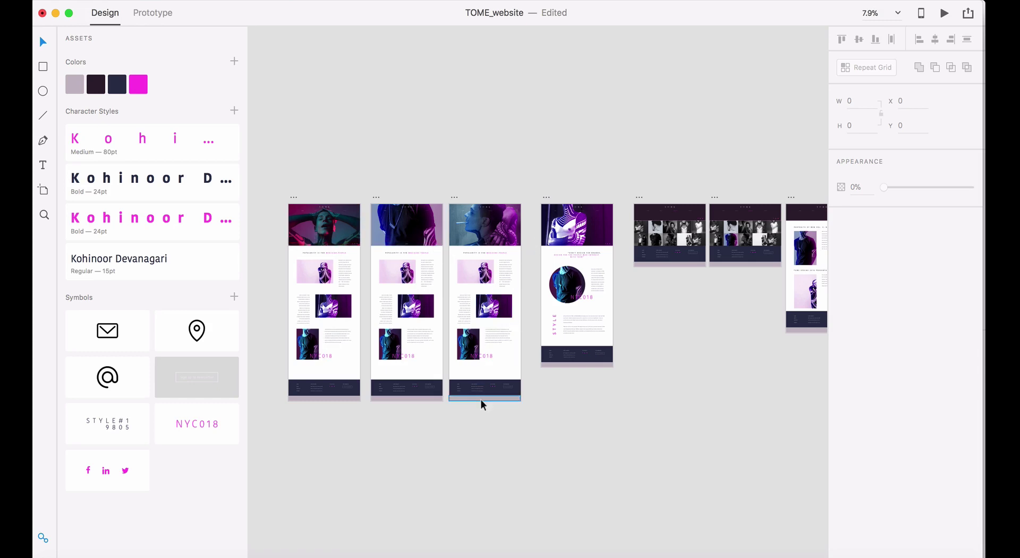
{"action": "left_click_drag", "start_coordinate": [289, 192], "coordinate": [394, 295]}
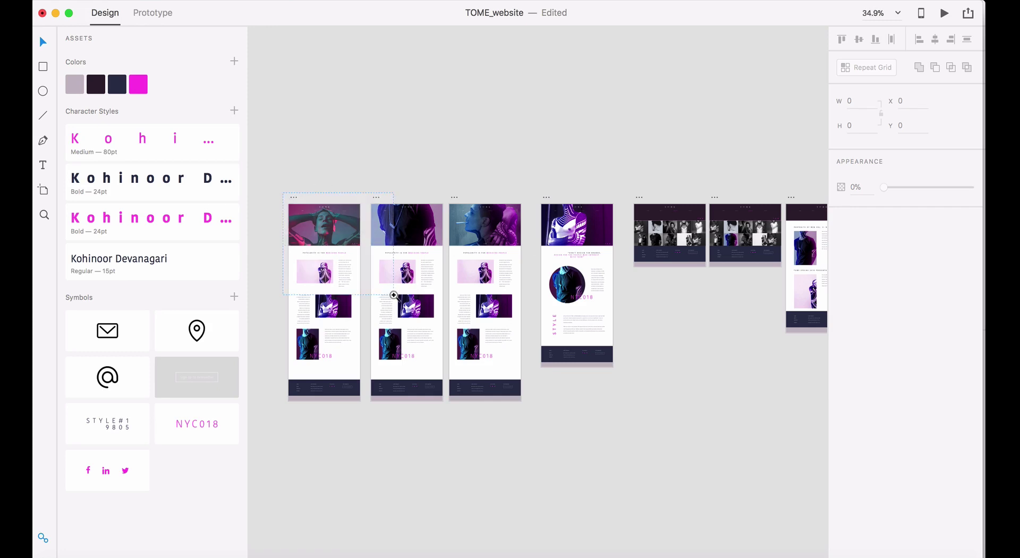